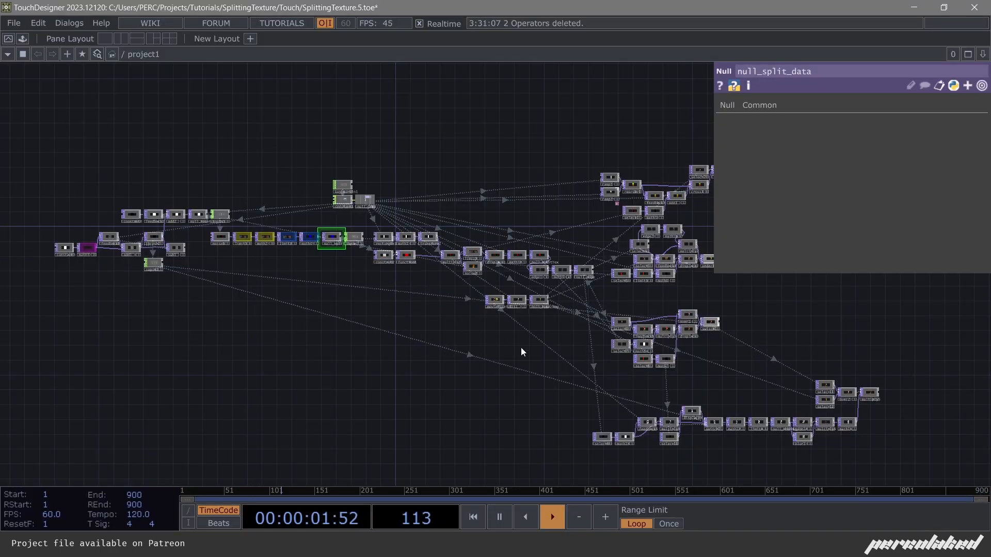
# Delete every operator in the project1 network to start from an empty workspace.
pyautogui.moveTo(537, 214); pyautogui.dragTo(489, 209)
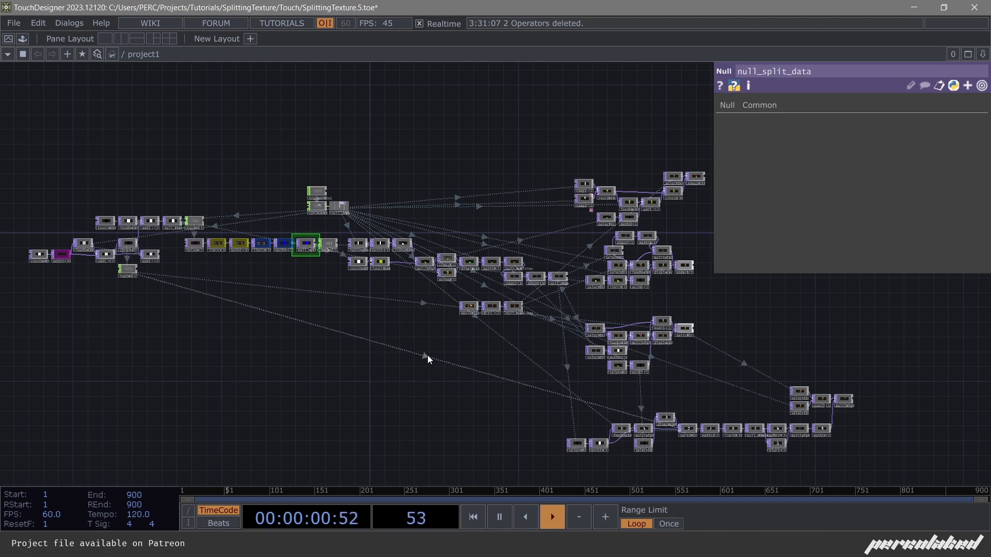
pyautogui.hotkey('ctrl', 'a')
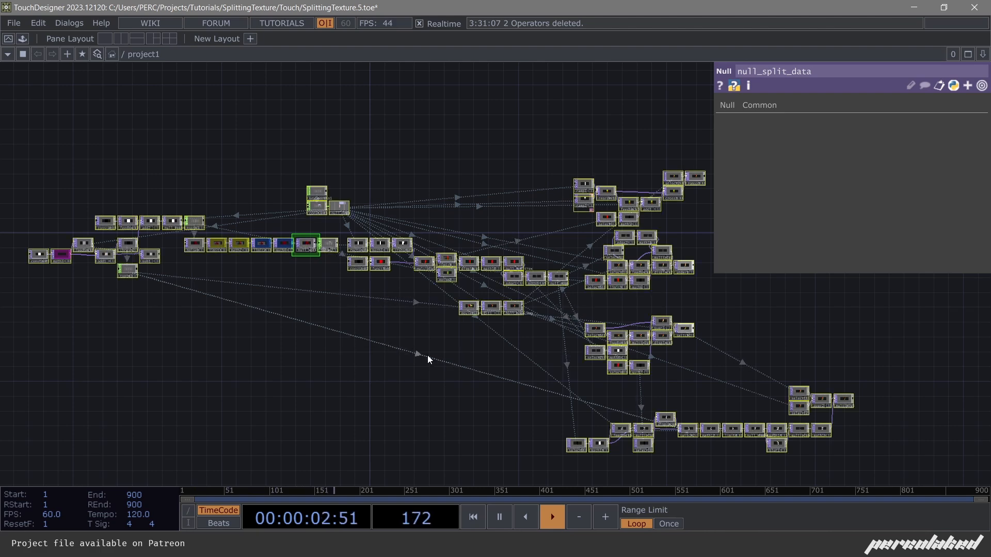
pyautogui.press('Delete')
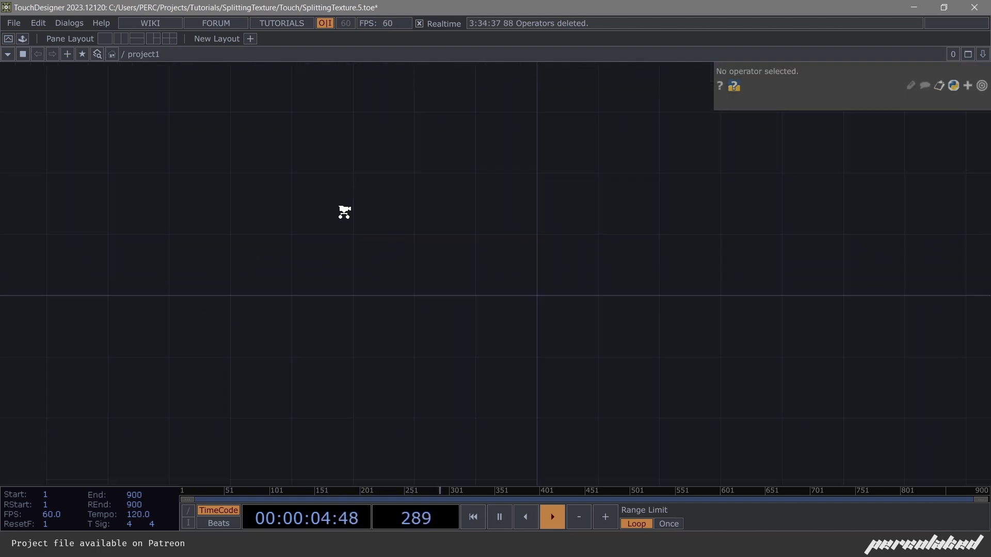
# Add a Constant CHOP and extend it to three channels.
pyautogui.press('Tab')
pyautogui.write('c')
pyautogui.click(413, 58)
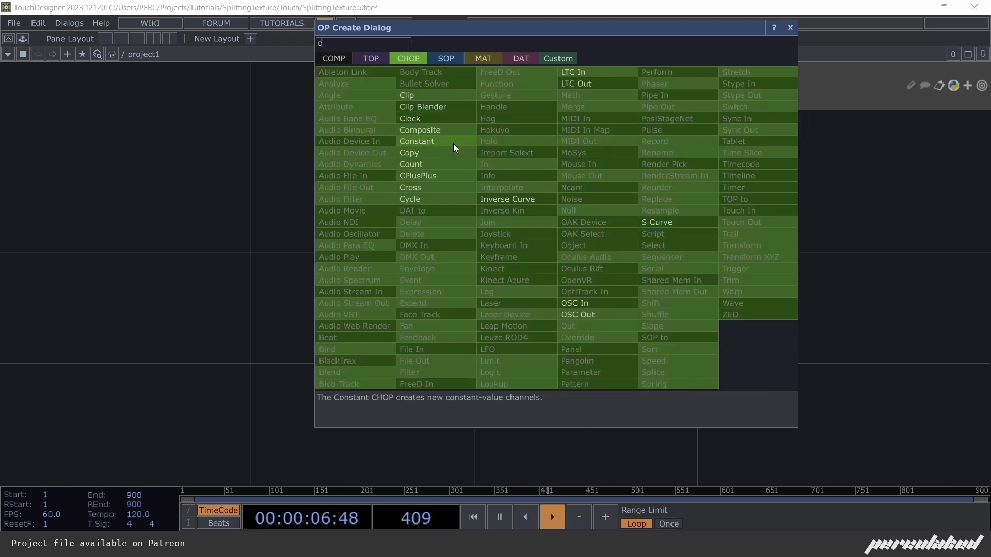
pyautogui.click(441, 146)
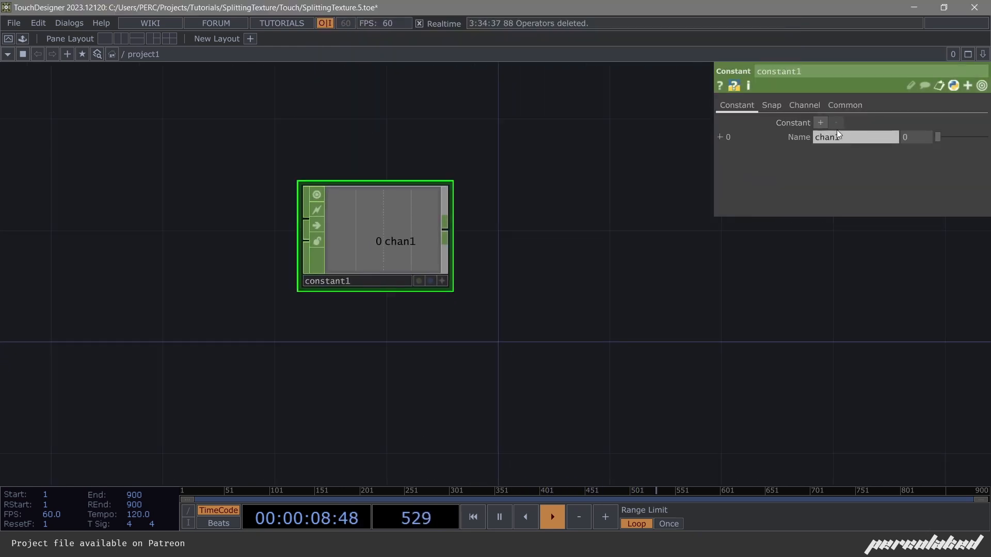
pyautogui.click(819, 122)
pyautogui.click(820, 123)
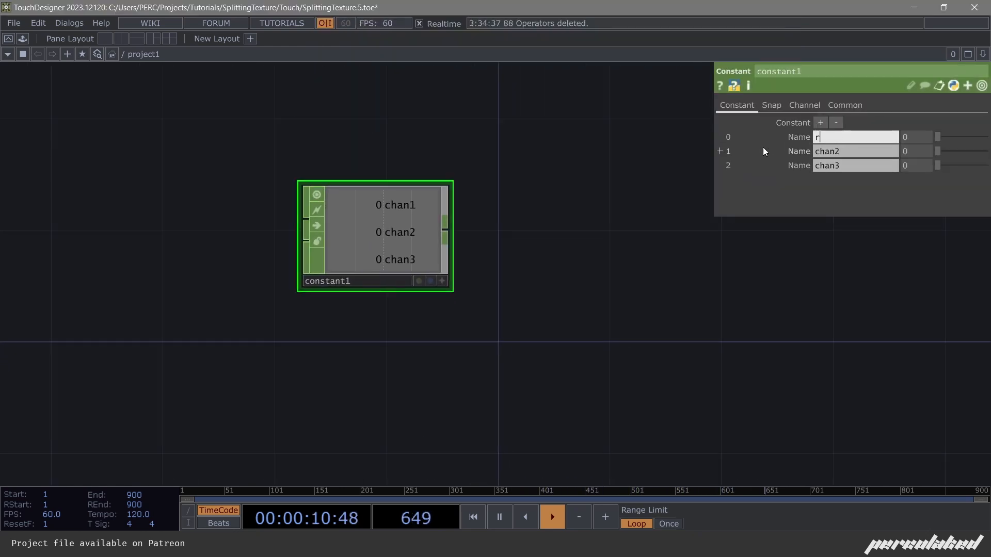
# Name the Constant CHOP's three channels resx, resy and reset.
pyautogui.write('resx')
pyautogui.click(822, 151)
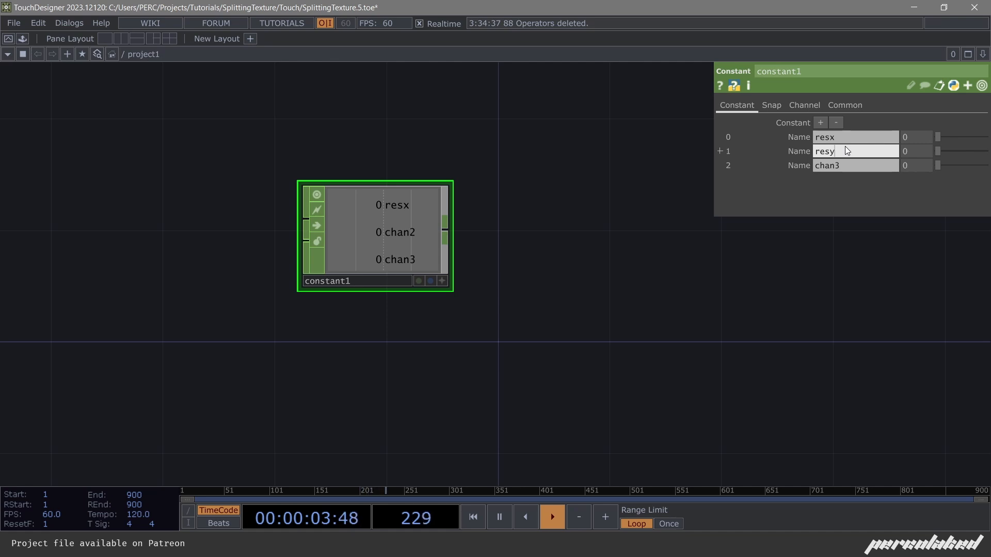
pyautogui.click(850, 166)
pyautogui.write('se')
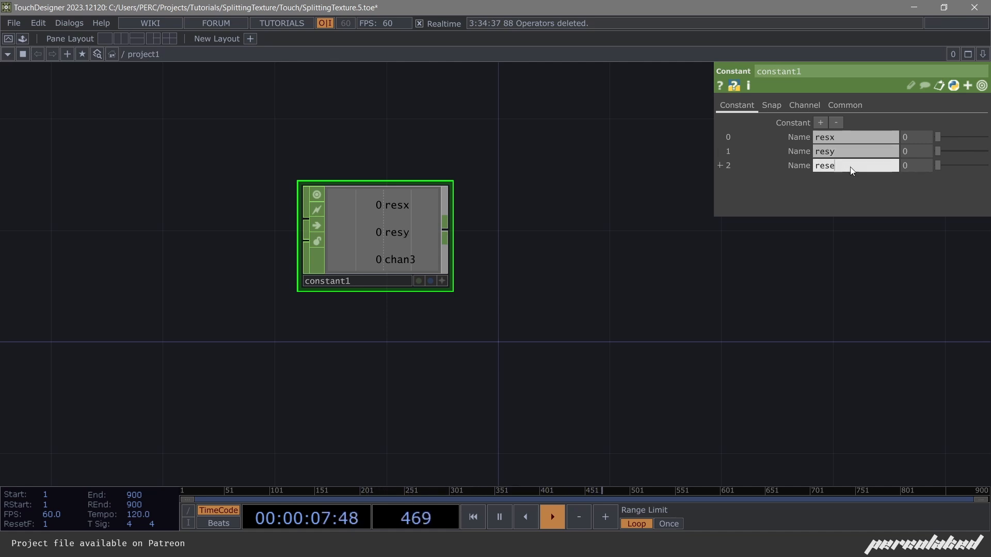
pyautogui.write('set')
pyautogui.press('Return')
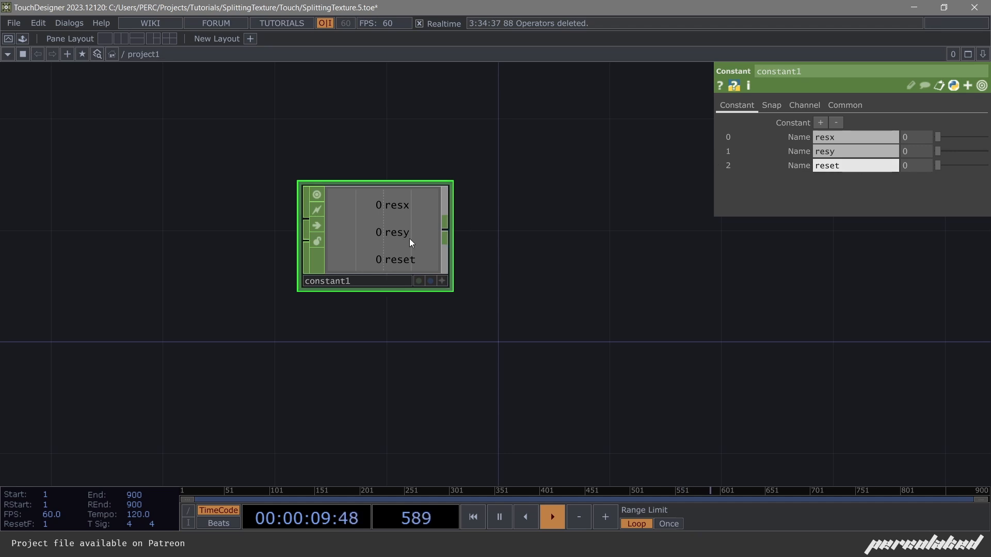
# Append a Null CHOP to the Constant's output and pause the timeline.
pyautogui.rightClick(450, 233)
pyautogui.click(506, 208)
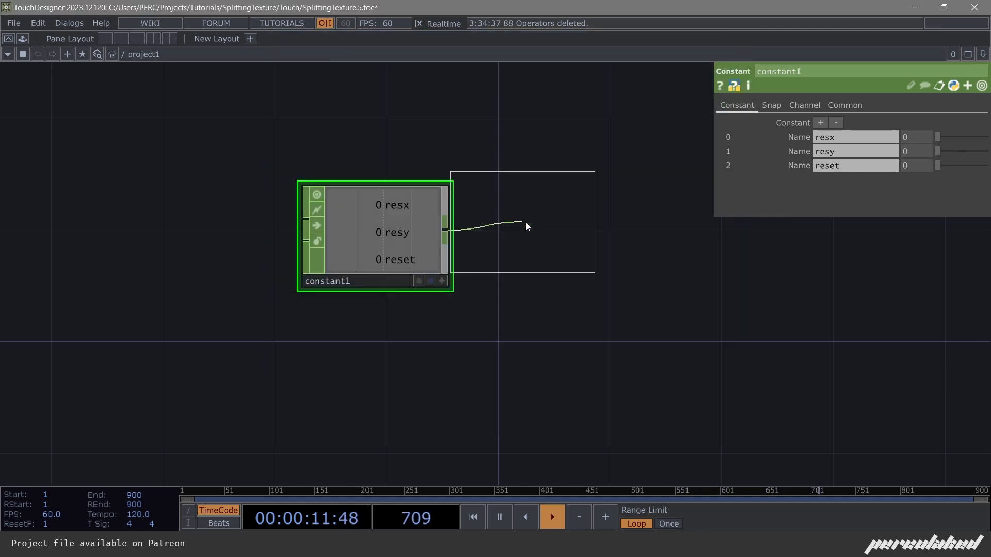
pyautogui.click(552, 234)
pyautogui.press('space')
# Set the Constant CHOP's resx and resy values to 1080.
pyautogui.click(399, 255)
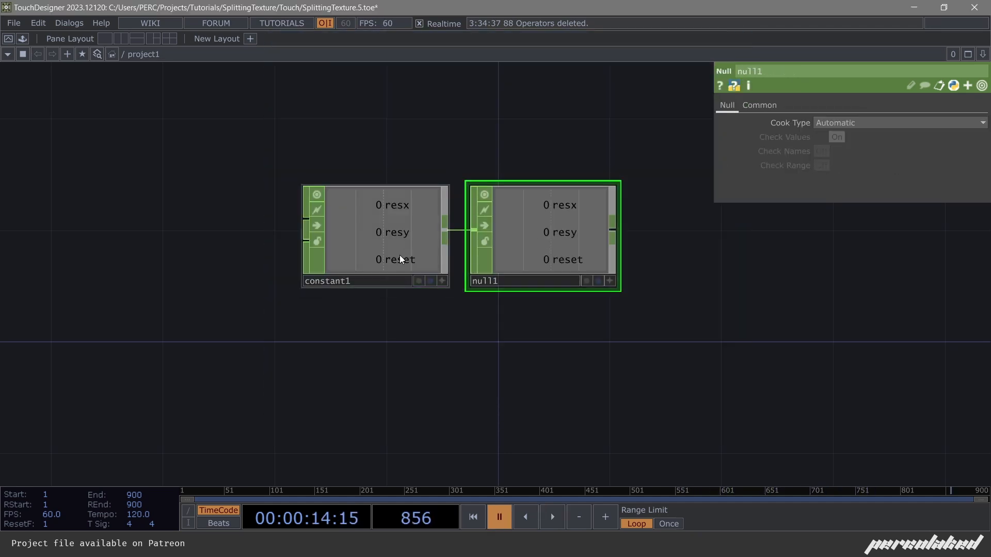
pyautogui.write('1')
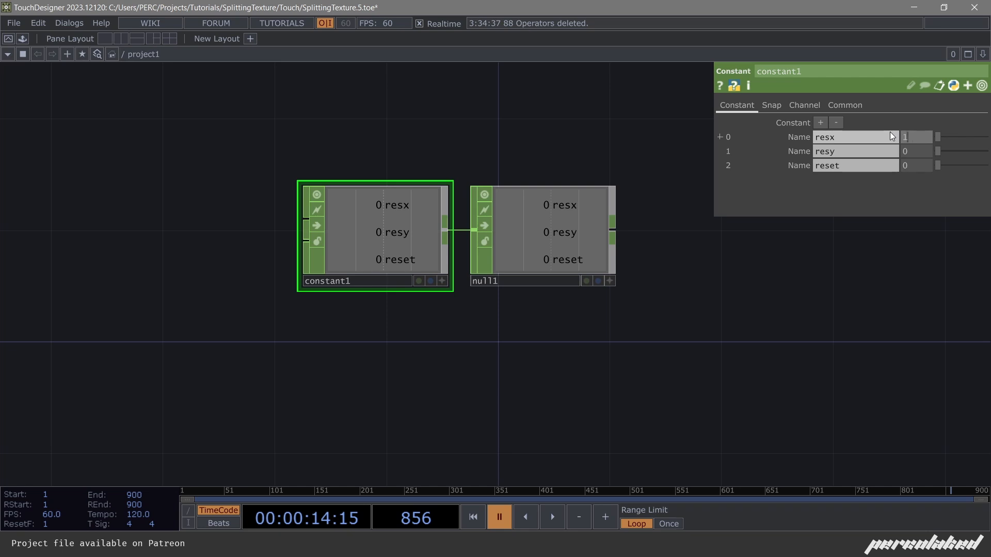
pyautogui.write('080')
pyautogui.press('Tab')
pyautogui.press('Tab')
pyautogui.write('1080')
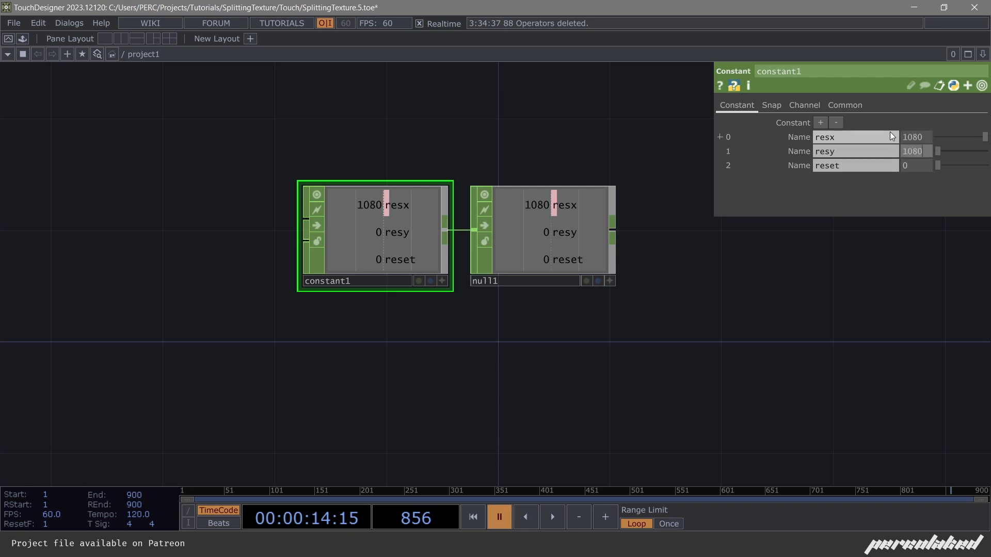
pyautogui.press('Return')
# Add a Keyboard In CHOP directly above the Constant CHOP.
pyautogui.press('Tab')
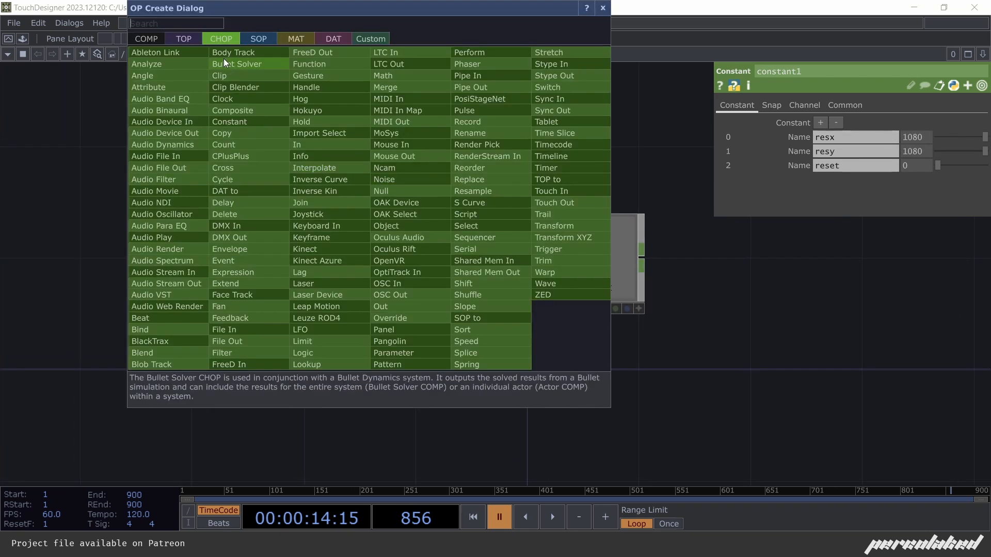
pyautogui.write('ke')
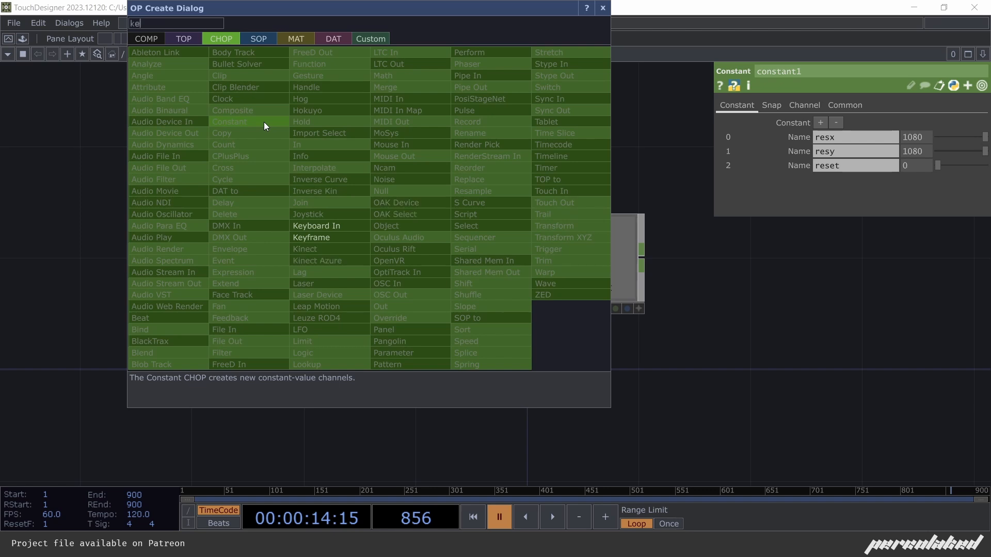
pyautogui.click(342, 225)
pyautogui.click(403, 155)
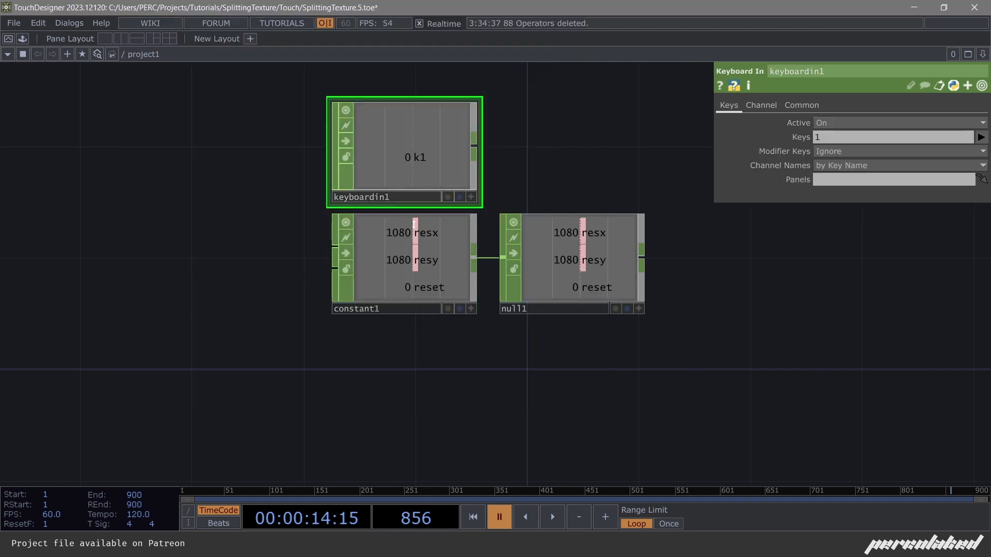
# Link the Constant's reset value to the Keyboard In's k1 channel and test the trigger.
pyautogui.click(471, 195)
pyautogui.moveTo(430, 160); pyautogui.dragTo(908, 162)
pyautogui.click(911, 160)
pyautogui.press('1')
pyautogui.press('1')
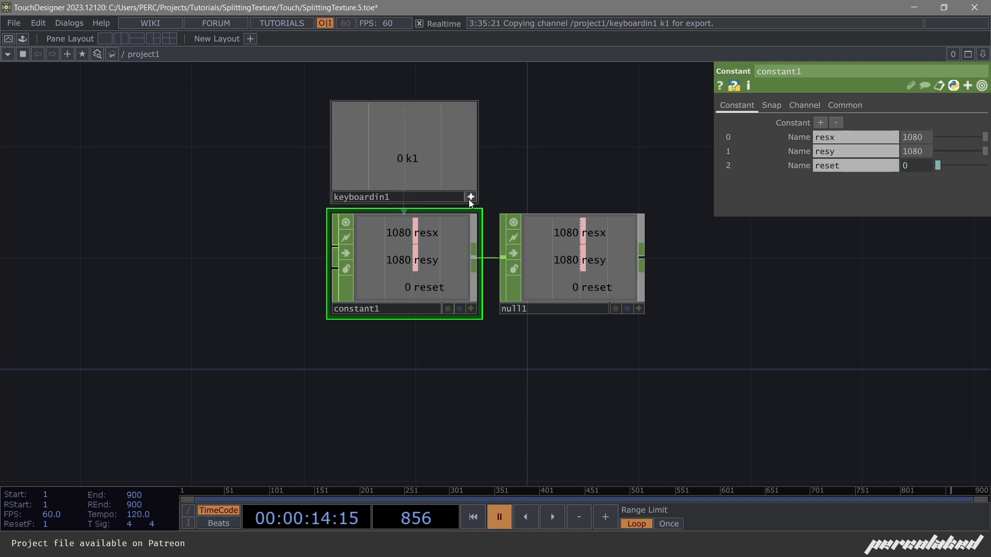
pyautogui.click(470, 198)
# Rename the Null CHOP after the Constant to null_data.
pyautogui.moveTo(595, 178); pyautogui.dragTo(582, 186)
pyautogui.scroll(-3, 549, 186)
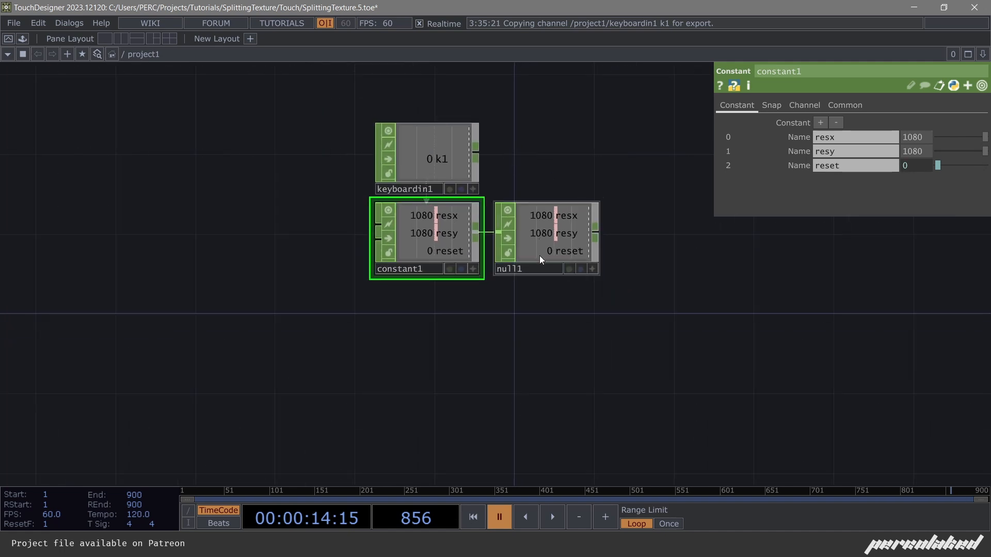
pyautogui.click(537, 270)
pyautogui.press('BackSpace')
pyautogui.write('_')
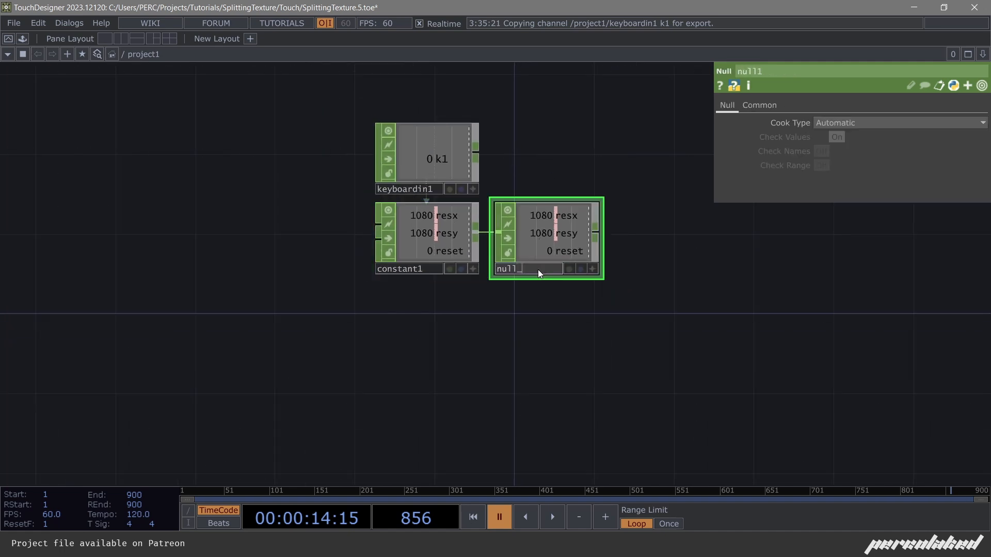
pyautogui.write('daa')
pyautogui.write('ta')
pyautogui.press('Return')
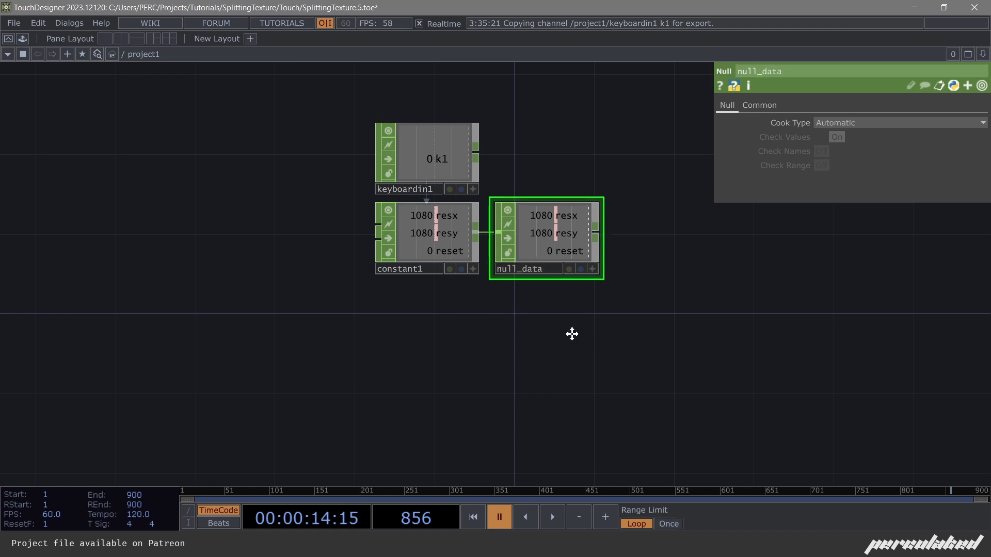
# Add a Rectangle TOP in the empty area below null_data.
pyautogui.moveTo(570, 331); pyautogui.dragTo(478, 297)
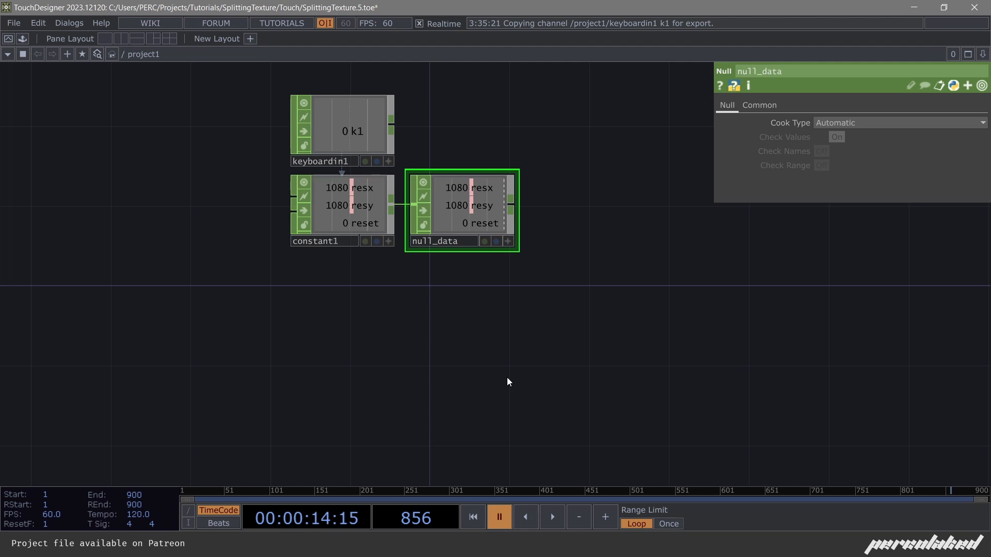
pyautogui.moveTo(466, 356); pyautogui.dragTo(435, 311)
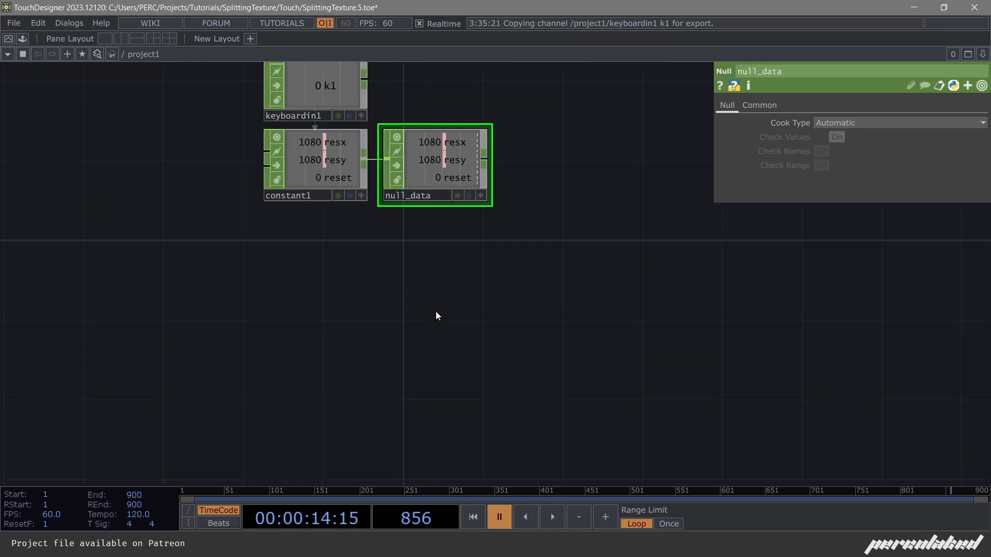
pyautogui.press('Tab')
pyautogui.click(256, 155)
pyautogui.write('r')
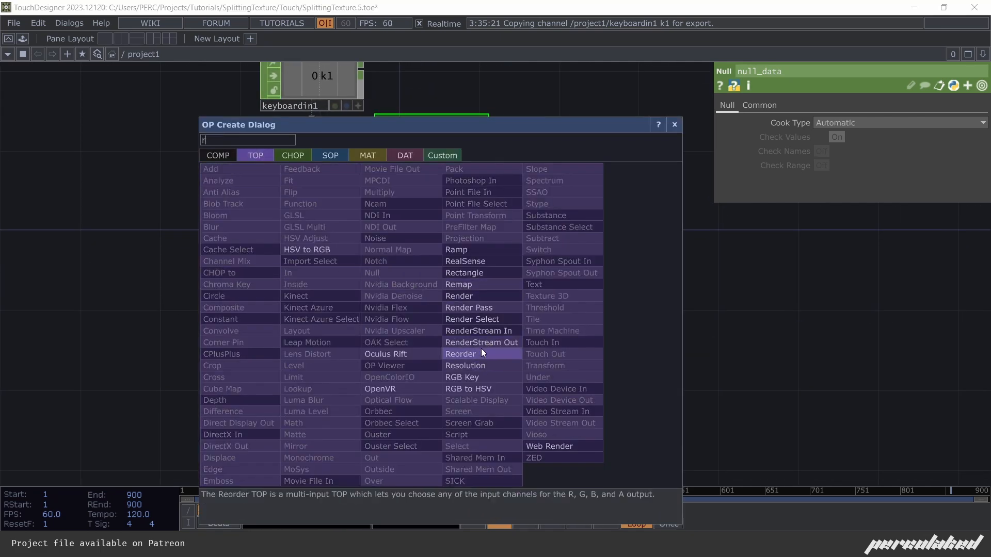
pyautogui.click(474, 272)
pyautogui.click(475, 269)
pyautogui.scroll(3, 421, 290)
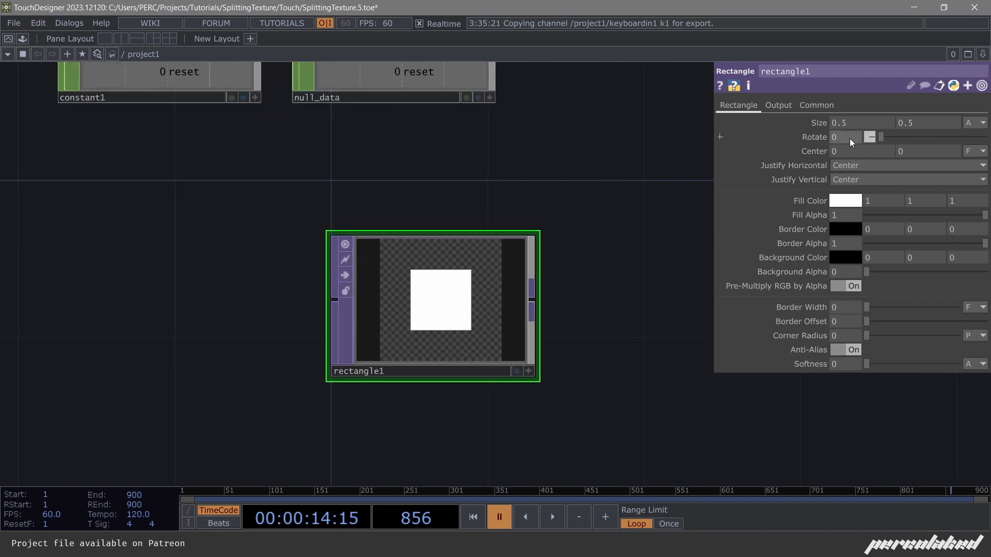
# Set the rectangle's size unit to fraction (F), its height to 1 and its horizontal justification to Left.
pyautogui.click(972, 123)
pyautogui.click(935, 149)
pyautogui.write('1')
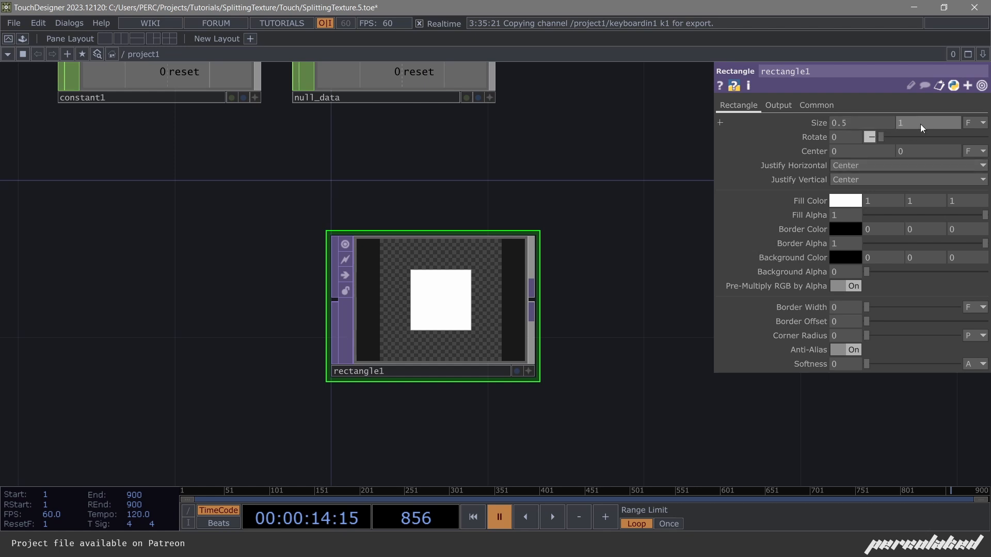
pyautogui.press('Return')
pyautogui.click(850, 168)
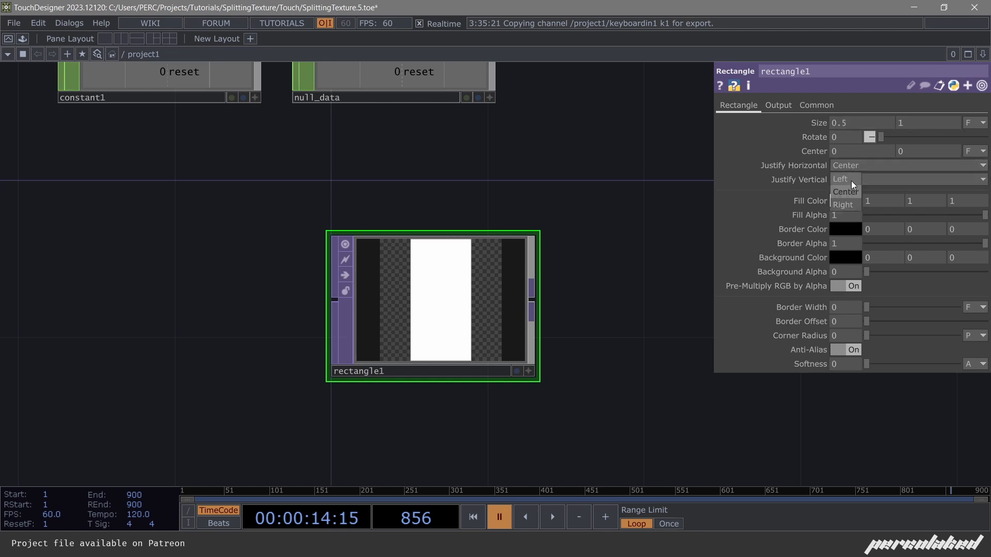
pyautogui.click(850, 181)
# Turn off anti-aliasing on the Rectangle TOP to sharpen its edge.
pyautogui.scroll(8, 424, 340)
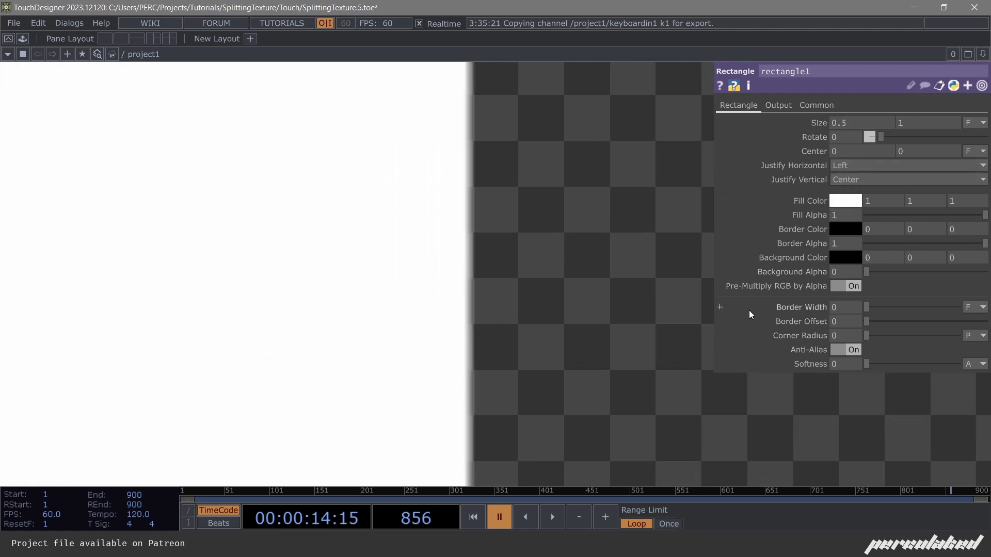
pyautogui.click(845, 351)
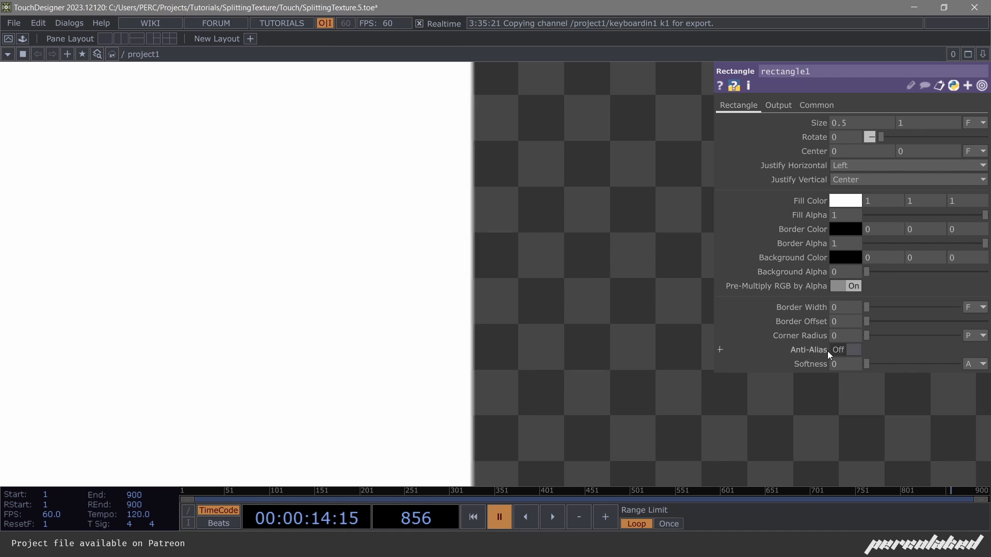
pyautogui.scroll(-3, 527, 317)
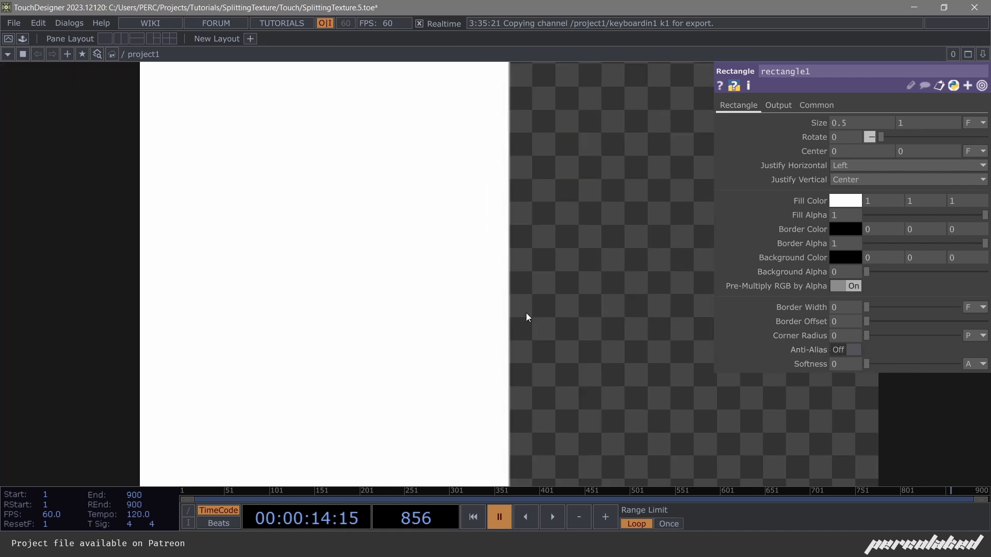
pyautogui.scroll(-3, 485, 310)
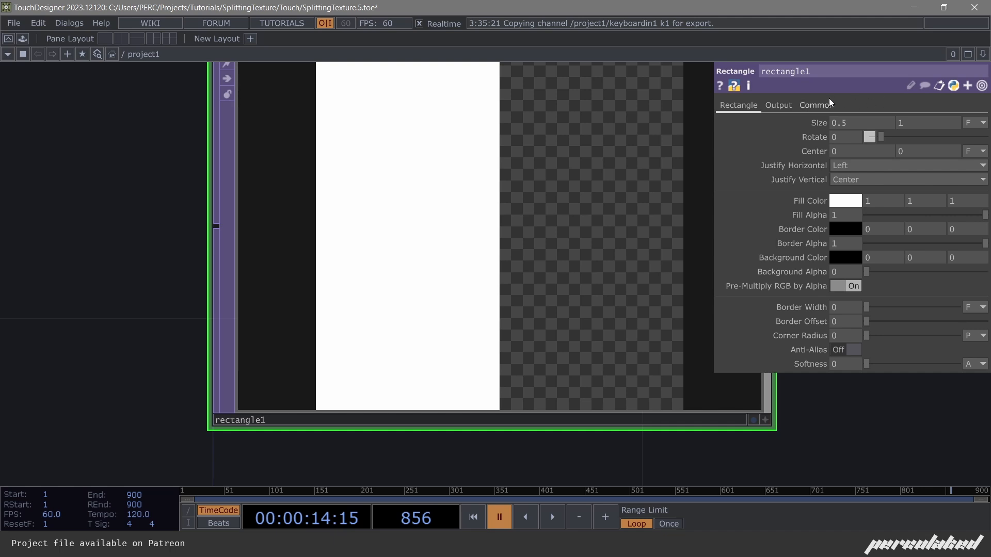
# Link the Rectangle TOP's resolution width and height to null_data's resx and resy channels.
pyautogui.click(829, 103)
pyautogui.scroll(-4, 508, 214)
pyautogui.moveTo(680, 181); pyautogui.dragTo(656, 258)
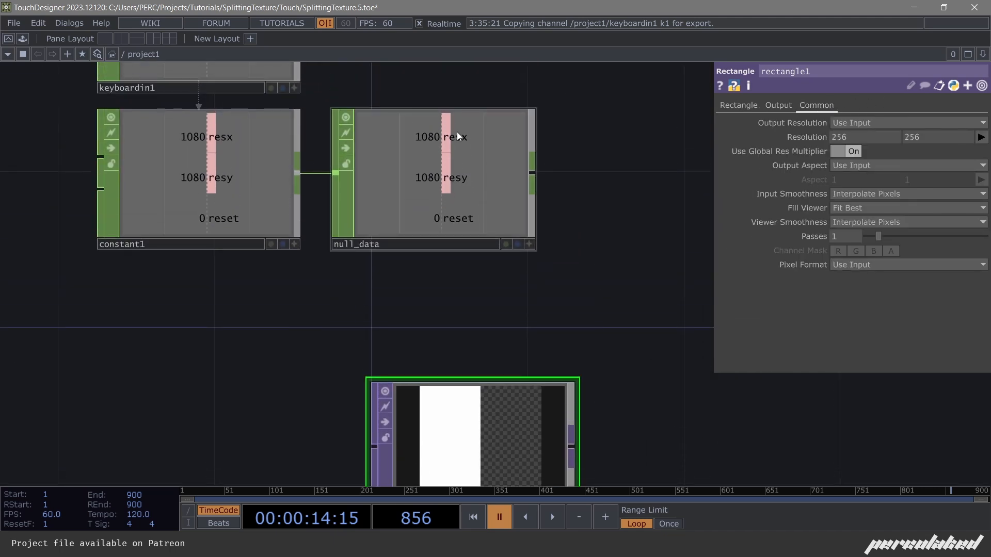
pyautogui.moveTo(457, 136); pyautogui.dragTo(855, 135)
pyautogui.click(856, 134)
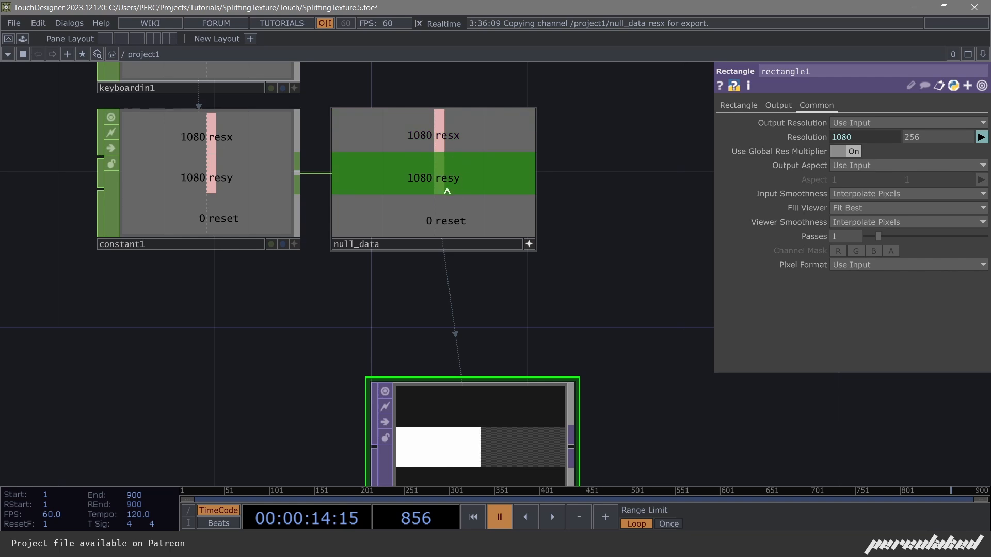
pyautogui.moveTo(447, 189); pyautogui.dragTo(923, 135)
pyautogui.click(921, 129)
pyautogui.moveTo(620, 294); pyautogui.dragTo(599, 246)
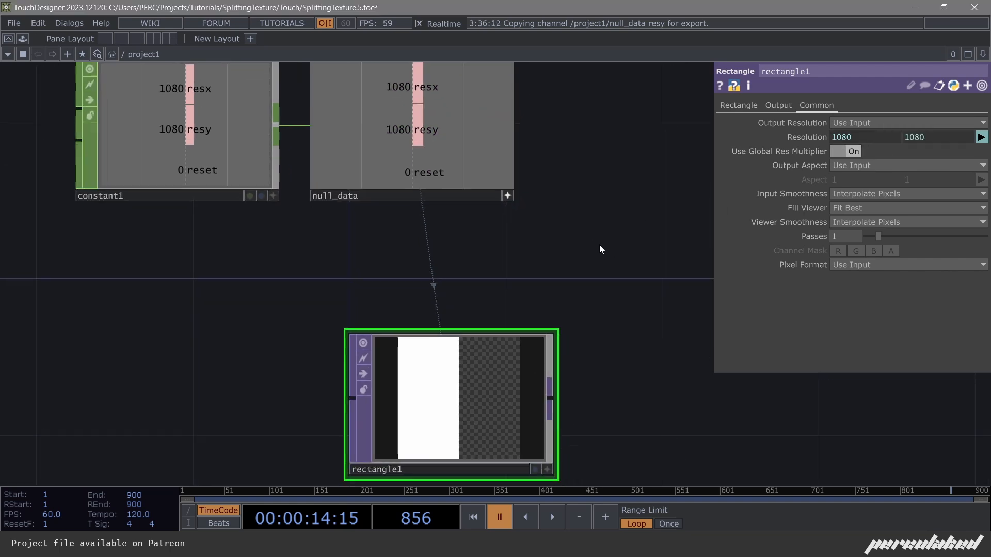
# Set the Rectangle TOP's input smoothness and viewer smoothness to Nearest Pixel.
pyautogui.click(850, 190)
pyautogui.click(858, 220)
pyautogui.click(859, 220)
pyautogui.click(858, 248)
pyautogui.scroll(10, 538, 317)
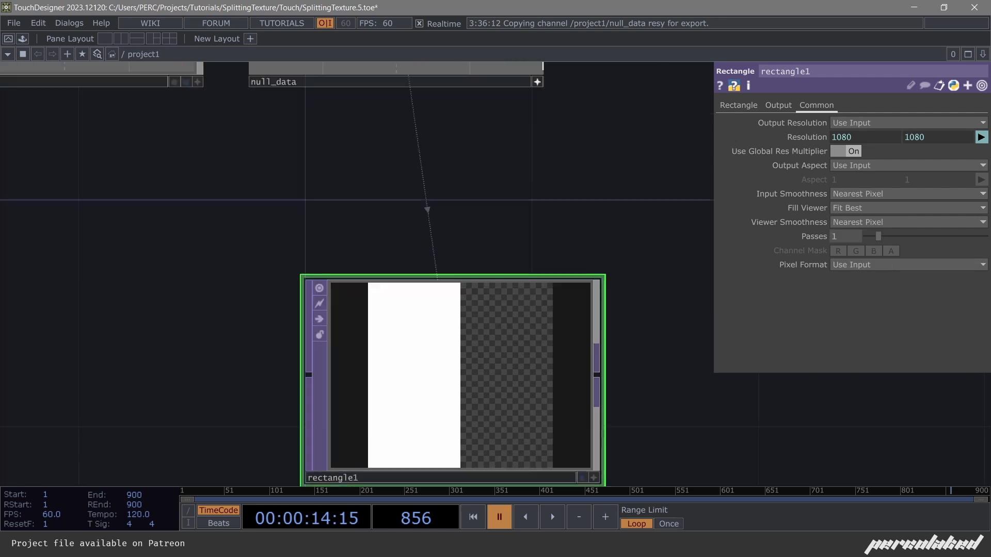
# Set the Rectangle TOP's pixel format to 32-bit float (Mono).
pyautogui.click(857, 265)
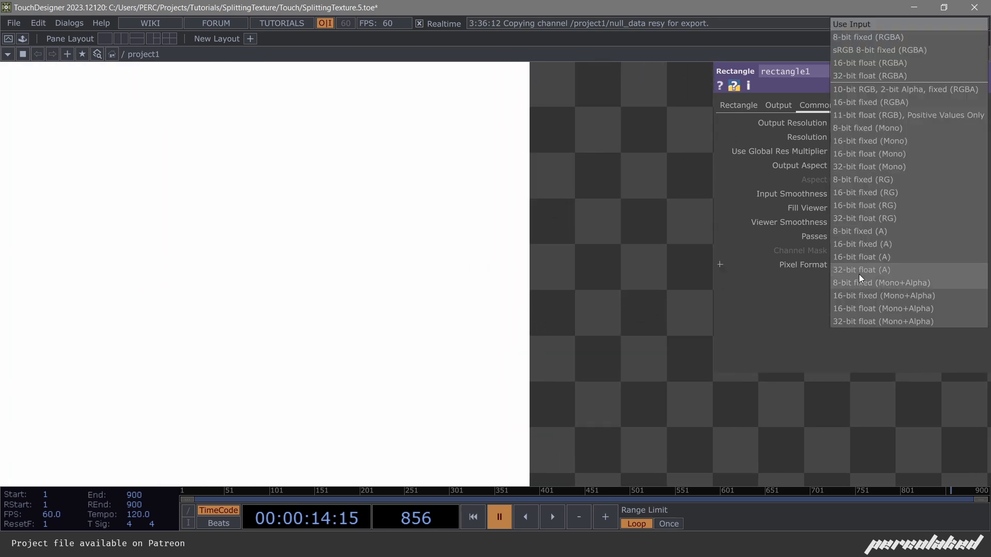
pyautogui.click(897, 165)
# Turn the Rectangle TOP's anti-aliasing on and back off to compare the edge sharpness.
pyautogui.click(727, 109)
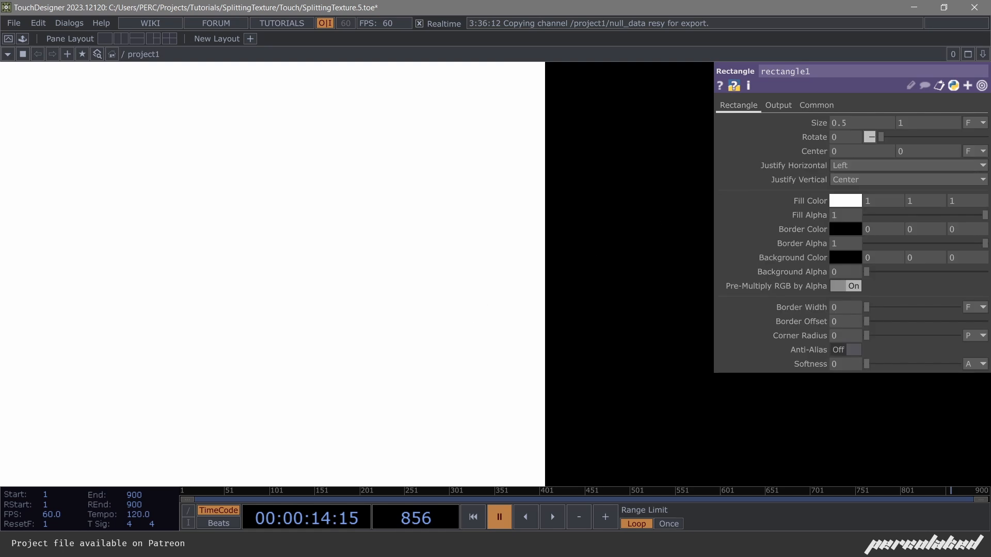
pyautogui.click(840, 350)
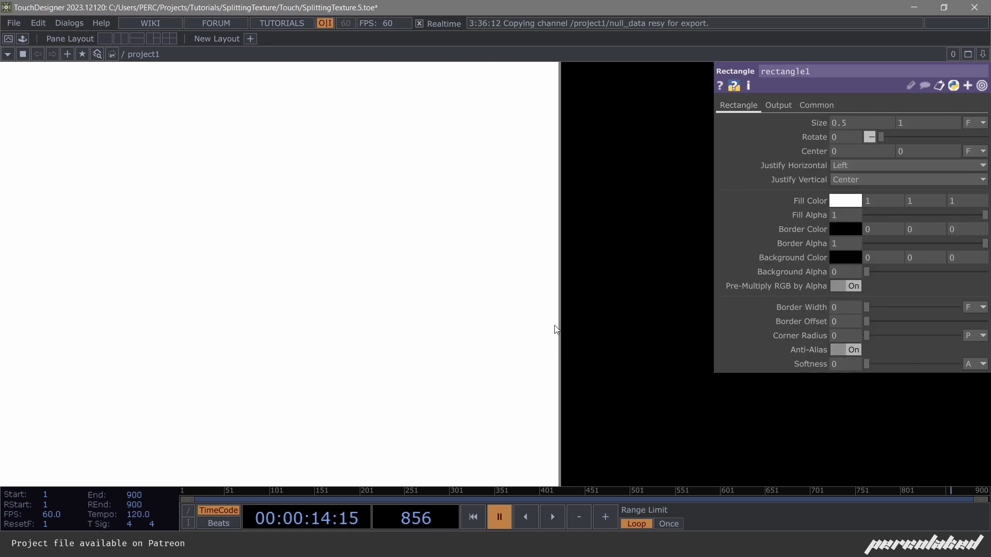
pyautogui.click(837, 350)
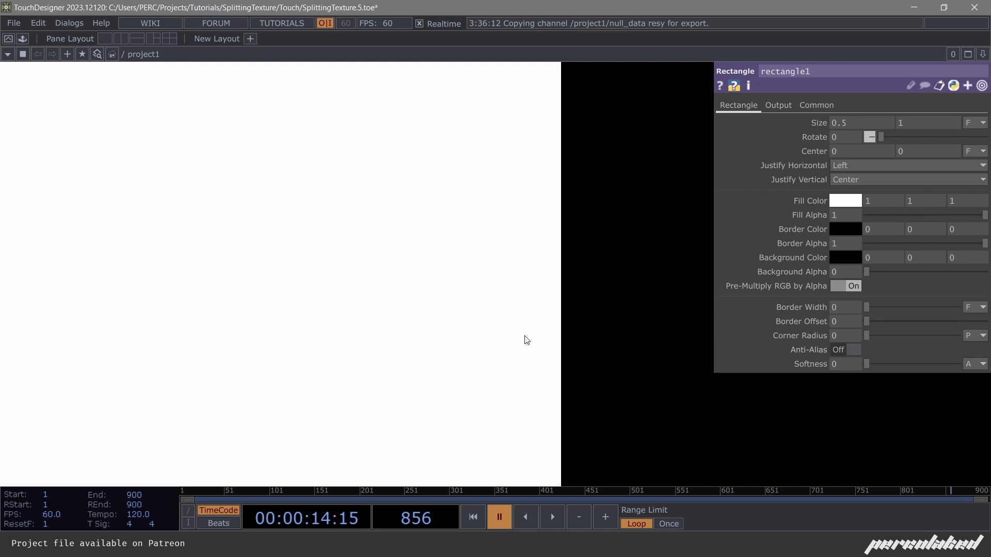
# Add a Transform TOP after rectangle1, connected to its output.
pyautogui.scroll(-5, 504, 295)
pyautogui.scroll(-6, 504, 298)
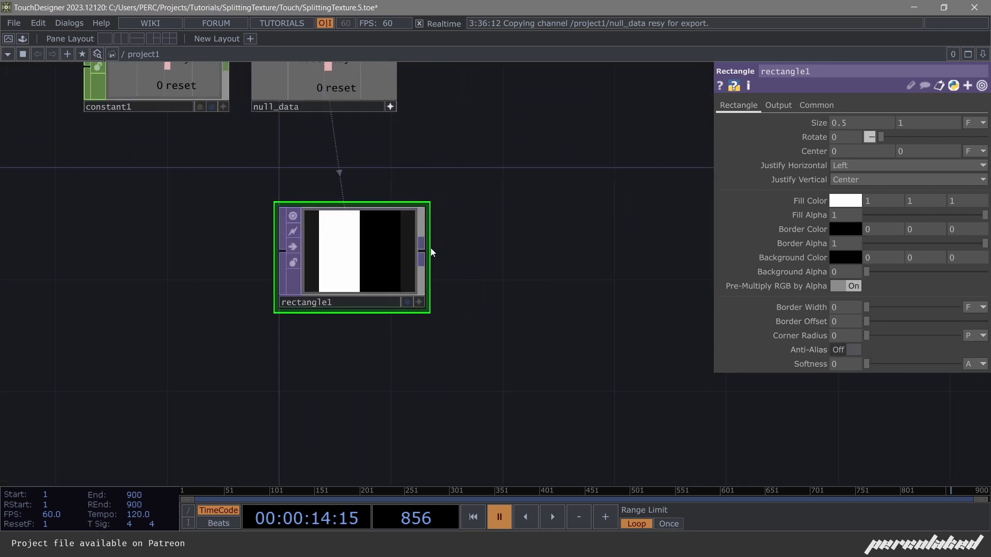
pyautogui.rightClick(426, 251)
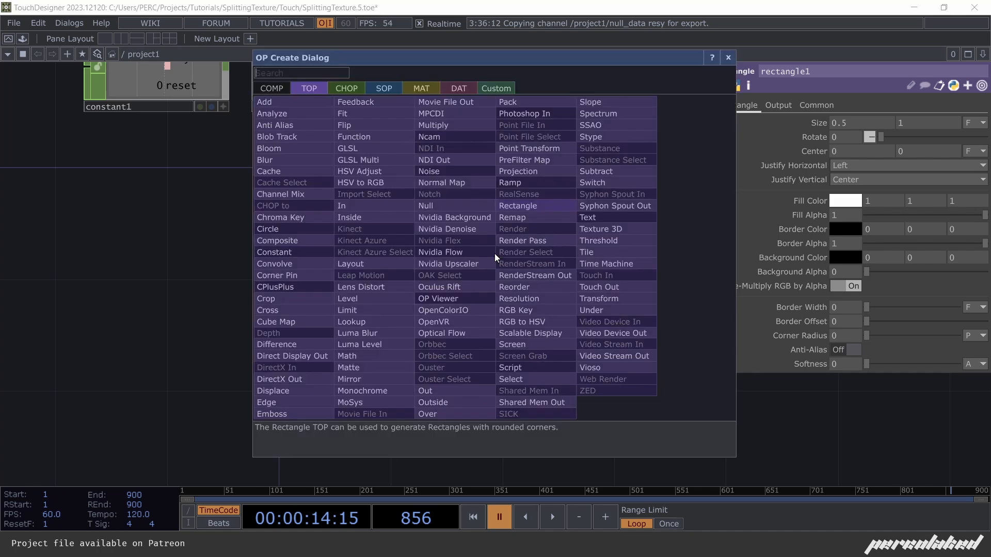
pyautogui.write('tr')
pyautogui.press('Return')
pyautogui.click(637, 255)
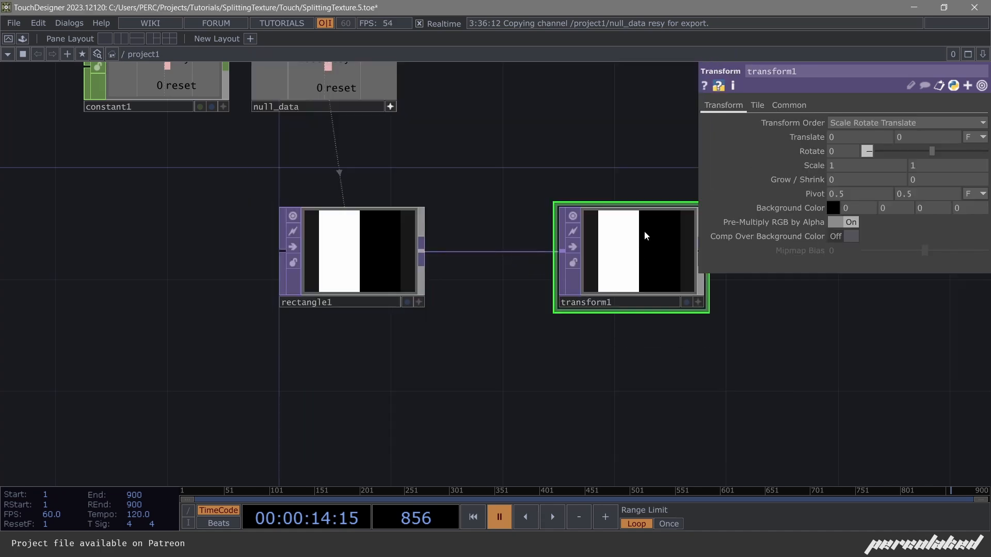
# Try rotating the Transform TOP to -17 and shifting it horizontally by about 0.1.
pyautogui.scroll(5, 643, 231)
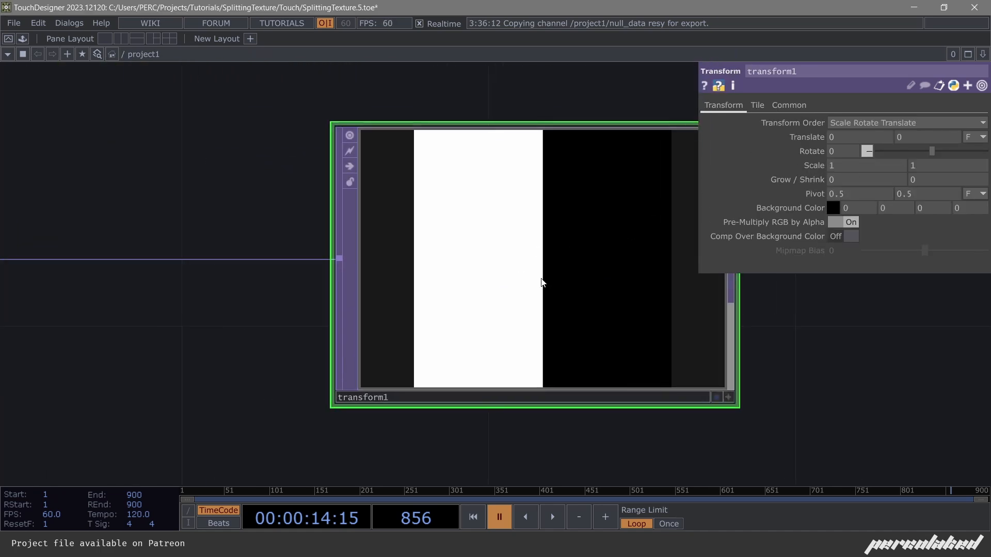
pyautogui.moveTo(930, 151); pyautogui.dragTo(928, 147)
pyautogui.moveTo(844, 139)
pyautogui.mouseDown(button='middle')
pyautogui.moveTo(827, 140)
pyautogui.moveTo(846, 140)
pyautogui.mouseUp(button='middle')
pyautogui.moveTo(914, 139)
pyautogui.mouseDown(button='middle')
pyautogui.moveTo(925, 139)
pyautogui.moveTo(915, 139)
pyautogui.mouseUp(button='middle')
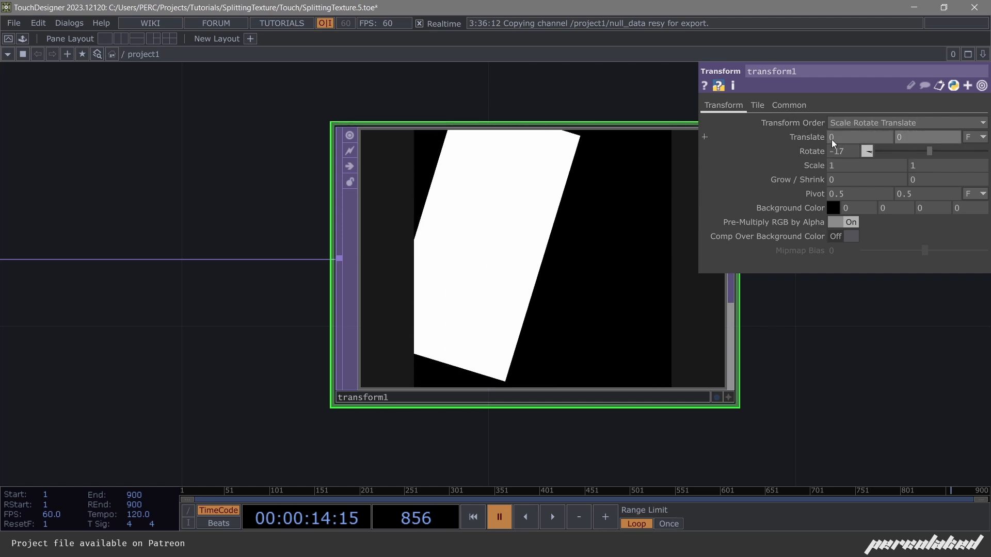
pyautogui.moveTo(831, 139); pyautogui.dragTo(832, 139, button='middle')
# Set the Transform TOP's tile extend mode to Hold so the edges fill the frame.
pyautogui.click(756, 105)
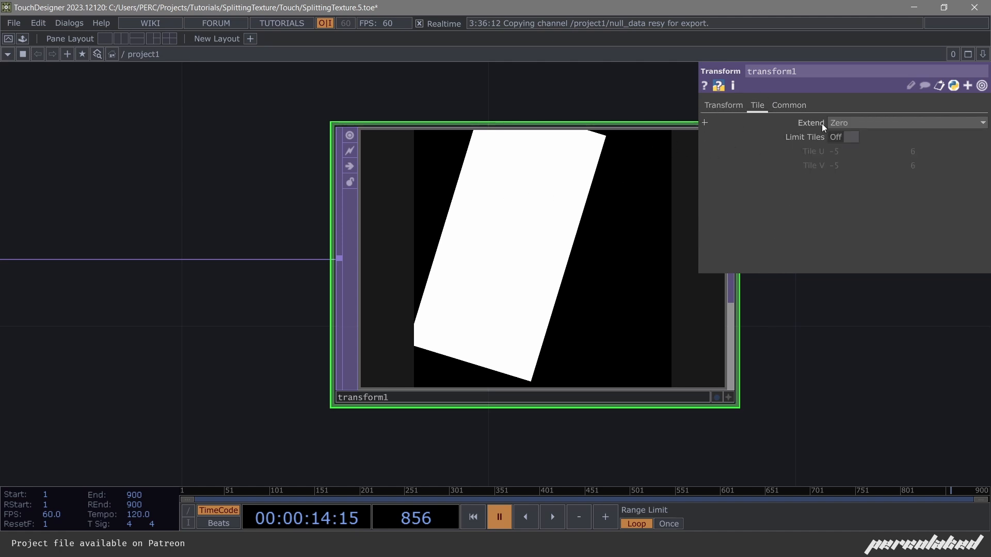
pyautogui.click(868, 123)
pyautogui.click(839, 136)
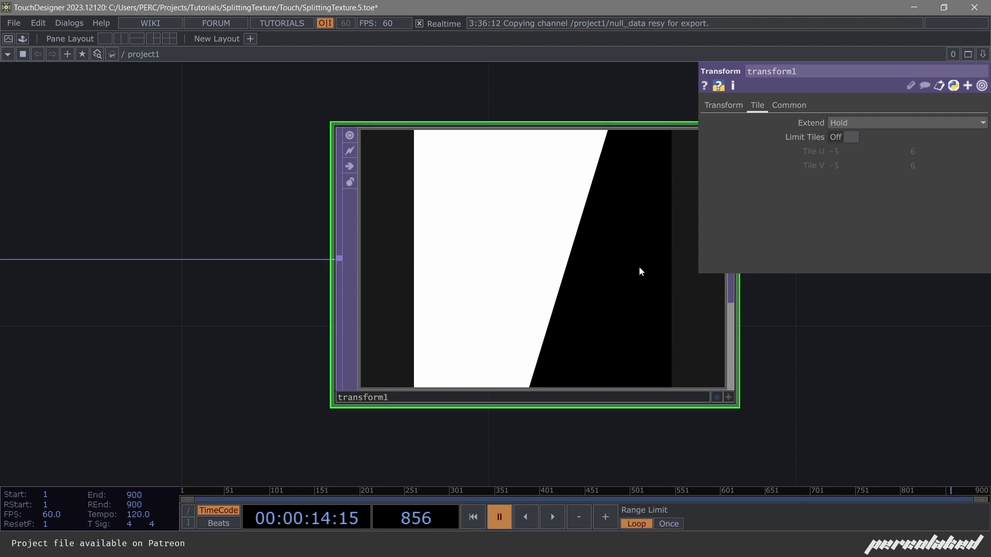
# Set the Transform TOP's translate to 0.1 and -0.1 and its rotation to 39.
pyautogui.click(713, 107)
pyautogui.moveTo(863, 148); pyautogui.dragTo(911, 141)
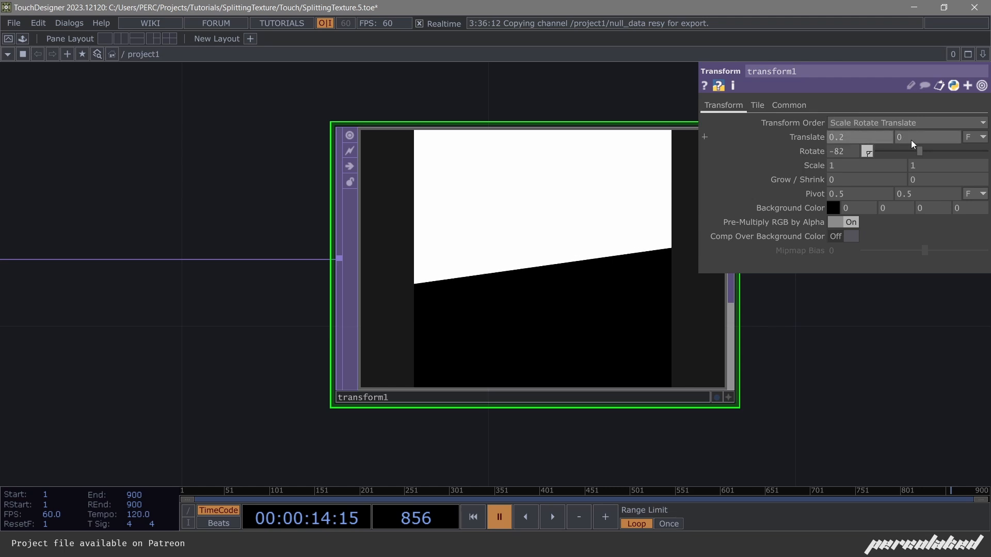
pyautogui.moveTo(912, 141); pyautogui.dragTo(890, 145, button='middle')
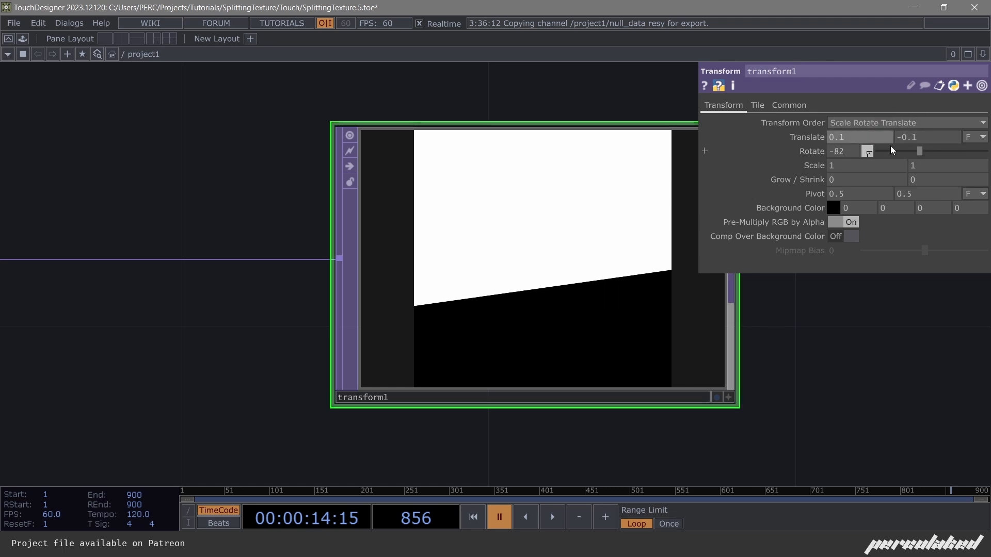
pyautogui.moveTo(918, 152); pyautogui.dragTo(919, 149)
pyautogui.scroll(-6, 453, 195)
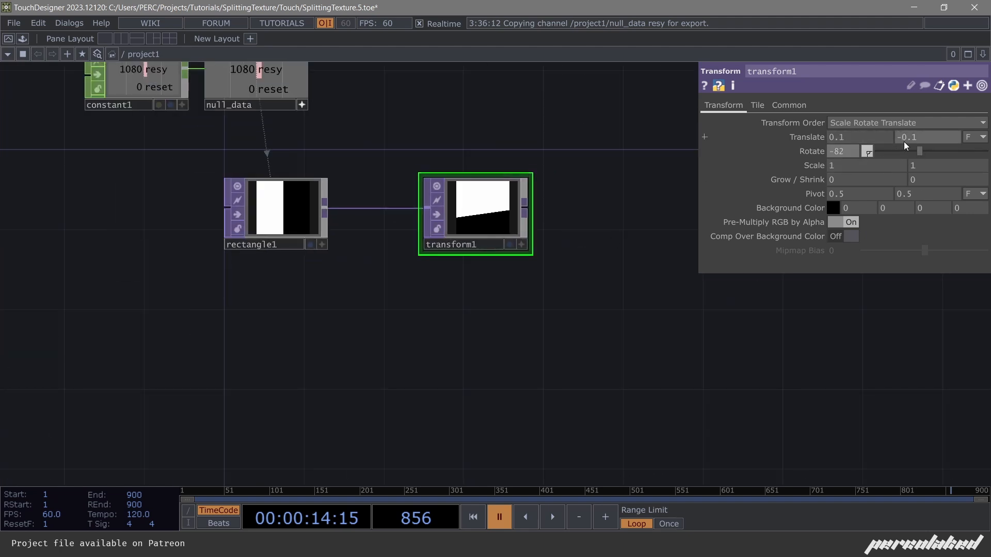
pyautogui.moveTo(919, 149); pyautogui.dragTo(912, 148)
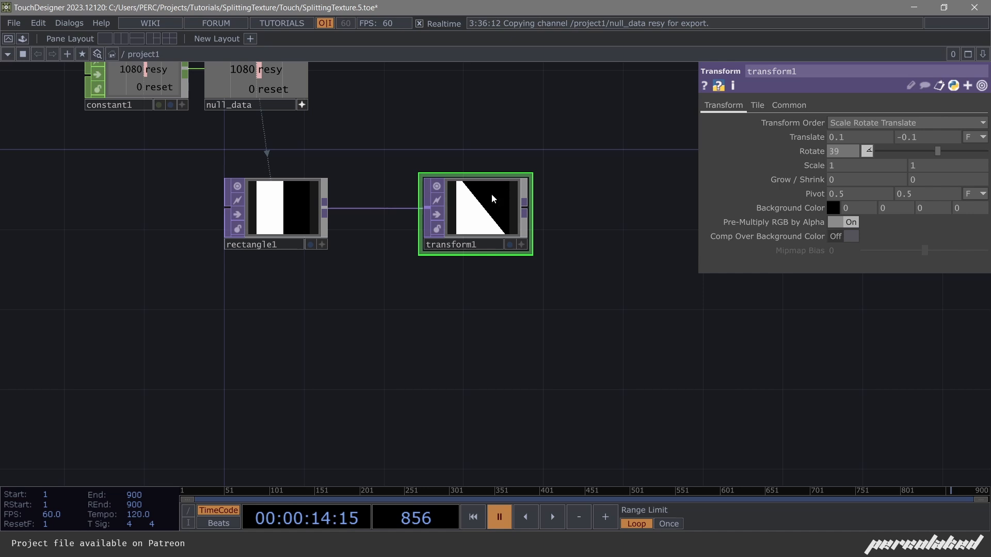
pyautogui.scroll(3, 492, 198)
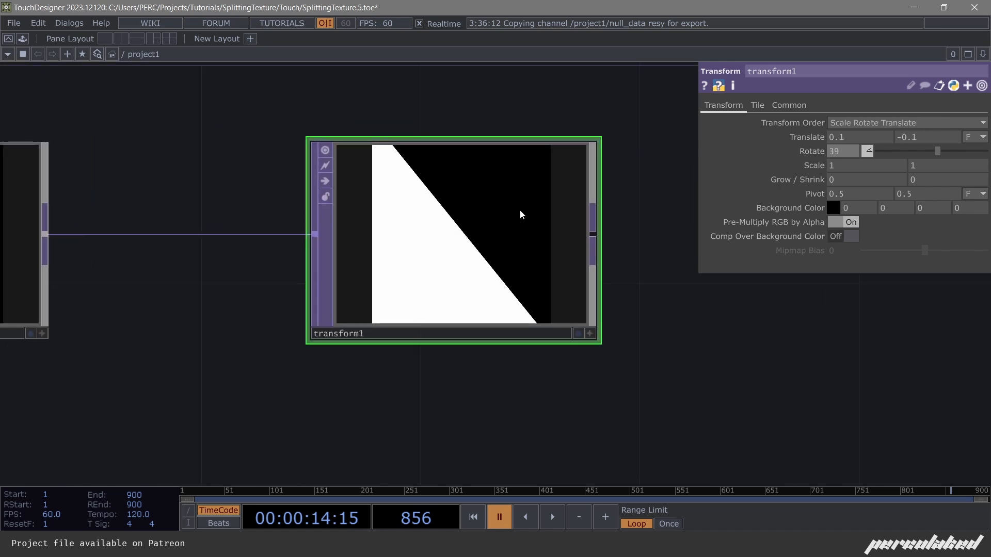
pyautogui.scroll(-3, 462, 196)
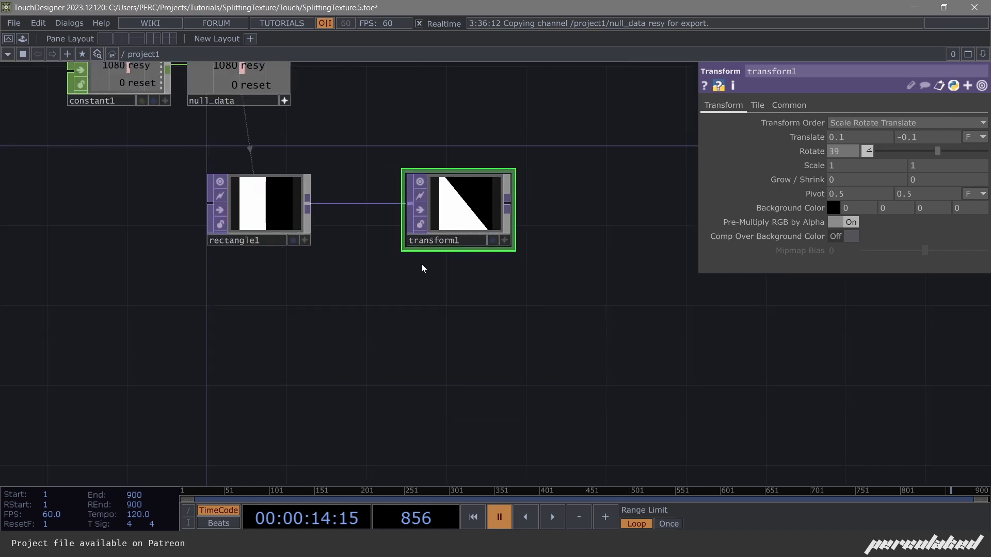
pyautogui.scroll(3, 459, 202)
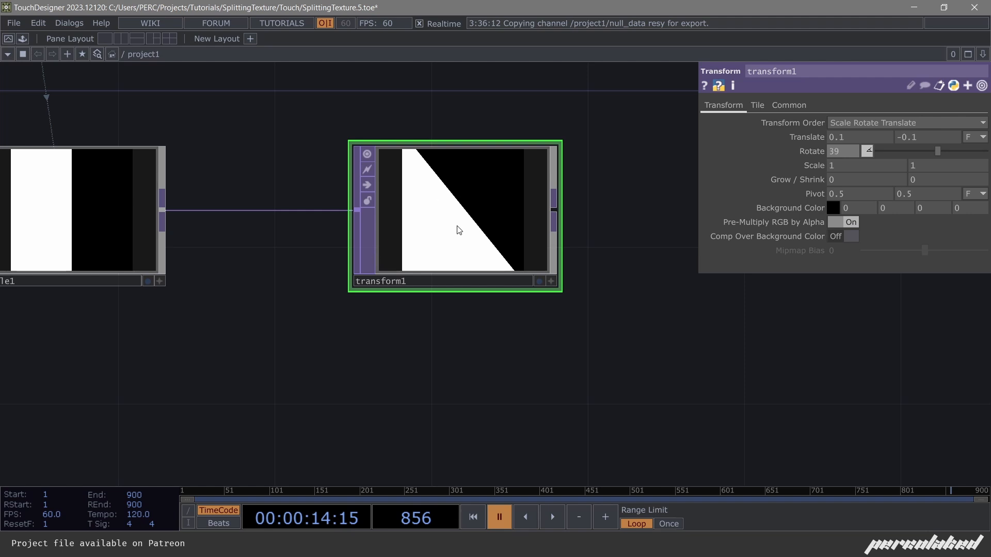
pyautogui.scroll(-2, 458, 230)
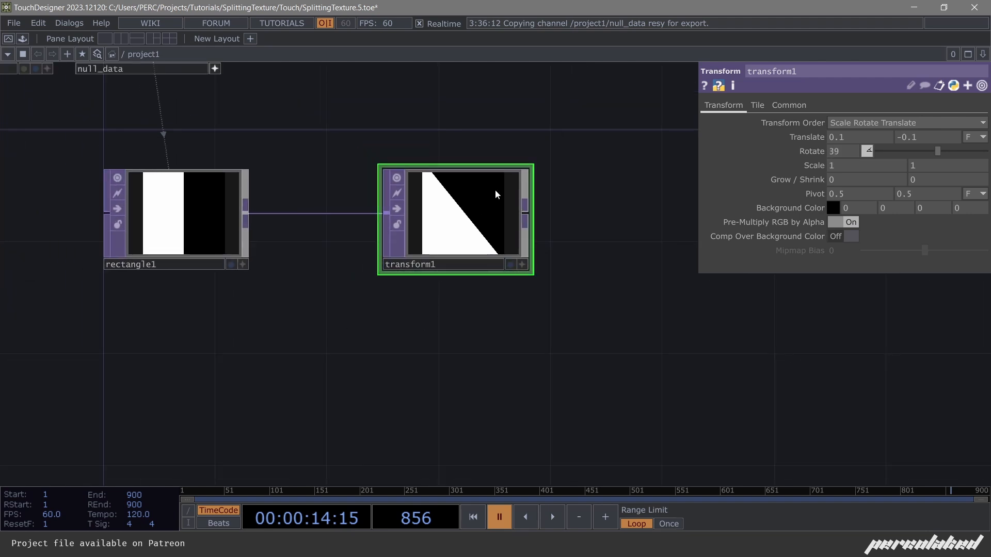
pyautogui.scroll(3, 480, 190)
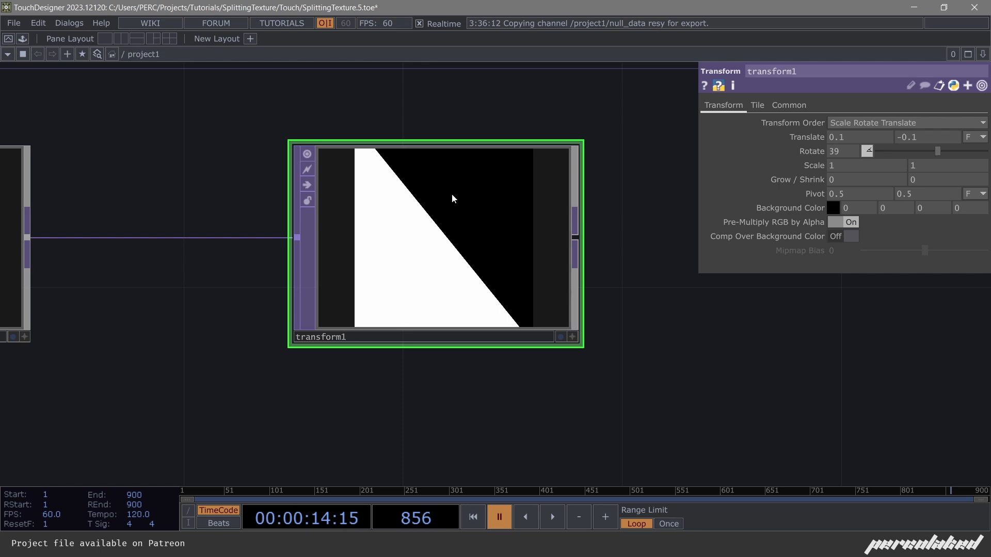
# Move transform1 farther from rectangle1 to leave more room between the two nodes.
pyautogui.scroll(-3, 452, 196)
pyautogui.moveTo(460, 207); pyautogui.dragTo(516, 223)
pyautogui.moveTo(333, 305); pyautogui.dragTo(357, 282)
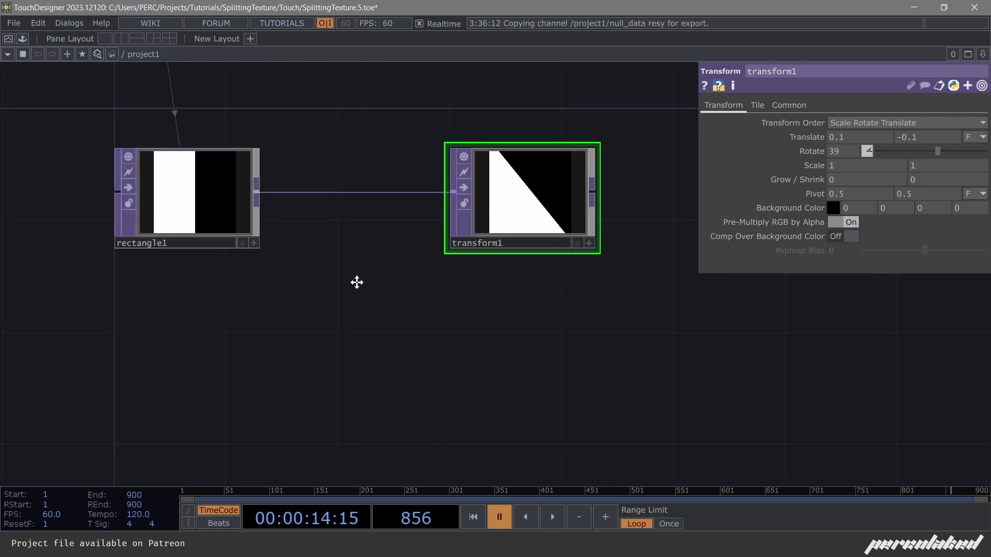
# Create a Constant TOP and place it below rectangle1.
pyautogui.press('Tab')
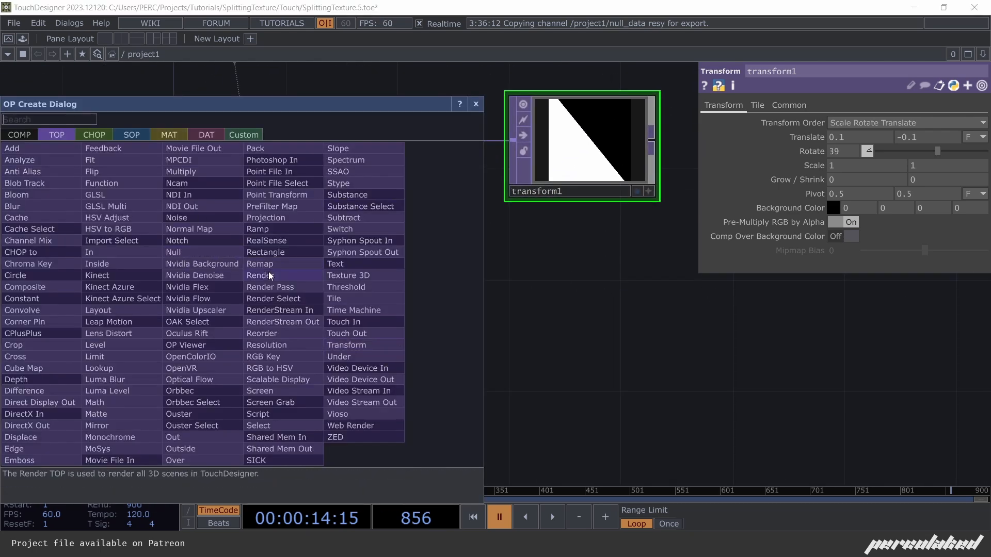
pyautogui.write('co')
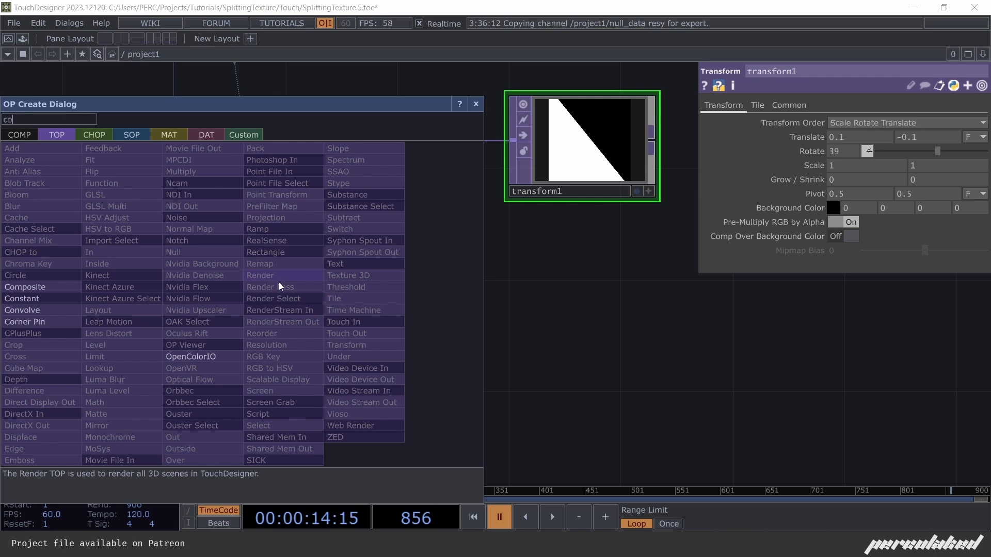
pyautogui.click(28, 299)
pyautogui.moveTo(368, 262); pyautogui.dragTo(389, 369)
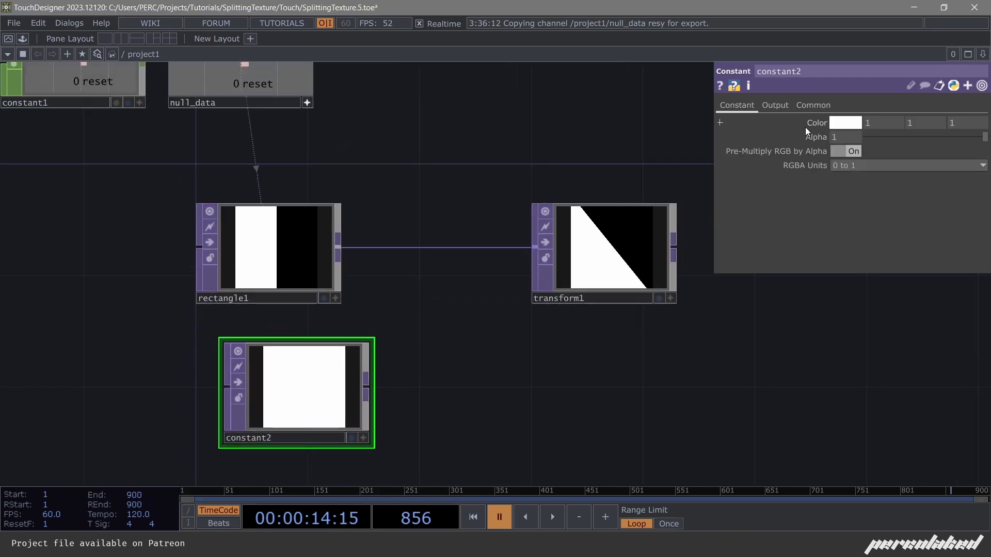
# Set the new Constant TOP's resolution to 1 by 1.
pyautogui.click(812, 106)
pyautogui.moveTo(398, 78); pyautogui.dragTo(441, 162)
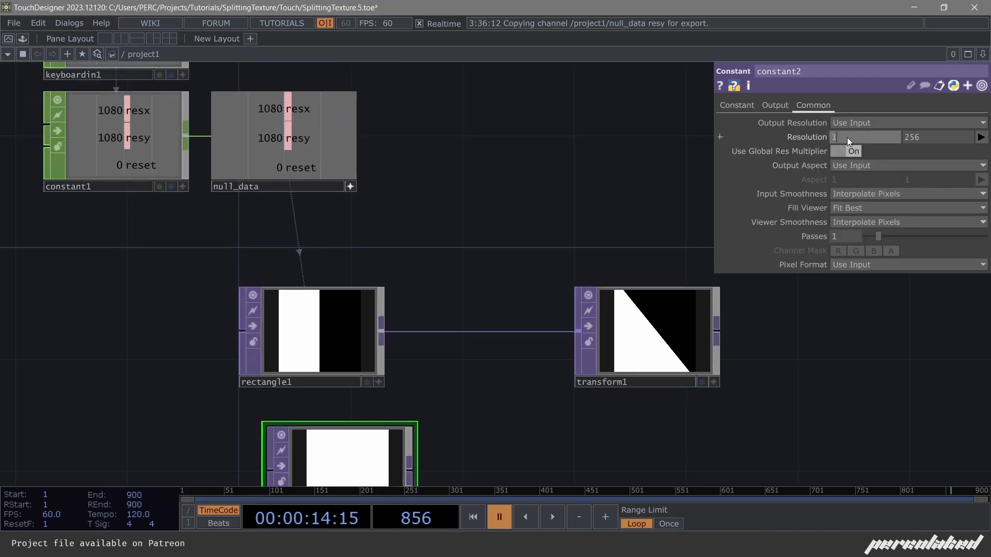
pyautogui.press('Tab')
pyautogui.write('1')
pyautogui.moveTo(475, 257); pyautogui.dragTo(469, 132)
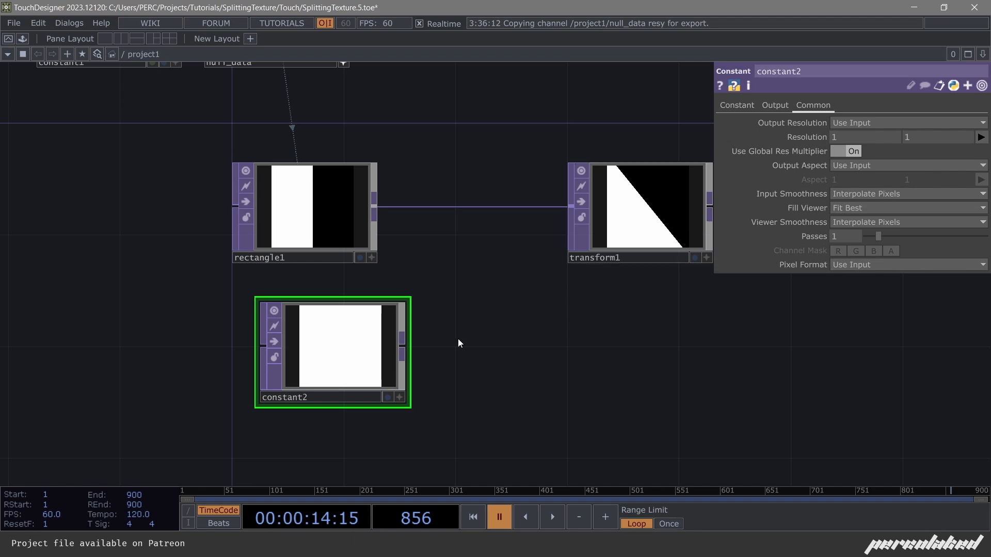
# Set the Constant TOP's pixel format to 32-bit float (Mono) and align the node directly under rectangle1.
pyautogui.moveTo(394, 351); pyautogui.dragTo(338, 351)
pyautogui.click(851, 264)
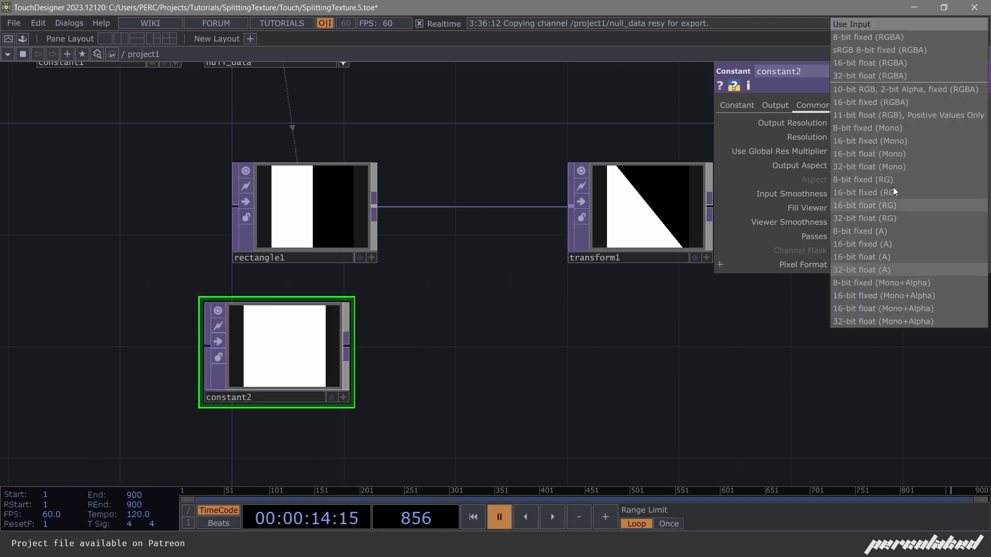
pyautogui.click(895, 166)
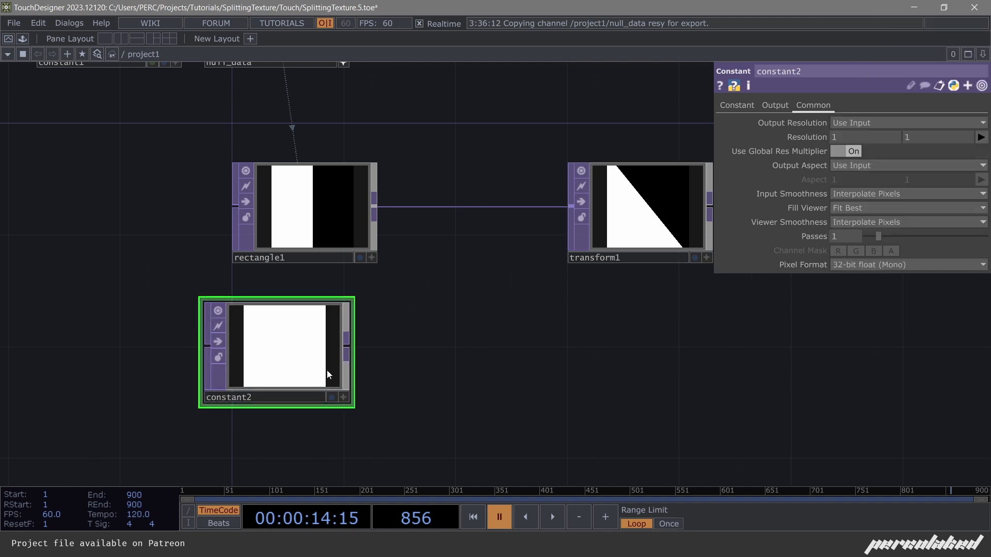
pyautogui.moveTo(337, 347); pyautogui.dragTo(366, 348)
# Add a Function TOP fed by constant2 and line it up beside that node.
pyautogui.click(375, 343)
pyautogui.click(454, 342)
pyautogui.write('fi')
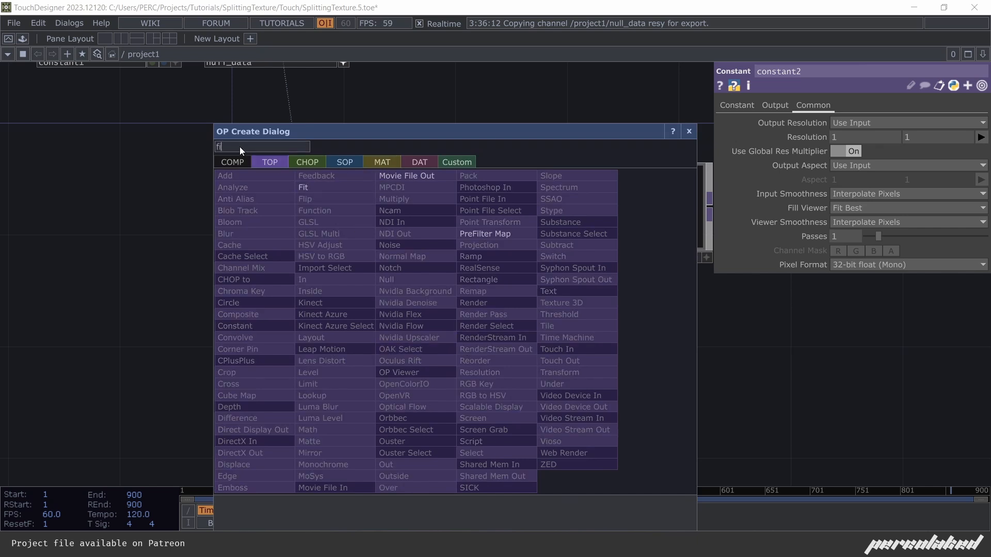
pyautogui.press('BackSpace')
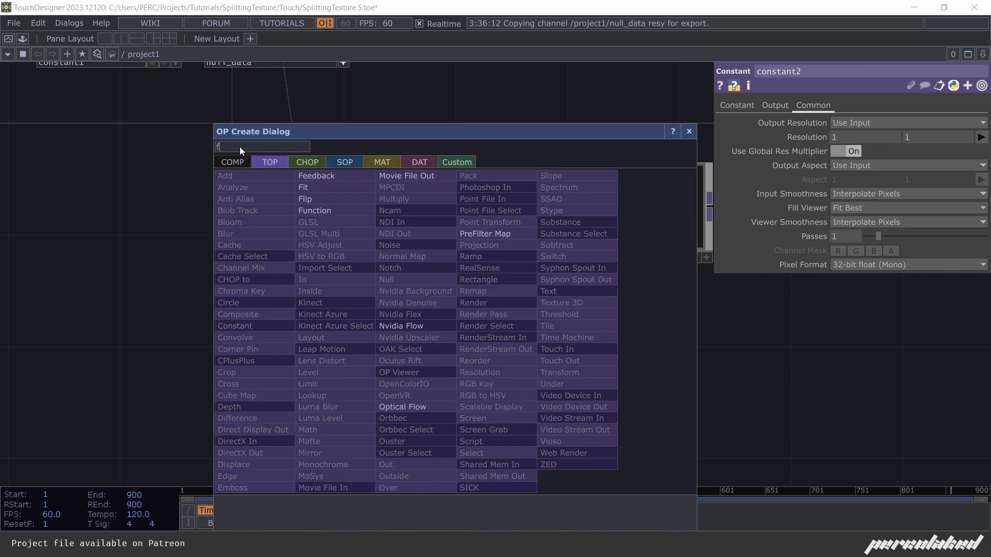
pyautogui.click(332, 209)
pyautogui.click(488, 365)
pyautogui.click(311, 338)
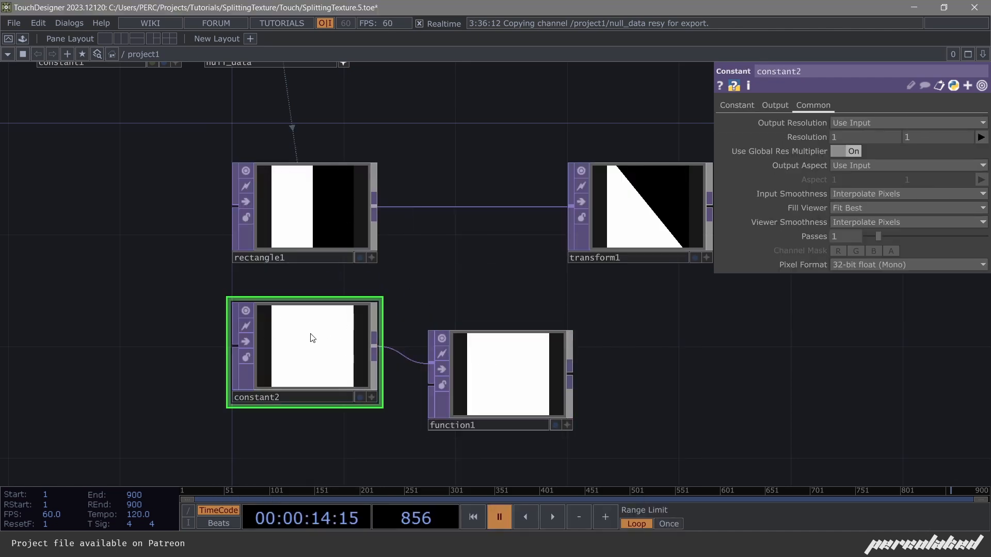
pyautogui.moveTo(485, 373); pyautogui.dragTo(457, 345)
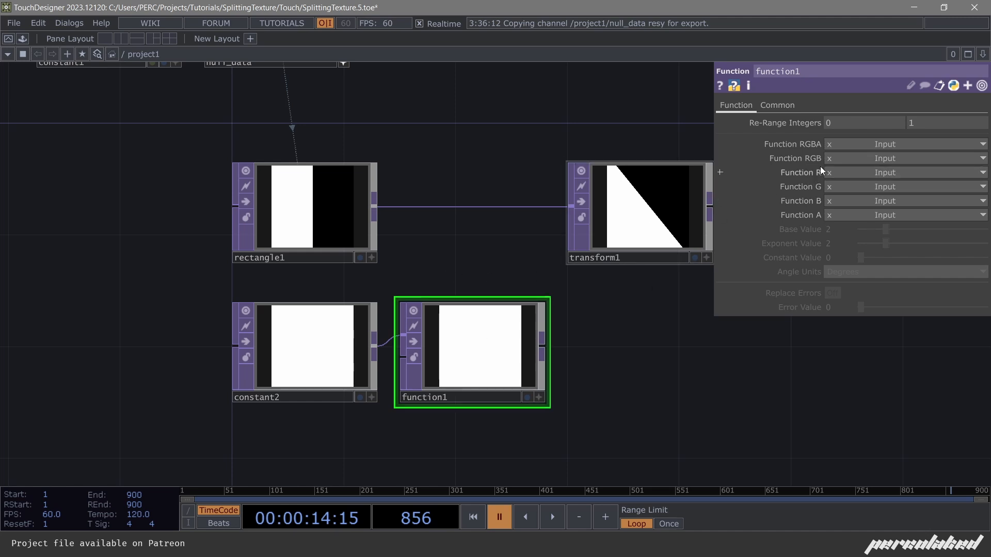
# Set function1's Function R to cos(x) Cosine.
pyautogui.click(833, 170)
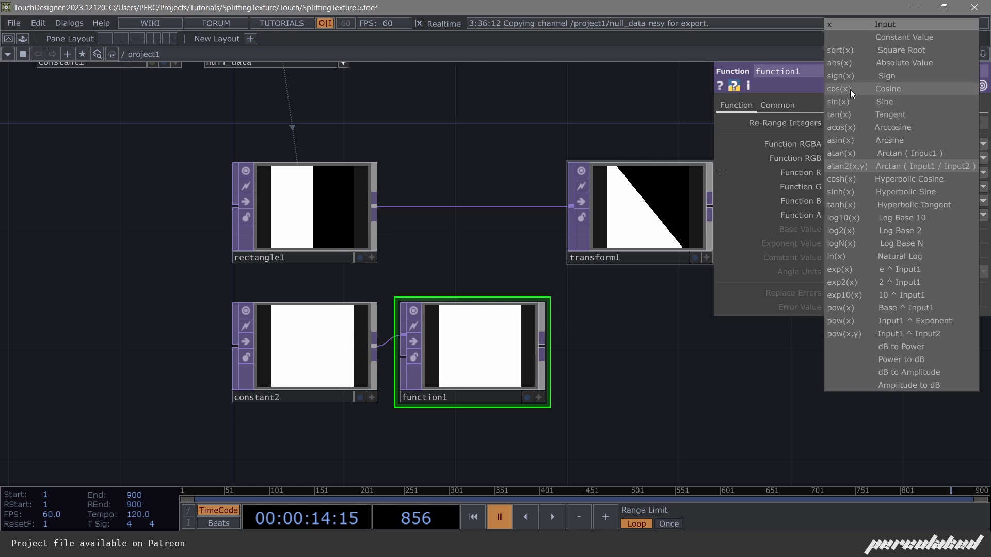
pyautogui.click(849, 89)
pyautogui.click(837, 184)
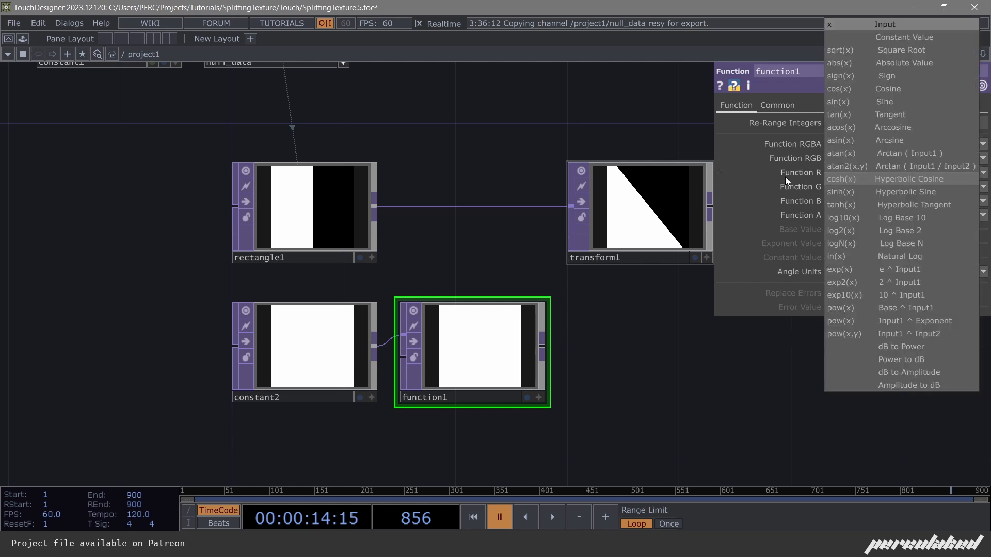
pyautogui.click(784, 177)
pyautogui.click(835, 172)
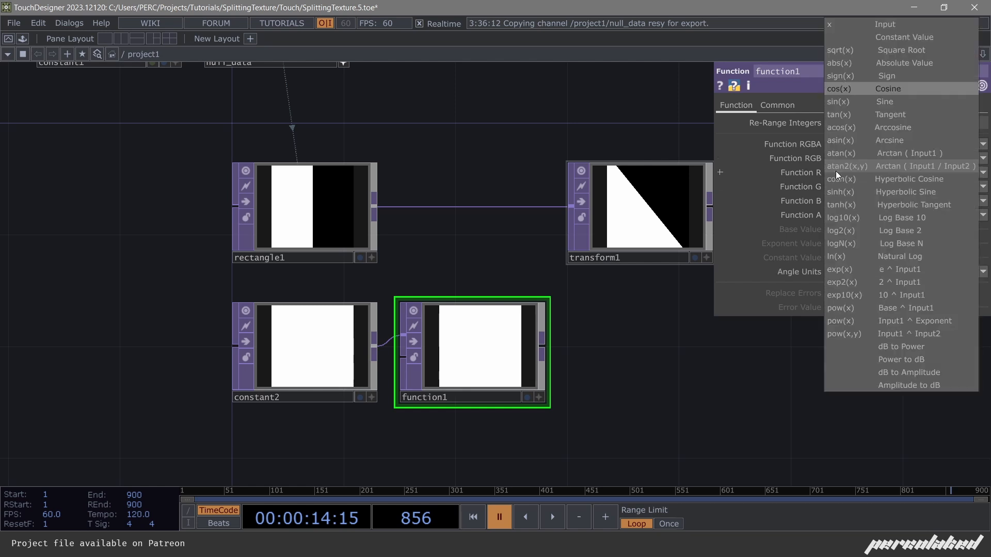
pyautogui.click(834, 172)
pyautogui.click(833, 171)
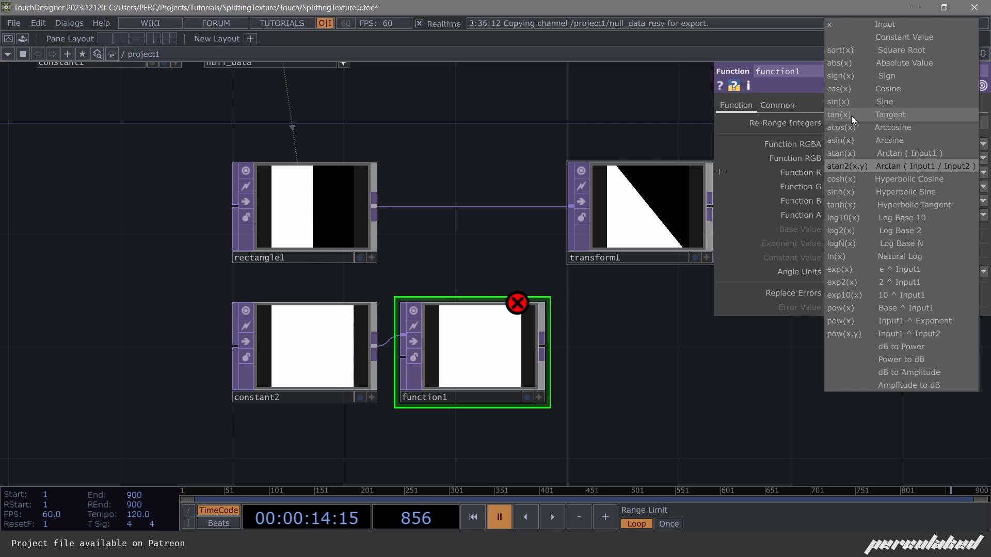
pyautogui.click(853, 89)
# Set function1's Function G to sin(x) Sine.
pyautogui.click(847, 186)
pyautogui.click(846, 192)
pyautogui.click(846, 187)
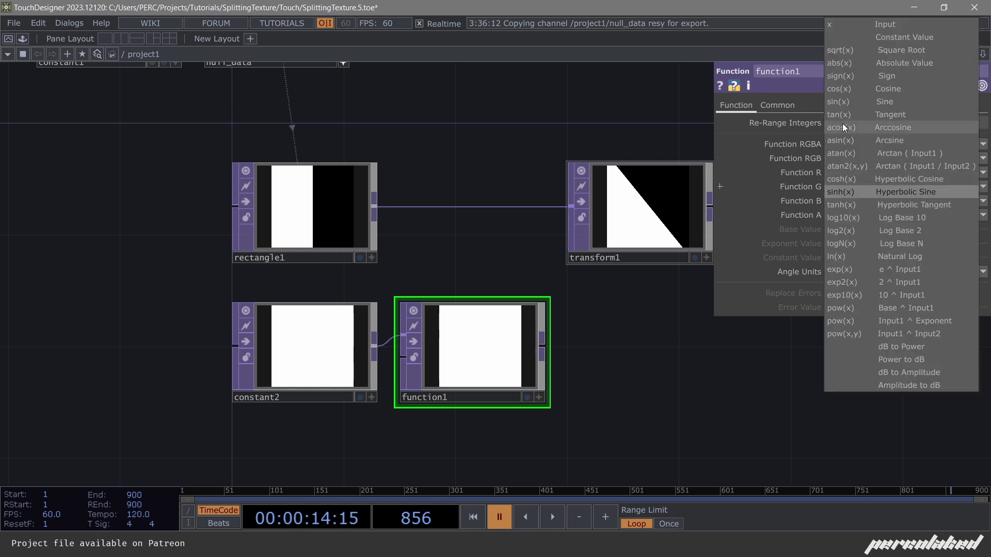
pyautogui.click(848, 103)
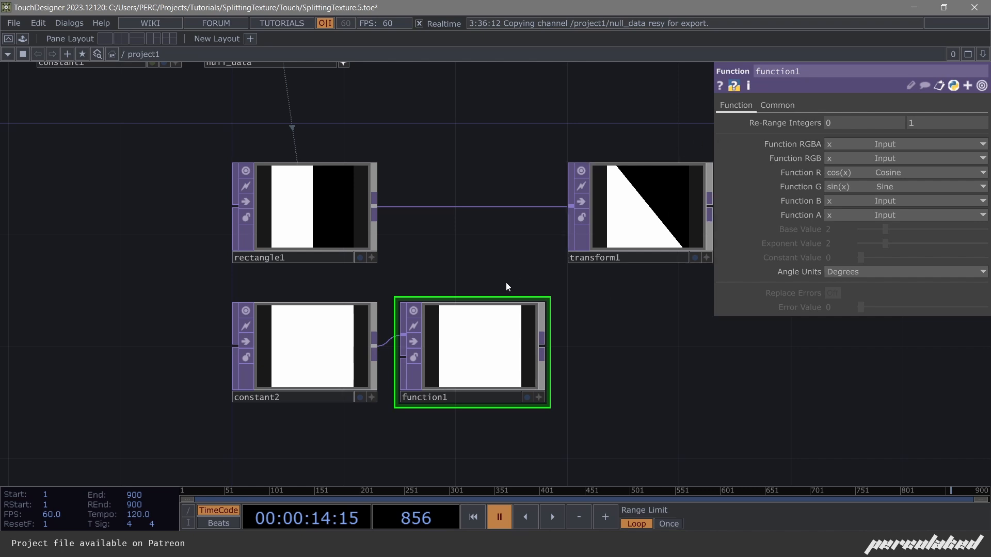
# Drive constant2's red colour value with a reference to transform1's Rotate parameter, op('transform1').par.rotate, and show its expression.
pyautogui.click(306, 342)
pyautogui.click(737, 105)
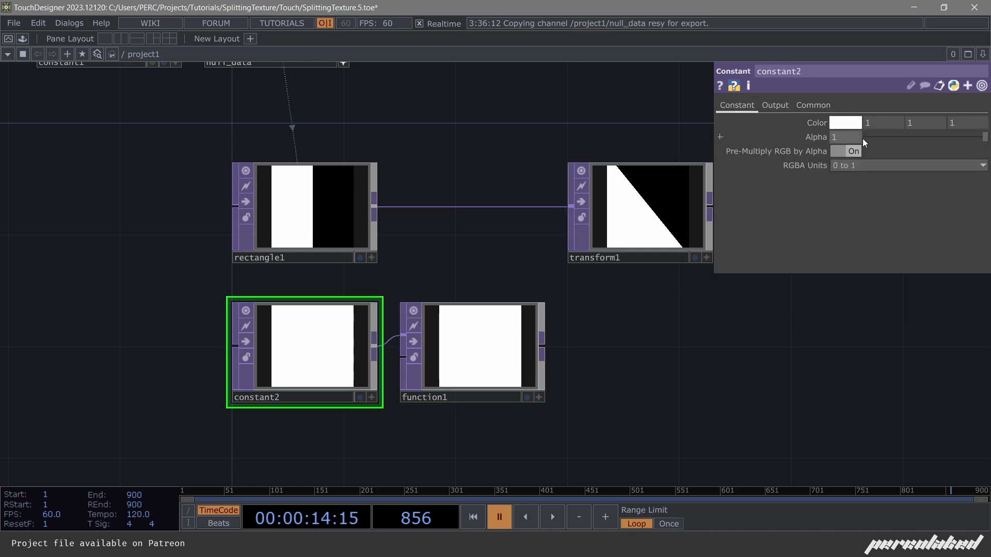
pyautogui.click(654, 214)
pyautogui.moveTo(603, 283); pyautogui.dragTo(565, 284)
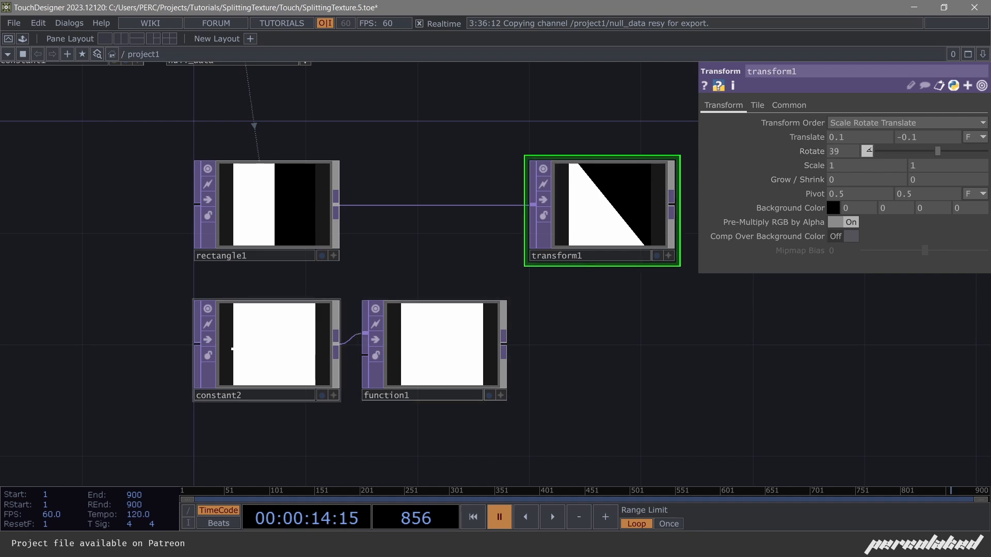
pyautogui.click(233, 348)
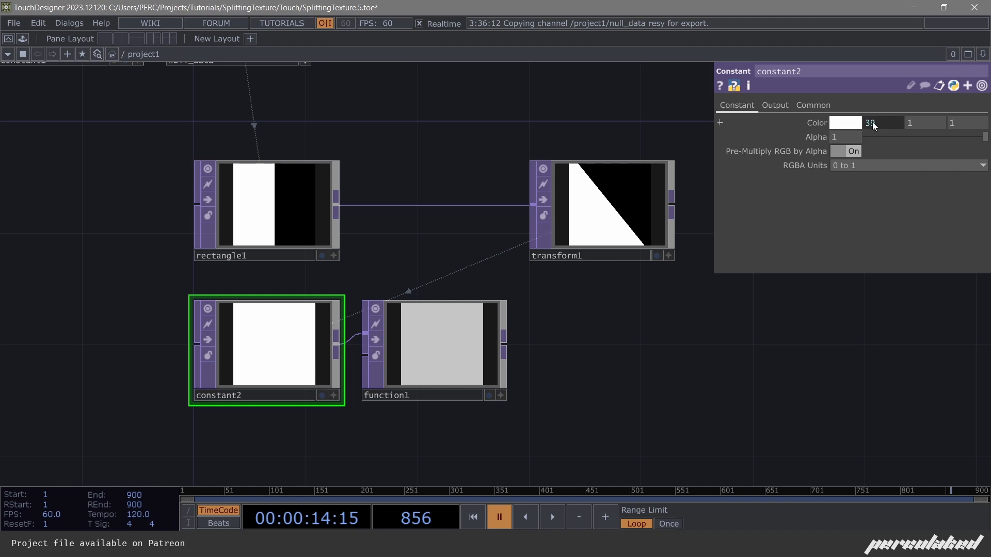
pyautogui.click(872, 126)
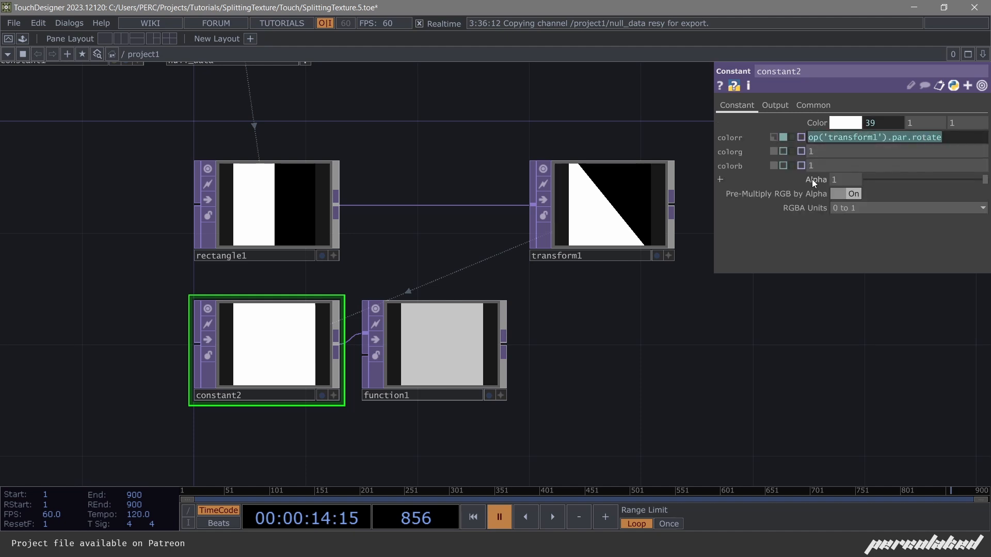
# Set function1's pixel format to 32-bit float (RG).
pyautogui.click(410, 351)
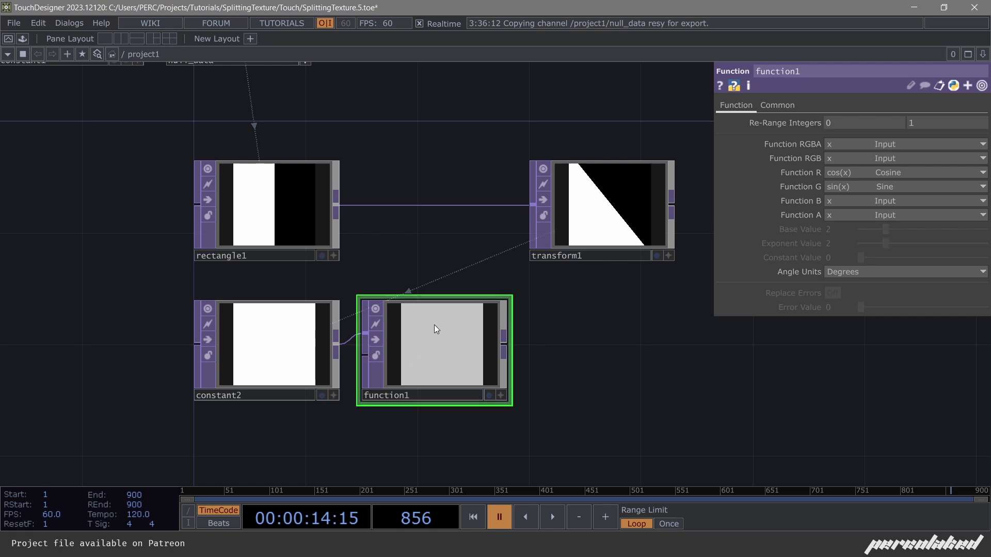
pyautogui.click(774, 106)
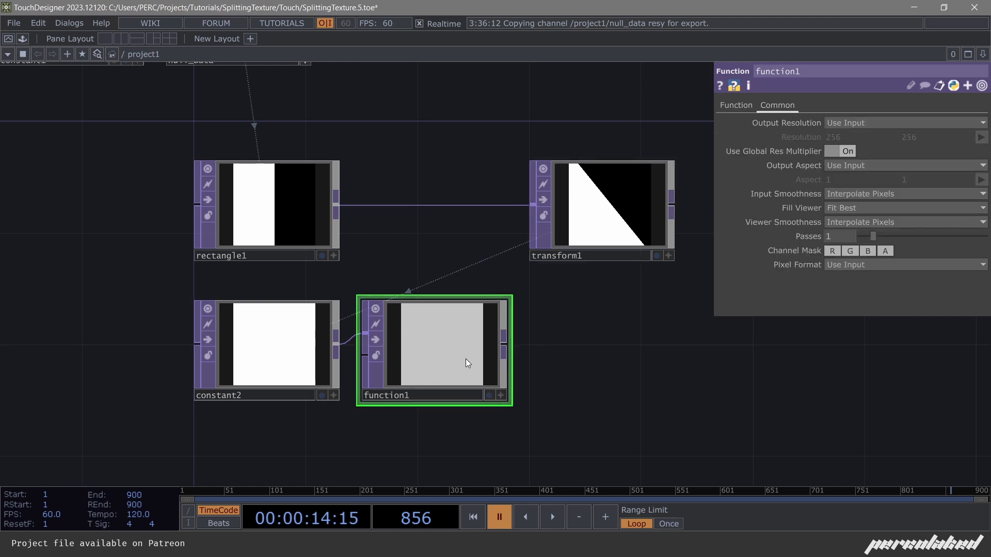
pyautogui.click(864, 263)
pyautogui.click(868, 221)
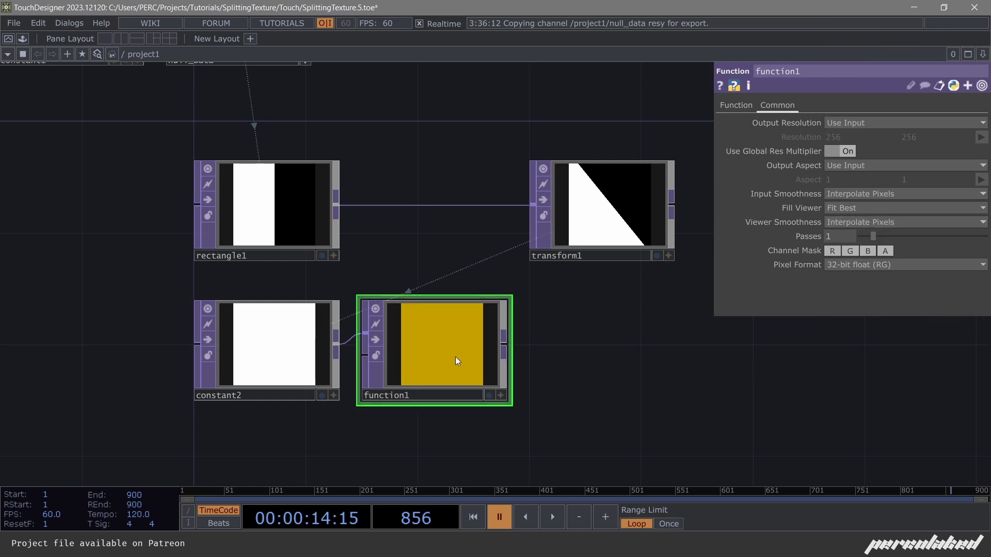
# Move function1 farther from constant2, make its viewer active and inspect its output as points in 3D space.
pyautogui.scroll(2, 445, 356)
pyautogui.moveTo(449, 364); pyautogui.dragTo(570, 364)
pyautogui.moveTo(658, 398); pyautogui.dragTo(550, 372)
pyautogui.click(575, 381)
pyautogui.press('p')
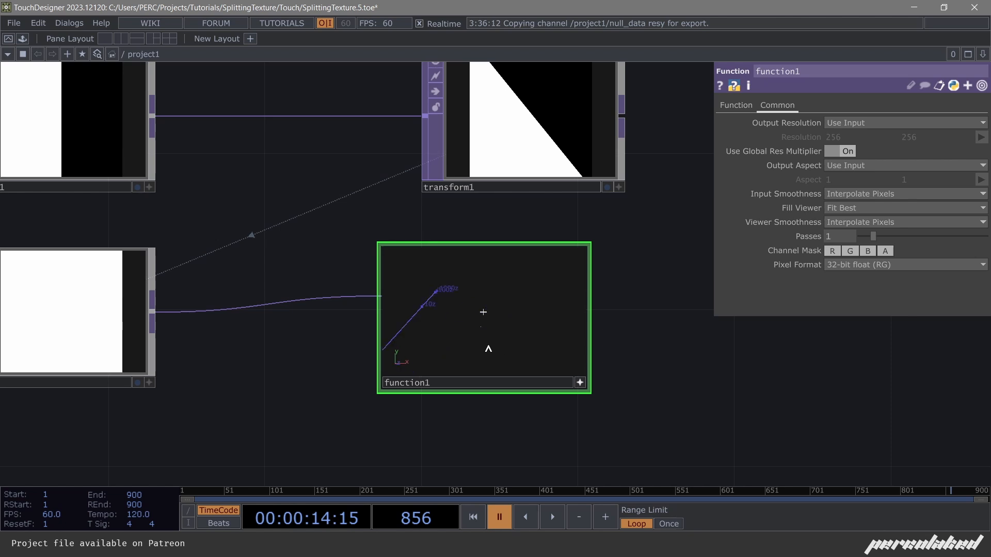
pyautogui.moveTo(488, 348); pyautogui.dragTo(528, 344)
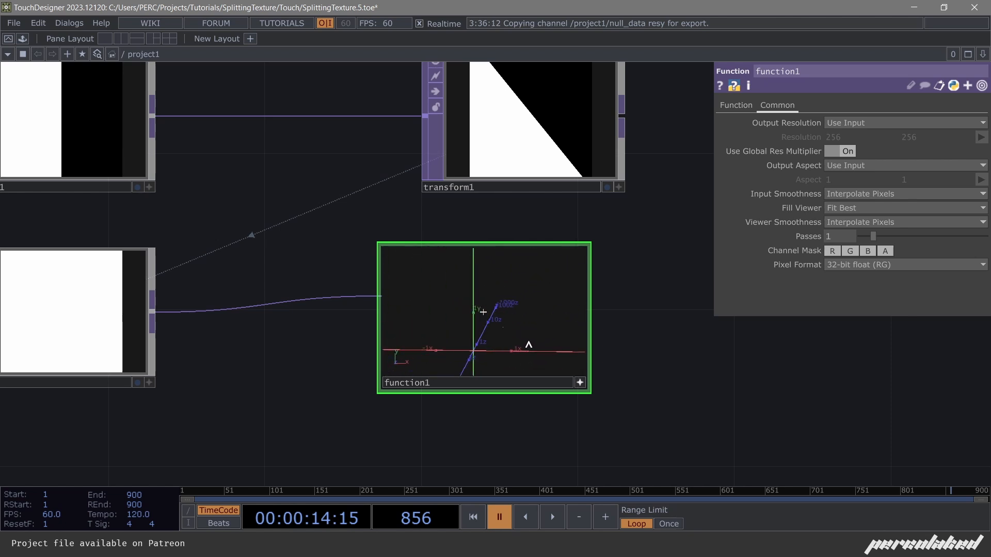
pyautogui.moveTo(634, 294); pyautogui.dragTo(624, 322)
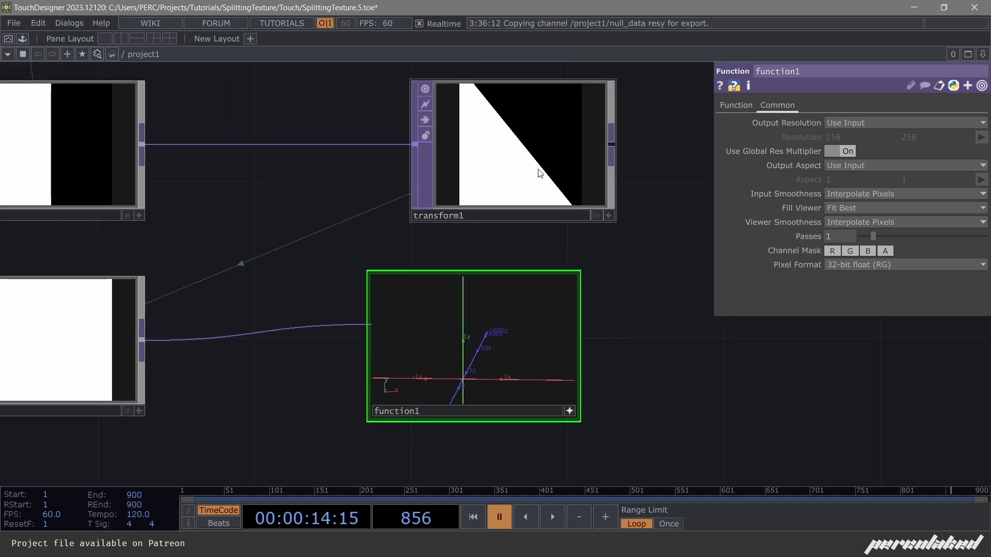
# Set transform1's Rotate to -22, examine function1's point view from another angle and return its viewer to the image display.
pyautogui.click(554, 189)
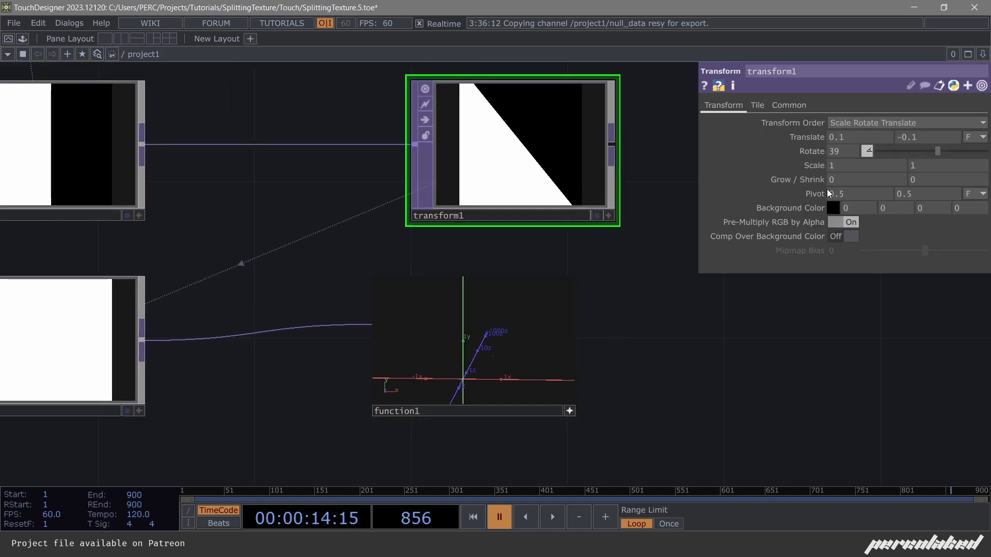
pyautogui.moveTo(922, 154)
pyautogui.mouseDown()
pyautogui.moveTo(937, 153)
pyautogui.moveTo(927, 153)
pyautogui.mouseUp()
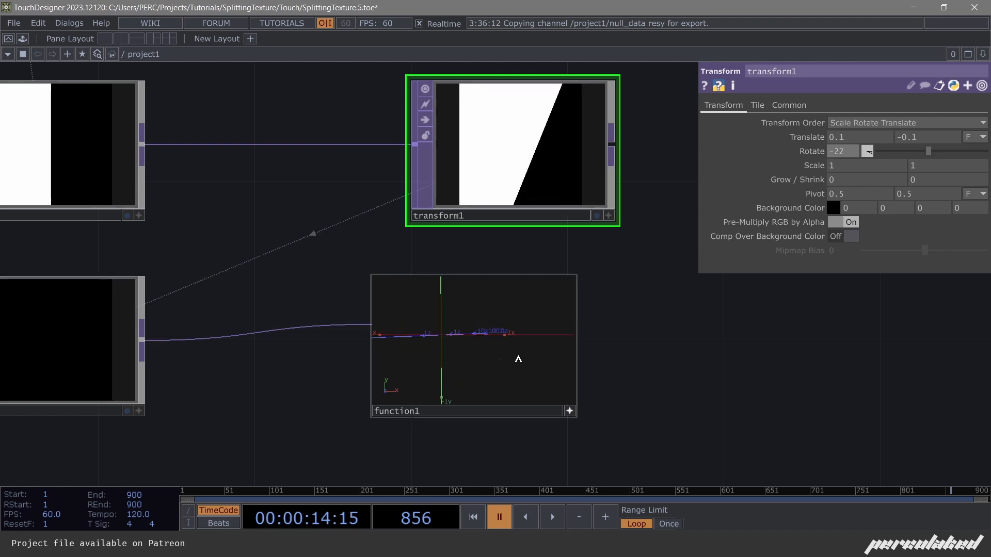
pyautogui.moveTo(512, 364); pyautogui.dragTo(504, 369)
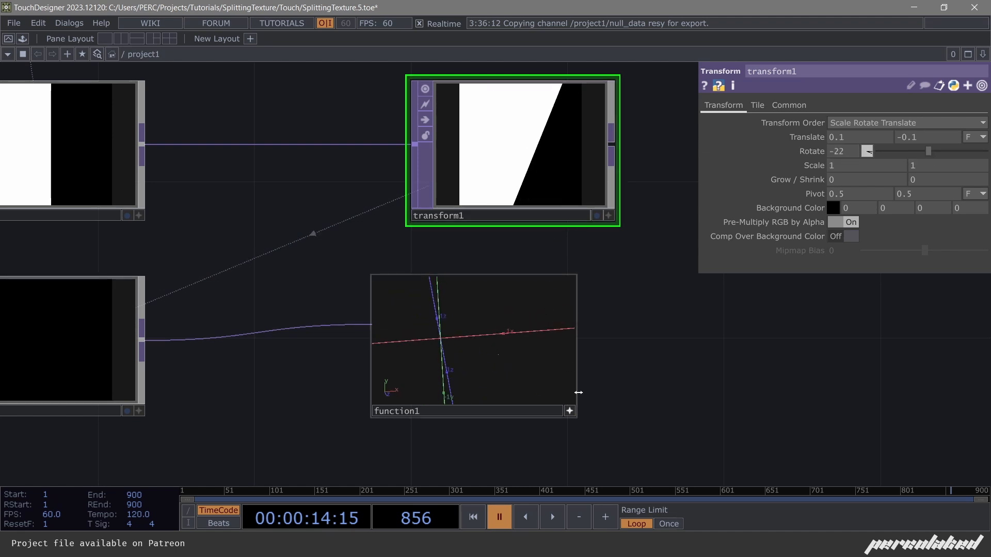
pyautogui.press('p')
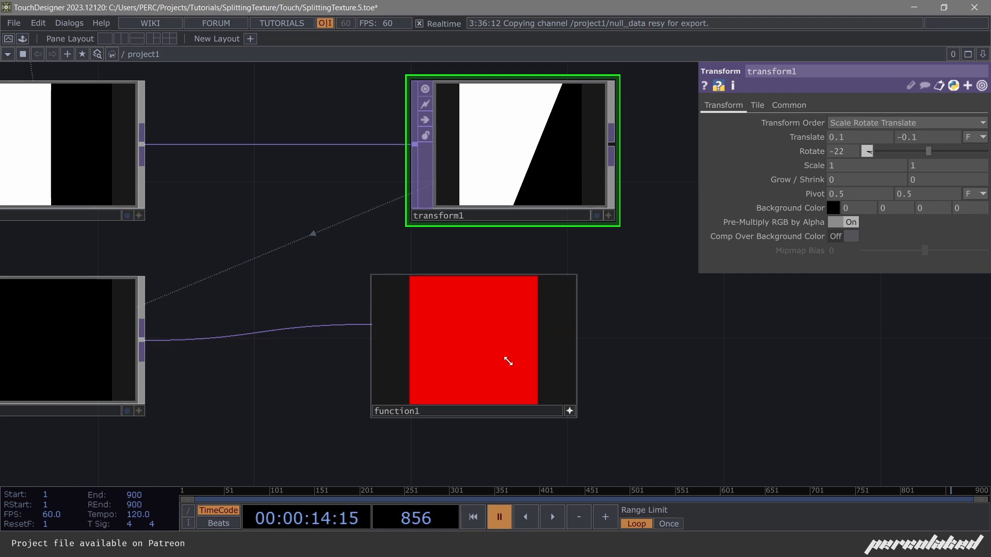
# Move function1 back beside constant2 and examine transform1's rotated mask up close.
pyautogui.scroll(-3, 356, 332)
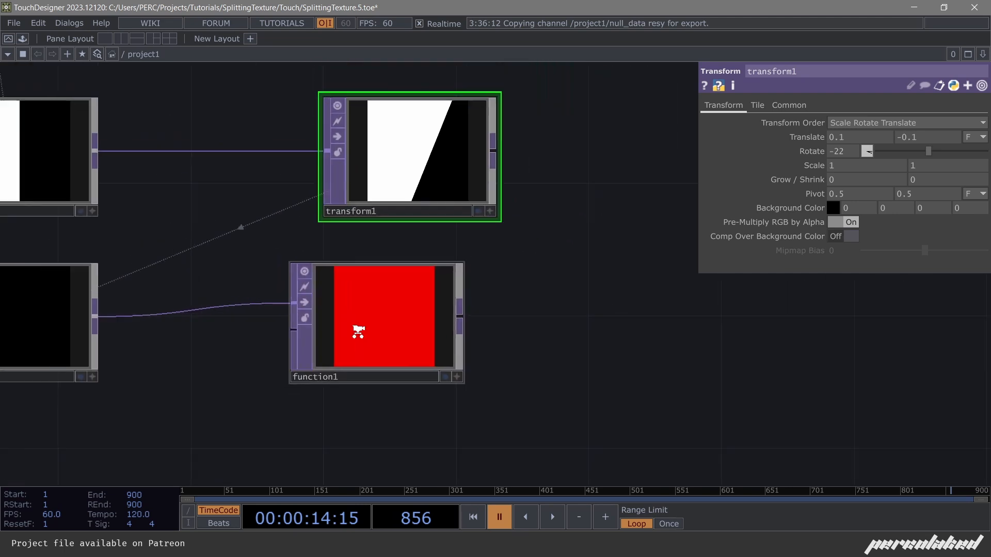
pyautogui.moveTo(376, 336); pyautogui.dragTo(260, 331)
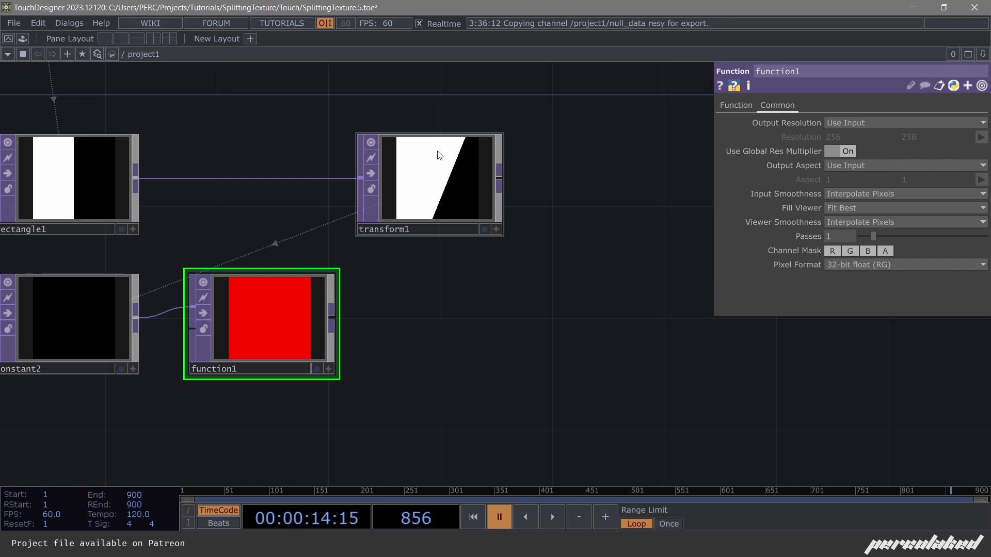
pyautogui.scroll(3, 441, 147)
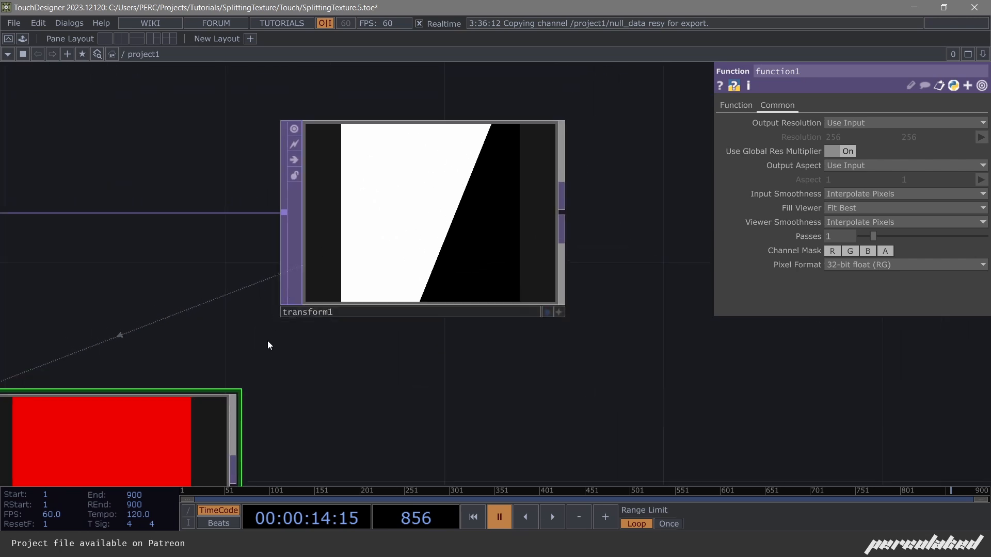
pyautogui.scroll(-4, 450, 262)
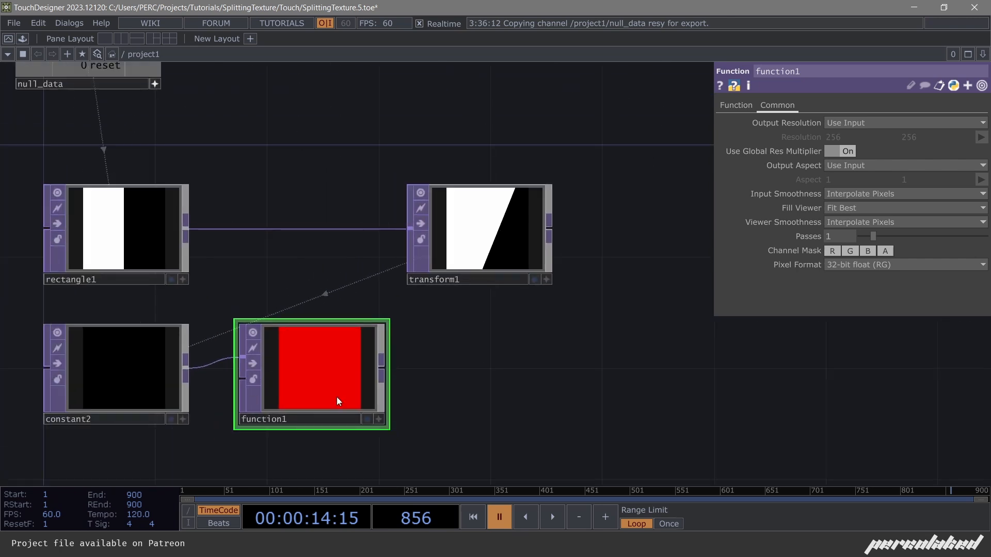
# Insert a Math TOP on the connection between rectangle1 and transform1.
pyautogui.rightClick(287, 227)
pyautogui.click(318, 214)
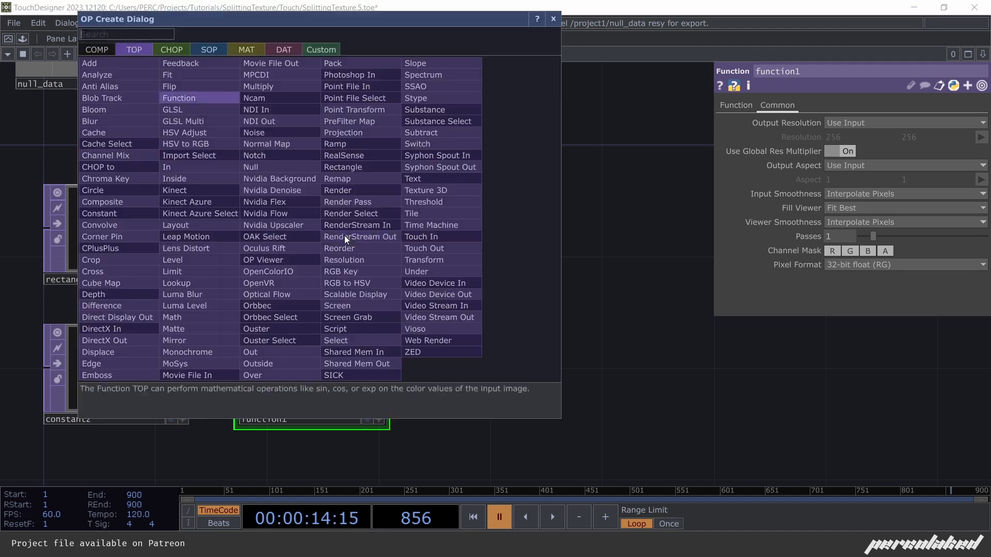
pyautogui.write('math')
pyautogui.press('Return')
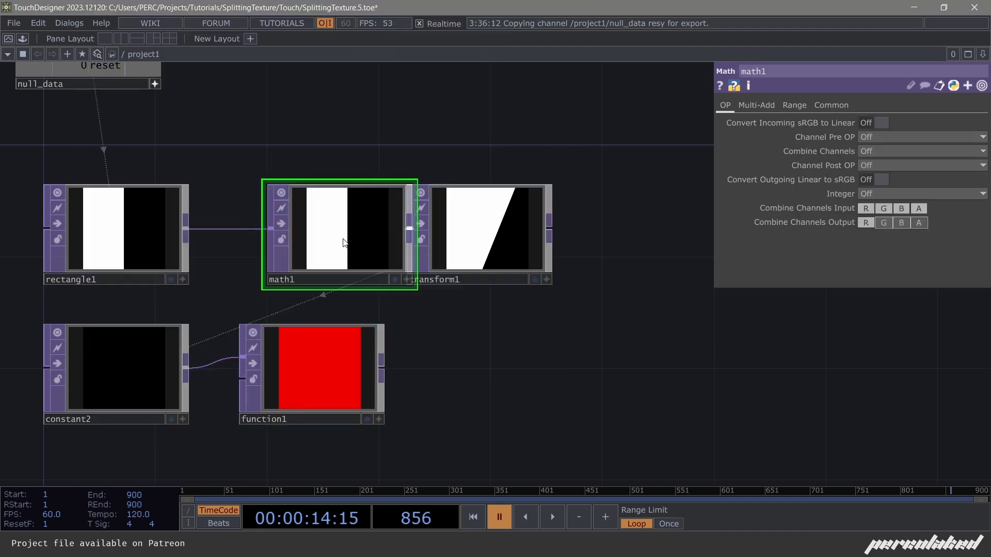
pyautogui.click(296, 226)
# Set the lower To Range value of math1 to -1 and inspect the pixel values in its viewer.
pyautogui.scroll(3, 296, 226)
pyautogui.click(794, 104)
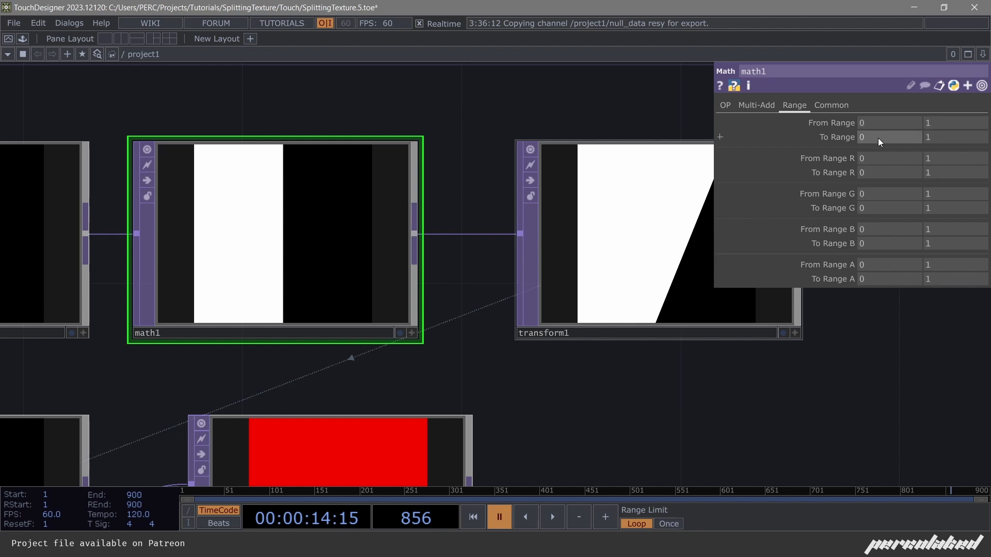
pyautogui.moveTo(877, 138); pyautogui.dragTo(872, 124, button='middle')
pyautogui.scroll(-3, 407, 243)
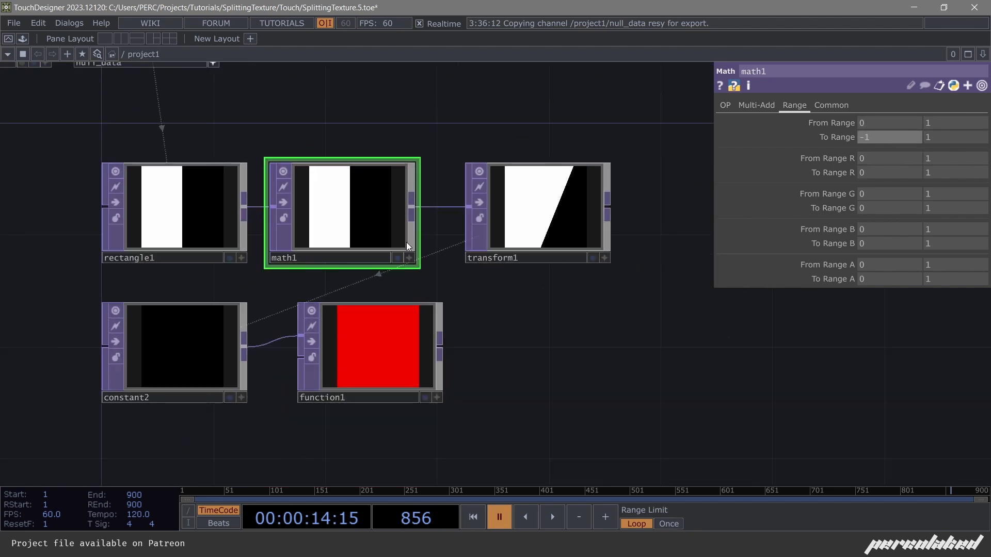
pyautogui.scroll(3, 407, 270)
pyautogui.scroll(3, 307, 212)
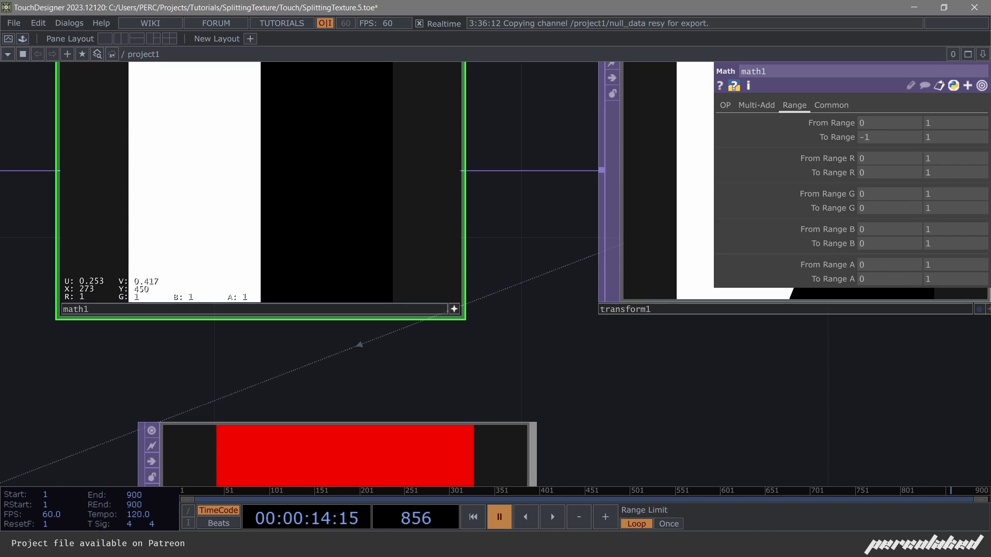
pyautogui.scroll(-5, 274, 221)
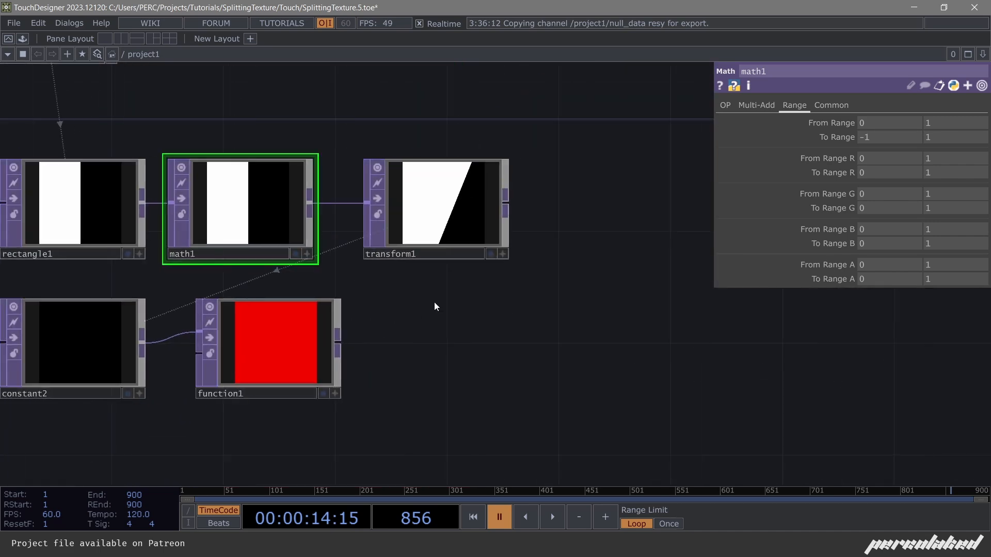
# Add a Multiply TOP fed by transform1 and move transform1 closer to math1.
pyautogui.click(455, 200)
pyautogui.click(533, 245)
pyautogui.write('m')
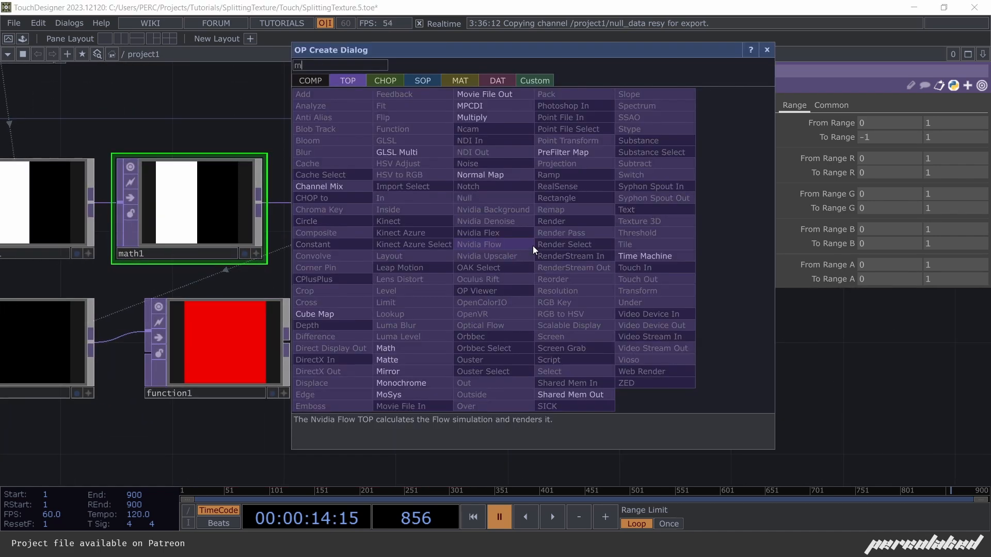
pyautogui.click(471, 117)
pyautogui.click(554, 268)
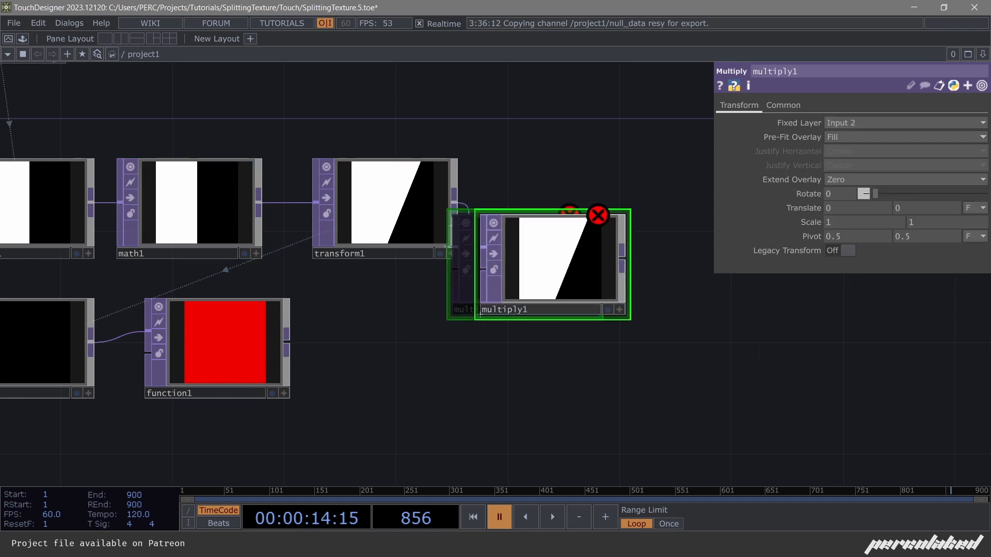
pyautogui.moveTo(392, 195); pyautogui.dragTo(372, 199)
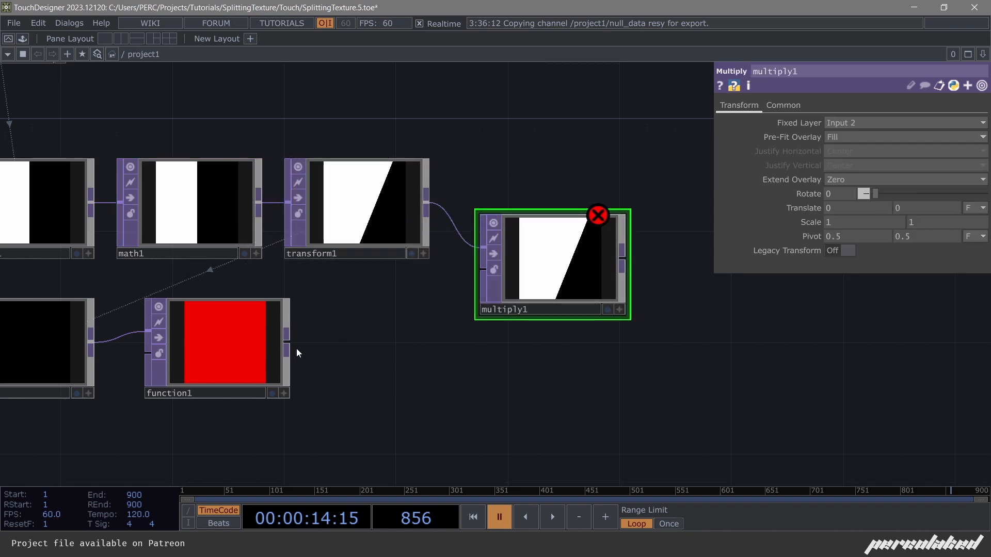
# Connect function1 to the second input of multiply1 and align function1 directly beneath math1.
pyautogui.moveTo(297, 346); pyautogui.dragTo(560, 247)
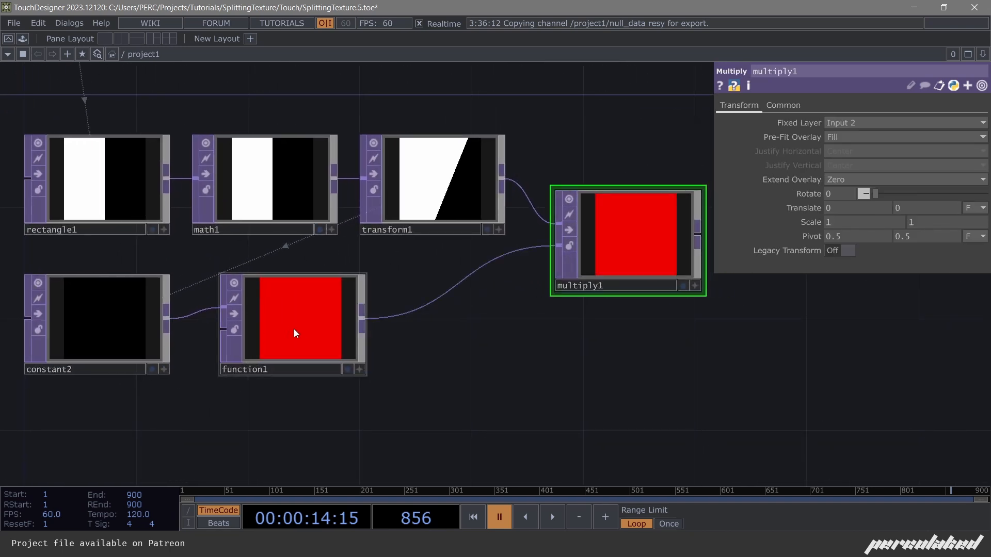
pyautogui.moveTo(294, 329); pyautogui.dragTo(266, 329)
# Set the Fixed Layer of multiply1 to Input 1.
pyautogui.moveTo(411, 338); pyautogui.dragTo(330, 328)
pyautogui.click(841, 126)
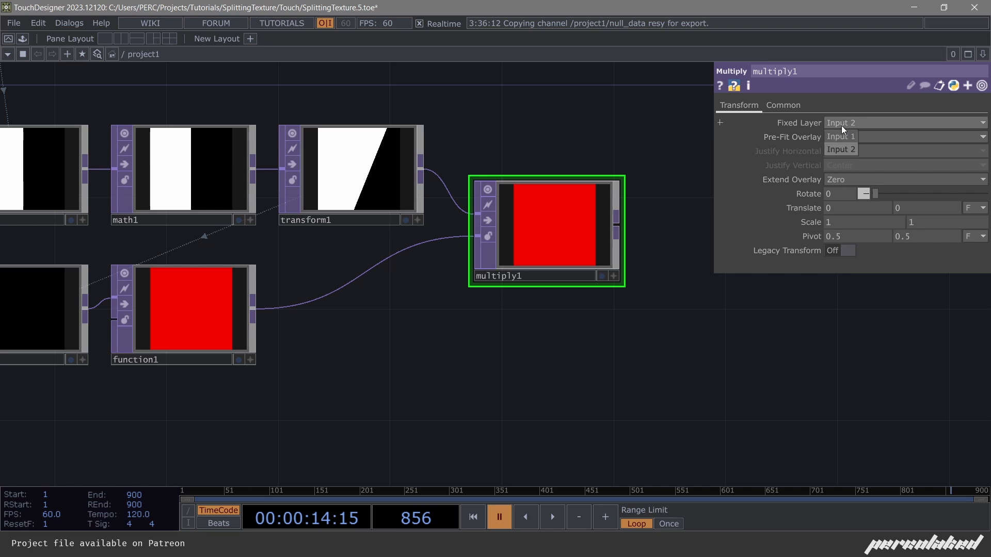
pyautogui.click(841, 134)
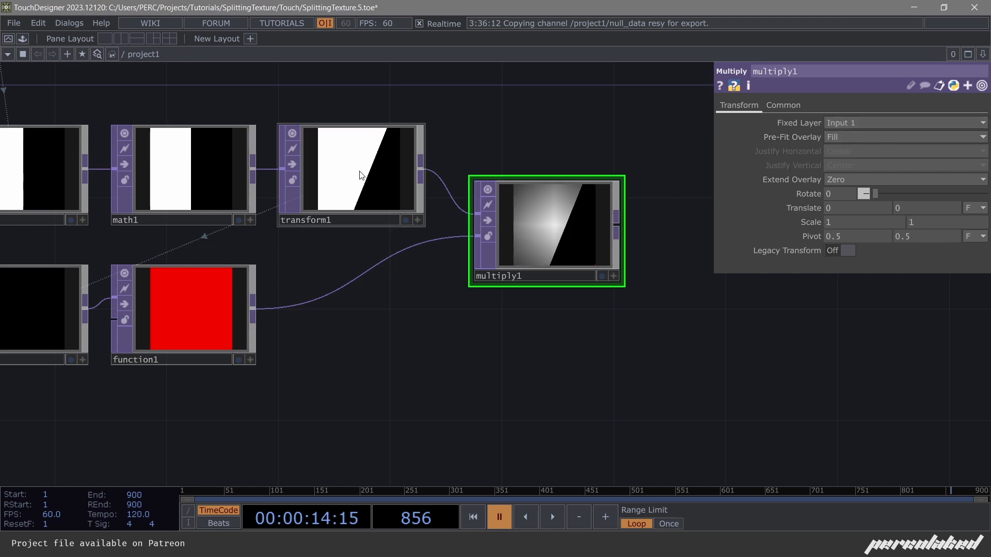
# Set both the Input Smoothness and Viewer Smoothness of multiply1 to Nearest Pixel.
pyautogui.click(782, 106)
pyautogui.click(856, 194)
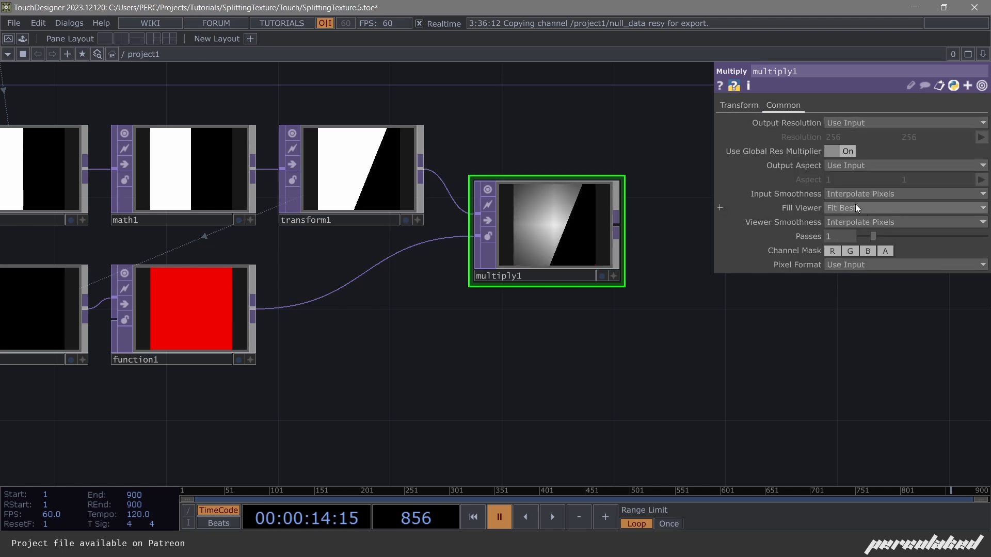
pyautogui.click(851, 211)
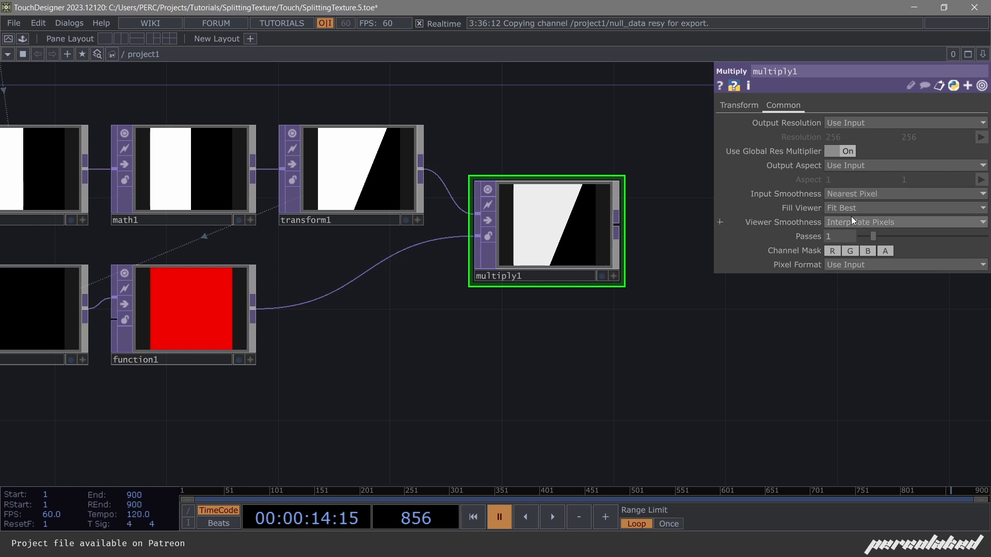
pyautogui.click(844, 222)
pyautogui.click(844, 248)
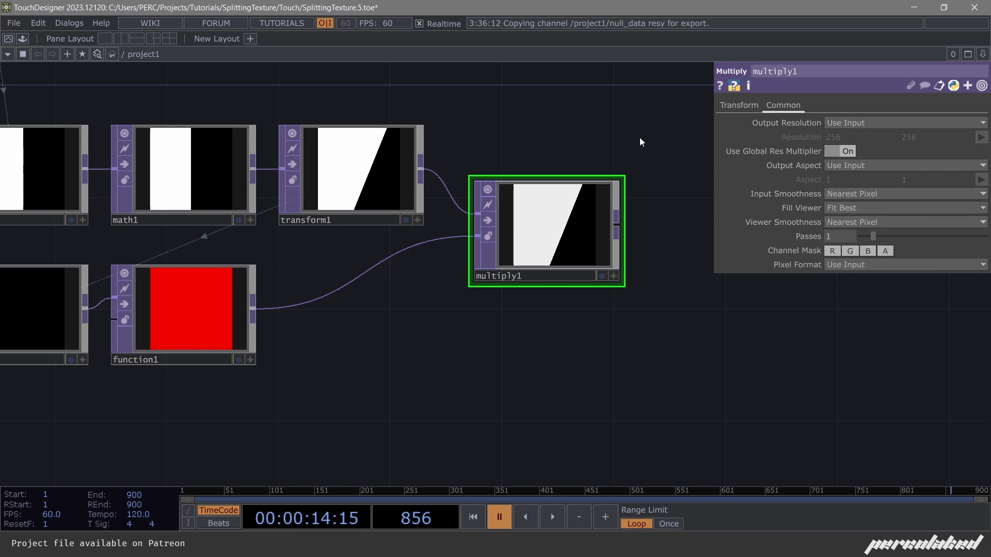
# Set the Pixel Format of multiply1 to 32-bit float (RG).
pyautogui.moveTo(640, 137); pyautogui.dragTo(605, 176)
pyautogui.click(838, 265)
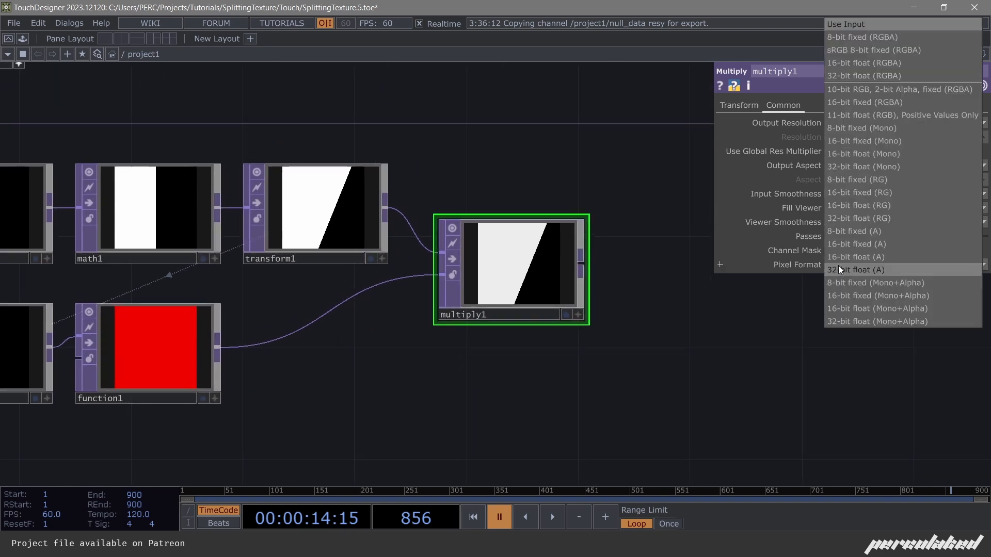
pyautogui.click(899, 221)
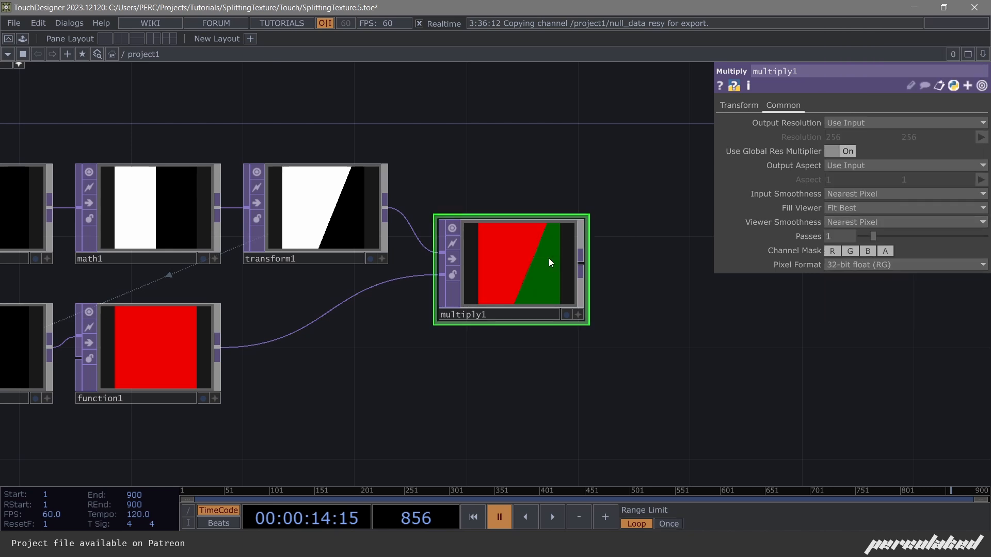
# Check the dividing edge in multiply1 and transform1, and set the Input Smoothness of transform1 to Nearest Pixel.
pyautogui.scroll(5, 549, 258)
pyautogui.scroll(4, 431, 243)
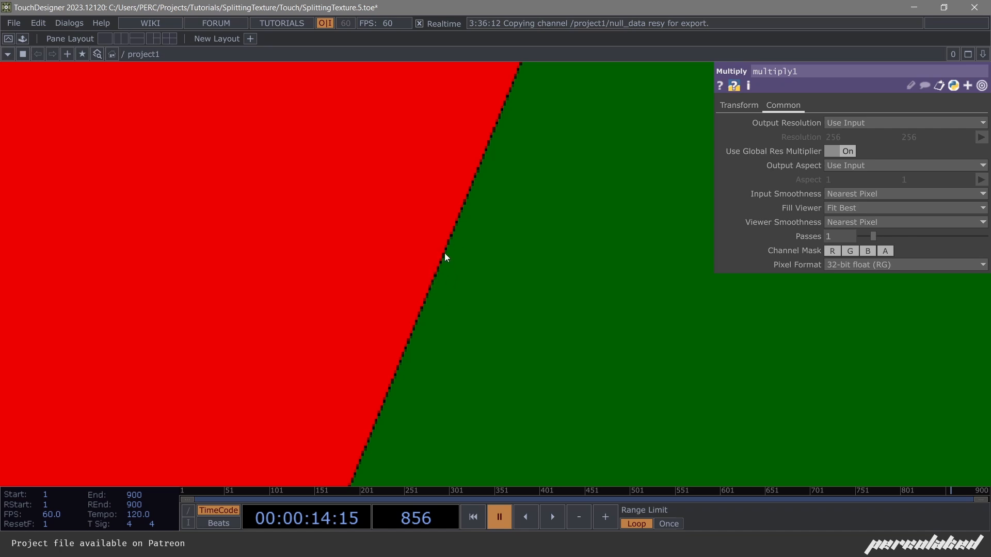
pyautogui.scroll(-8, 488, 153)
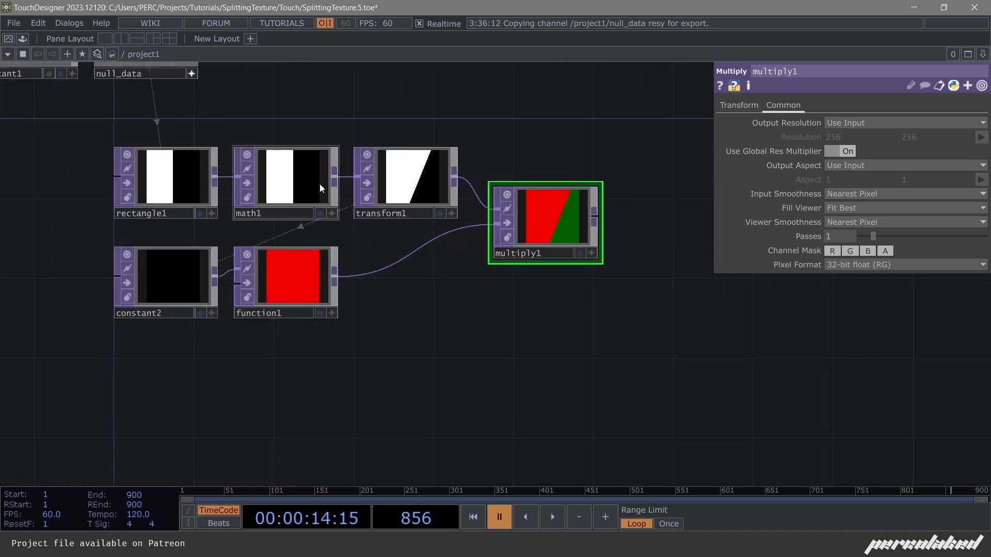
pyautogui.click(388, 176)
pyautogui.scroll(10, 388, 176)
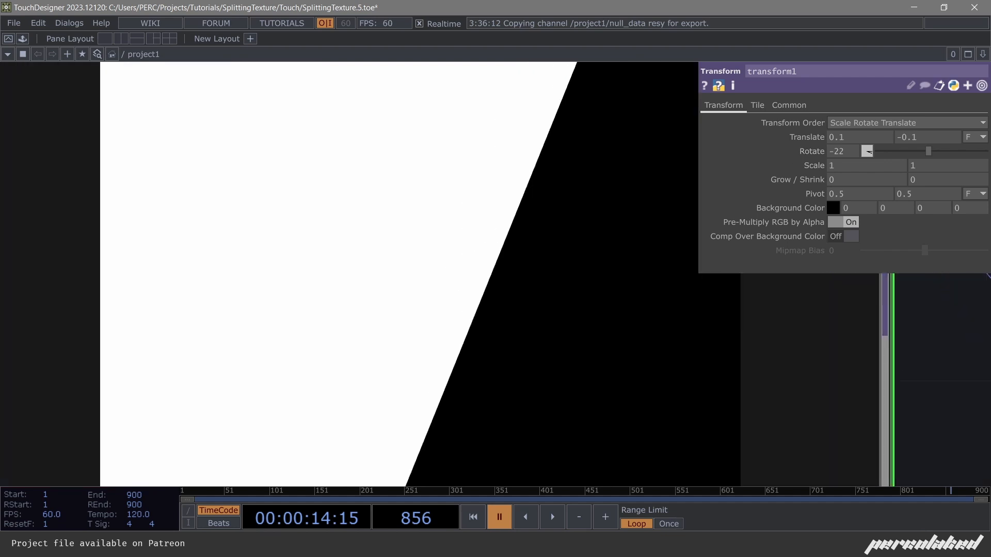
pyautogui.scroll(2, 627, 258)
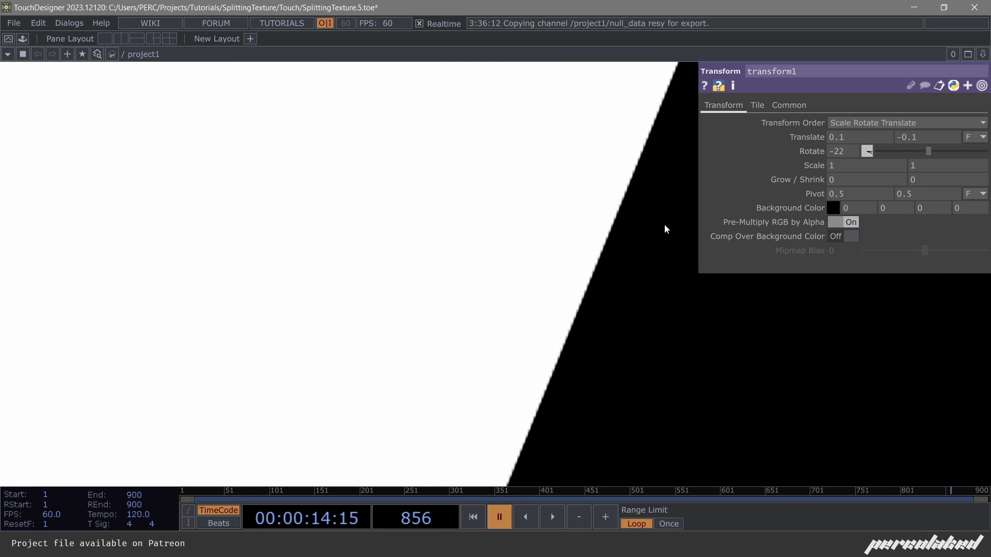
pyautogui.click(790, 105)
pyautogui.click(846, 194)
pyautogui.click(851, 208)
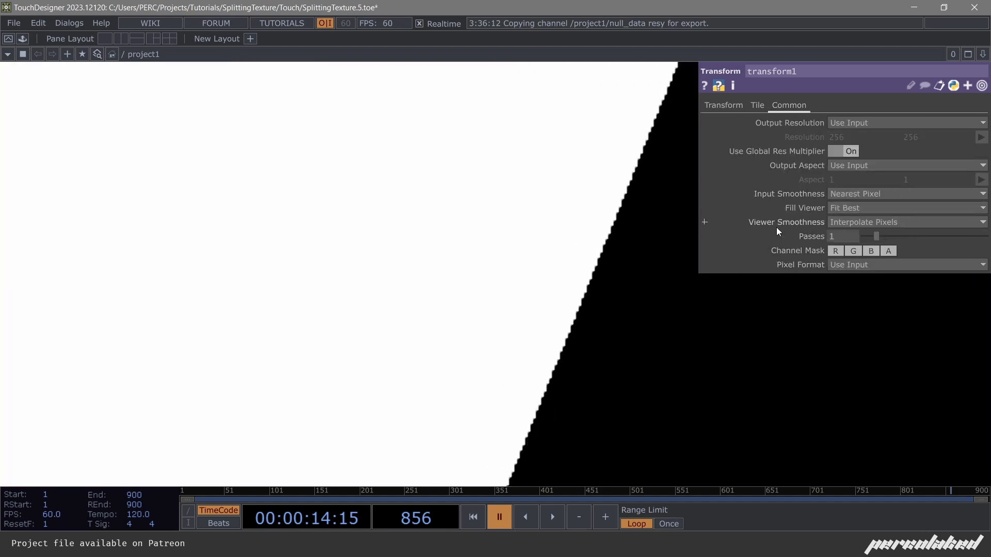
# Inspect the dividing edge of multiply1 up close and examine its pixel values as points in its active viewer.
pyautogui.scroll(-12, 326, 249)
pyautogui.moveTo(510, 174); pyautogui.dragTo(521, 211)
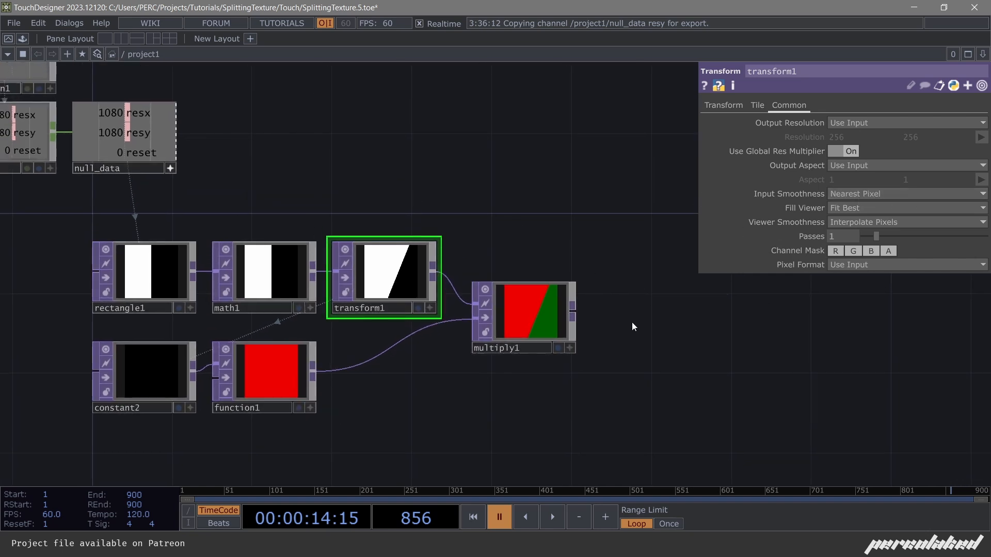
pyautogui.scroll(10, 521, 315)
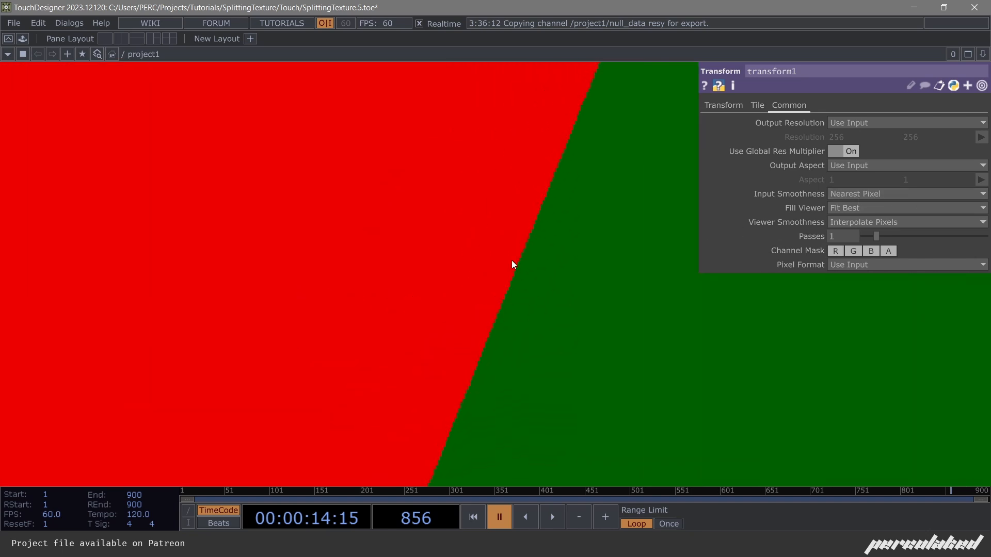
pyautogui.scroll(-10, 513, 264)
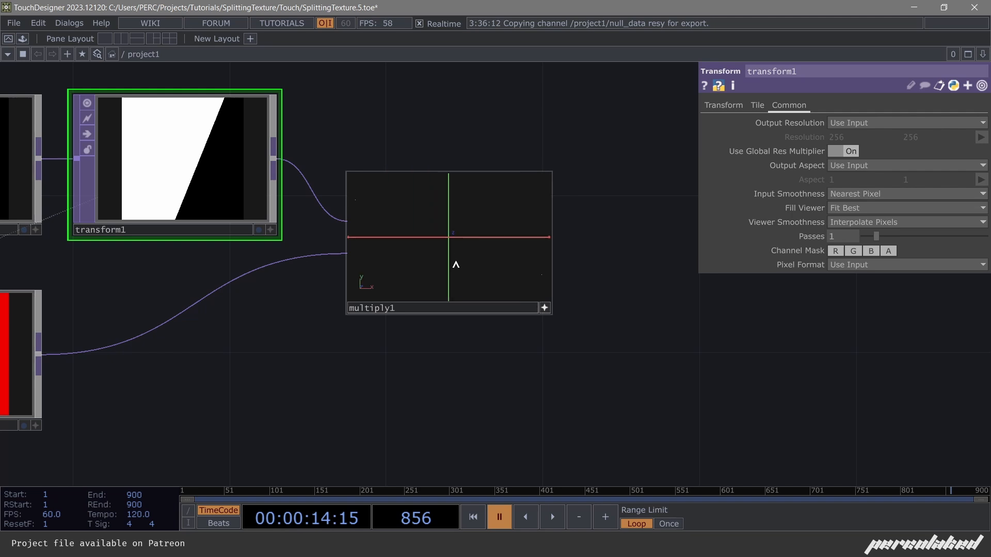
pyautogui.scroll(-2, 446, 253)
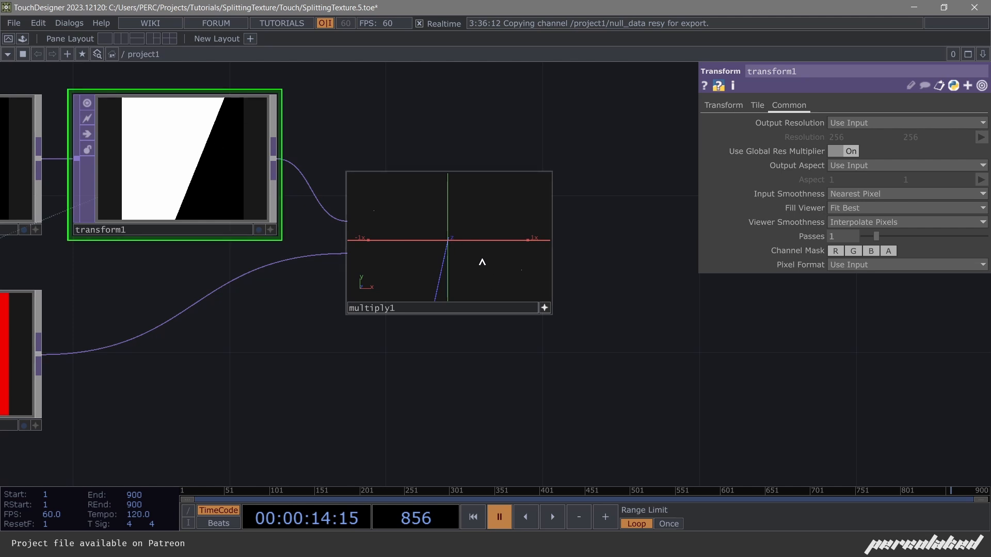
pyautogui.press('p')
pyautogui.click(545, 307)
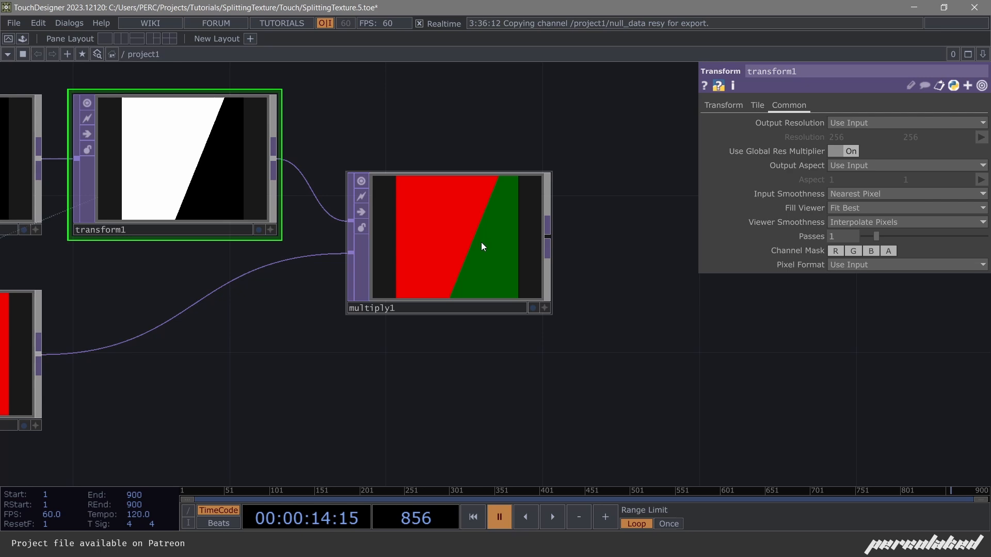
# Align multiply1 beside transform1 and add a Math TOP on its output, spaced farther along the same row.
pyautogui.moveTo(496, 261); pyautogui.dragTo(400, 198)
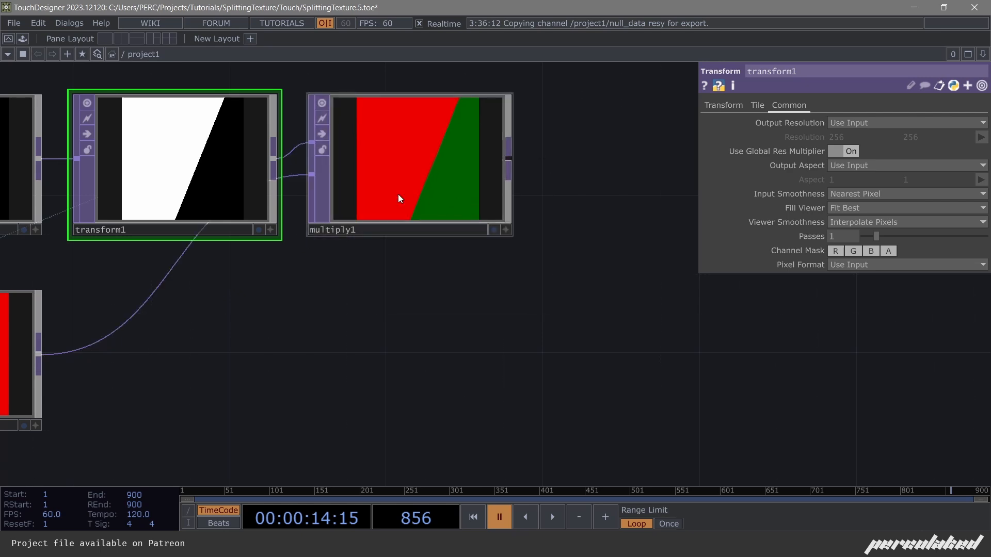
pyautogui.scroll(-5, 400, 199)
pyautogui.moveTo(494, 297); pyautogui.dragTo(464, 355)
pyautogui.scroll(5, 420, 243)
pyautogui.click(391, 234)
pyautogui.press('Tab')
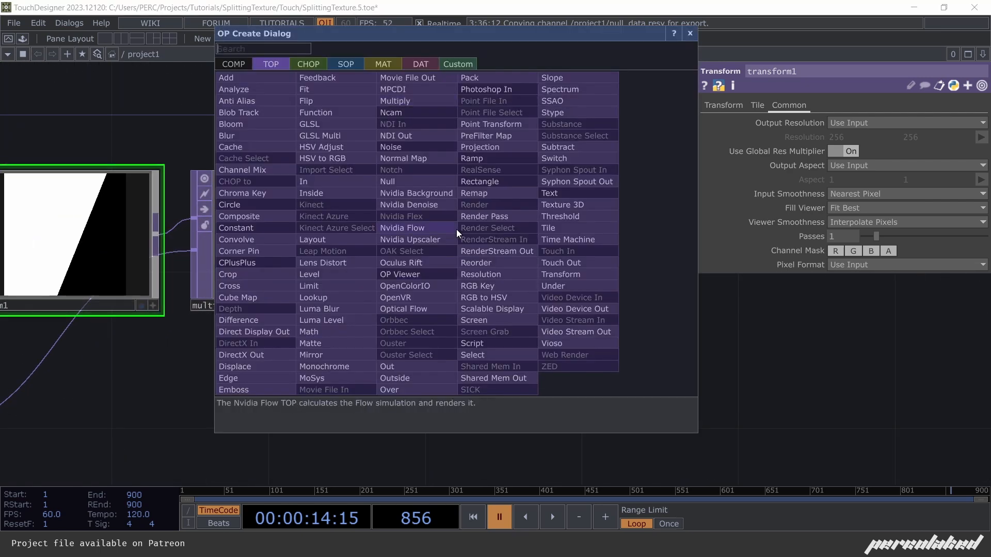
pyautogui.write('math')
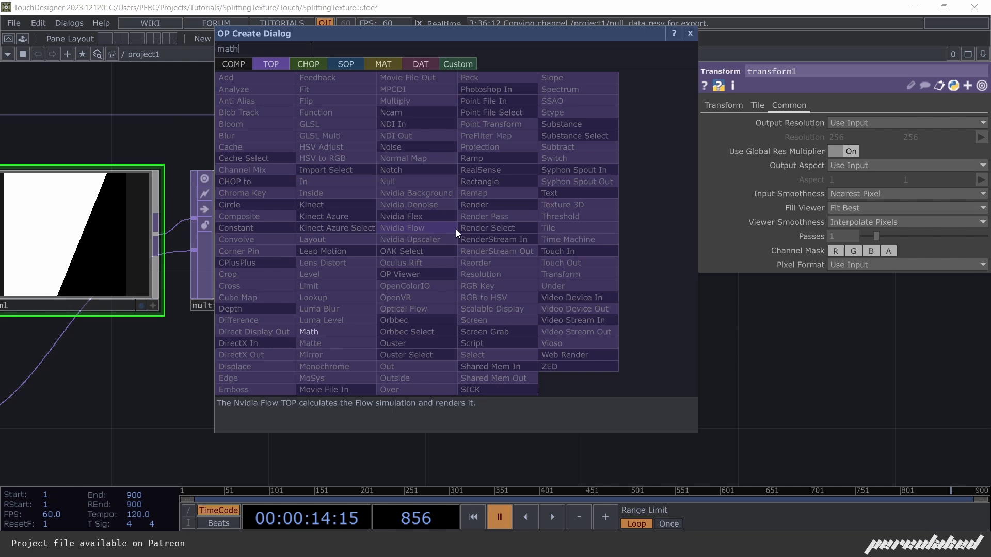
pyautogui.press('Return')
pyautogui.click(456, 229)
pyautogui.moveTo(464, 233); pyautogui.dragTo(602, 252)
# Set the resx channel of constant1 to 720.
pyautogui.scroll(-5, 511, 243)
pyautogui.scroll(-4, 555, 255)
pyautogui.moveTo(503, 346); pyautogui.dragTo(262, 241)
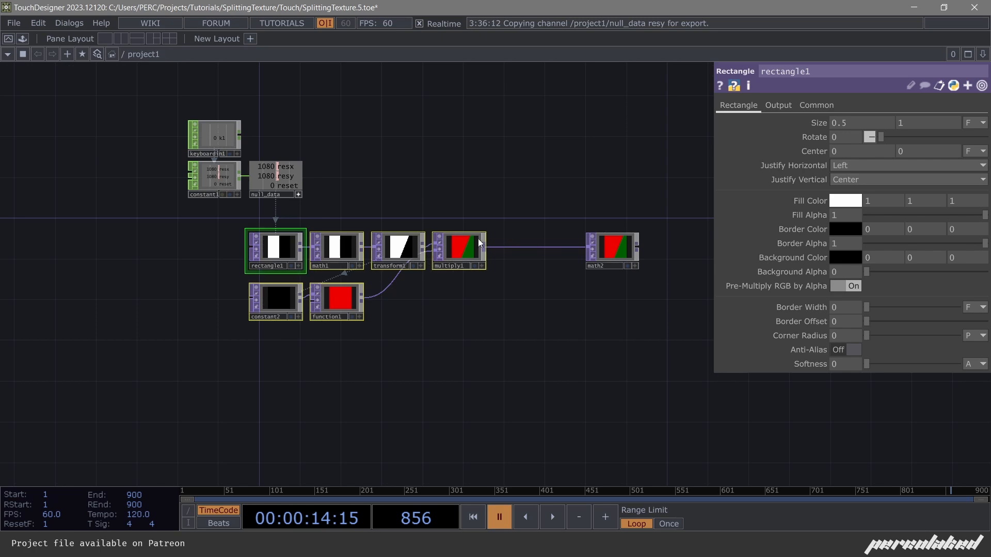
pyautogui.scroll(5, 448, 227)
pyautogui.moveTo(440, 204); pyautogui.dragTo(551, 282)
pyautogui.click(111, 216)
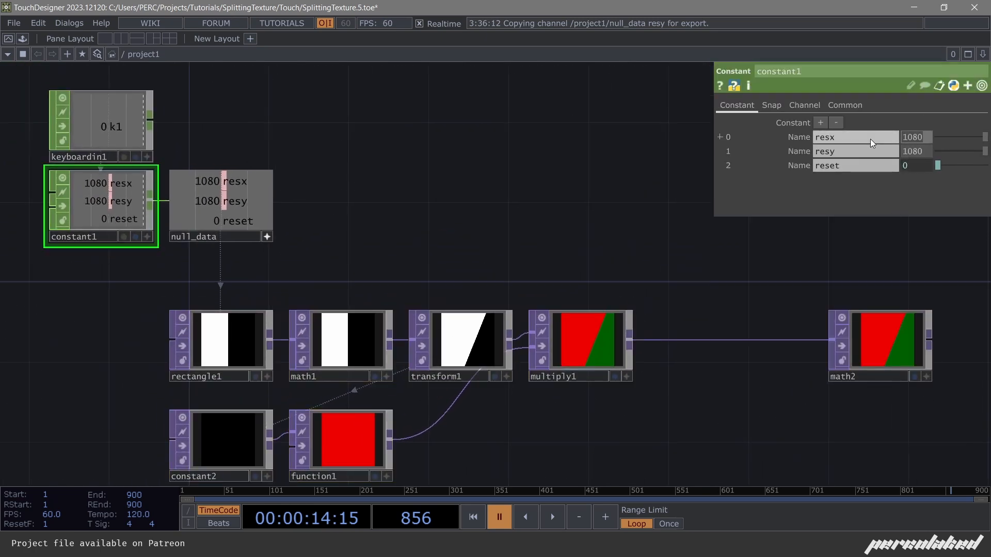
pyautogui.write('720')
pyautogui.press('Return')
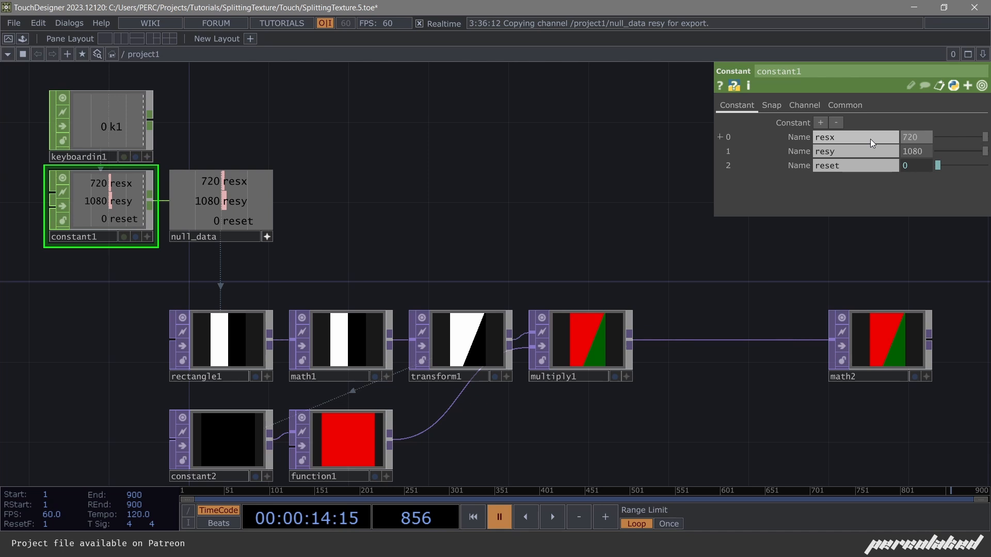
# Reference the resx channel of null_data in the upper To Range G value of math2.
pyautogui.moveTo(584, 212); pyautogui.dragTo(414, 153)
pyautogui.click(716, 286)
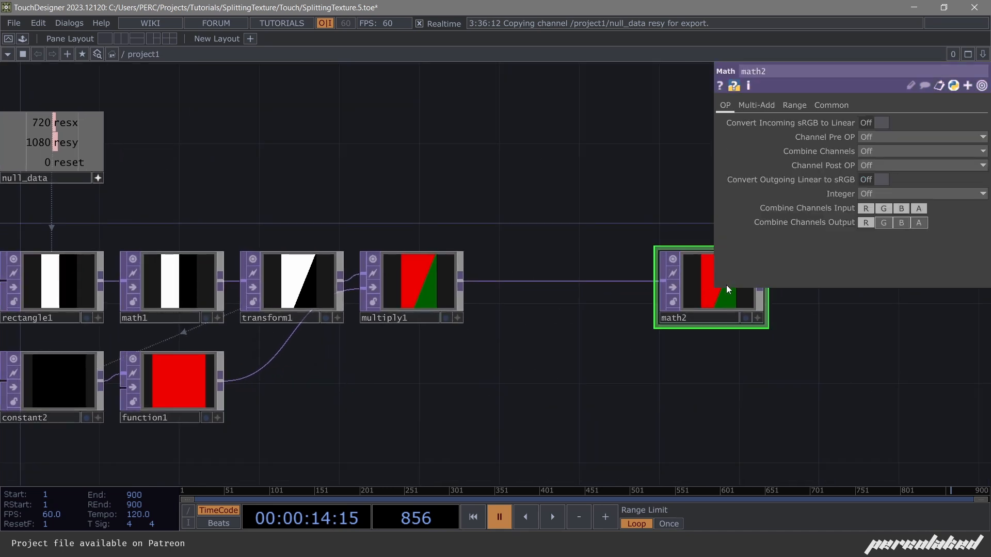
pyautogui.moveTo(559, 210); pyautogui.dragTo(324, 237)
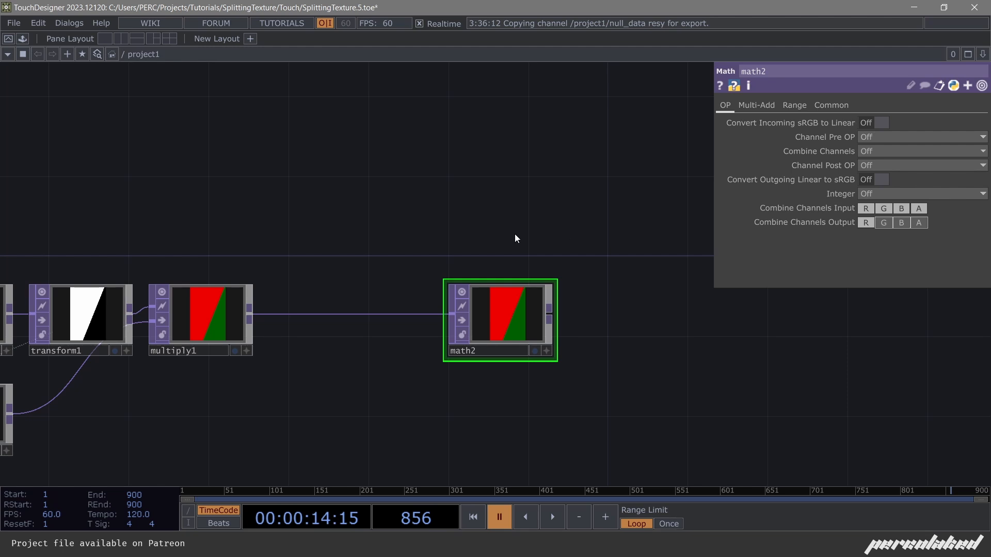
pyautogui.moveTo(405, 231); pyautogui.dragTo(542, 259)
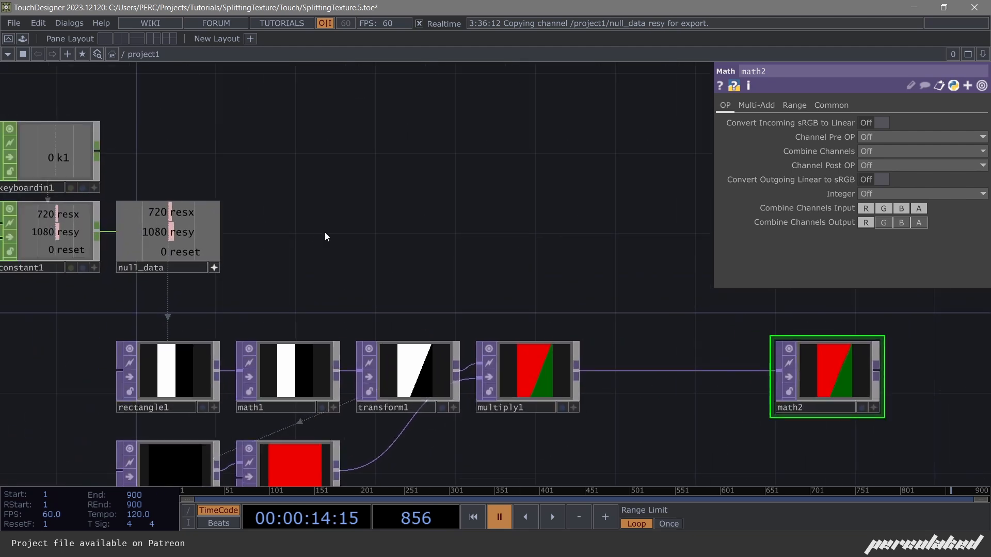
pyautogui.click(794, 106)
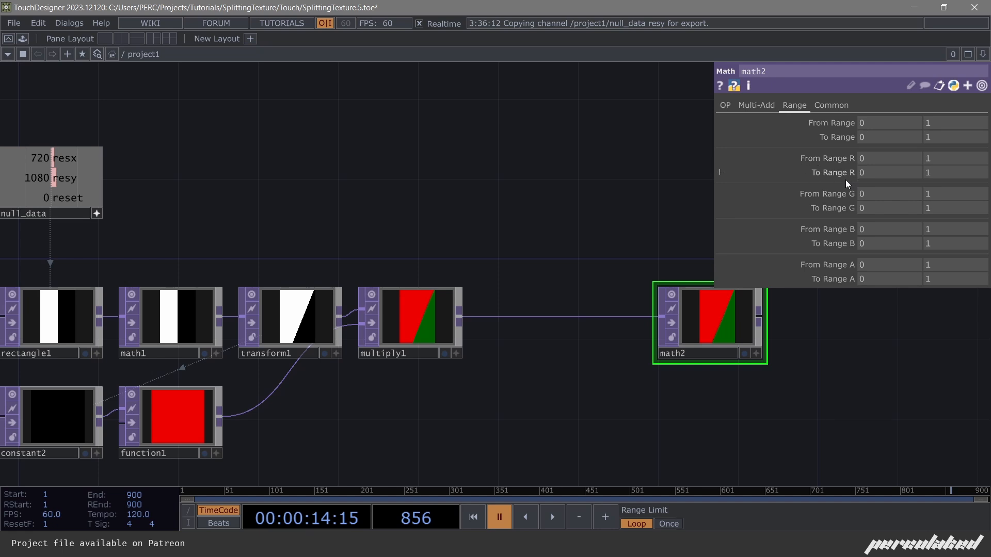
pyautogui.moveTo(434, 196); pyautogui.dragTo(479, 201)
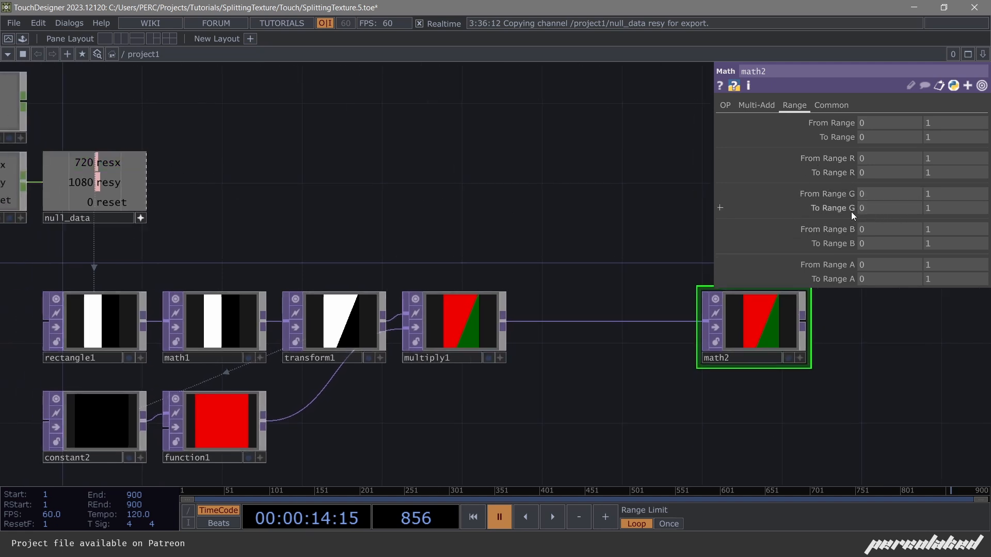
pyautogui.moveTo(106, 163); pyautogui.dragTo(944, 205)
pyautogui.click(944, 202)
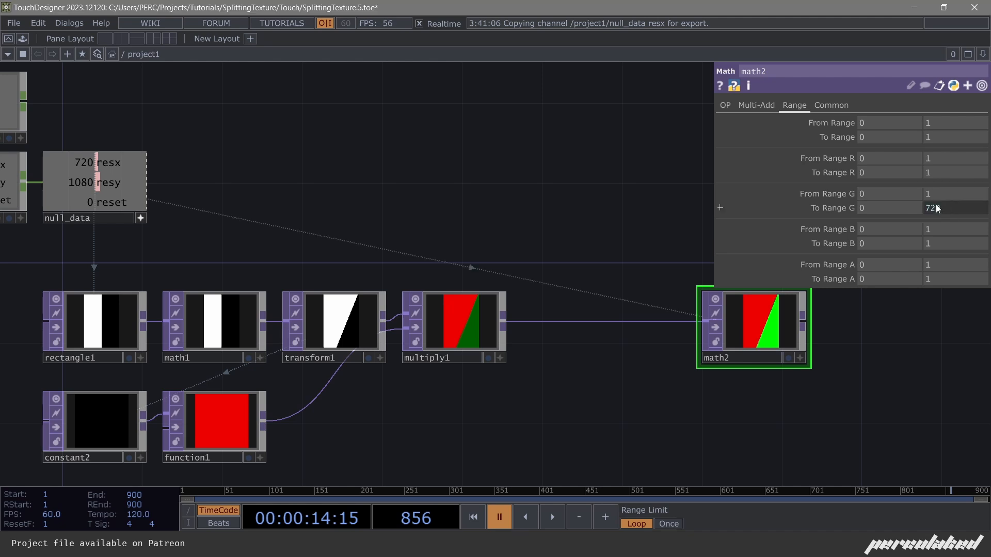
# Extend the upper To Range G expression of math2 to op('null_data')['resx']/op('null_data')['resy'].
pyautogui.click(835, 208)
pyautogui.click(917, 235)
pyautogui.hotkey('ctrl', 'c')
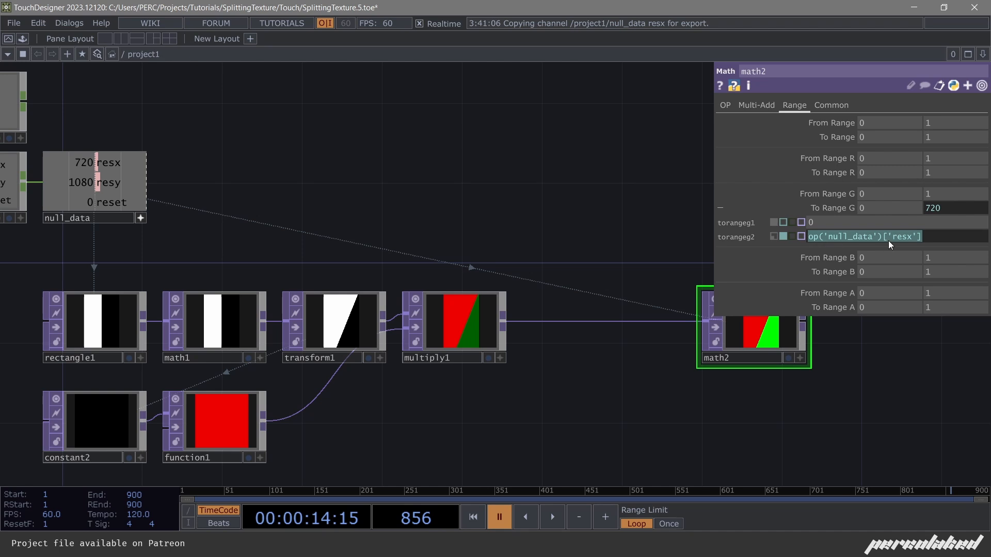
pyautogui.press('End')
pyautogui.write('/')
pyautogui.hotkey('ctrl', 'v')
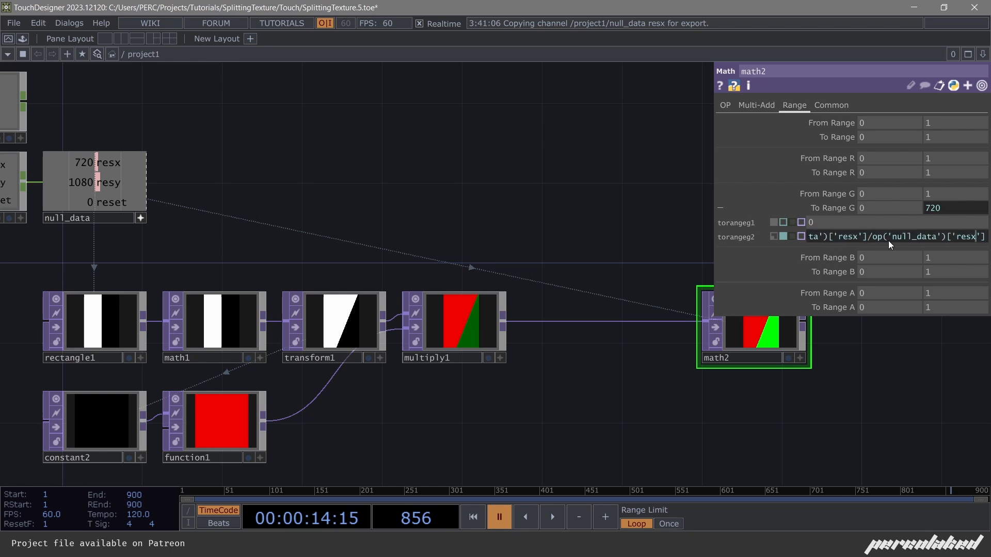
pyautogui.press('Left')
pyautogui.press('Left')
pyautogui.press('BackSpace')
pyautogui.write('y')
pyautogui.press('Return')
# Set the resx channel of constant1 to 1080.
pyautogui.moveTo(650, 371); pyautogui.dragTo(564, 369)
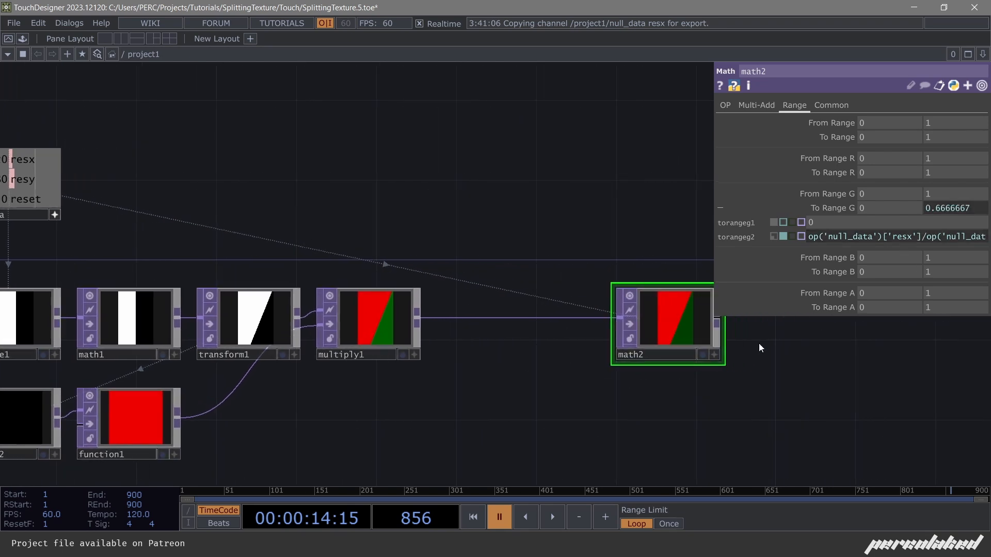
pyautogui.moveTo(714, 399); pyautogui.dragTo(607, 410)
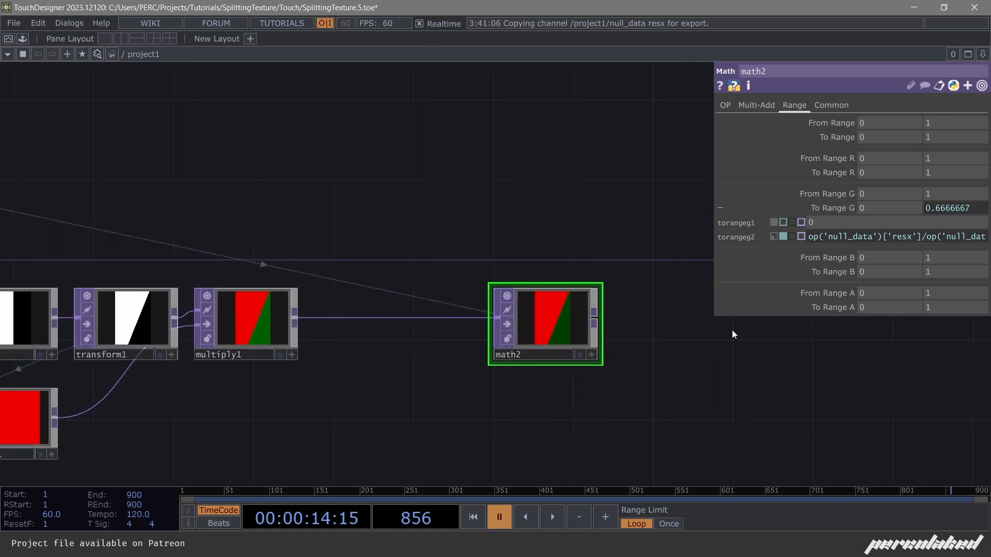
pyautogui.moveTo(606, 254); pyautogui.dragTo(794, 275)
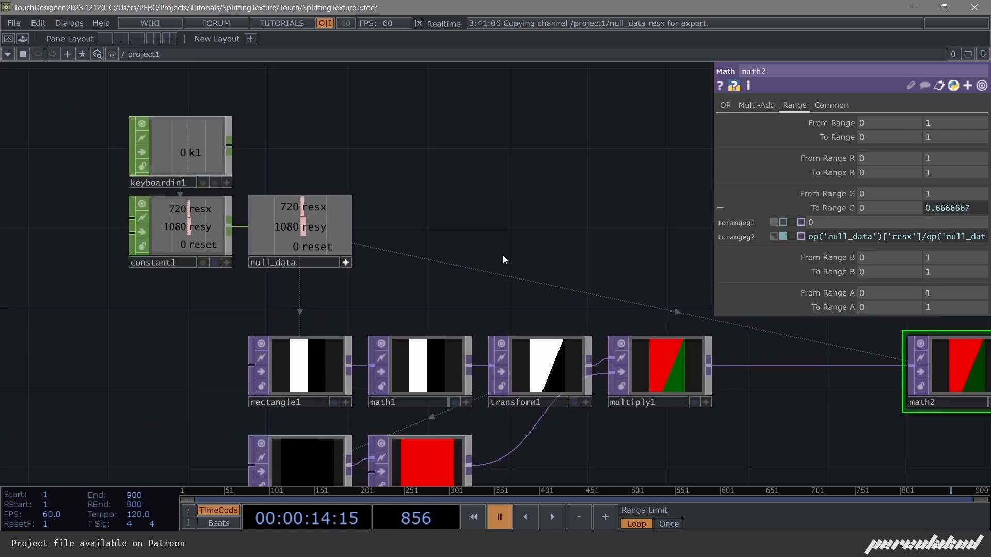
pyautogui.click(260, 237)
pyautogui.moveTo(920, 135); pyautogui.dragTo(825, 134)
pyautogui.write('1080')
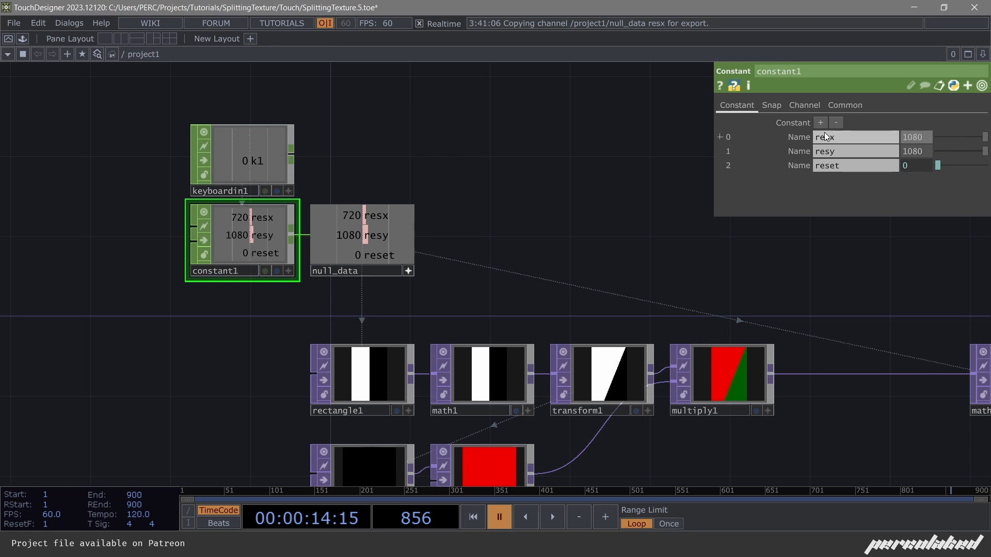
pyautogui.press('Return')
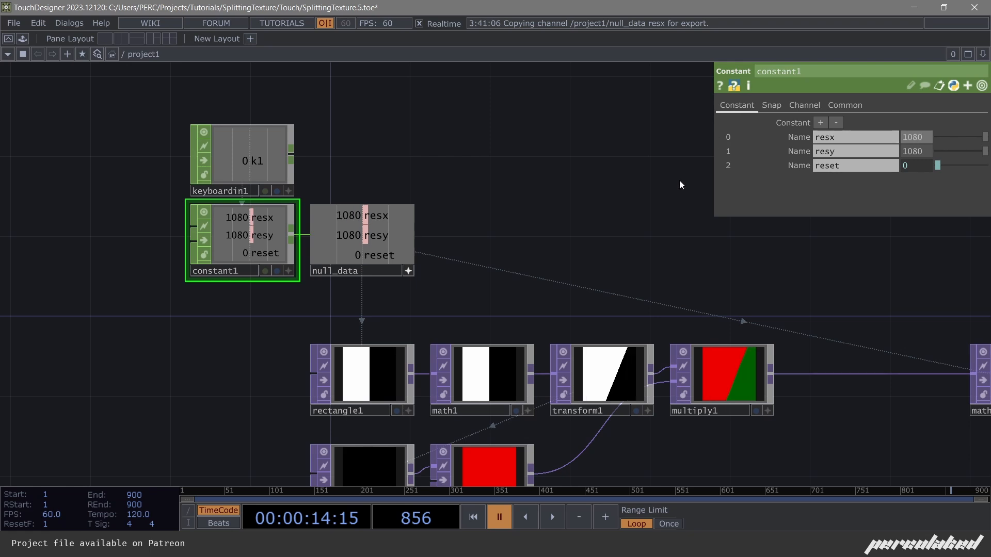
# Select math2 and move it closer to multiply1 along the same row.
pyautogui.moveTo(679, 182); pyautogui.dragTo(375, 163)
pyautogui.moveTo(671, 303); pyautogui.dragTo(488, 267)
pyautogui.moveTo(560, 322); pyautogui.dragTo(503, 311)
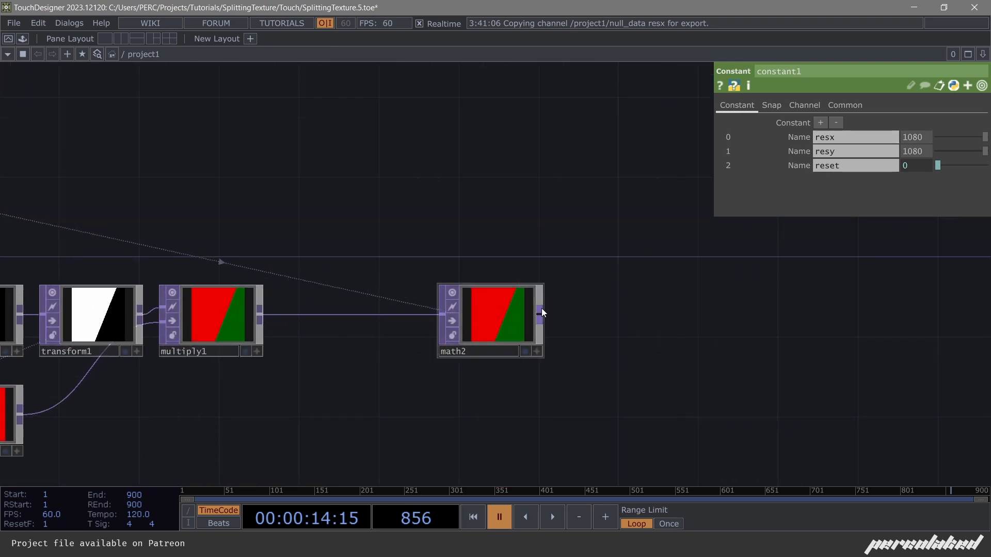
pyautogui.click(490, 311)
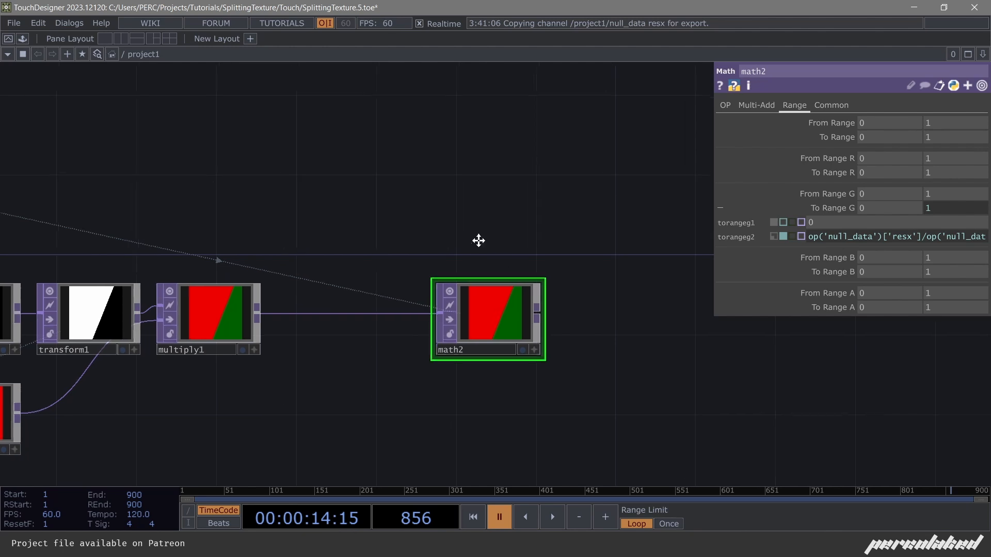
pyautogui.moveTo(540, 312); pyautogui.dragTo(512, 304)
pyautogui.moveTo(452, 242); pyautogui.dragTo(488, 252)
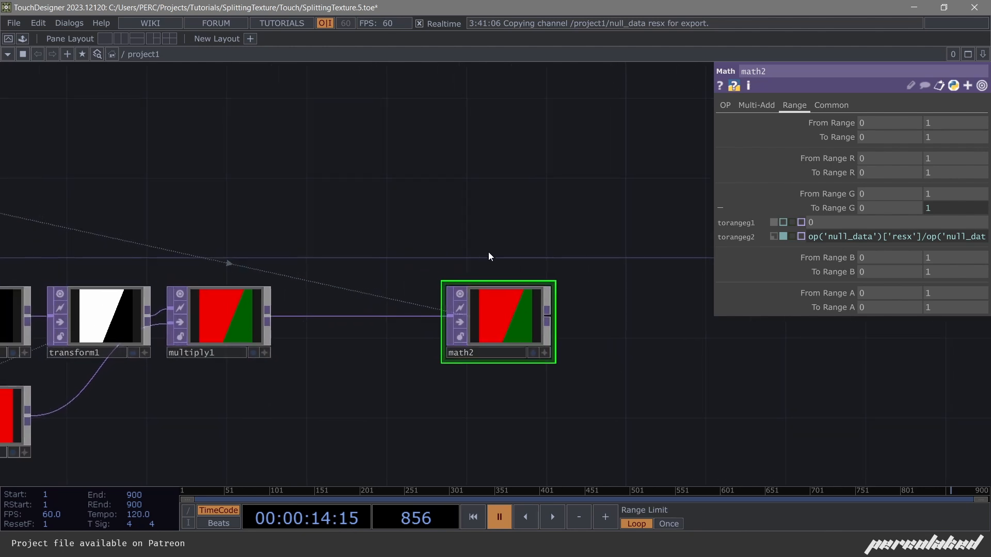
pyautogui.moveTo(500, 300); pyautogui.dragTo(439, 300)
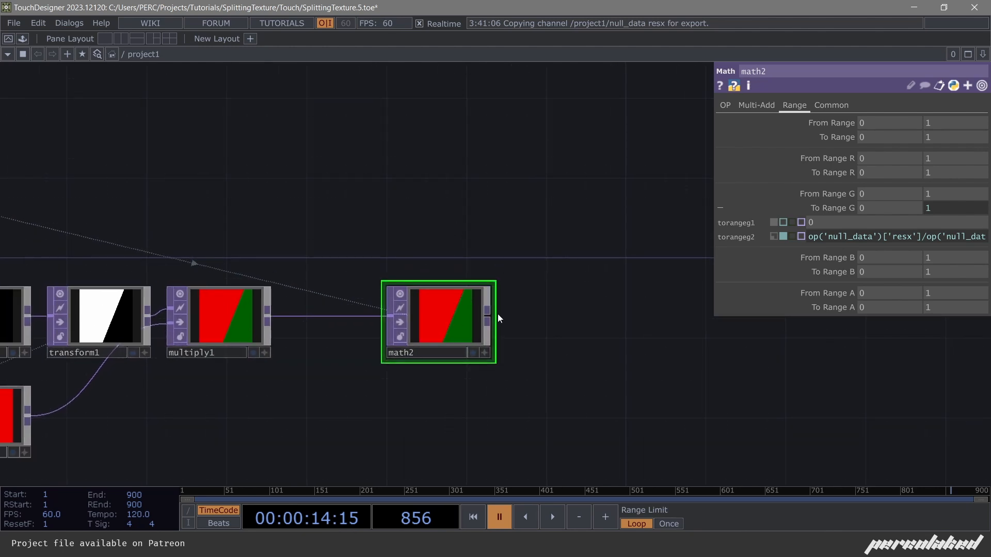
# Add a Null TOP on the output of math2 and align it directly beside math2.
pyautogui.click(499, 317)
pyautogui.click(560, 321)
pyautogui.write('n')
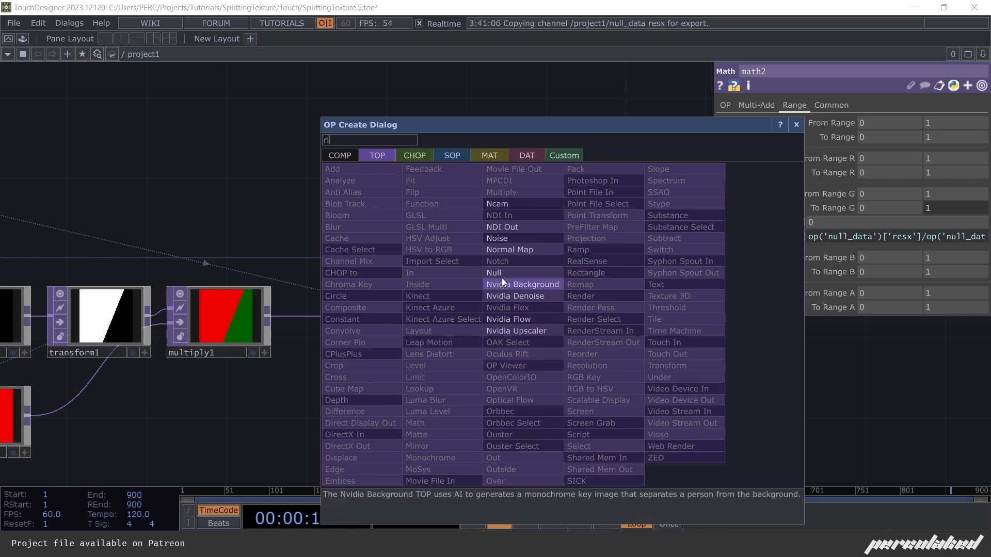
pyautogui.click(501, 273)
pyautogui.click(575, 319)
pyautogui.moveTo(550, 265); pyautogui.dragTo(530, 252)
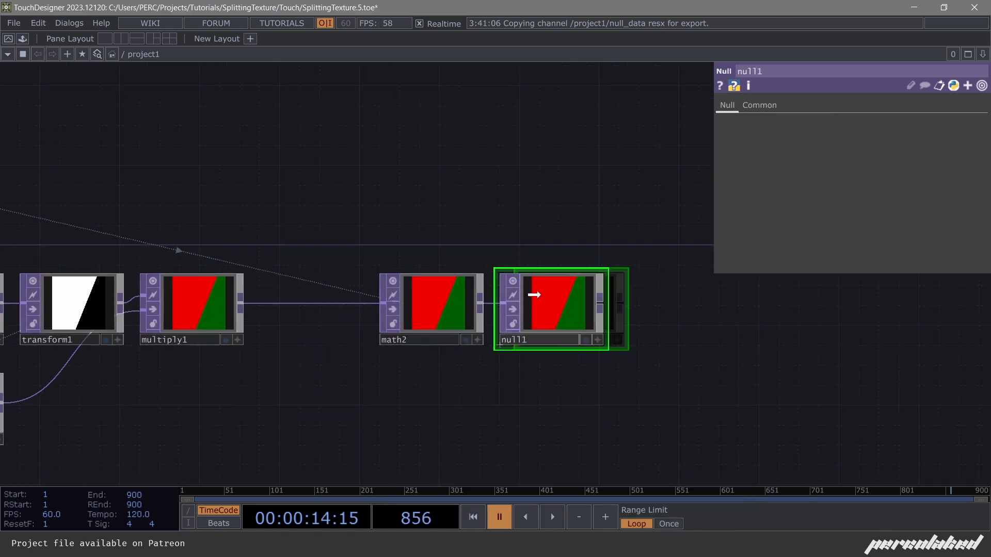
# Rename the Null TOP after math2 to null_splittex.
pyautogui.click(543, 338)
pyautogui.press('BackSpace')
pyautogui.write('_splittex')
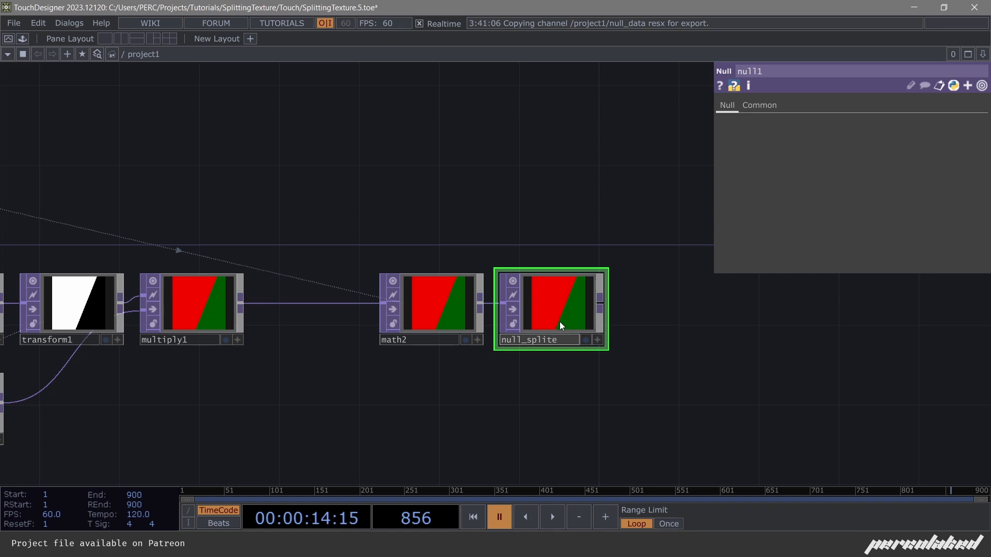
# Set the Rotate parameter of transform1 to -26 and examine the null_splittex output up close.
pyautogui.moveTo(321, 199); pyautogui.dragTo(588, 189)
pyautogui.scroll(-3, 502, 205)
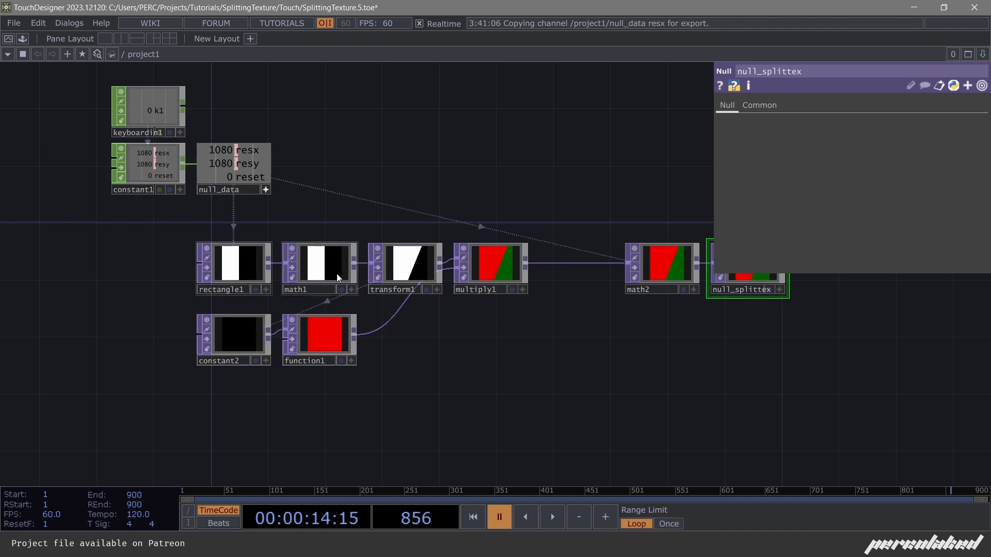
pyautogui.click(413, 270)
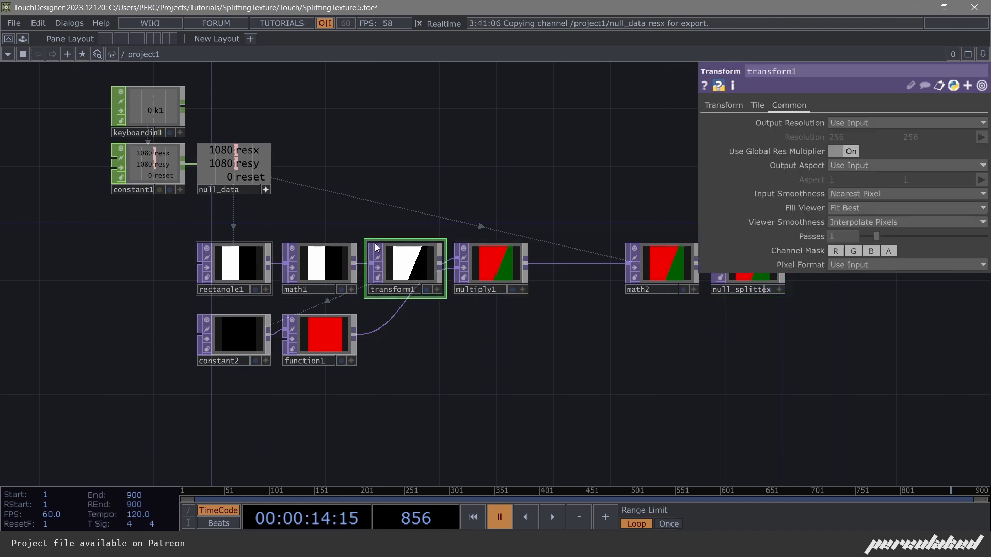
pyautogui.click(719, 105)
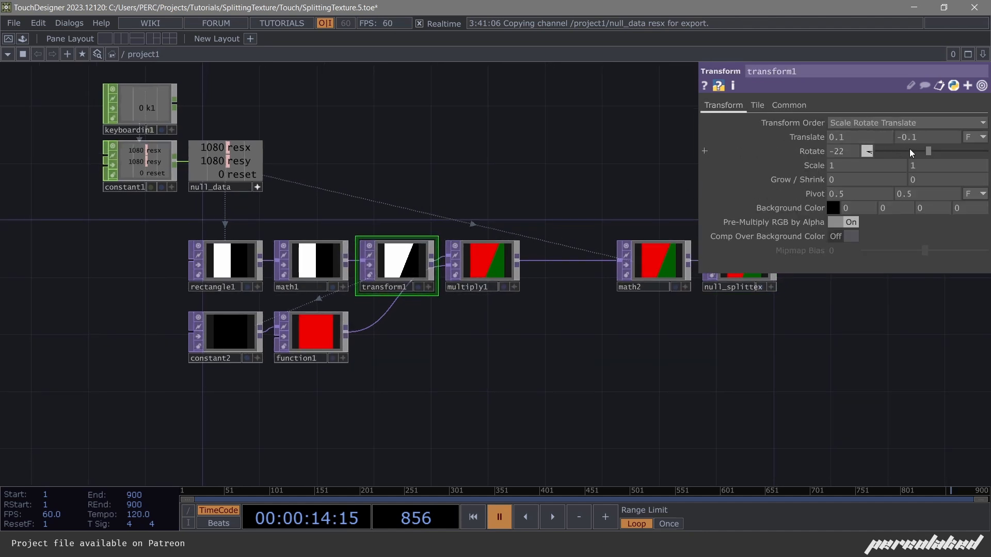
pyautogui.moveTo(913, 151); pyautogui.dragTo(927, 150)
pyautogui.scroll(5, 641, 310)
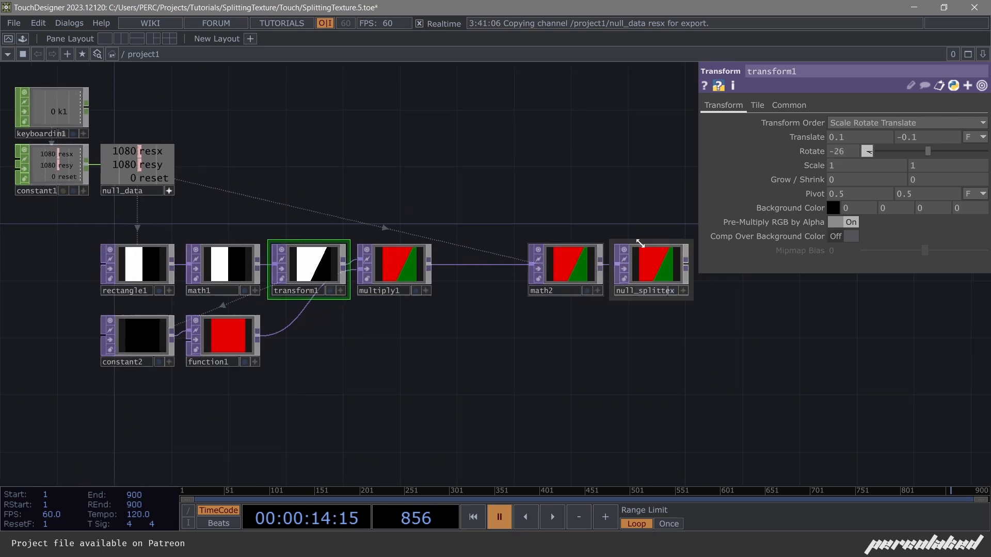
pyautogui.scroll(6, 630, 317)
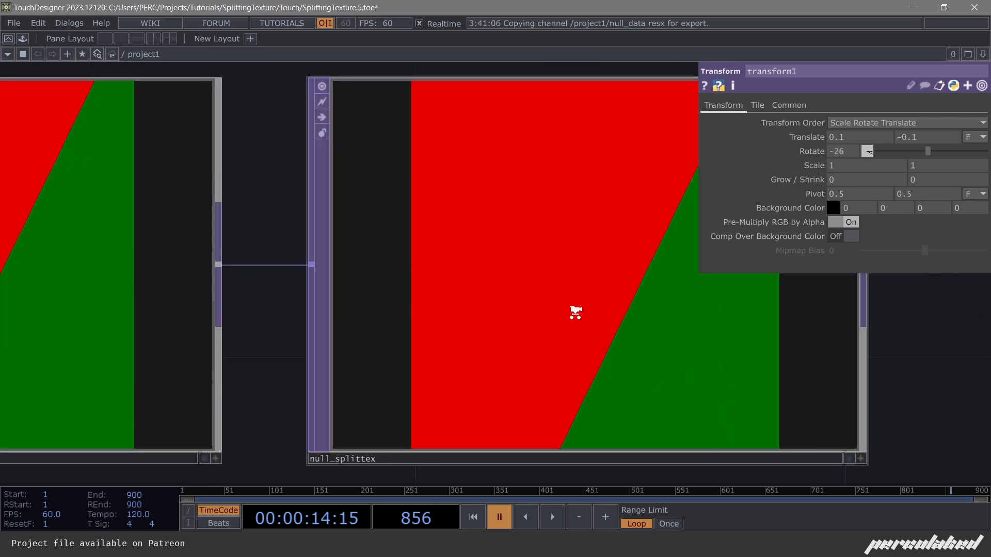
pyautogui.scroll(-6, 567, 312)
# Set the Rotate parameter of transform1 to -43.
pyautogui.moveTo(610, 309); pyautogui.dragTo(693, 320, button='middle')
pyautogui.moveTo(516, 193); pyautogui.dragTo(609, 208)
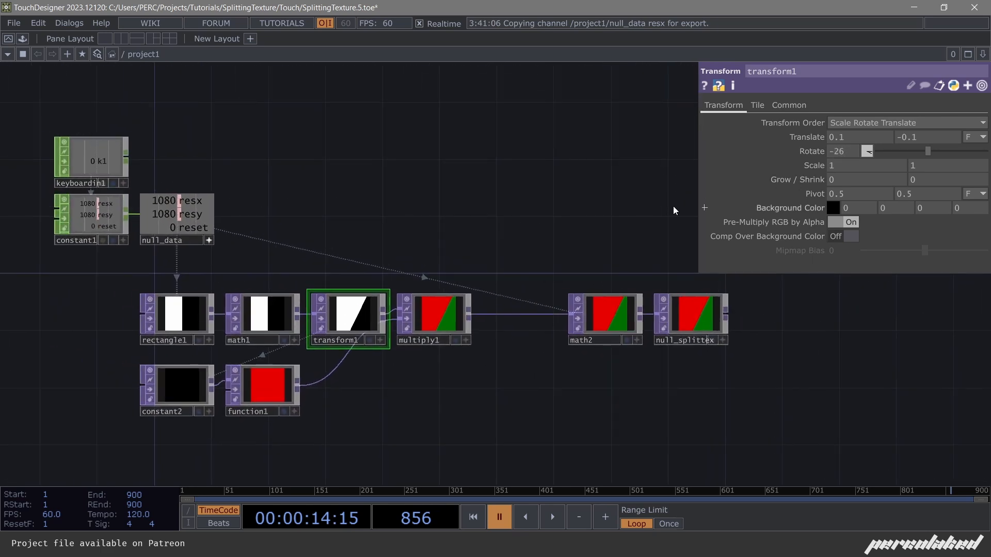
pyautogui.moveTo(356, 357); pyautogui.dragTo(435, 331)
pyautogui.moveTo(333, 242); pyautogui.dragTo(402, 236)
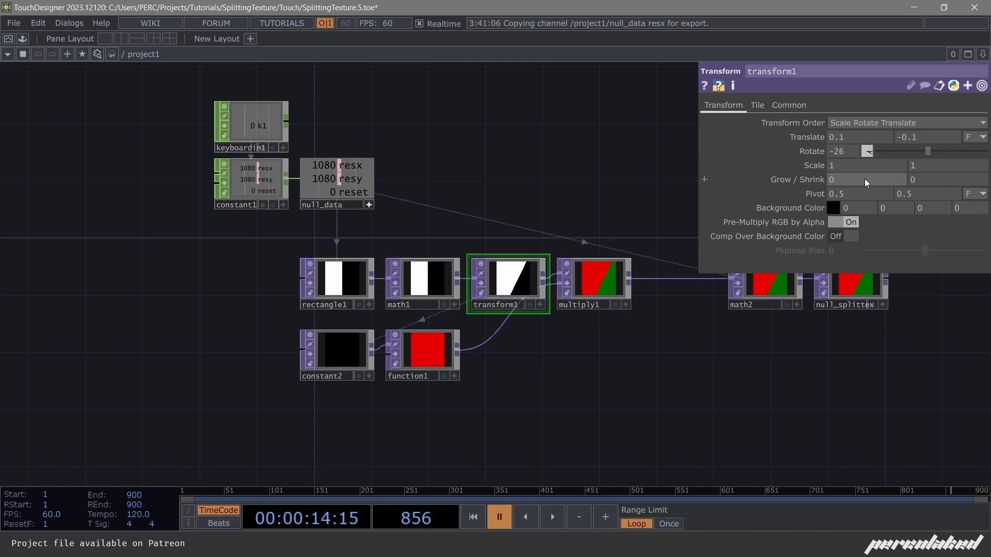
pyautogui.moveTo(930, 150); pyautogui.dragTo(927, 150)
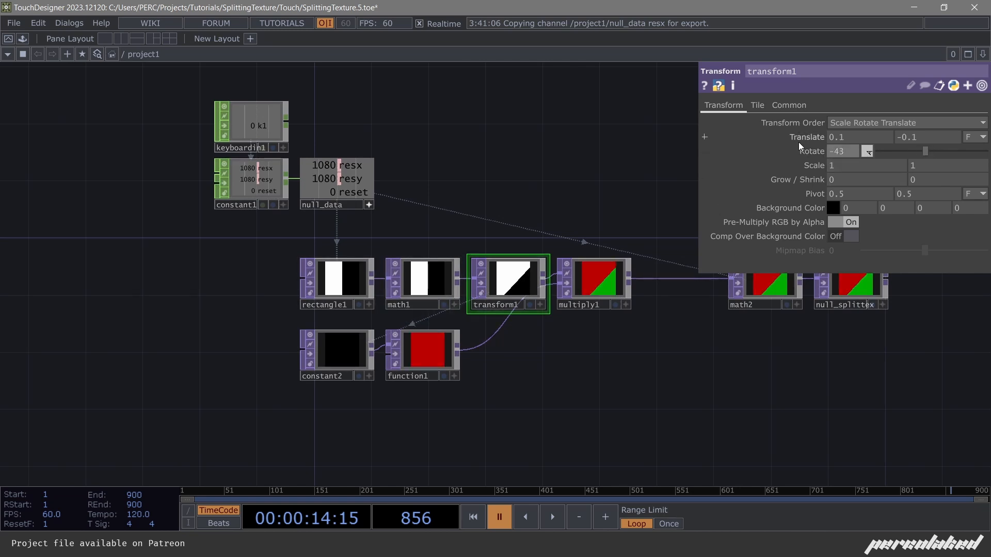
pyautogui.moveTo(808, 136); pyautogui.dragTo(808, 122, button='middle')
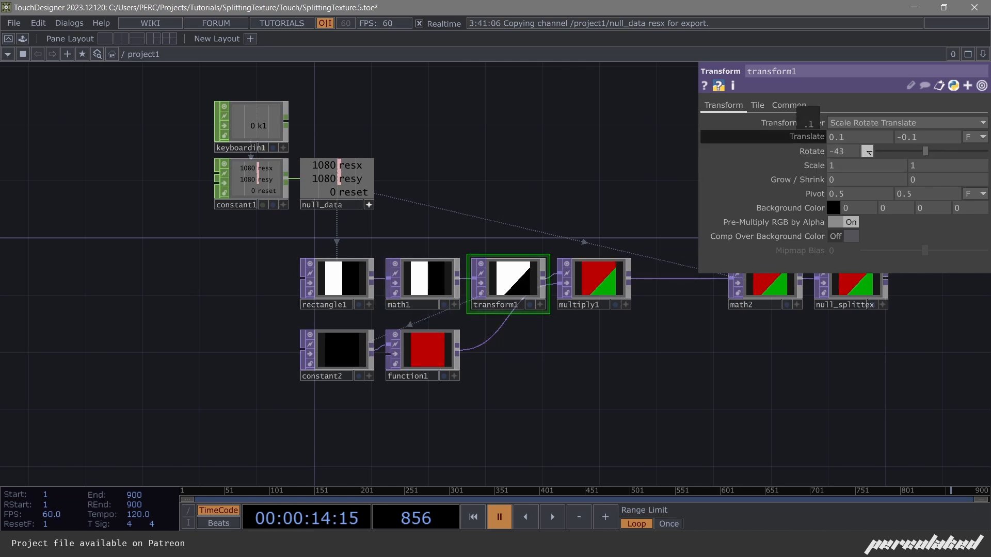
# Add an unconnected Noise TOP in the empty area ahead of the existing network.
pyautogui.moveTo(231, 322); pyautogui.dragTo(378, 316)
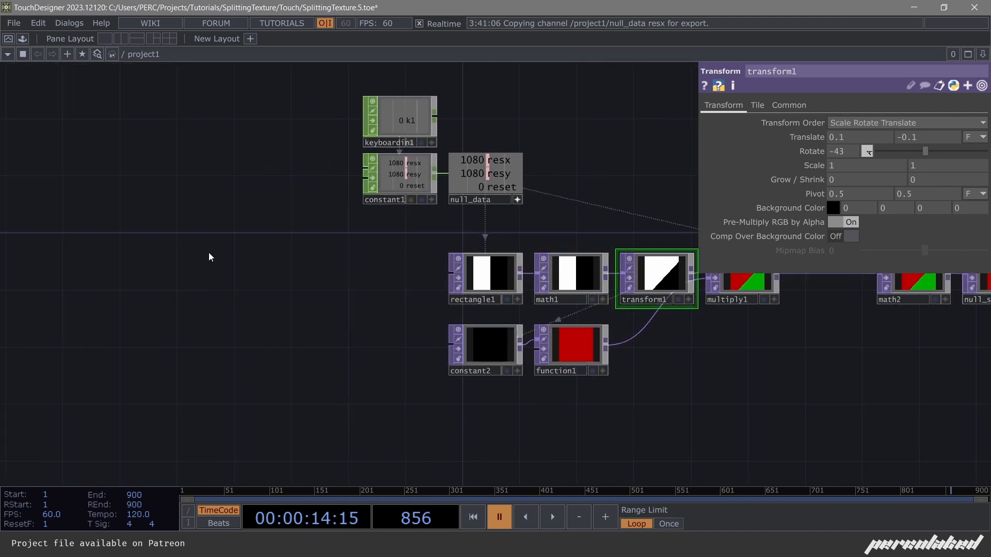
pyautogui.moveTo(237, 292); pyautogui.dragTo(306, 291)
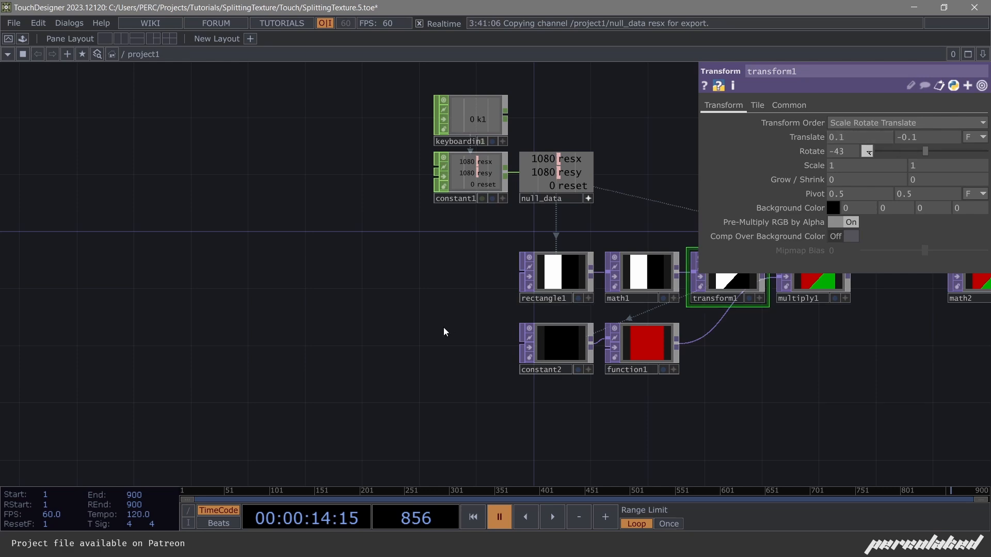
pyautogui.press('Tab')
pyautogui.write('n')
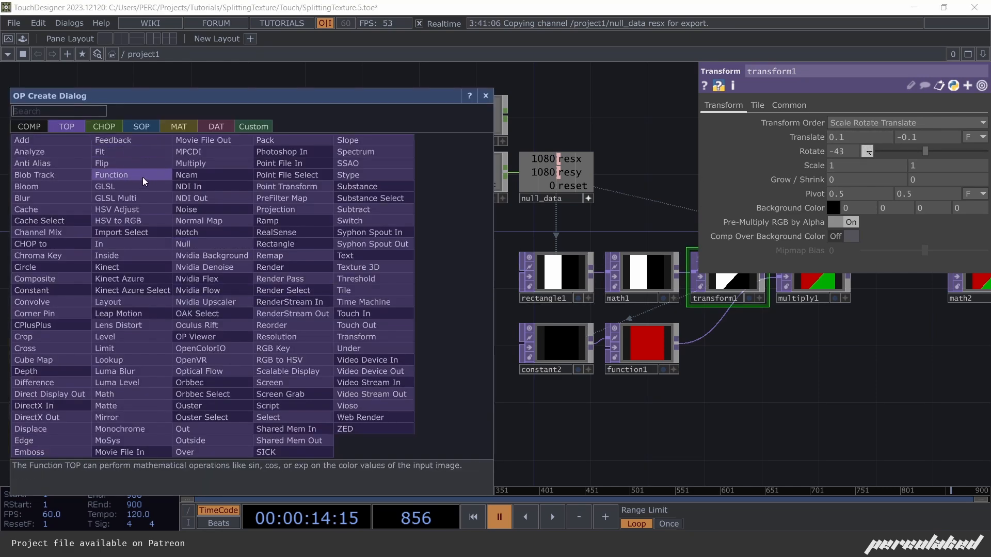
pyautogui.click(200, 206)
pyautogui.click(250, 304)
pyautogui.moveTo(263, 240); pyautogui.dragTo(310, 248)
pyautogui.moveTo(278, 299); pyautogui.dragTo(264, 299)
pyautogui.press('Tab')
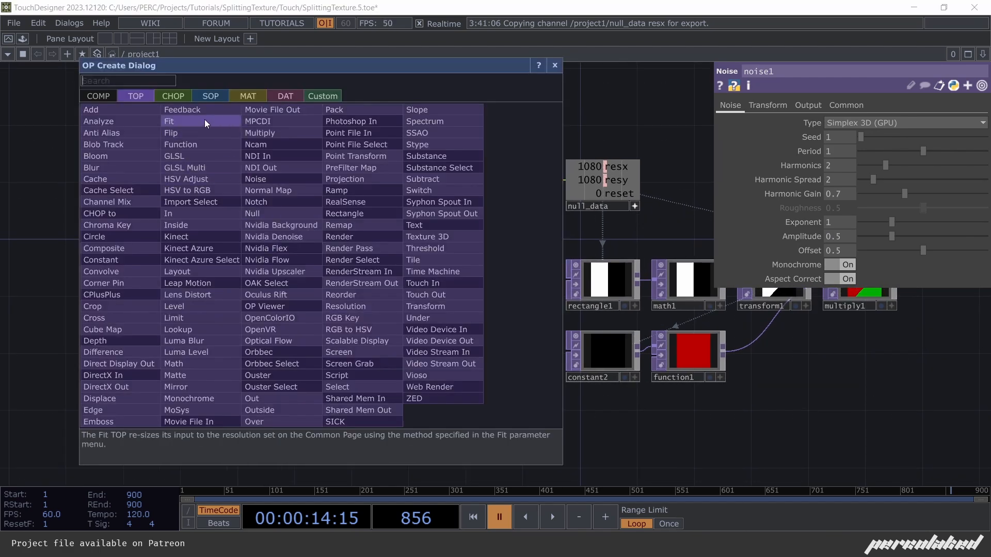
pyautogui.click(175, 97)
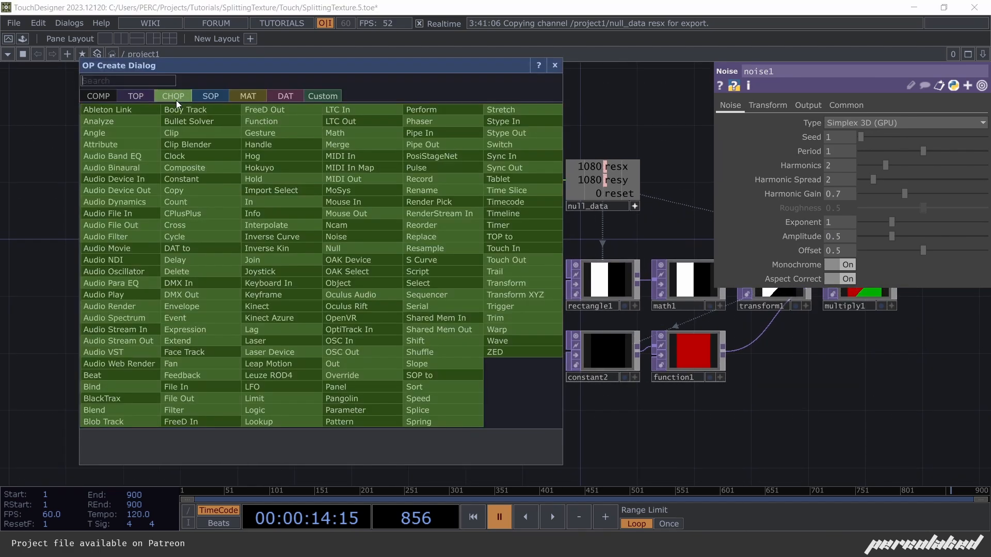
pyautogui.click(557, 65)
# Reposition noise1, then set its resolution to 1 by 1 and its pixel format to 32-bit float (RGBA).
pyautogui.moveTo(209, 278); pyautogui.dragTo(199, 298)
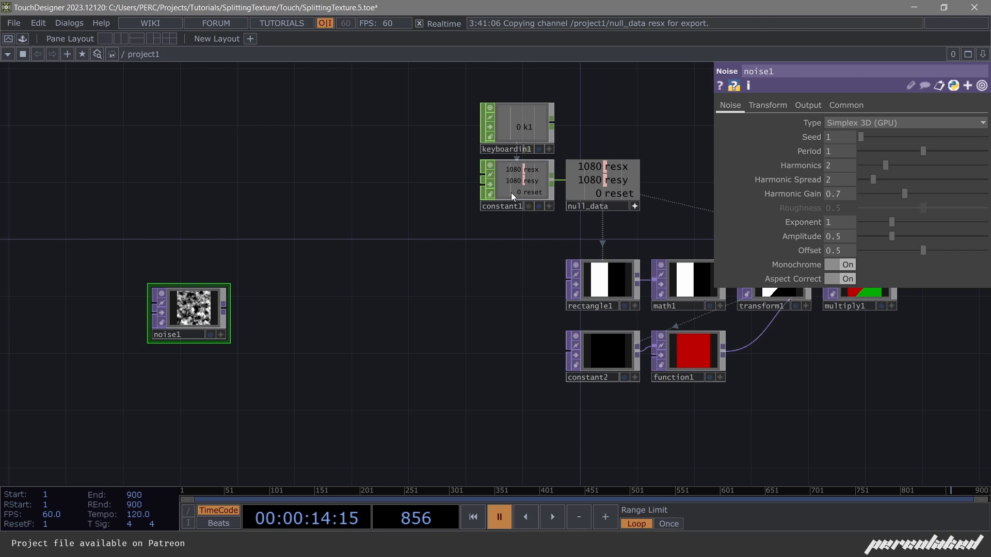
pyautogui.click(845, 106)
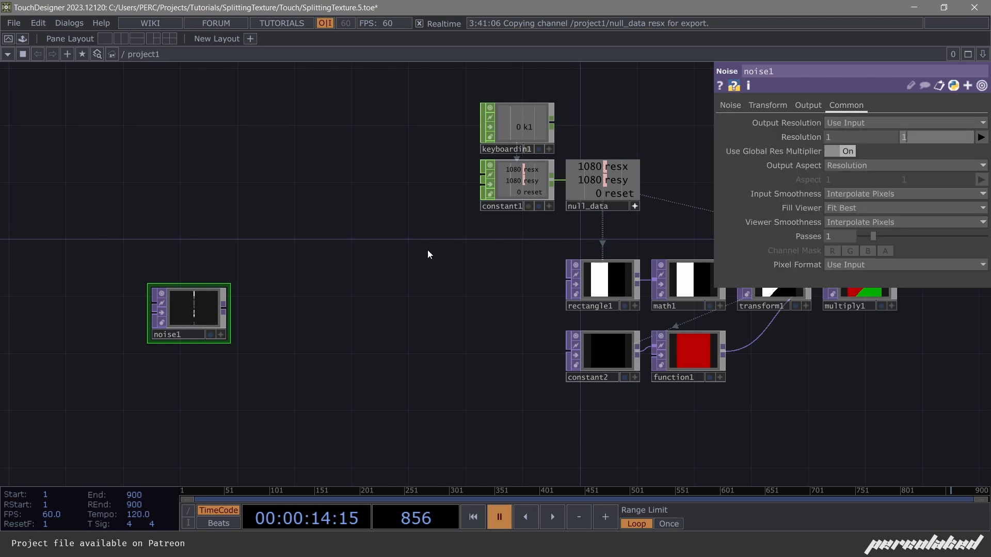
pyautogui.click(204, 310)
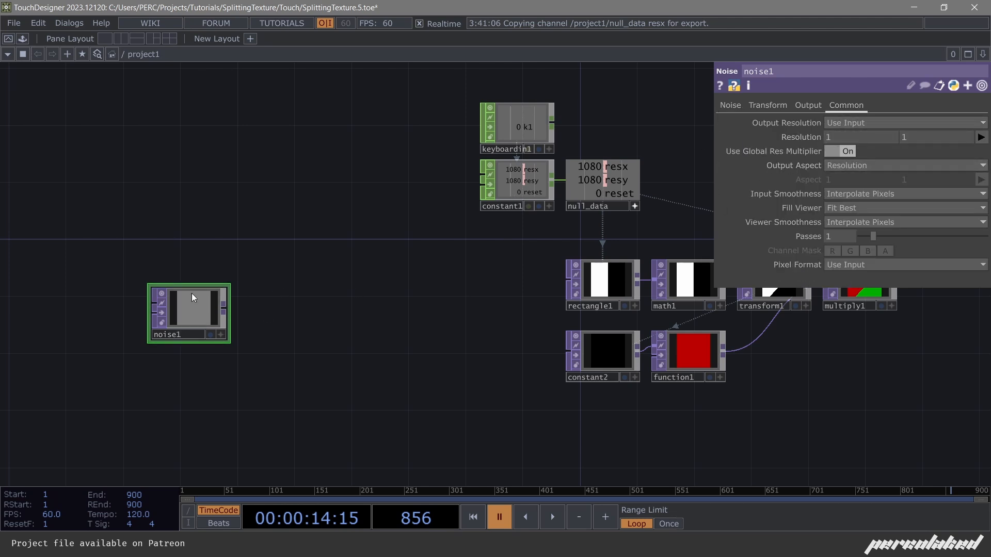
pyautogui.click(856, 264)
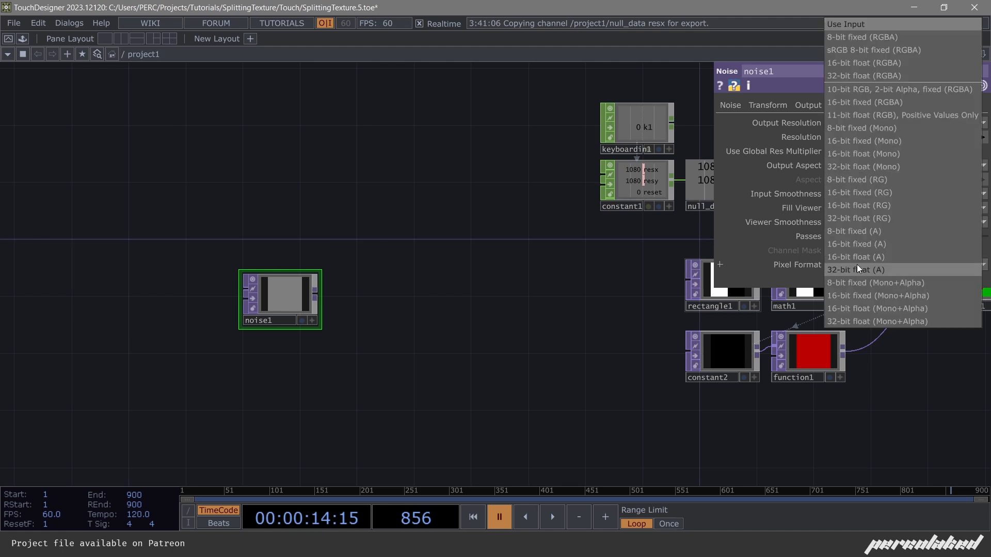
pyautogui.click(884, 78)
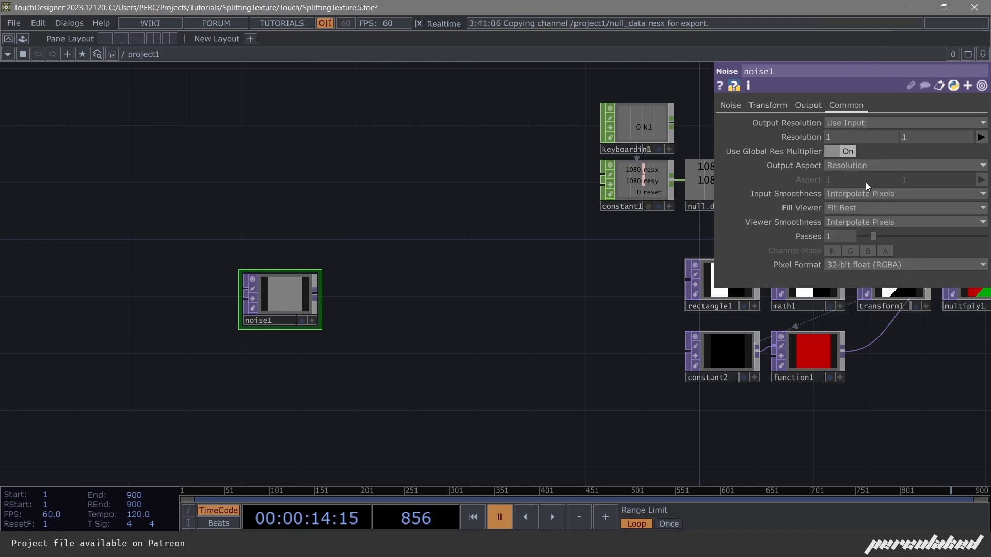
# Turn off Monochrome on noise1, change its type to Random (GPU) and set the seed to 2488.
pyautogui.click(738, 105)
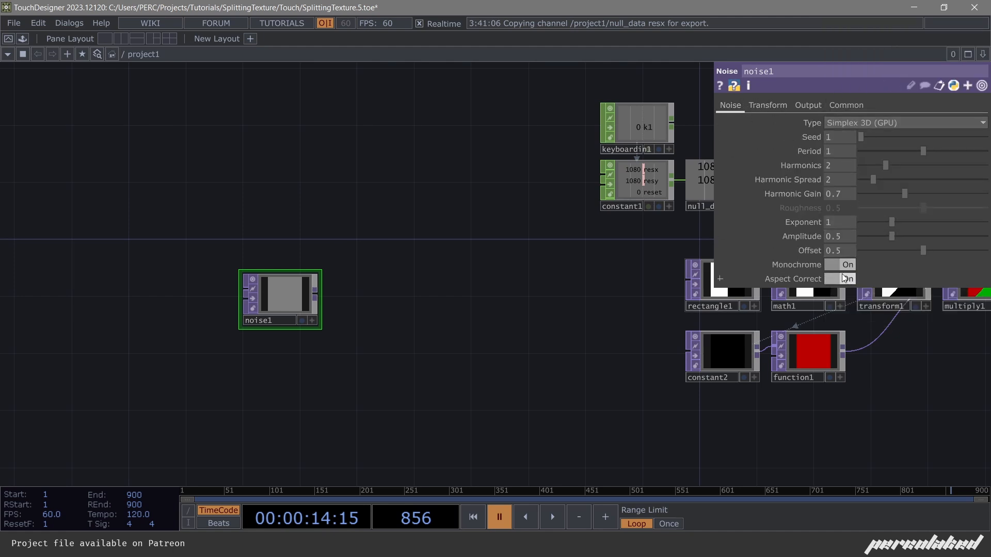
pyautogui.click(848, 123)
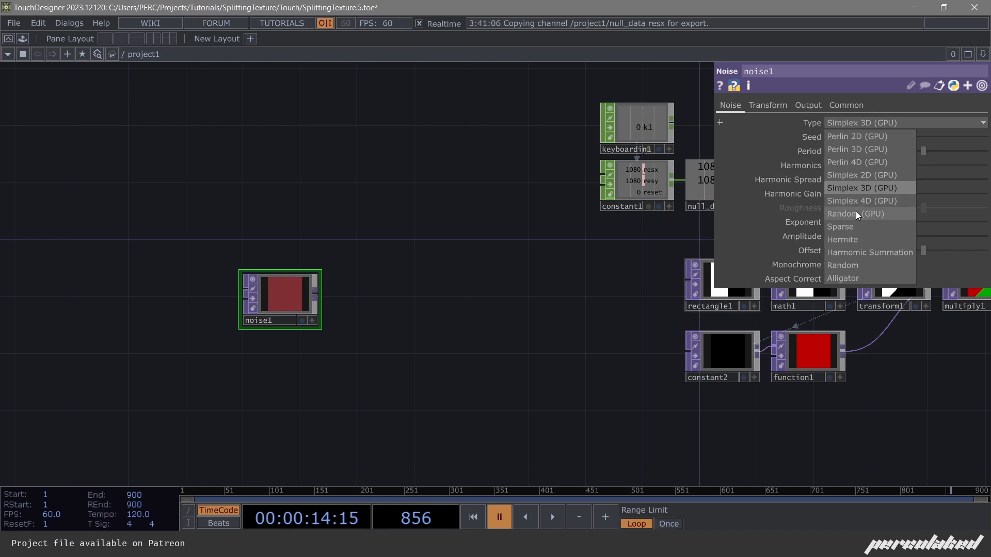
pyautogui.click(856, 212)
pyautogui.moveTo(860, 137); pyautogui.dragTo(891, 137)
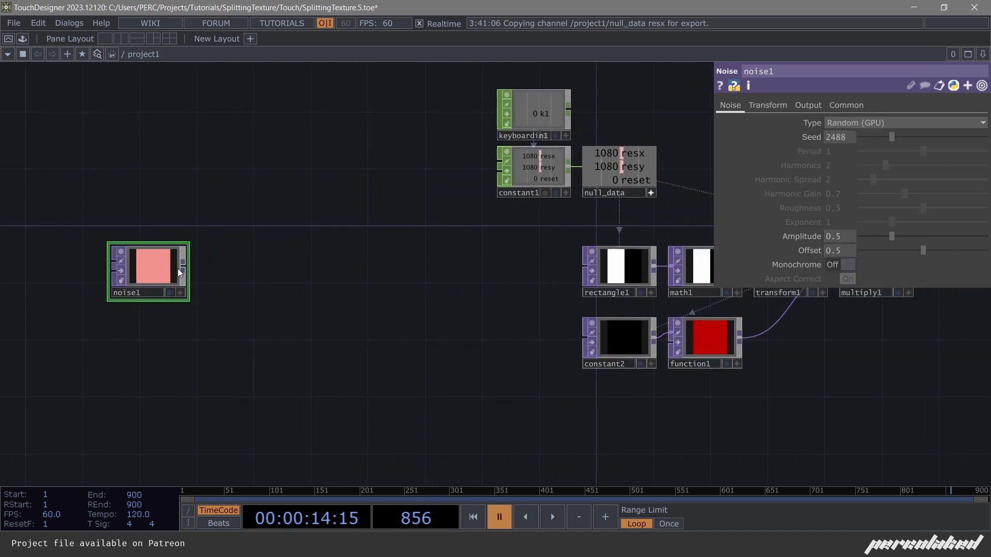
# Add a Math TOP connected to the output of noise1 and place it beside it.
pyautogui.rightClick(192, 265)
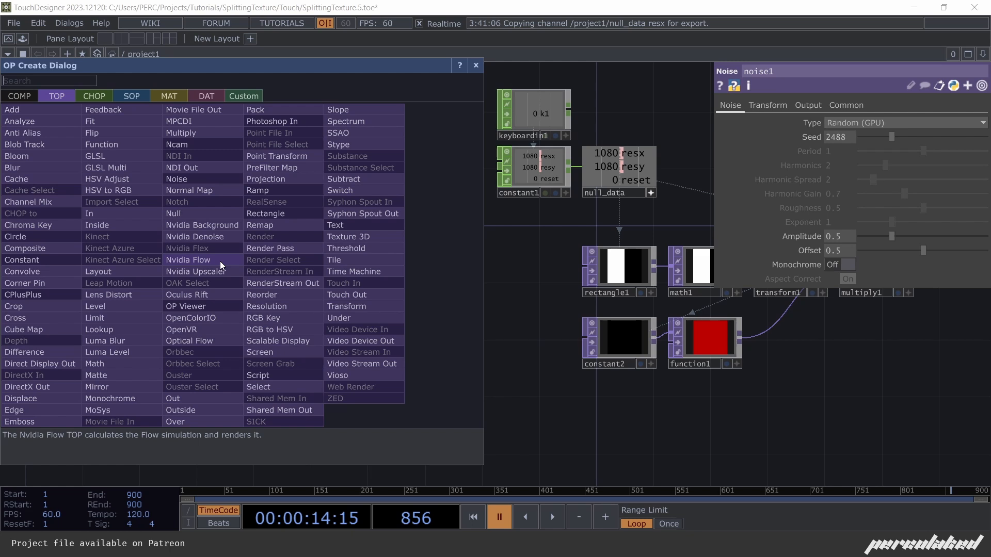
pyautogui.write('m')
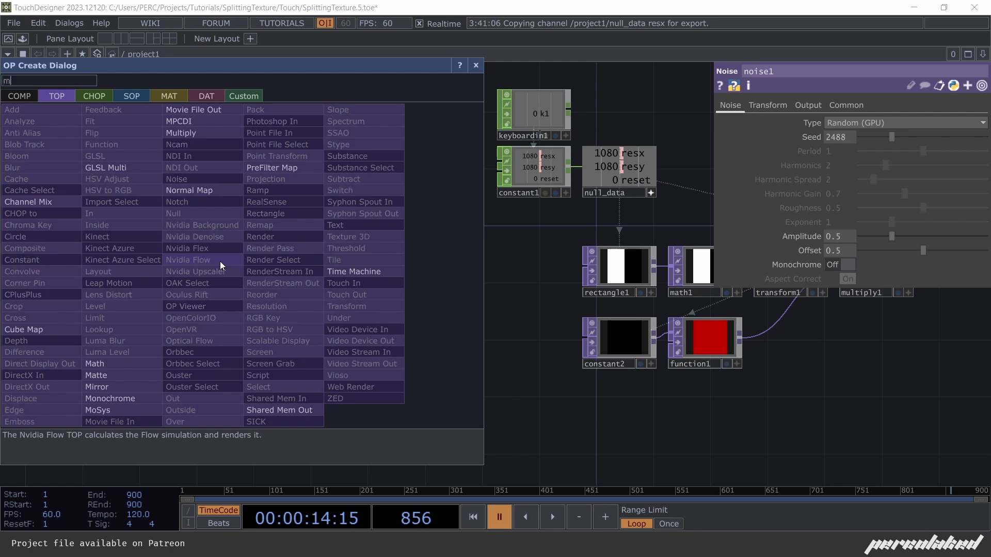
pyautogui.write('t')
pyautogui.press('BackSpace')
pyautogui.write('ath')
pyautogui.press('Return')
pyautogui.click(263, 276)
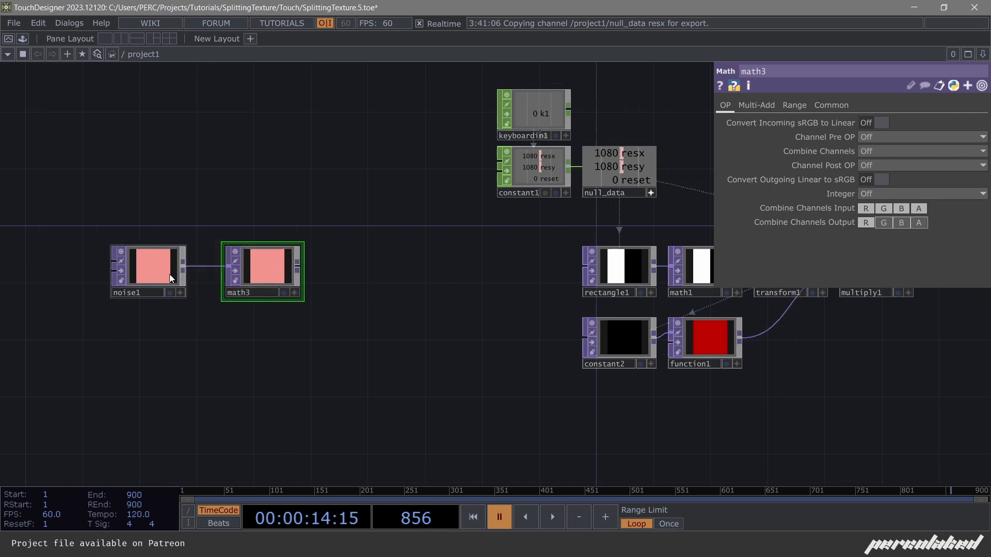
# Set the Offset of noise1 to 0.
pyautogui.click(154, 264)
pyautogui.moveTo(195, 223); pyautogui.dragTo(240, 280)
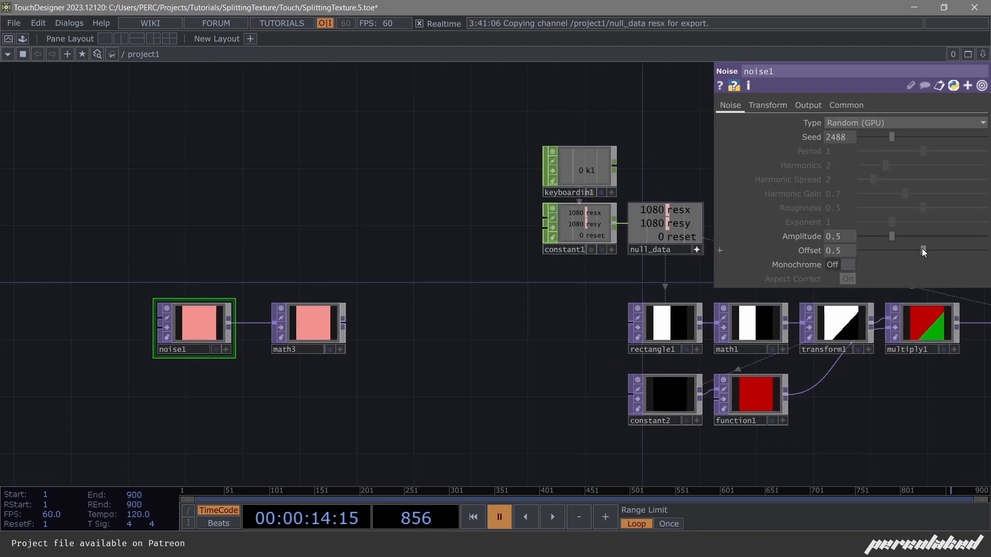
pyautogui.moveTo(921, 250); pyautogui.dragTo(853, 255)
# Try transform1 with a Translate X of 0.7 and a Rotate value of -230.
pyautogui.moveTo(450, 337); pyautogui.dragTo(356, 332)
pyautogui.click(682, 292)
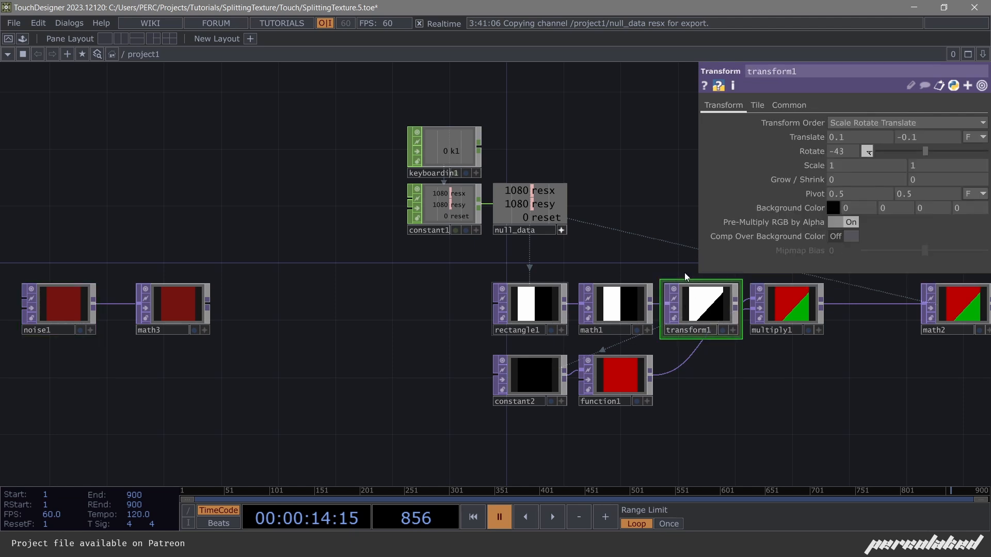
pyautogui.moveTo(684, 273); pyautogui.dragTo(617, 257)
pyautogui.moveTo(859, 134)
pyautogui.mouseDown()
pyautogui.moveTo(831, 134)
pyautogui.moveTo(877, 134)
pyautogui.mouseUp()
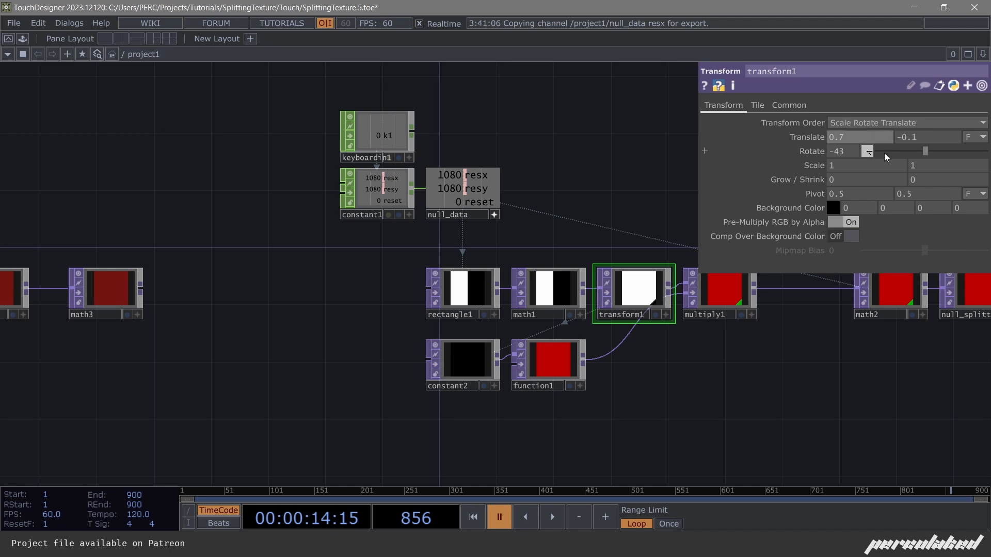
pyautogui.moveTo(910, 151)
pyautogui.mouseDown()
pyautogui.moveTo(923, 150)
pyautogui.moveTo(883, 152)
pyautogui.moveTo(897, 150)
pyautogui.mouseUp()
# Set the Multiply value of math3 to 360.
pyautogui.moveTo(285, 313); pyautogui.dragTo(343, 314)
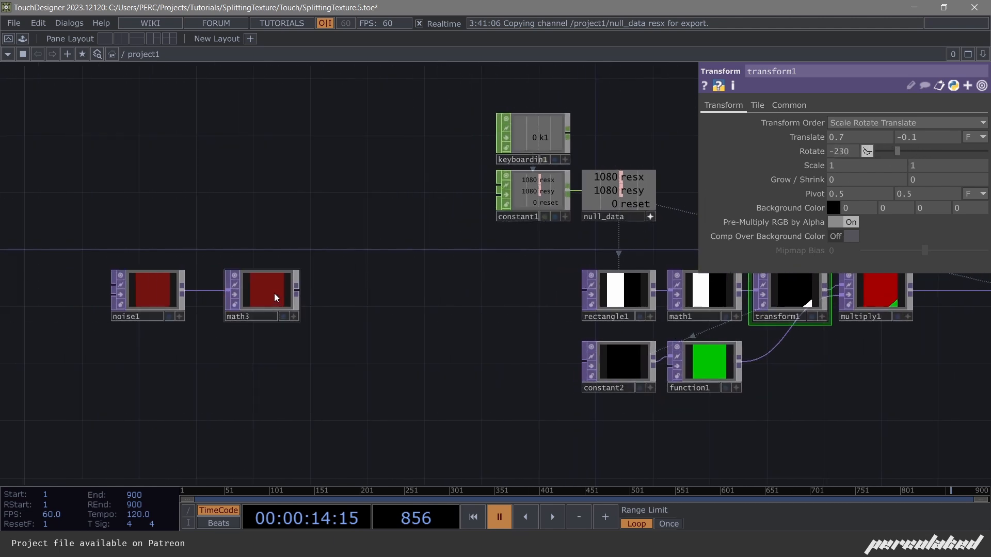
pyautogui.click(277, 297)
pyautogui.scroll(5, 274, 289)
pyautogui.click(762, 106)
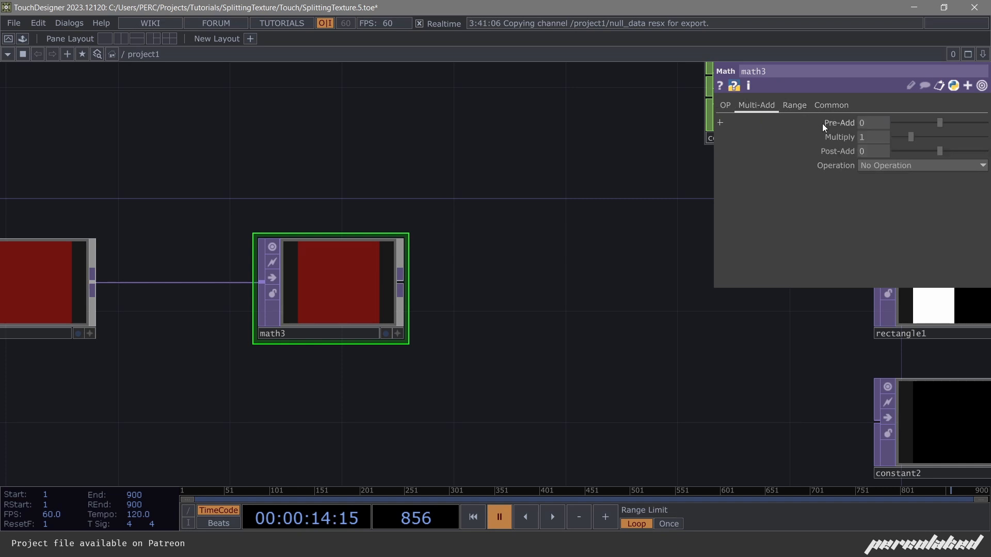
pyautogui.write('360')
pyautogui.press('Return')
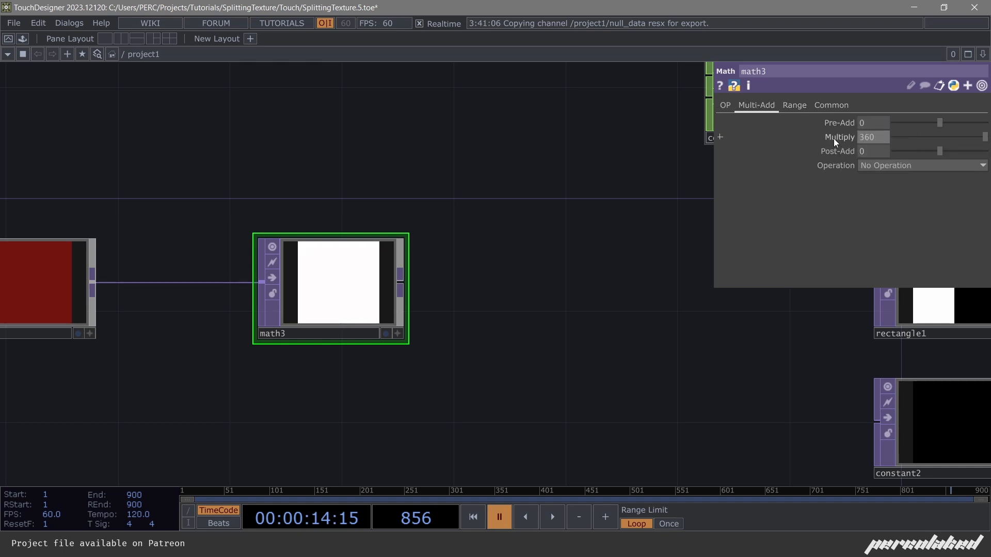
# Restrict the channel mask of math3 to the blue channel only, excluding red, green and alpha.
pyautogui.click(832, 105)
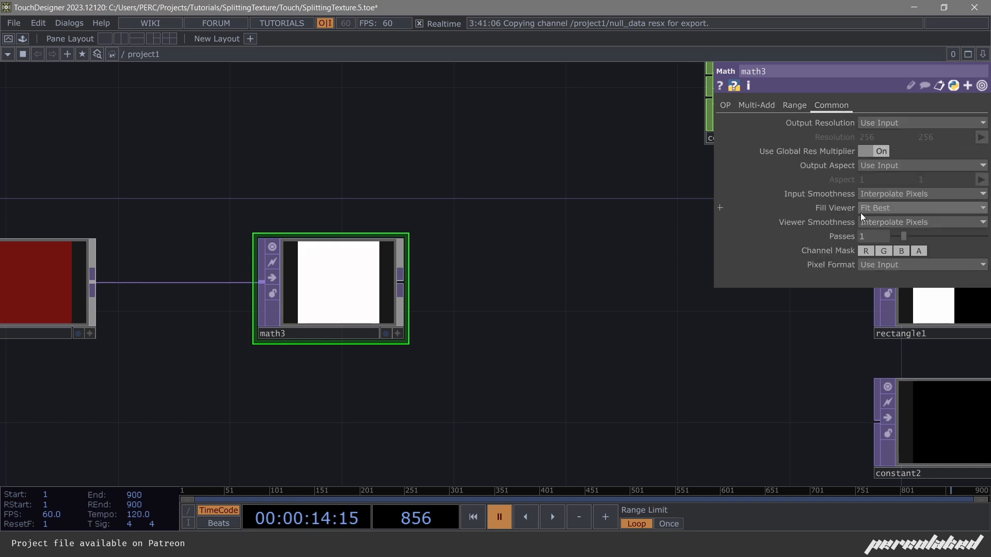
pyautogui.click(872, 248)
pyautogui.click(884, 250)
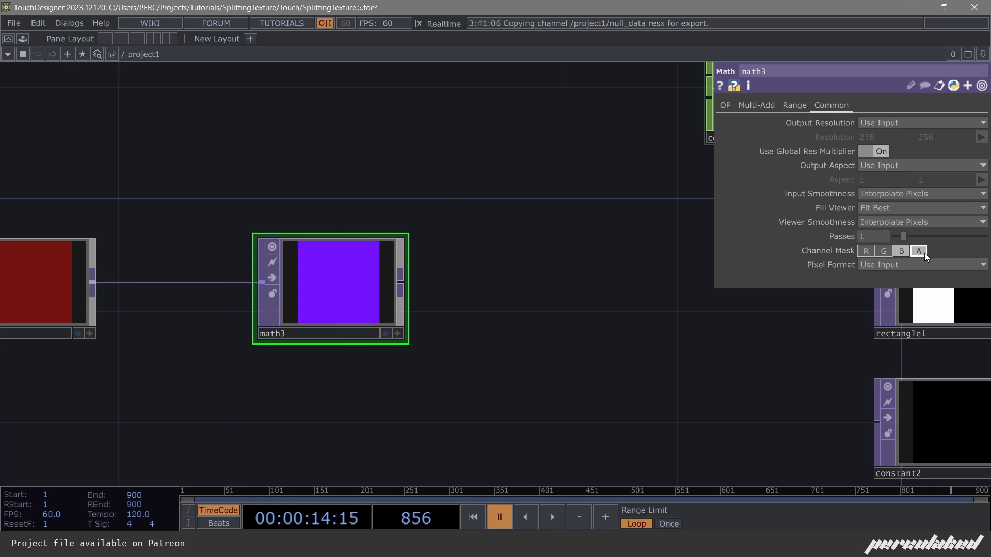
pyautogui.click(924, 252)
pyautogui.moveTo(921, 237); pyautogui.dragTo(884, 245)
pyautogui.click(901, 230)
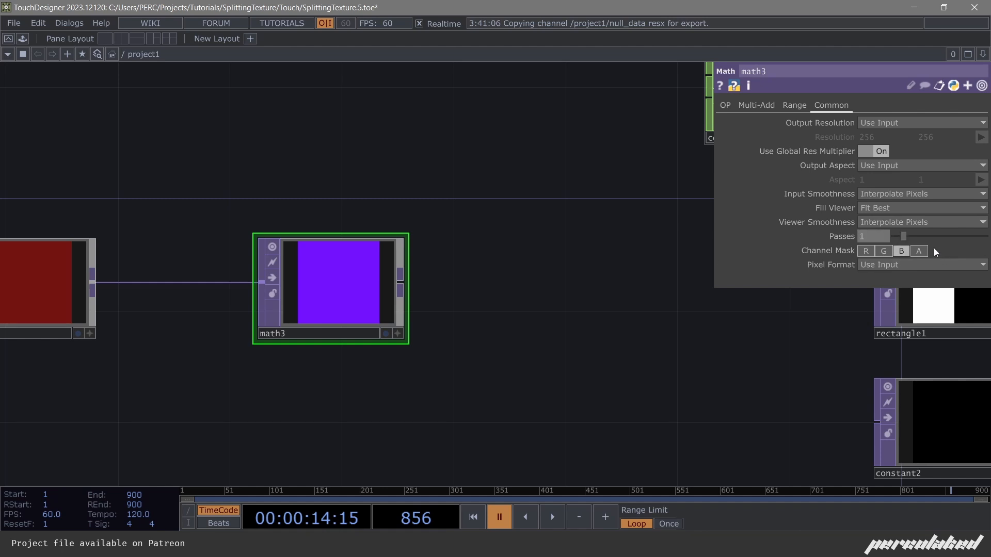
pyautogui.click(902, 251)
# Give math3 a blue node color and move it slightly further from noise1.
pyautogui.press('c')
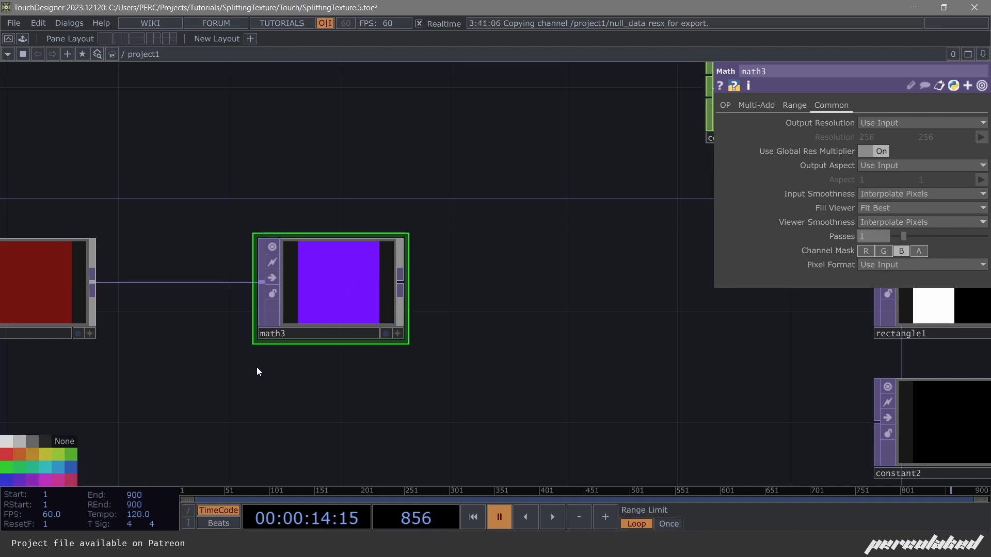
pyautogui.moveTo(331, 299); pyautogui.dragTo(356, 296)
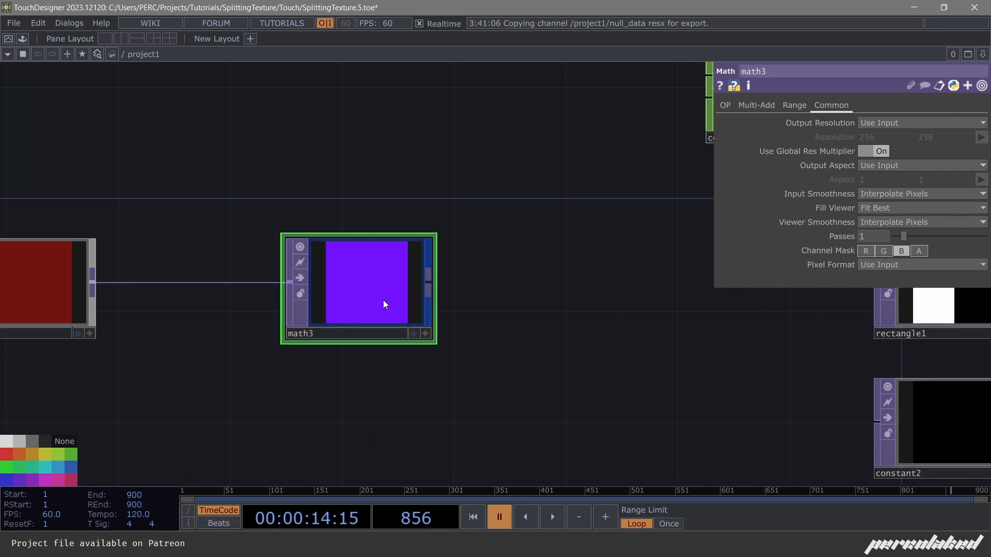
pyautogui.scroll(-3, 353, 230)
pyautogui.keyDown('shift'); pyautogui.click(213, 253); pyautogui.keyUp('shift')
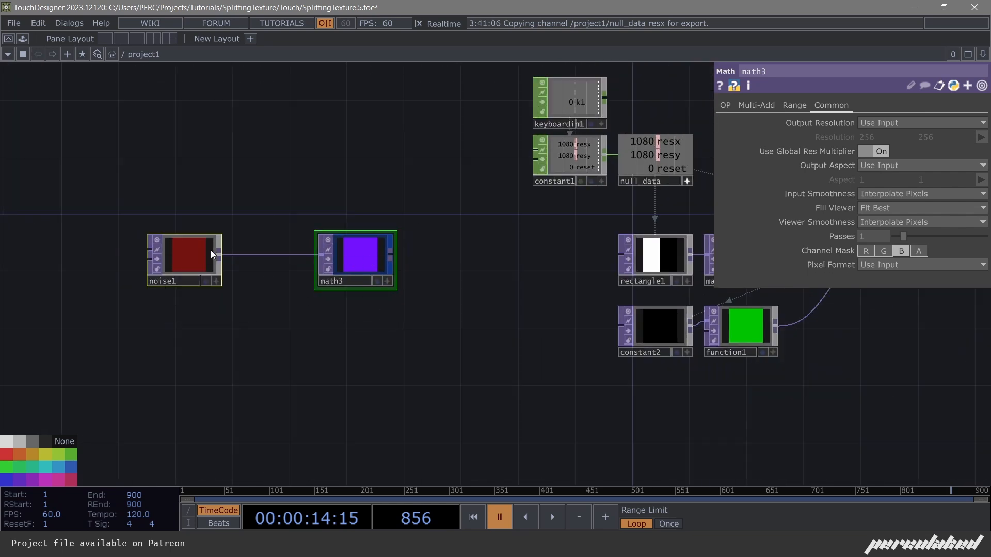
pyautogui.moveTo(366, 253); pyautogui.dragTo(294, 254)
pyautogui.moveTo(272, 178); pyautogui.dragTo(315, 179)
# Add a Null TOP after math3 and rename it null_splitdata.
pyautogui.click(361, 253)
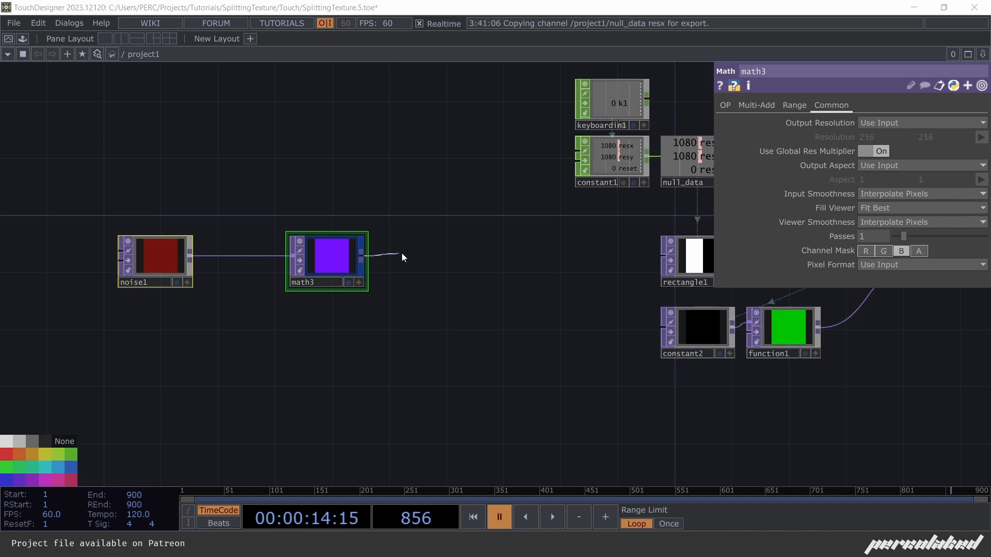
pyautogui.click(402, 253)
pyautogui.write('n')
pyautogui.click(348, 205)
pyautogui.click(415, 272)
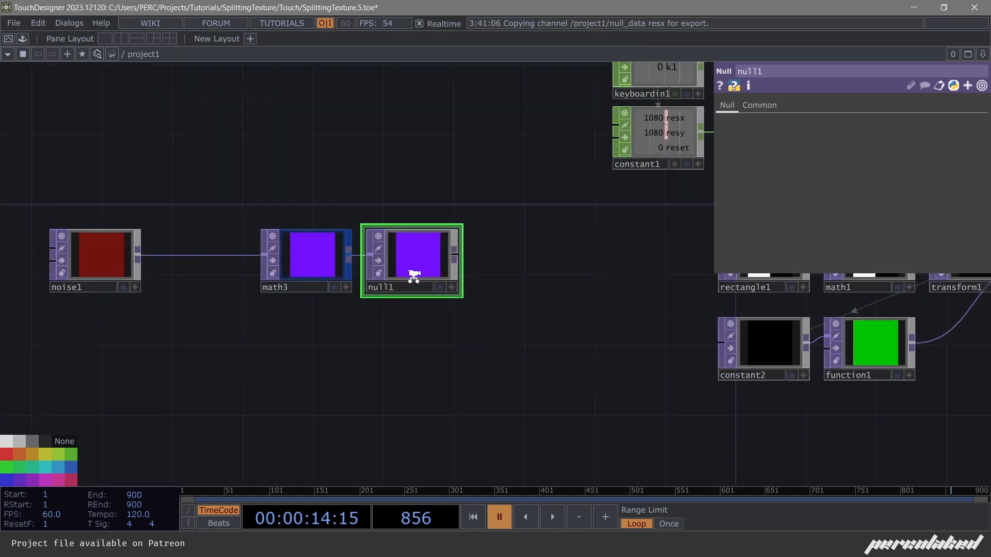
pyautogui.scroll(3, 395, 301)
pyautogui.click(395, 299)
pyautogui.press('BackSpace')
pyautogui.write('_s')
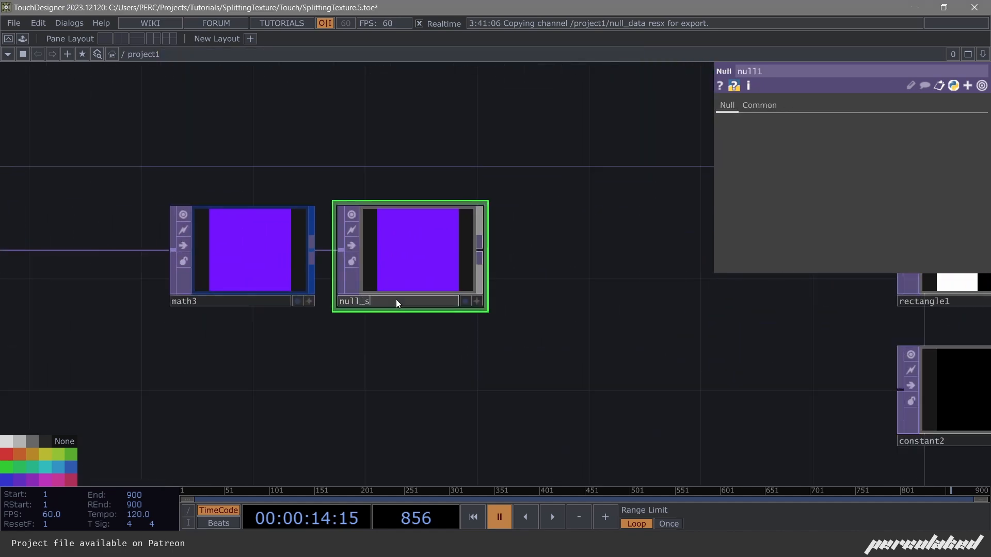
pyautogui.write('plitdata')
pyautogui.press('Return')
# Convert null_splitdata to channels with a TOP to CHOP placed next to it.
pyautogui.hscroll(5, 449, 261)
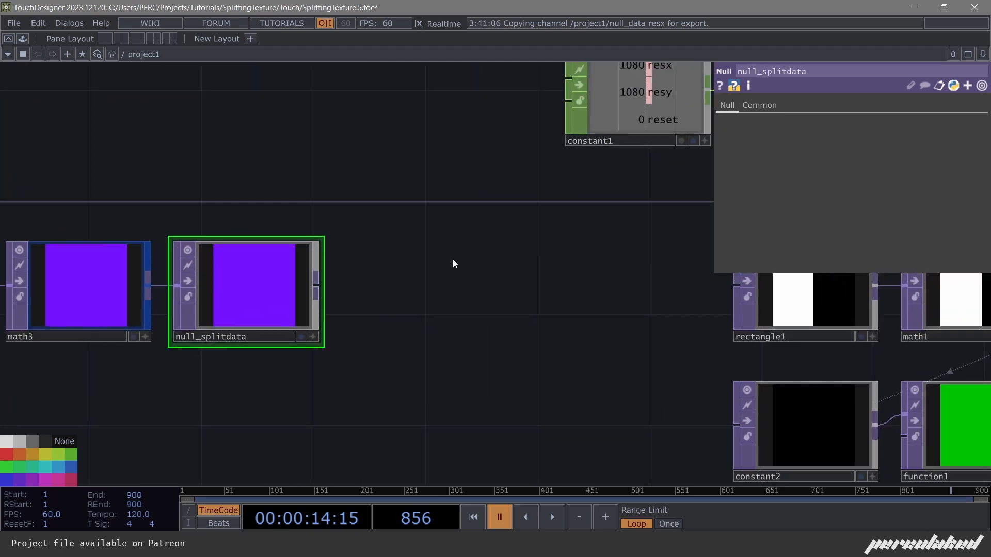
pyautogui.click(314, 284)
pyautogui.press('Tab')
pyautogui.click(234, 123)
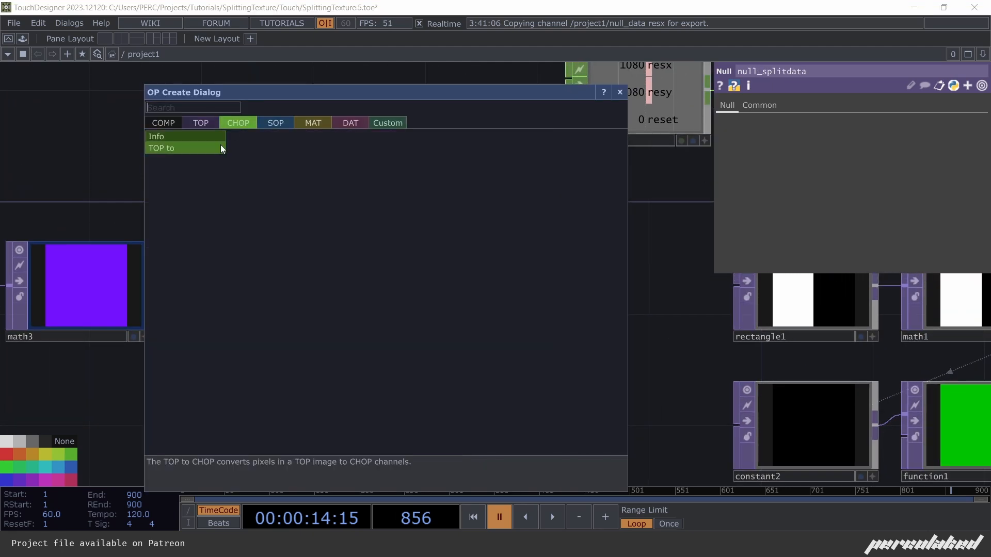
pyautogui.click(194, 149)
pyautogui.click(427, 303)
pyautogui.moveTo(427, 303); pyautogui.dragTo(400, 287)
# Name the red, green and blue channels of topto1 tx, ty and rz, and clear the alpha channel name.
pyautogui.click(851, 151)
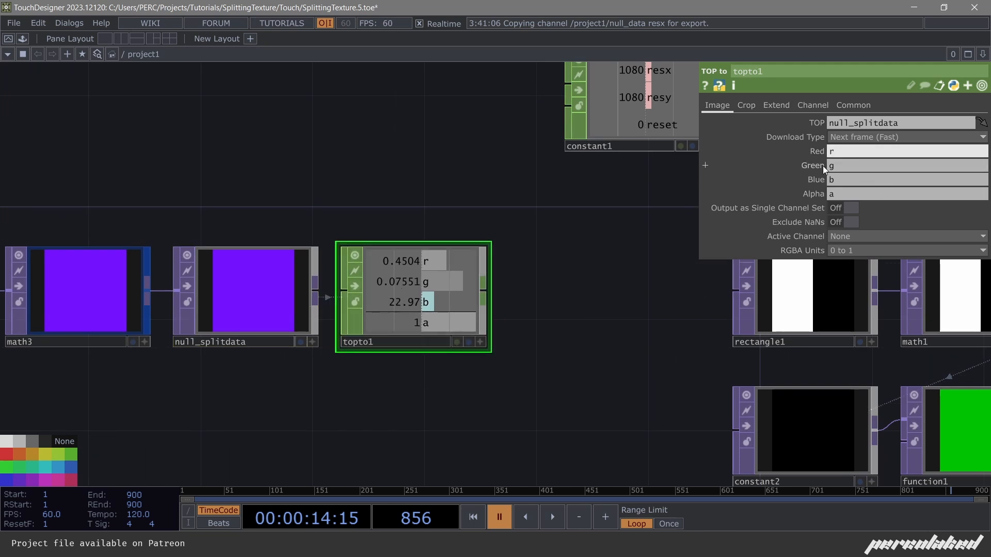
pyautogui.write('tx')
pyautogui.click(844, 166)
pyautogui.write('ty')
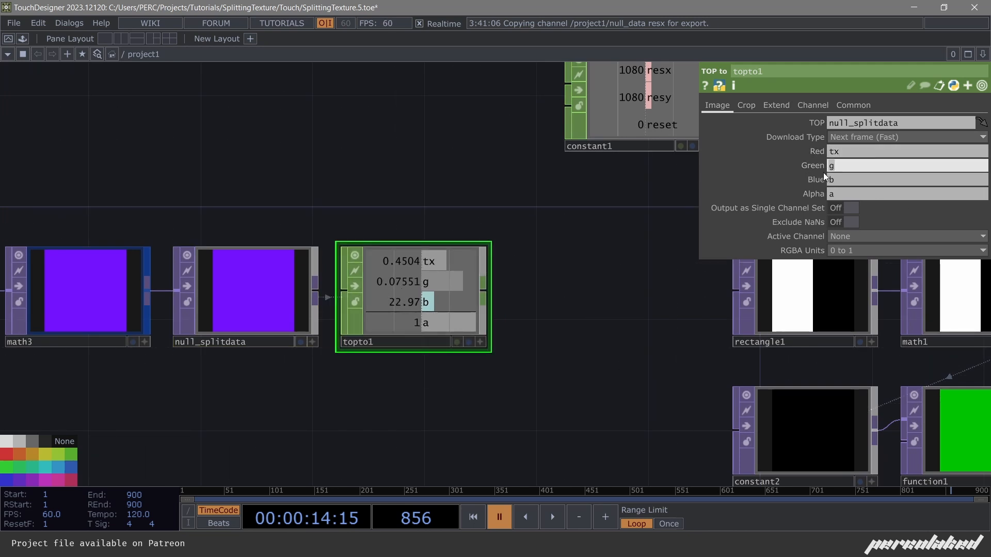
pyautogui.click(837, 180)
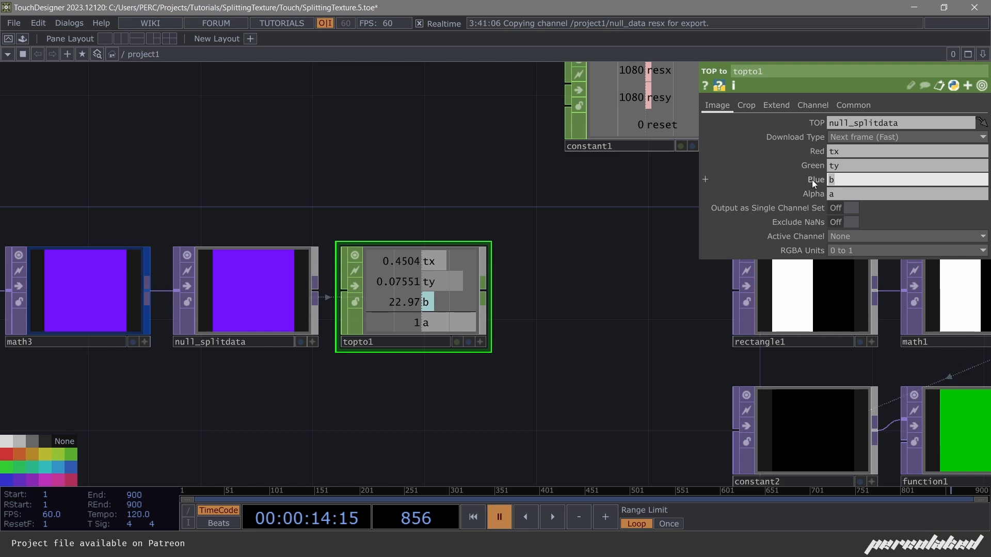
pyautogui.write('rz')
pyautogui.click(837, 194)
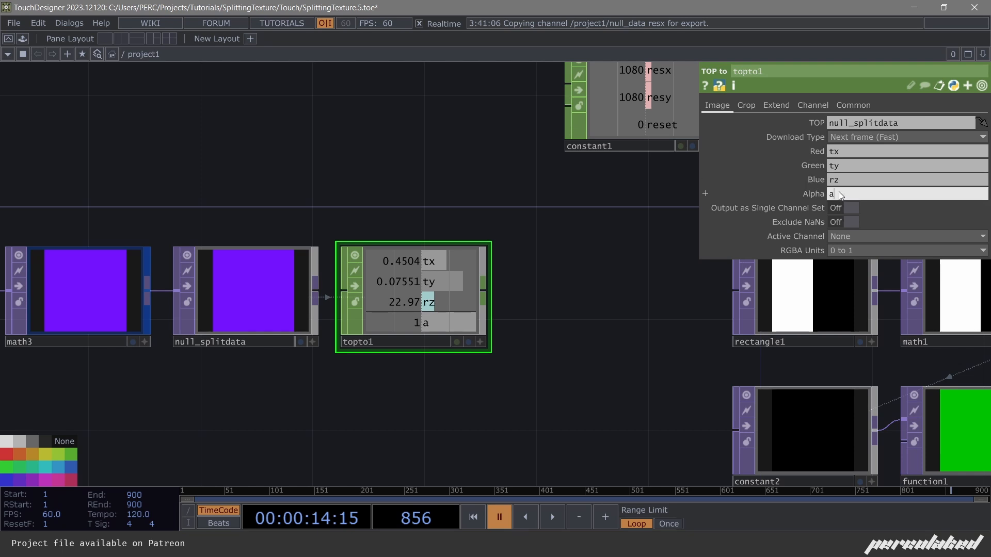
pyautogui.press('BackSpace')
# Set the Download Type of topto1 to Immediate (Slow).
pyautogui.moveTo(584, 200); pyautogui.dragTo(592, 201)
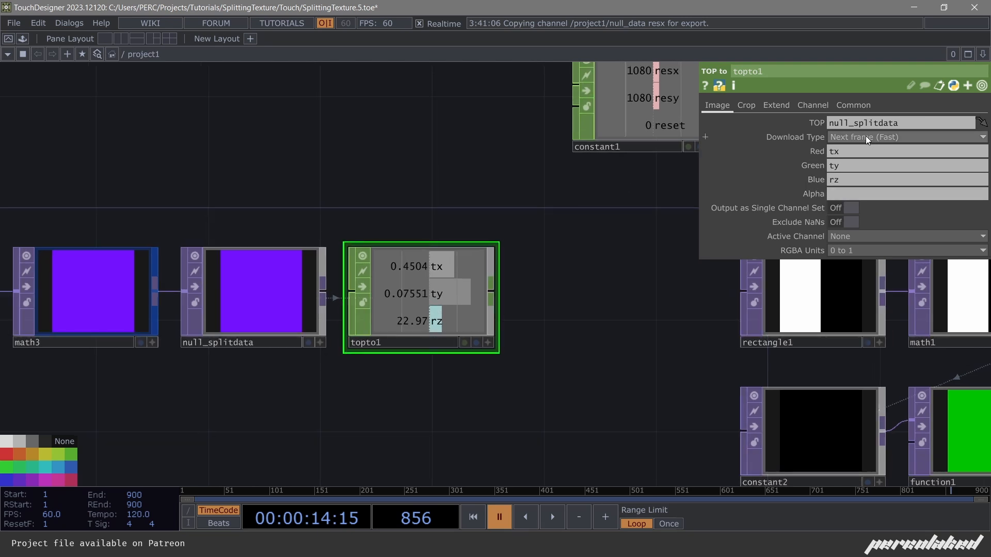
pyautogui.moveTo(465, 209); pyautogui.dragTo(434, 208)
pyautogui.click(856, 137)
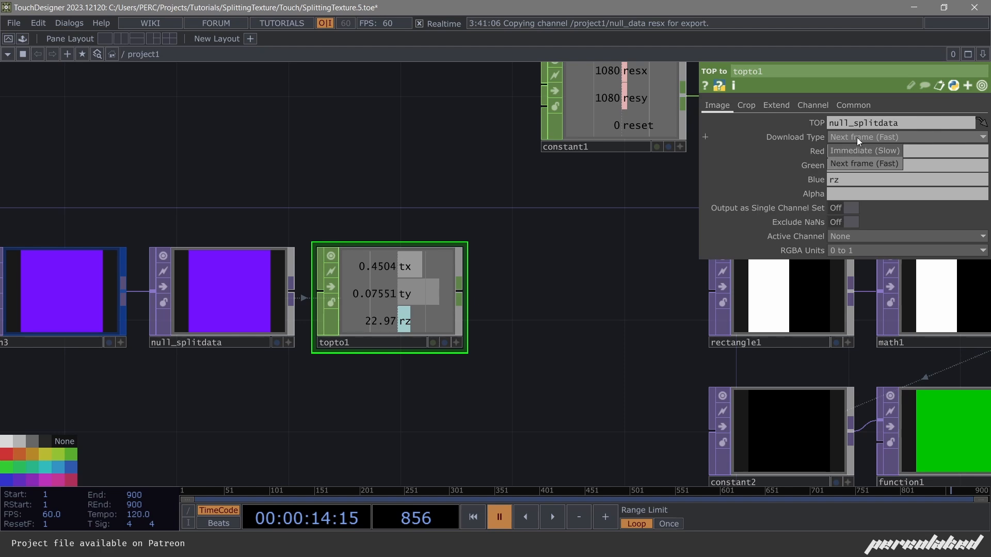
pyautogui.click(865, 150)
# Drive transform1's Translate X, Translate Y and Rotate with the tx, ty and rz channels of topto1.
pyautogui.scroll(-5, 408, 248)
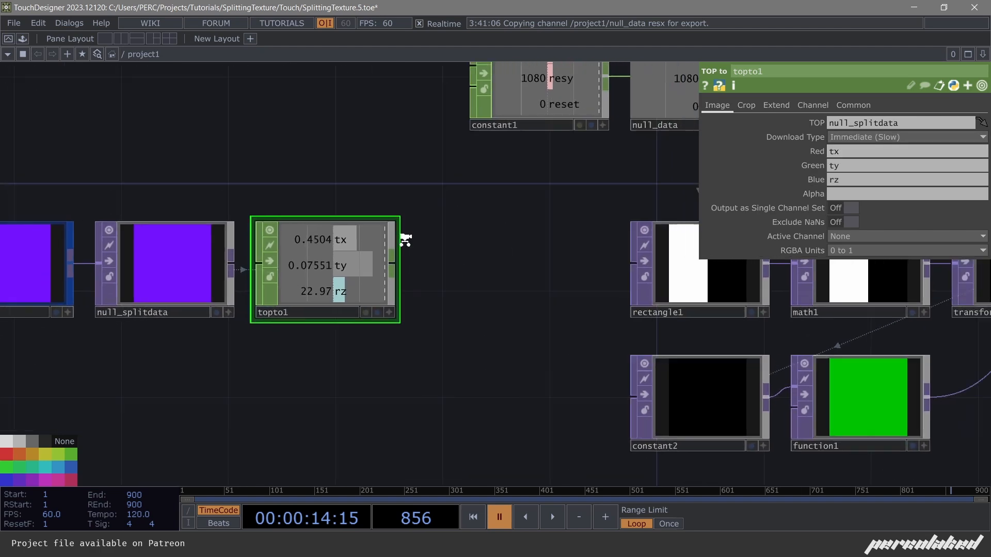
pyautogui.moveTo(426, 284); pyautogui.dragTo(391, 286)
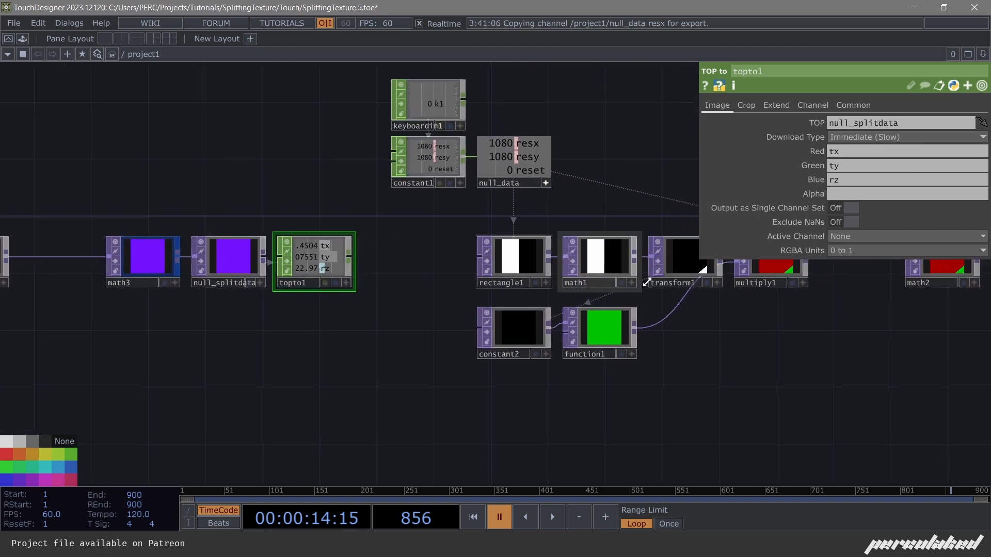
pyautogui.click(676, 253)
pyautogui.scroll(1, 343, 269)
pyautogui.scroll(3, 344, 267)
pyautogui.moveTo(299, 243); pyautogui.dragTo(850, 133)
pyautogui.click(850, 134)
pyautogui.moveTo(296, 254); pyautogui.dragTo(926, 130)
pyautogui.click(926, 130)
pyautogui.moveTo(876, 168); pyautogui.dragTo(855, 152)
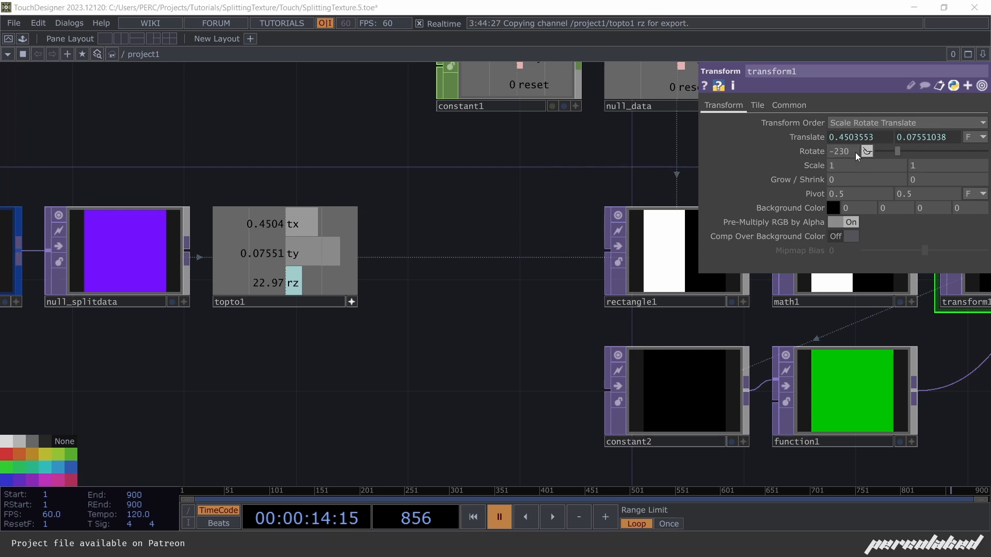
pyautogui.click(855, 152)
# Change the seed of noise1 to 6010 and check the resulting split in the output texture.
pyautogui.moveTo(348, 269); pyautogui.dragTo(224, 254)
pyautogui.moveTo(224, 254); pyautogui.dragTo(267, 276, button='middle')
pyautogui.scroll(-1, 267, 276)
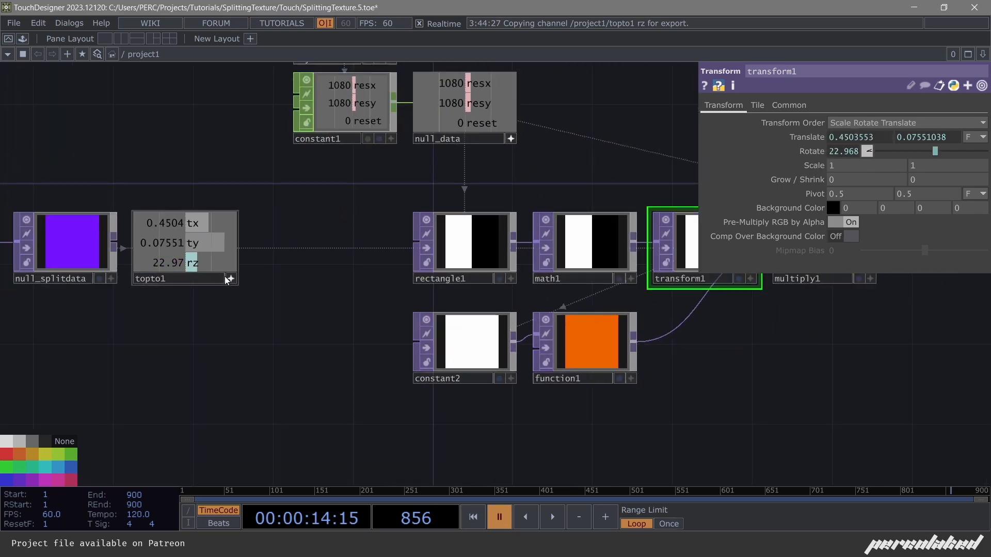
pyautogui.scroll(-6, 230, 284)
pyautogui.moveTo(69, 295); pyautogui.dragTo(106, 294)
pyautogui.click(77, 271)
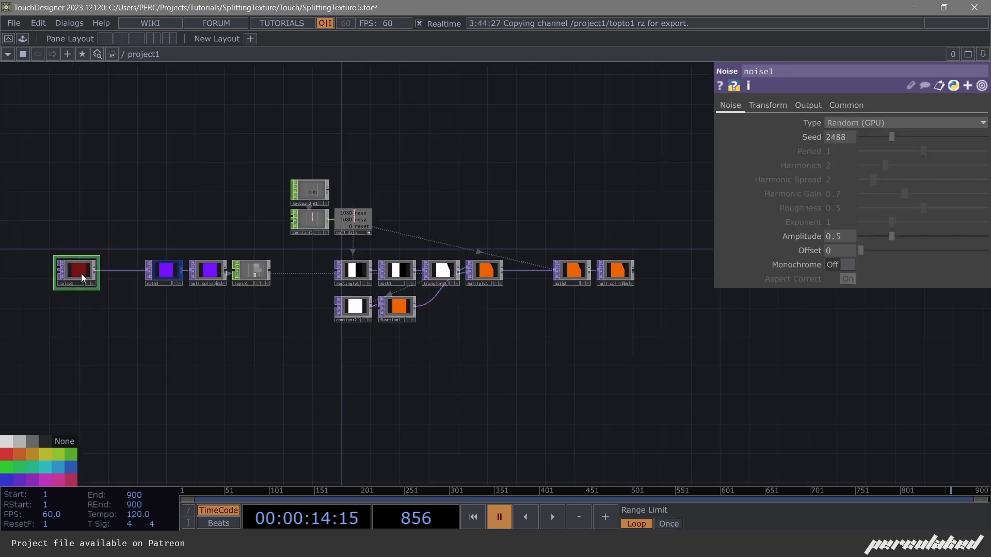
pyautogui.scroll(1, 668, 253)
pyautogui.scroll(1, 668, 253)
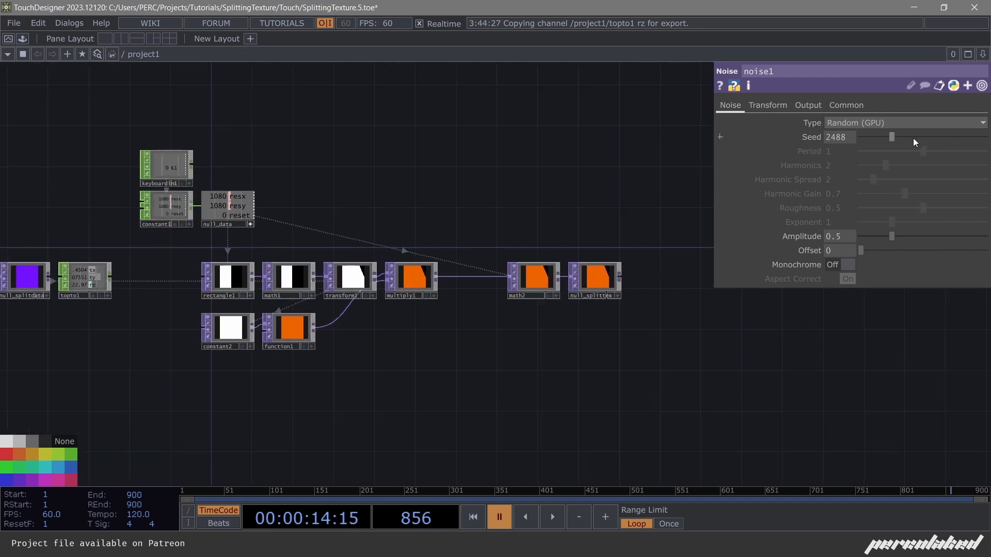
pyautogui.moveTo(911, 137); pyautogui.dragTo(936, 134)
pyautogui.scroll(3, 572, 295)
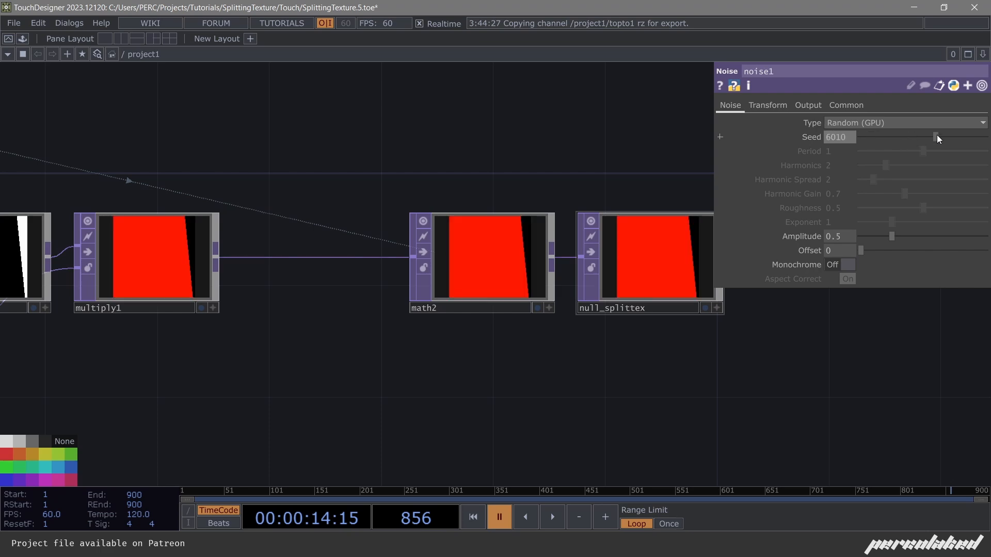
# Set the seed of noise1 to 4352.
pyautogui.scroll(-9, 518, 200)
pyautogui.scroll(4, 286, 206)
pyautogui.moveTo(286, 206); pyautogui.dragTo(419, 233)
pyautogui.scroll(3, 419, 233)
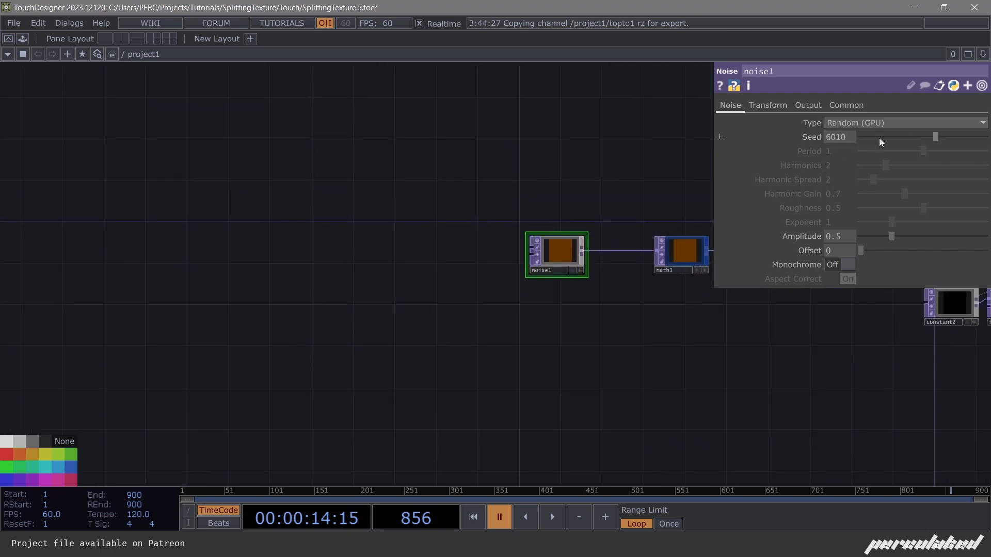
pyautogui.moveTo(880, 138); pyautogui.dragTo(917, 138)
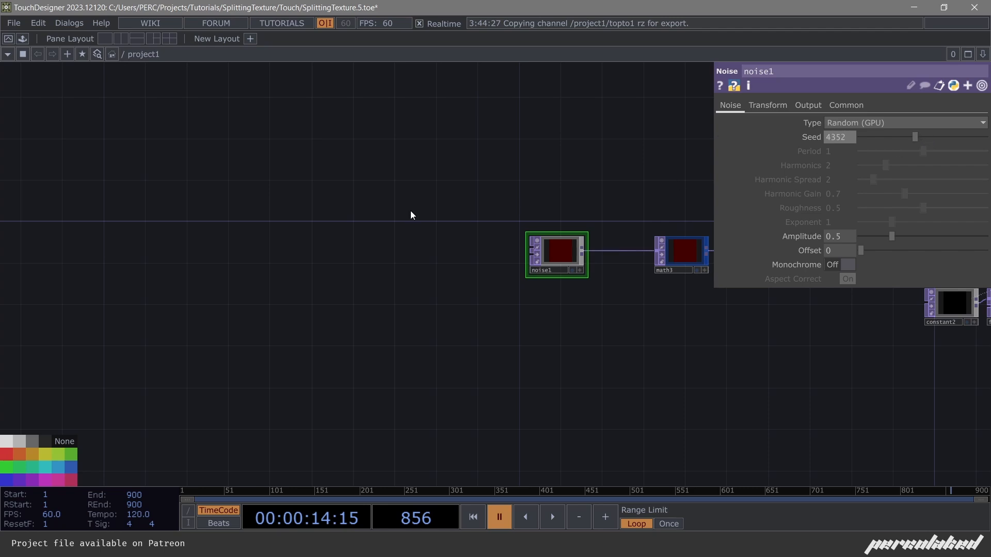
# Create a Constant TOP on empty network space before noise1.
pyautogui.doubleClick(241, 286)
pyautogui.click(511, 151)
pyautogui.doubleClick(261, 255)
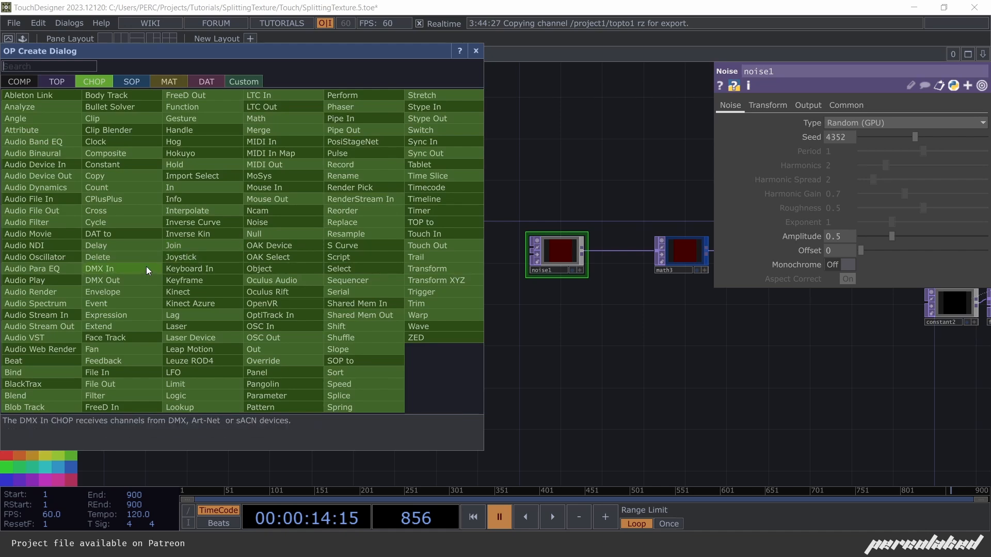
pyautogui.click(61, 83)
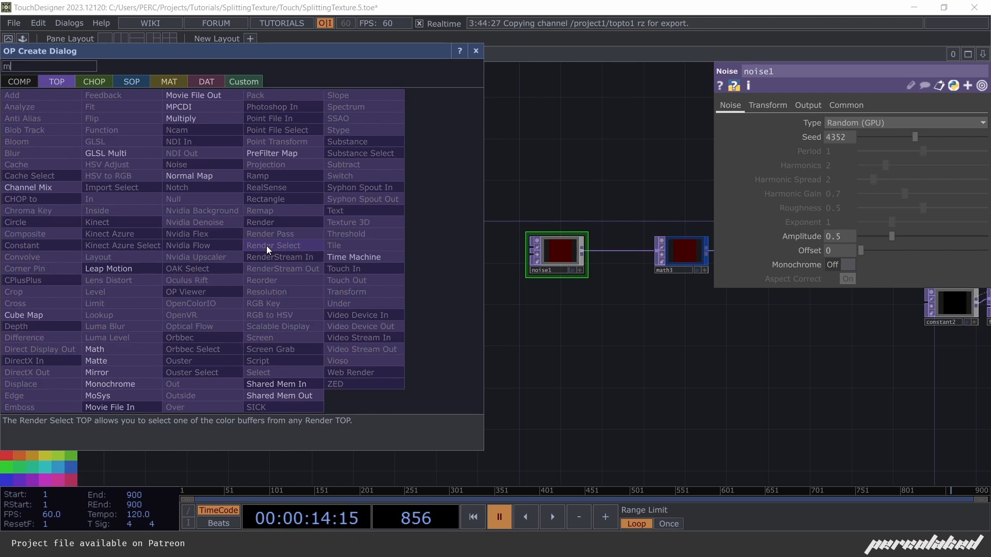
pyautogui.write('con')
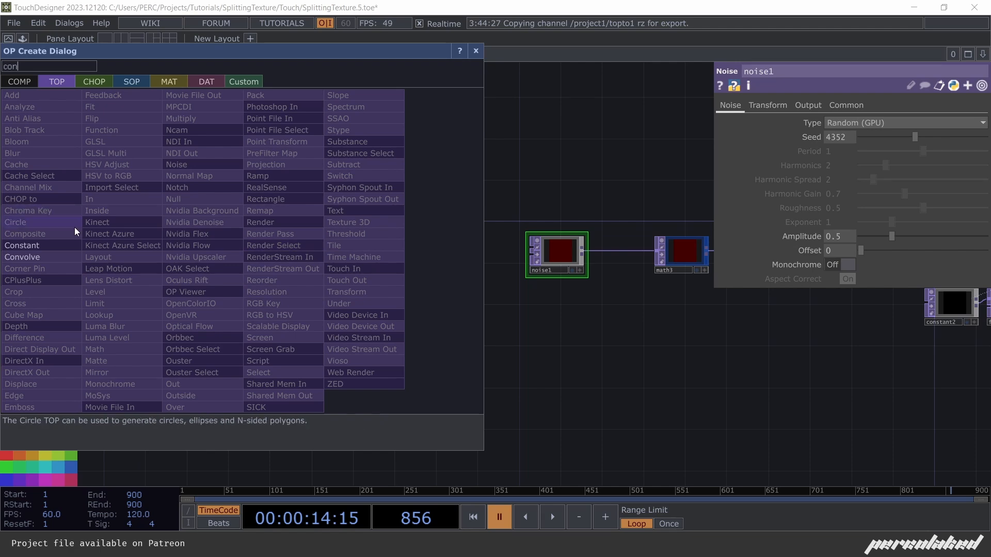
pyautogui.click(67, 245)
pyautogui.click(172, 244)
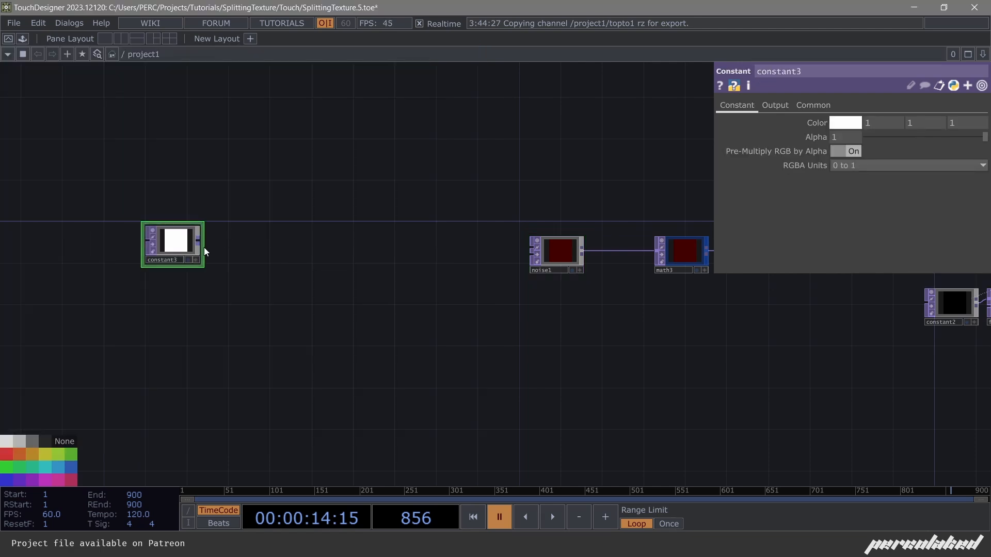
# Append a Math TOP to the output of constant3.
pyautogui.scroll(3, 200, 237)
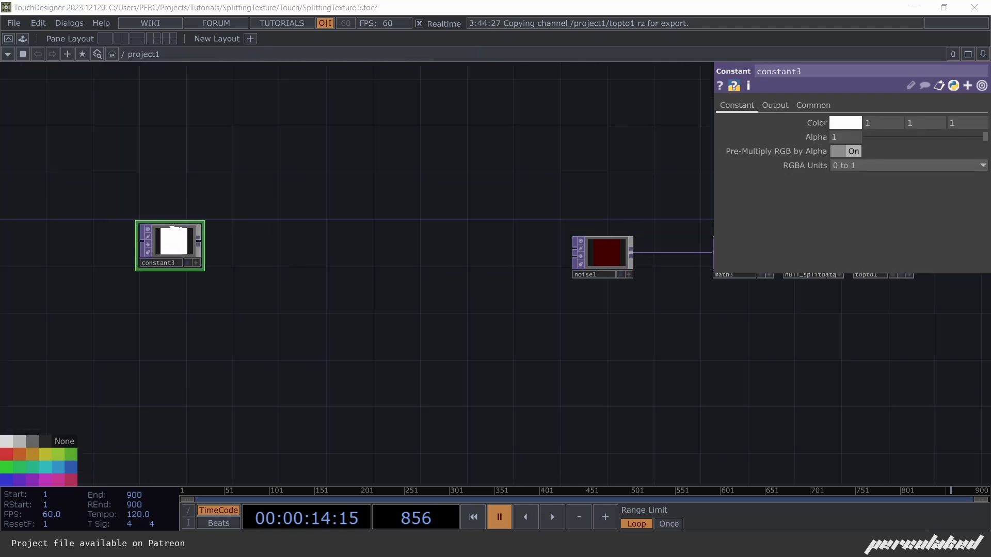
pyautogui.click(203, 240)
pyautogui.press('Tab')
pyautogui.write('mat')
pyautogui.press('Return')
pyautogui.click(249, 245)
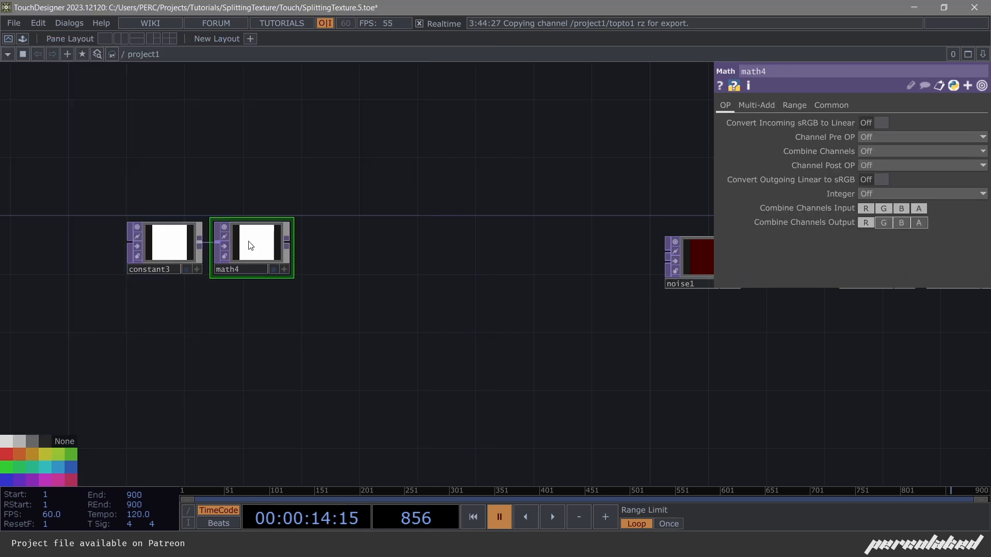
# Set constant3's resolution to 1 x 1 and its pixel format to 32-bit float (Mono).
pyautogui.click(198, 244)
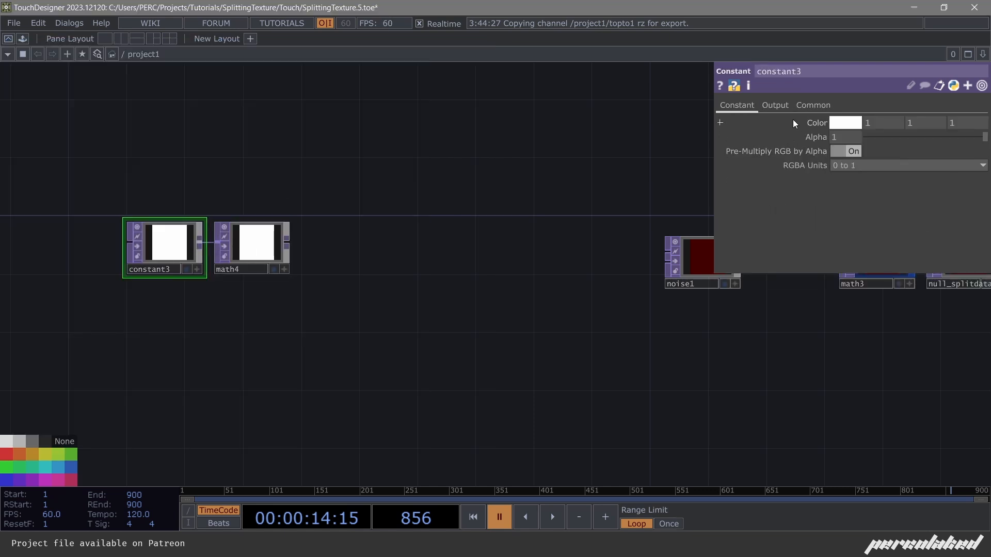
pyautogui.click(812, 106)
pyautogui.click(860, 136)
pyautogui.write('1')
pyautogui.click(919, 135)
pyautogui.write('1')
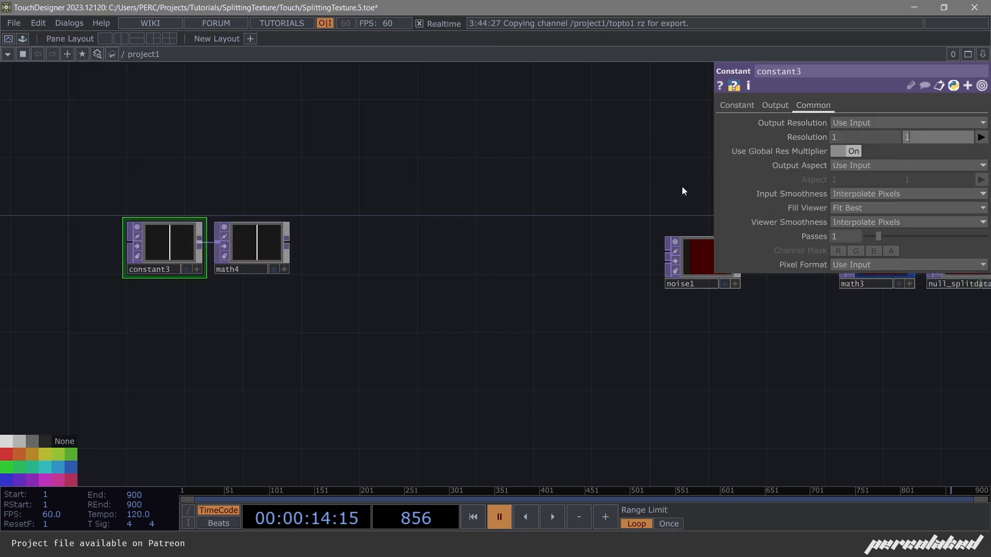
pyautogui.click(861, 264)
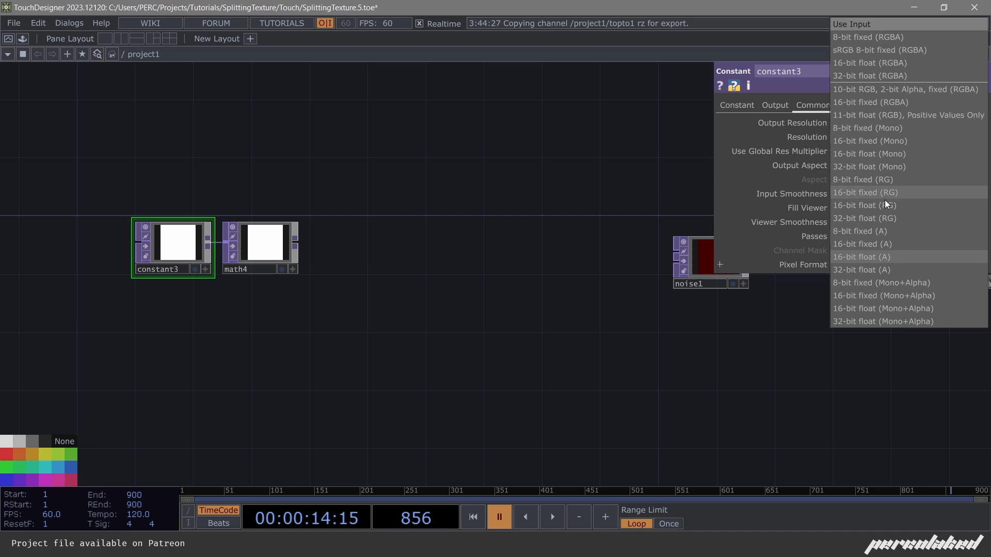
pyautogui.click(859, 166)
pyautogui.scroll(5, 261, 239)
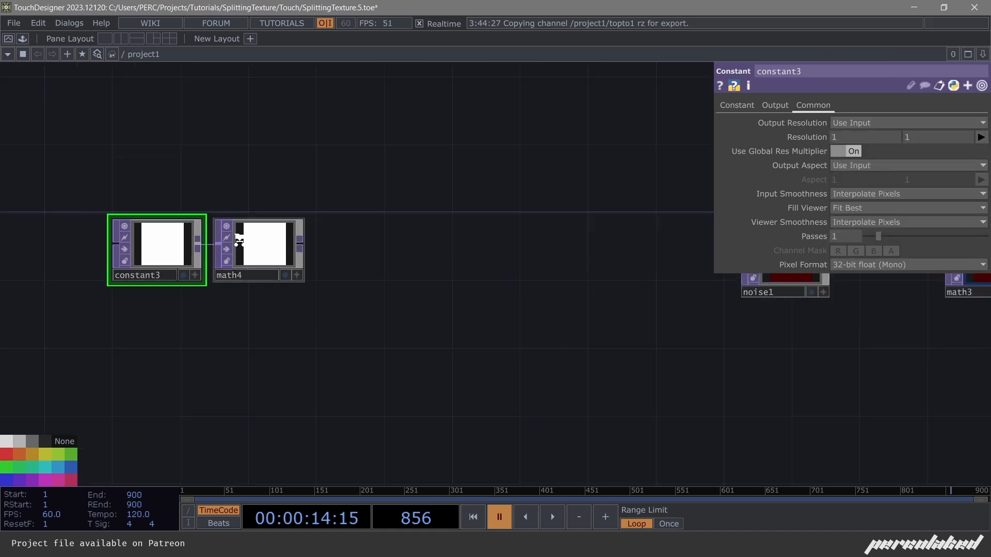
# Set the Multiply value of math4 to the expression 1/16.
pyautogui.click(258, 243)
pyautogui.click(760, 106)
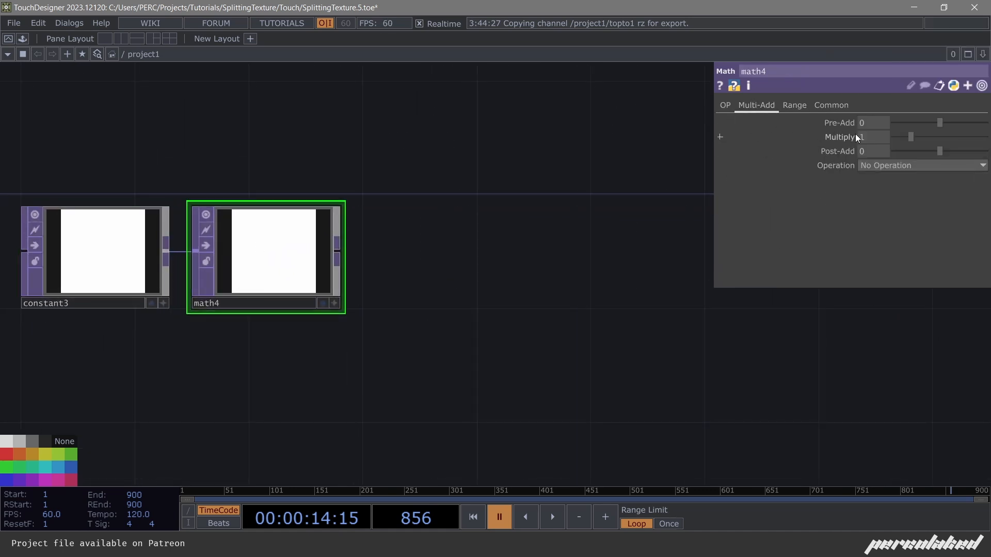
pyautogui.moveTo(856, 135)
pyautogui.mouseDown(button='middle')
pyautogui.moveTo(821, 129)
pyautogui.moveTo(874, 135)
pyautogui.mouseUp(button='middle')
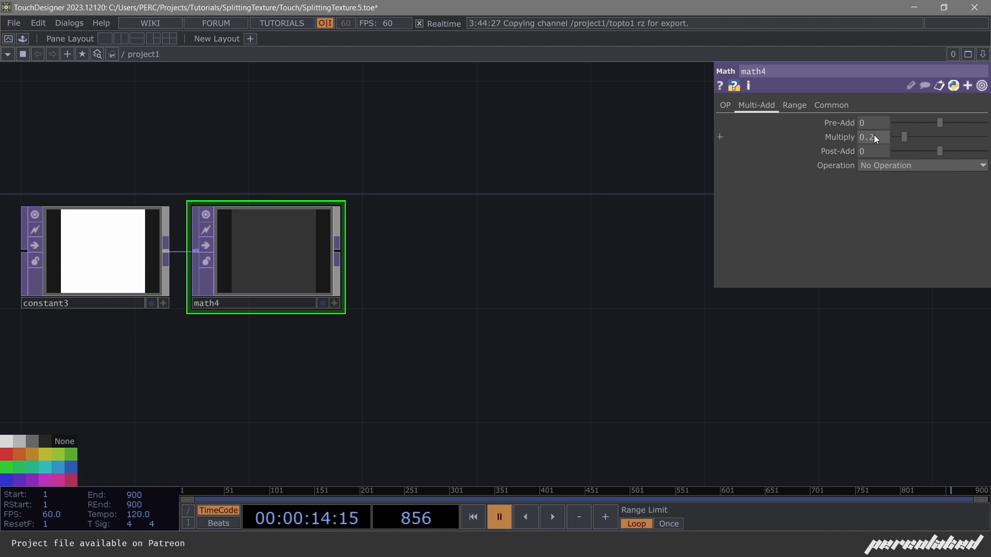
pyautogui.write('1/16')
pyautogui.press('Return')
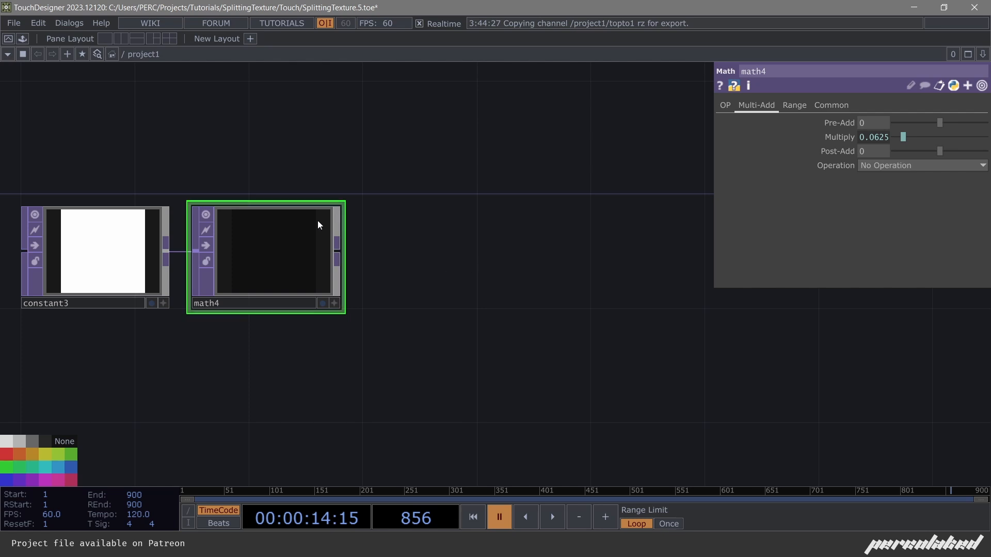
# Color the math4 node purple to mark it in the network.
pyautogui.moveTo(396, 252); pyautogui.dragTo(381, 290)
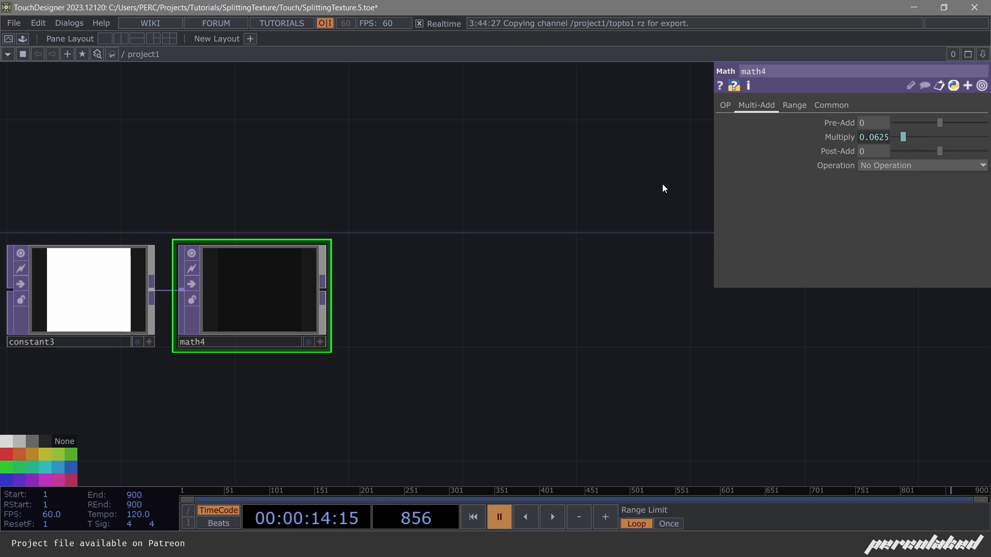
pyautogui.scroll(-5, 380, 212)
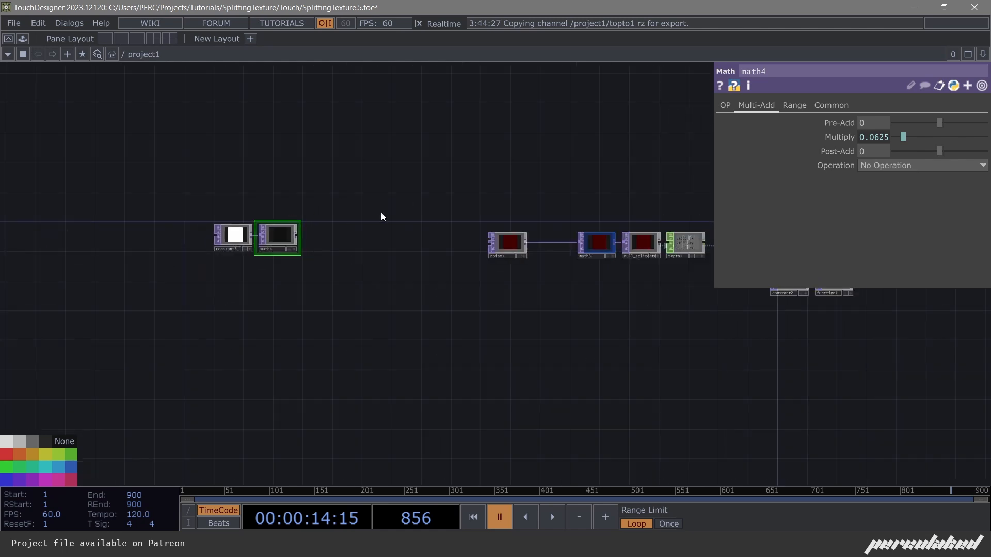
pyautogui.scroll(3, 260, 221)
pyautogui.scroll(3, 260, 220)
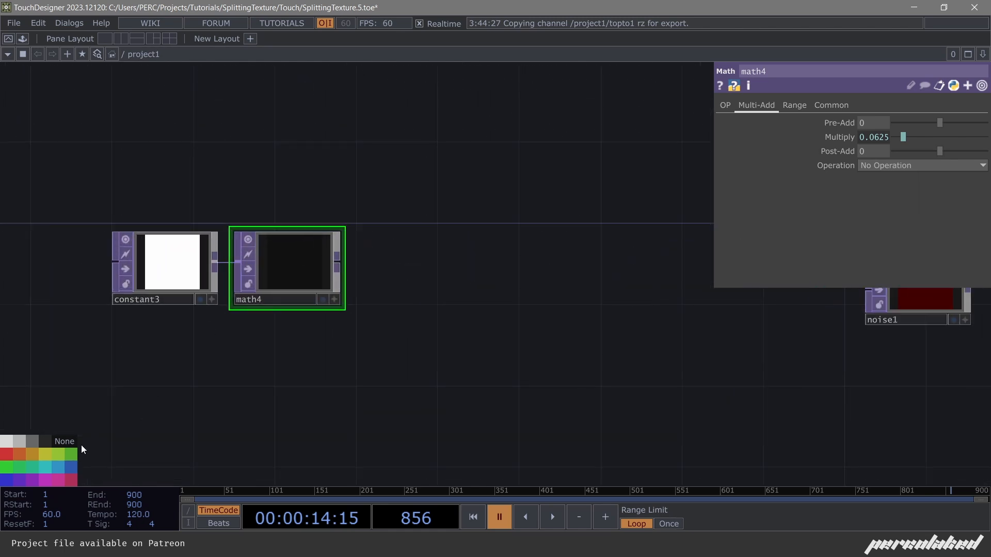
pyautogui.click(45, 480)
pyautogui.scroll(2, 252, 261)
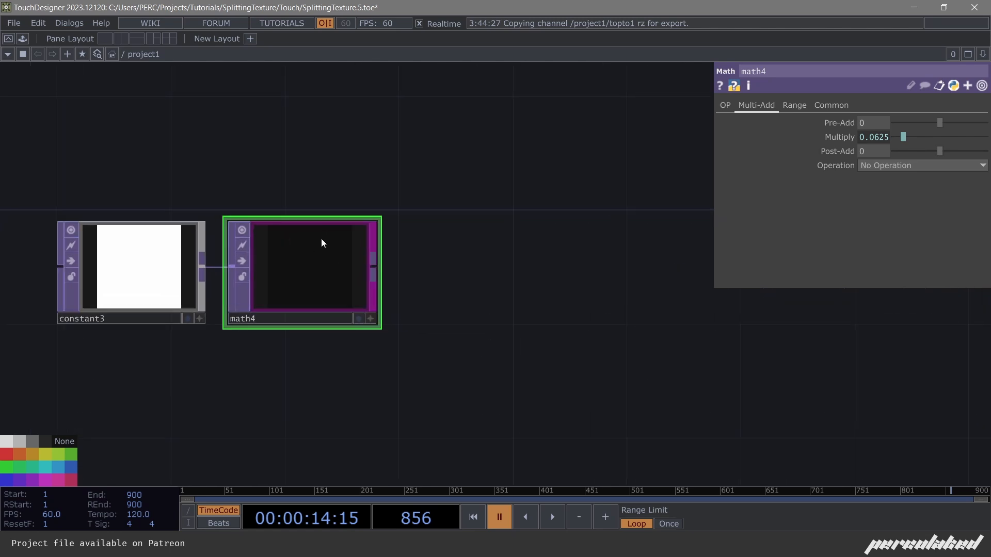
pyautogui.moveTo(322, 268)
pyautogui.mouseDown()
pyautogui.moveTo(324, 245)
pyautogui.moveTo(324, 263)
pyautogui.mouseUp()
pyautogui.moveTo(342, 216); pyautogui.dragTo(301, 304)
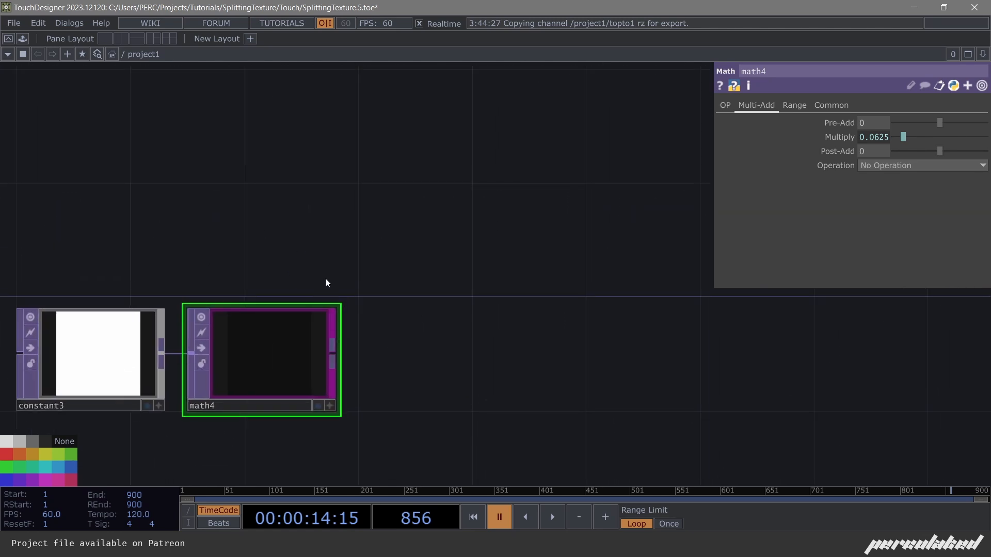
# Create a Feedback TOP after math4 and wire math4's output into it.
pyautogui.moveTo(302, 238); pyautogui.dragTo(270, 236)
pyautogui.press('Tab')
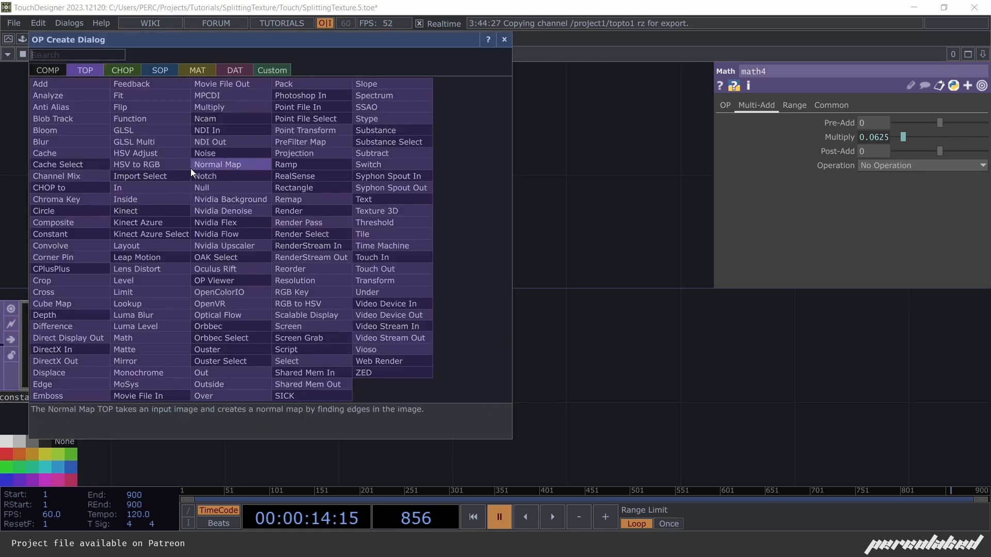
pyautogui.write('fee')
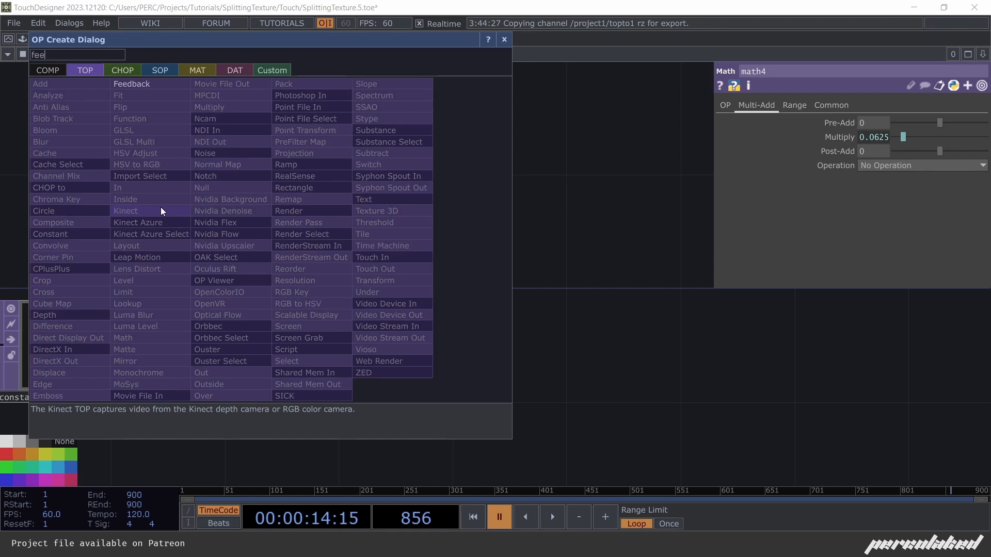
pyautogui.click(133, 85)
pyautogui.click(425, 230)
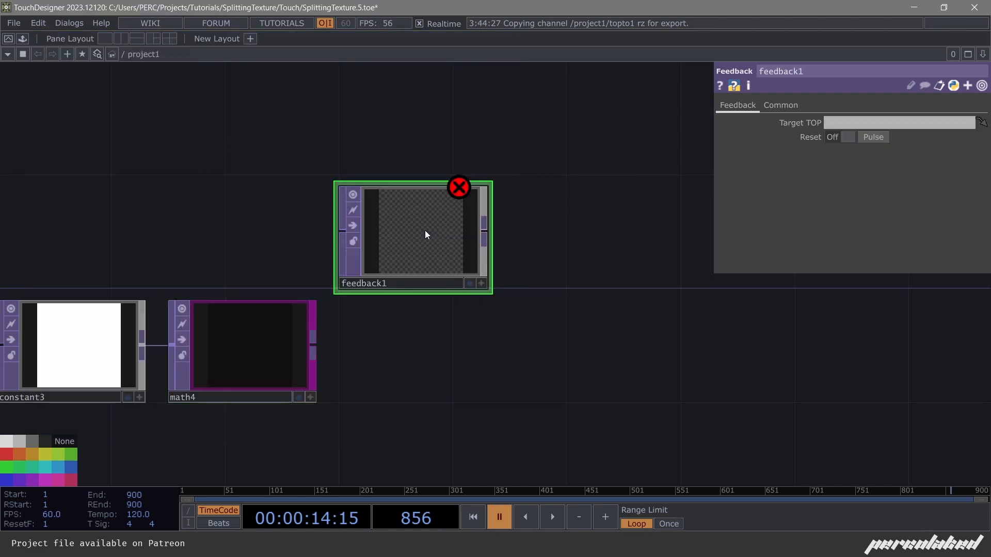
pyautogui.moveTo(313, 345); pyautogui.dragTo(341, 231)
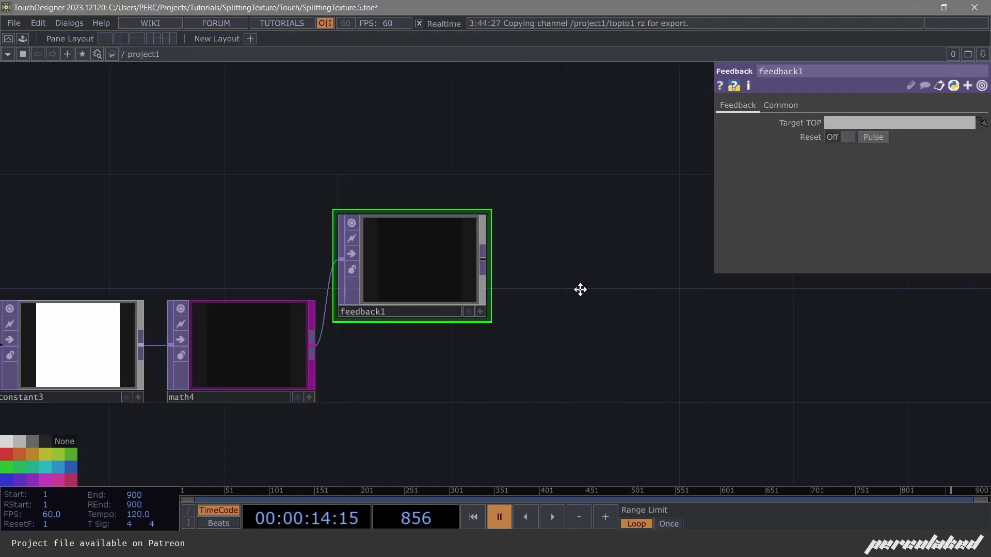
# Append an Add TOP to feedback1 and wire math4 into its second input.
pyautogui.moveTo(478, 231); pyautogui.dragTo(346, 221)
pyautogui.rightClick(354, 222)
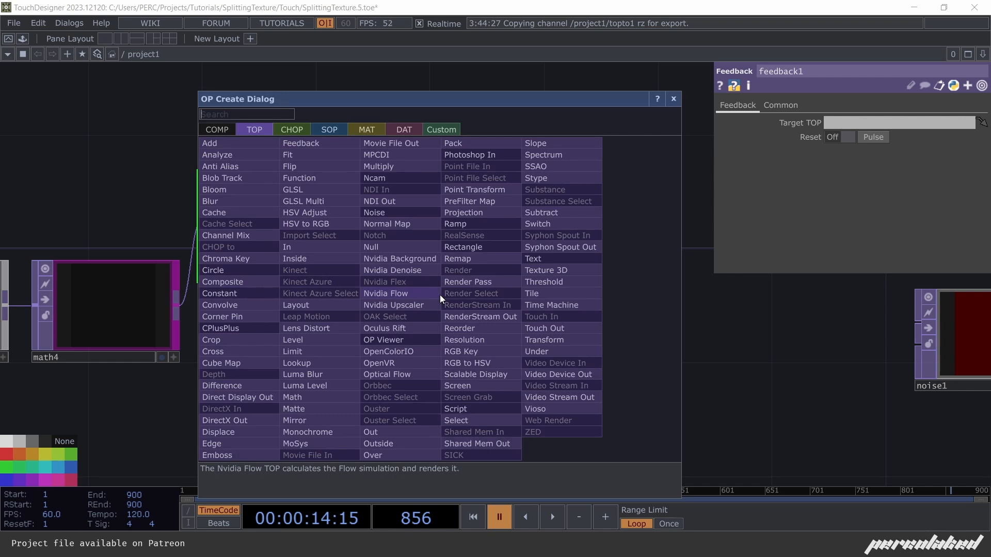
pyautogui.write('a')
pyautogui.click(239, 144)
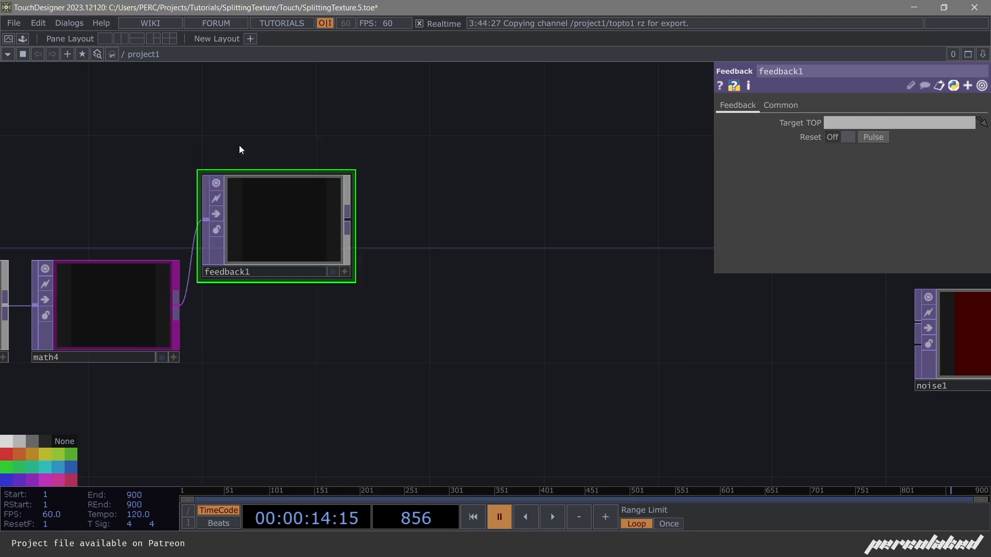
pyautogui.click(435, 320)
pyautogui.moveTo(175, 307); pyautogui.dragTo(355, 371)
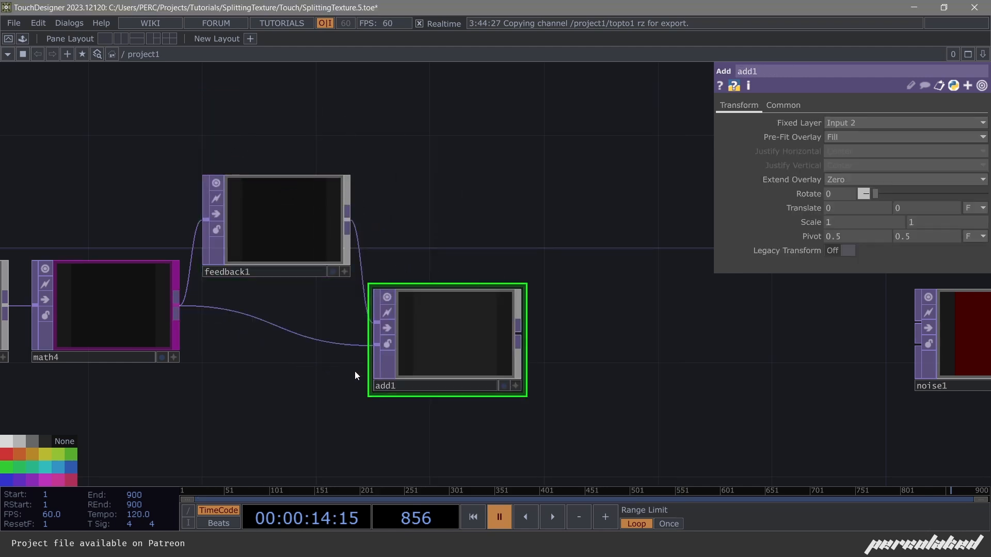
# Assign add1 as the Target TOP of feedback1 to close the loop.
pyautogui.scroll(-1, 460, 293)
pyautogui.moveTo(460, 294); pyautogui.dragTo(396, 241)
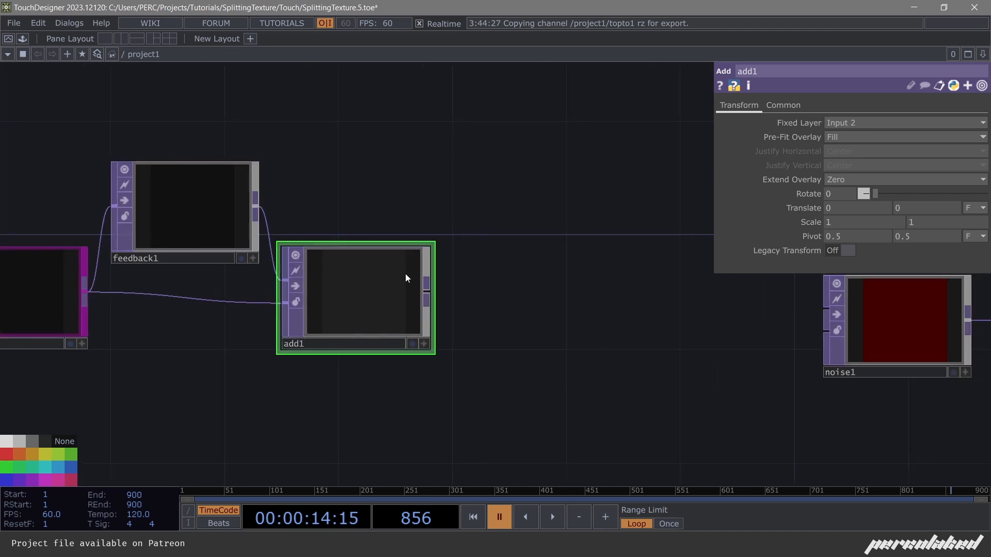
pyautogui.moveTo(369, 298); pyautogui.dragTo(251, 235)
pyautogui.moveTo(410, 201); pyautogui.dragTo(458, 227)
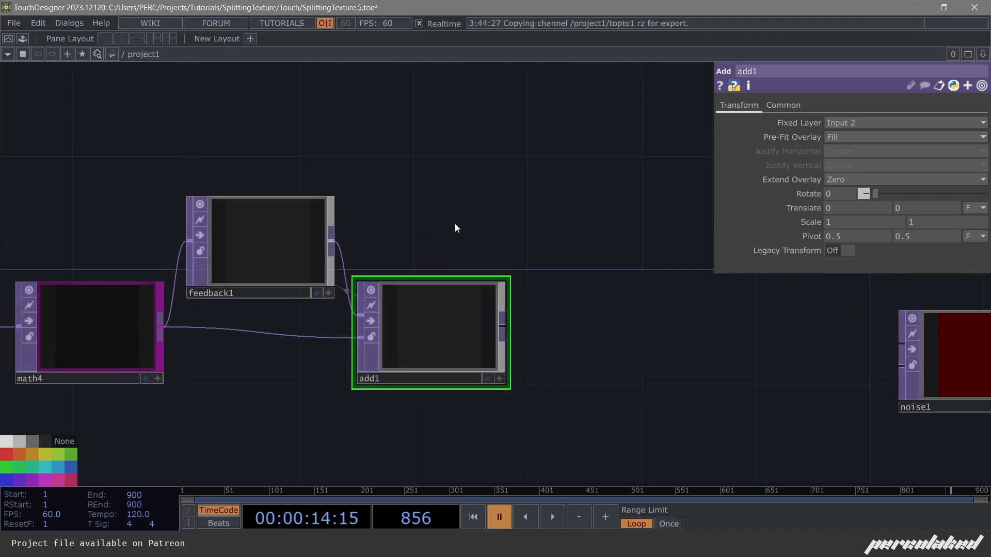
# Run the timeline in short bursts to check how the feedback loop accumulates in feedback1 and add1.
pyautogui.press('space')
pyautogui.press('space')
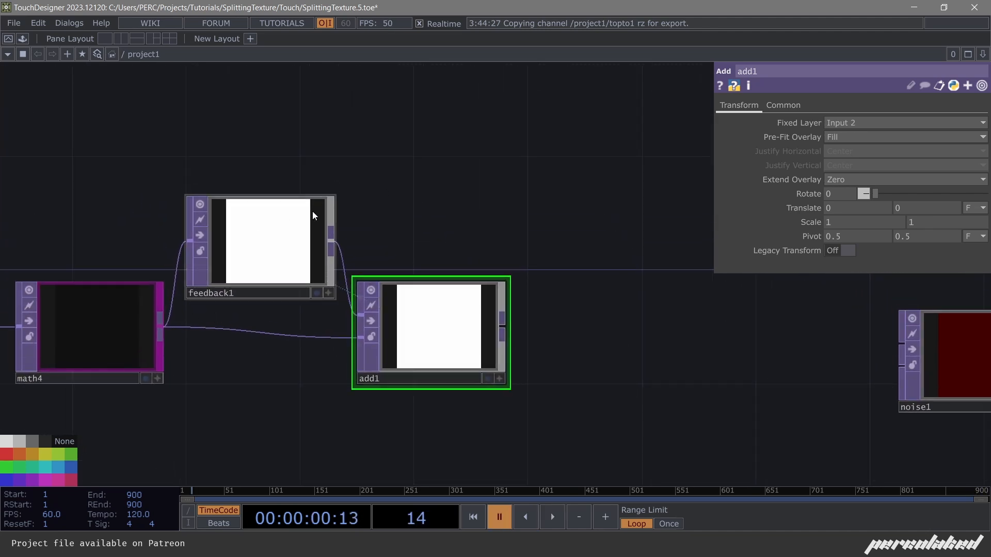
pyautogui.press('space')
pyautogui.press('space')
# Drive feedback1's Reset parameter with the reset channel of null_data.
pyautogui.moveTo(413, 219); pyautogui.dragTo(316, 247)
pyautogui.scroll(-2, 316, 246)
pyautogui.scroll(-3, 317, 247)
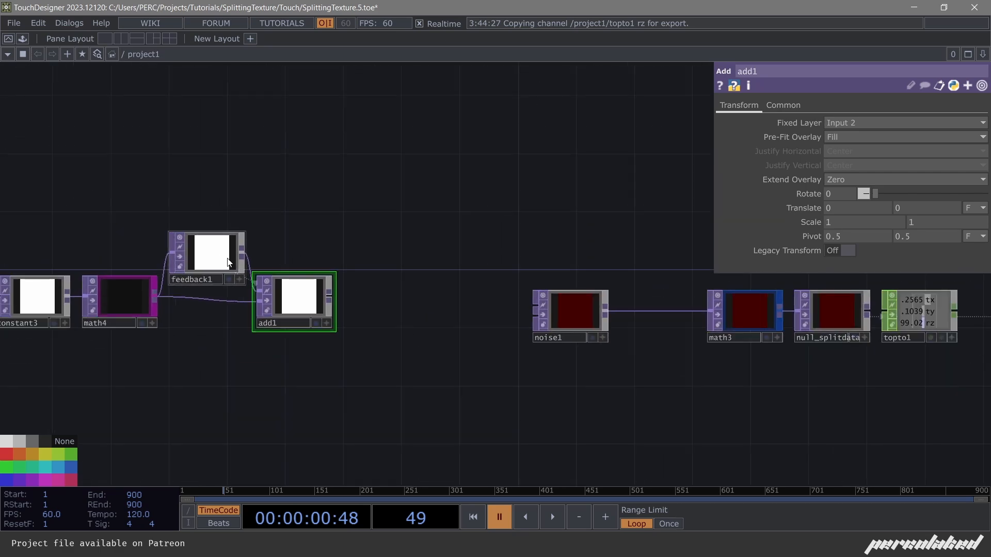
pyautogui.click(228, 261)
pyautogui.moveTo(256, 269); pyautogui.dragTo(78, 305)
pyautogui.moveTo(252, 263); pyautogui.dragTo(91, 301)
pyautogui.moveTo(464, 289); pyautogui.dragTo(280, 303)
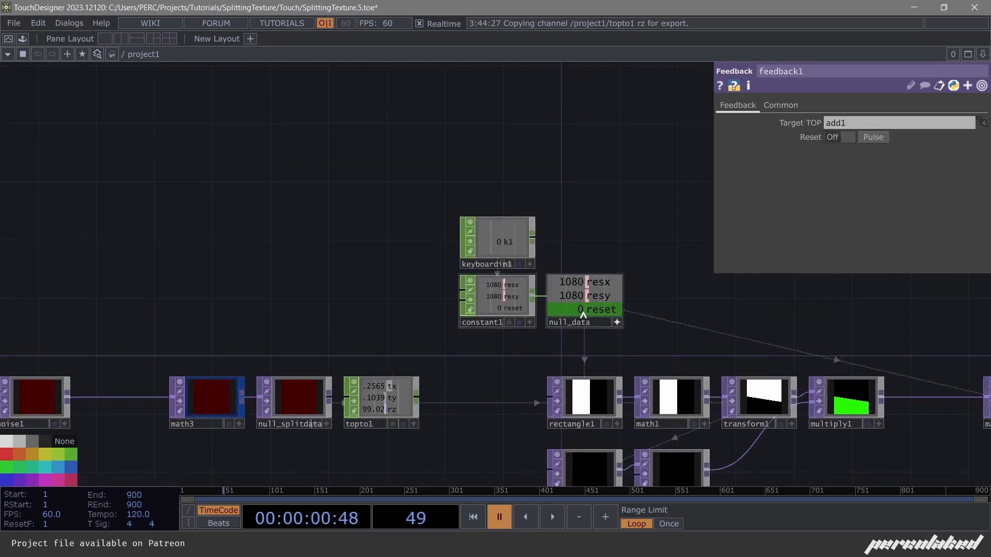
pyautogui.moveTo(581, 311); pyautogui.dragTo(849, 139)
pyautogui.click(848, 136)
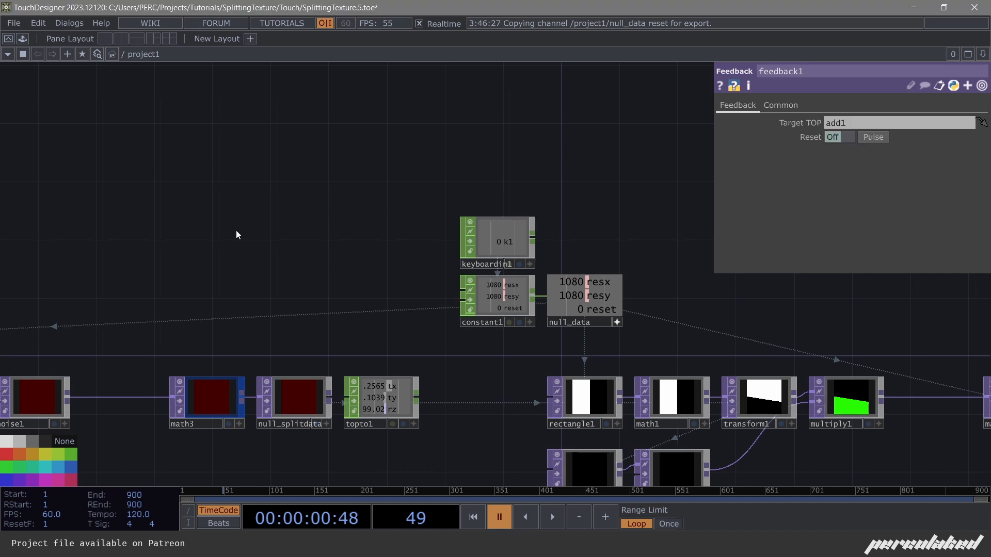
# Trigger the keyboard reset to restart the feedback loop.
pyautogui.moveTo(11, 256); pyautogui.dragTo(410, 222)
pyautogui.moveTo(253, 238); pyautogui.dragTo(409, 223)
pyautogui.press('1')
# Move the constant3, math4, feedback1 and add1 nodes together up and farther away from noise1.
pyautogui.moveTo(366, 278); pyautogui.dragTo(480, 232)
pyautogui.moveTo(442, 348); pyautogui.dragTo(113, 240, button='right')
pyautogui.moveTo(443, 288); pyautogui.dragTo(342, 258)
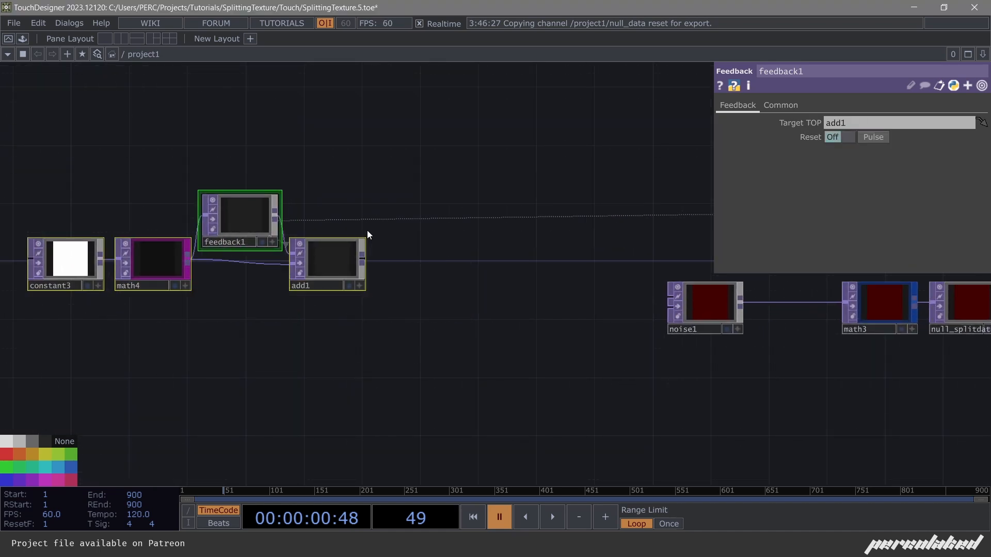
pyautogui.scroll(6, 330, 238)
pyautogui.click(235, 198)
pyautogui.scroll(-1, 309, 212)
pyautogui.scroll(-3, 309, 212)
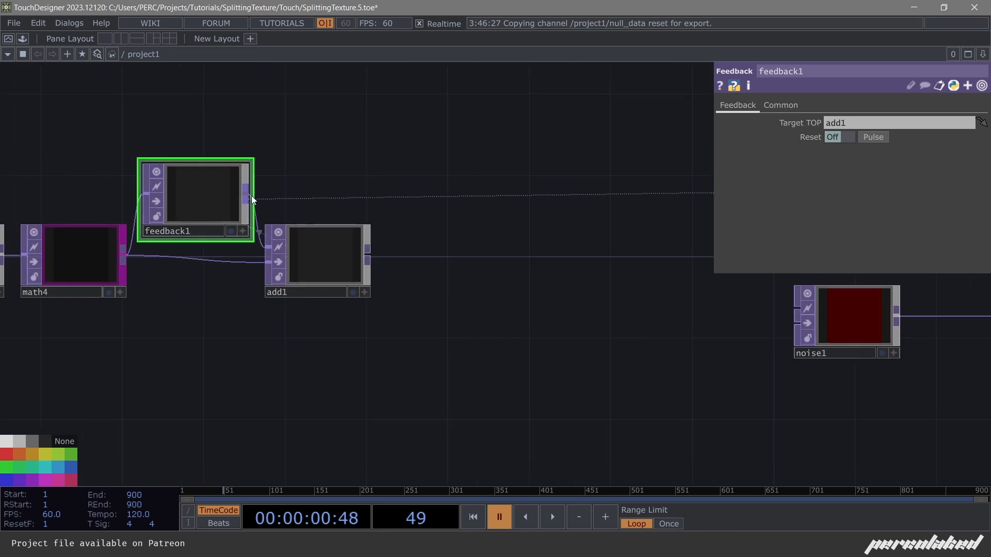
# Append a Threshold TOP to the output of add1 and place it above and beyond add1.
pyautogui.click(364, 257)
pyautogui.click(432, 178)
pyautogui.write('thre')
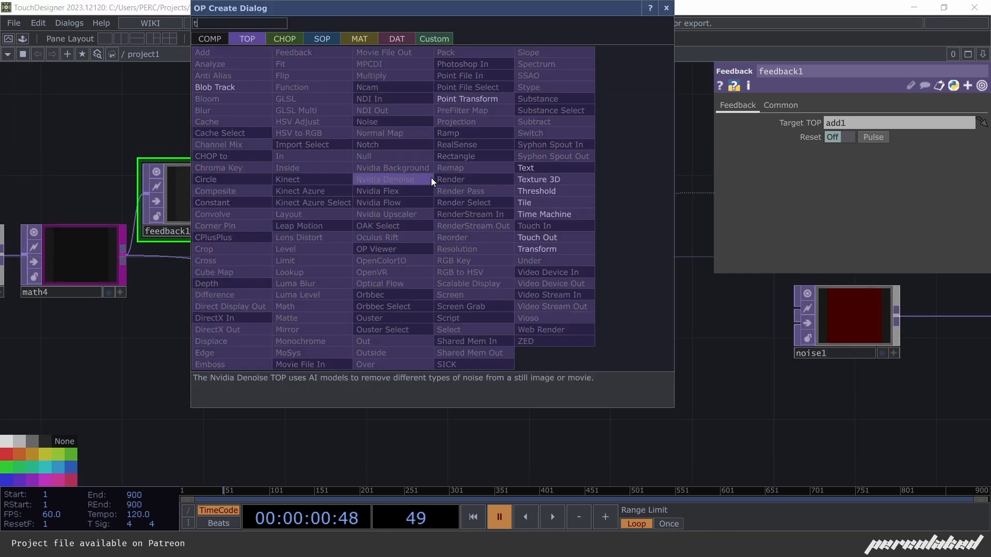
pyautogui.press('Return')
pyautogui.click(441, 175)
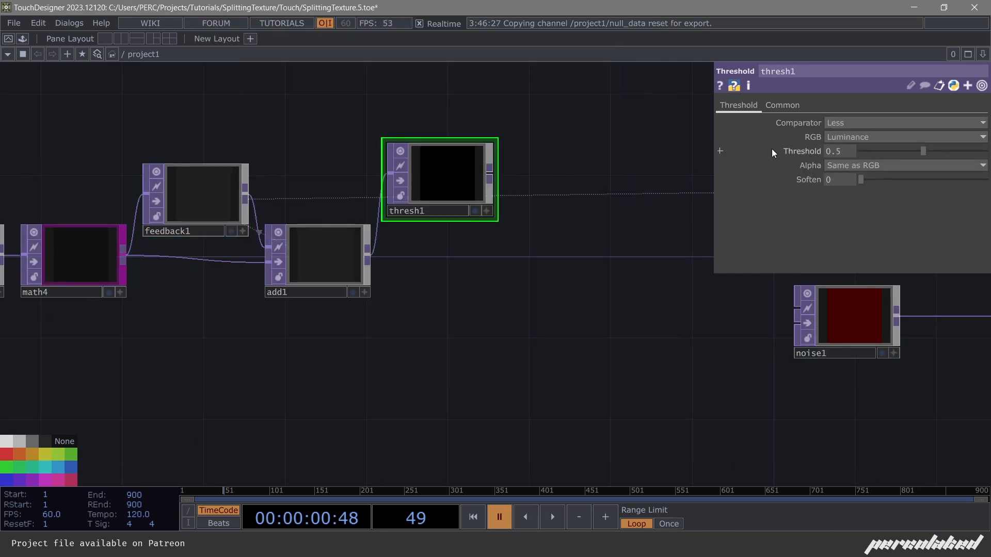
# Set thresh1's Comparator to Less or Equal and its Threshold to 1.
pyautogui.click(849, 123)
pyautogui.click(857, 162)
pyautogui.moveTo(911, 153); pyautogui.dragTo(984, 151)
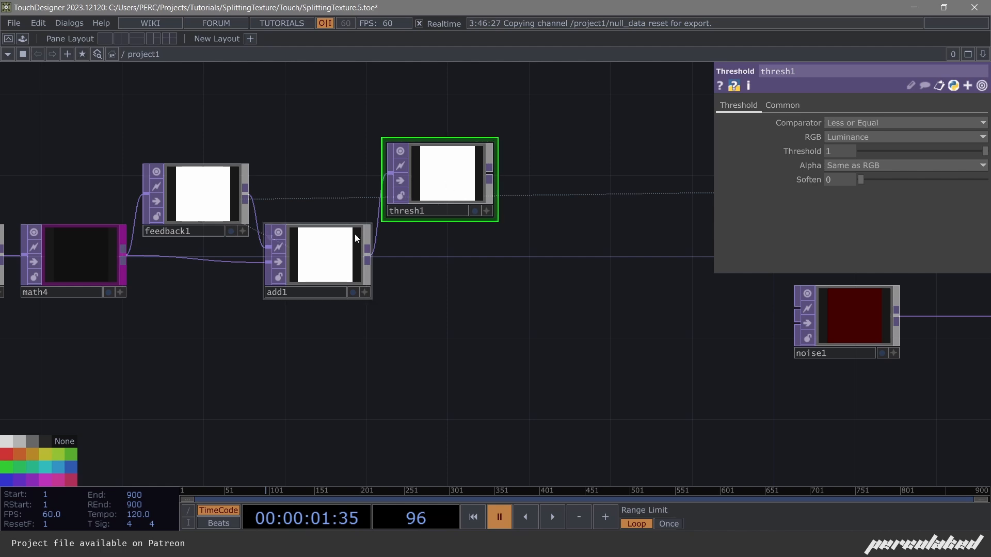
# Add a Subtract TOP after add1 and connect thresh1 to its second input.
pyautogui.press('Tab')
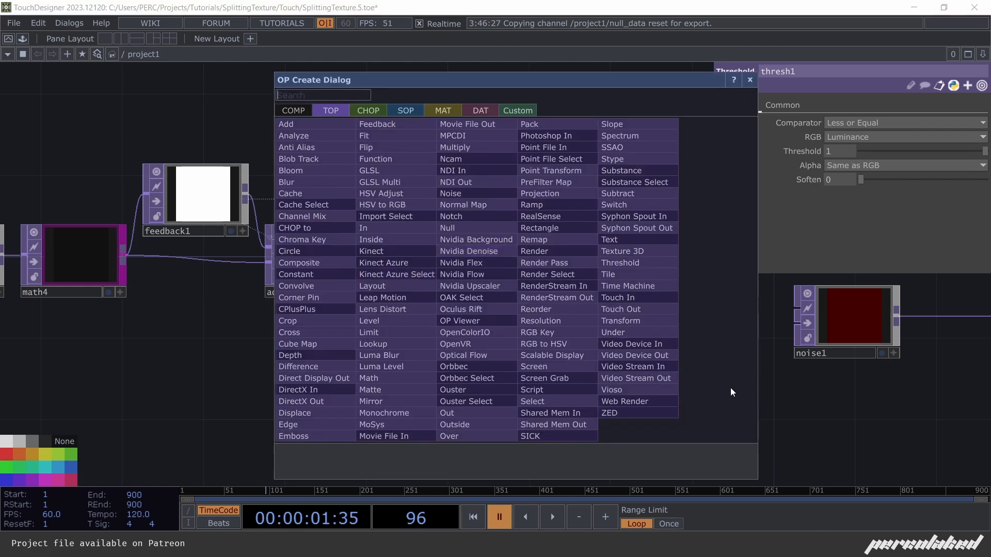
pyautogui.press('Escape')
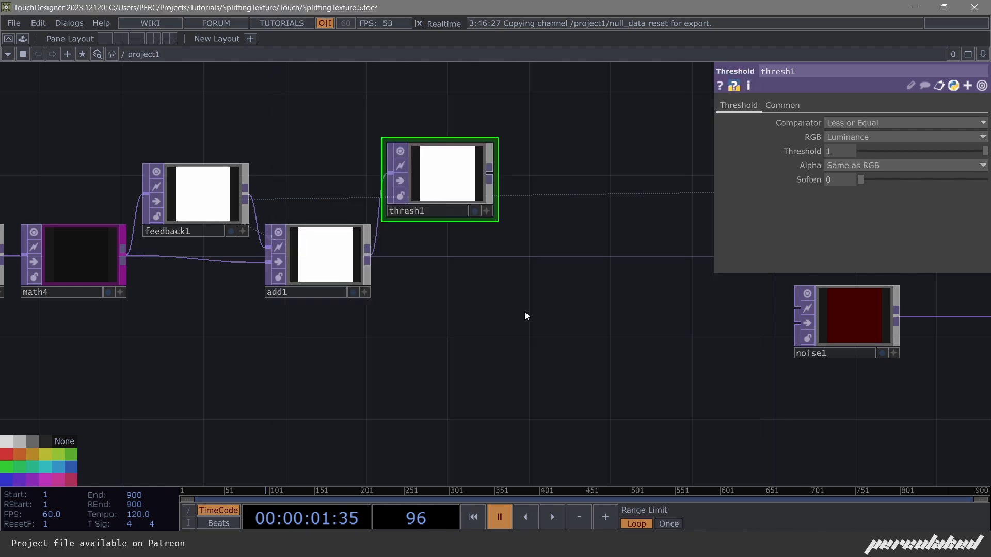
pyautogui.click(367, 255)
pyautogui.click(487, 274)
pyautogui.write('su')
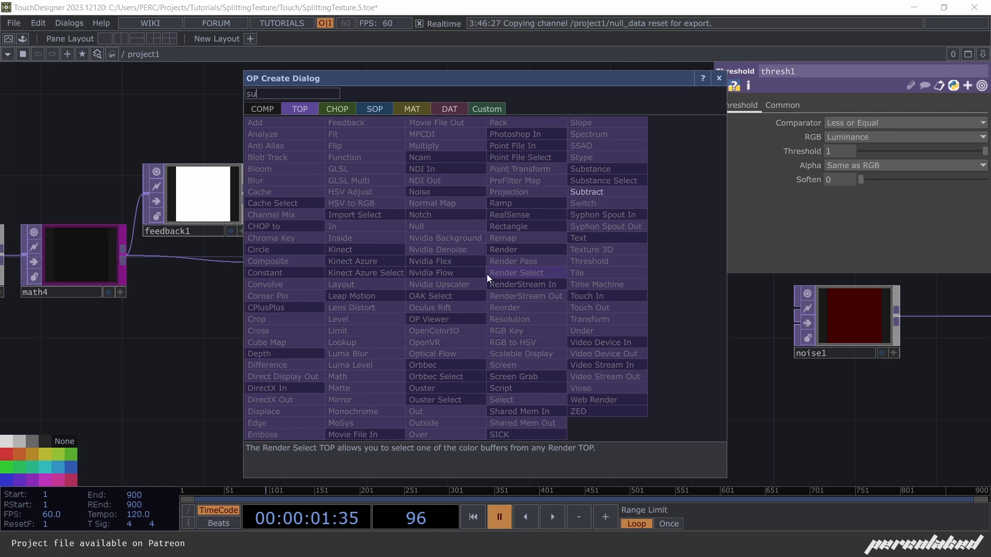
pyautogui.click(582, 198)
pyautogui.click(524, 268)
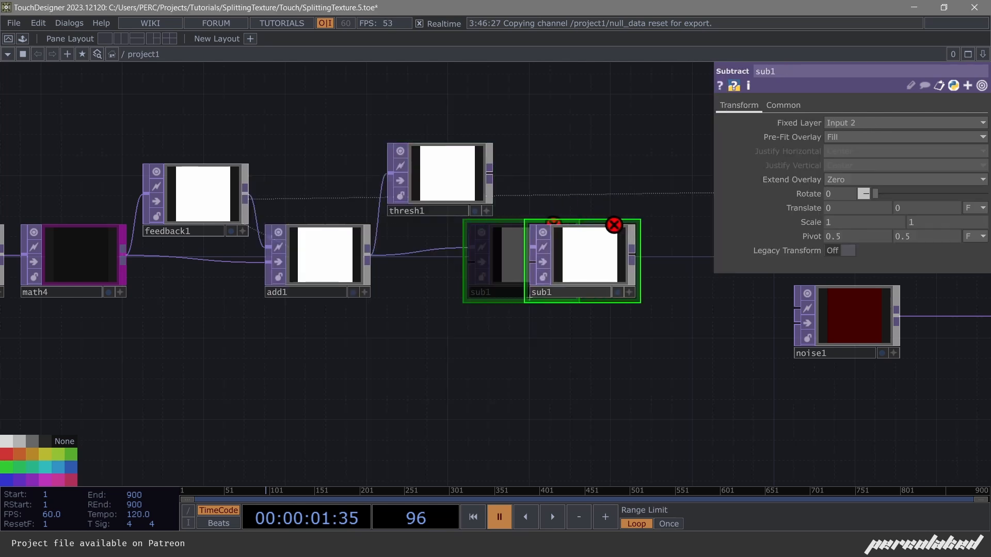
pyautogui.moveTo(496, 182); pyautogui.dragTo(584, 330)
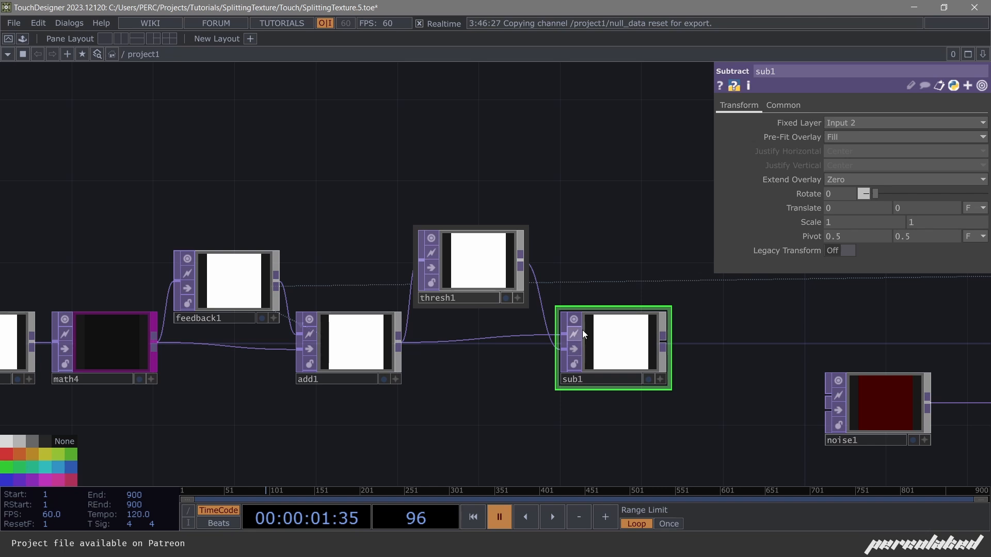
# Make sub1 the Target TOP of feedback1 while the timeline plays, and pause playback once the loop has run.
pyautogui.moveTo(554, 252); pyautogui.dragTo(479, 238)
pyautogui.press('space')
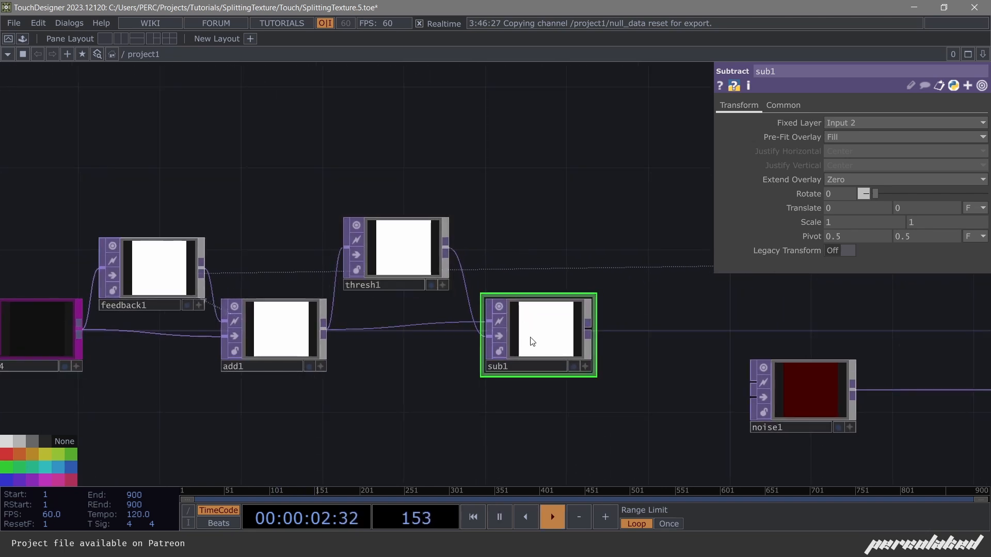
pyautogui.moveTo(550, 336); pyautogui.dragTo(164, 273)
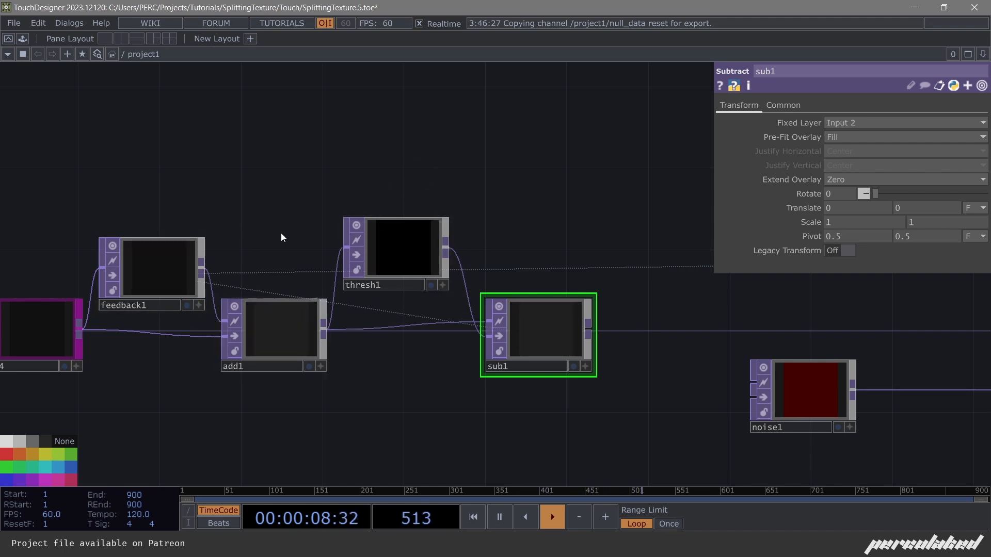
pyautogui.press('space')
# Add a TOP to CHOP below thresh1 and assign thresh1 as its source TOP.
pyautogui.moveTo(379, 343); pyautogui.dragTo(372, 294)
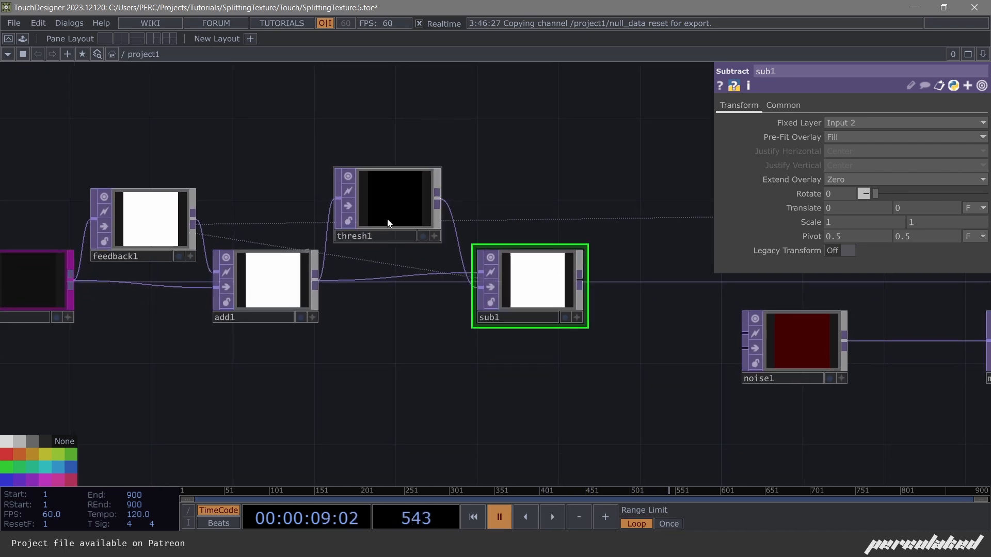
pyautogui.press('Tab')
pyautogui.click(247, 163)
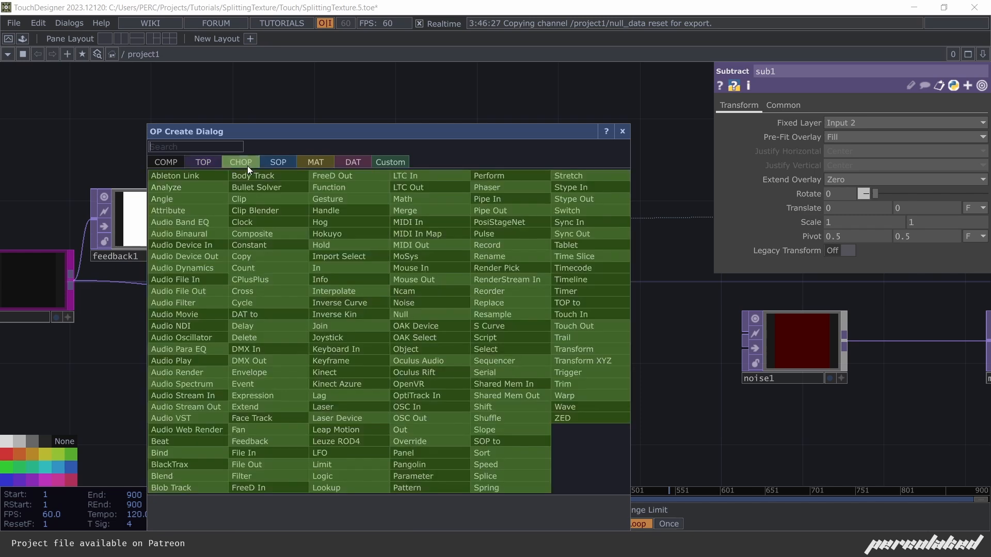
pyautogui.write('t')
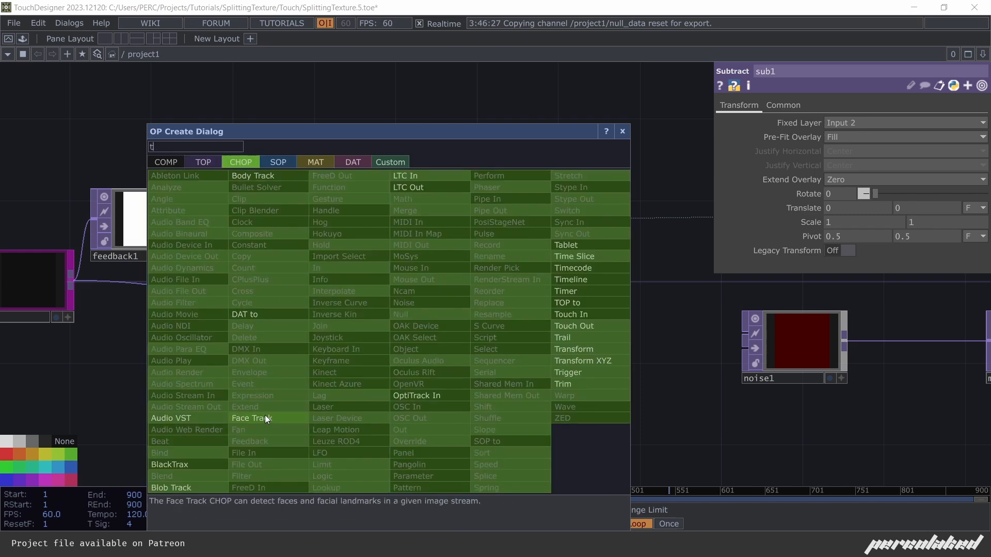
pyautogui.click(575, 304)
pyautogui.click(388, 325)
pyautogui.moveTo(379, 213); pyautogui.dragTo(399, 363)
# Run and pause the timeline to check the channel values coming out of topto2.
pyautogui.press('space')
pyautogui.moveTo(380, 200); pyautogui.dragTo(391, 195, button='middle')
pyautogui.press('space')
pyautogui.moveTo(349, 236); pyautogui.dragTo(356, 268, button='middle')
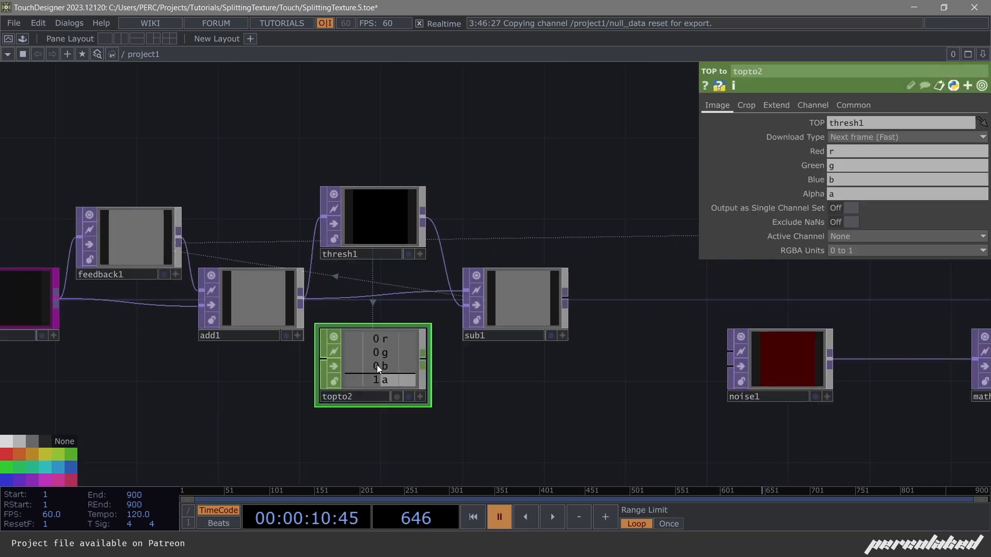
pyautogui.scroll(5, 377, 364)
pyautogui.press('space')
pyautogui.scroll(-5, 382, 340)
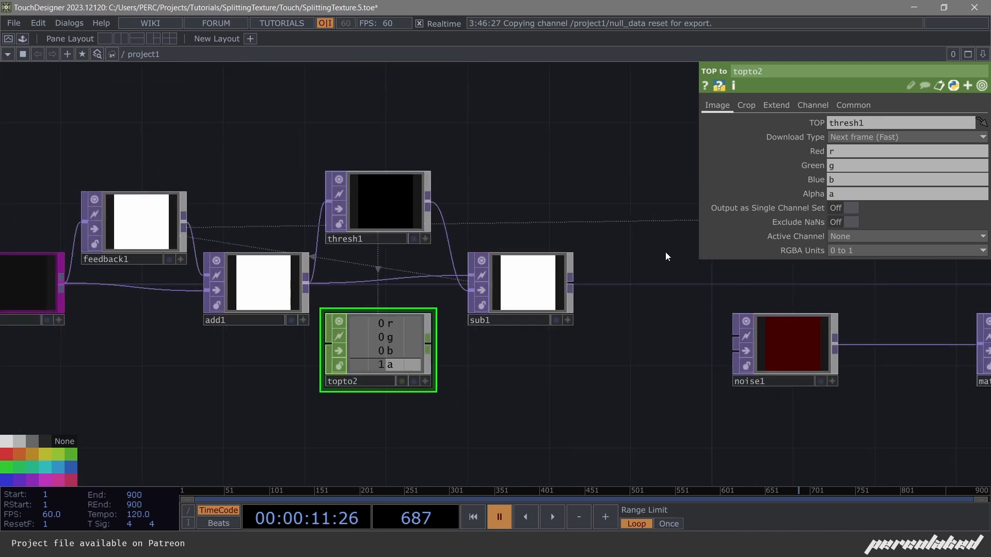
# Set topto2's Download Type to Immediate (Slow), name its Red channel splittrigger, and clear the Green, Blue and Alpha channel names.
pyautogui.click(890, 137)
pyautogui.click(854, 150)
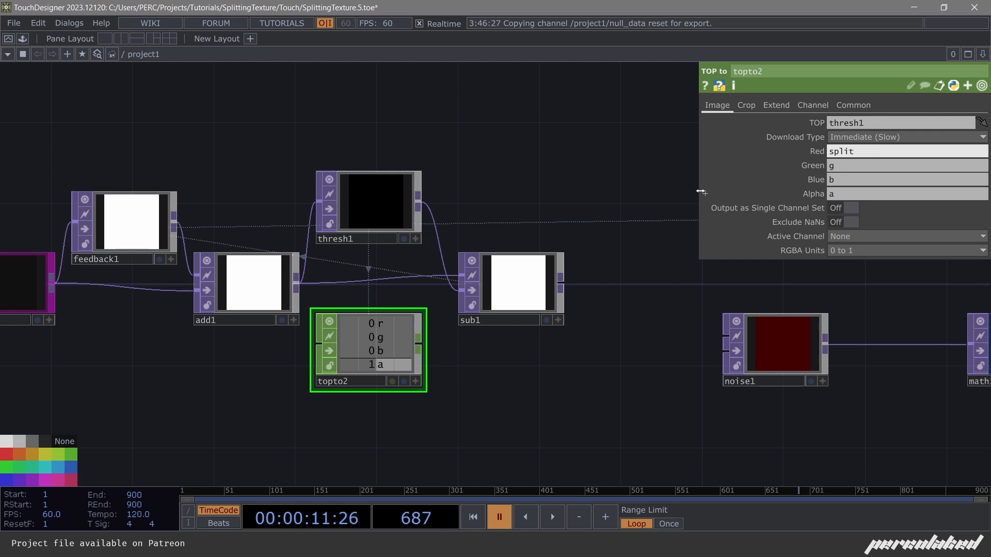
pyautogui.write('splittrigger')
pyautogui.press('Tab')
pyautogui.press('BackSpace')
pyautogui.press('Tab')
pyautogui.press('BackSpace')
pyautogui.press('Tab')
pyautogui.press('BackSpace')
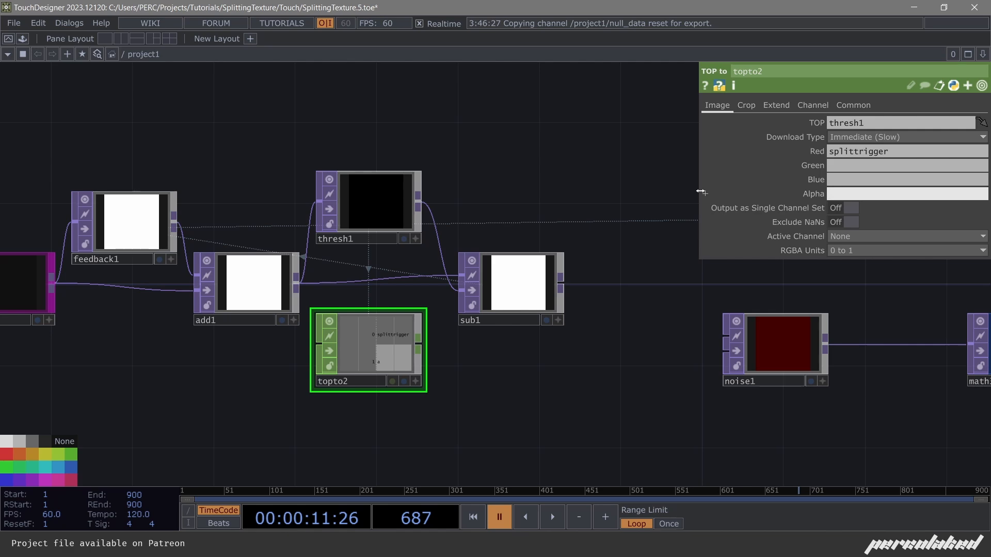
pyautogui.moveTo(543, 202); pyautogui.dragTo(542, 250)
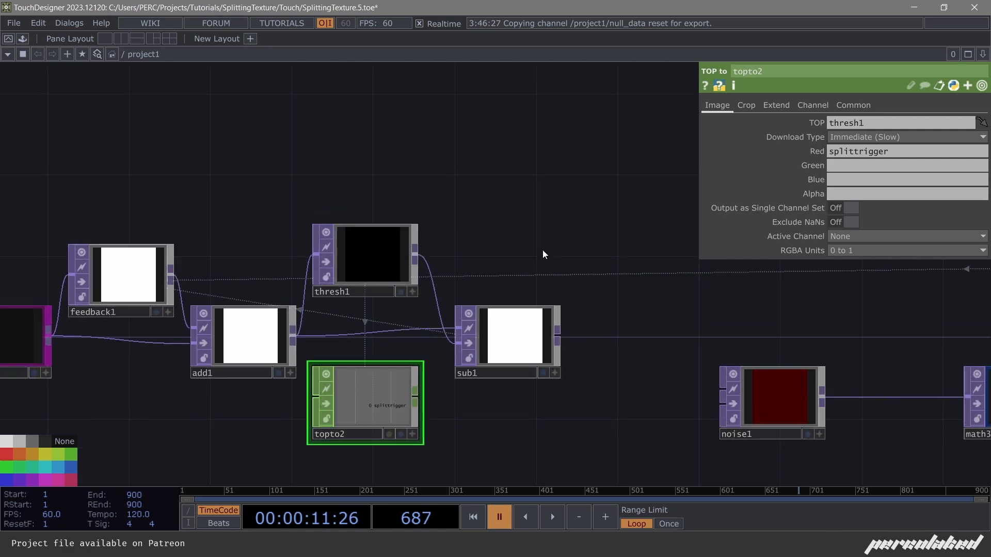
# Move the counter nodes from constant3 through sub1, including thresh1 and topto2, together farther away from noise1.
pyautogui.moveTo(529, 237); pyautogui.dragTo(527, 277, button='middle')
pyautogui.moveTo(560, 375); pyautogui.dragTo(225, 249, button='right')
pyautogui.moveTo(441, 262); pyautogui.dragTo(358, 283)
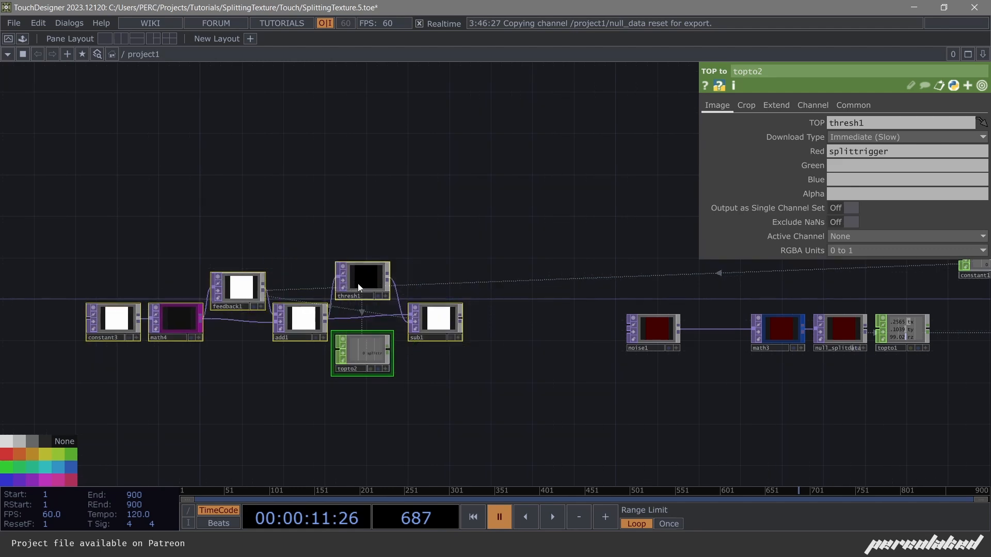
# Set noise1's Seed to 4301.
pyautogui.click(645, 329)
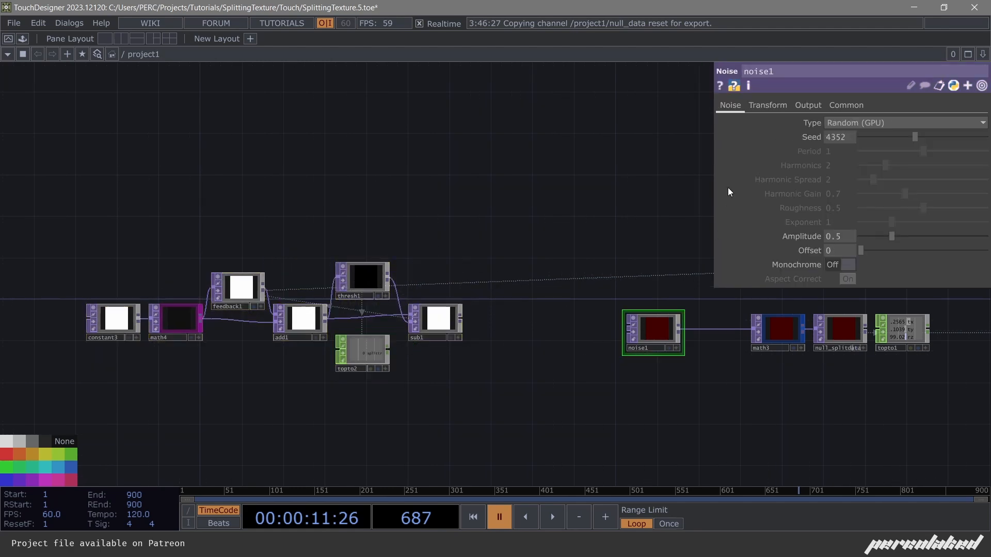
pyautogui.moveTo(914, 137); pyautogui.dragTo(914, 138)
# Add a new Constant TOP in the empty area above feedback1 and thresh1.
pyautogui.scroll(4, 261, 248)
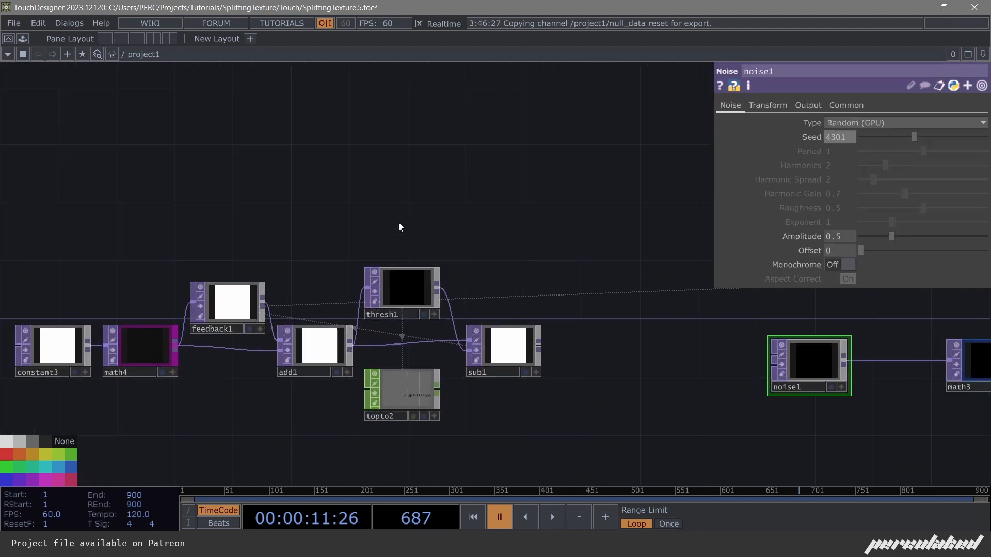
pyautogui.press('Tab')
pyautogui.write('c')
pyautogui.click(156, 38)
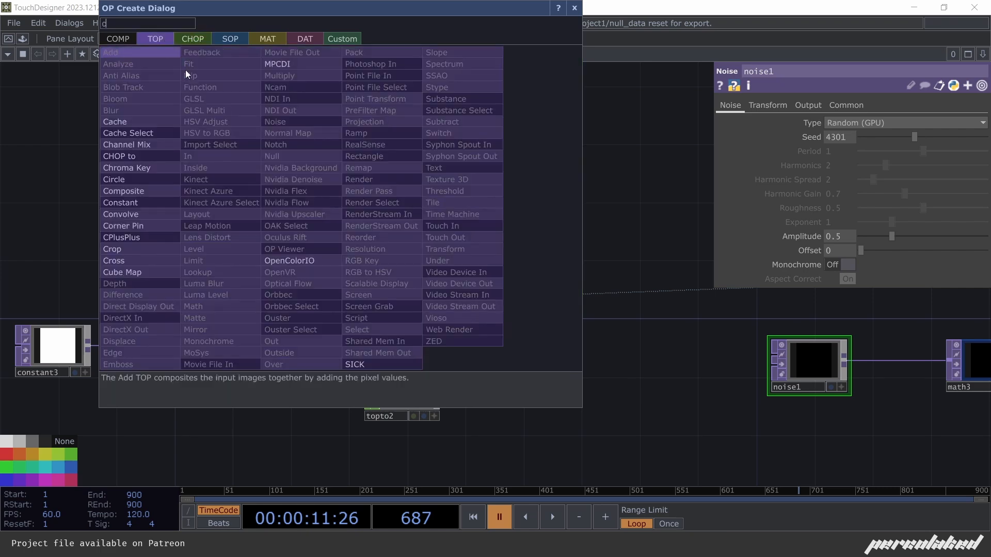
pyautogui.click(135, 191)
pyautogui.click(325, 208)
pyautogui.moveTo(325, 208); pyautogui.dragTo(306, 168)
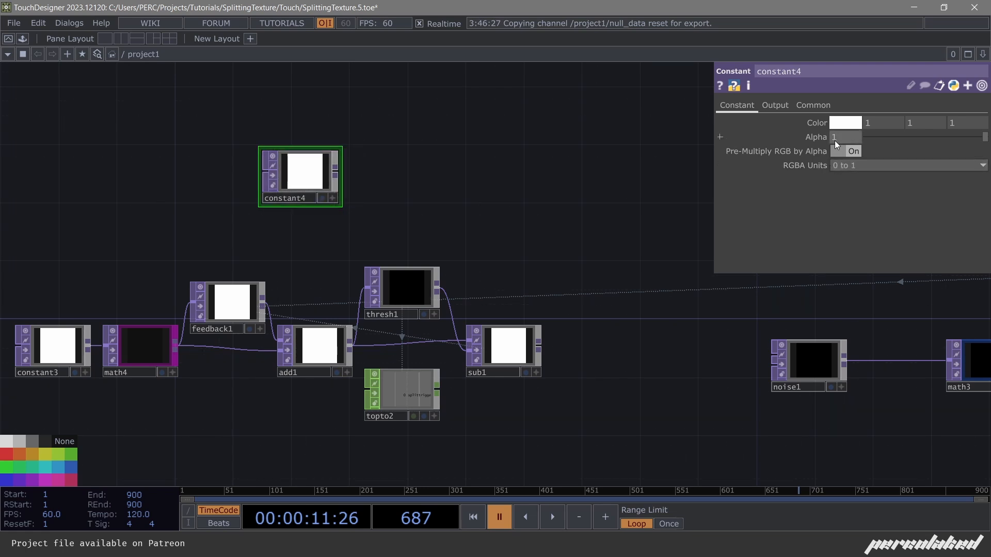
# Set constant4's resolution to 1 x 1 and its Pixel Format to 32-bit float (Mono).
pyautogui.click(782, 105)
pyautogui.click(805, 107)
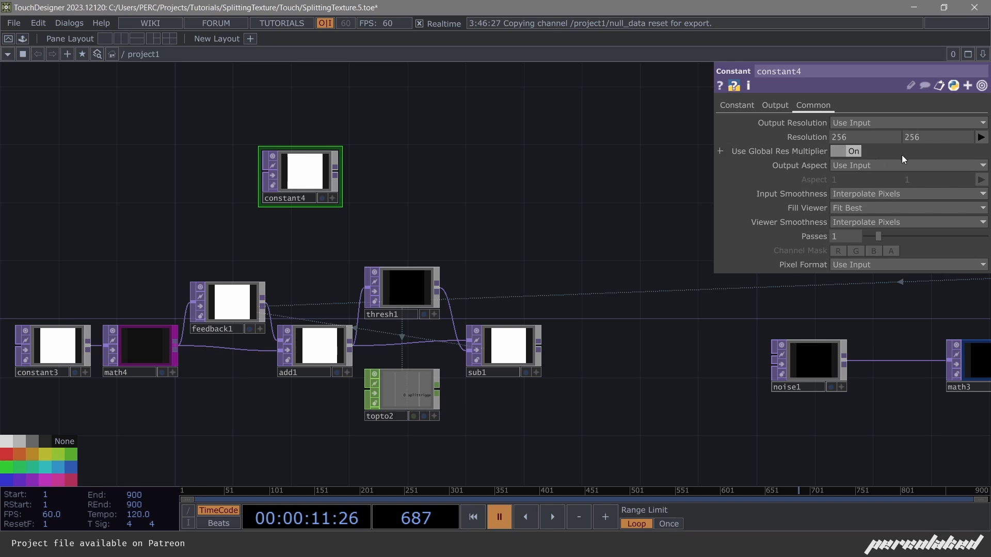
pyautogui.click(890, 139)
pyautogui.write('1')
pyautogui.click(937, 140)
pyautogui.write('1')
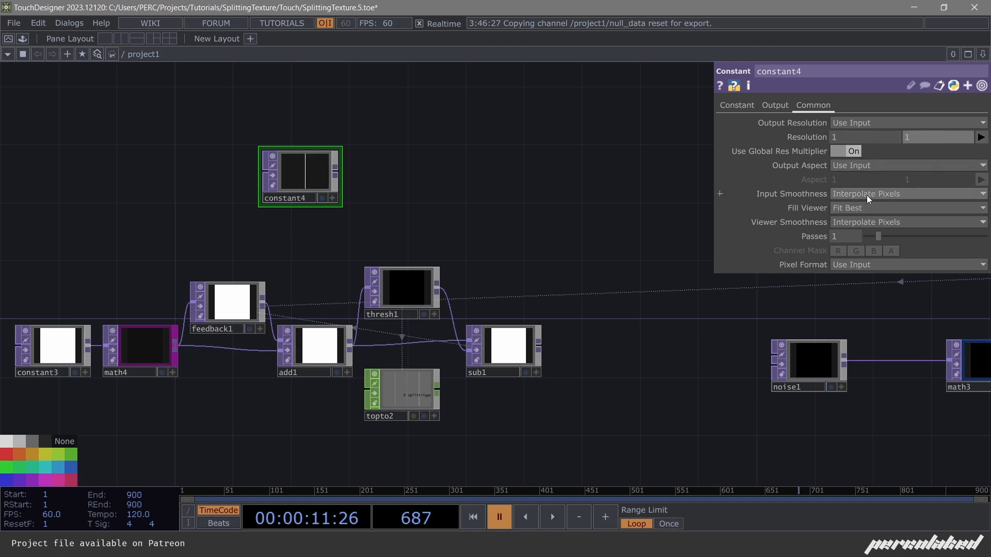
pyautogui.click(874, 261)
pyautogui.click(906, 176)
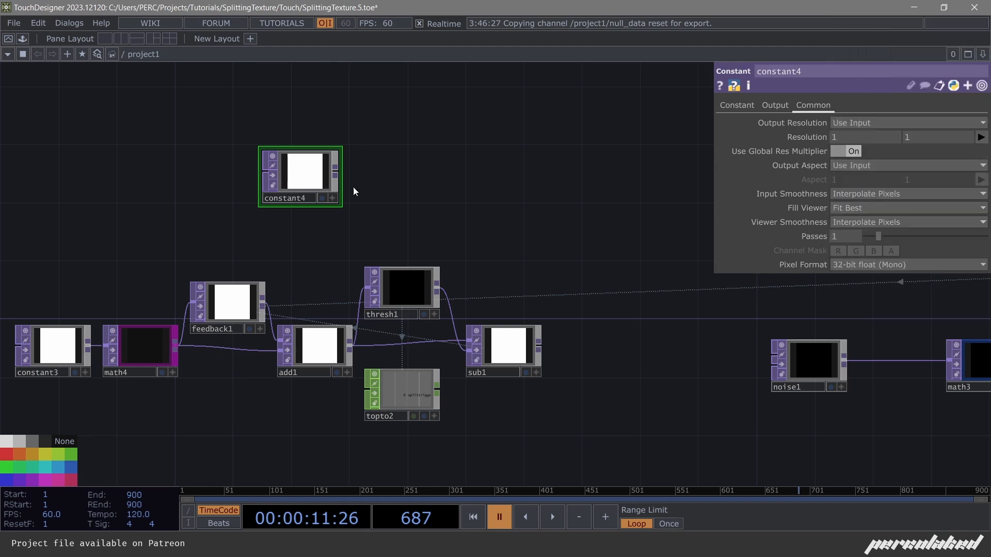
pyautogui.press('Tab')
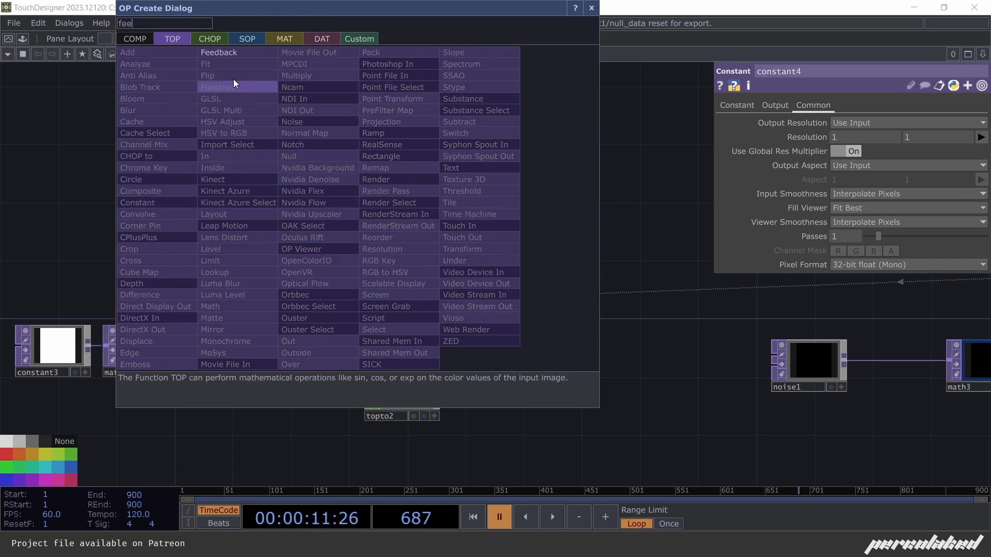
pyautogui.press('Escape')
pyautogui.click(405, 201)
pyautogui.press('Delete')
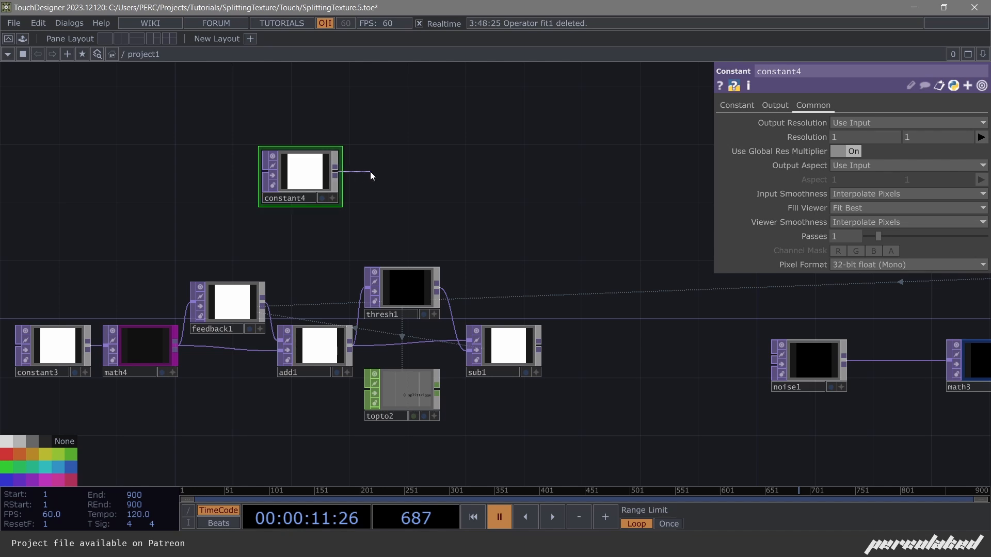
# Append a Feedback TOP to constant4 and set constant4's Color to 0, 0, 0.
pyautogui.press('Tab')
pyautogui.write('fee')
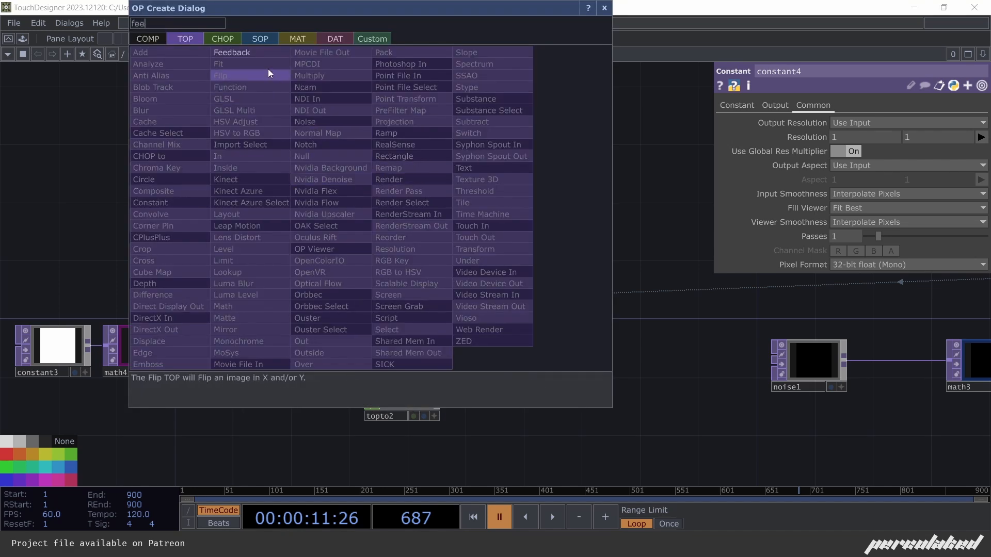
pyautogui.click(262, 54)
pyautogui.click(395, 175)
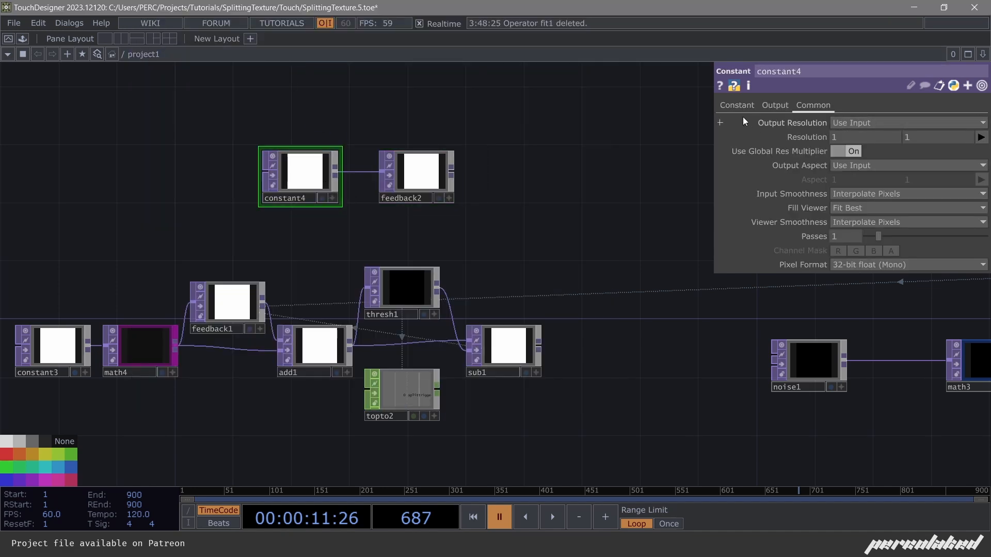
pyautogui.click(738, 106)
pyautogui.moveTo(824, 123); pyautogui.dragTo(763, 109, button='middle')
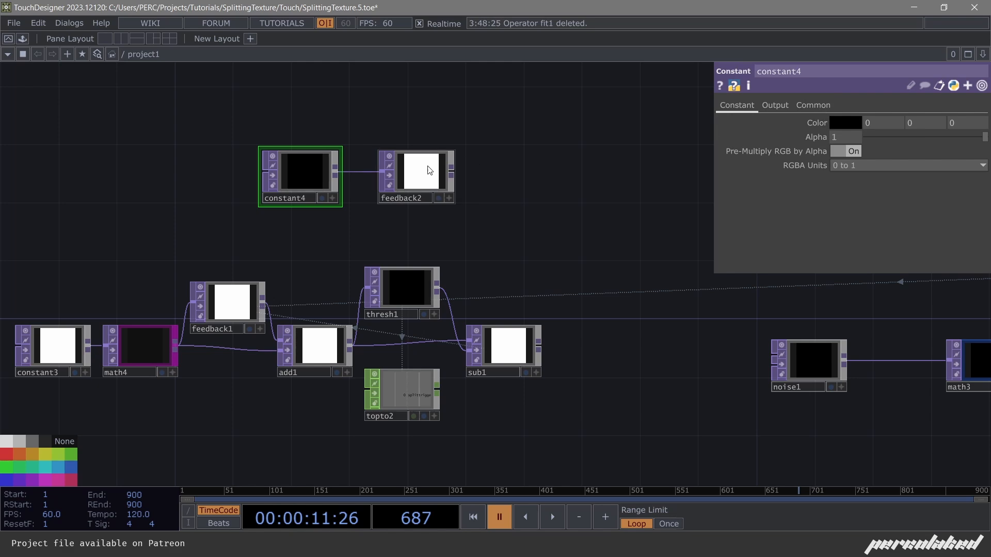
# Drive feedback2's Reset parameter with the reset channel of null_data.
pyautogui.moveTo(428, 166); pyautogui.dragTo(372, 191)
pyautogui.click(332, 191)
pyautogui.moveTo(489, 208); pyautogui.dragTo(178, 255)
pyautogui.scroll(-3, 178, 256)
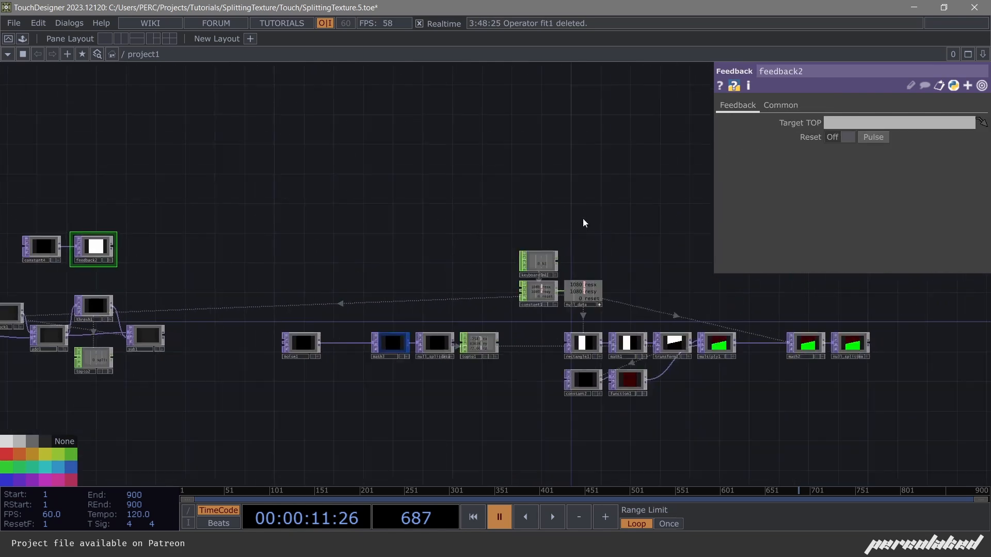
pyautogui.scroll(5, 605, 253)
pyautogui.moveTo(559, 381); pyautogui.dragTo(761, 209)
pyautogui.moveTo(838, 135); pyautogui.dragTo(838, 135)
pyautogui.click(818, 147)
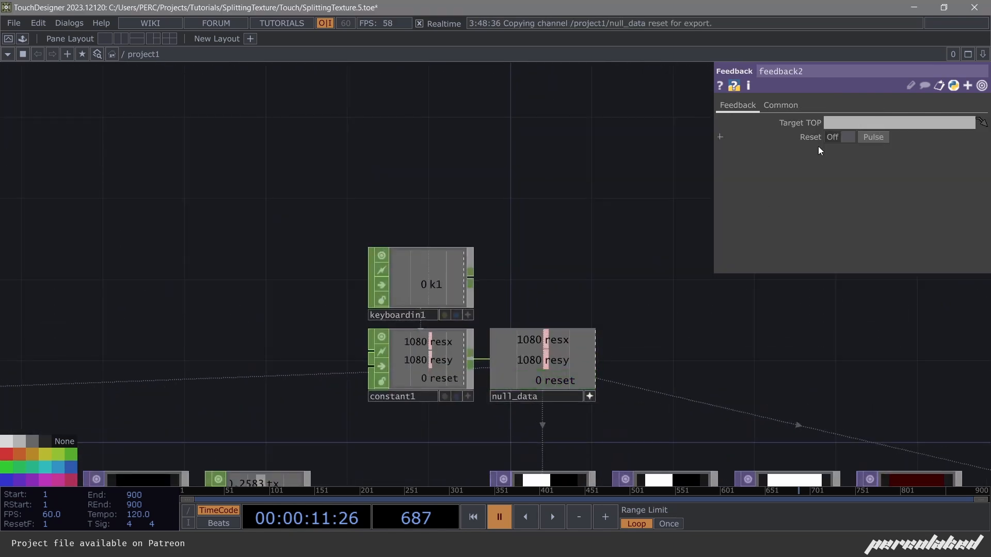
pyautogui.moveTo(556, 379); pyautogui.dragTo(836, 138)
pyautogui.click(824, 135)
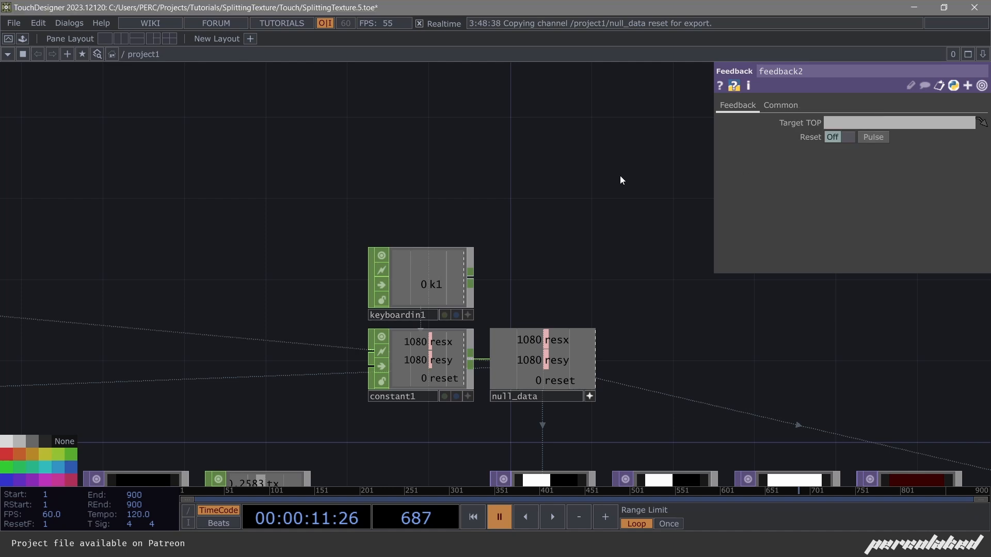
# Run the timeline briefly to check how feedback2 responds.
pyautogui.moveTo(120, 205); pyautogui.dragTo(625, 189)
pyautogui.scroll(-5, 625, 189)
pyautogui.moveTo(450, 225); pyautogui.dragTo(672, 229)
pyautogui.press('space')
pyautogui.press('space')
# Move constant4 and feedback2 together up and farther away from thresh1.
pyautogui.scroll(4, 396, 206)
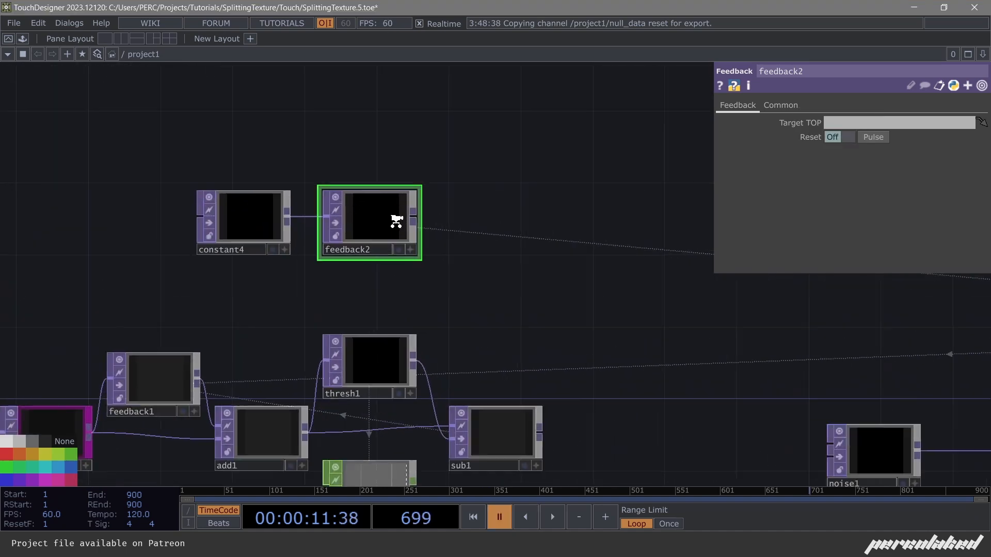
pyautogui.keyDown('ctrl'); pyautogui.click(255, 211); pyautogui.keyUp('ctrl')
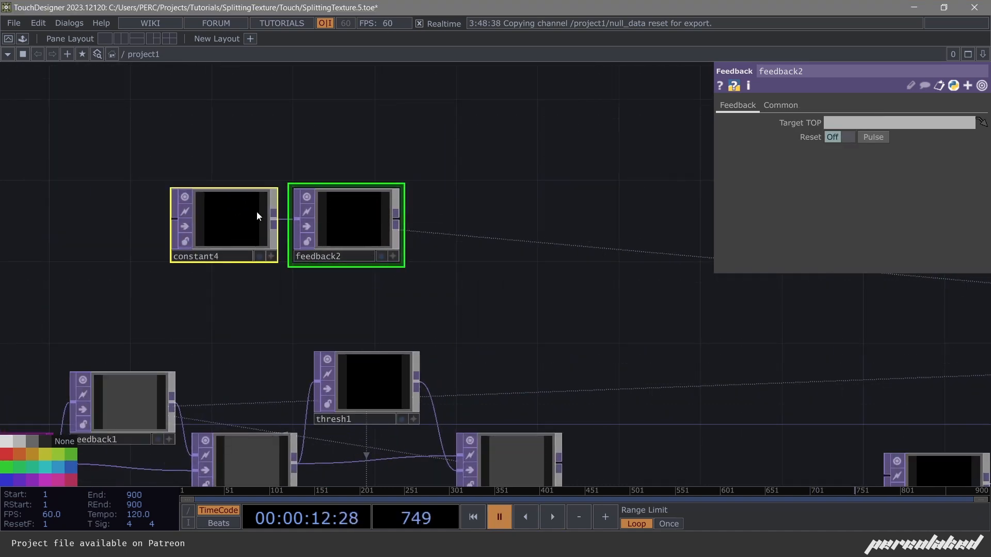
pyautogui.moveTo(256, 212); pyautogui.dragTo(173, 171)
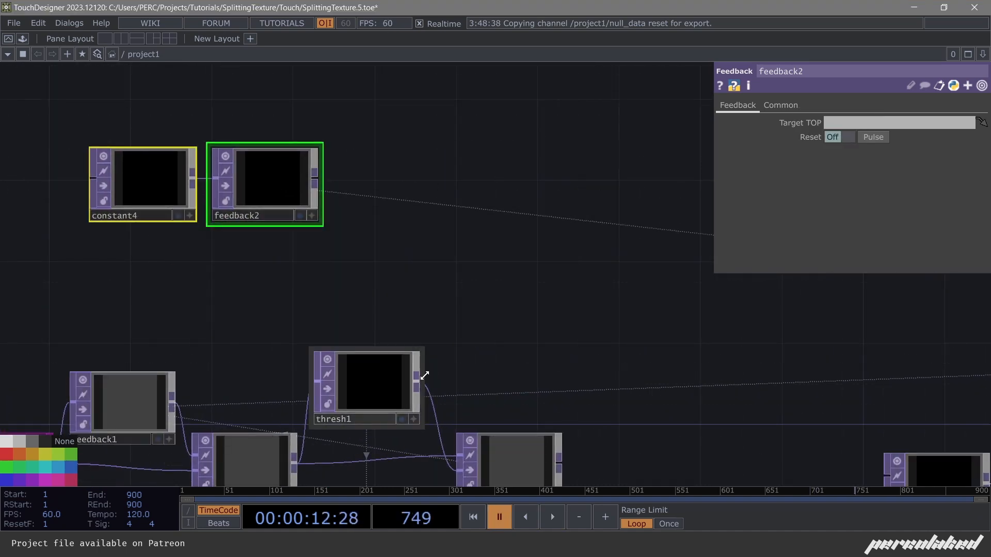
# Append an Add TOP to feedback2 and wire thresh1 into its second input.
pyautogui.click(314, 178)
pyautogui.click(445, 192)
pyautogui.write('a')
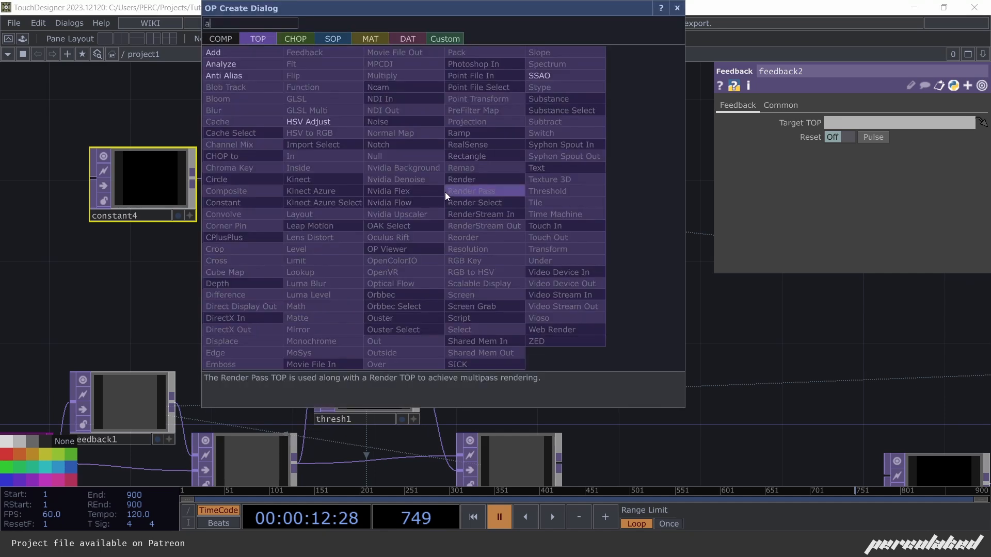
pyautogui.click(217, 52)
pyautogui.click(516, 170)
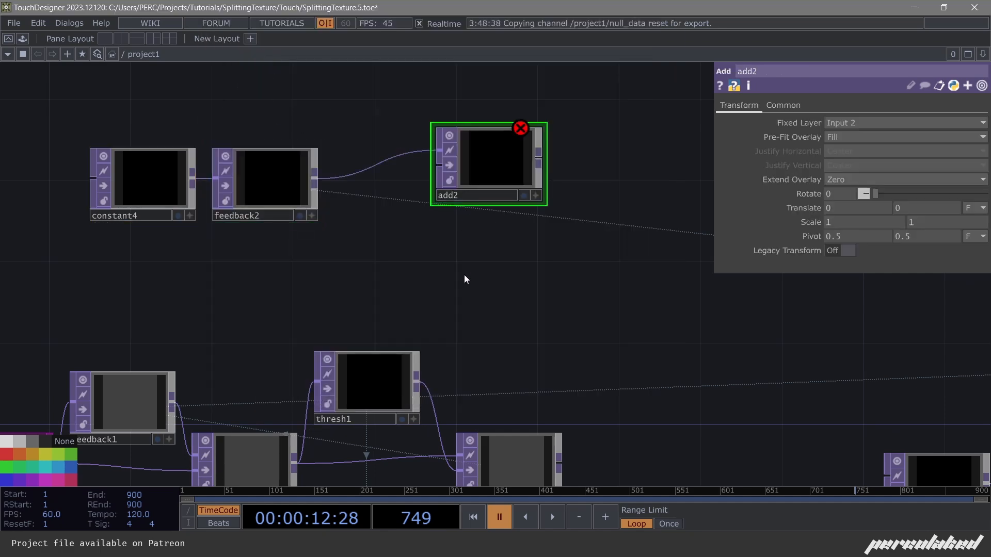
pyautogui.moveTo(420, 383); pyautogui.dragTo(443, 218)
# Align add2 with feedback2 and assign add2 as feedback2's Target TOP.
pyautogui.click(434, 124)
pyautogui.moveTo(484, 118); pyautogui.dragTo(484, 137)
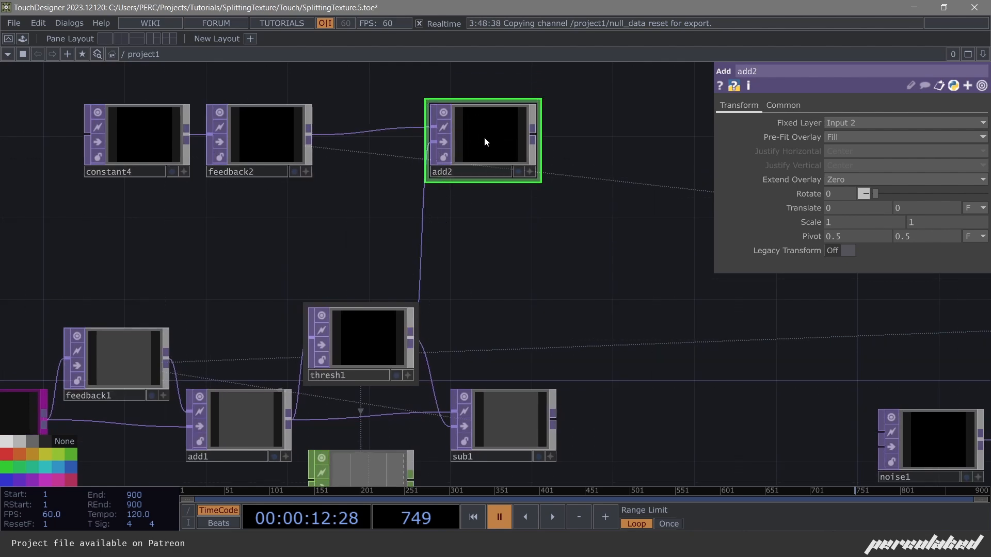
pyautogui.moveTo(503, 213); pyautogui.dragTo(387, 228)
pyautogui.moveTo(371, 171)
pyautogui.mouseDown()
pyautogui.moveTo(411, 192)
pyautogui.moveTo(391, 171)
pyautogui.mouseUp()
# Append a Null TOP to add2 and rename it null_counter.
pyautogui.moveTo(491, 217); pyautogui.dragTo(425, 223)
pyautogui.press('Tab')
pyautogui.write('n')
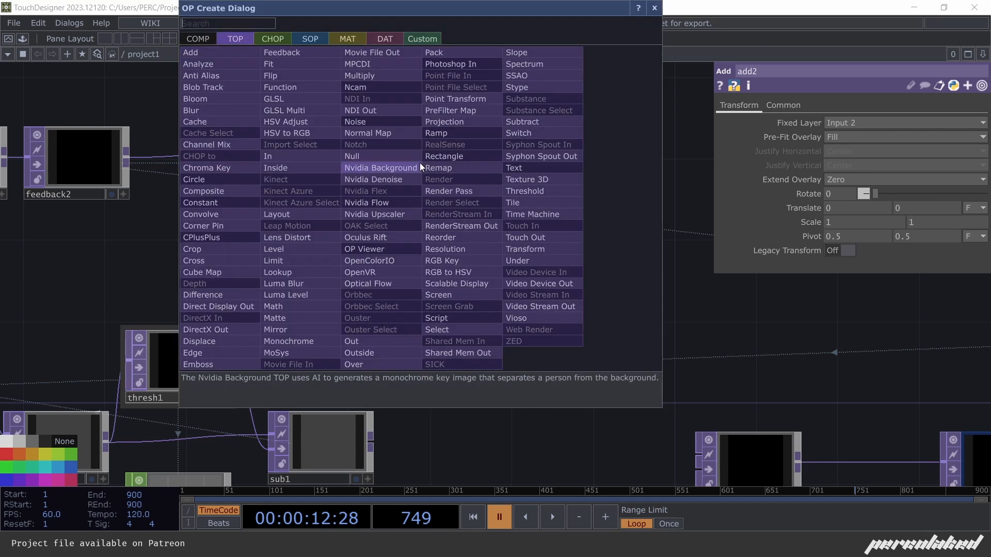
pyautogui.click(354, 157)
pyautogui.click(456, 165)
pyautogui.moveTo(444, 166); pyautogui.dragTo(427, 167)
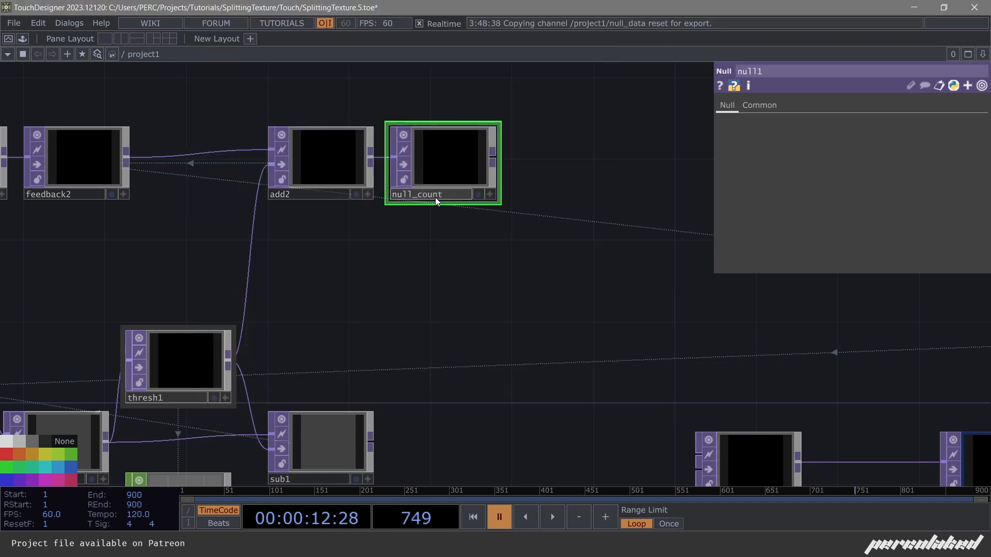
pyautogui.write('er')
pyautogui.press('Return')
# Append a TOP to CHOP to null_counter and set its Download Type to Immediate (Slow).
pyautogui.moveTo(516, 151); pyautogui.dragTo(541, 160)
pyautogui.press('Tab')
pyautogui.click(426, 40)
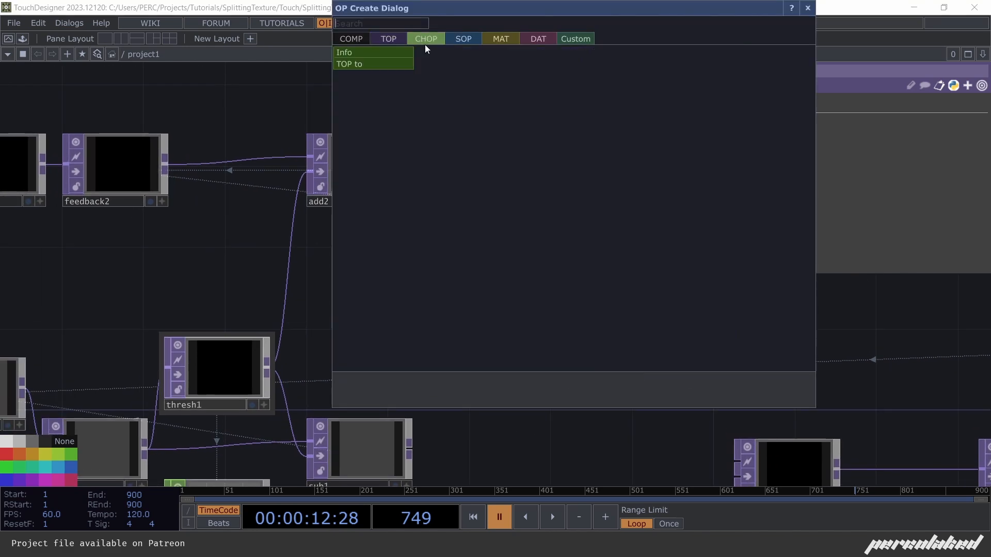
pyautogui.click(403, 66)
pyautogui.click(598, 192)
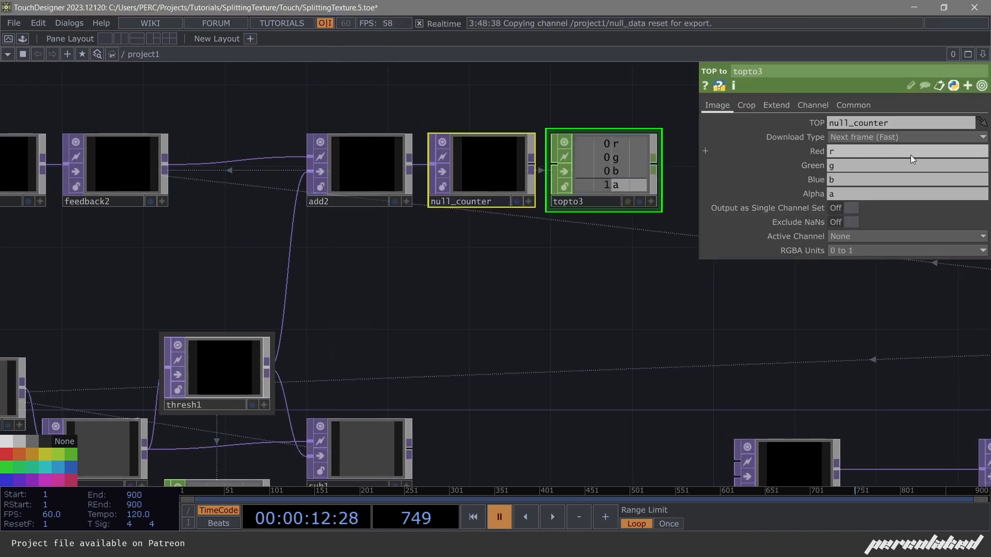
pyautogui.click(877, 138)
pyautogui.click(877, 150)
# Name topto3's Red channel counter and clear its Green, Blue and Alpha channel names.
pyautogui.click(874, 149)
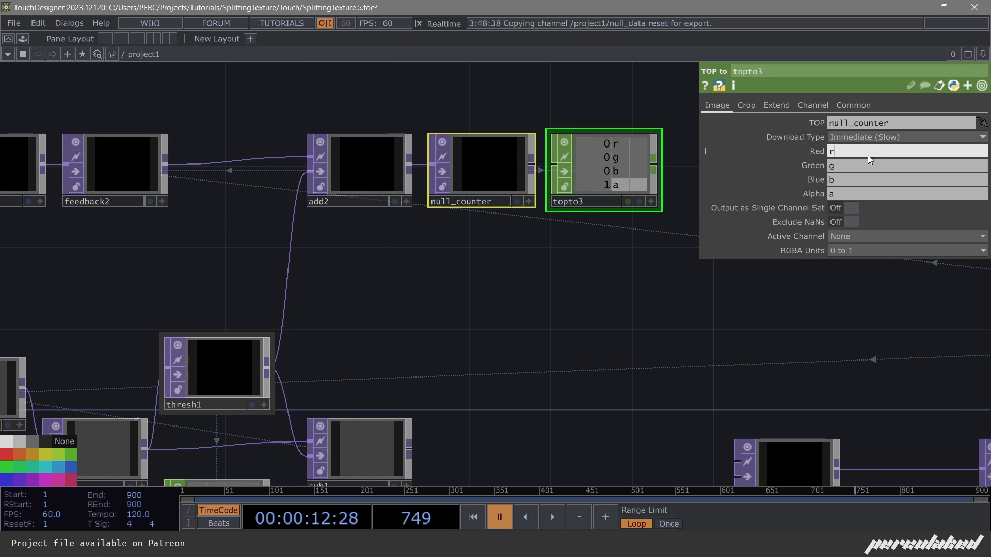
pyautogui.scroll(-5, 537, 215)
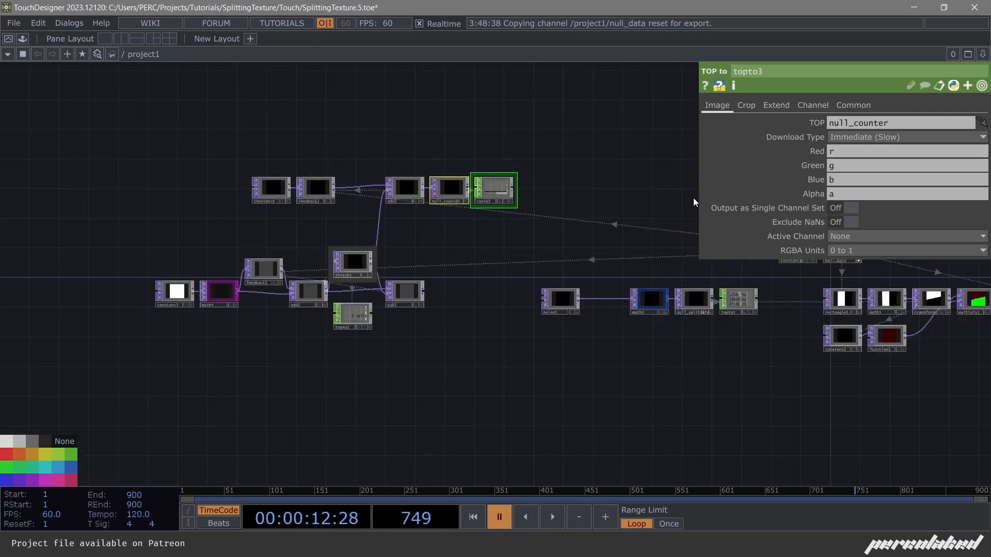
pyautogui.scroll(5, 519, 177)
pyautogui.click(849, 151)
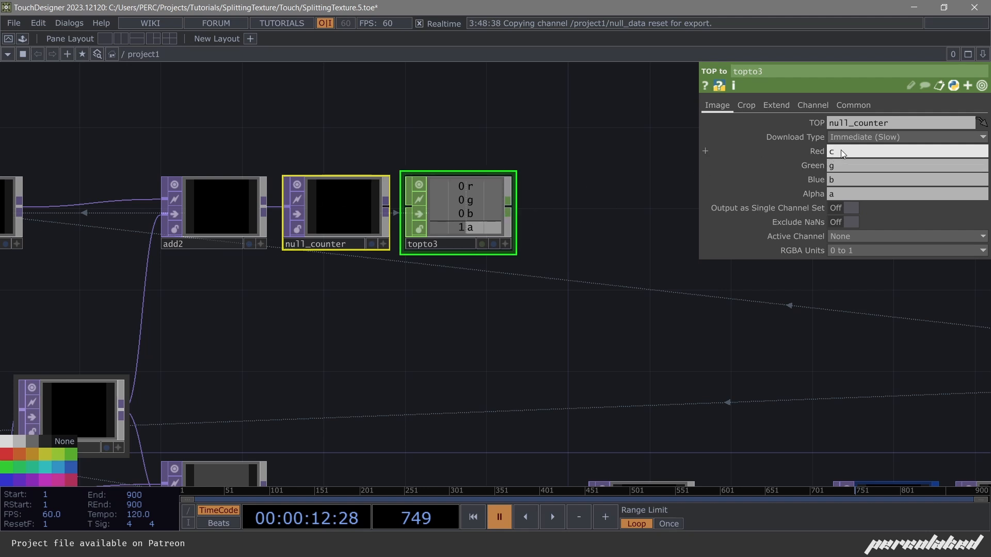
pyautogui.write('ounter')
pyautogui.press('Tab')
pyautogui.press('BackSpace')
pyautogui.press('Tab')
pyautogui.press('BackSpace')
pyautogui.press('Tab')
pyautogui.press('BackSpace')
pyautogui.press('Return')
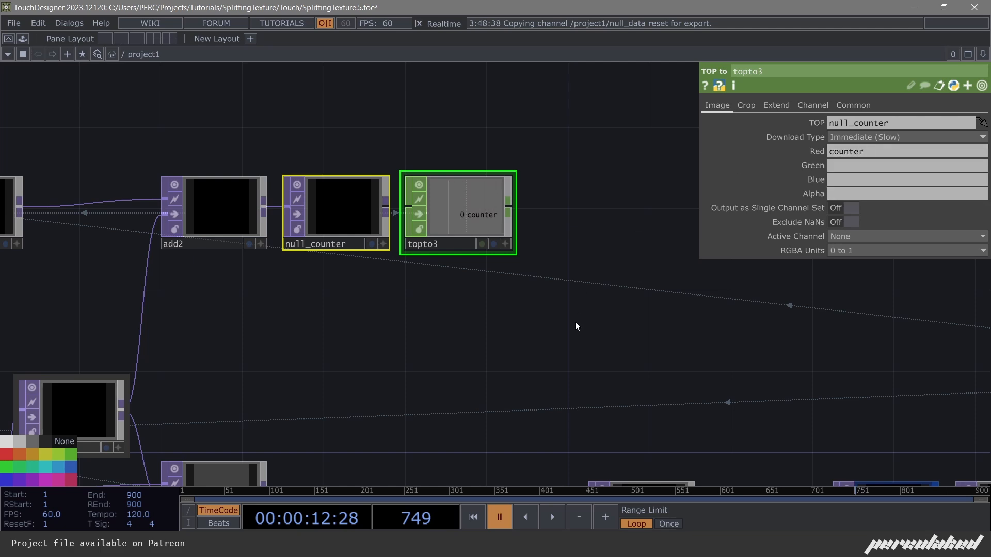
# Run the timeline briefly to check how the counter channel in topto3 increments.
pyautogui.press('space')
pyautogui.scroll(4, 458, 223)
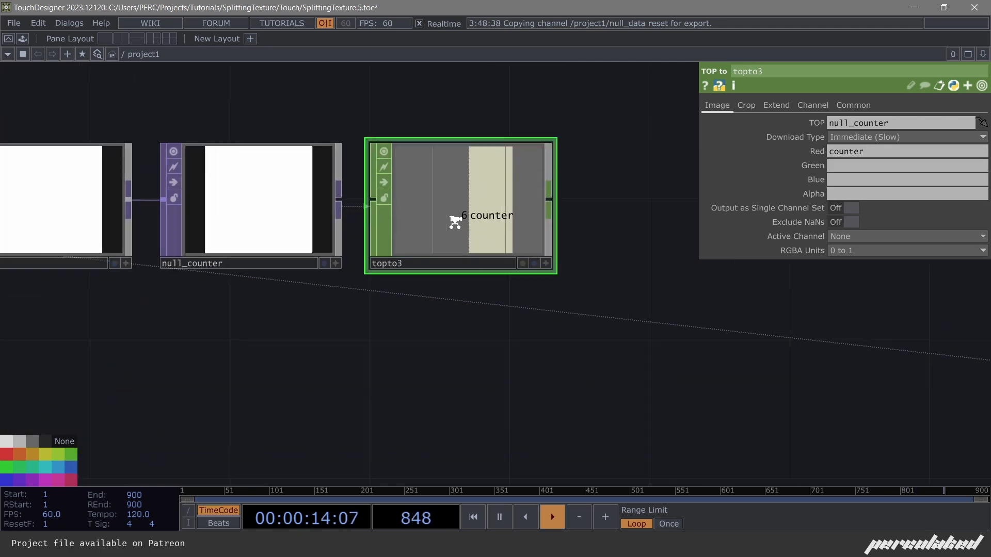
pyautogui.scroll(2, 452, 222)
pyautogui.scroll(-8, 415, 200)
pyautogui.press('space')
# Drive noise1's Seed parameter with the counter channel of topto3.
pyautogui.moveTo(591, 347); pyautogui.dragTo(479, 319)
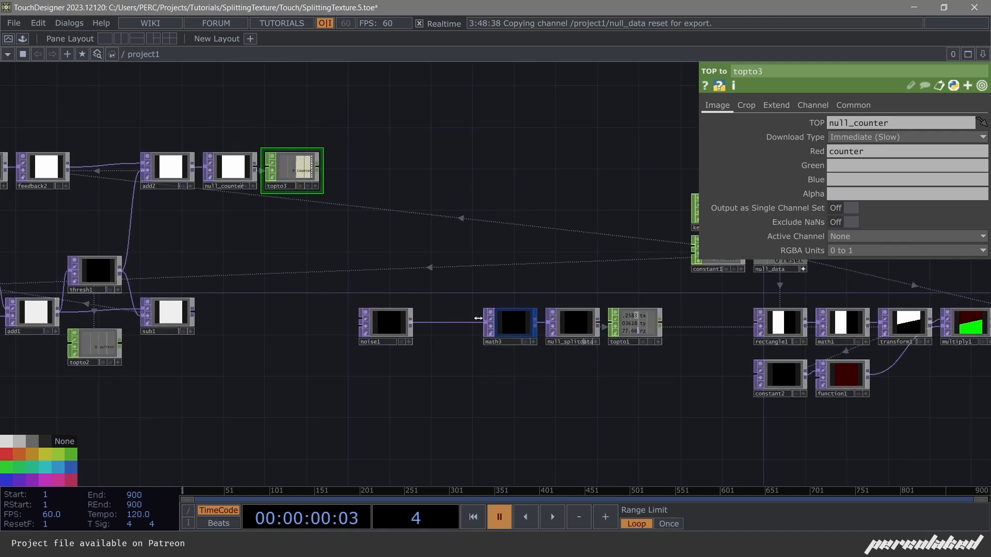
pyautogui.click(373, 324)
pyautogui.scroll(3, 310, 193)
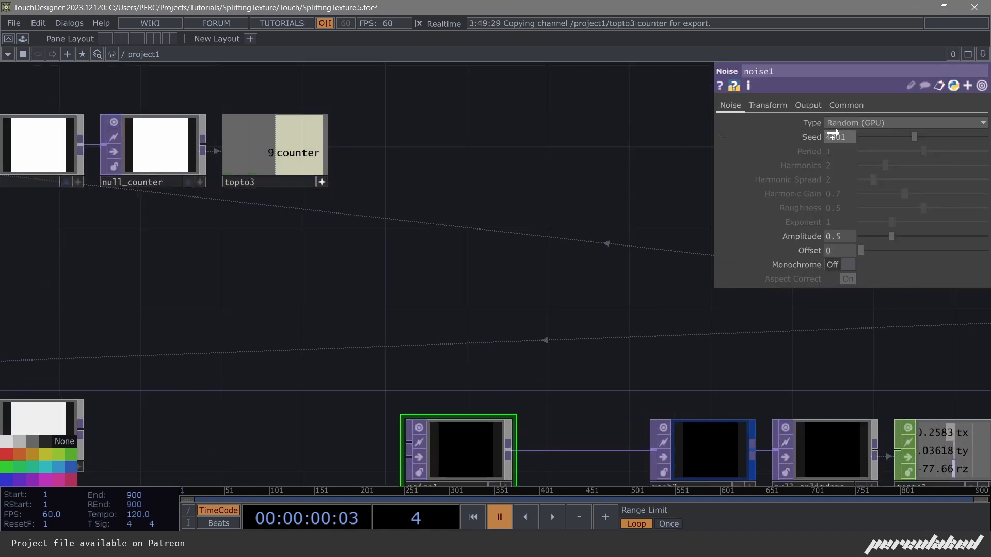
pyautogui.moveTo(833, 135); pyautogui.dragTo(837, 135)
pyautogui.click(836, 132)
pyautogui.click(322, 181)
# Run the timeline and check how the changing noise seed affects the split textures downstream.
pyautogui.scroll(-2, 361, 255)
pyautogui.press('space')
pyautogui.moveTo(358, 258); pyautogui.dragTo(202, 220)
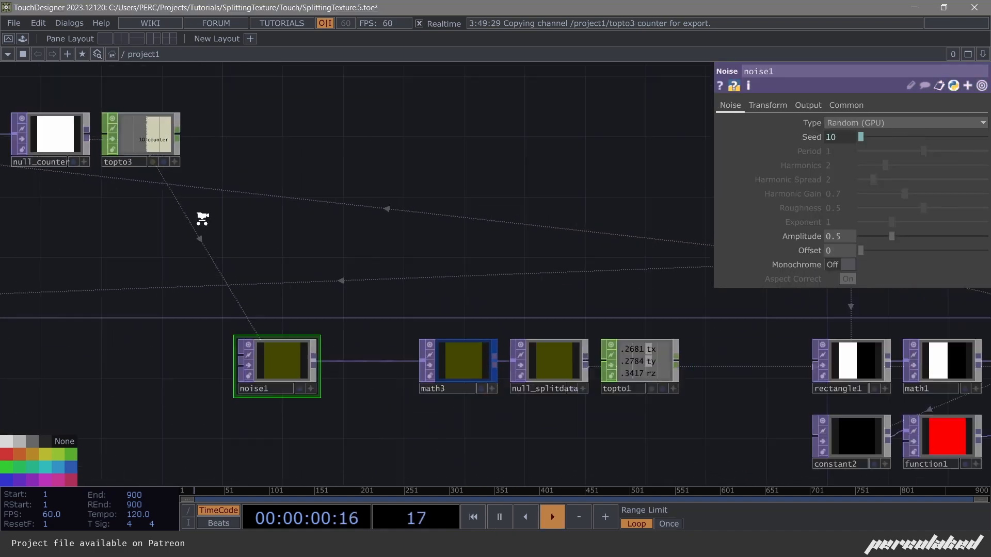
pyautogui.scroll(-3, 202, 219)
pyautogui.moveTo(706, 278); pyautogui.dragTo(605, 264)
# Set math4's Multiply expression to 1/6 and check the faster splits at math2.
pyautogui.moveTo(626, 334); pyautogui.dragTo(935, 248)
pyautogui.click(103, 184)
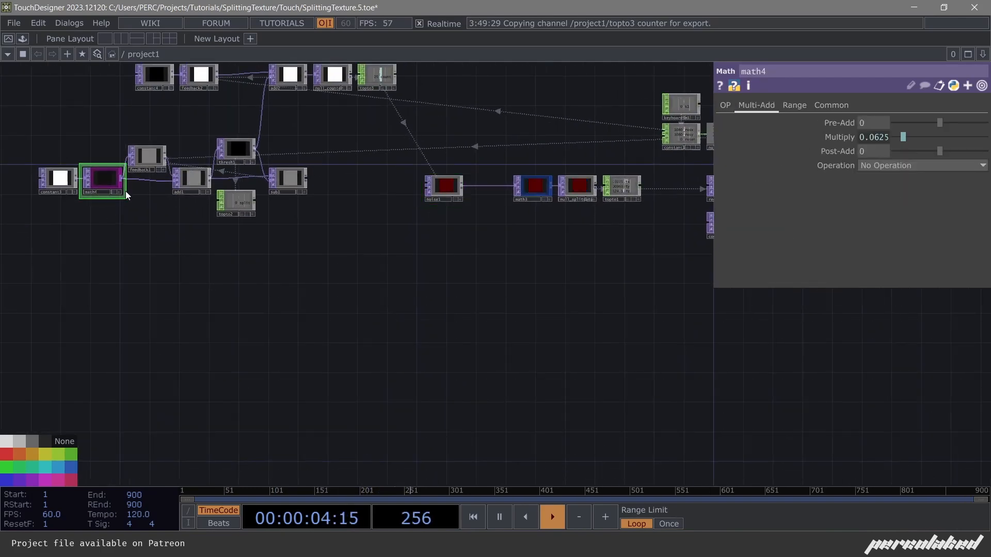
pyautogui.moveTo(646, 307); pyautogui.dragTo(404, 308)
pyautogui.click(836, 140)
pyautogui.click(849, 152)
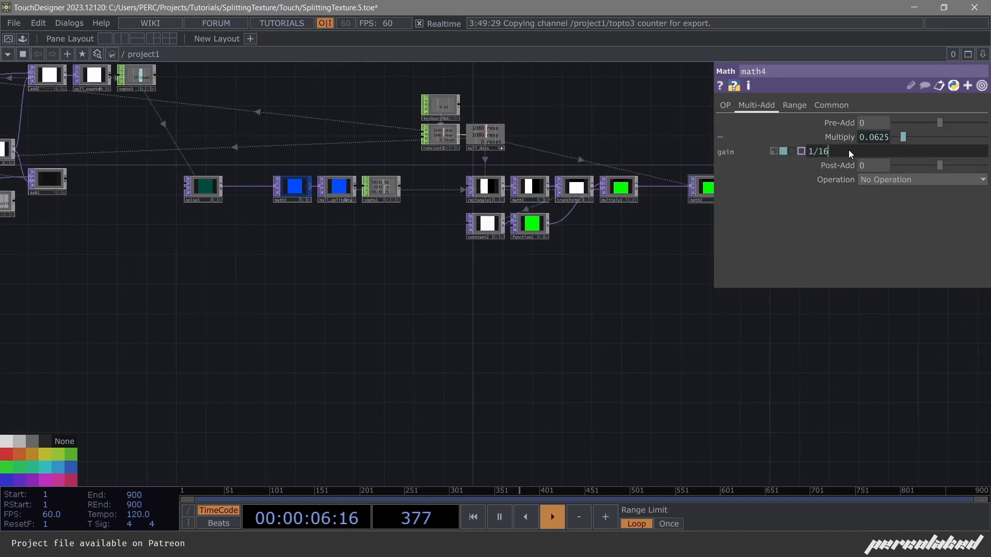
pyautogui.press('BackSpace')
pyautogui.press('BackSpace')
pyautogui.write('6')
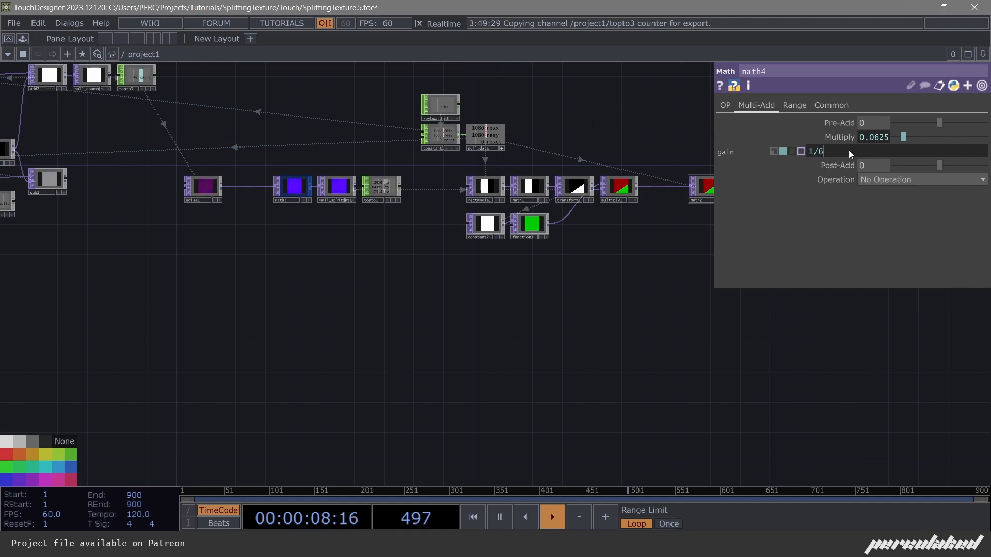
pyautogui.press('Return')
pyautogui.scroll(5, 668, 219)
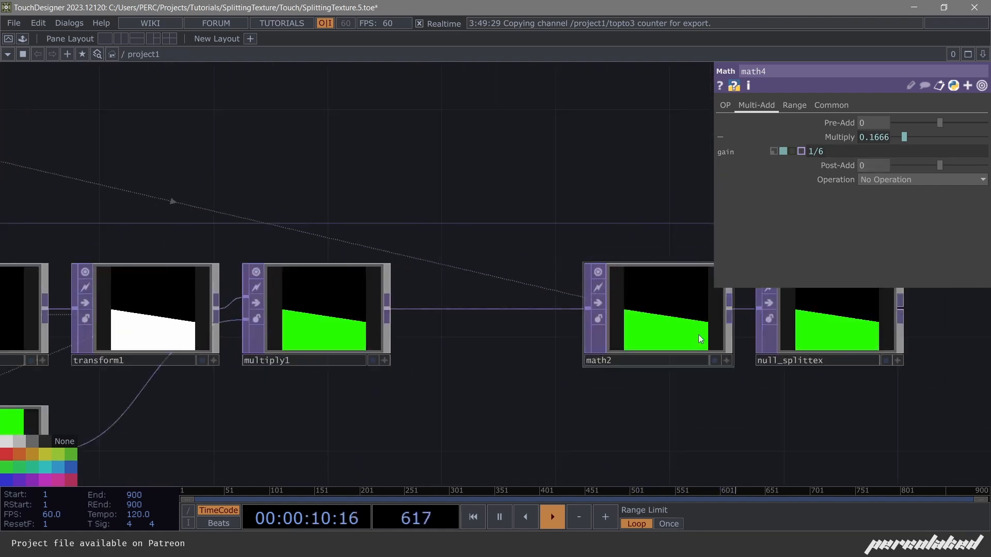
pyautogui.scroll(6, 670, 306)
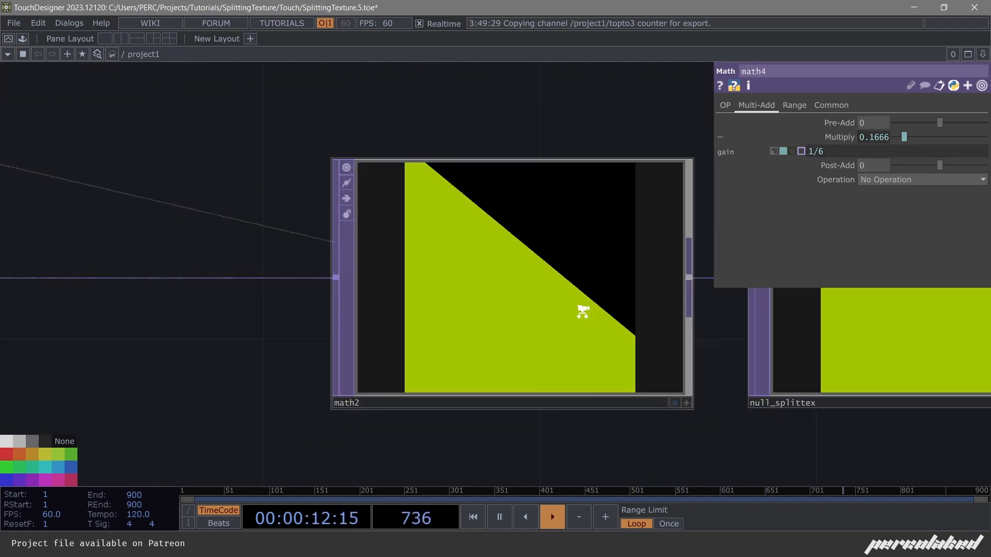
pyautogui.scroll(-6, 583, 312)
# Set math4's Multiply expression back to 1/16 and pause the timeline.
pyautogui.click(845, 149)
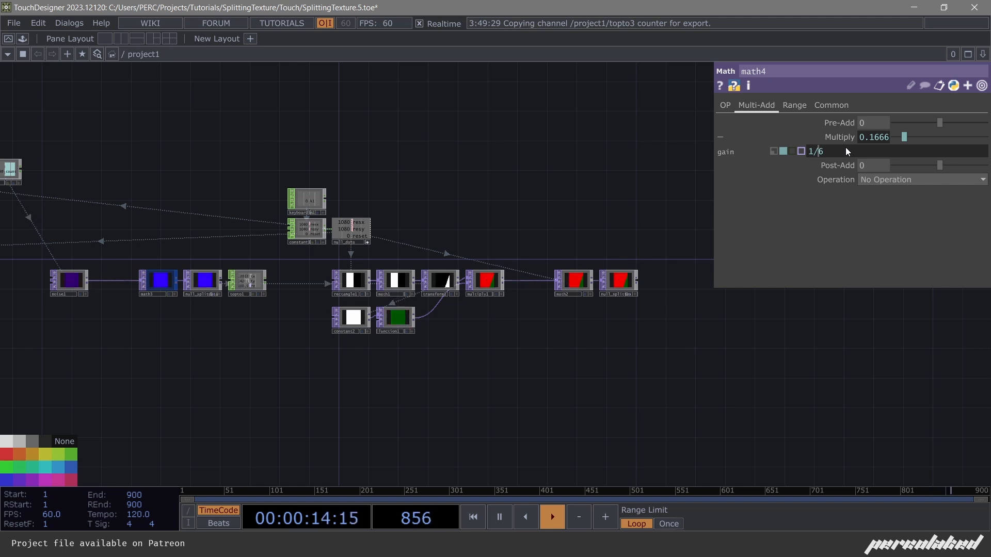
pyautogui.write('1')
pyautogui.press('Return')
pyautogui.moveTo(456, 207); pyautogui.dragTo(489, 205)
pyautogui.press('space')
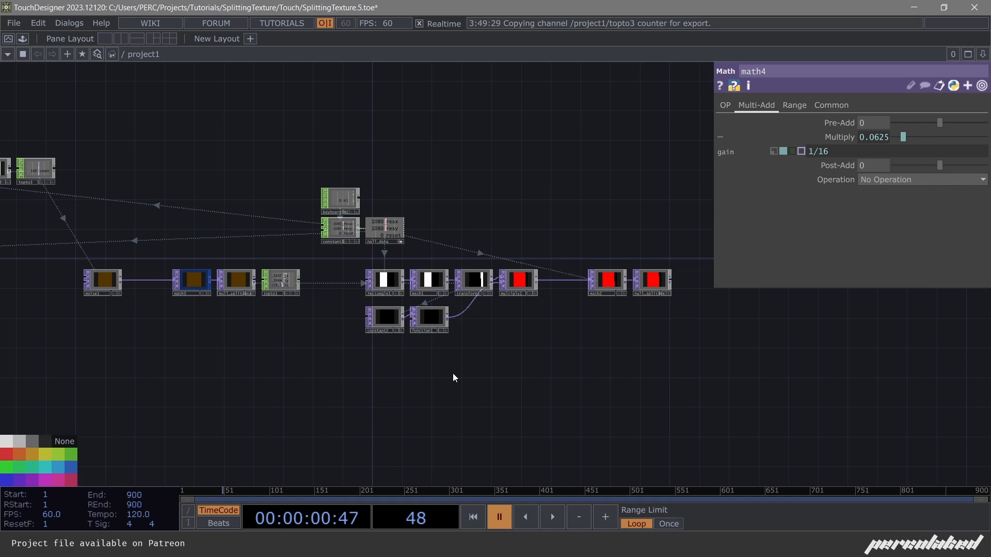
# Append an Edge TOP to null_splittex.
pyautogui.moveTo(551, 238); pyautogui.dragTo(492, 233)
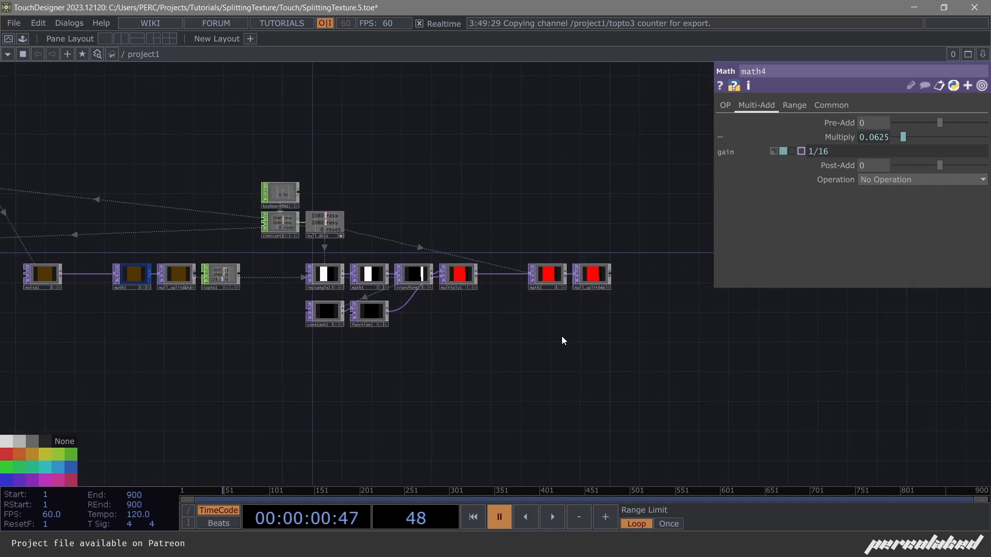
pyautogui.moveTo(478, 337); pyautogui.dragTo(407, 270)
pyautogui.scroll(4, 623, 215)
pyautogui.click(478, 235)
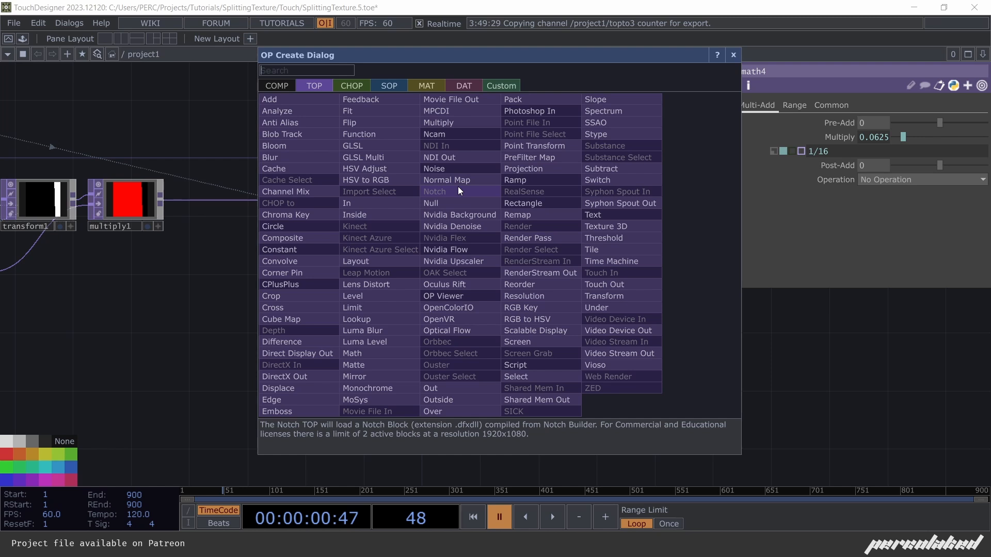
pyautogui.write('ed')
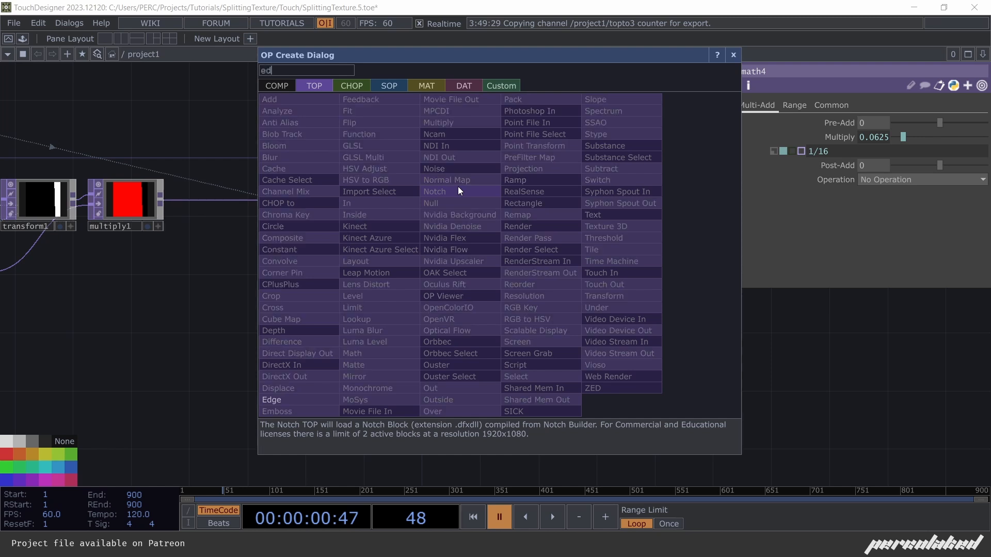
# Create an Edge TOP fed by null_splittex and place it directly below that node.
pyautogui.click(284, 400)
pyautogui.click(472, 313)
pyautogui.moveTo(483, 328); pyautogui.dragTo(397, 274)
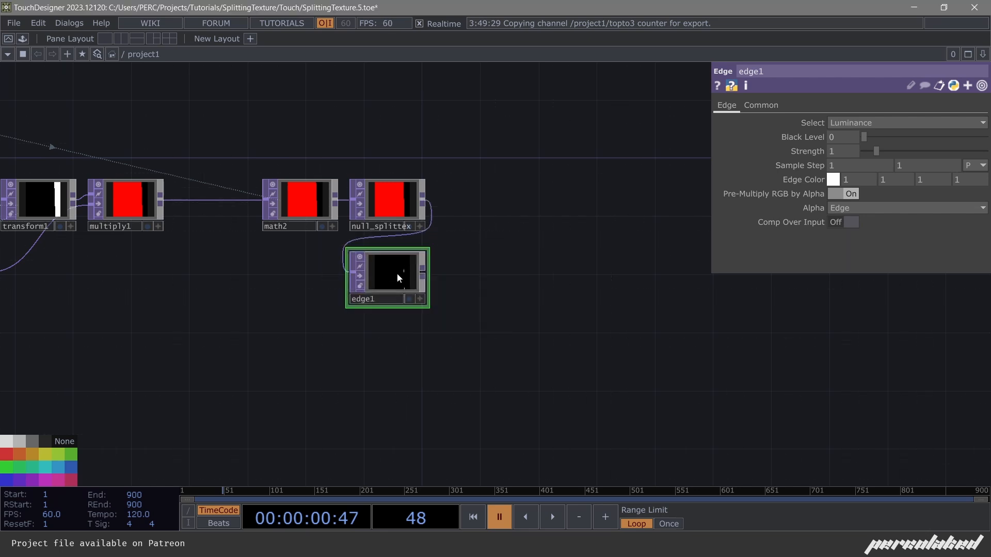
pyautogui.scroll(5, 398, 273)
pyautogui.scroll(4, 398, 262)
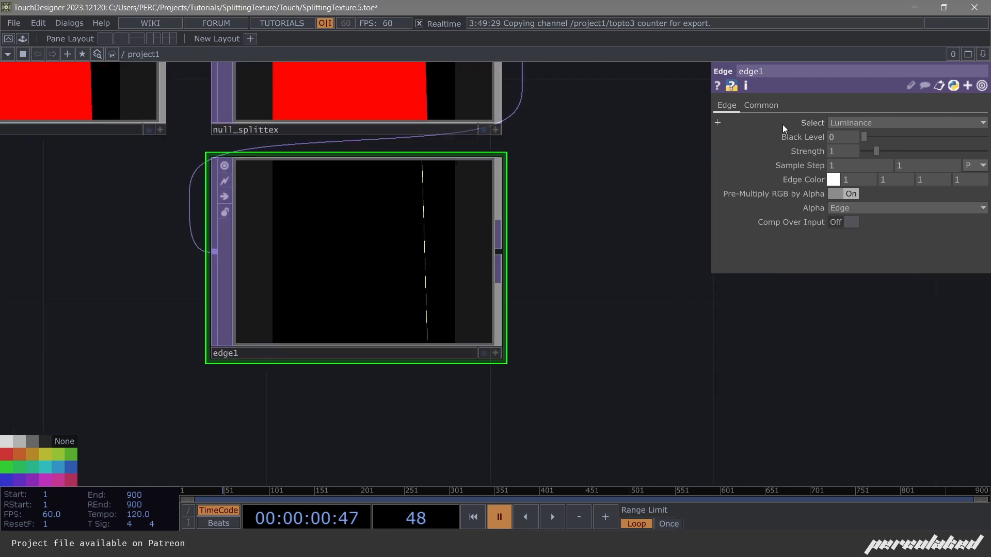
# Set the pixel format of edge1 to 8-bit fixed (RGBA).
pyautogui.click(769, 105)
pyautogui.click(853, 265)
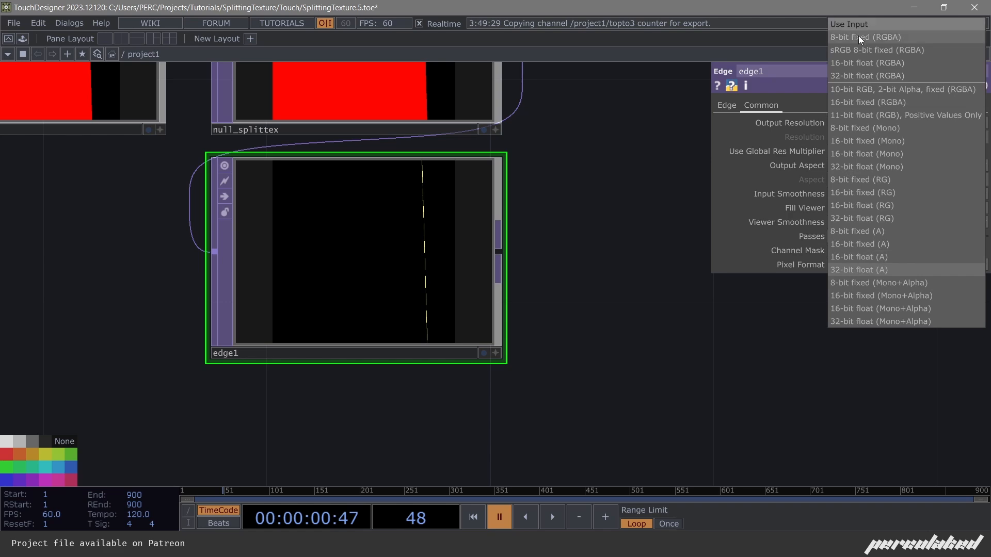
pyautogui.click(895, 38)
pyautogui.scroll(2, 594, 284)
pyautogui.scroll(-3, 342, 261)
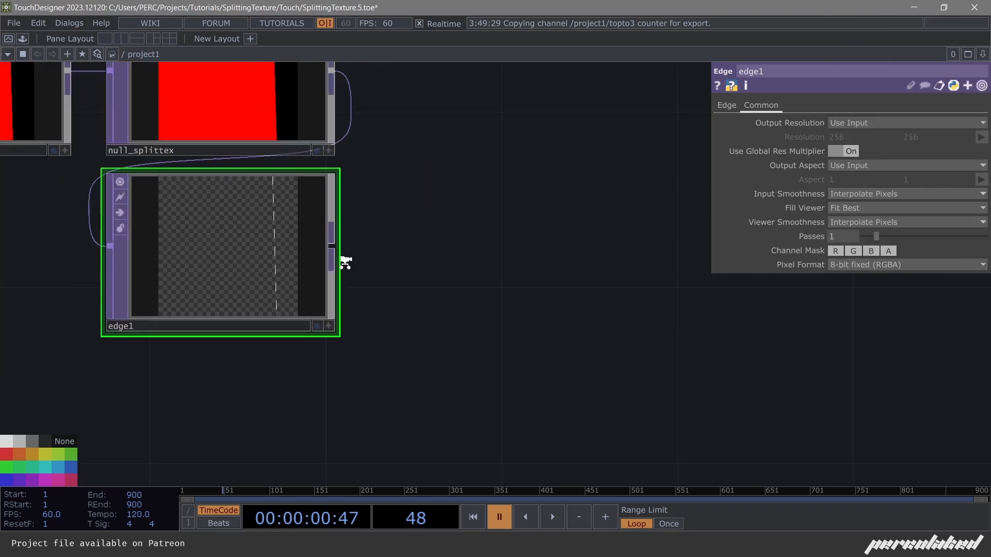
# Append a Math TOP after edge1 and set its Integer option to Ceiling.
pyautogui.click(367, 251)
pyautogui.write('math')
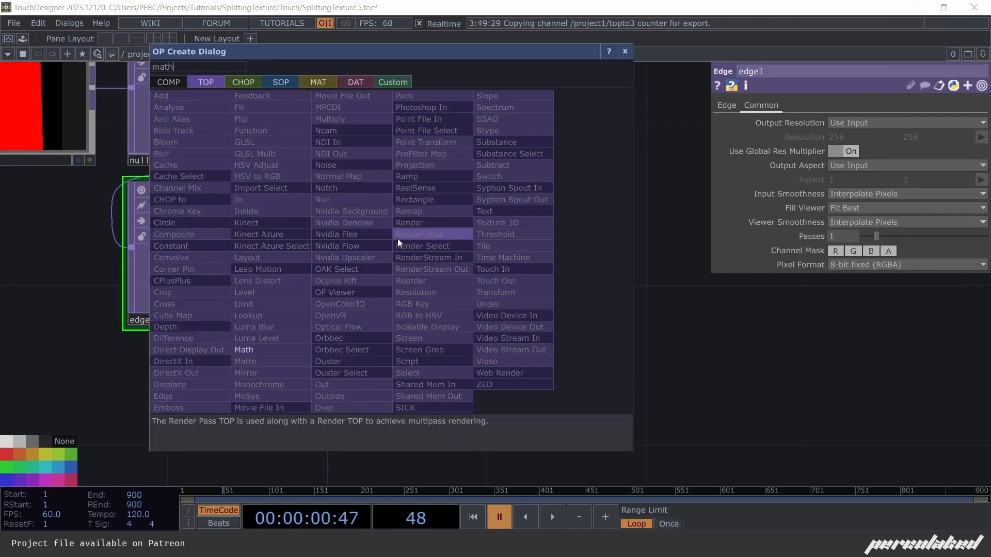
pyautogui.press('Return')
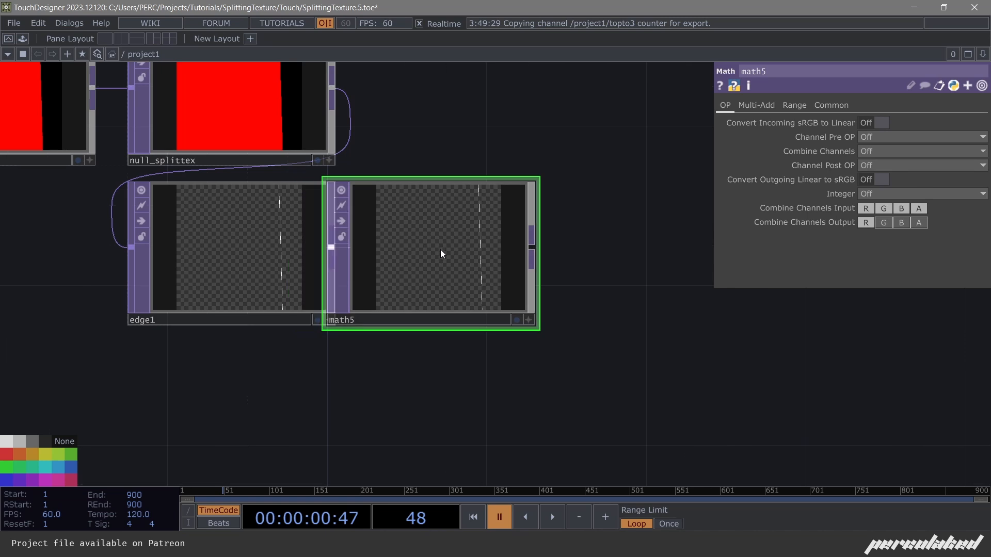
pyautogui.click(461, 245)
pyautogui.scroll(2, 461, 245)
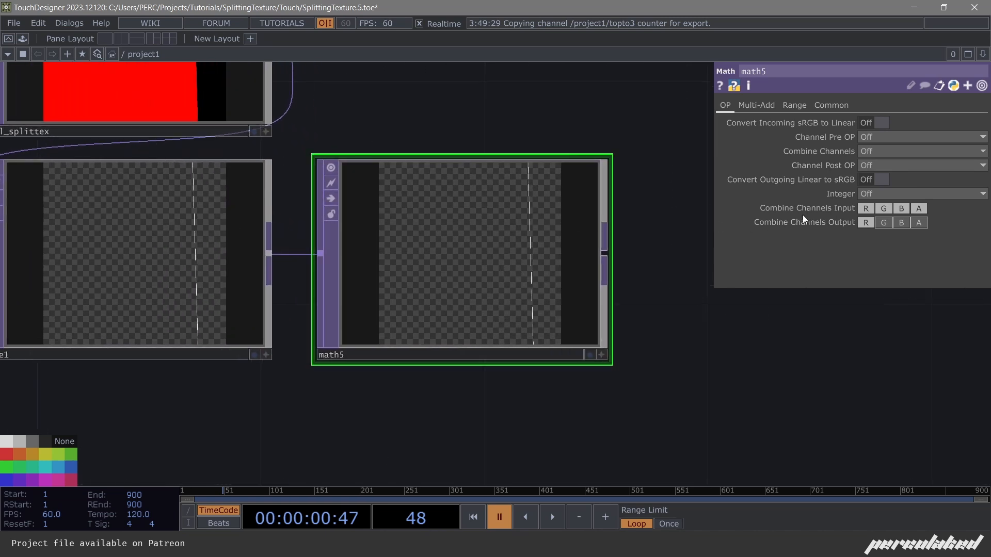
pyautogui.click(871, 191)
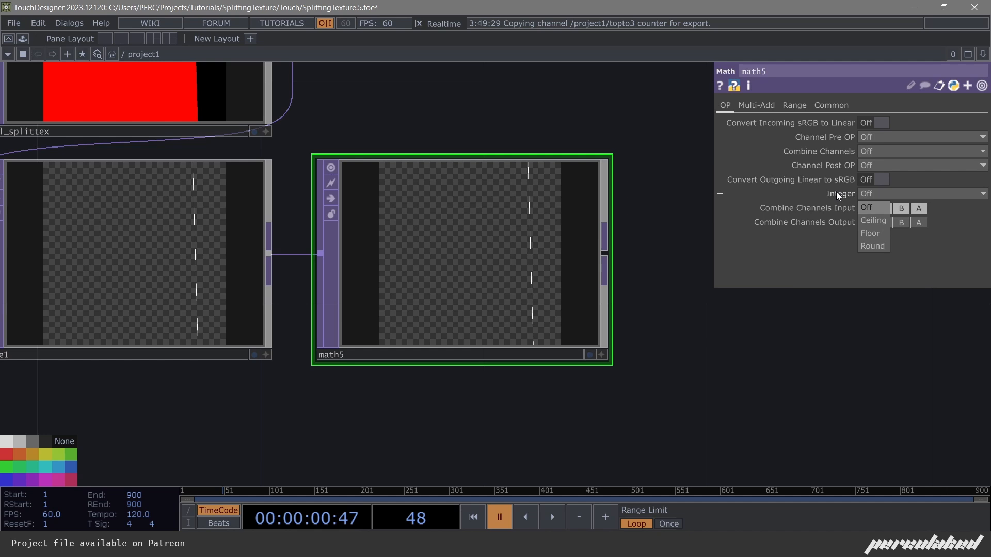
pyautogui.click(872, 220)
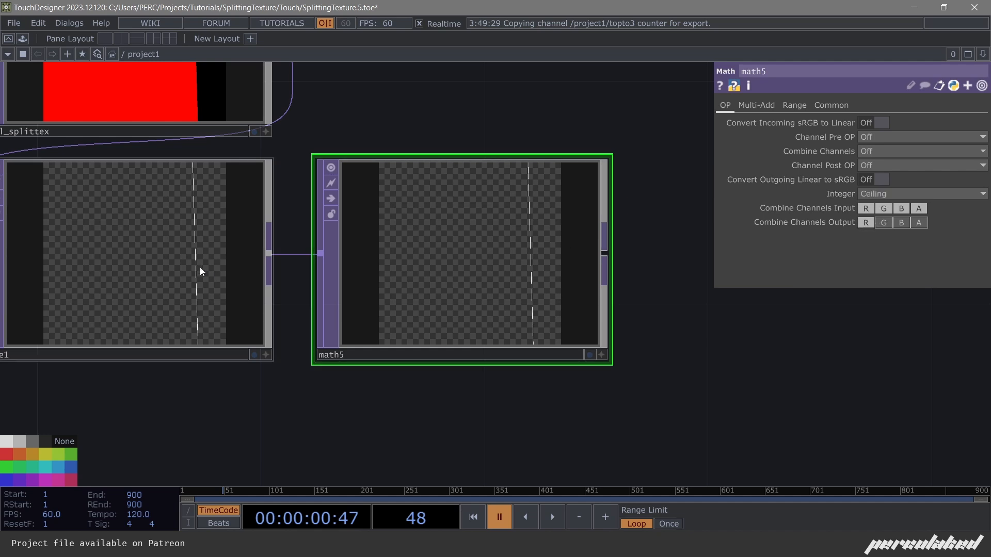
# Play the timeline in short bursts and examine the edge line in edge1 close up at several frames.
pyautogui.click(128, 287)
pyautogui.scroll(8, 363, 256)
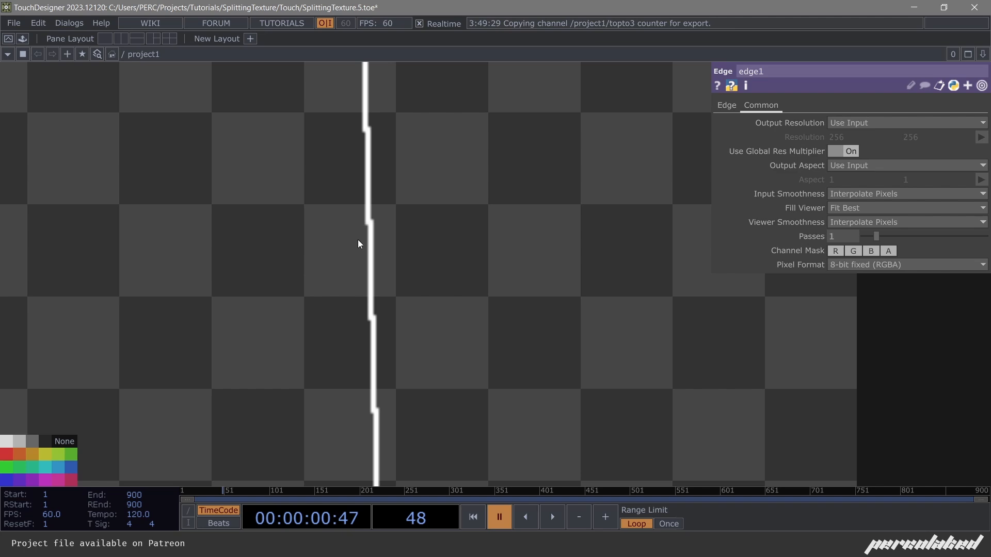
pyautogui.scroll(-6, 361, 242)
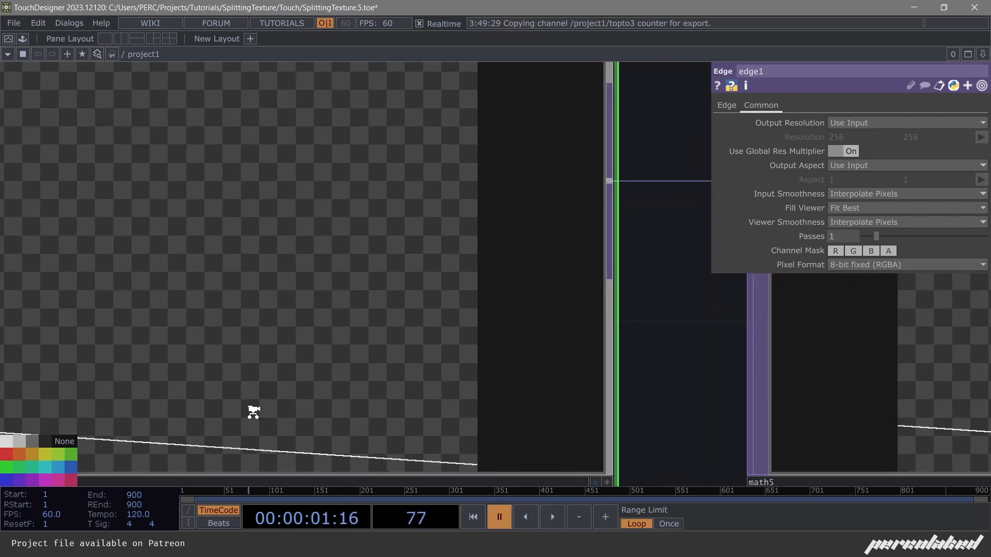
pyautogui.scroll(10, 252, 412)
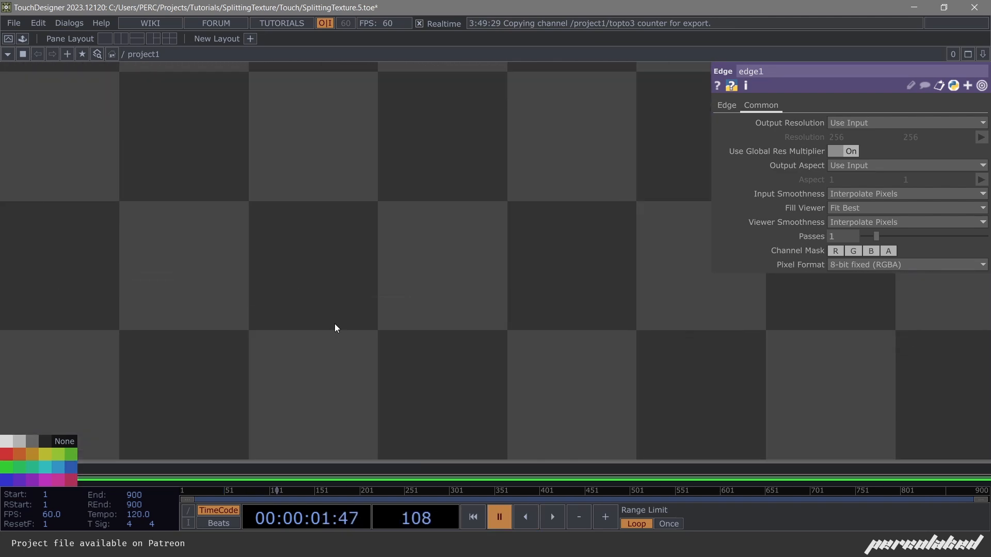
pyautogui.scroll(-5, 337, 326)
pyautogui.scroll(5, 464, 232)
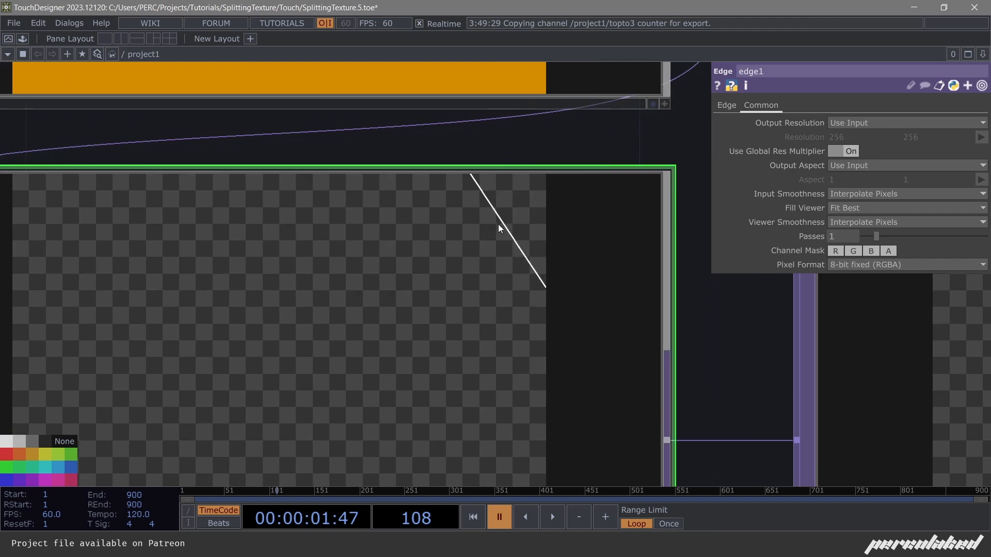
pyautogui.scroll(4, 497, 224)
pyautogui.scroll(-8, 454, 322)
pyautogui.press('space')
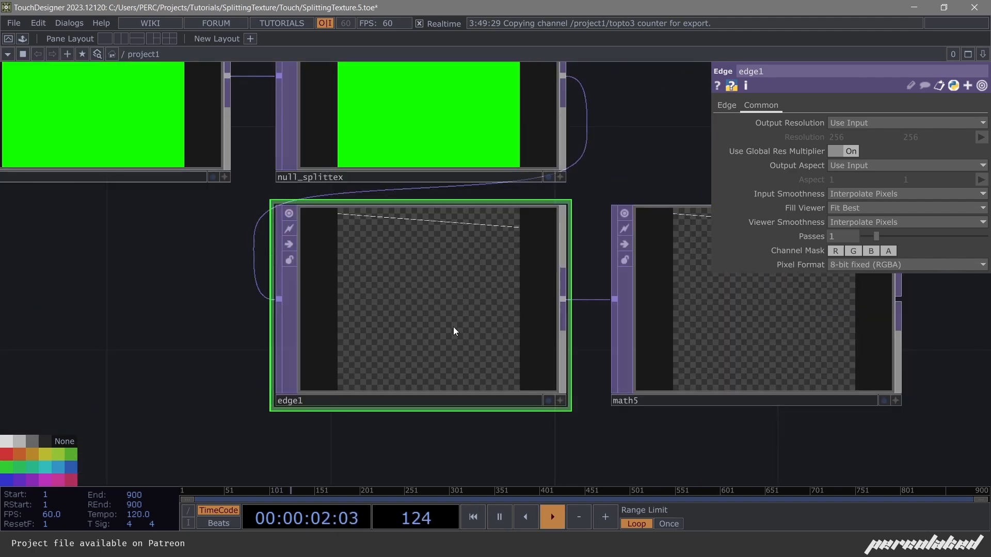
pyautogui.press('space')
pyautogui.scroll(-2, 449, 310)
pyautogui.scroll(3, 442, 294)
pyautogui.scroll(-4, 442, 280)
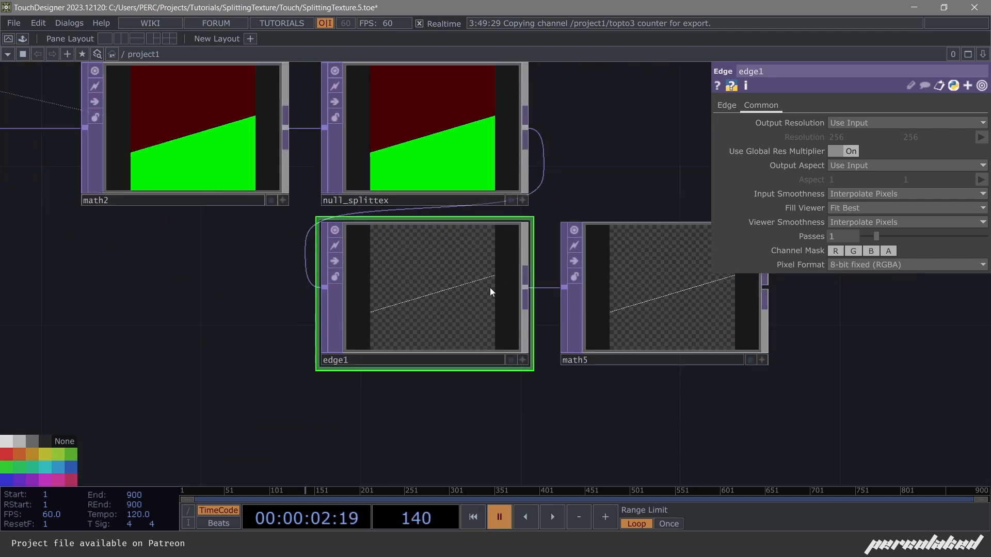
pyautogui.scroll(-2, 491, 292)
# Set the Input Smoothness and Viewer Smoothness of edge1 to Nearest Pixel and check the line close up during brief playback.
pyautogui.click(858, 193)
pyautogui.click(858, 209)
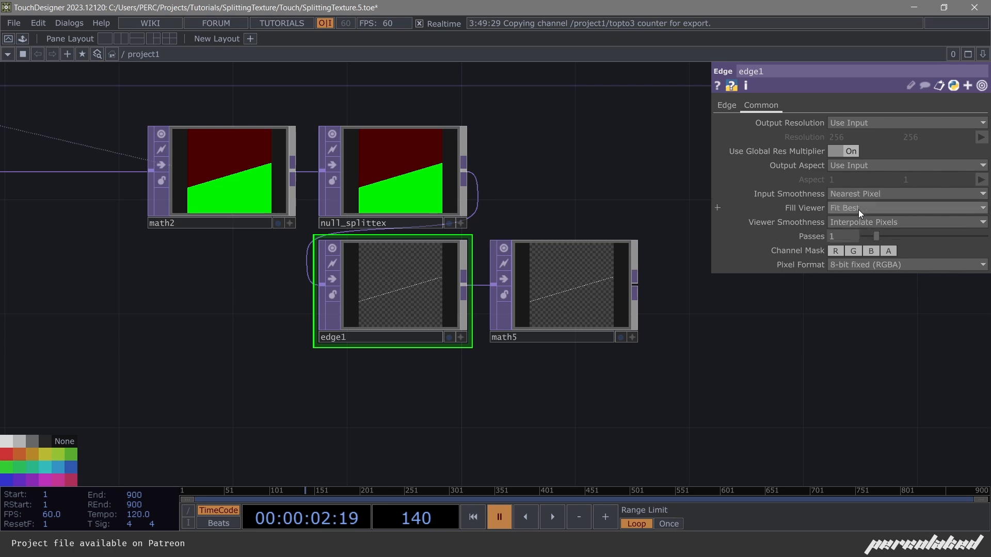
pyautogui.click(861, 221)
pyautogui.click(865, 243)
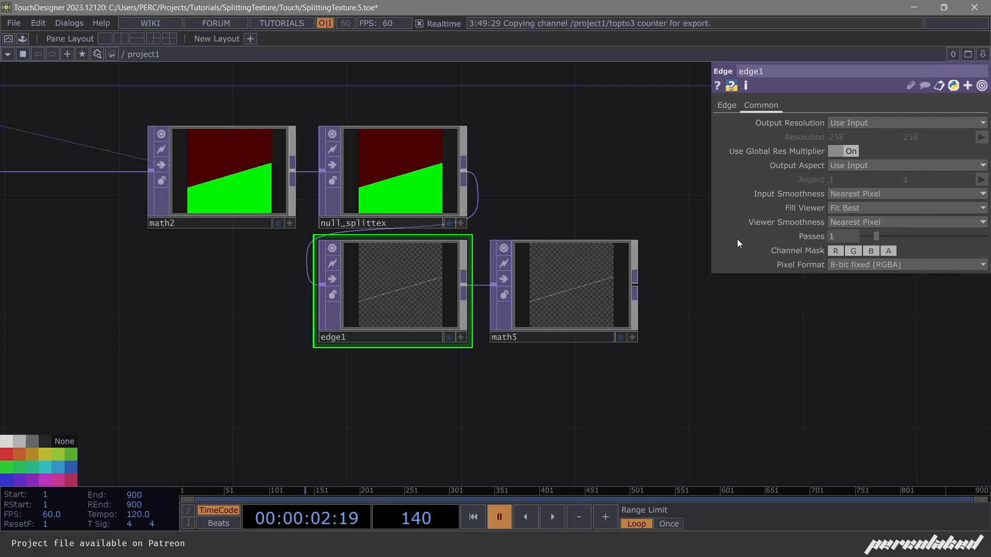
pyautogui.scroll(-2, 593, 239)
pyautogui.scroll(10, 466, 265)
pyautogui.press('space')
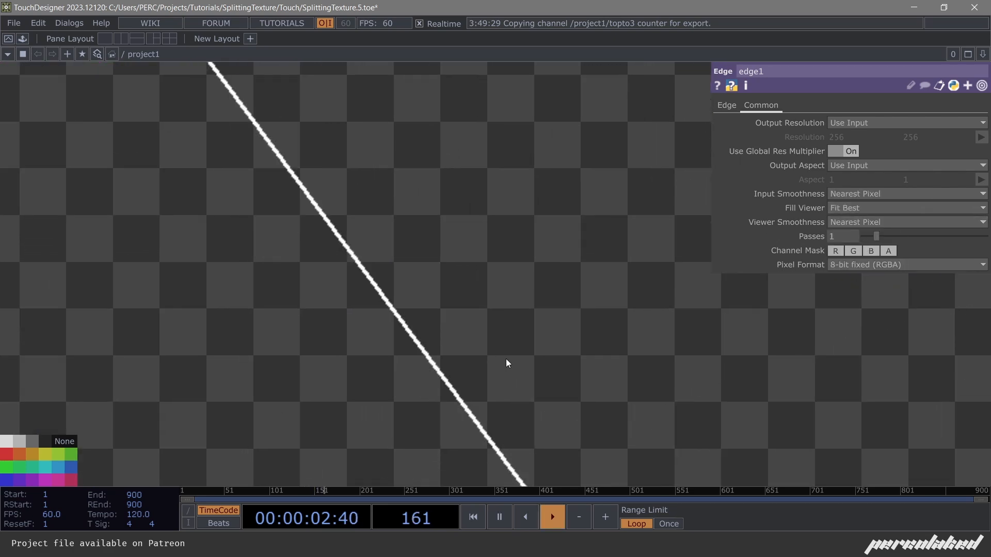
pyautogui.press('space')
pyautogui.scroll(-5, 347, 259)
pyautogui.scroll(-2, 359, 257)
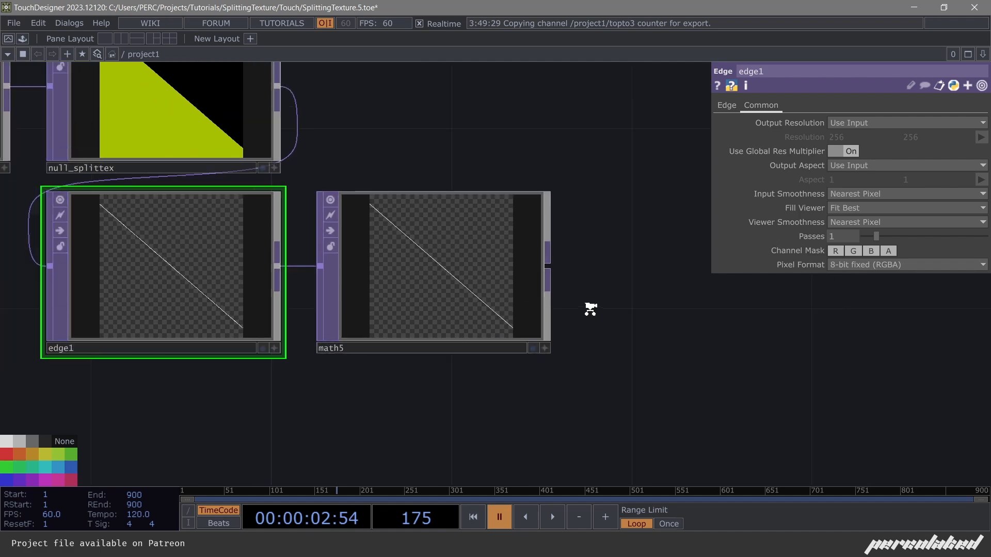
# Append a Null TOP after math5 and rename it null_edge.
pyautogui.click(419, 240)
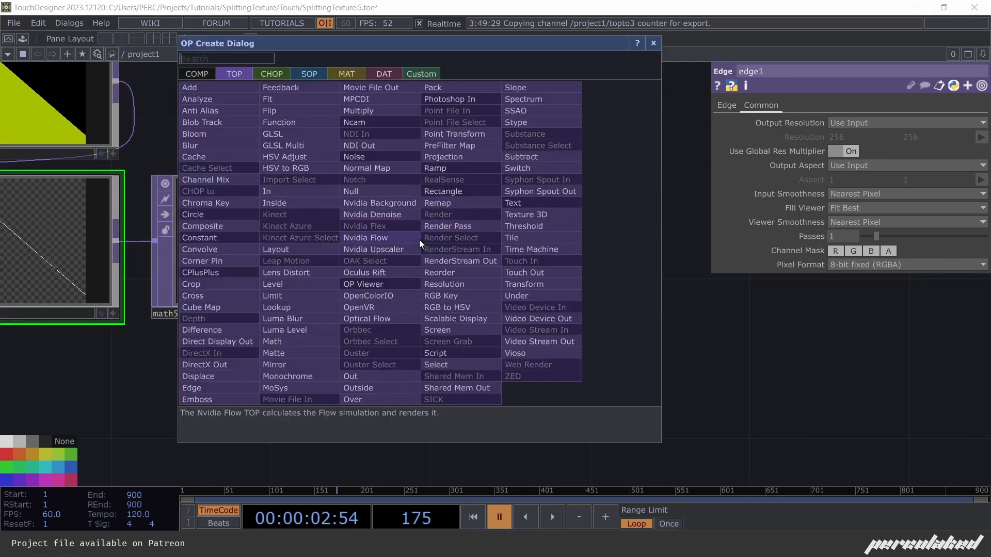
pyautogui.click(367, 191)
pyautogui.click(469, 297)
pyautogui.click(475, 309)
pyautogui.press('BackSpace')
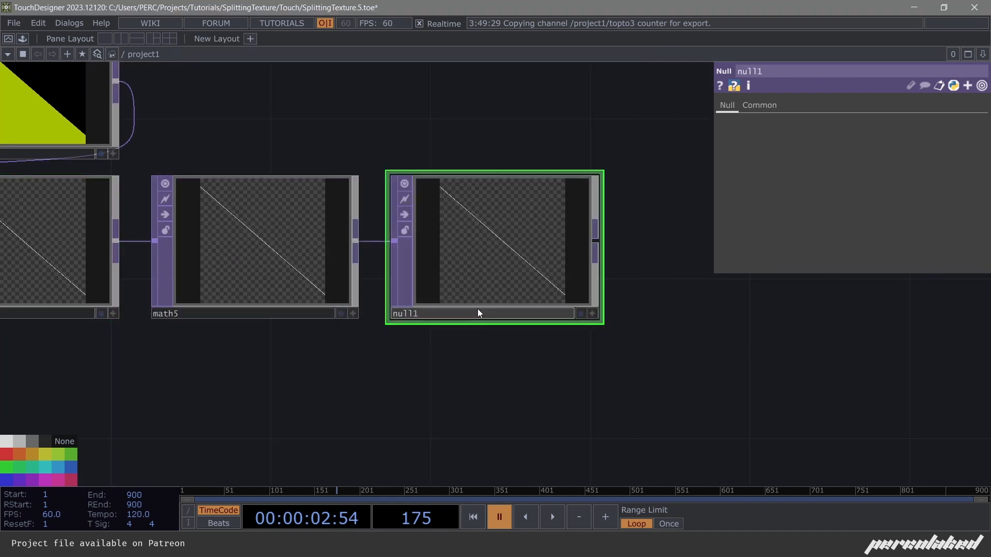
pyautogui.write('_edge')
pyautogui.press('Return')
pyautogui.scroll(-4, 464, 271)
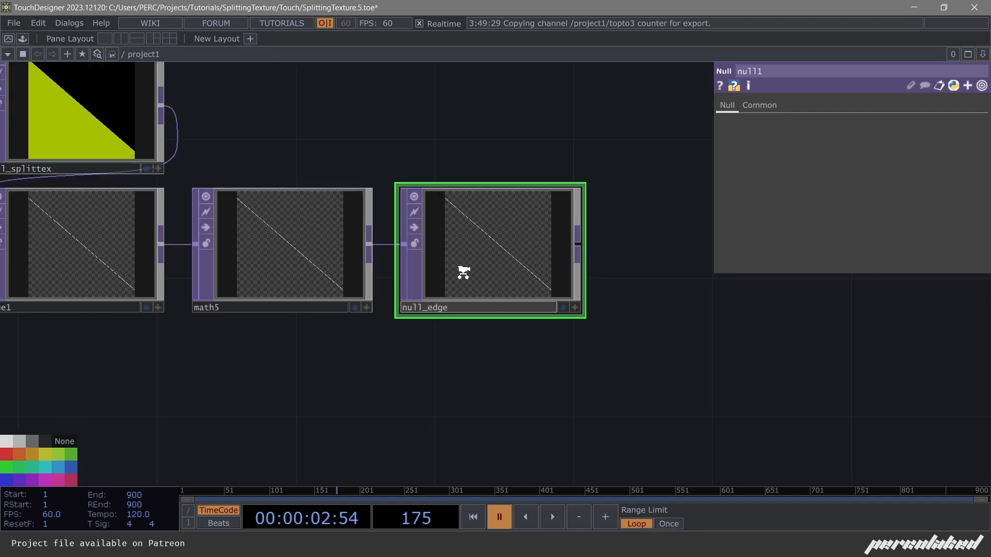
# Add a Movie File In TOP in the empty area below edge1.
pyautogui.press('Tab')
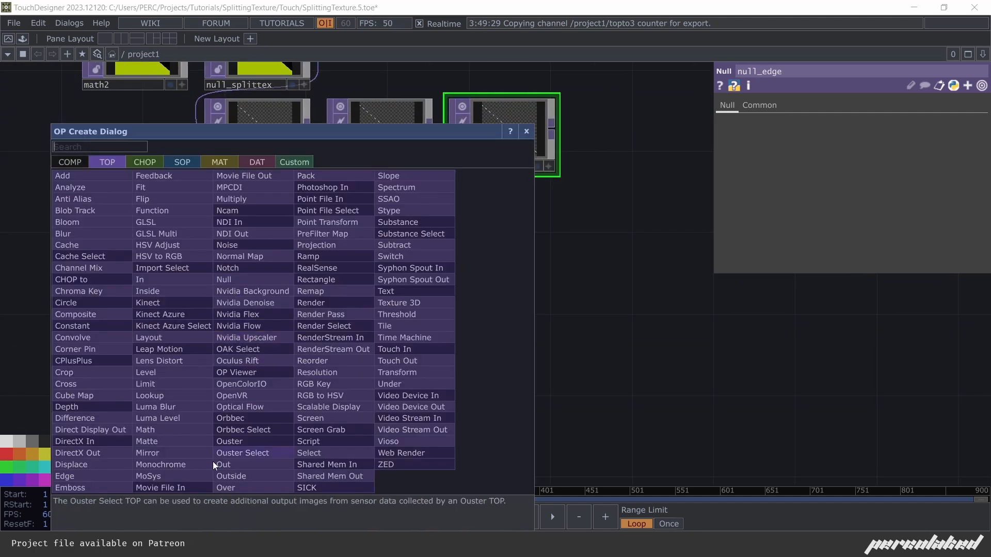
pyautogui.click(190, 490)
pyautogui.click(254, 320)
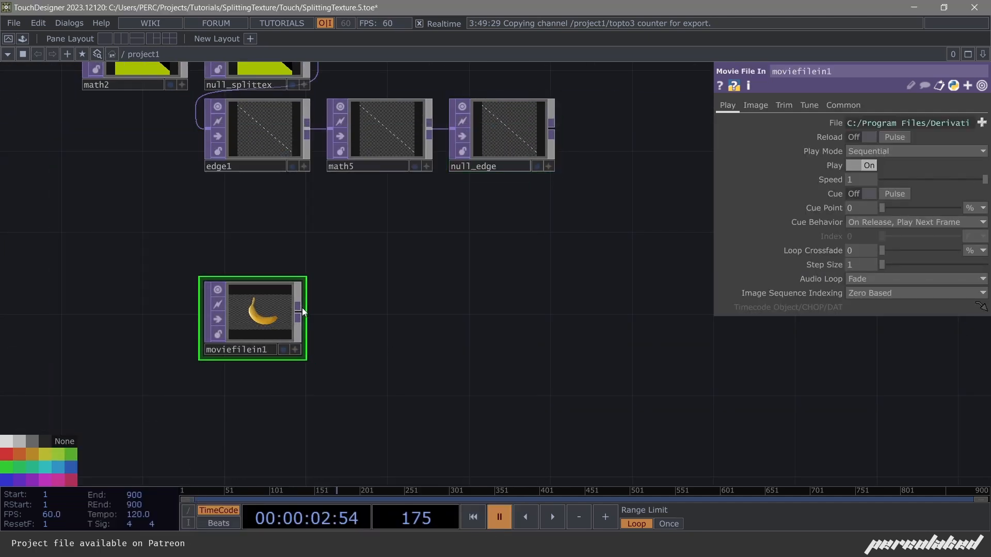
pyautogui.hotkey('ctrl', 'z')
pyautogui.moveTo(261, 333); pyautogui.dragTo(220, 312)
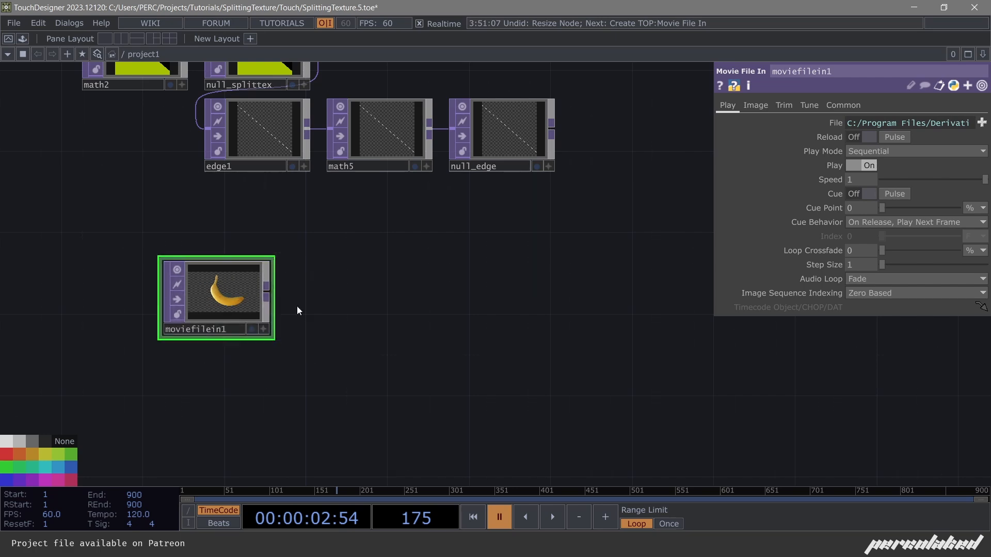
# Load the sample image Trillium.jpg into the Movie File In TOP and move the node further from the edge chain.
pyautogui.click(981, 124)
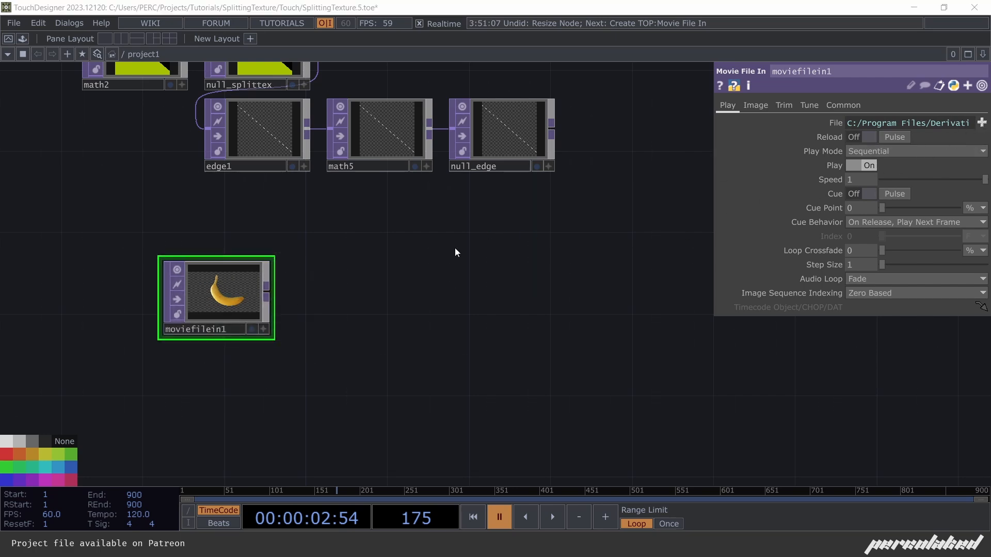
pyautogui.scroll(-10, 199, 189)
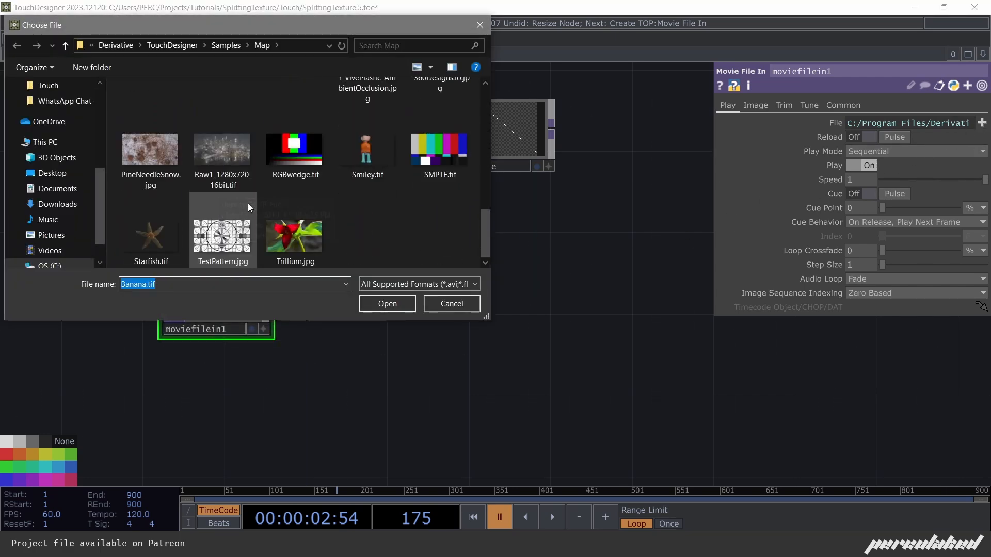
pyautogui.click(294, 227)
pyautogui.click(387, 303)
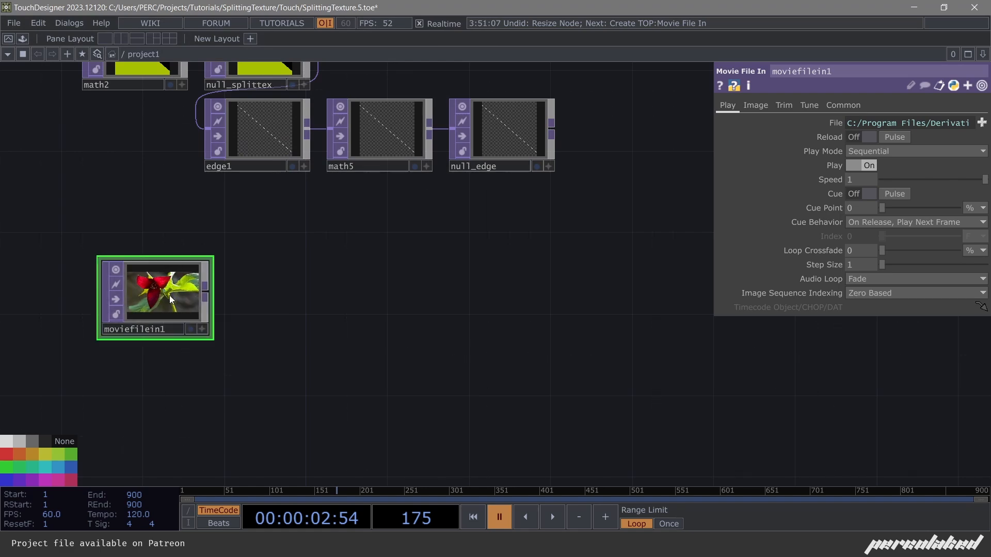
# Append a Fit TOP after moviefilein1.
pyautogui.scroll(2, 169, 295)
pyautogui.press('Tab')
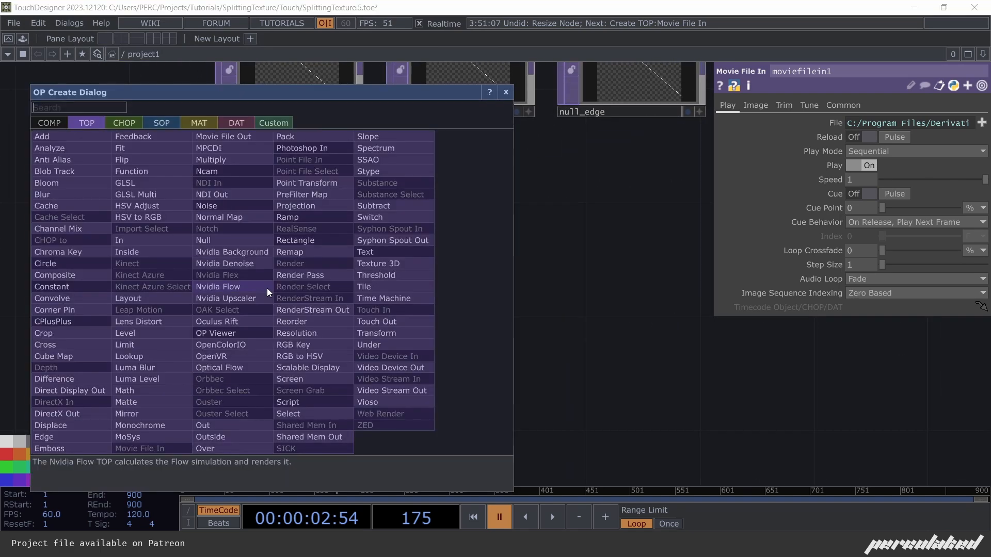
pyautogui.click(101, 138)
pyautogui.click(319, 293)
# Drive the width and height of fit1's custom resolution with the resx and resy channels of null_data.
pyautogui.scroll(-5, 319, 293)
pyautogui.moveTo(235, 278); pyautogui.dragTo(392, 382)
pyautogui.moveTo(306, 217); pyautogui.dragTo(525, 127)
pyautogui.scroll(4, 333, 238)
pyautogui.click(751, 105)
pyautogui.scroll(4, 513, 198)
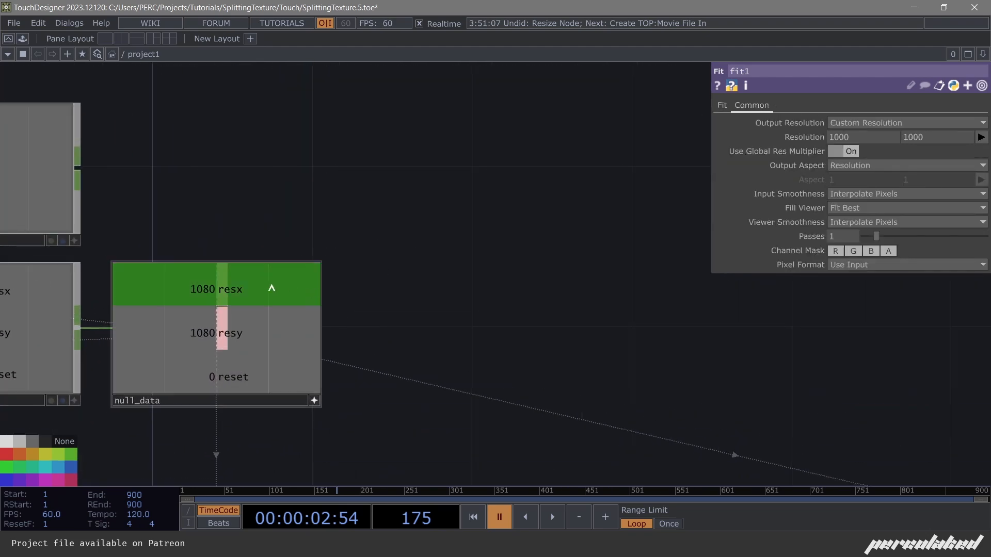
pyautogui.moveTo(271, 287); pyautogui.dragTo(847, 134)
pyautogui.moveTo(243, 330); pyautogui.dragTo(948, 138)
pyautogui.click(948, 138)
# Set the Fit mode of fit1 to Fit Outside so the flower image fills the square frame.
pyautogui.click(721, 106)
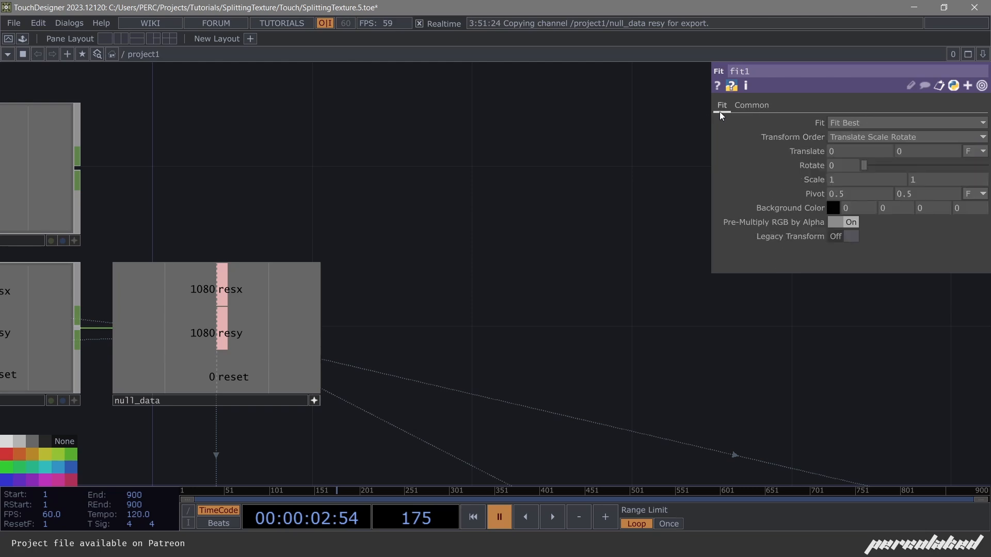
pyautogui.scroll(-2, 539, 251)
pyautogui.moveTo(539, 250); pyautogui.dragTo(358, 93)
pyautogui.scroll(-5, 355, 90)
pyautogui.moveTo(607, 355); pyautogui.dragTo(555, 303)
pyautogui.scroll(9, 593, 233)
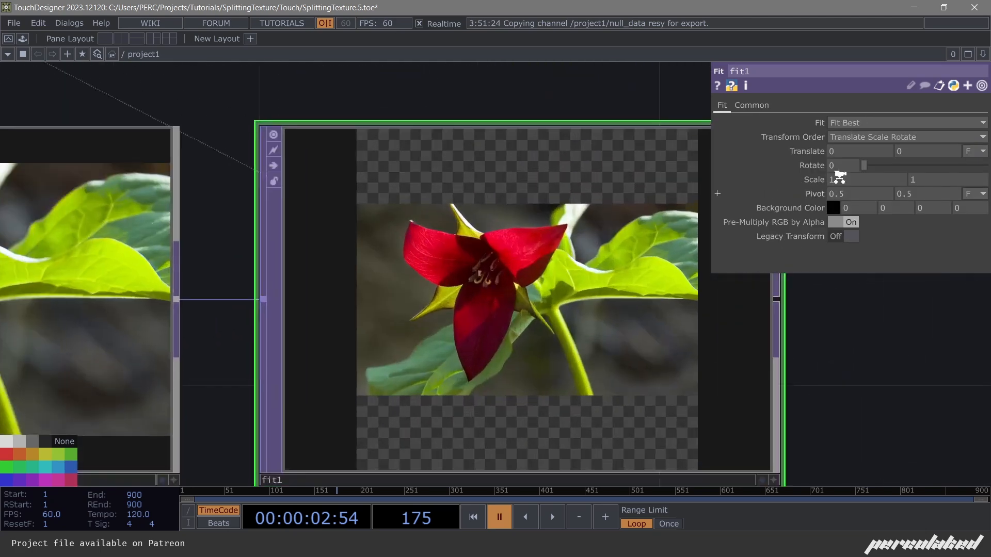
pyautogui.click(856, 126)
pyautogui.click(859, 176)
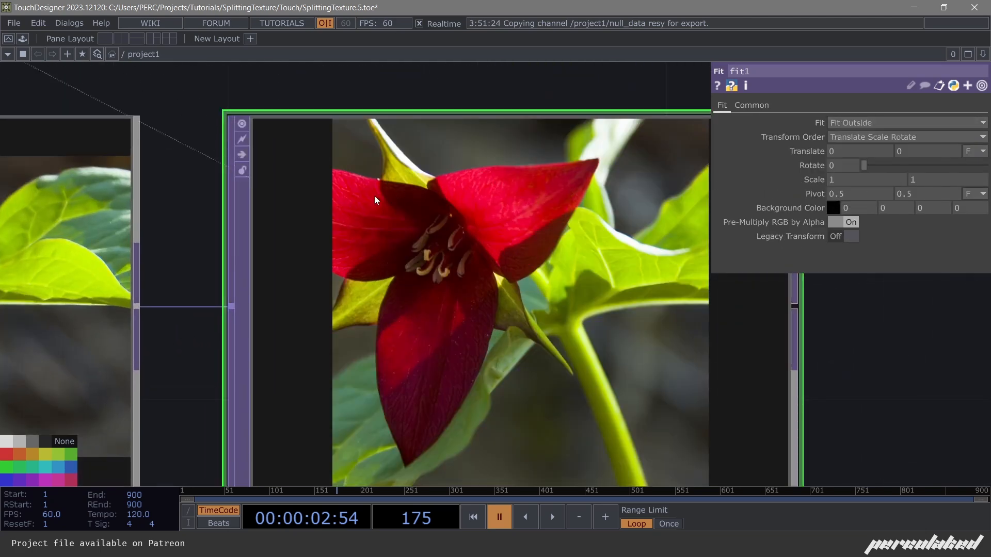
pyautogui.scroll(-5, 392, 200)
pyautogui.scroll(5, 403, 202)
pyautogui.scroll(-5, 323, 215)
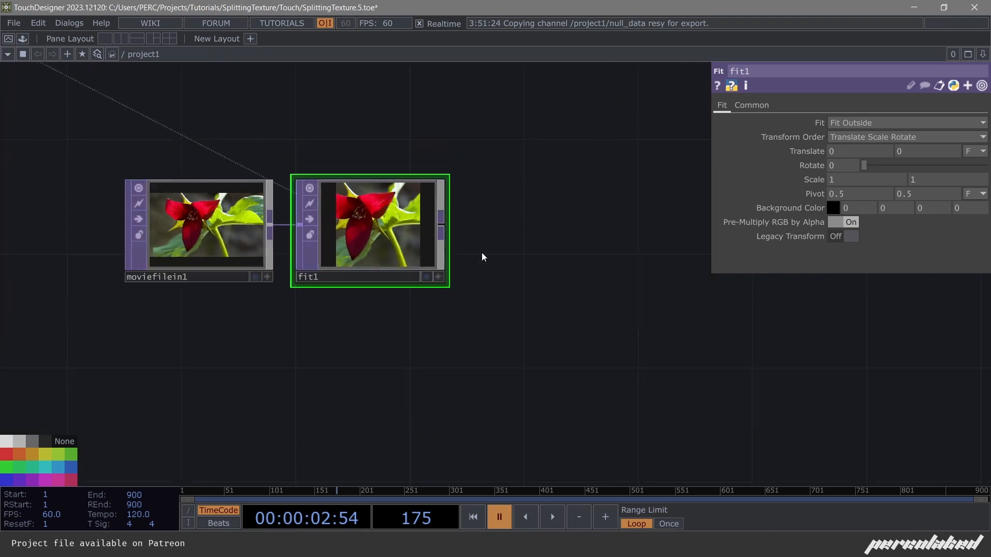
# Append a Null TOP after fit1, place it close to that node, and rename it null_baseimg.
pyautogui.moveTo(393, 168); pyautogui.dragTo(375, 171)
pyautogui.rightClick(359, 236)
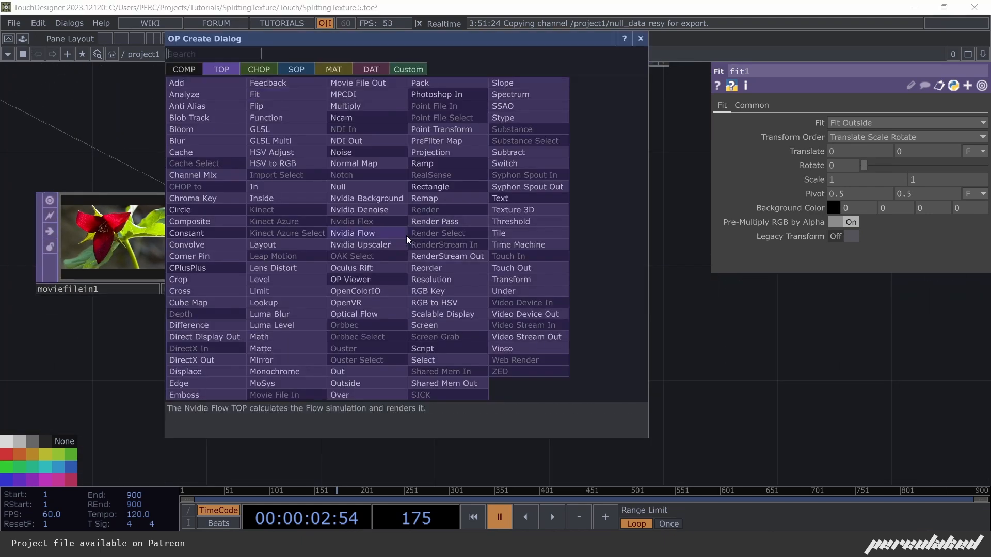
pyautogui.write('n')
pyautogui.click(369, 186)
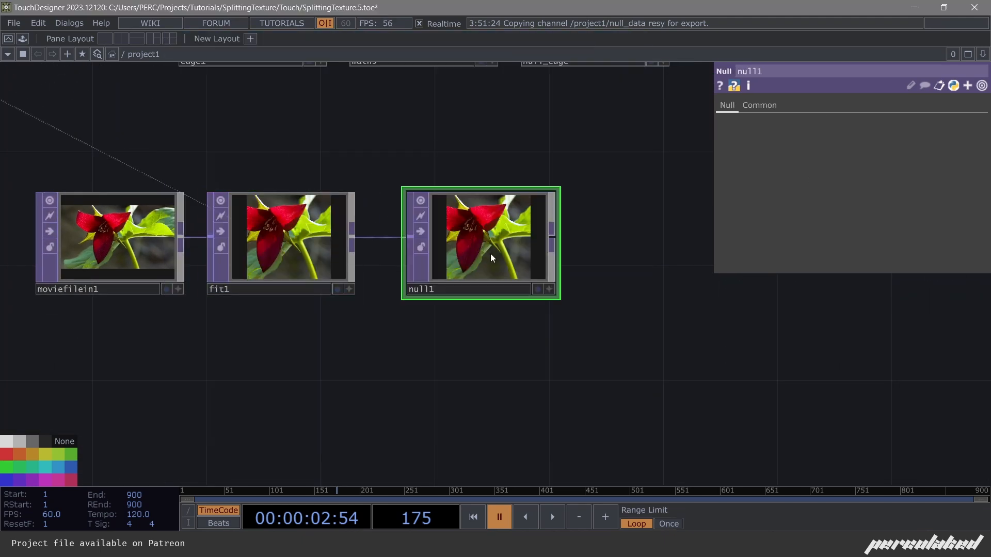
pyautogui.click(426, 282)
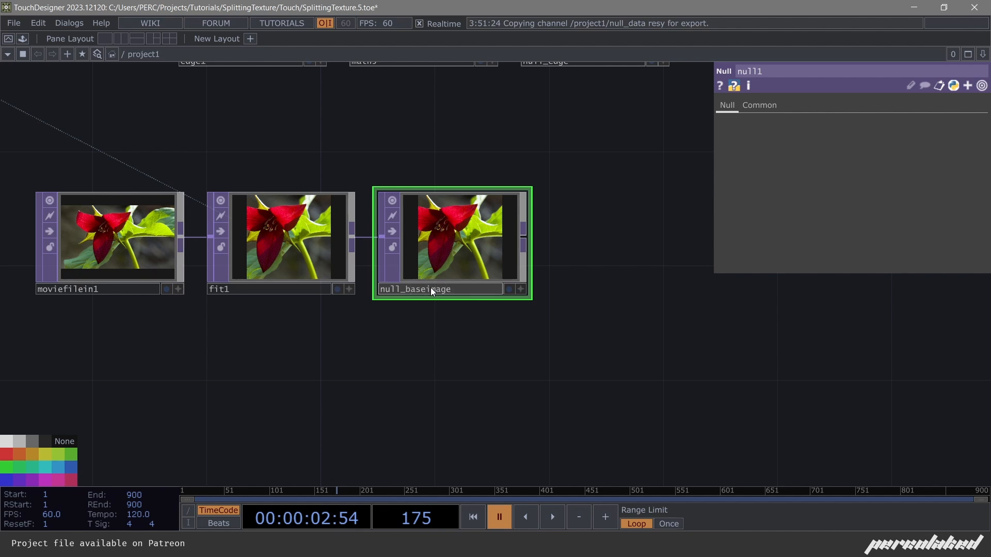
pyautogui.scroll(-4, 418, 302)
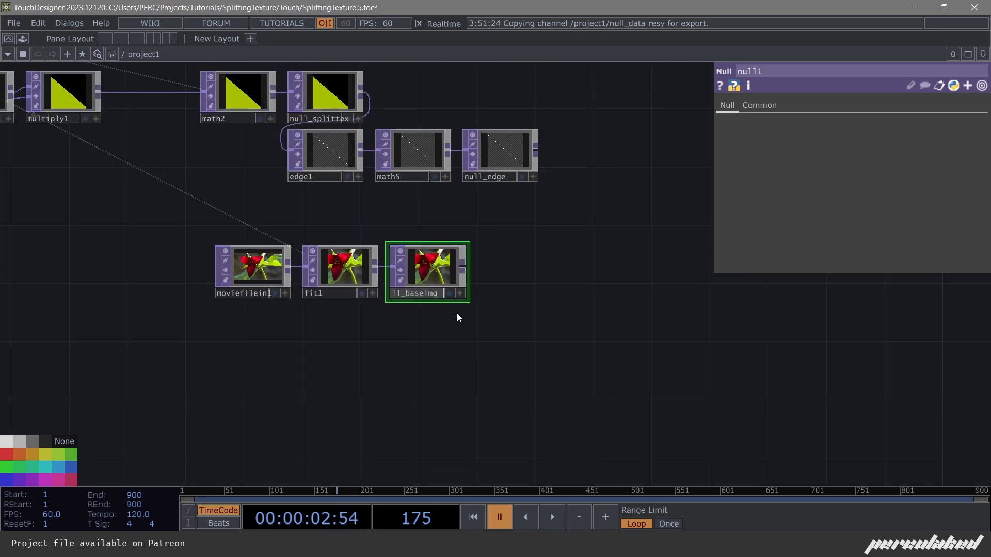
pyautogui.press('Return')
# Move the moviefilein1, fit1 and null_baseimg nodes together so they line up directly beneath the edge1, math5 and null_edge chain.
pyautogui.moveTo(441, 352); pyautogui.dragTo(233, 276, button='right')
pyautogui.moveTo(448, 268); pyautogui.dragTo(503, 264)
pyautogui.moveTo(128, 222); pyautogui.dragTo(554, 337)
pyautogui.scroll(-4, 356, 302)
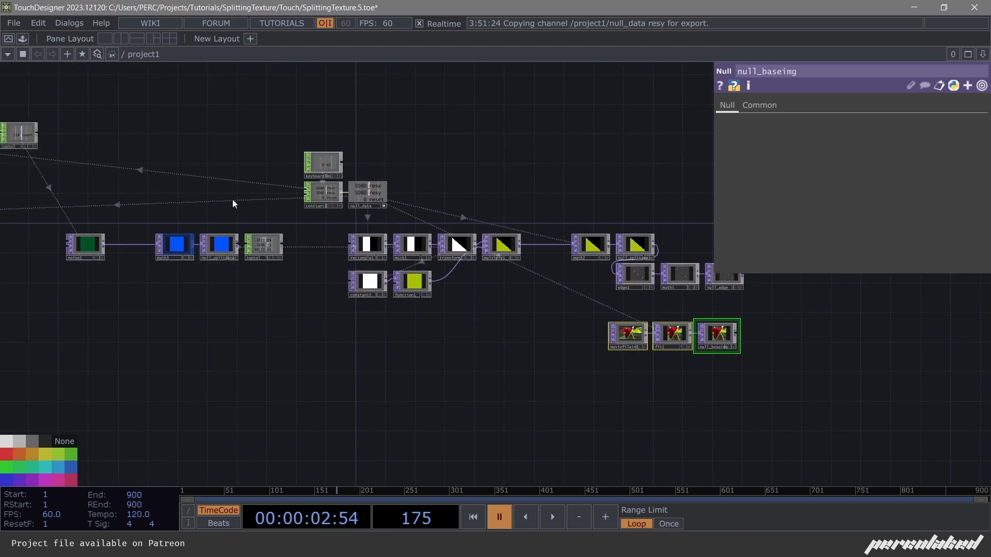
pyautogui.moveTo(253, 343); pyautogui.dragTo(292, 348)
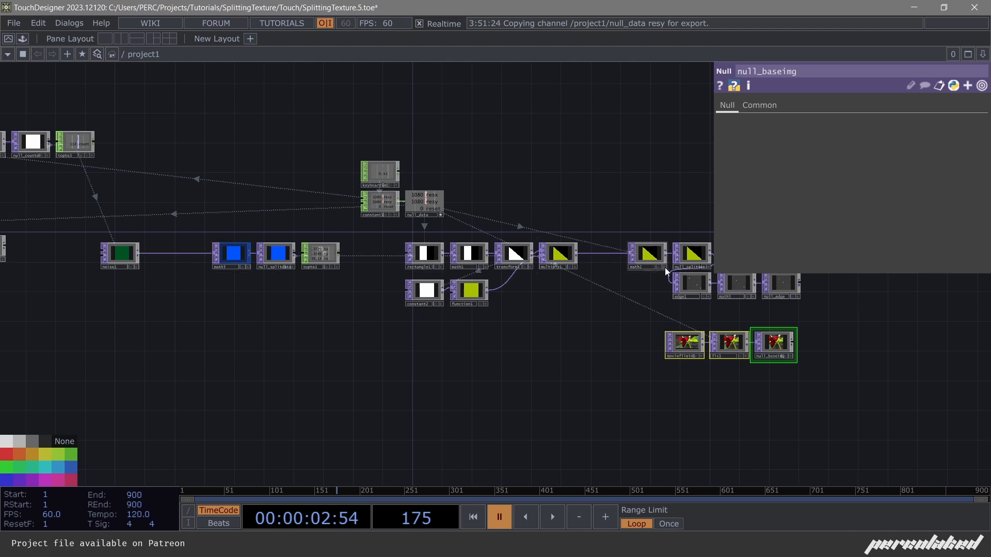
pyautogui.moveTo(606, 258); pyautogui.dragTo(407, 320)
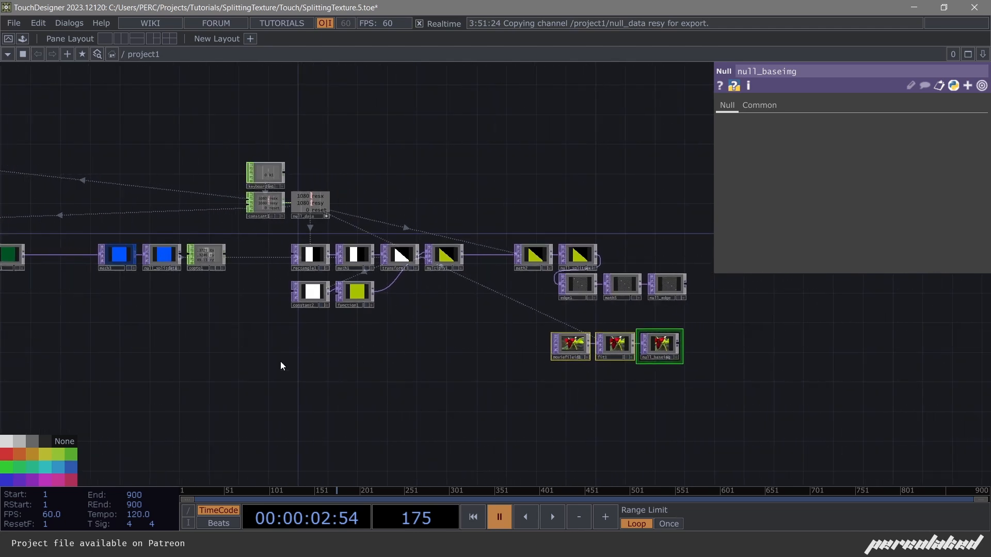
pyautogui.moveTo(280, 365); pyautogui.dragTo(316, 336)
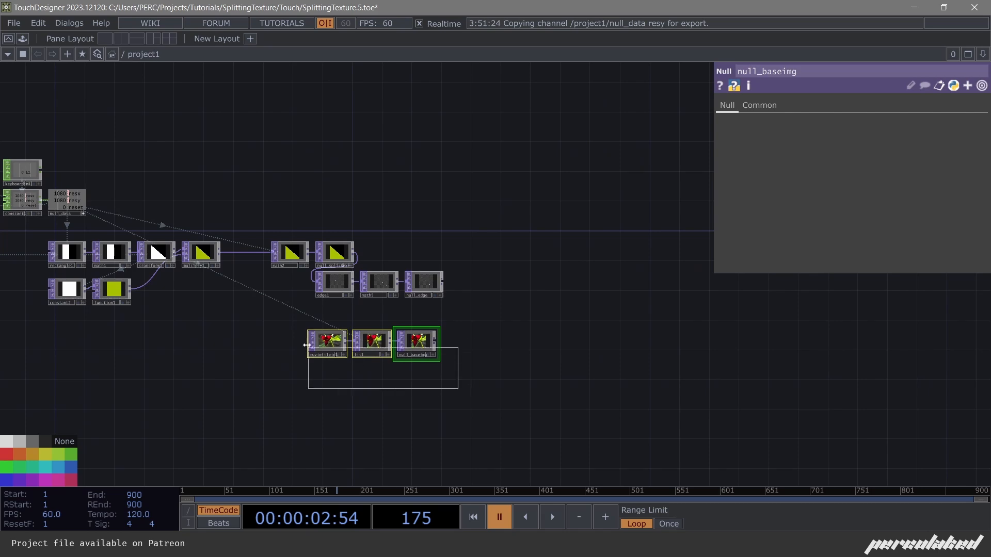
pyautogui.moveTo(510, 195); pyautogui.dragTo(449, 235)
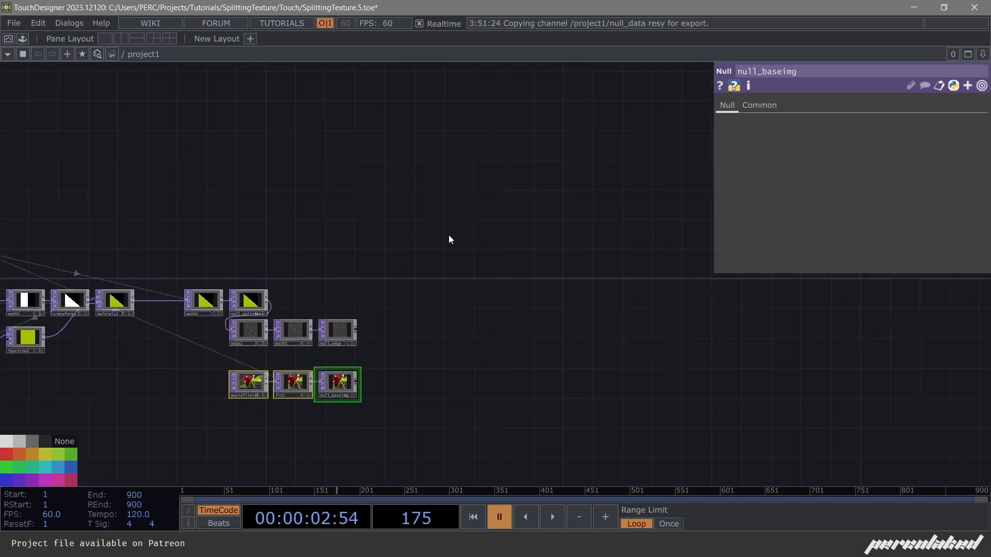
pyautogui.moveTo(428, 282)
pyautogui.mouseDown()
pyautogui.moveTo(400, 250)
pyautogui.moveTo(415, 272)
pyautogui.mouseUp()
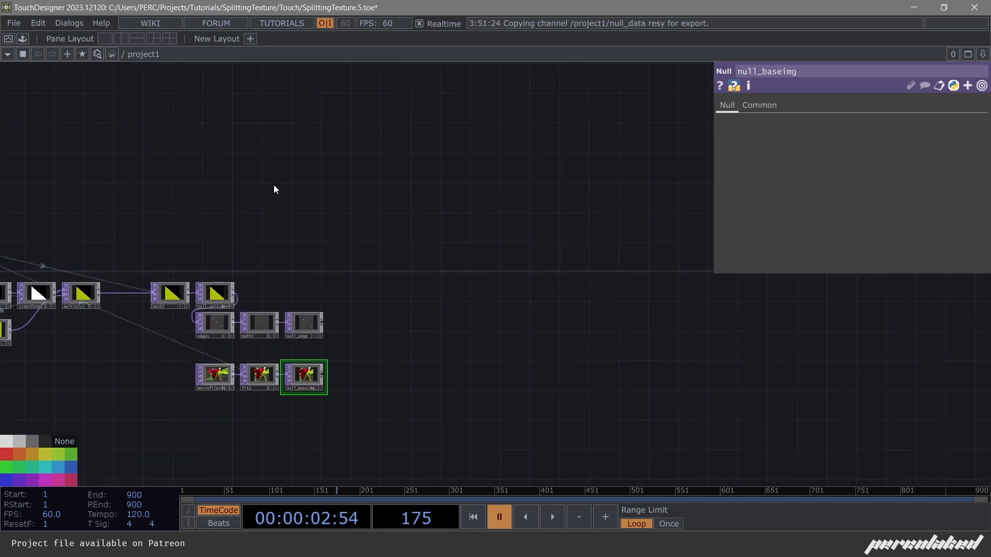
# Add a Ramp TOP in the empty network area above and beyond the edge chain.
pyautogui.press('Tab')
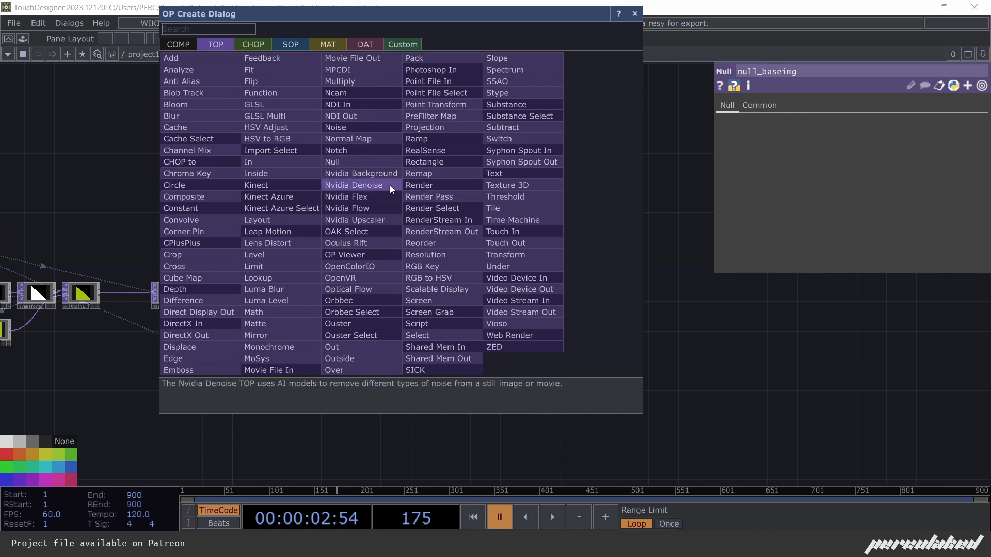
pyautogui.write('ra')
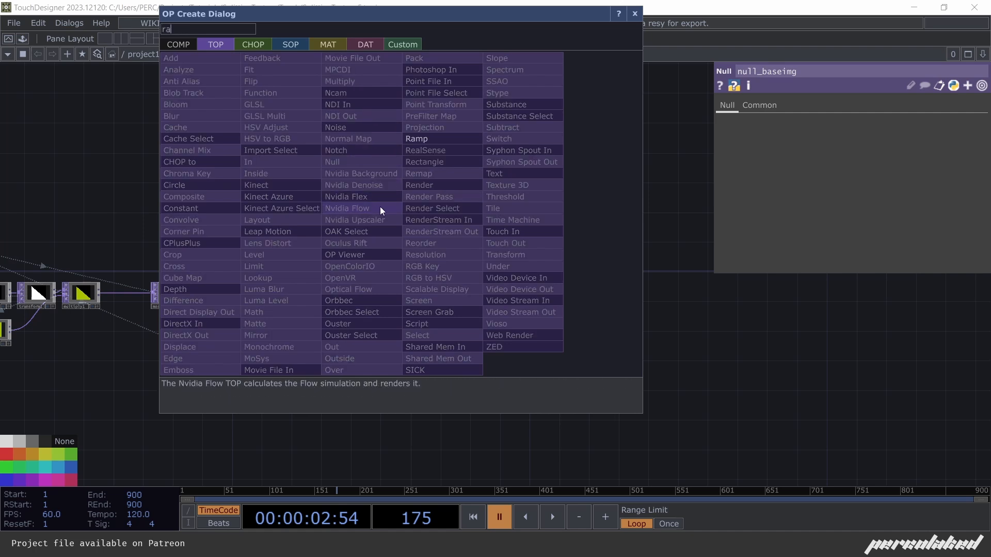
pyautogui.click(420, 139)
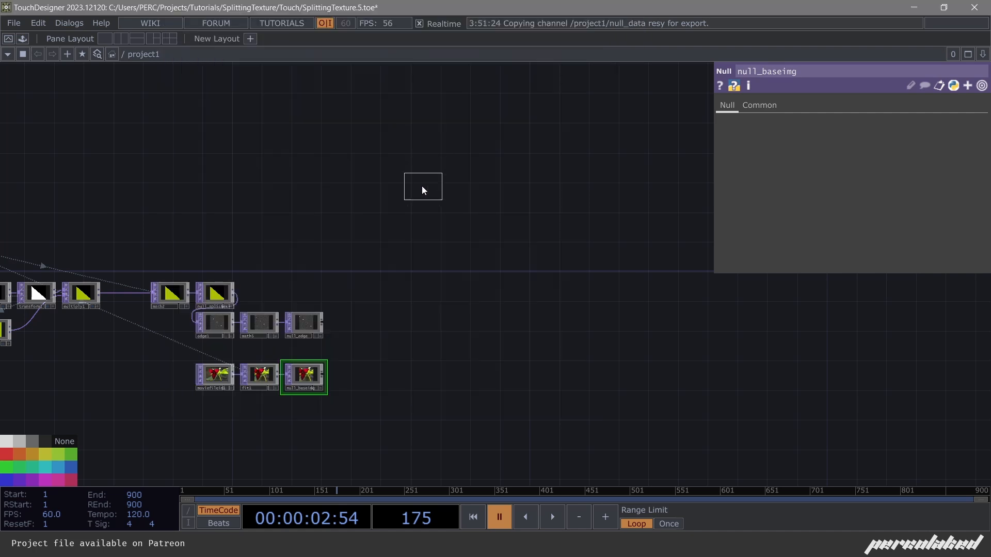
pyautogui.click(422, 186)
pyautogui.scroll(6, 423, 187)
pyautogui.moveTo(423, 188); pyautogui.dragTo(342, 188)
# Drive the width and height of ramp1's resolution with the resx and resy channels of null_data.
pyautogui.click(798, 107)
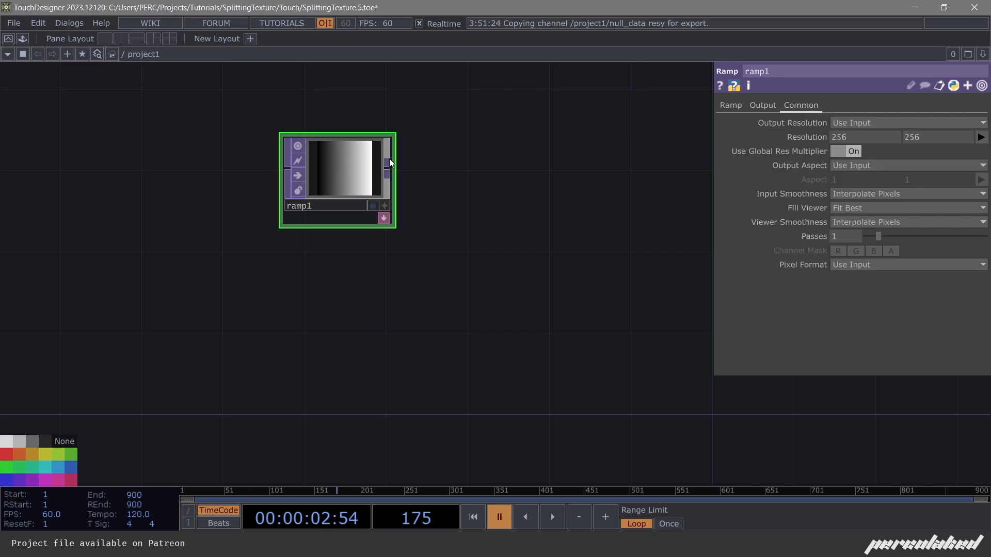
pyautogui.moveTo(97, 248); pyautogui.dragTo(417, 247)
pyautogui.scroll(-3, 417, 247)
pyautogui.scroll(-3, 417, 246)
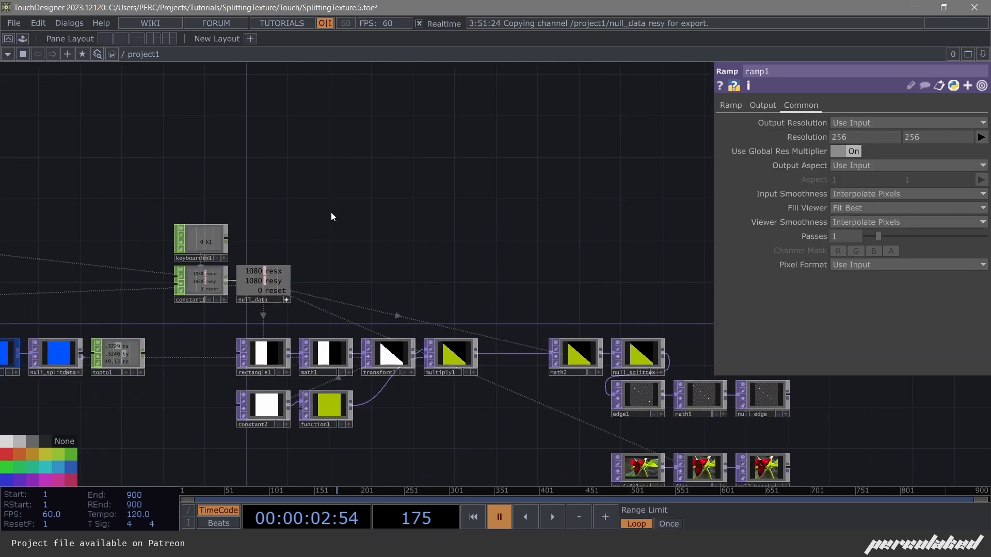
pyautogui.scroll(5, 281, 291)
pyautogui.moveTo(867, 140); pyautogui.dragTo(849, 138)
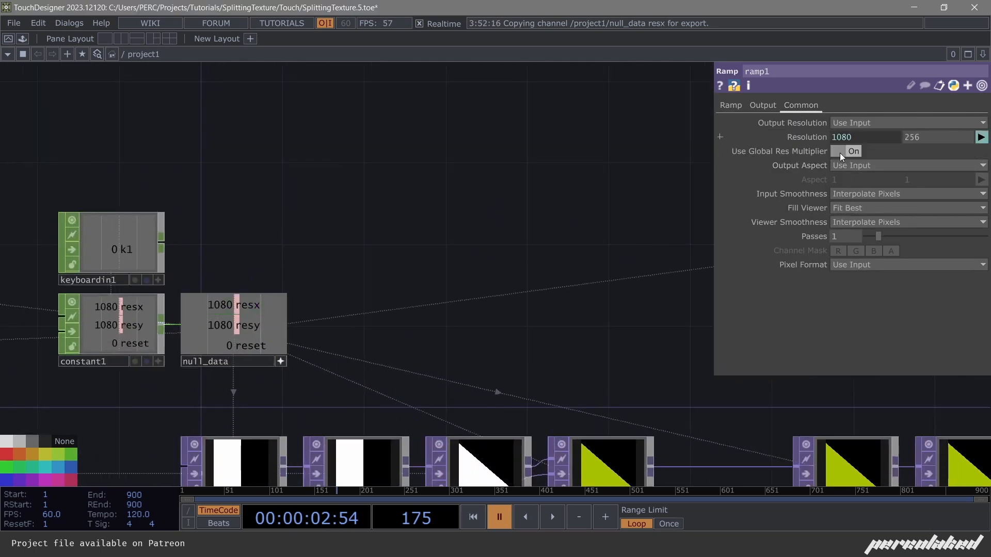
pyautogui.moveTo(267, 325); pyautogui.dragTo(916, 133)
pyautogui.click(915, 133)
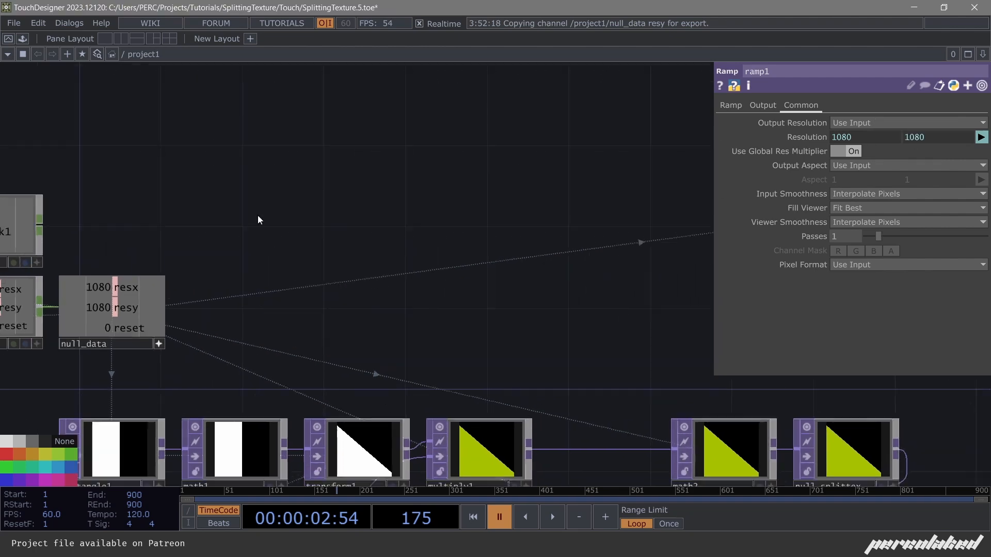
# Set the pixel format of ramp1 to 32-bit float (Mono) and return to its ramp parameters.
pyautogui.scroll(-3, 384, 226)
pyautogui.moveTo(412, 257); pyautogui.dragTo(130, 272)
pyautogui.scroll(3, 412, 178)
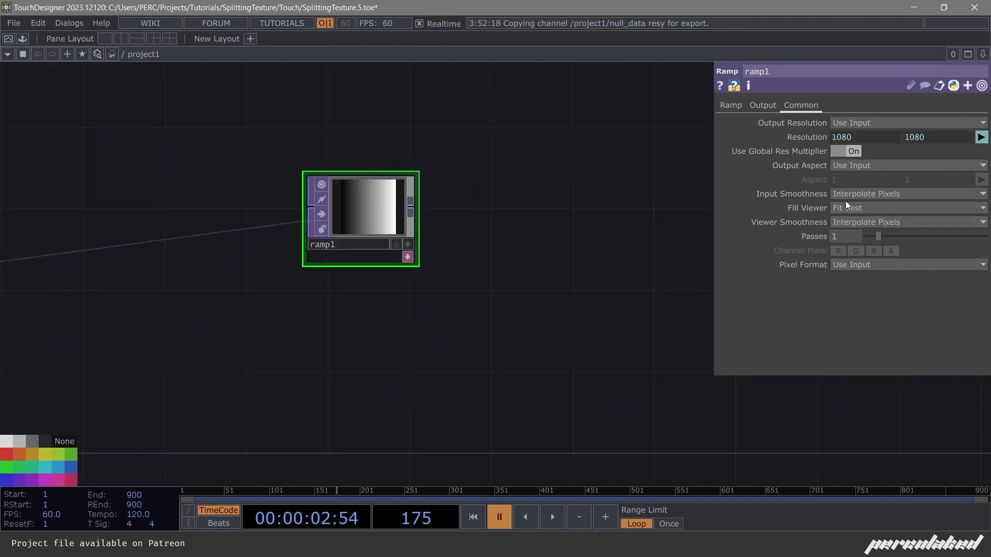
pyautogui.click(865, 265)
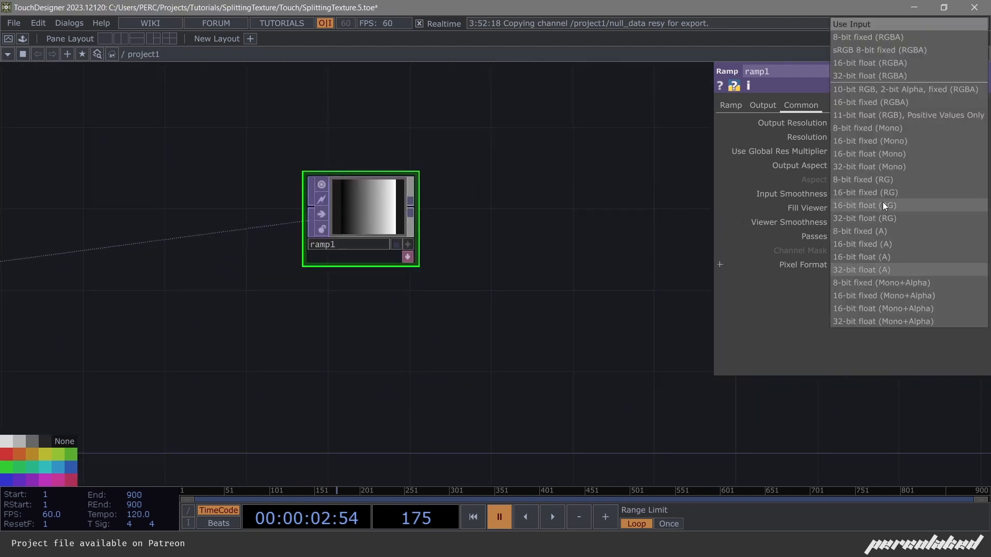
pyautogui.click(859, 166)
pyautogui.click(735, 106)
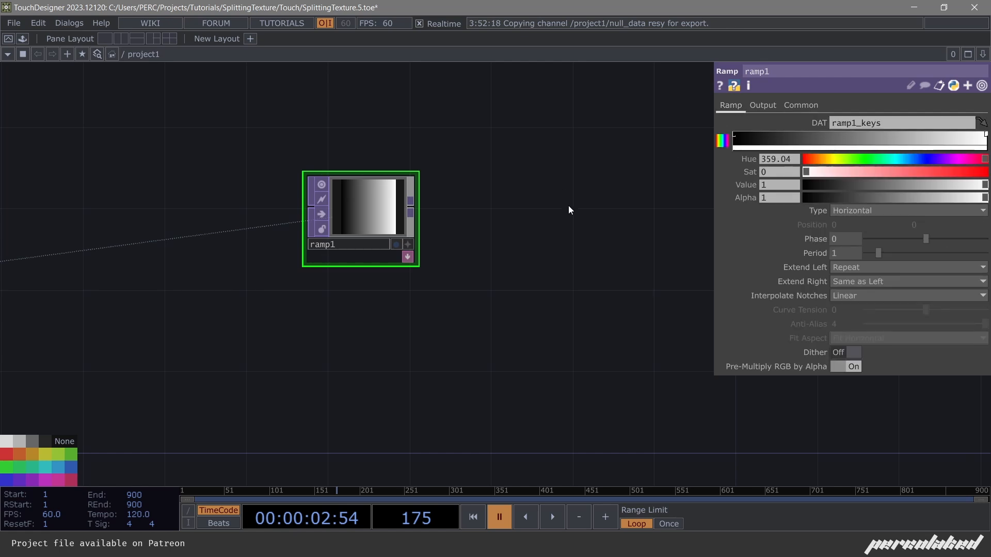
# Duplicate ramp1, place the copy beneath it, and set the copy's ramp type to Vertical.
pyautogui.moveTo(362, 180); pyautogui.dragTo(345, 168)
pyautogui.hotkey('ctrl', 'c')
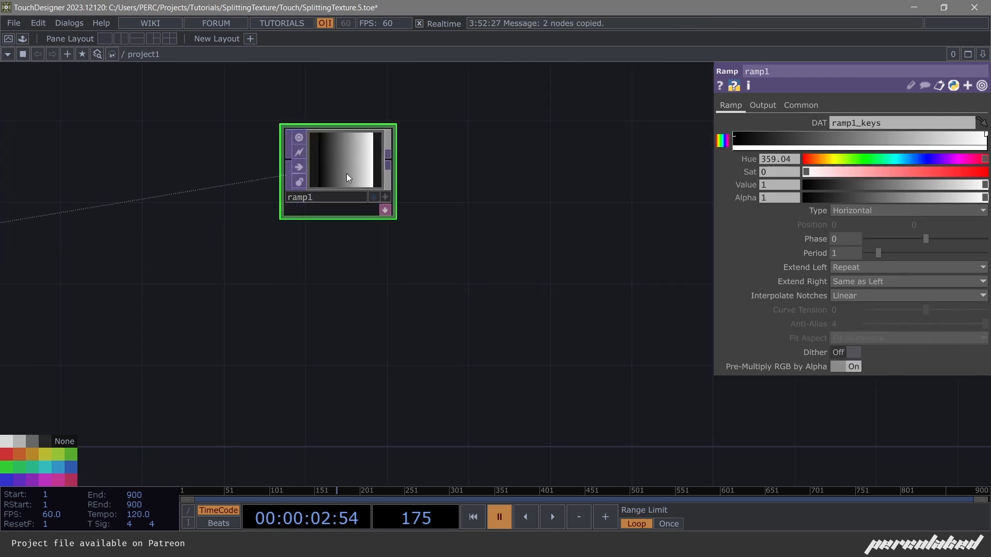
pyautogui.hotkey('ctrl', 'v')
pyautogui.moveTo(360, 346); pyautogui.dragTo(354, 265)
pyautogui.click(846, 211)
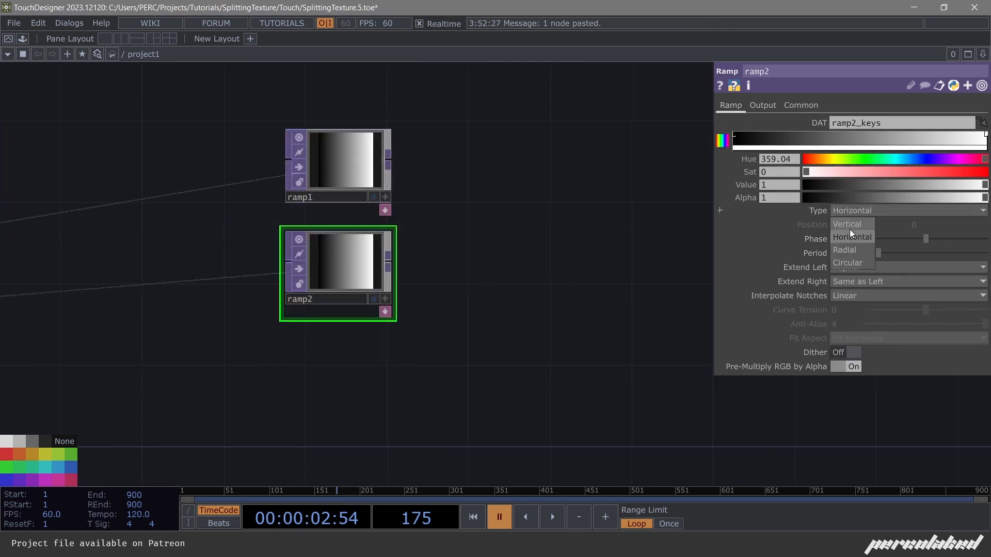
pyautogui.click(850, 228)
# Append a Reorder TOP to the output of ramp1.
pyautogui.rightClick(389, 157)
pyautogui.write('raf')
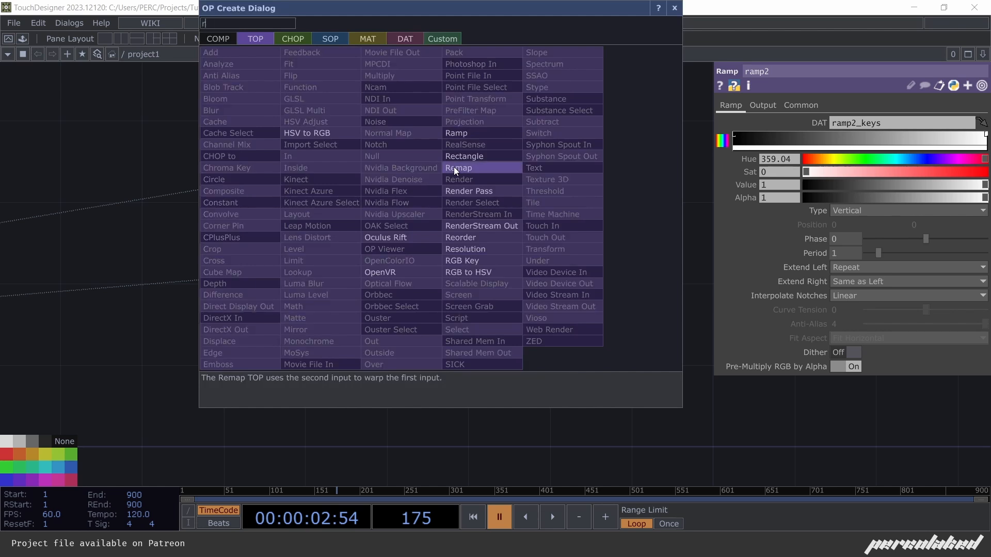
pyautogui.press('BackSpace')
pyautogui.press('BackSpace')
pyautogui.write('e')
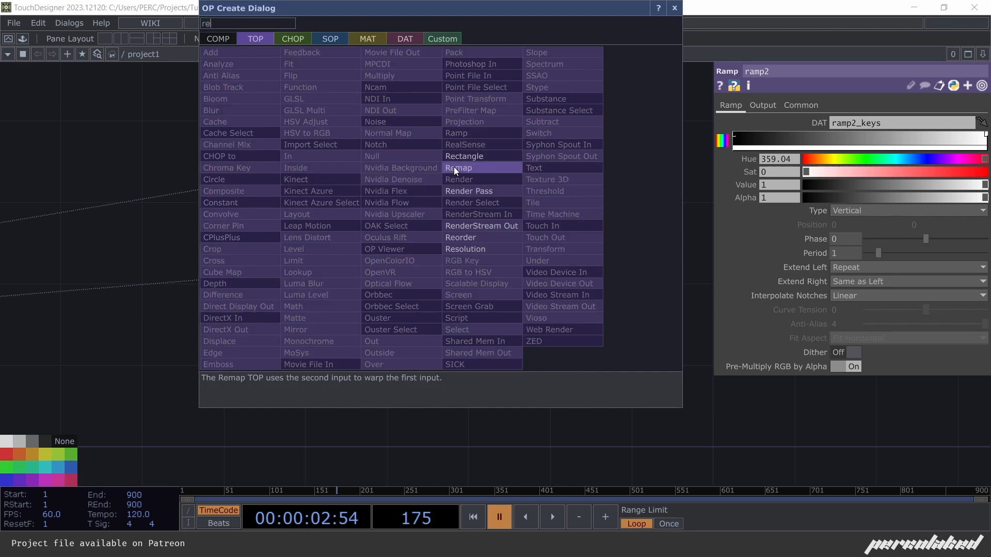
pyautogui.click(478, 238)
pyautogui.click(481, 182)
# Wire ramp2 into the second input of reorder1, align reorder1 with ramp1, and set Output Green to Input 2.
pyautogui.click(424, 183)
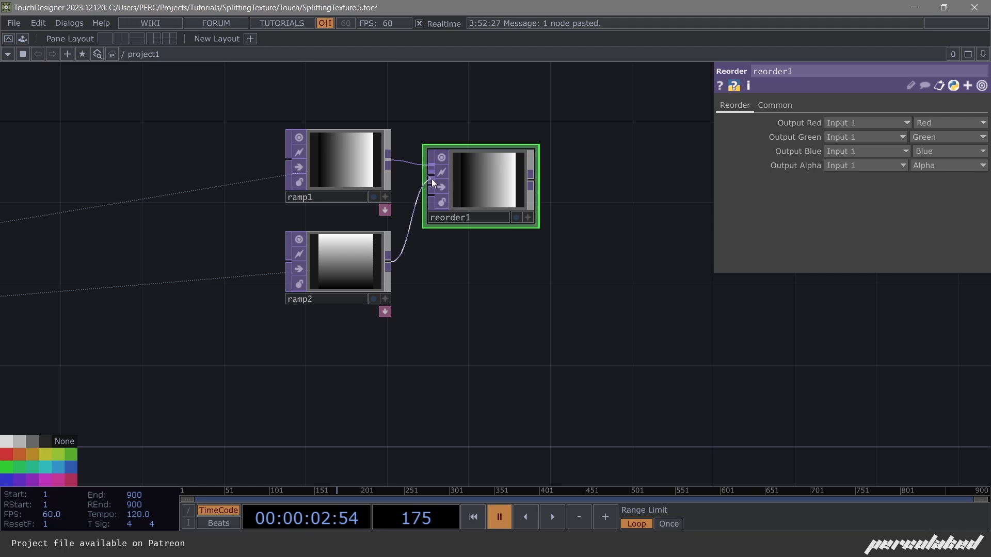
pyautogui.moveTo(474, 186); pyautogui.dragTo(454, 166)
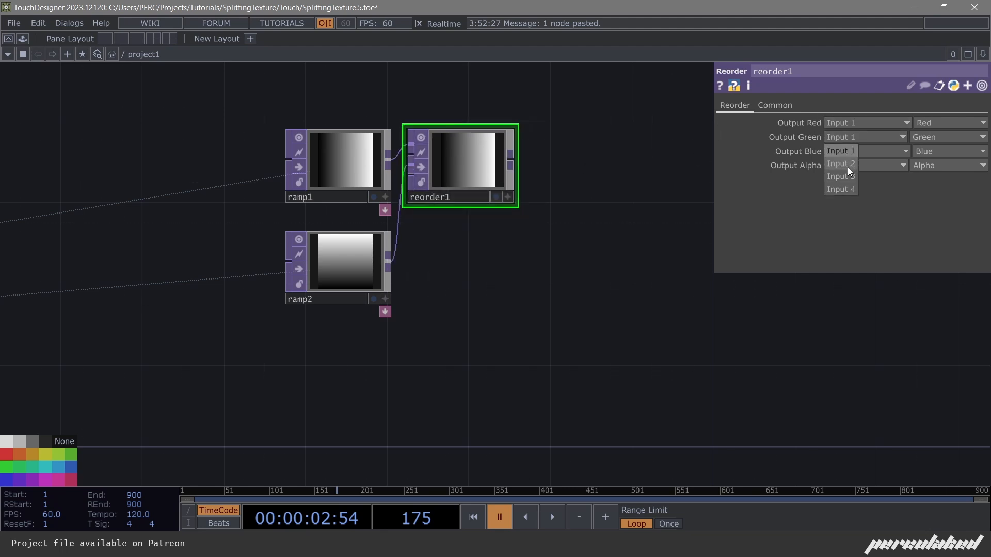
pyautogui.scroll(3, 407, 164)
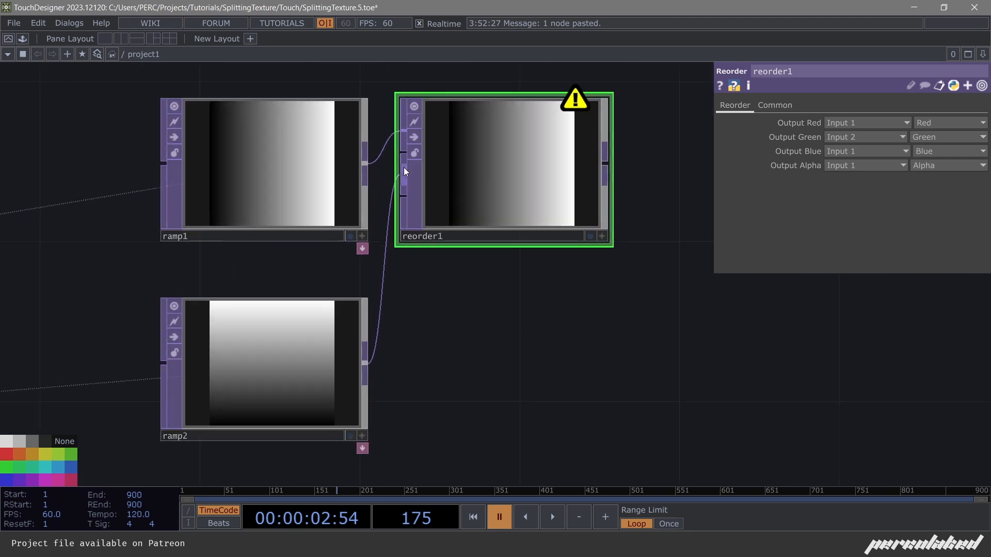
# Set the pixel format of reorder1 to 32-bit float (RG).
pyautogui.click(774, 105)
pyautogui.scroll(-3, 626, 200)
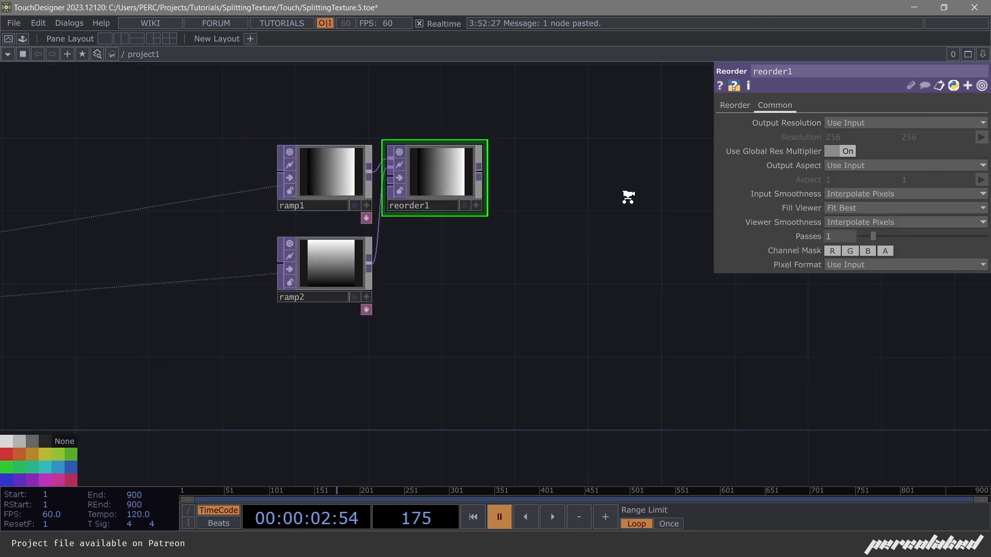
pyautogui.click(846, 264)
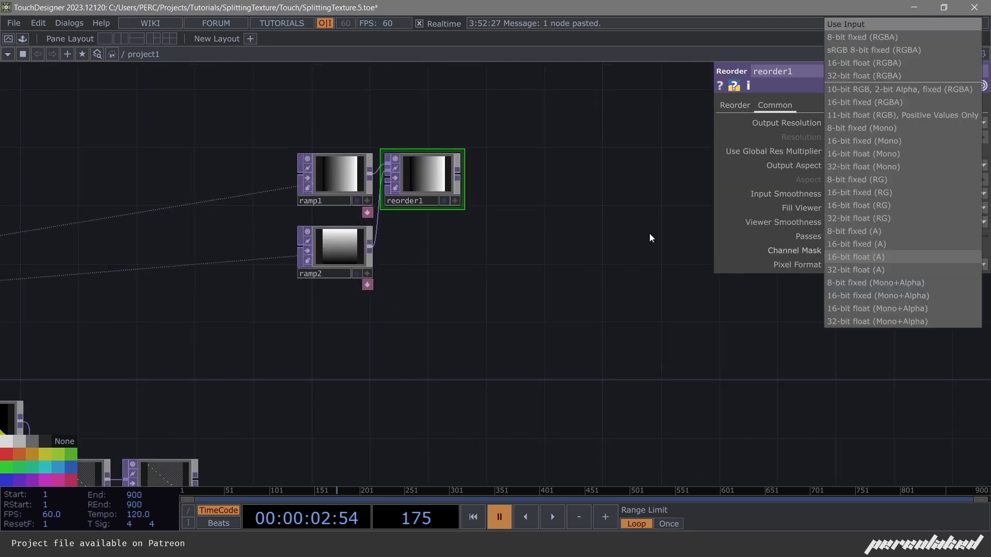
pyautogui.click(887, 218)
pyautogui.scroll(3, 419, 189)
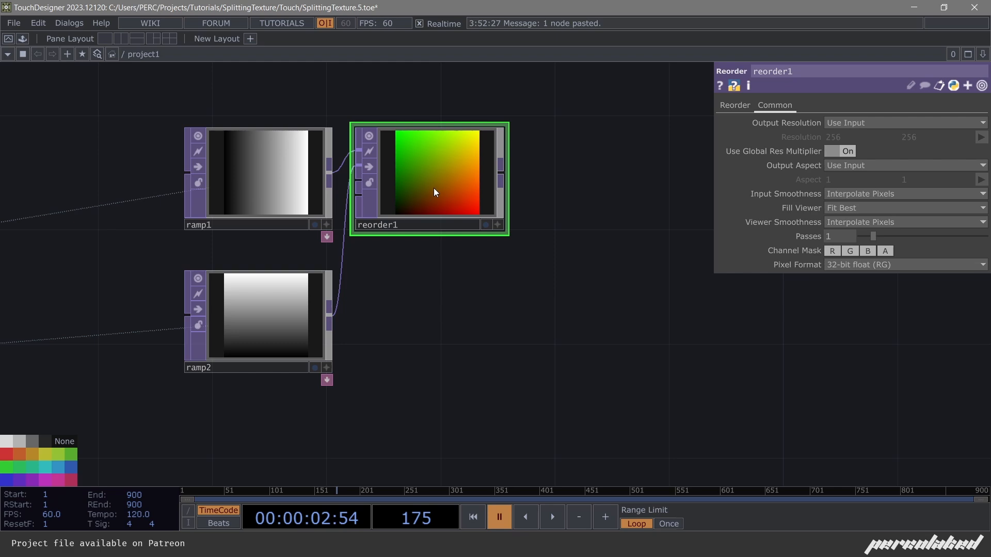
# Move ramp2 up so it sits close beneath ramp1 in the network.
pyautogui.moveTo(534, 311); pyautogui.dragTo(470, 187)
pyautogui.scroll(-3, 464, 181)
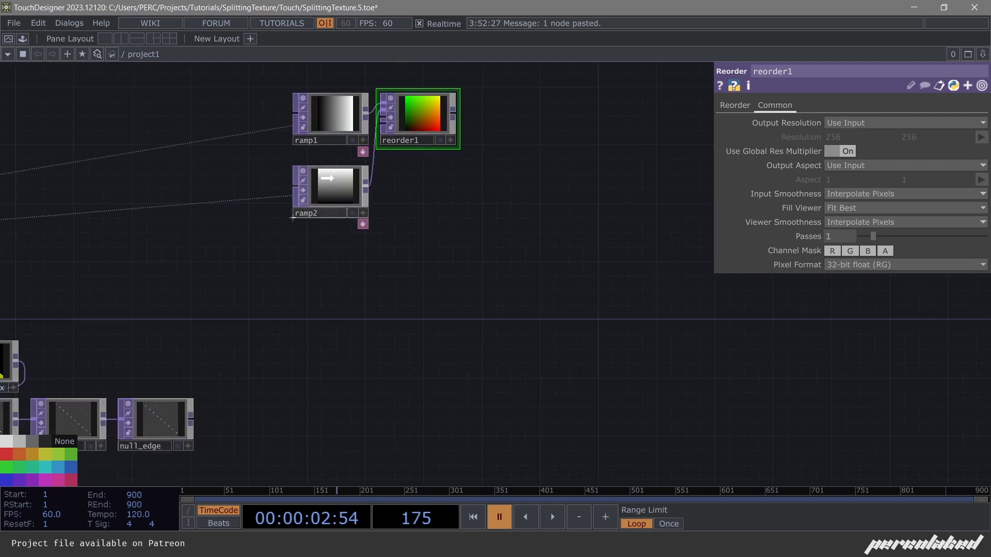
pyautogui.moveTo(350, 287); pyautogui.dragTo(487, 133)
pyautogui.moveTo(321, 221); pyautogui.dragTo(475, 268)
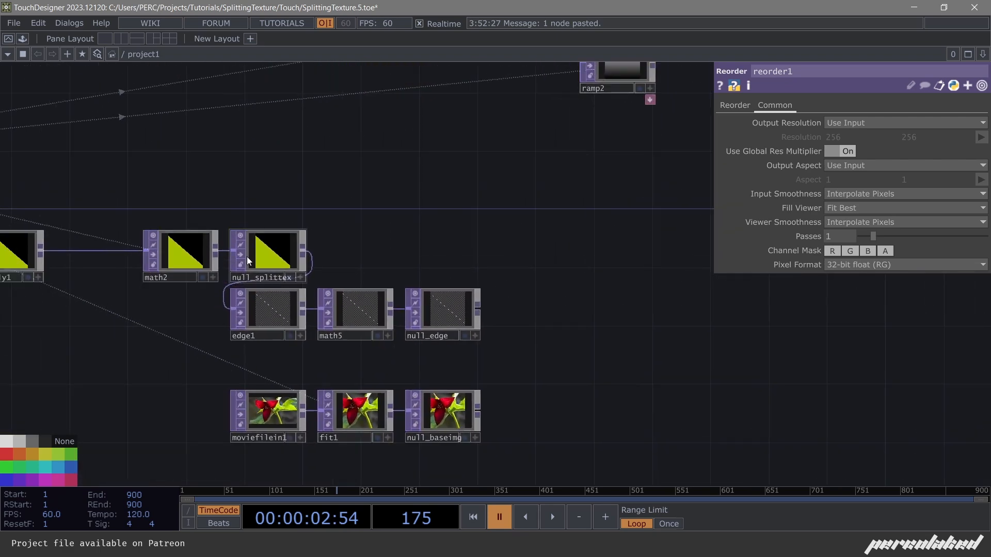
pyautogui.moveTo(226, 234); pyautogui.dragTo(49, 349)
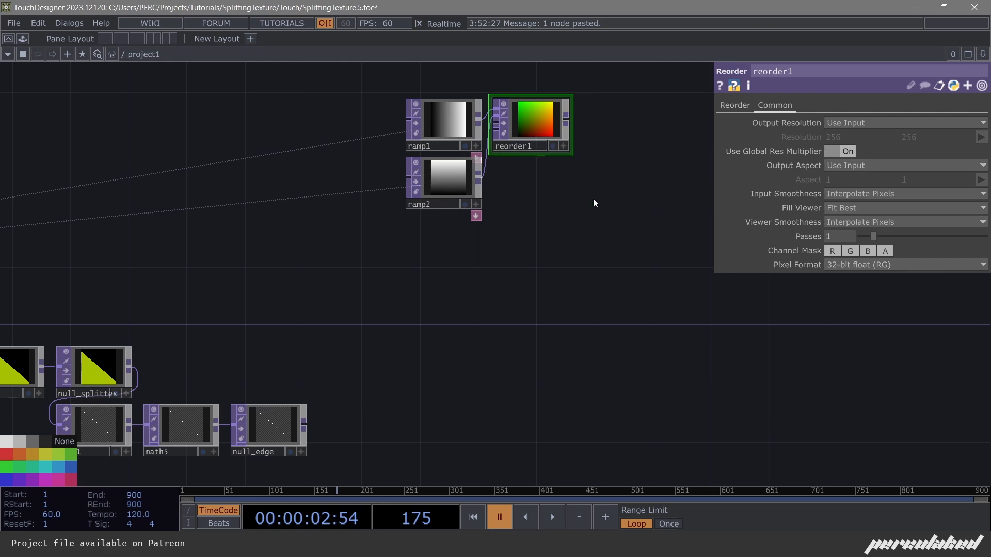
pyautogui.moveTo(593, 199); pyautogui.dragTo(483, 214)
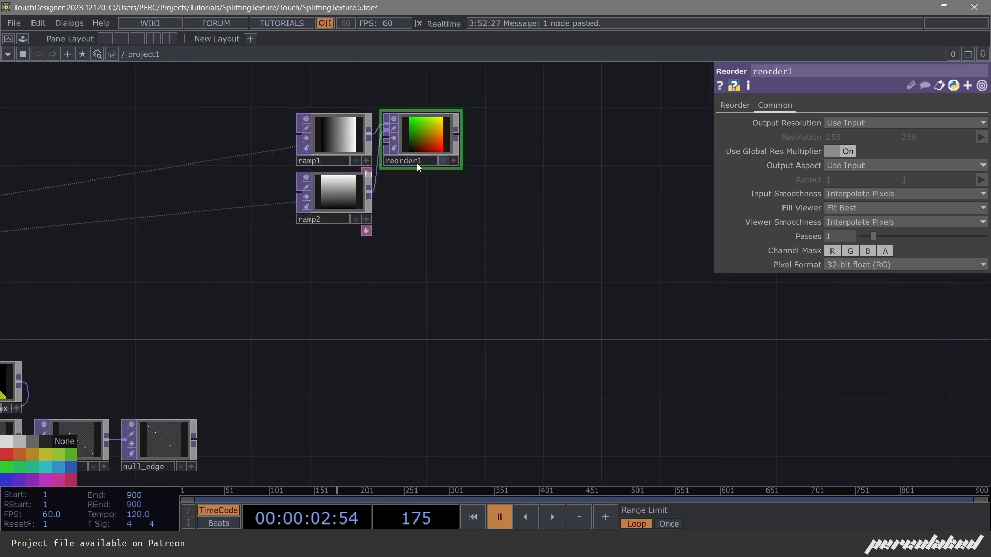
# Create a Select TOP below reorder1 and set its TOP reference to null_splittex.
pyautogui.moveTo(339, 318); pyautogui.dragTo(396, 195)
pyautogui.moveTo(323, 280); pyautogui.dragTo(170, 377)
pyautogui.scroll(-3, 330, 255)
pyautogui.moveTo(337, 252); pyautogui.dragTo(328, 253)
pyautogui.press('Tab')
pyautogui.write('s')
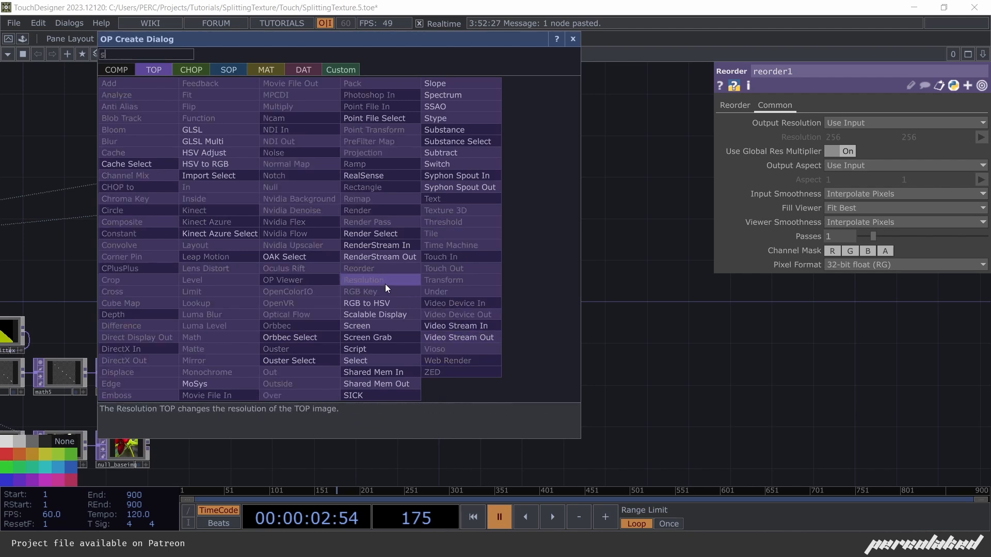
pyautogui.click(374, 360)
pyautogui.click(331, 240)
pyautogui.moveTo(166, 294); pyautogui.dragTo(877, 123)
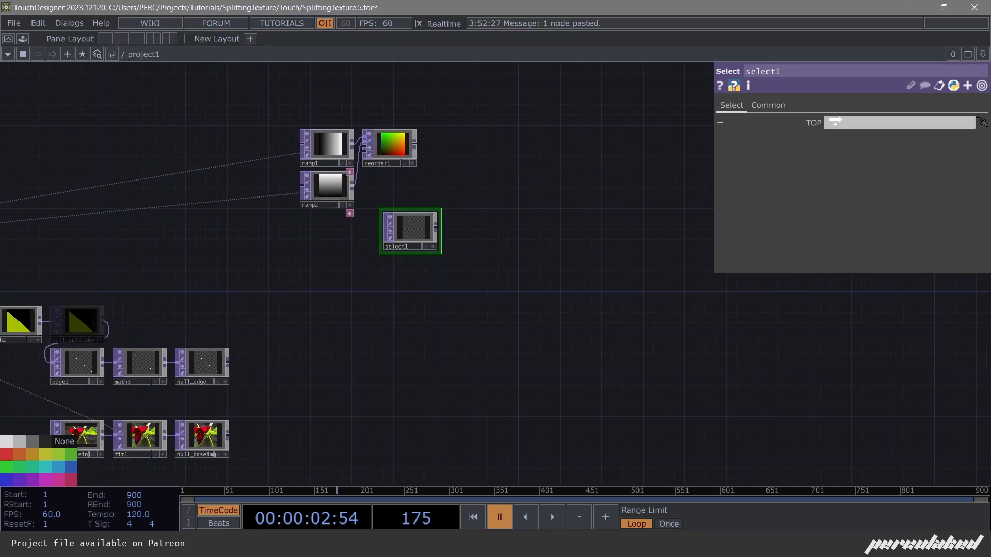
# Arrange the nodes so reorder1 sits midway beside the two ramps, with select1 aligned beneath it.
pyautogui.moveTo(439, 249); pyautogui.dragTo(428, 146)
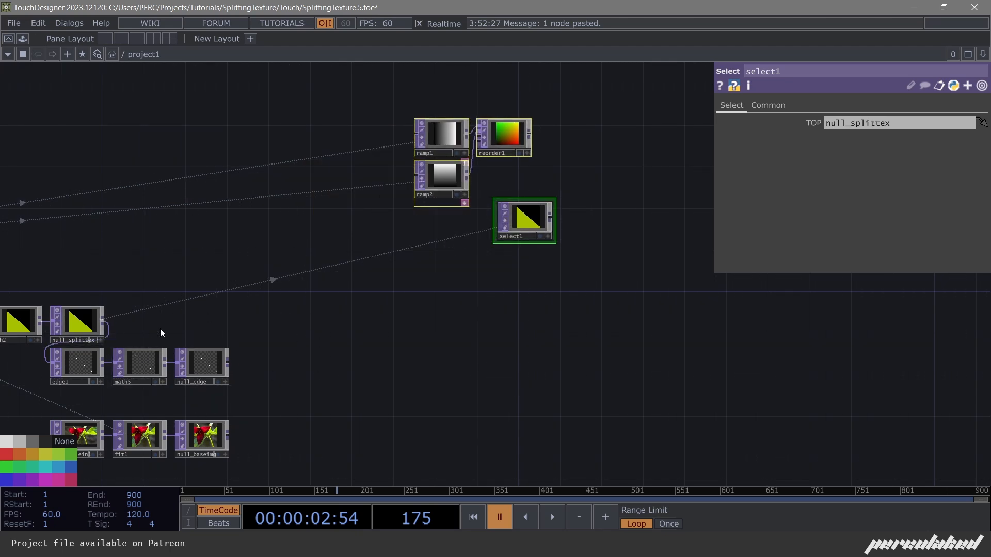
pyautogui.moveTo(505, 250); pyautogui.dragTo(379, 241)
pyautogui.moveTo(390, 214); pyautogui.dragTo(474, 292)
pyautogui.moveTo(343, 299); pyautogui.dragTo(339, 219, button='right')
pyautogui.moveTo(338, 194); pyautogui.dragTo(339, 172)
pyautogui.moveTo(437, 295); pyautogui.dragTo(388, 305)
# Append a Feedback TOP to the output of reorder1.
pyautogui.scroll(2, 471, 287)
pyautogui.scroll(2, 359, 235)
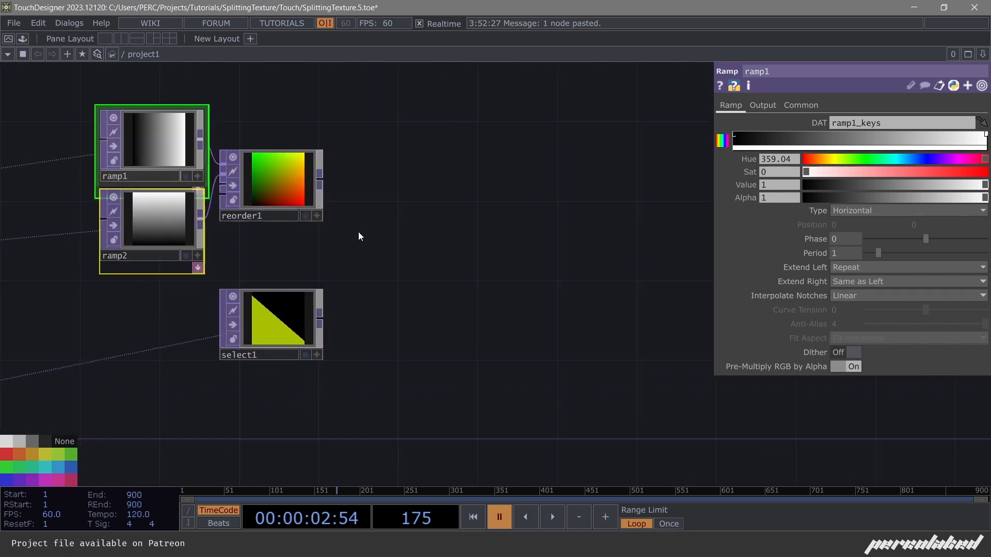
pyautogui.click(324, 171)
pyautogui.write('fee')
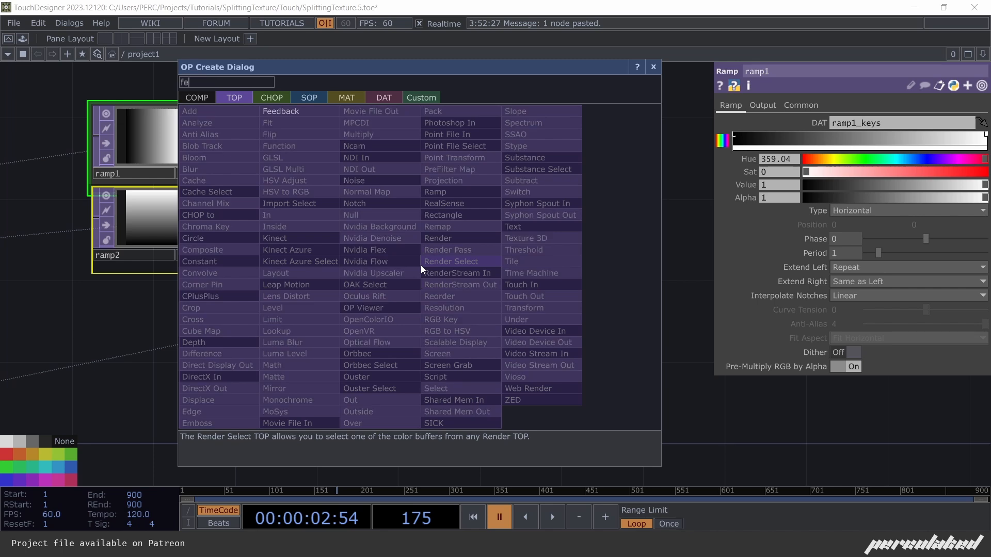
pyautogui.click(318, 112)
pyautogui.click(393, 245)
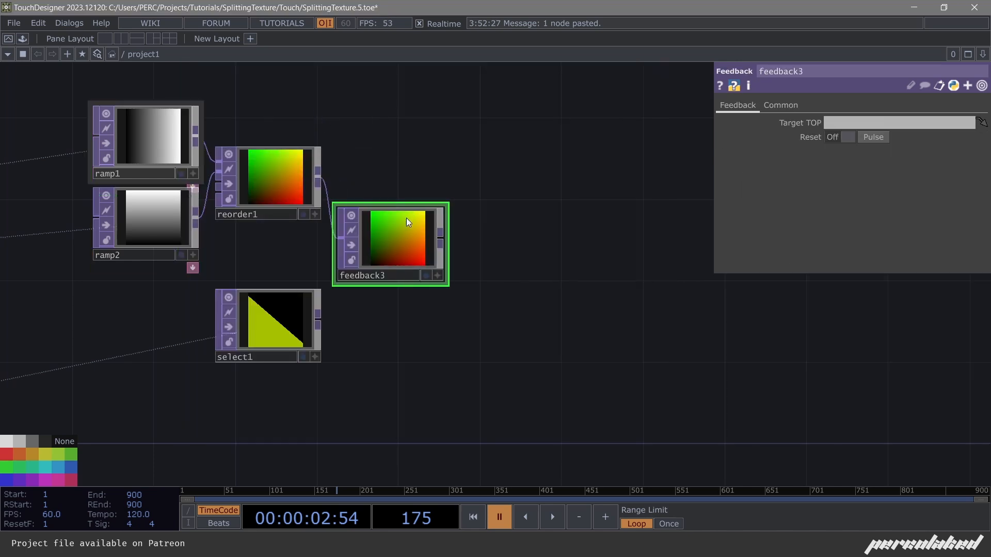
# Link the reset channel of null_data to the Reset parameter of feedback3.
pyautogui.moveTo(515, 151); pyautogui.dragTo(648, 146)
pyautogui.scroll(-3, 648, 147)
pyautogui.moveTo(530, 191); pyautogui.dragTo(983, 148)
pyautogui.moveTo(467, 165); pyautogui.dragTo(571, 182)
pyautogui.scroll(3, 331, 182)
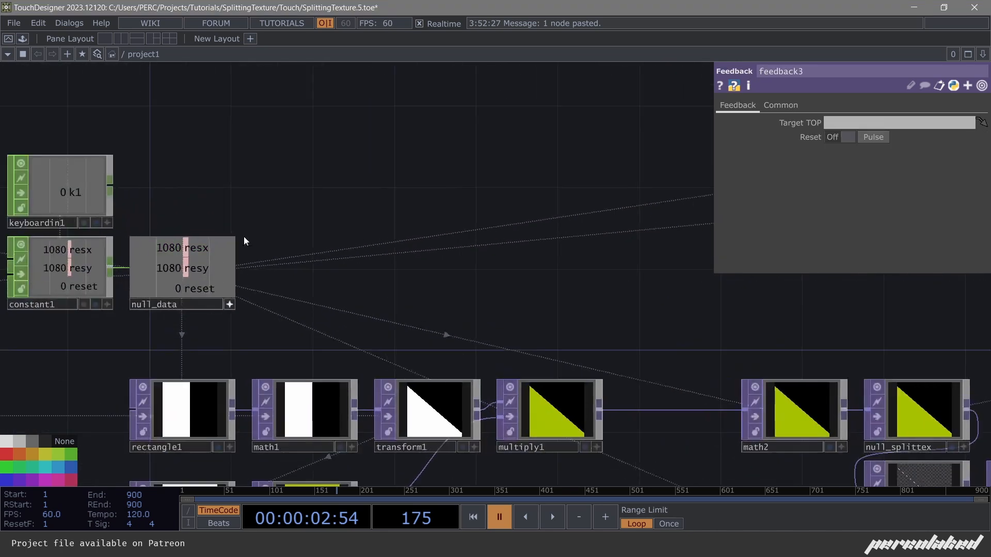
pyautogui.moveTo(199, 249); pyautogui.dragTo(293, 215)
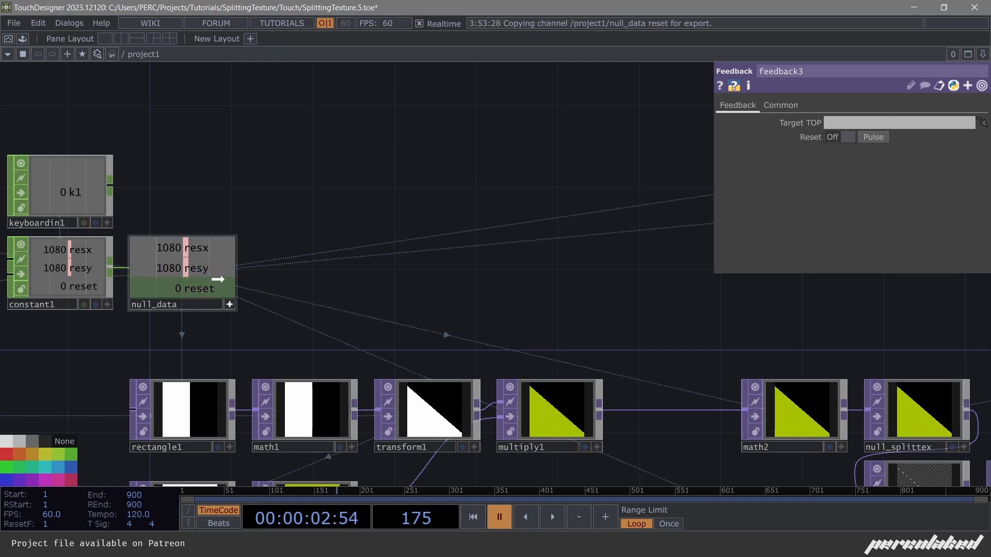
pyautogui.moveTo(838, 144); pyautogui.dragTo(845, 139)
pyautogui.click(849, 135)
# Append an Add TOP to the output of feedback3.
pyautogui.moveTo(348, 237); pyautogui.dragTo(196, 234)
pyautogui.scroll(-4, 196, 234)
pyautogui.moveTo(466, 223); pyautogui.dragTo(248, 226)
pyautogui.moveTo(645, 191); pyautogui.dragTo(527, 211)
pyautogui.scroll(3, 527, 211)
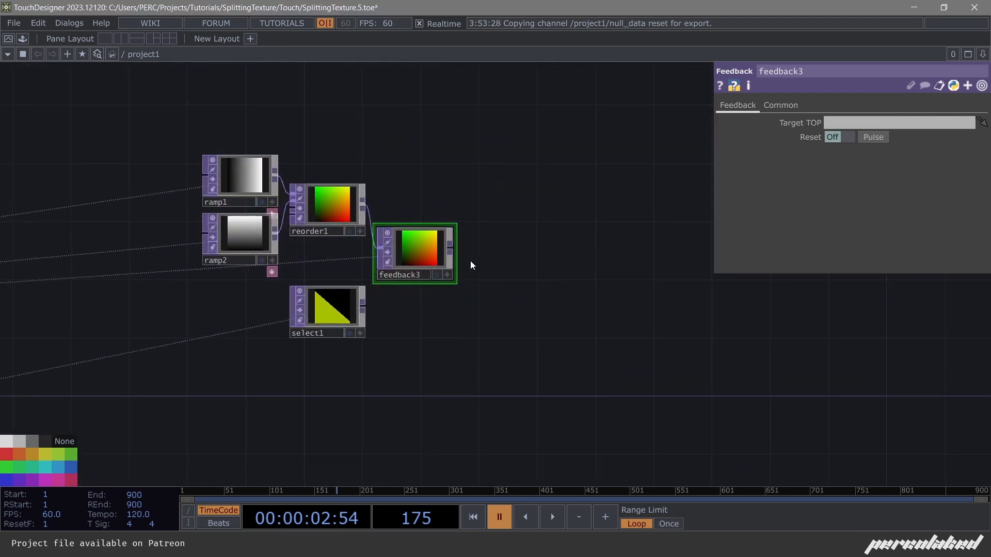
pyautogui.moveTo(491, 256); pyautogui.dragTo(495, 255)
pyautogui.write('a')
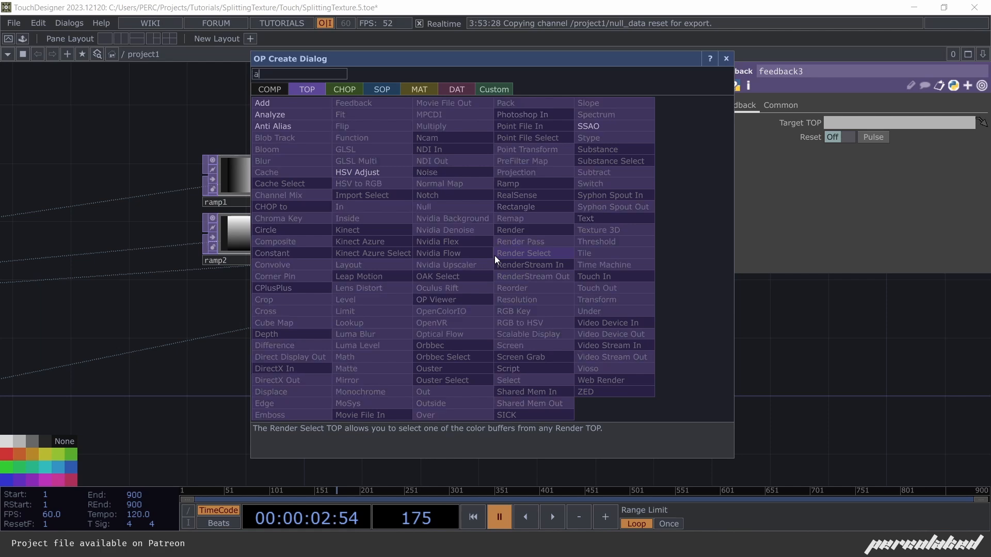
pyautogui.click(262, 103)
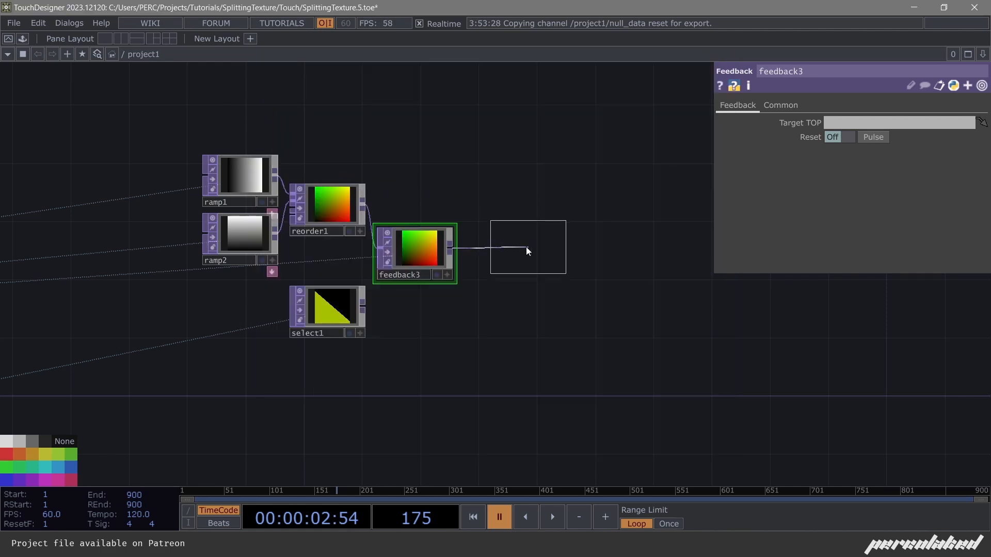
pyautogui.click(508, 252)
# Append a Math TOP to select1 and set its Multiply to 0.01.
pyautogui.scroll(2, 329, 317)
pyautogui.scroll(2, 325, 316)
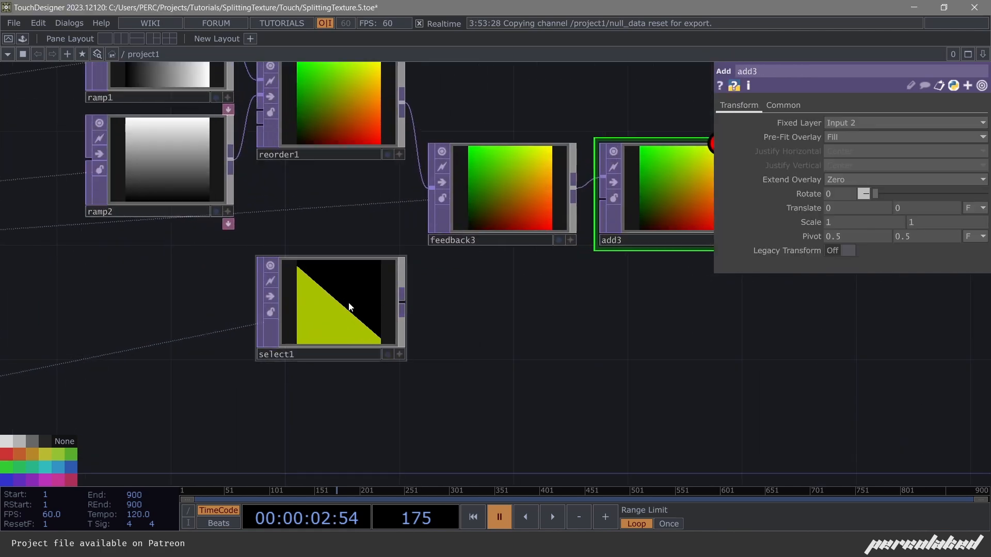
pyautogui.moveTo(449, 303); pyautogui.dragTo(473, 305)
pyautogui.write('math')
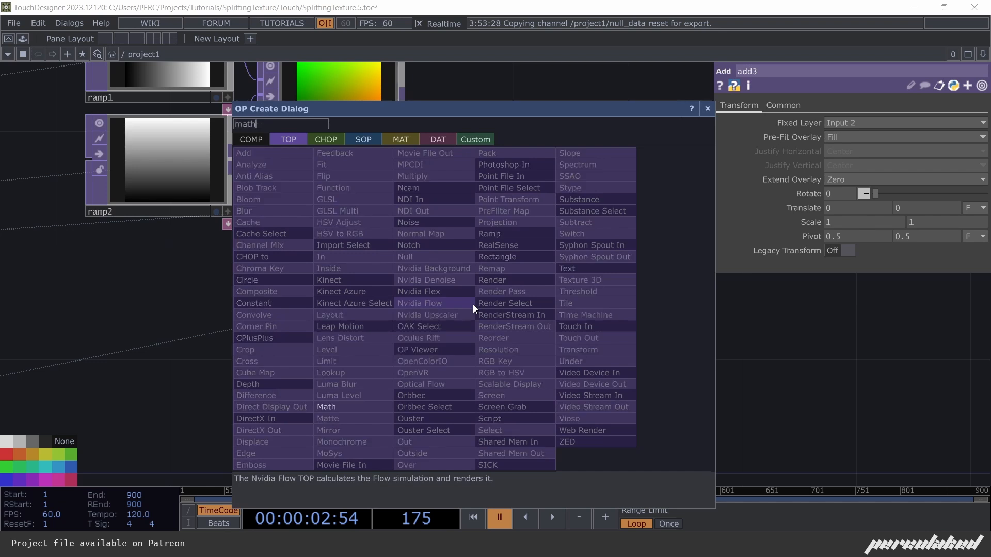
pyautogui.press('Return')
pyautogui.click(501, 317)
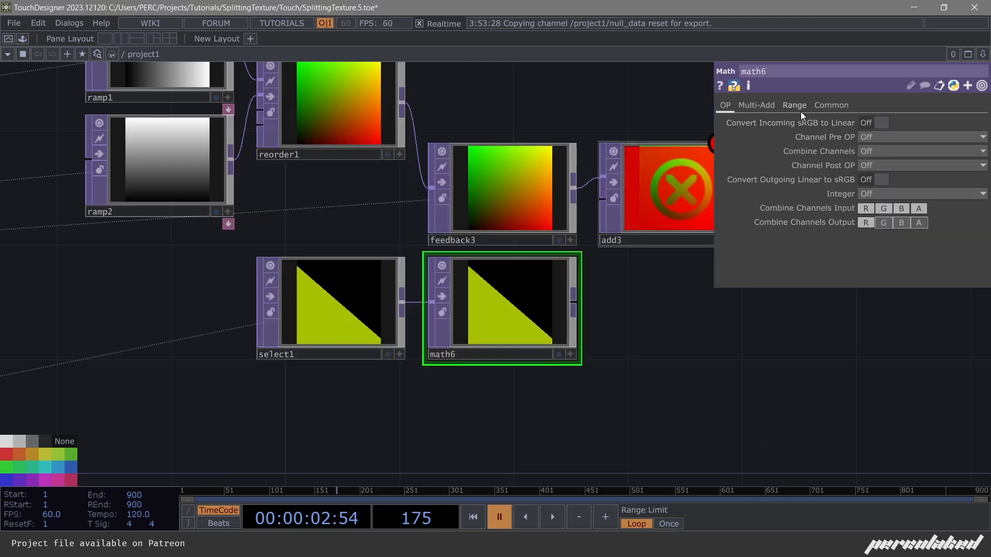
pyautogui.click(769, 107)
pyautogui.moveTo(868, 134); pyautogui.dragTo(883, 152, button='middle')
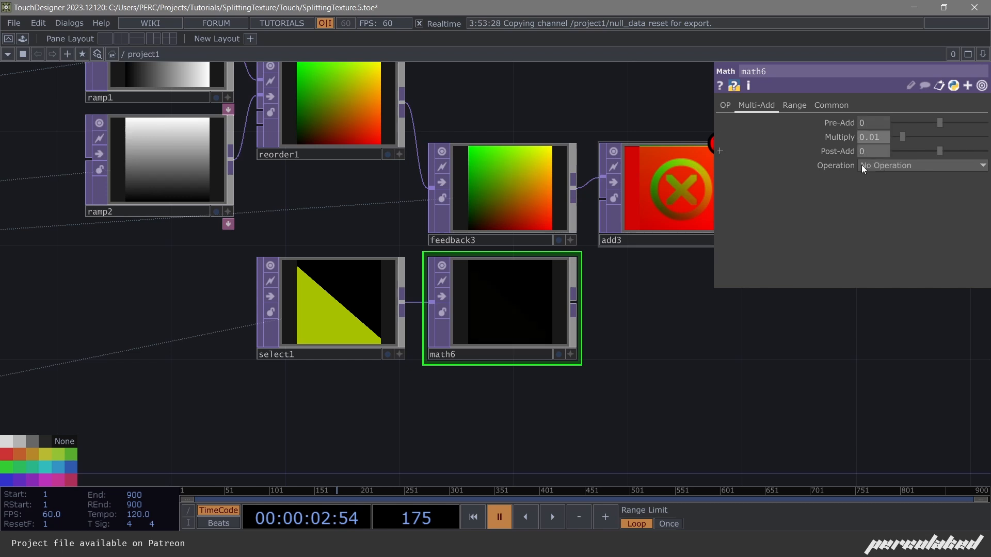
# Wire math6 into the second input of add3.
pyautogui.moveTo(708, 345); pyautogui.dragTo(557, 340)
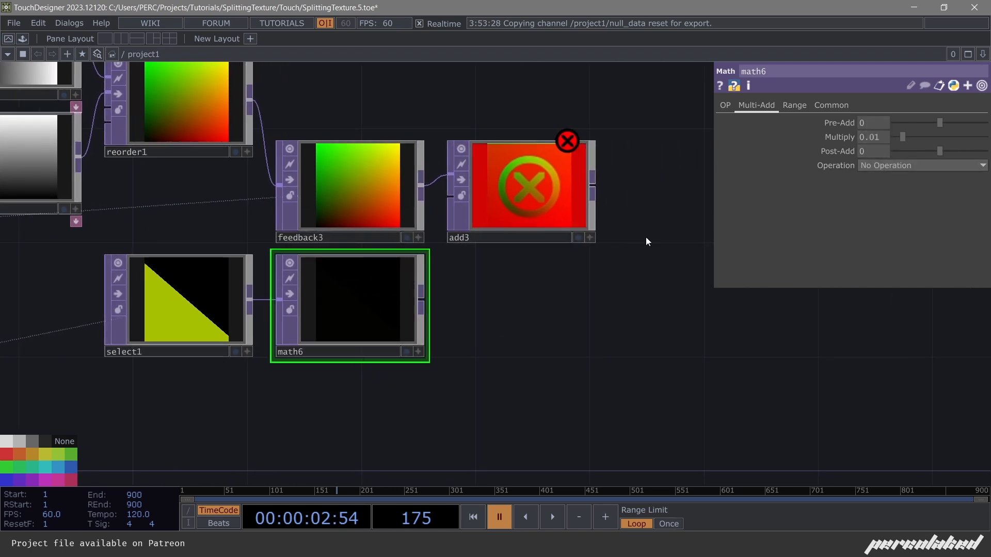
pyautogui.moveTo(421, 297); pyautogui.dragTo(480, 237)
pyautogui.moveTo(473, 331); pyautogui.dragTo(450, 387)
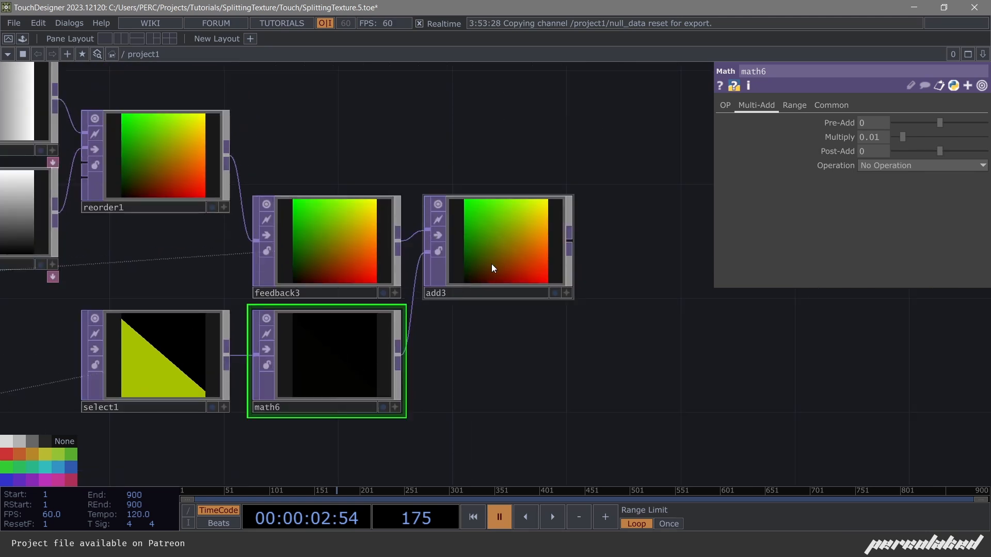
# Set the Multiply of math6 to -0.01 and make add3 the Target TOP of feedback3.
pyautogui.moveTo(876, 135); pyautogui.dragTo(877, 124, button='middle')
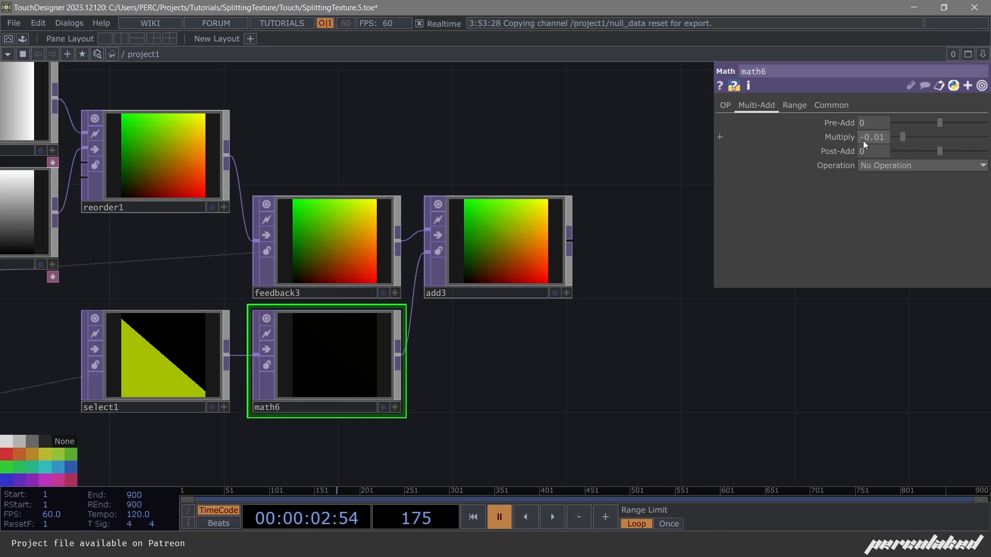
pyautogui.moveTo(482, 266); pyautogui.dragTo(461, 224)
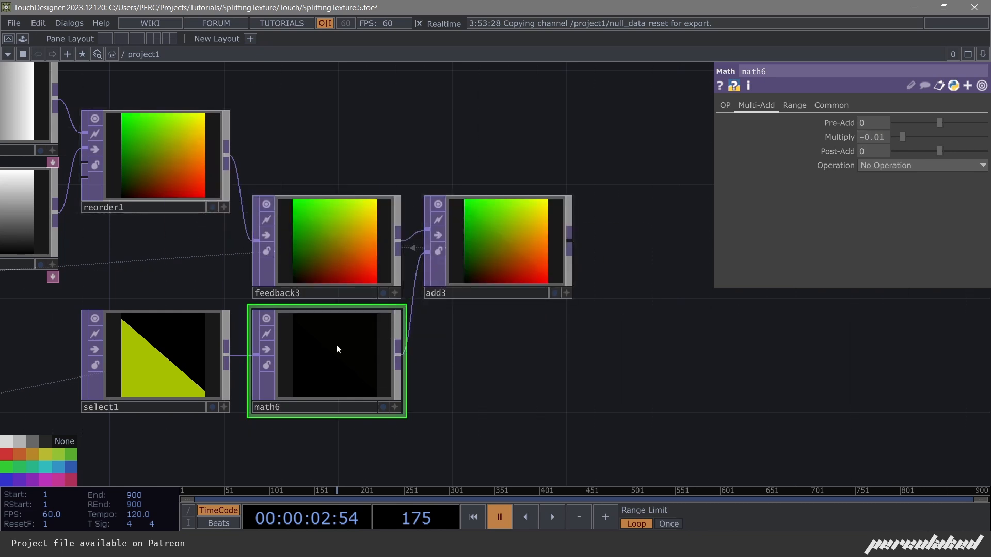
pyautogui.click(371, 259)
# Examine add3 as a 3D point display in its viewer while the timeline plays, and pause playback.
pyautogui.scroll(3, 536, 261)
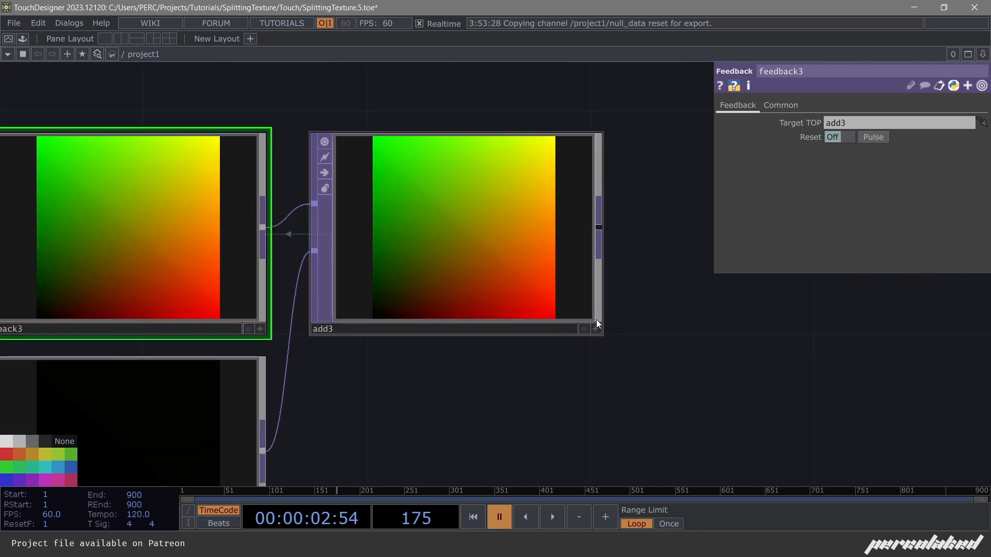
pyautogui.click(595, 327)
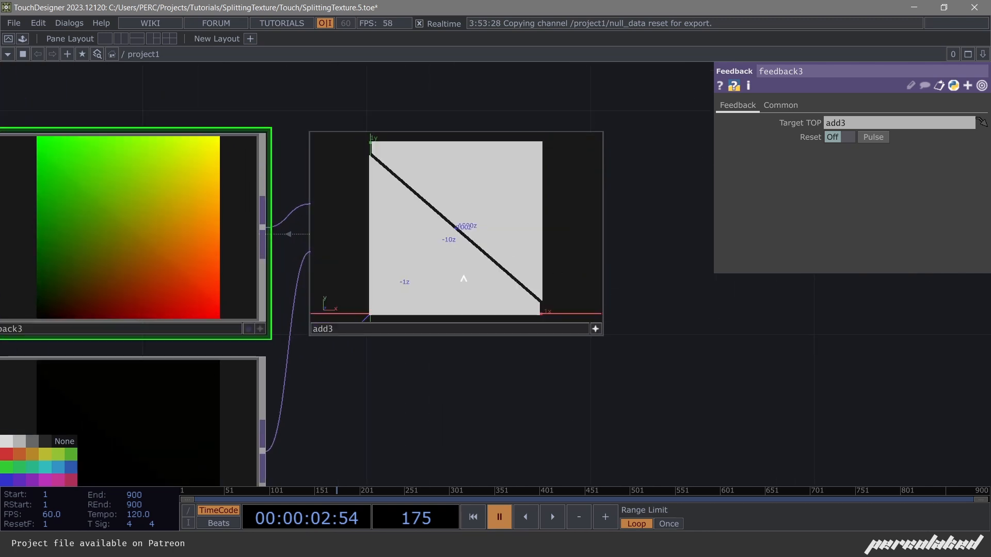
pyautogui.moveTo(479, 273); pyautogui.dragTo(481, 275)
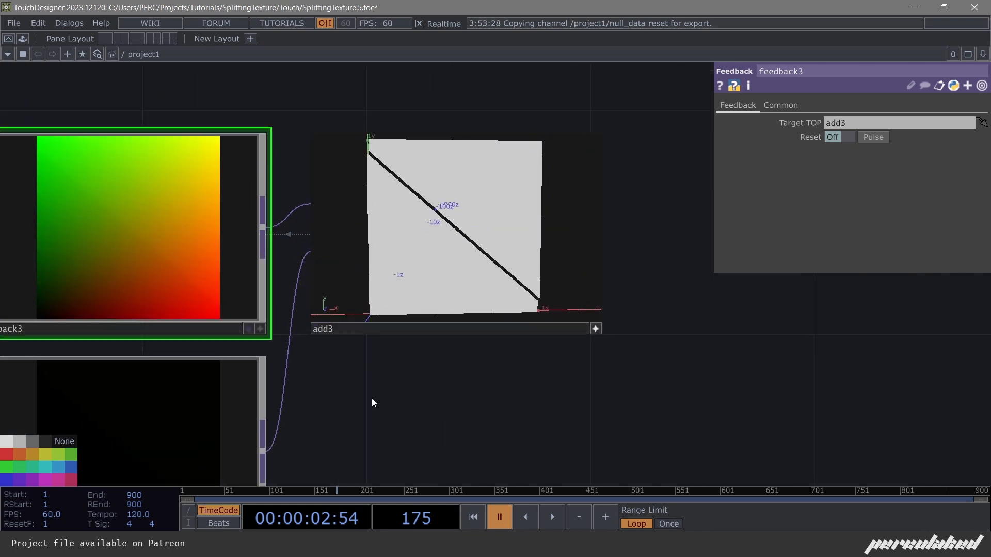
pyautogui.moveTo(370, 394); pyautogui.dragTo(408, 394)
pyautogui.press('space')
pyautogui.moveTo(511, 213); pyautogui.dragTo(505, 303, button='middle')
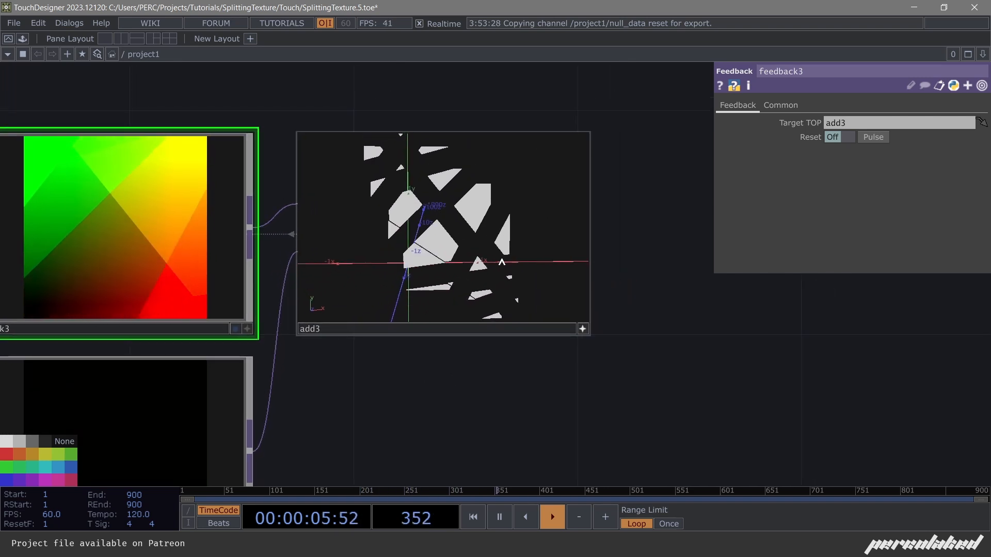
pyautogui.press('space')
pyautogui.moveTo(436, 399); pyautogui.dragTo(445, 345)
# Set the Multiply of math6 to -0.002 and resume playback to check the split pieces in add3.
pyautogui.click(232, 369)
pyautogui.moveTo(436, 380); pyautogui.dragTo(437, 406)
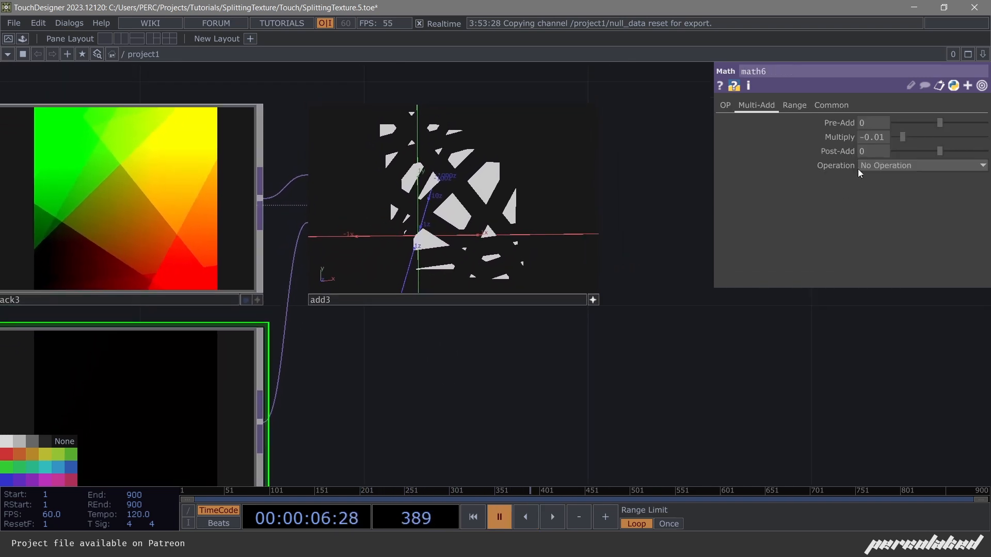
pyautogui.moveTo(877, 137); pyautogui.dragTo(878, 116, button='middle')
pyautogui.press('space')
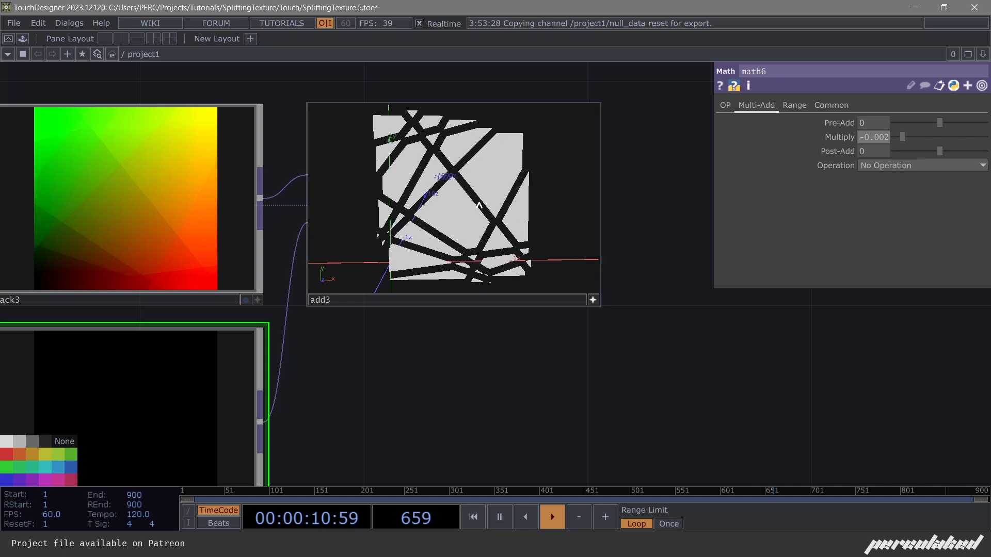
pyautogui.moveTo(437, 216); pyautogui.dragTo(472, 218)
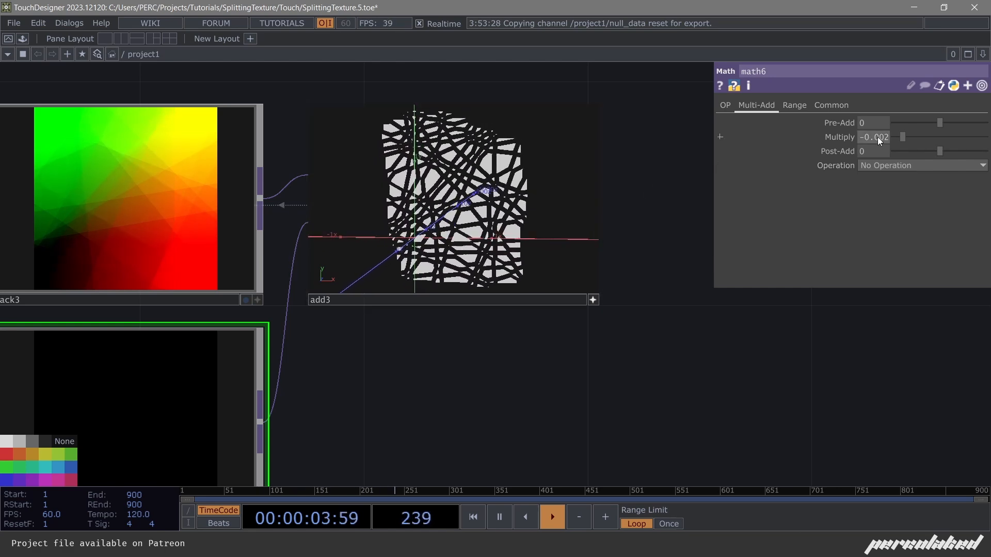
# Set the Multiply of math6 to 0.005, return add3 to its normal image view, and pause playback.
pyautogui.moveTo(877, 137); pyautogui.dragTo(882, 116, button='middle')
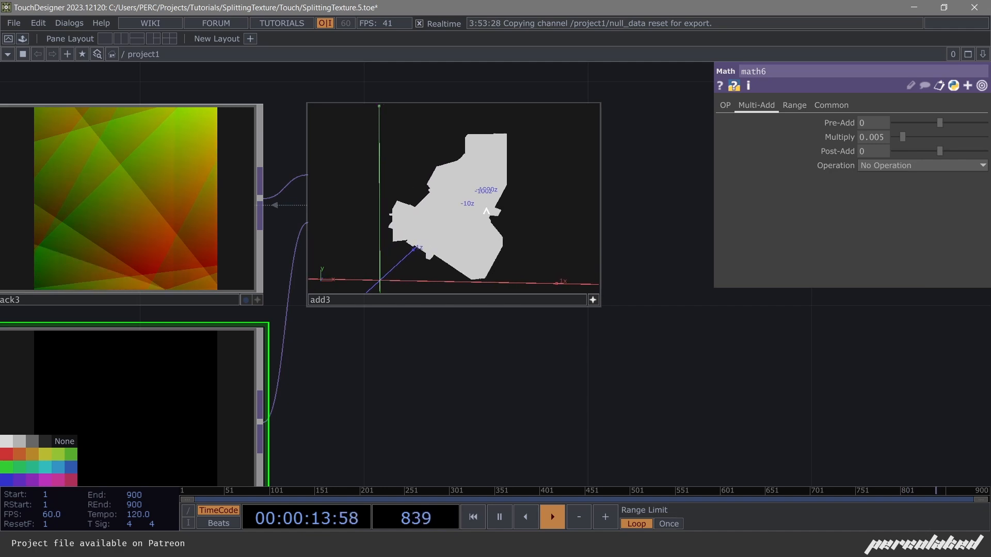
pyautogui.scroll(-3, 463, 250)
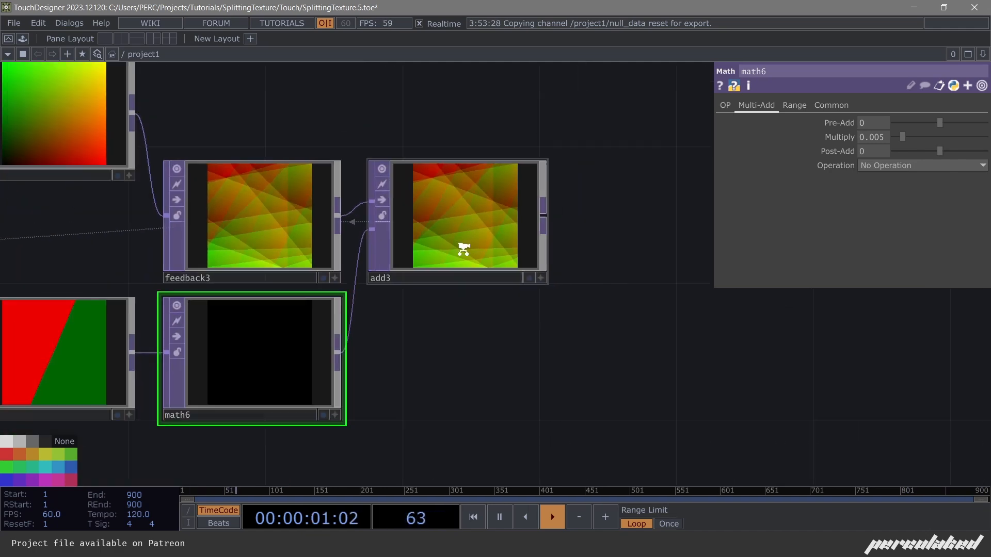
pyautogui.scroll(-3, 463, 249)
pyautogui.press('space')
# Place a Remap TOP in the empty space above and beyond add3.
pyautogui.moveTo(550, 239); pyautogui.dragTo(546, 305)
pyautogui.moveTo(411, 203); pyautogui.dragTo(388, 242)
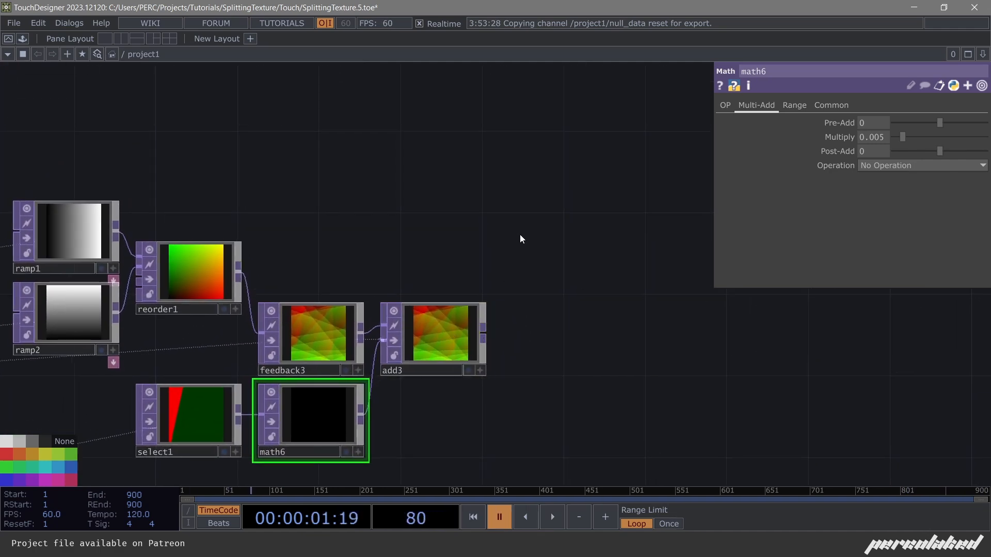
pyautogui.press('Tab')
pyautogui.click(542, 241)
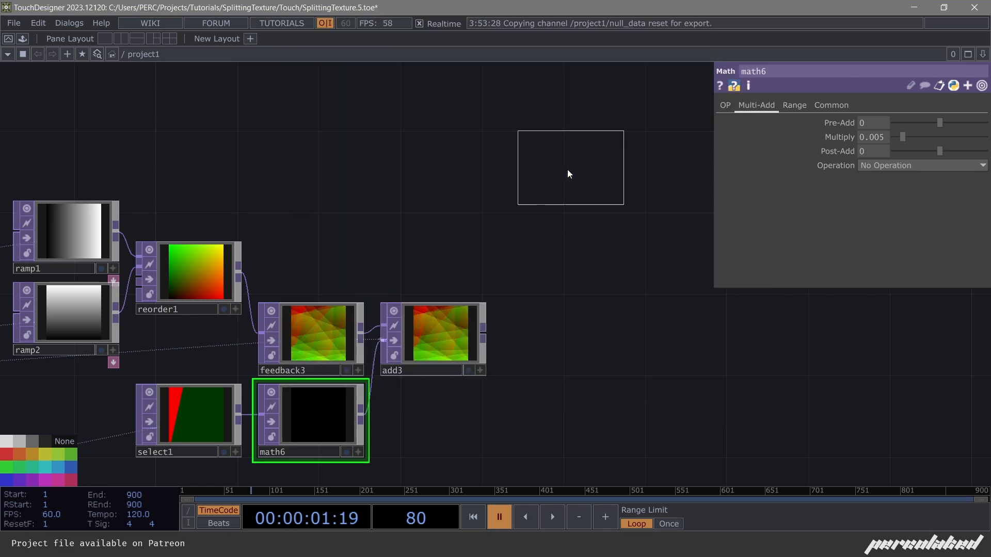
pyautogui.click(474, 178)
pyautogui.moveTo(467, 178); pyautogui.dragTo(564, 174)
pyautogui.moveTo(382, 182); pyautogui.dragTo(433, 104)
pyautogui.scroll(-2, 433, 104)
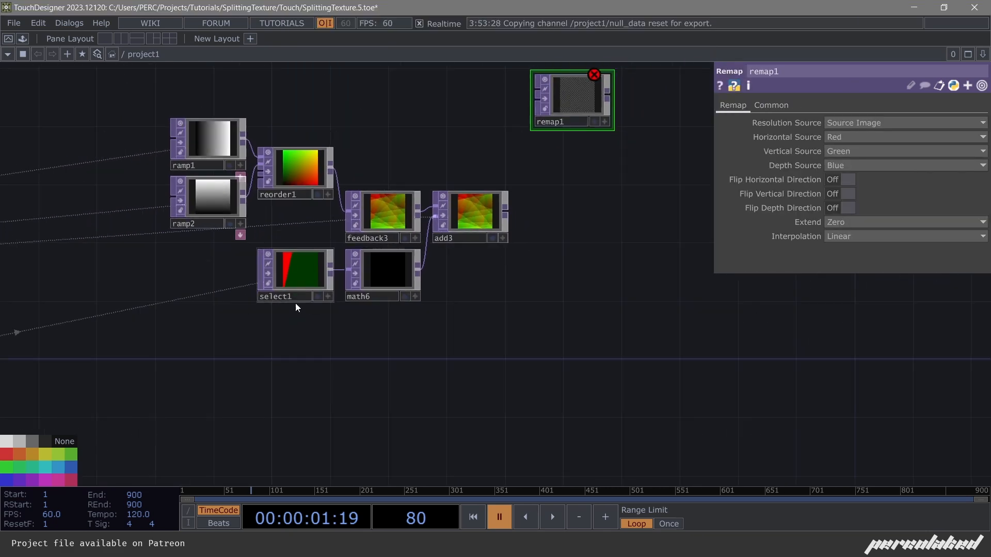
# Place a Select TOP in the empty space in front of remap1, above add3.
pyautogui.moveTo(200, 386); pyautogui.dragTo(487, 254)
pyautogui.scroll(-3, 488, 254)
pyautogui.moveTo(393, 297); pyautogui.dragTo(352, 285)
pyautogui.moveTo(504, 228); pyautogui.dragTo(384, 318)
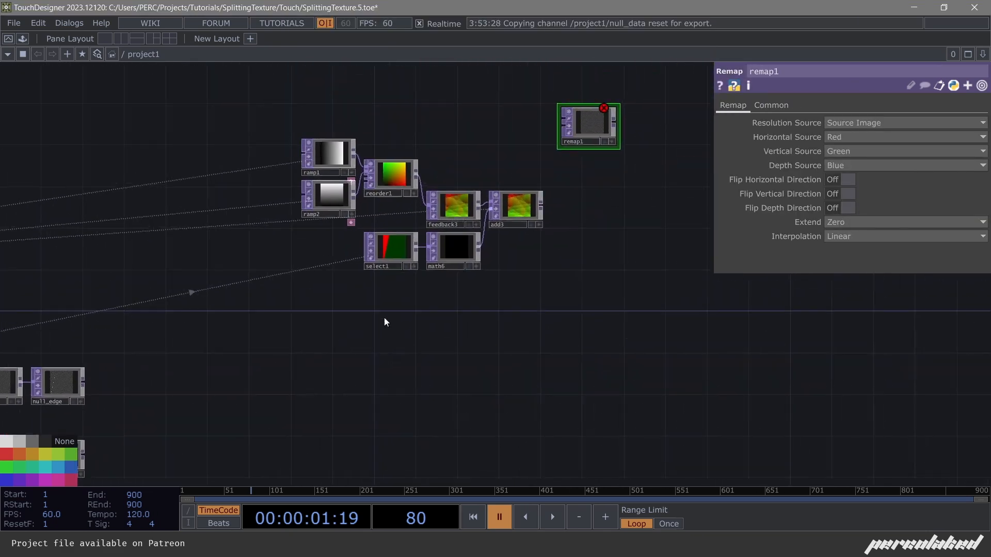
pyautogui.click(401, 245)
pyautogui.press('Tab')
pyautogui.write('g')
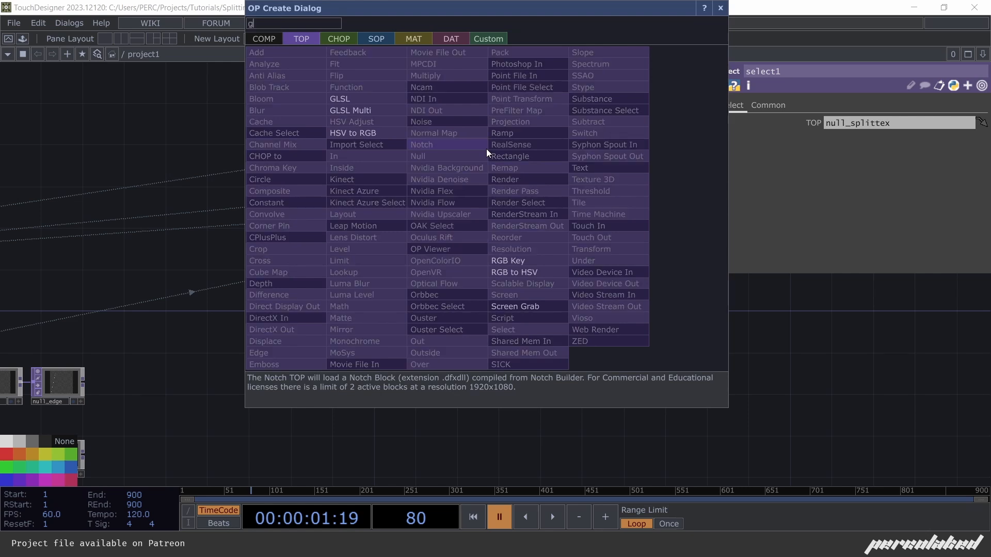
pyautogui.press('BackSpace')
pyautogui.write('s')
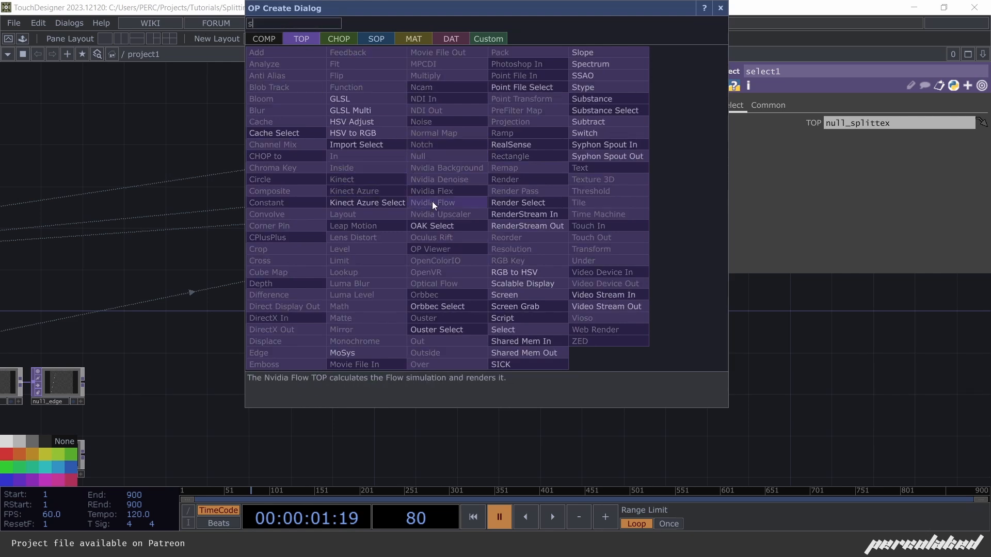
pyautogui.click(525, 327)
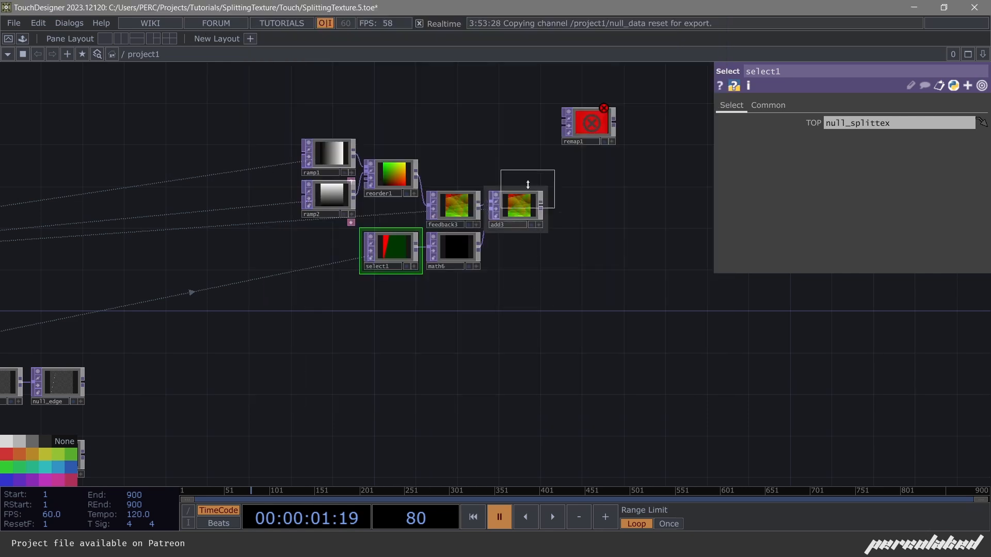
pyautogui.click(517, 113)
# Set the TOP of select2 to null_baseimg and connect select2 and add3 to the first and second inputs of remap1.
pyautogui.moveTo(202, 442); pyautogui.dragTo(364, 308)
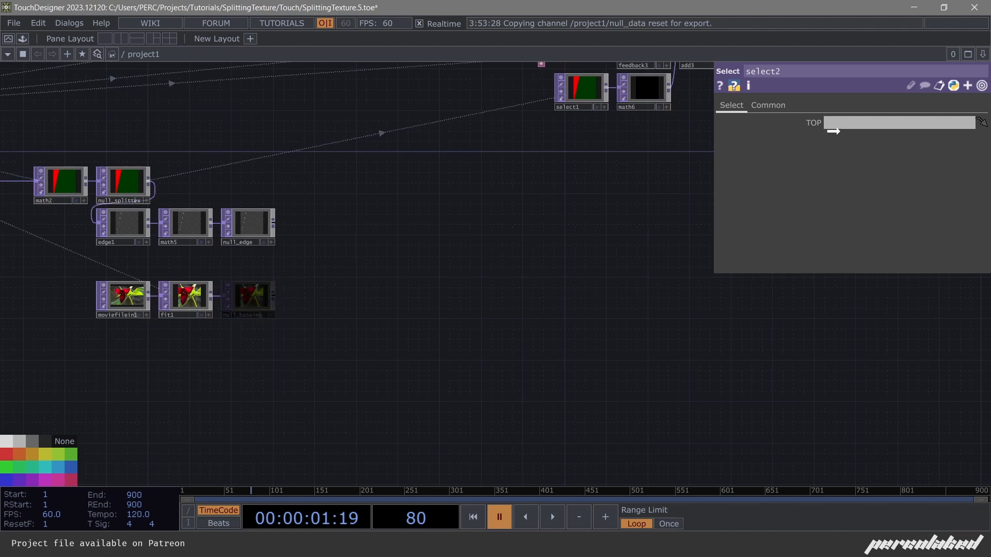
pyautogui.moveTo(584, 243); pyautogui.dragTo(356, 444)
pyautogui.scroll(4, 426, 175)
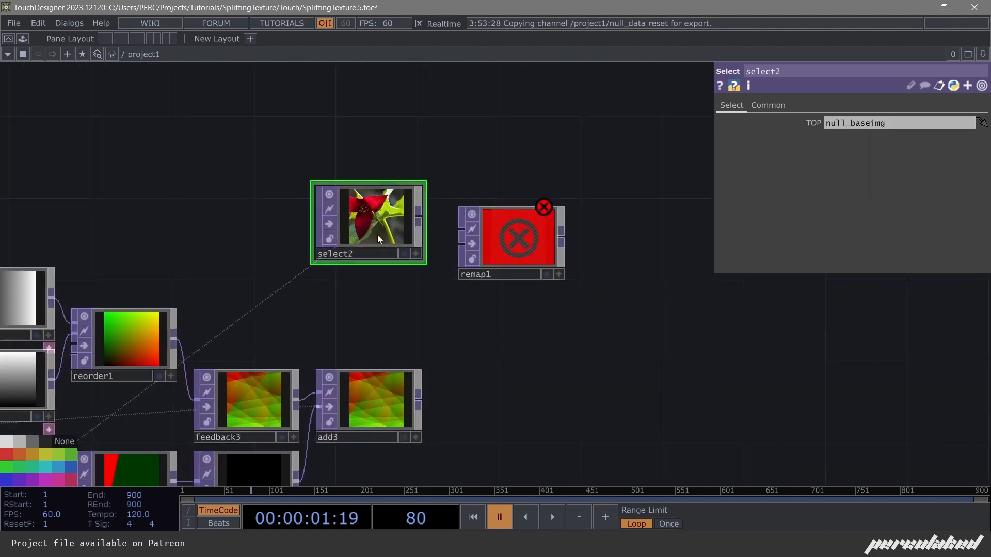
pyautogui.moveTo(378, 238); pyautogui.dragTo(384, 258)
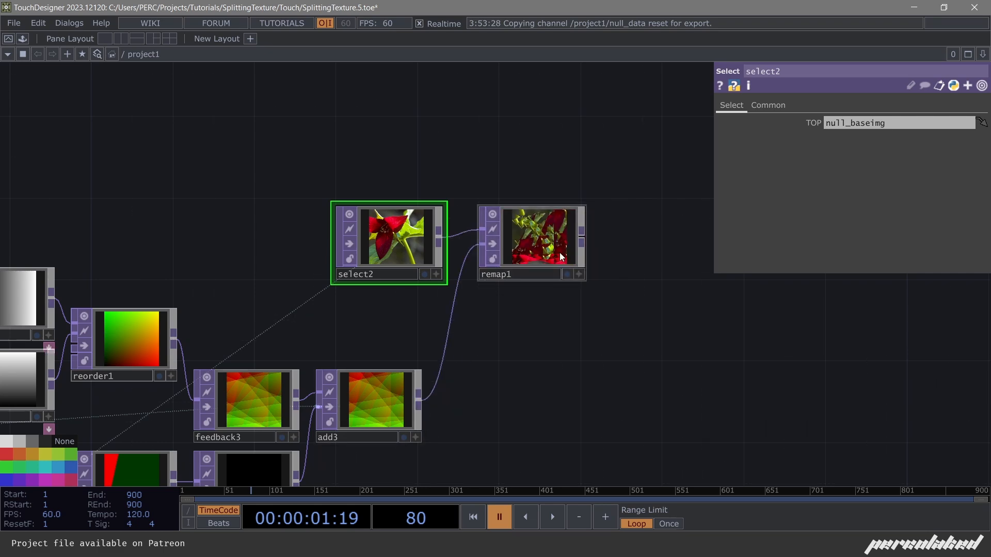
# Display remap1 as the network background and play the timeline to check the splitting image, pausing it again.
pyautogui.click(569, 274)
pyautogui.moveTo(531, 340); pyautogui.dragTo(358, 398)
pyautogui.press('space')
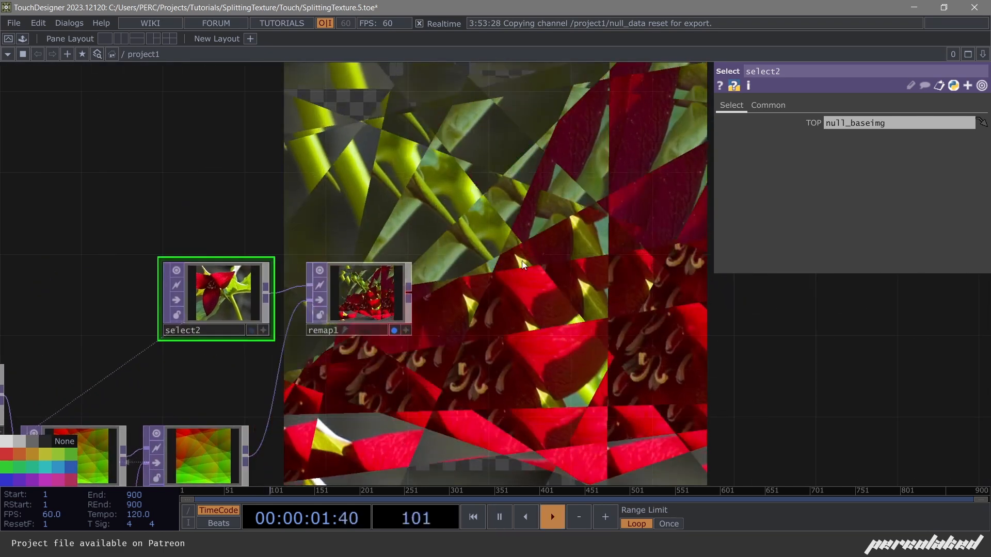
pyautogui.moveTo(477, 246); pyautogui.dragTo(493, 175)
pyautogui.moveTo(459, 142); pyautogui.dragTo(416, 175)
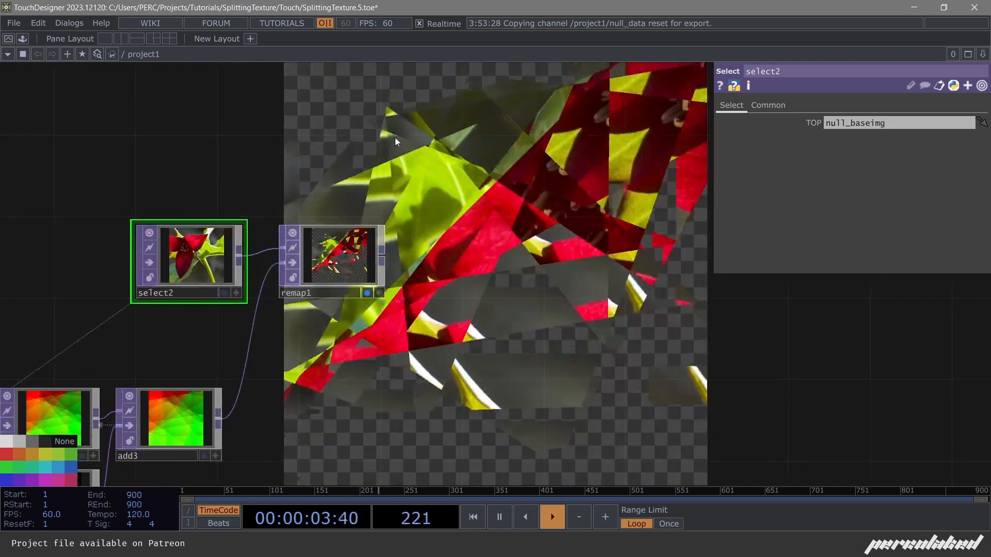
pyautogui.press('space')
# Try Repeat as the Extend mode of remap1, set it to Mirror instead, and resume playback.
pyautogui.click(345, 264)
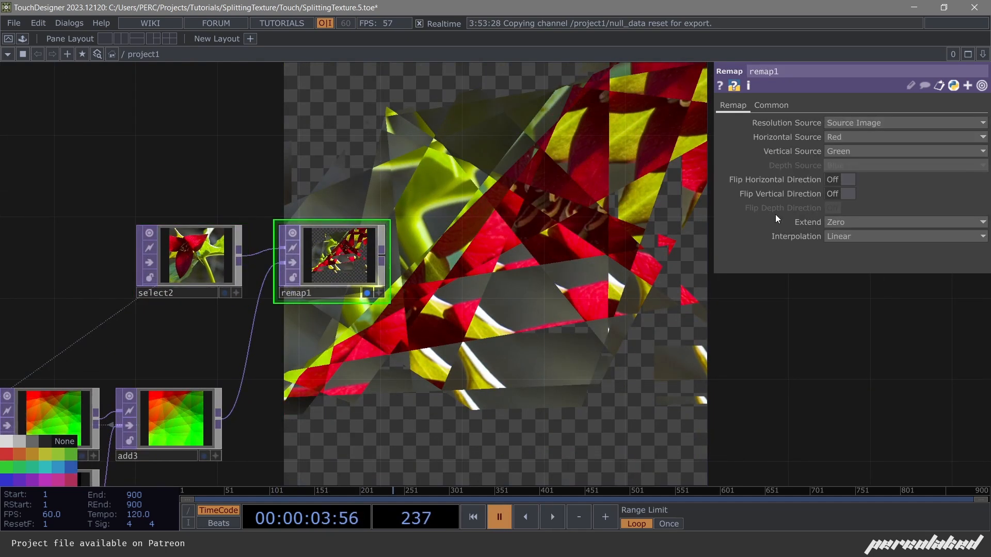
pyautogui.moveTo(475, 335); pyautogui.dragTo(509, 292)
pyautogui.press('space')
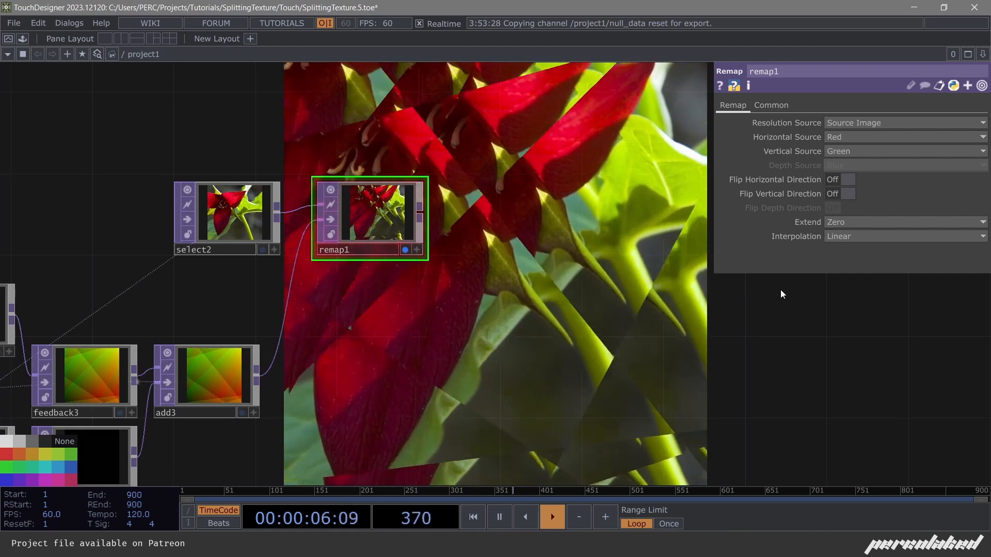
pyautogui.press('space')
pyautogui.click(838, 225)
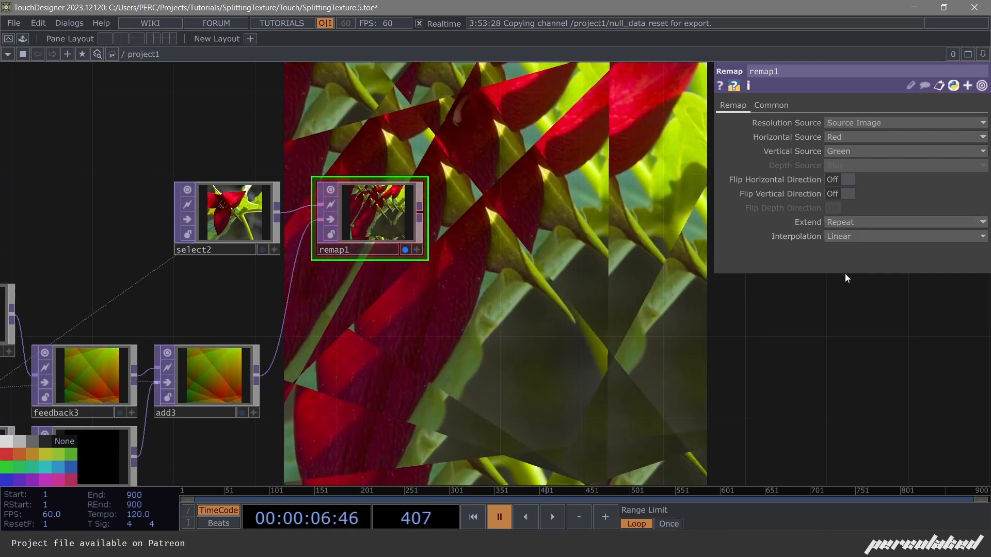
pyautogui.click(846, 226)
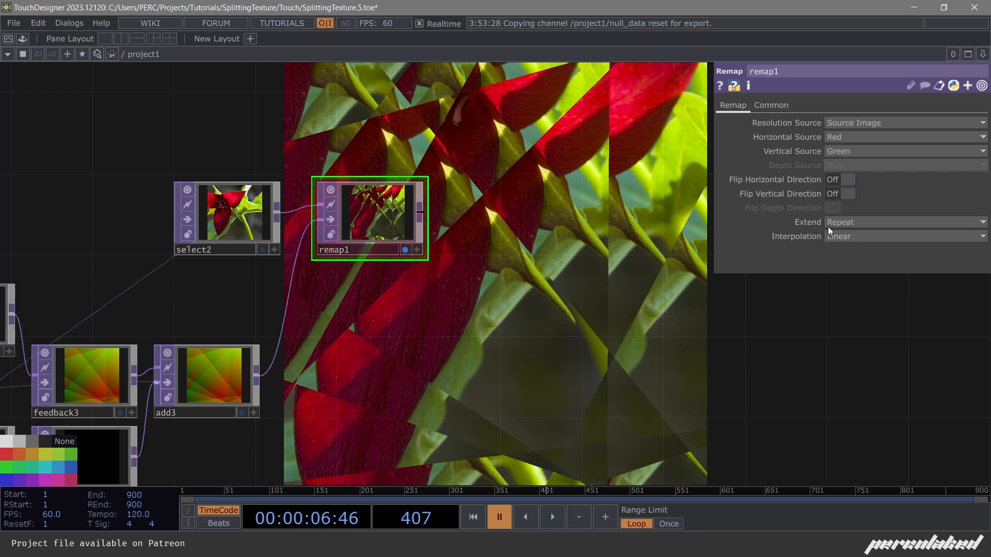
pyautogui.press('space')
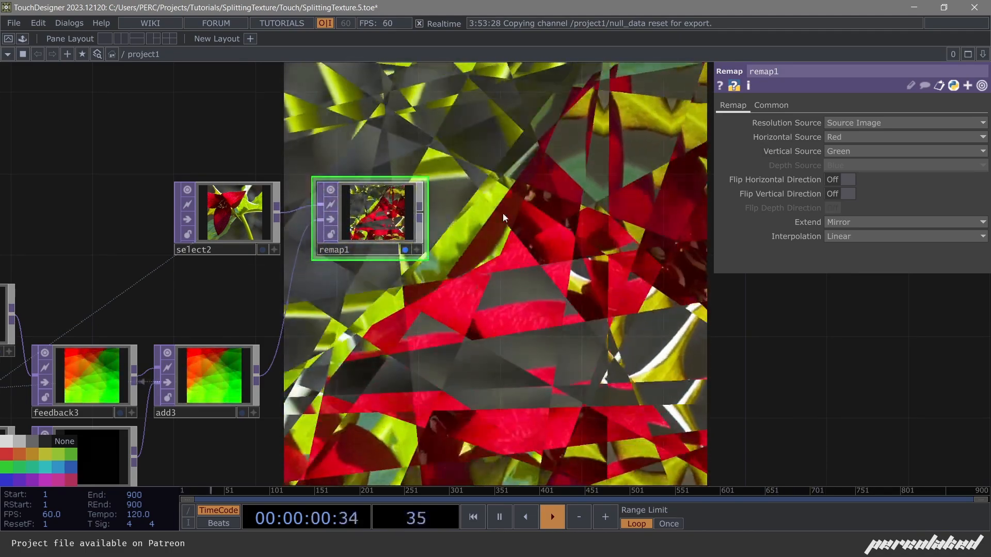
# Examine add3 as 3D points in its viewer during playback, return it to its image view, and pause the timeline.
pyautogui.moveTo(510, 331); pyautogui.dragTo(607, 293)
pyautogui.scroll(1, 276, 367)
pyautogui.scroll(3, 276, 366)
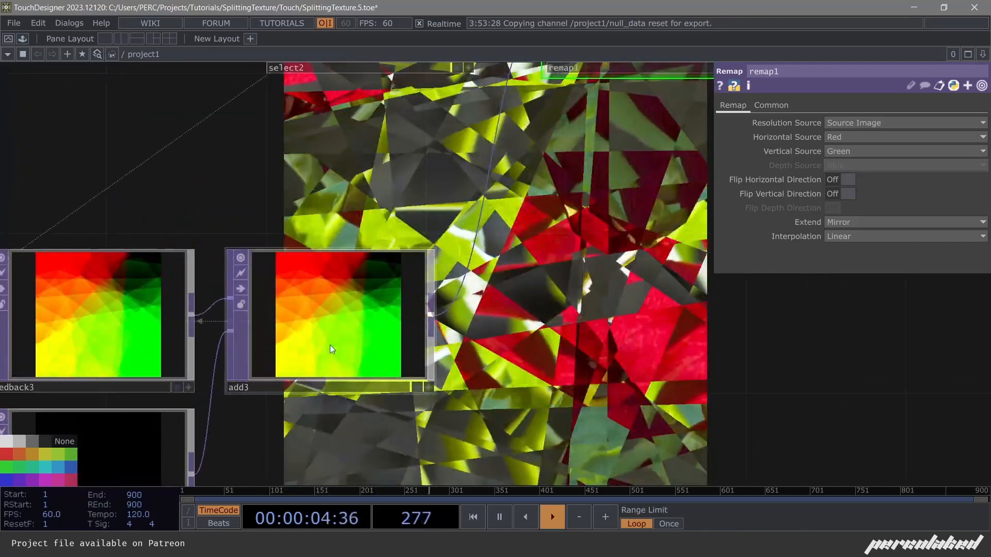
pyautogui.scroll(-6, 306, 332)
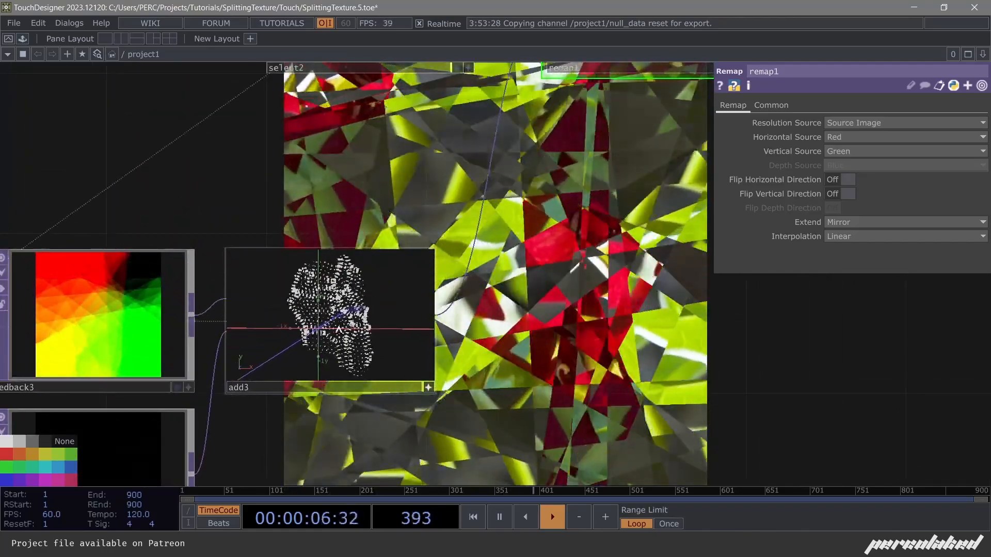
pyautogui.moveTo(331, 332)
pyautogui.mouseDown()
pyautogui.moveTo(365, 331)
pyautogui.moveTo(341, 331)
pyautogui.moveTo(343, 339)
pyautogui.mouseUp()
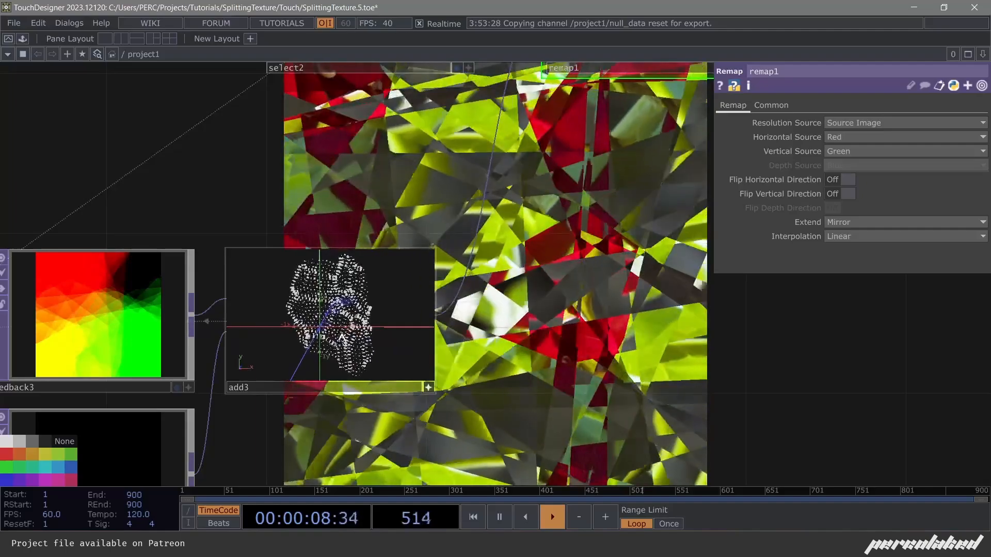
pyautogui.click(428, 387)
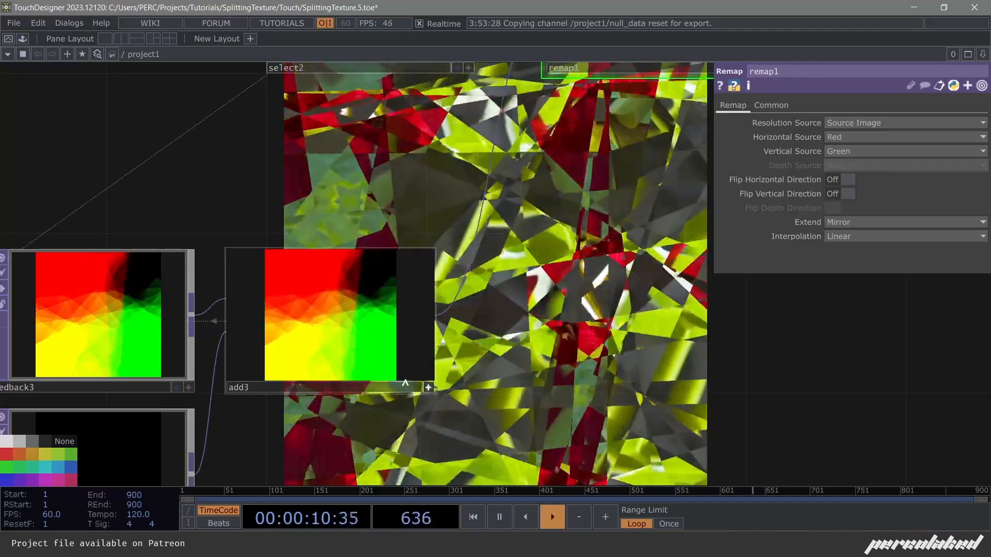
pyautogui.scroll(-1, 356, 294)
pyautogui.scroll(-2, 356, 294)
pyautogui.moveTo(443, 306); pyautogui.dragTo(410, 285)
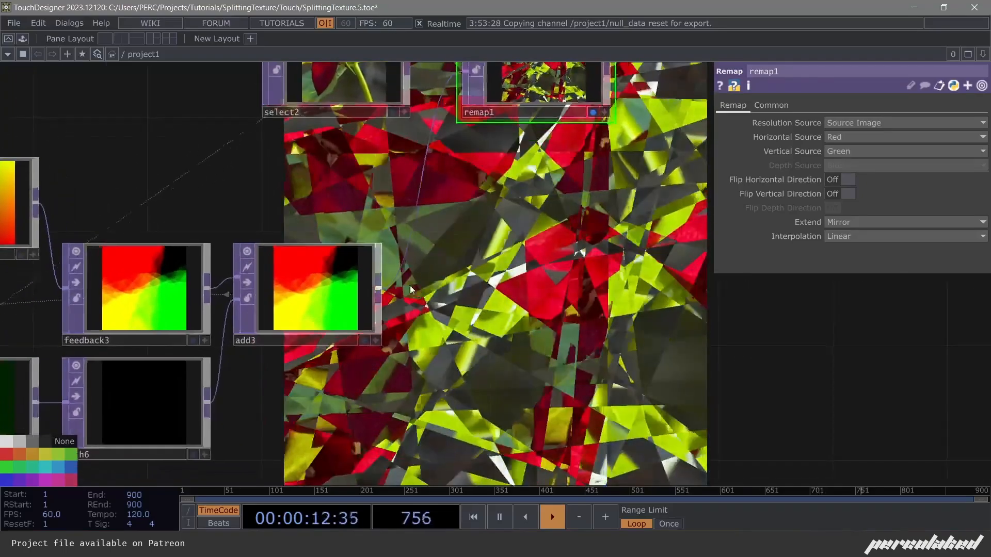
pyautogui.press('space')
# Insert a Cross TOP between add3 and remap1 and connect reorder1 to its second input.
pyautogui.scroll(-3, 423, 273)
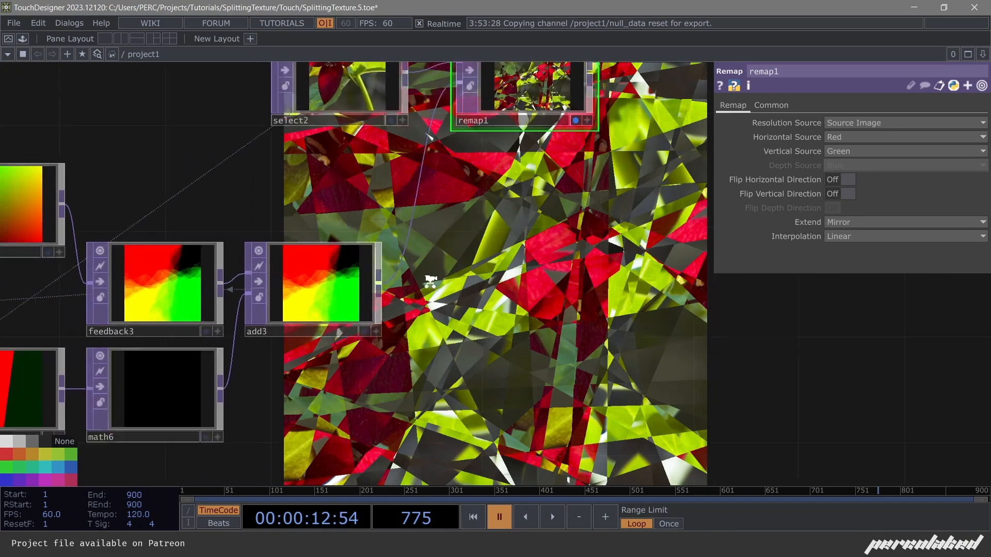
pyautogui.click(433, 251)
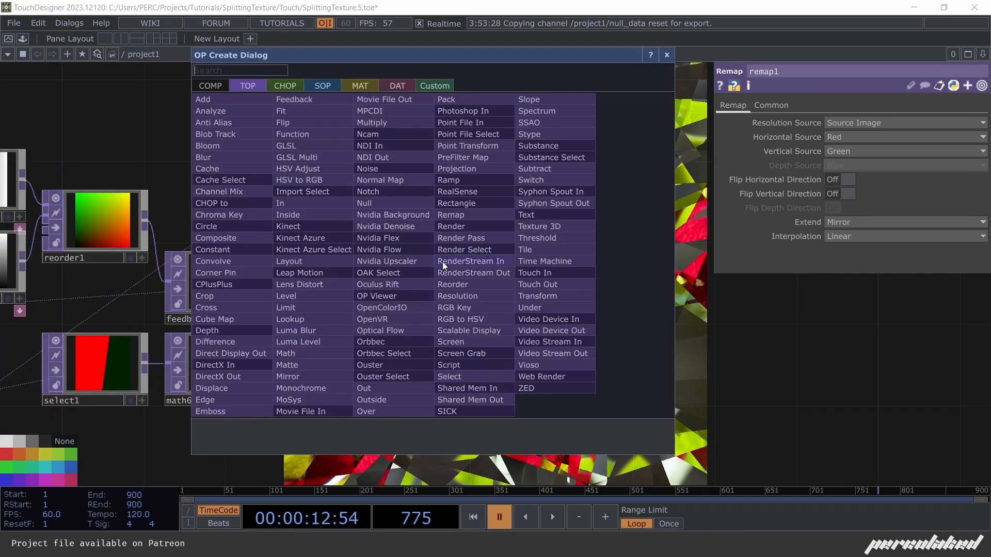
pyautogui.write('cr')
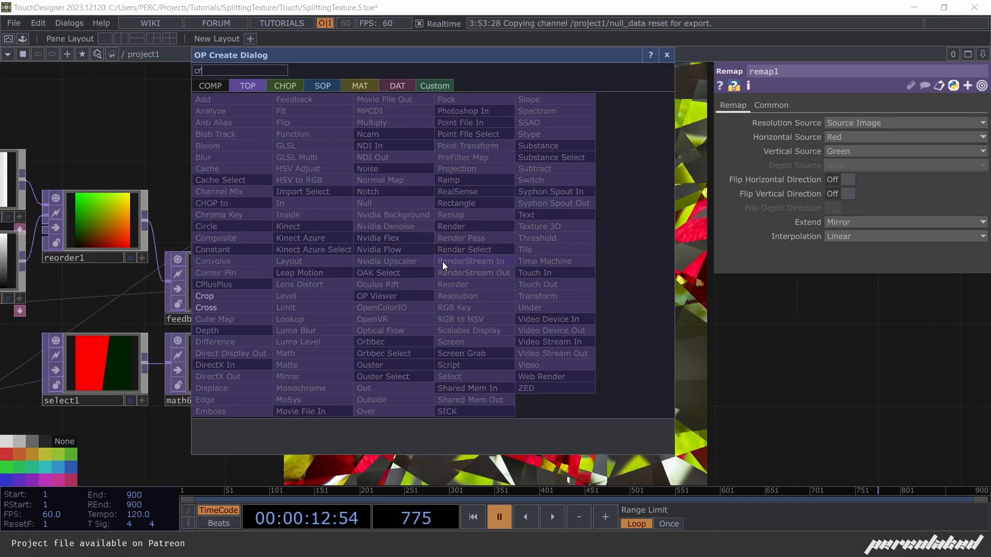
pyautogui.click(234, 308)
pyautogui.click(458, 243)
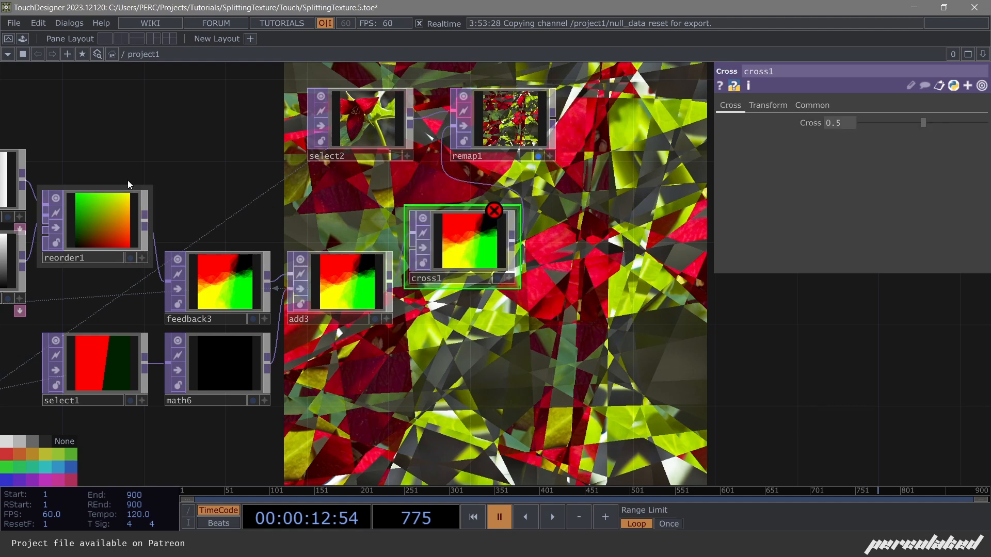
pyautogui.moveTo(148, 218); pyautogui.dragTo(457, 262)
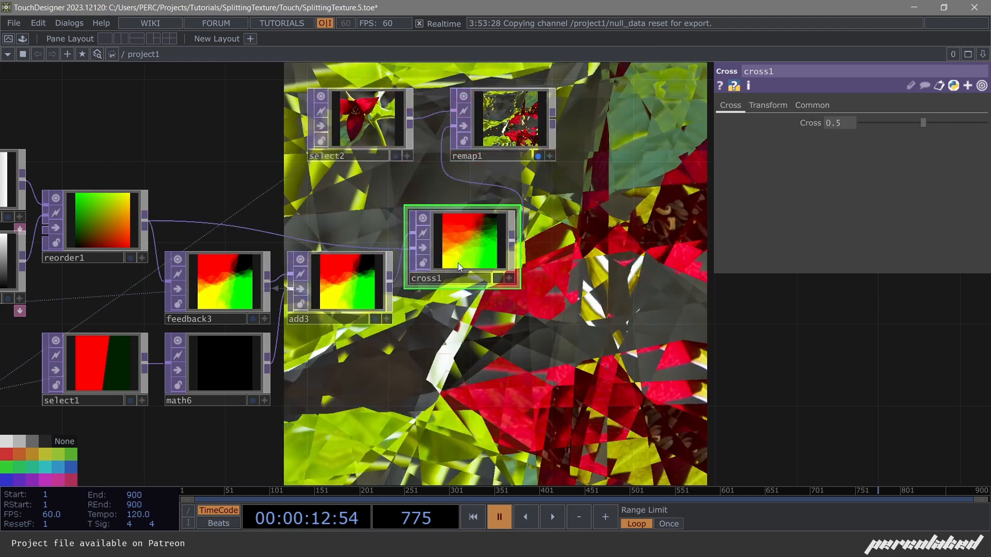
# Make cross1 the target of feedback3, and arrange select2, cross1 and remap1 compactly beyond add3.
pyautogui.moveTo(669, 244); pyautogui.dragTo(597, 242)
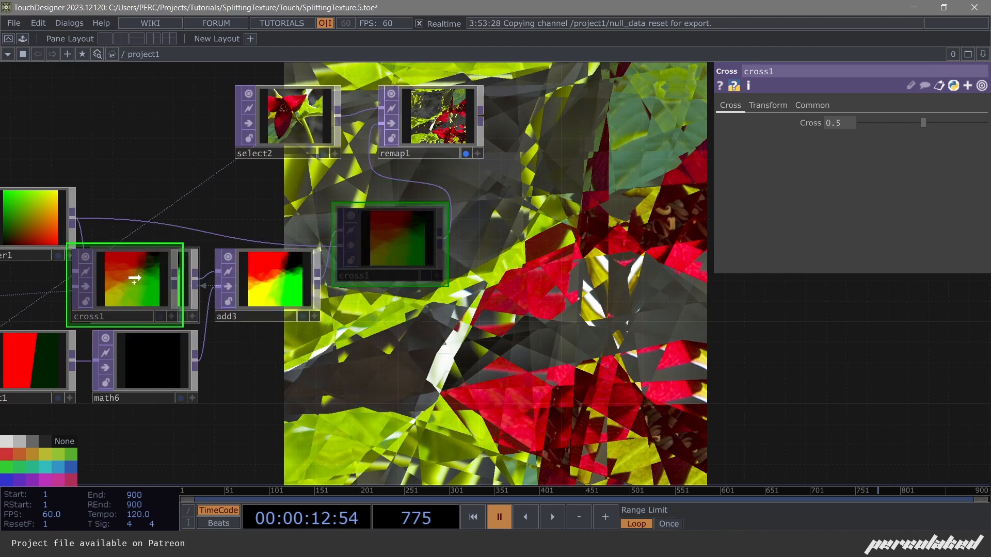
pyautogui.moveTo(134, 279); pyautogui.dragTo(353, 259)
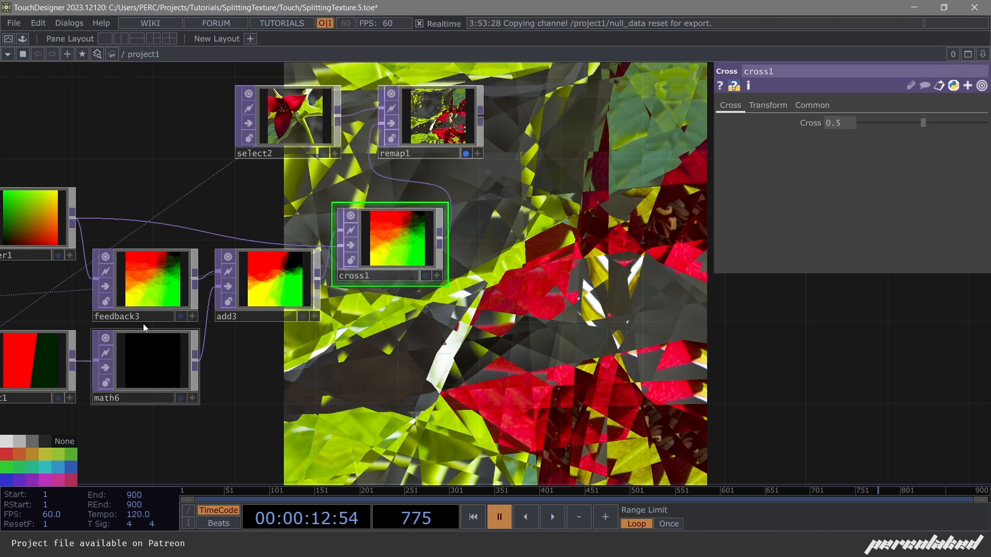
pyautogui.moveTo(284, 113); pyautogui.dragTo(366, 153)
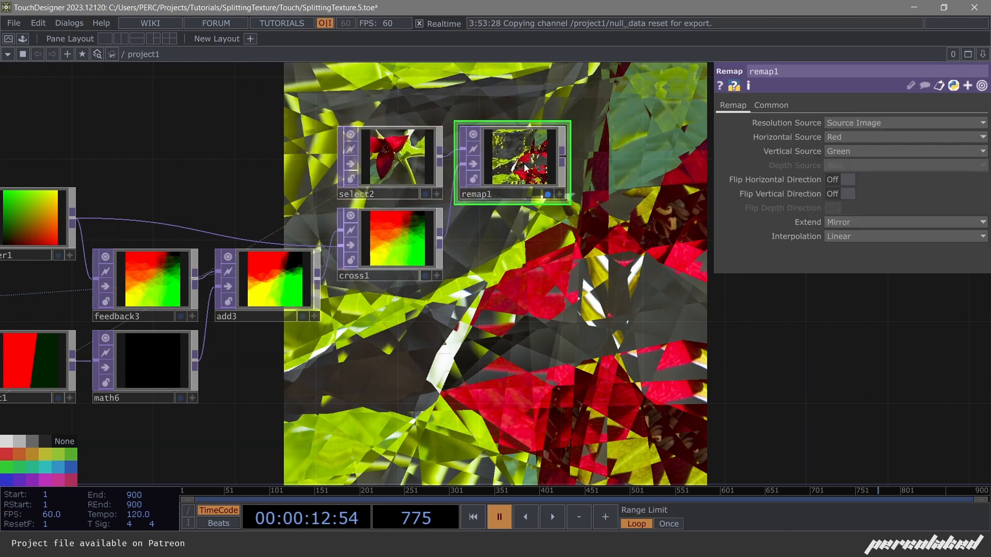
pyautogui.moveTo(460, 207); pyautogui.dragTo(384, 152, button='right')
pyautogui.moveTo(385, 151); pyautogui.dragTo(385, 131)
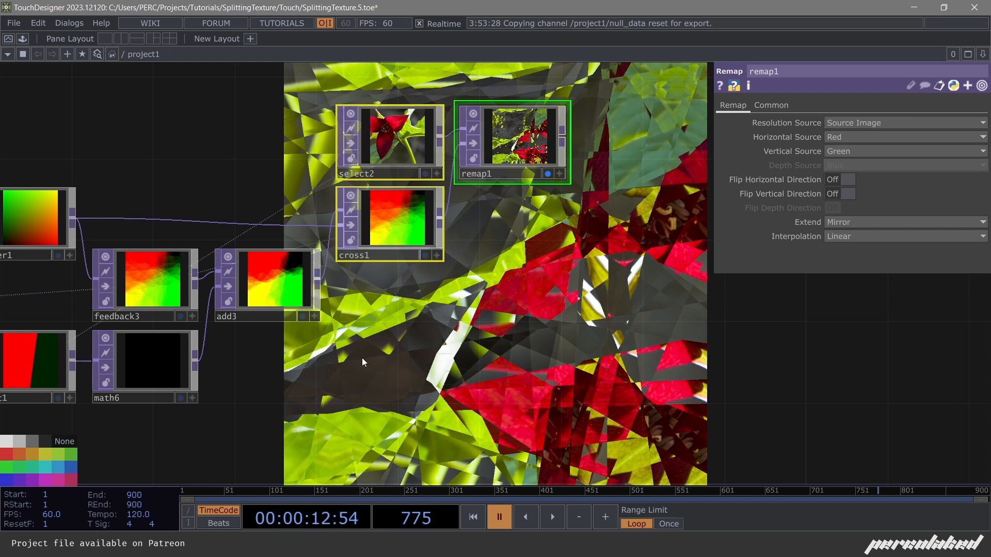
# Resume playback and lower the Cross value of cross1 to 0.1, and further to 0.02.
pyautogui.press('space')
pyautogui.moveTo(451, 319); pyautogui.dragTo(400, 247)
pyautogui.click(403, 232)
pyautogui.moveTo(847, 122); pyautogui.dragTo(847, 119, button='middle')
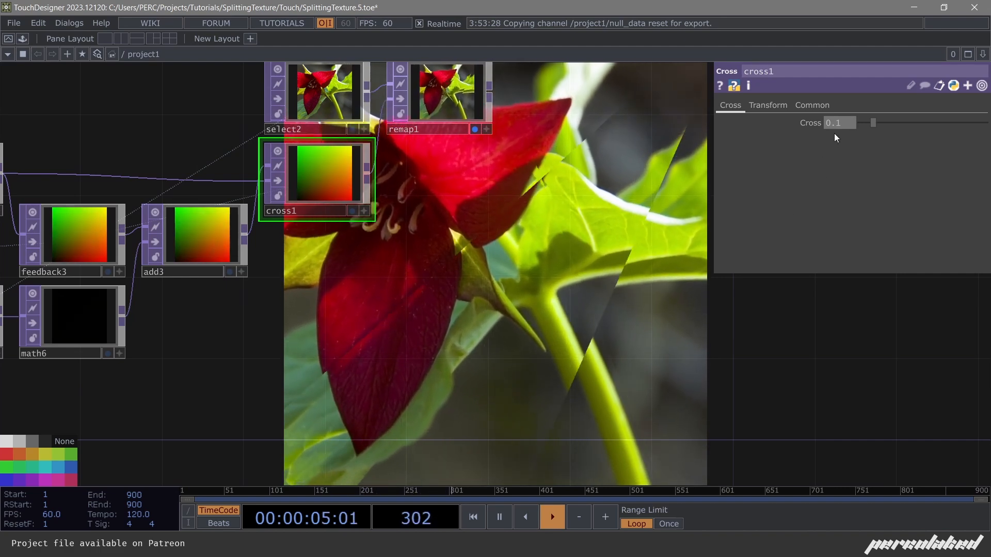
pyautogui.moveTo(871, 120)
pyautogui.mouseDown()
pyautogui.moveTo(908, 116)
pyautogui.moveTo(871, 124)
pyautogui.mouseUp()
pyautogui.moveTo(843, 123)
pyautogui.mouseDown(button='middle')
pyautogui.moveTo(838, 141)
pyautogui.moveTo(815, 141)
pyautogui.moveTo(856, 133)
pyautogui.mouseUp(button='middle')
pyautogui.moveTo(845, 98); pyautogui.dragTo(840, 98, button='middle')
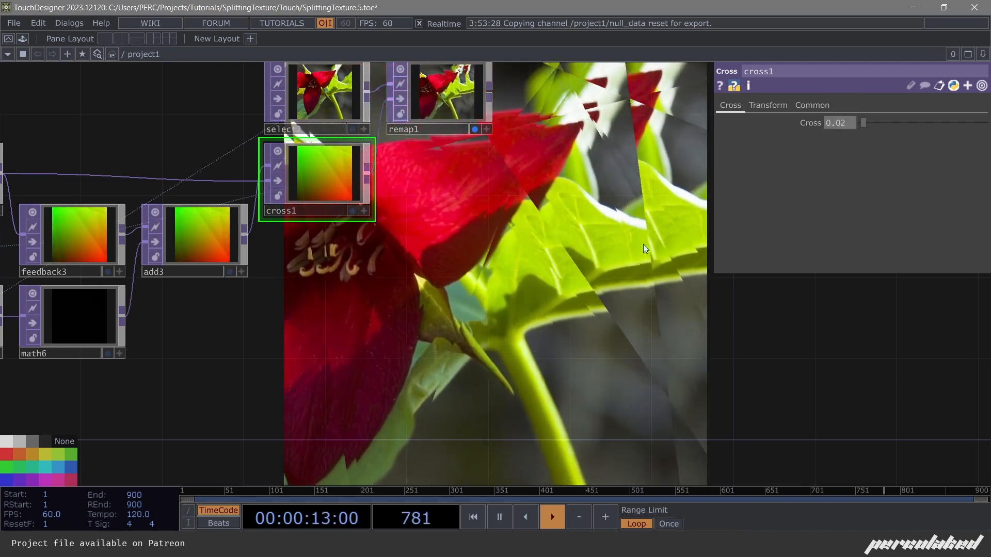
# Select the whole remap section from the ramps to remap1 and move it slightly down in the network.
pyautogui.moveTo(549, 240); pyautogui.dragTo(515, 258)
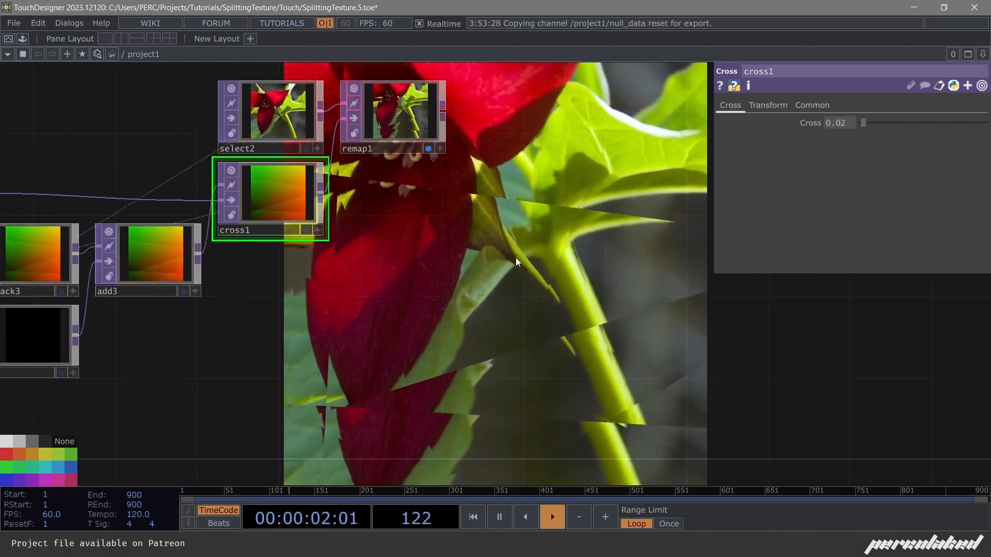
pyautogui.moveTo(579, 290); pyautogui.dragTo(670, 255)
pyautogui.scroll(-3, 670, 255)
pyautogui.moveTo(589, 300); pyautogui.dragTo(259, 138, button='right')
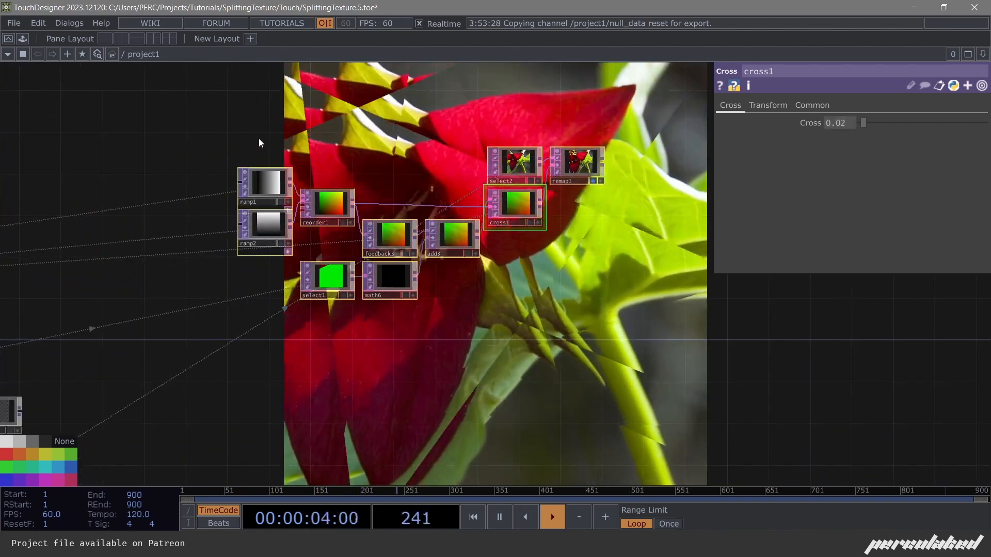
pyautogui.moveTo(399, 242)
pyautogui.mouseDown()
pyautogui.moveTo(520, 242)
pyautogui.moveTo(348, 242)
pyautogui.moveTo(516, 243)
pyautogui.moveTo(346, 217)
pyautogui.moveTo(627, 282)
pyautogui.moveTo(378, 244)
pyautogui.moveTo(387, 248)
pyautogui.mouseUp()
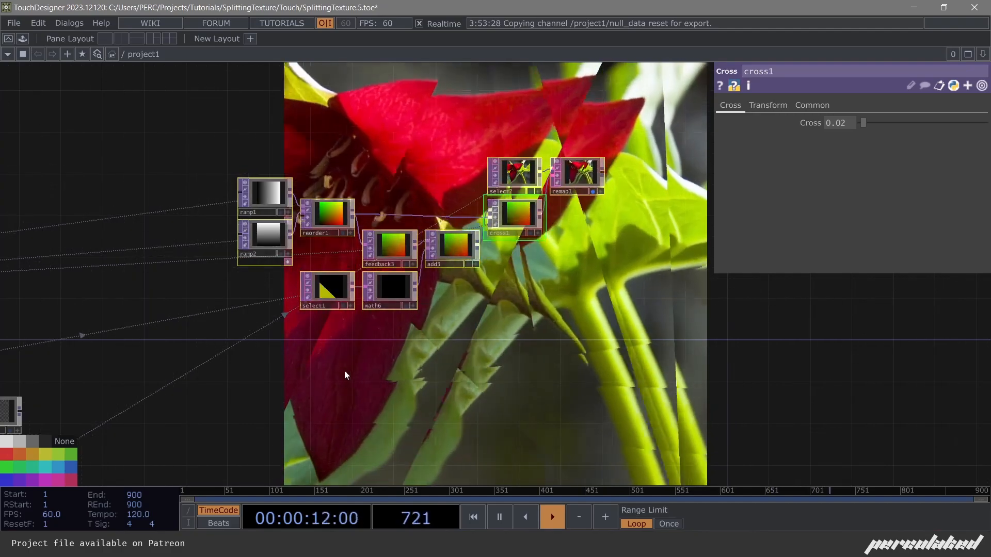
# Pause playback and move math2 with all edge and base-image nodes beyond it further away from multiply1 to make room.
pyautogui.moveTo(331, 359); pyautogui.dragTo(454, 296)
pyautogui.scroll(-3, 453, 296)
pyautogui.moveTo(388, 276); pyautogui.dragTo(427, 209)
pyautogui.press('space')
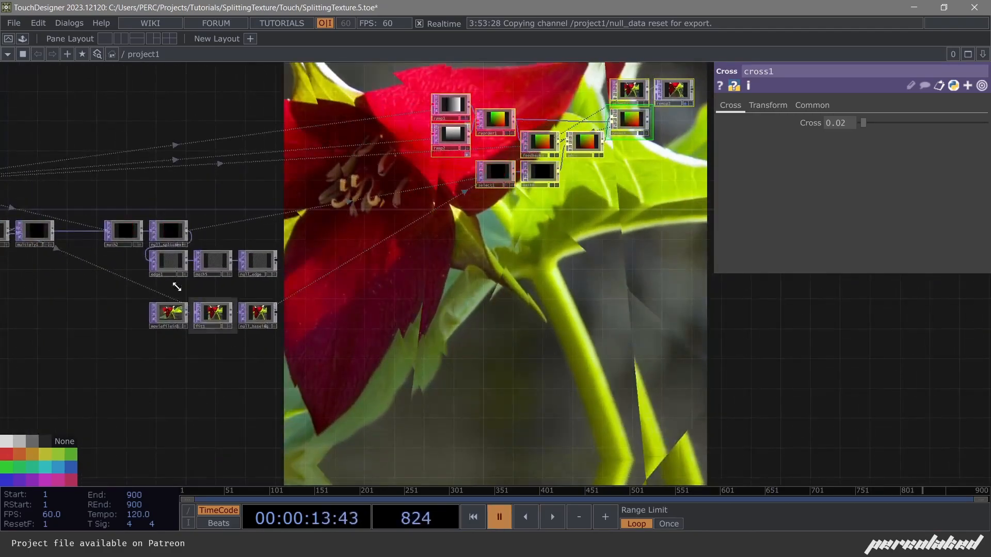
pyautogui.moveTo(206, 326); pyautogui.dragTo(439, 325)
pyautogui.moveTo(295, 360); pyautogui.dragTo(374, 341)
pyautogui.moveTo(238, 324); pyautogui.dragTo(210, 325)
pyautogui.scroll(2, 358, 244)
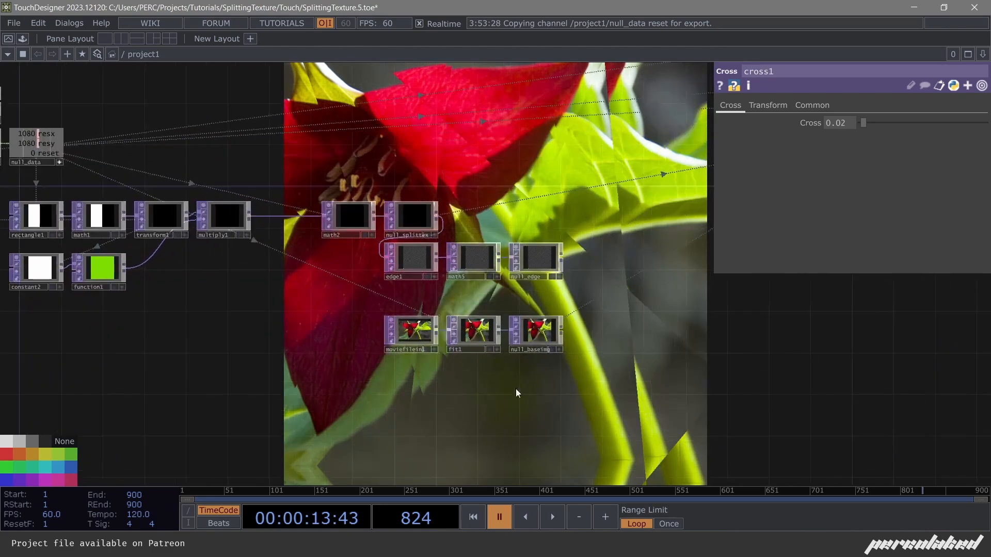
pyautogui.moveTo(365, 243); pyautogui.dragTo(376, 220)
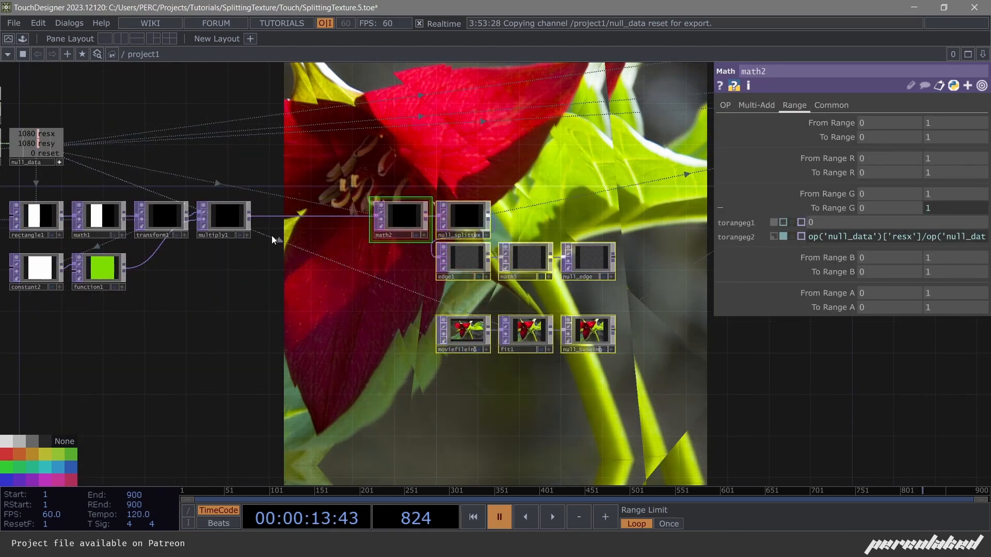
# Examine the straight split edge in multiply1's output up close and its connection to math2.
pyautogui.scroll(2, 271, 235)
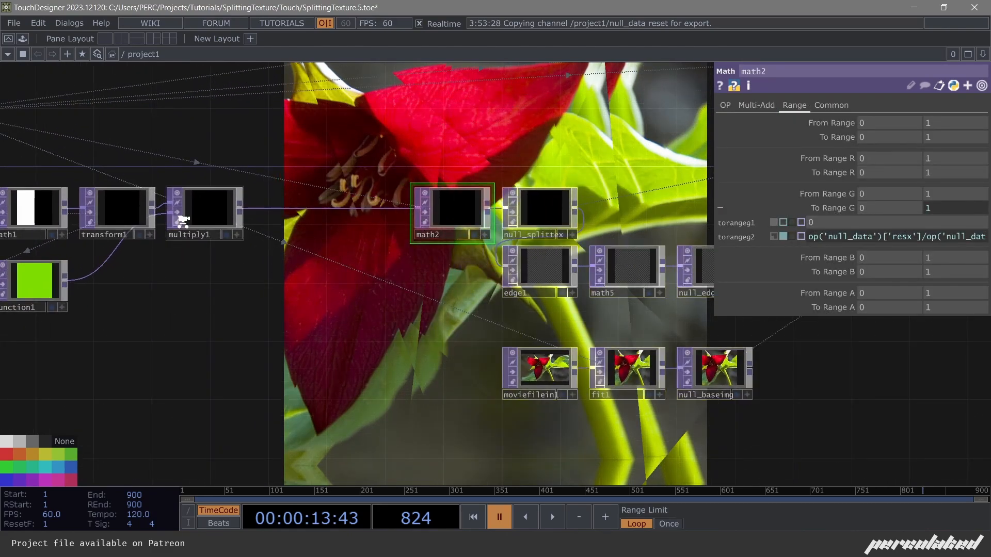
pyautogui.scroll(2, 183, 222)
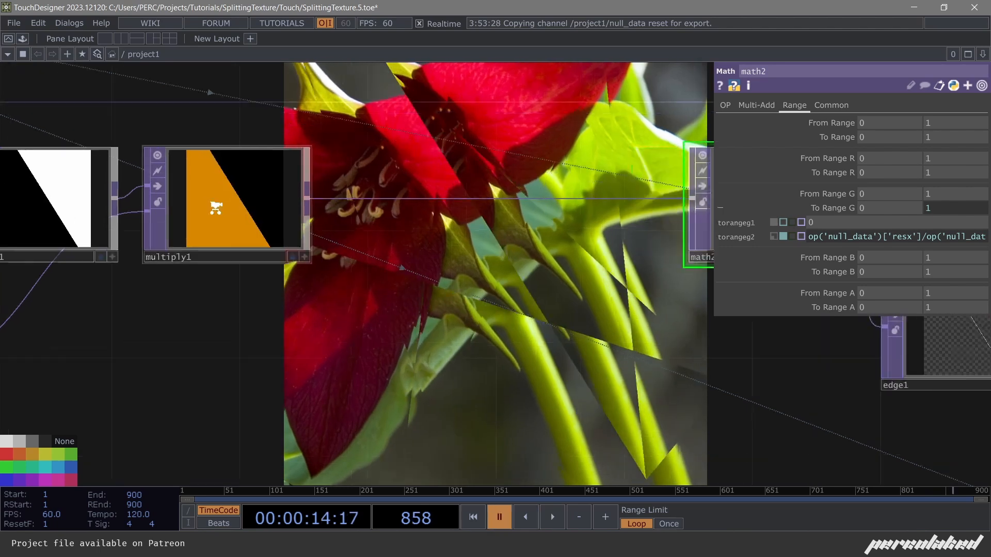
pyautogui.scroll(5, 222, 206)
pyautogui.scroll(1, 253, 196)
pyautogui.scroll(-8, 262, 198)
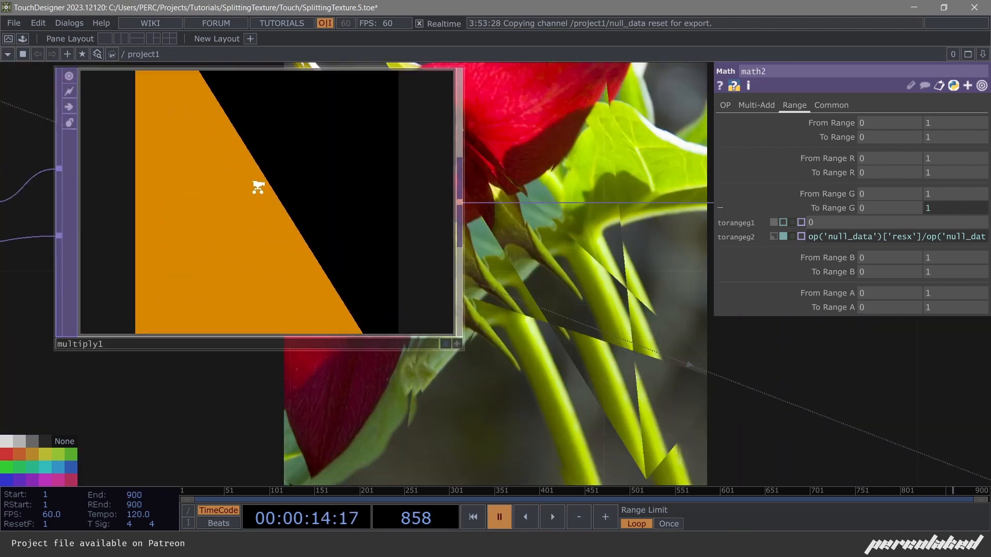
pyautogui.moveTo(375, 276); pyautogui.dragTo(210, 264)
pyautogui.scroll(4, 114, 207)
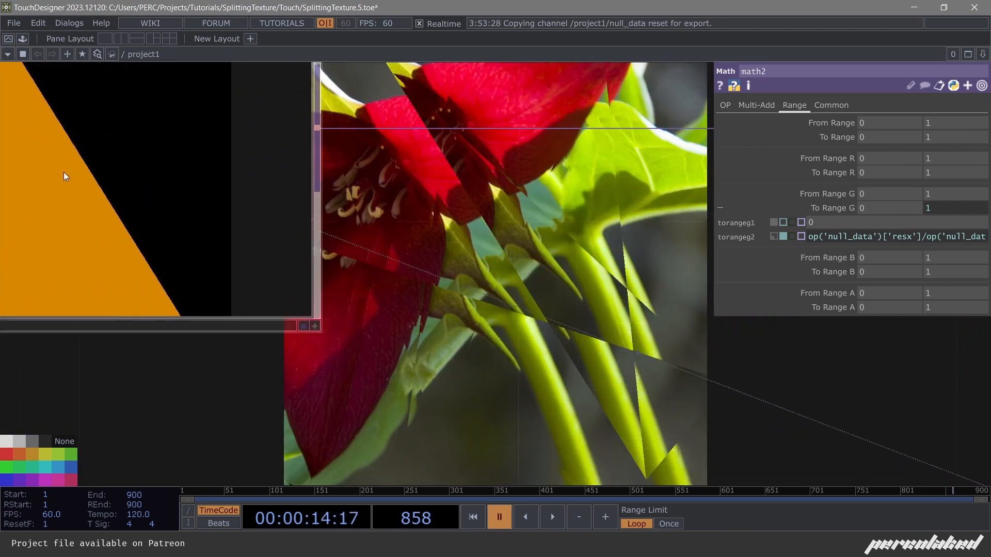
pyautogui.scroll(-4, 105, 187)
pyautogui.moveTo(135, 186)
pyautogui.mouseDown()
pyautogui.moveTo(187, 271)
pyautogui.moveTo(133, 190)
pyautogui.mouseUp()
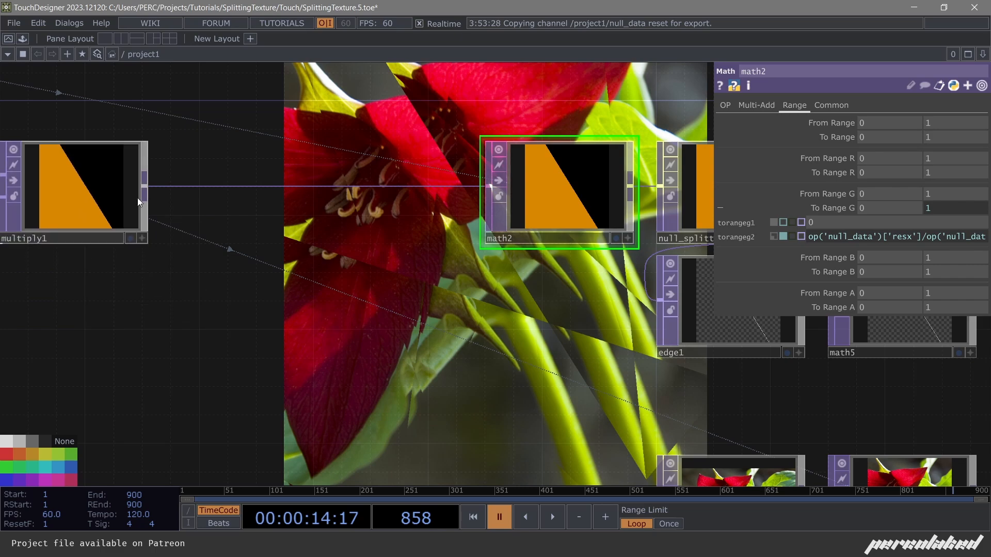
pyautogui.moveTo(67, 202); pyautogui.dragTo(212, 195)
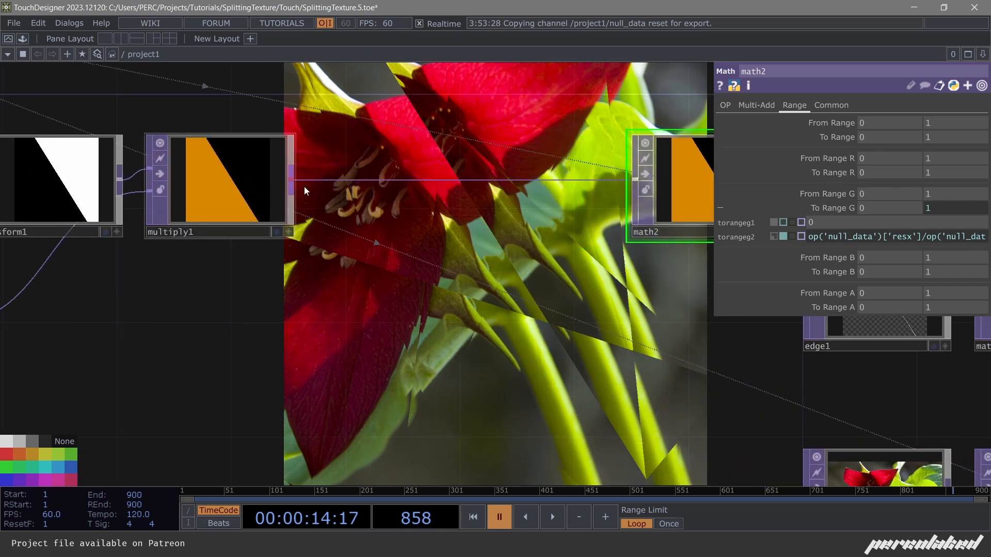
# Insert a Displace TOP on the connection between multiply1 and math2.
pyautogui.press('Tab')
pyautogui.press('Escape')
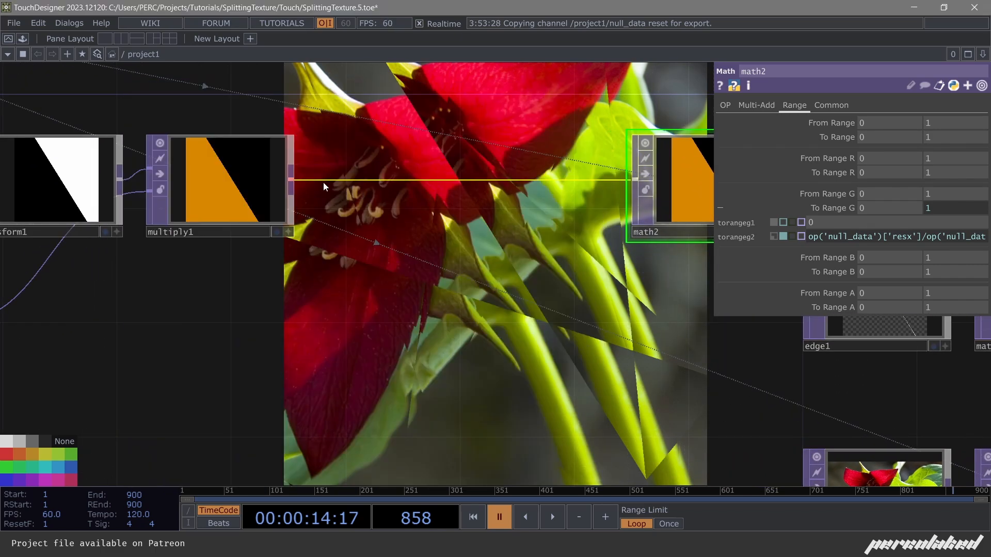
pyautogui.click(346, 170)
pyautogui.write('d')
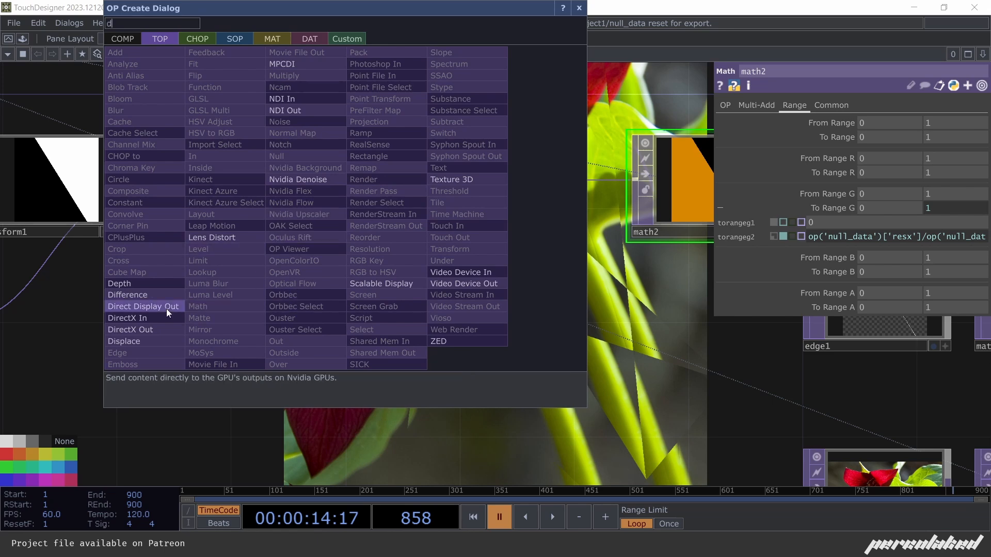
pyautogui.click(165, 340)
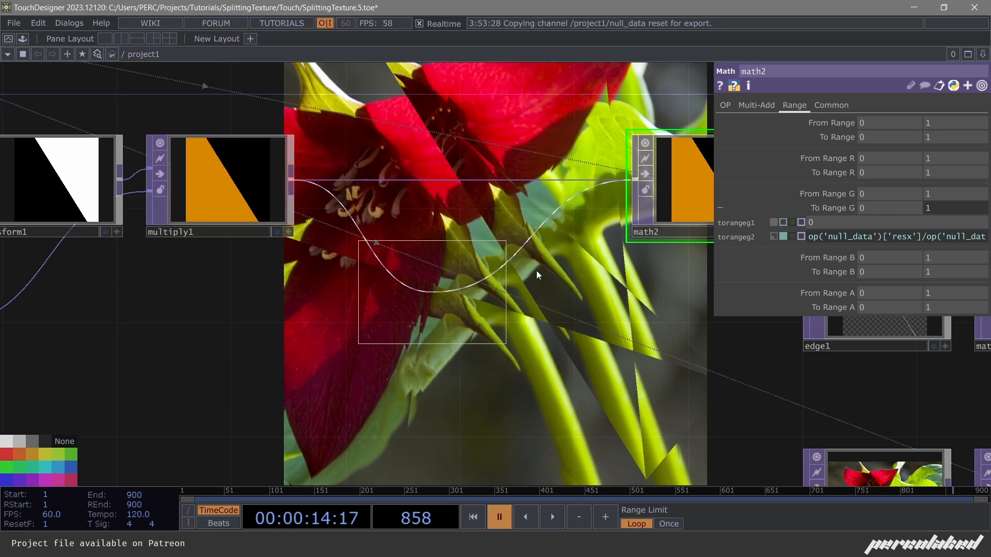
pyautogui.click(548, 184)
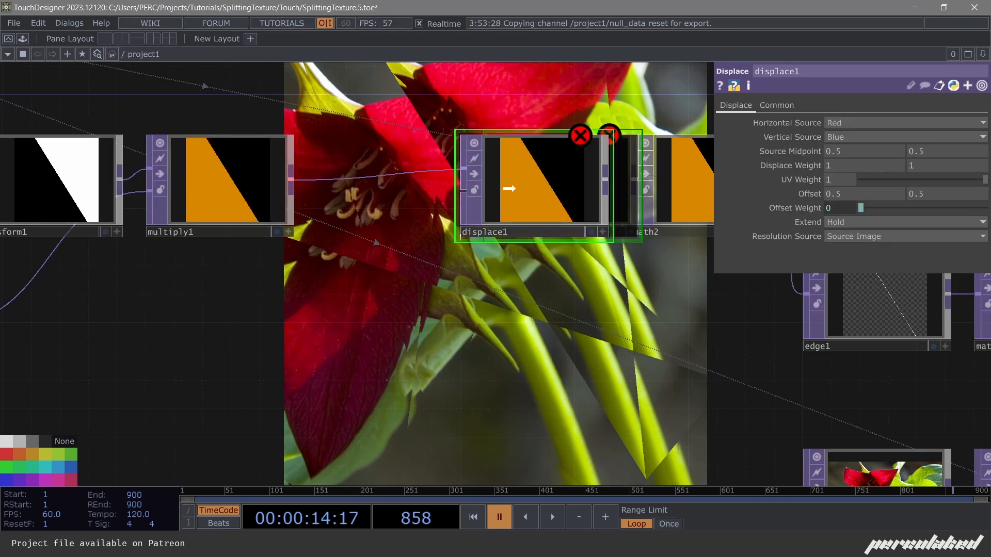
# Branch a Noise TOP off multiply1, connect it to displace1's second input, and turn its Monochrome option off.
pyautogui.rightClick(293, 183)
pyautogui.write('n')
pyautogui.click(308, 245)
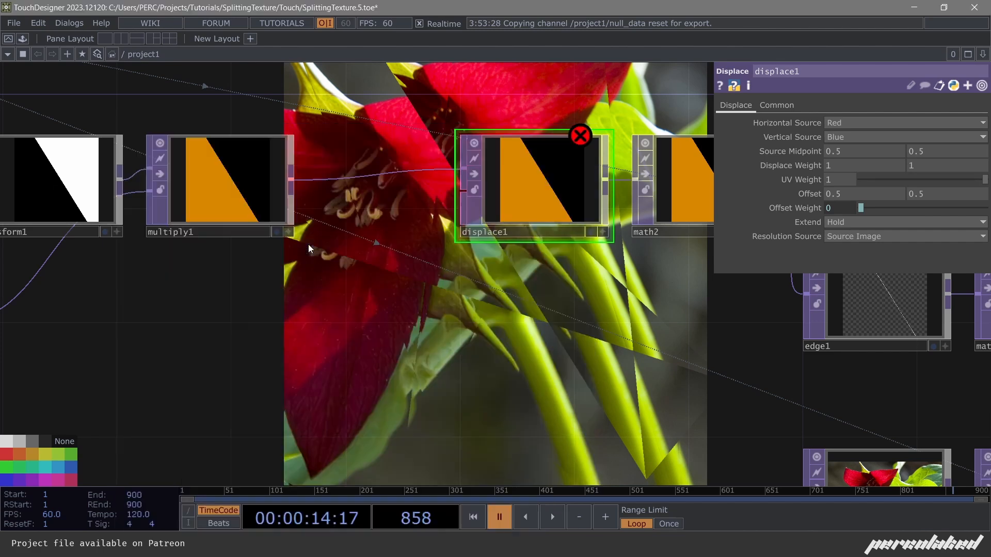
pyautogui.click(361, 356)
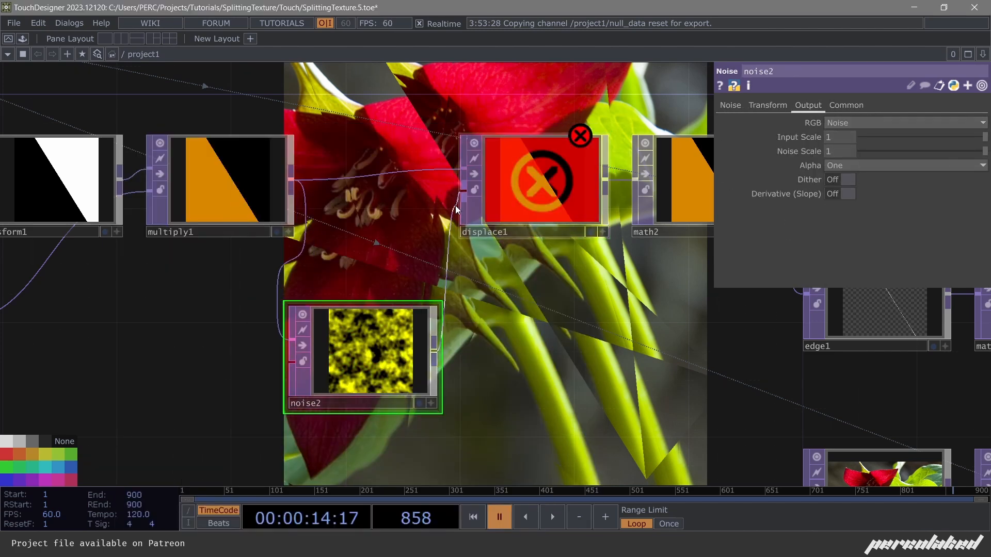
pyautogui.moveTo(455, 205); pyautogui.dragTo(460, 192)
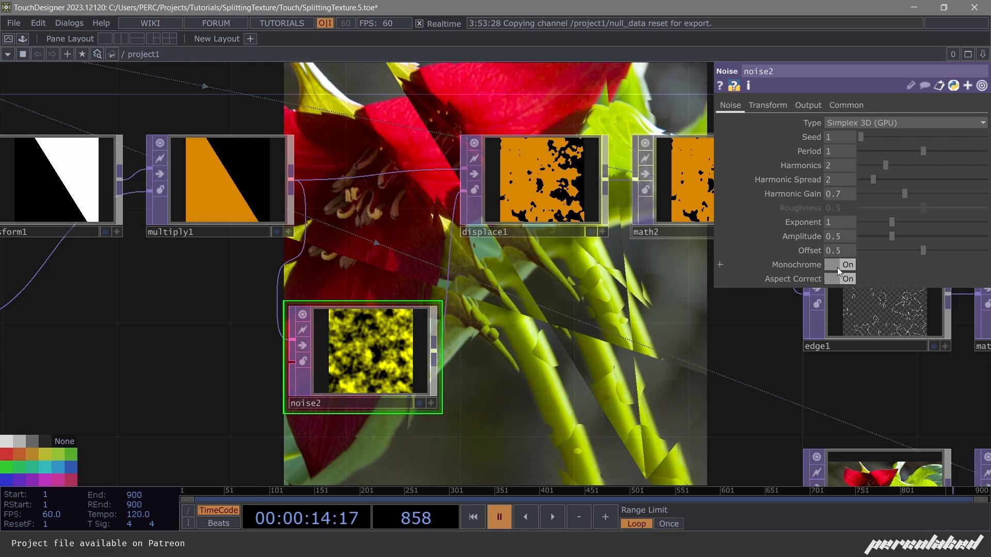
# Set displace1's Vertical Source to Green and both Displace Weight values to 0.01.
pyautogui.click(540, 179)
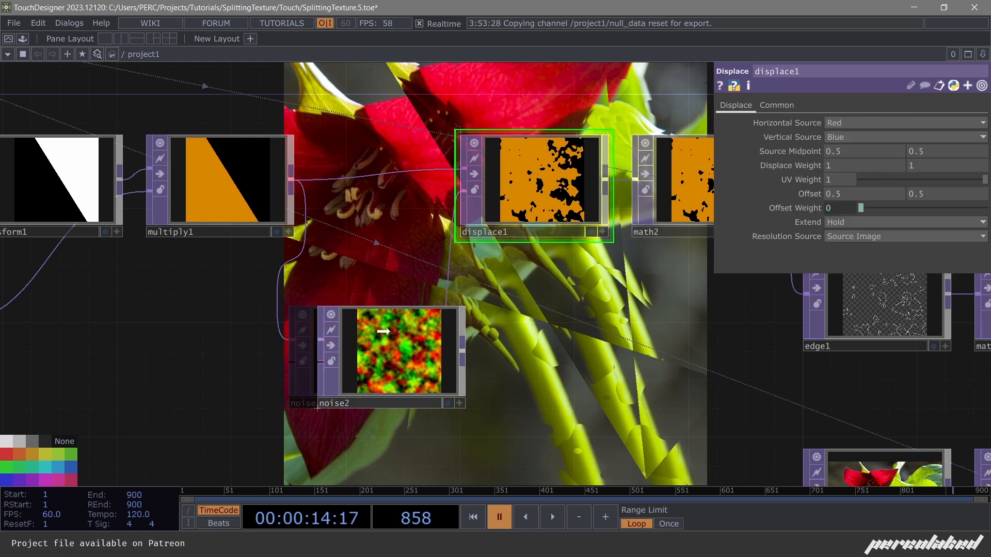
pyautogui.scroll(-3, 376, 312)
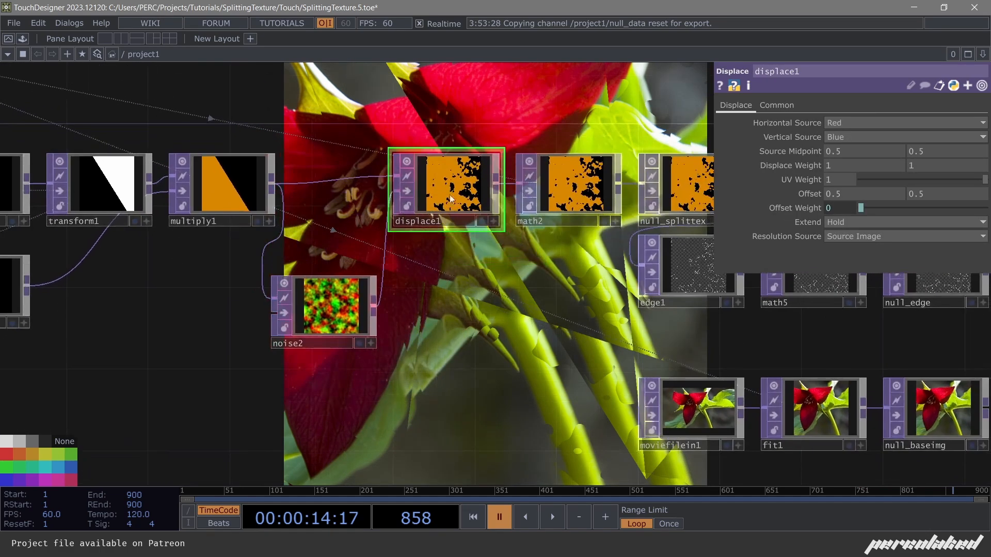
pyautogui.click(842, 135)
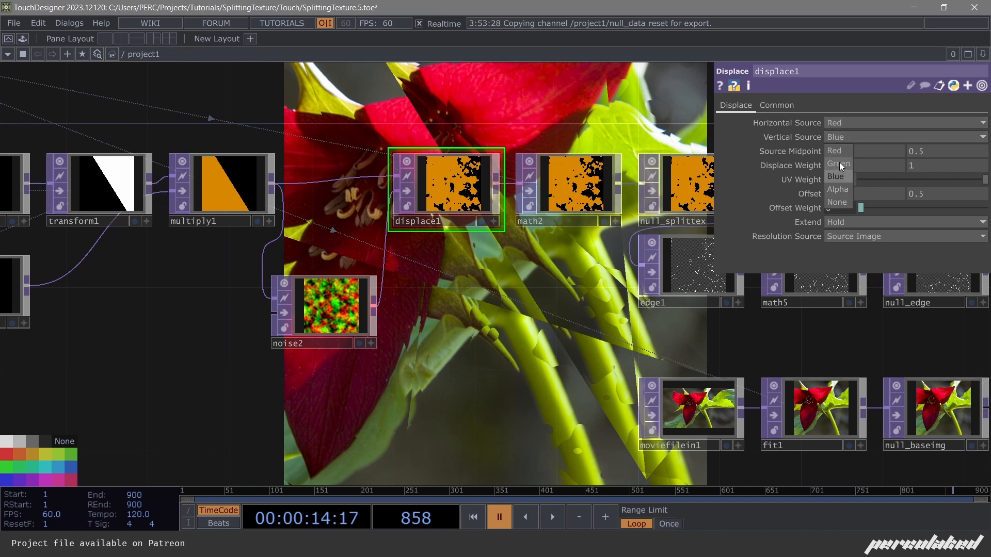
pyautogui.click(841, 162)
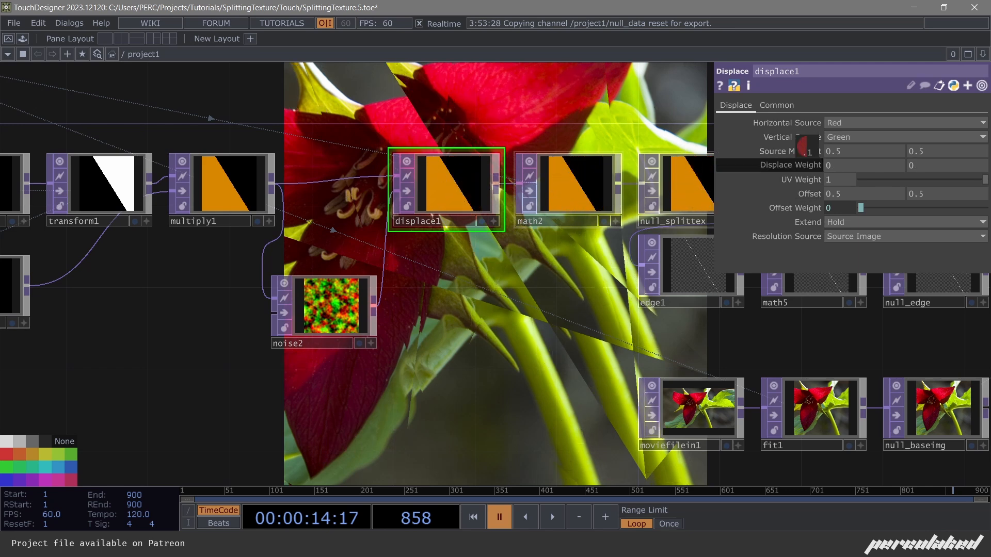
pyautogui.moveTo(807, 151); pyautogui.dragTo(801, 166, button='middle')
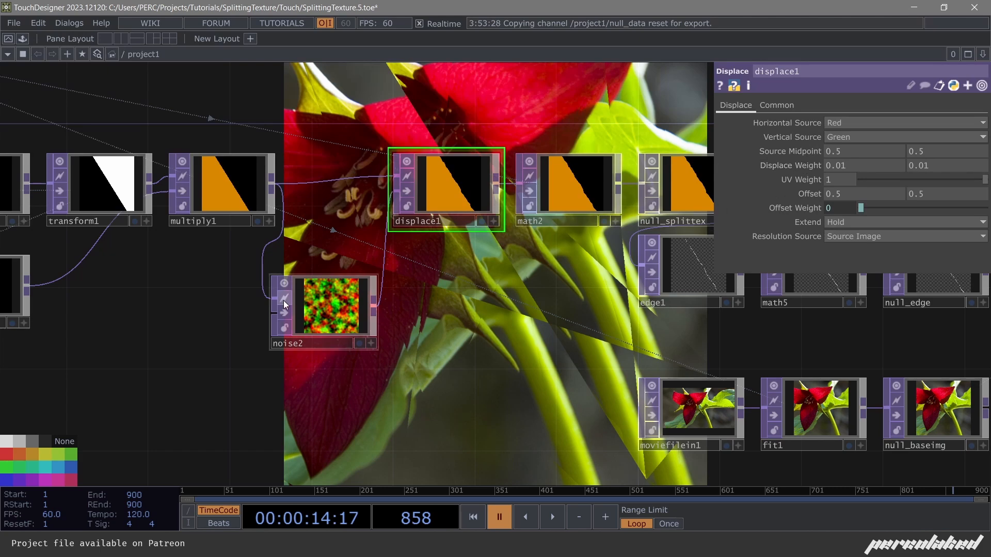
# Set noise2's Period to 1.98 and Harmonics to 6, and check the roughened split edge in displace1.
pyautogui.click(304, 298)
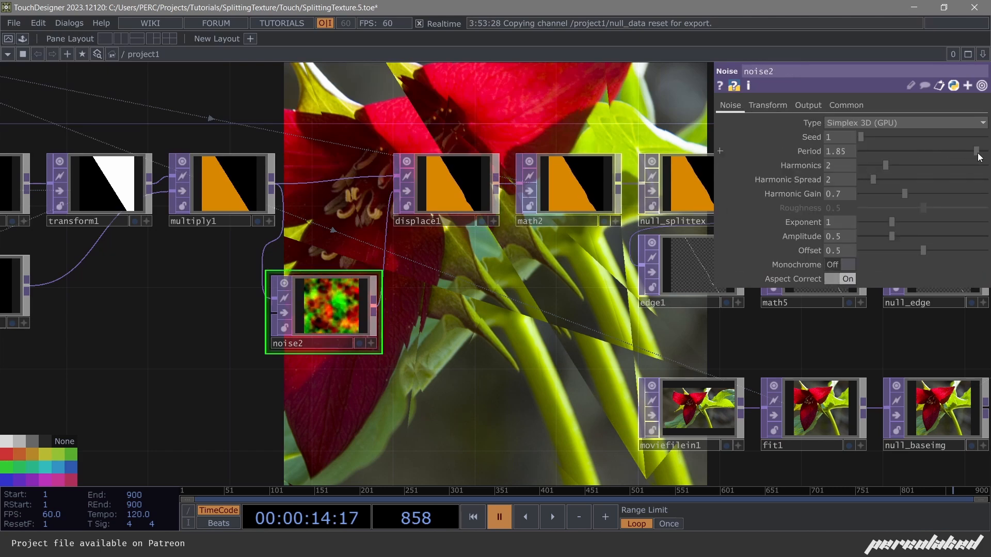
pyautogui.moveTo(944, 164); pyautogui.dragTo(943, 164)
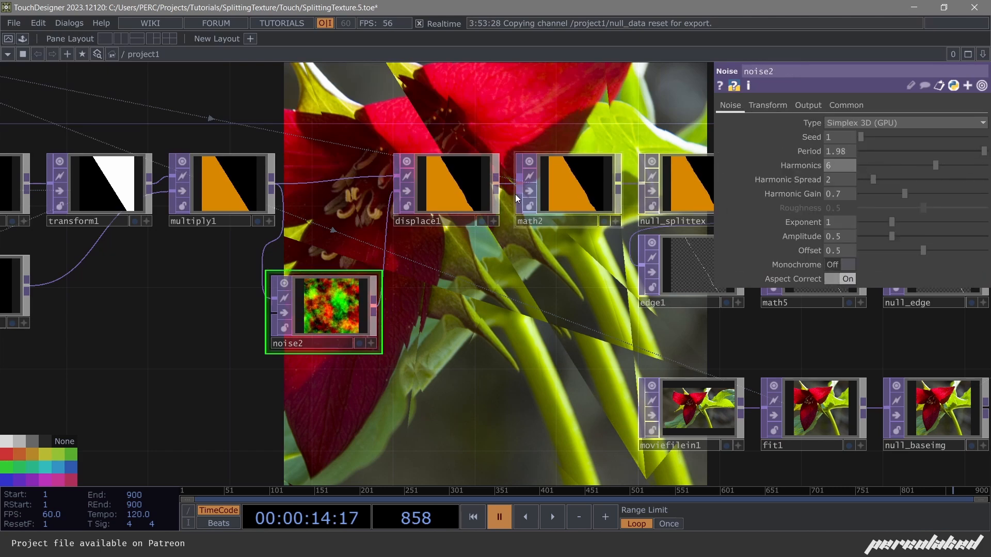
pyautogui.scroll(11, 454, 193)
pyautogui.scroll(-1, 394, 169)
pyautogui.scroll(-3, 392, 170)
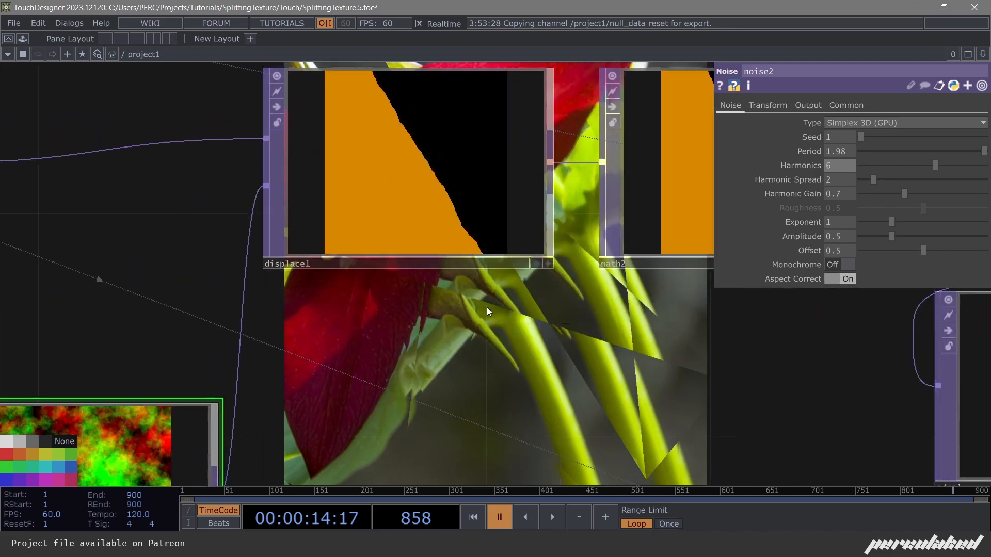
pyautogui.scroll(5, 381, 146)
pyautogui.scroll(-1, 385, 97)
pyautogui.scroll(-5, 417, 149)
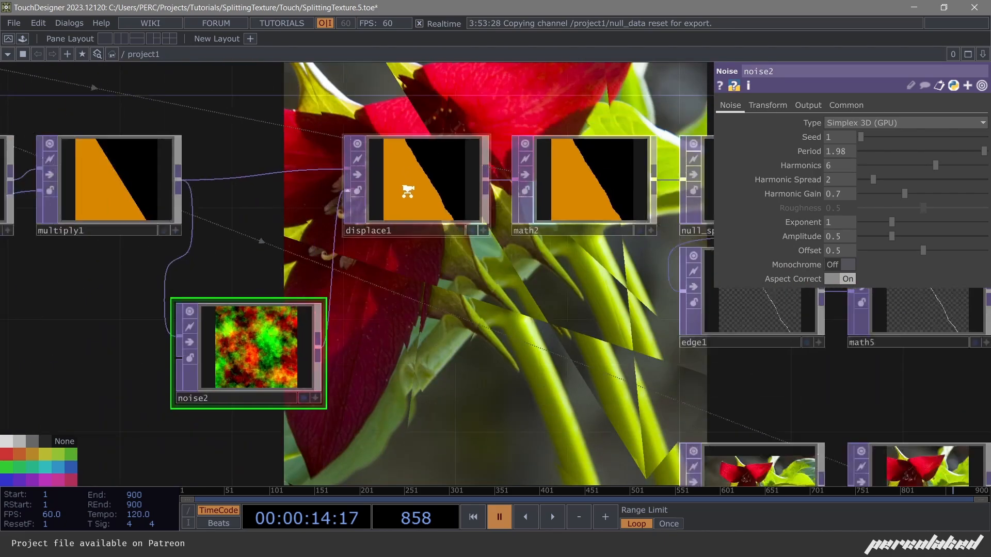
pyautogui.scroll(1, 458, 230)
# Resume playback, shift the nodes from displace1 onward slightly away from multiply1, and tuck noise2 closer beneath their connection.
pyautogui.moveTo(458, 230); pyautogui.dragTo(352, 308)
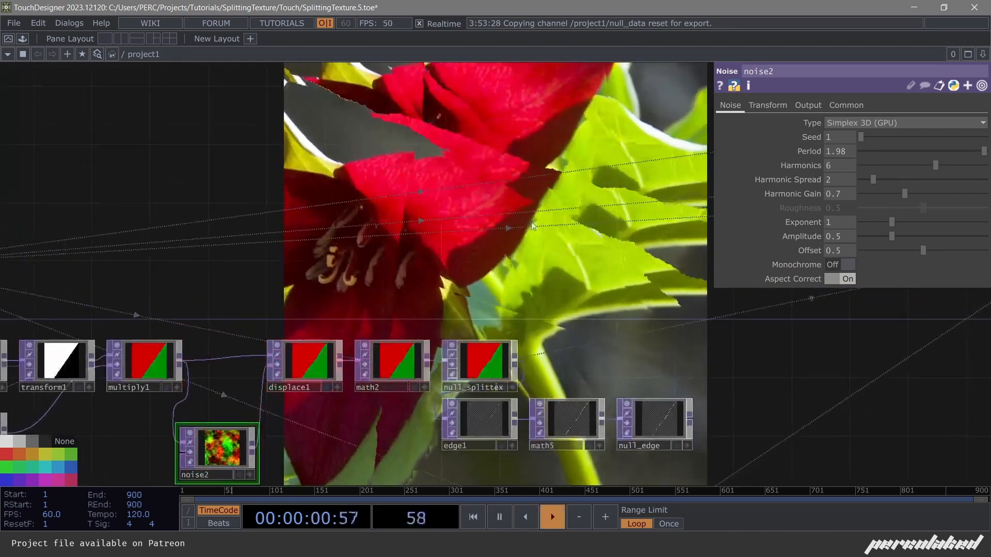
pyautogui.moveTo(560, 209); pyautogui.dragTo(637, 167)
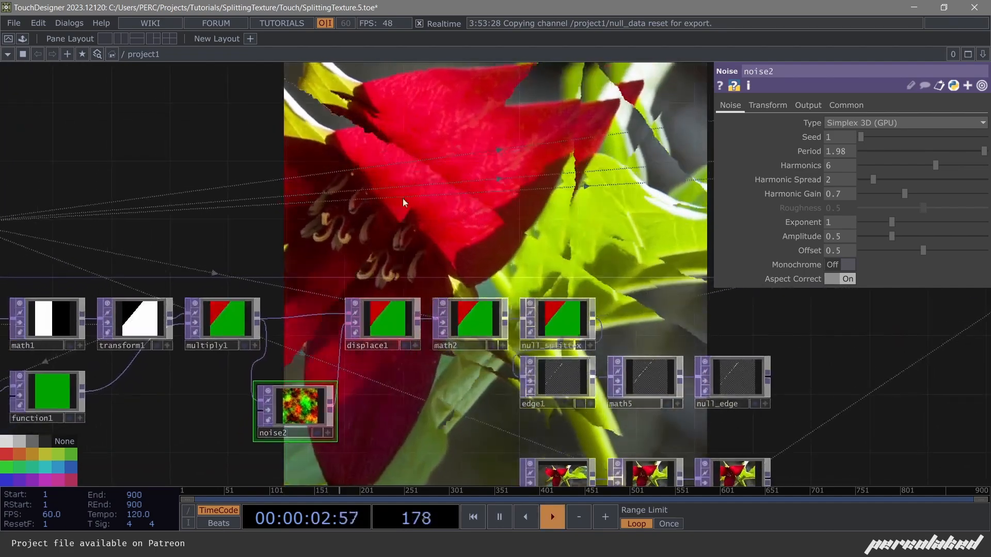
pyautogui.scroll(-2, 434, 205)
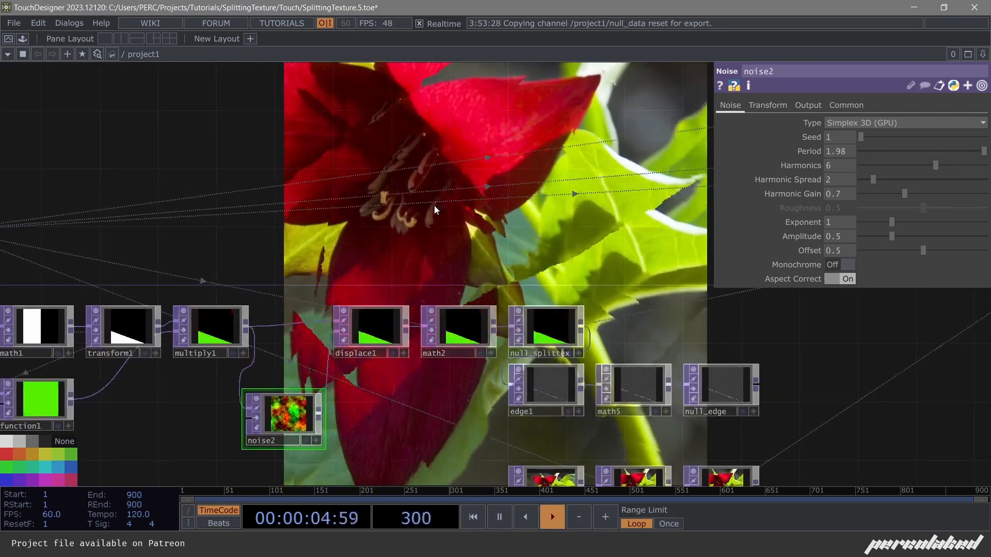
pyautogui.scroll(-2, 455, 224)
pyautogui.moveTo(648, 435); pyautogui.dragTo(338, 225, button='right')
pyautogui.moveTo(360, 252); pyautogui.dragTo(370, 252)
pyautogui.moveTo(295, 315); pyautogui.dragTo(305, 296)
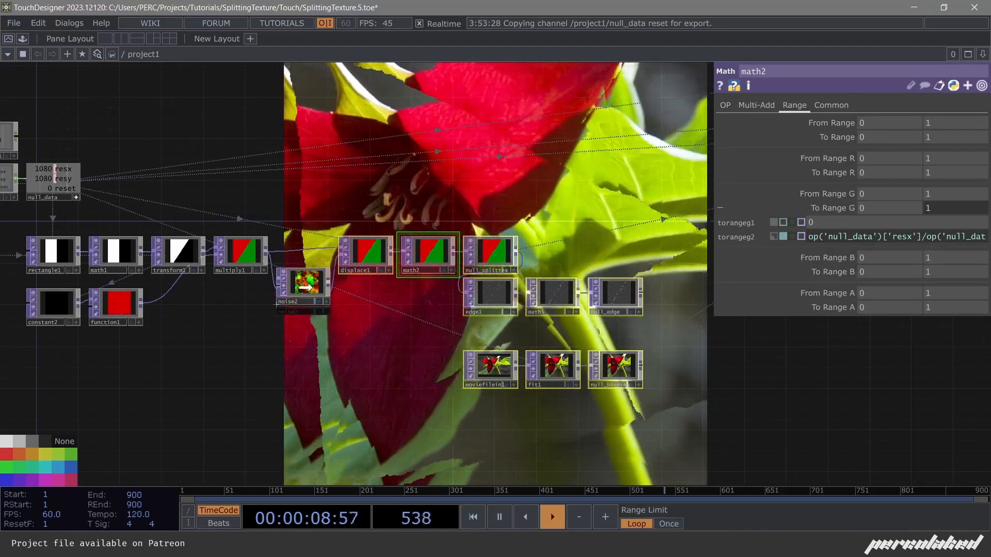
# Move noise1 slightly away from math3 to widen the gap between them.
pyautogui.moveTo(318, 217); pyautogui.dragTo(374, 190)
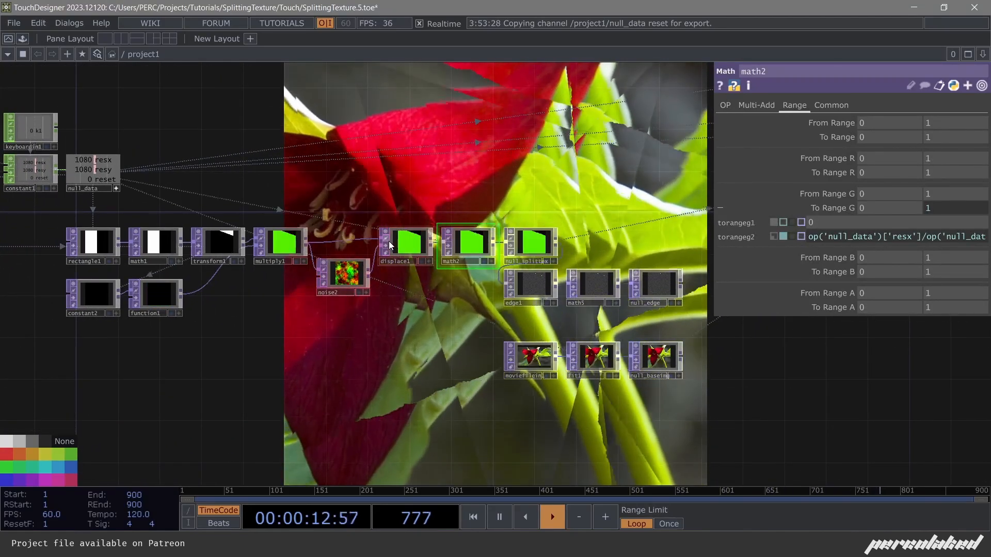
pyautogui.moveTo(428, 201); pyautogui.dragTo(479, 199)
pyautogui.moveTo(419, 183); pyautogui.dragTo(525, 197)
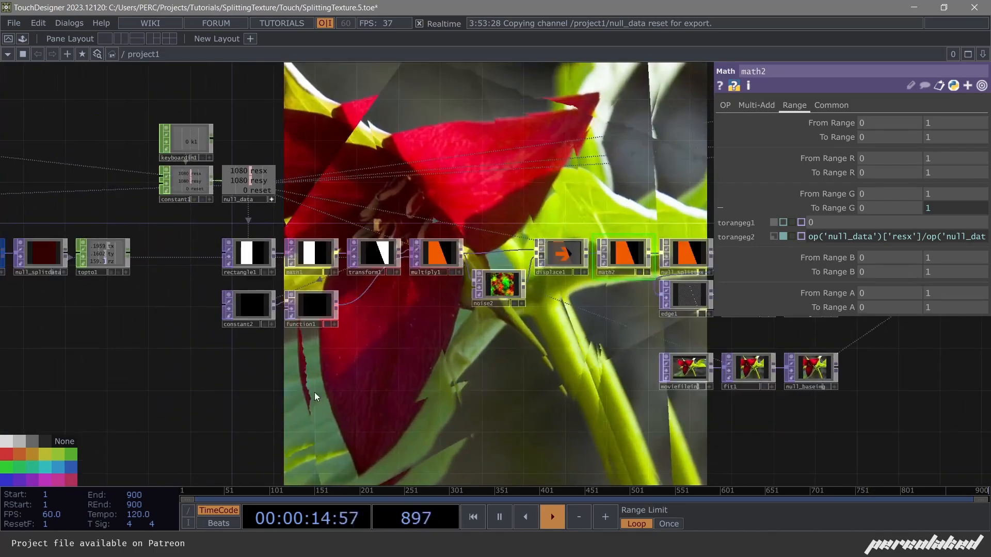
pyautogui.moveTo(341, 402); pyautogui.dragTo(529, 383)
pyautogui.moveTo(309, 338); pyautogui.dragTo(587, 369)
pyautogui.scroll(5, 355, 259)
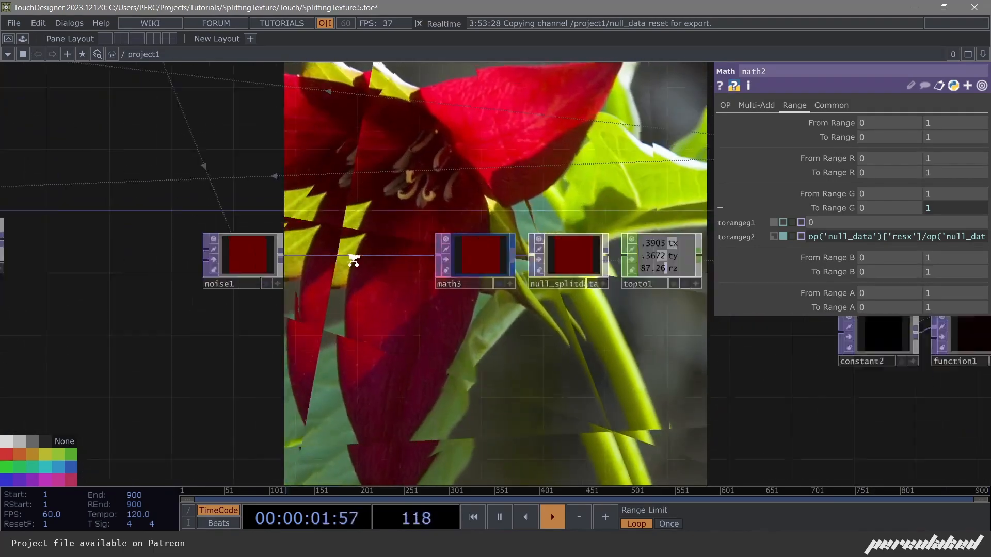
pyautogui.click(203, 278)
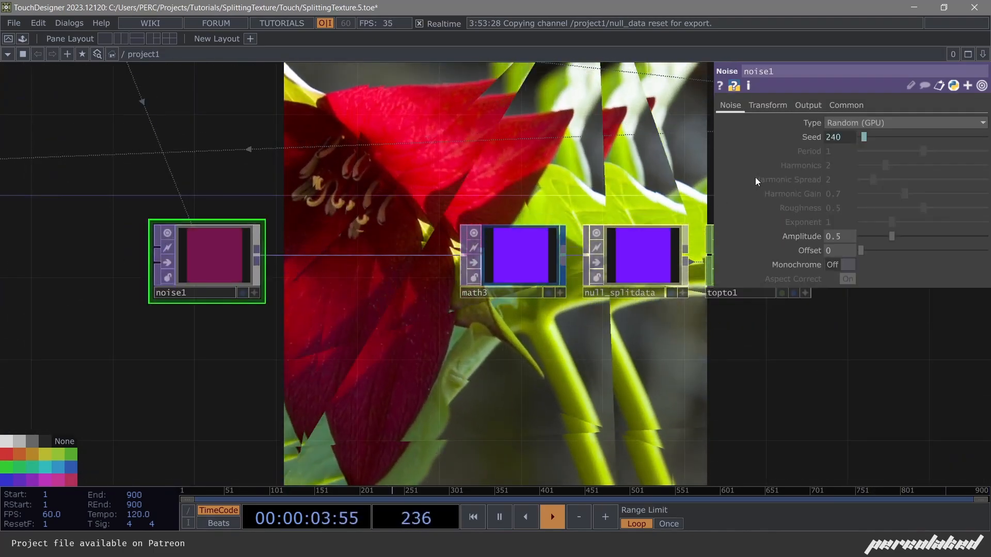
pyautogui.click(520, 259)
pyautogui.moveTo(466, 177); pyautogui.dragTo(393, 178)
pyautogui.moveTo(191, 255); pyautogui.dragTo(419, 278)
# Insert a Limit TOP into the connection between noise1 and math3.
pyautogui.rightClick(419, 277)
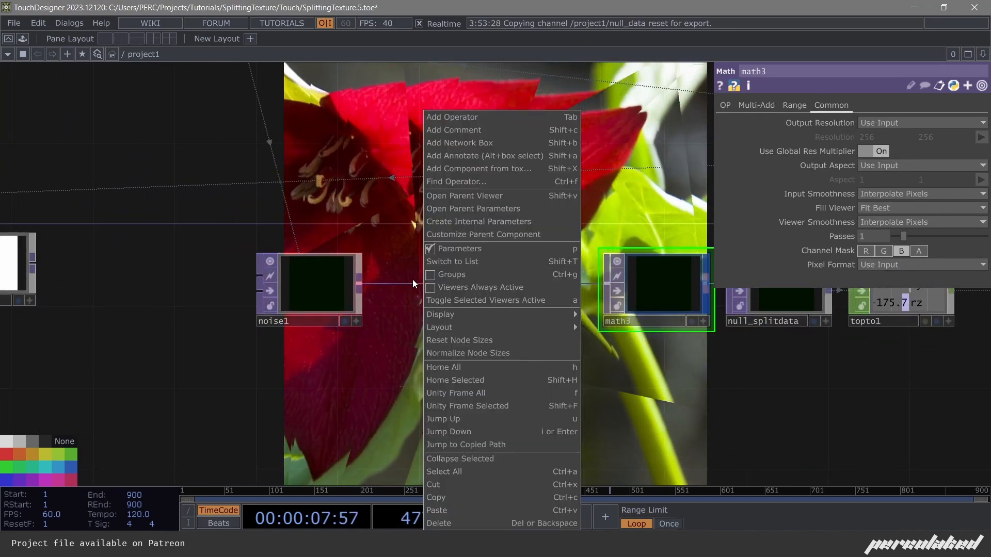
pyautogui.click(413, 280)
pyautogui.rightClick(421, 282)
pyautogui.click(438, 274)
pyautogui.write('d')
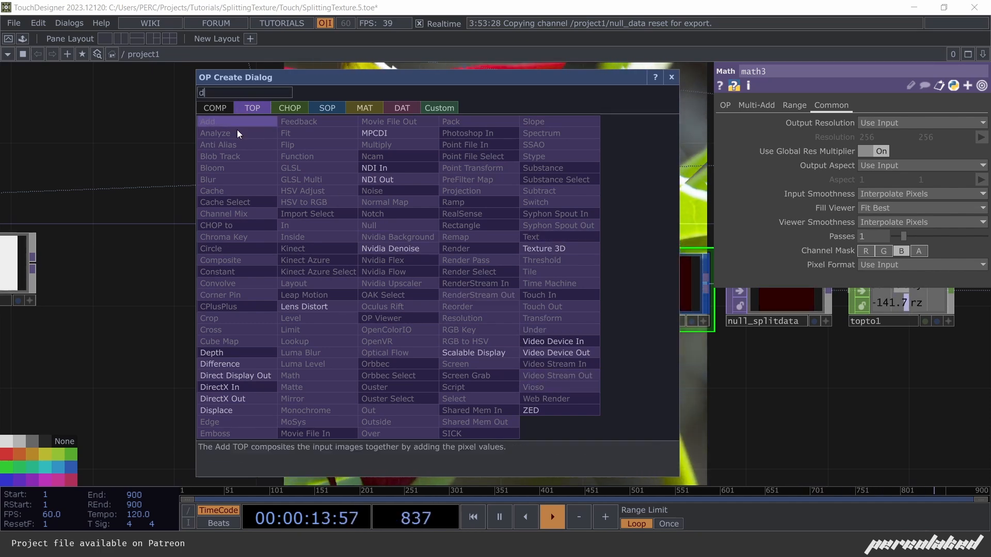
pyautogui.write('l')
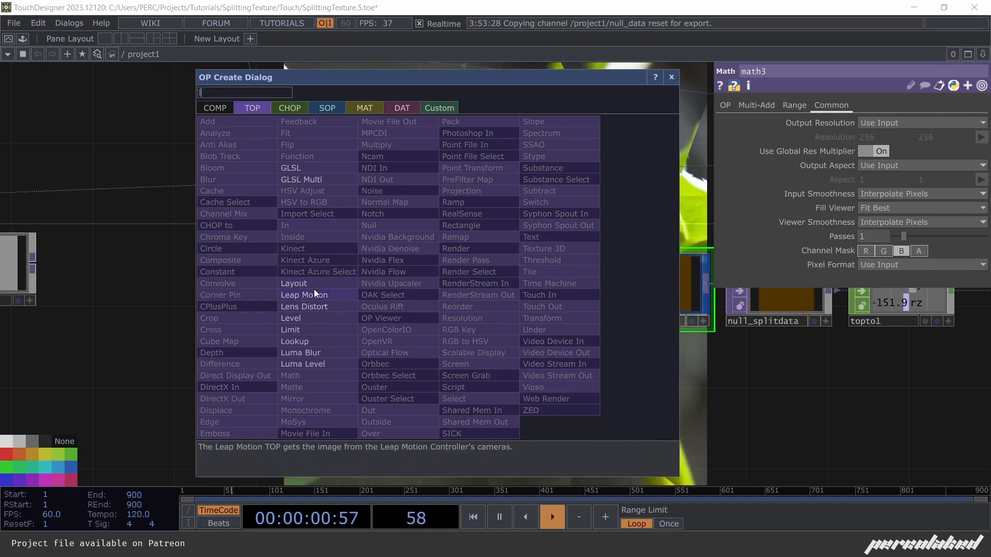
pyautogui.click(327, 326)
pyautogui.click(526, 299)
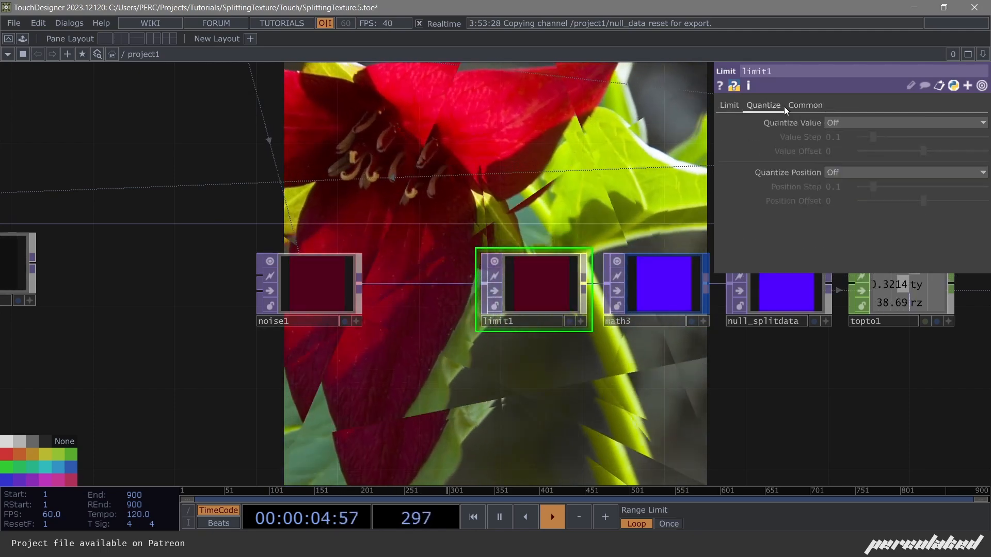
# Restrict limit1's Channel Mask to blue only and set its Quantize Value to Round.
pyautogui.moveTo(502, 402); pyautogui.dragTo(434, 424)
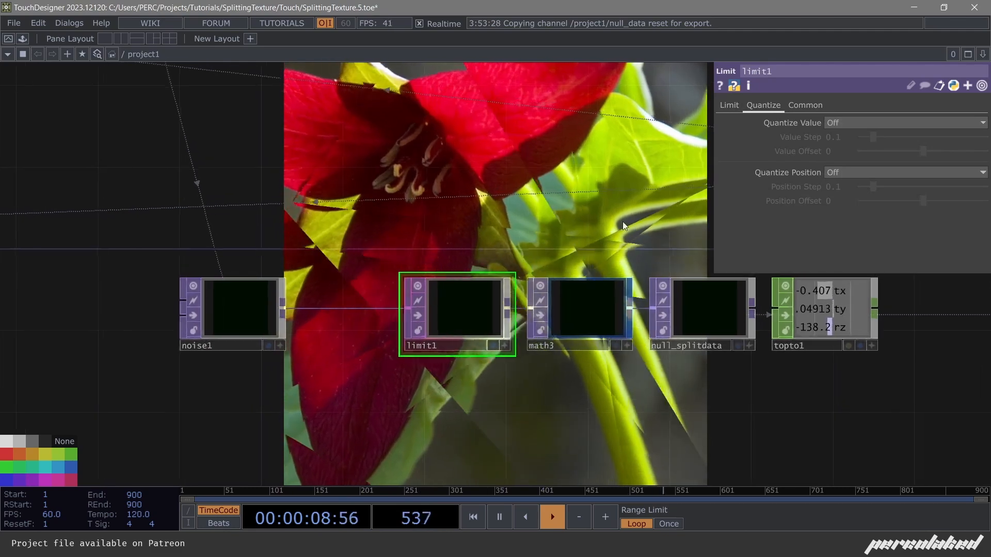
pyautogui.click(805, 105)
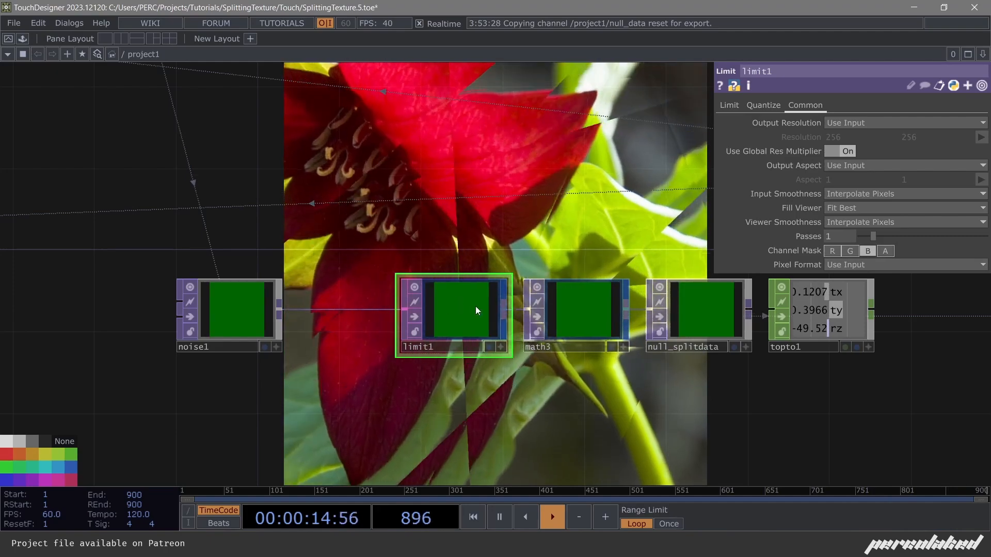
pyautogui.click(730, 105)
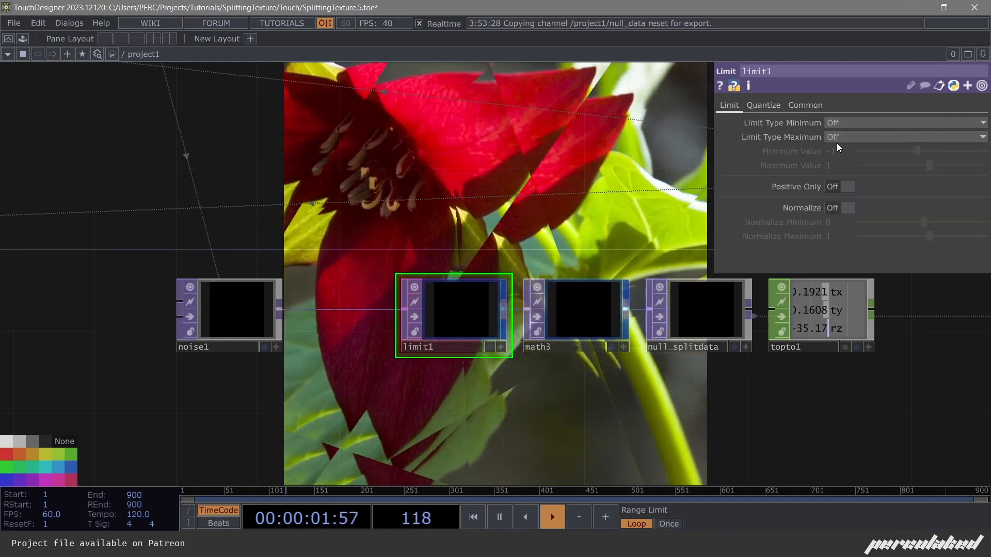
pyautogui.click(769, 104)
pyautogui.click(825, 123)
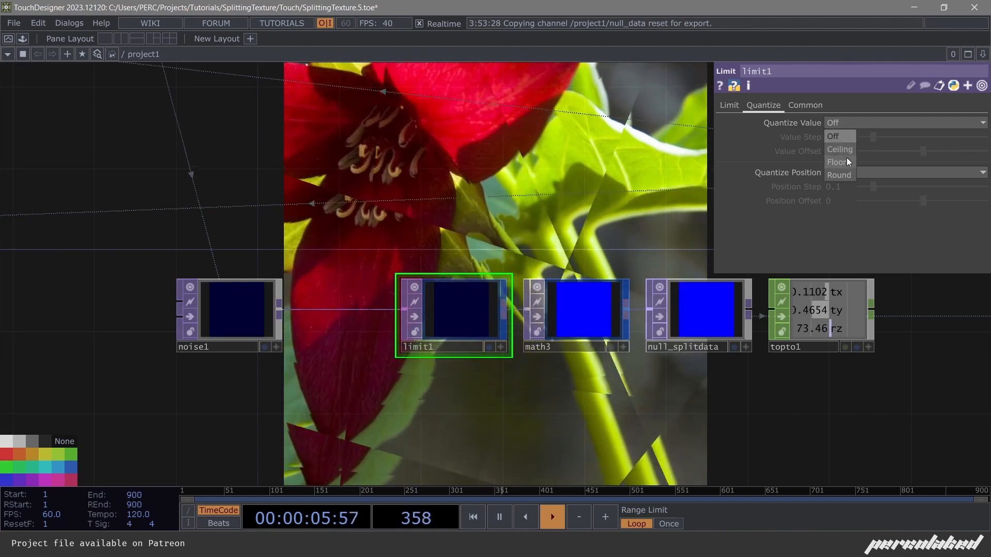
pyautogui.click(839, 175)
# Set limit1's Value Step to the expression 1/3.
pyautogui.click(816, 137)
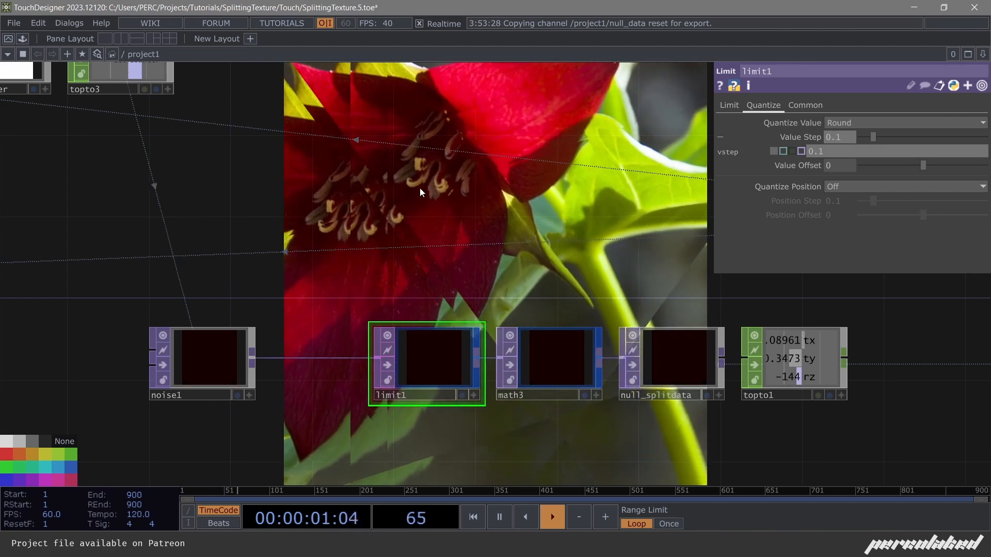
pyautogui.moveTo(828, 156); pyautogui.dragTo(776, 153)
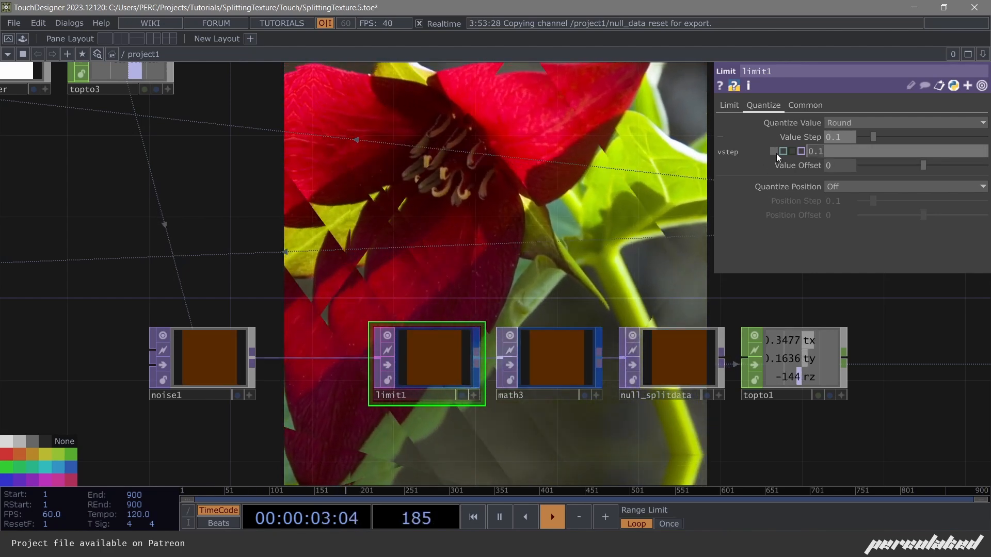
pyautogui.write('1')
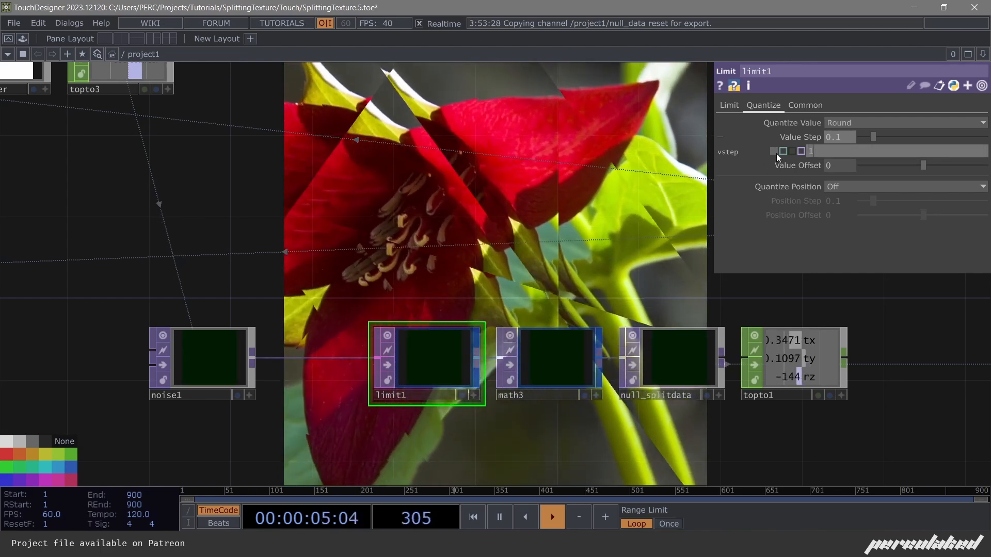
pyautogui.write('/4')
pyautogui.press('BackSpace')
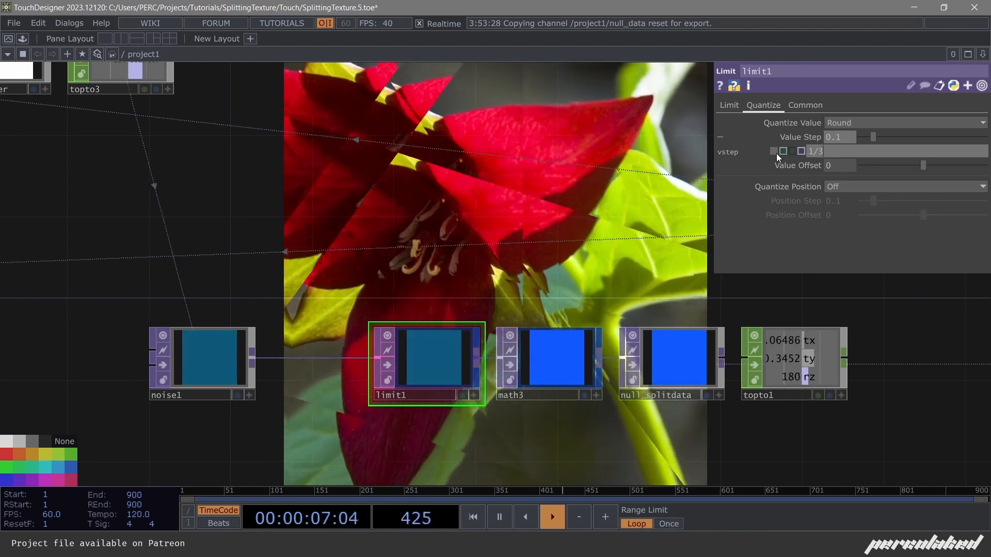
pyautogui.write('3')
pyautogui.press('Return')
# Examine the split texture with the quantized blue channel, pausing and resuming playback, and look over the nodes from noise1 to displace1.
pyautogui.moveTo(479, 242); pyautogui.dragTo(372, 272)
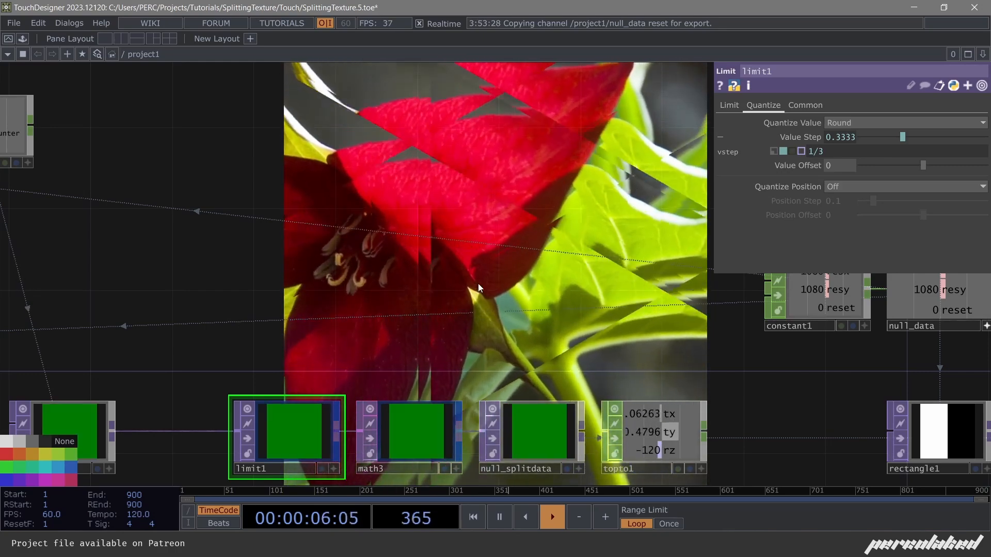
pyautogui.moveTo(443, 305); pyautogui.dragTo(659, 204)
pyautogui.press('space')
pyautogui.moveTo(396, 322); pyautogui.dragTo(232, 326)
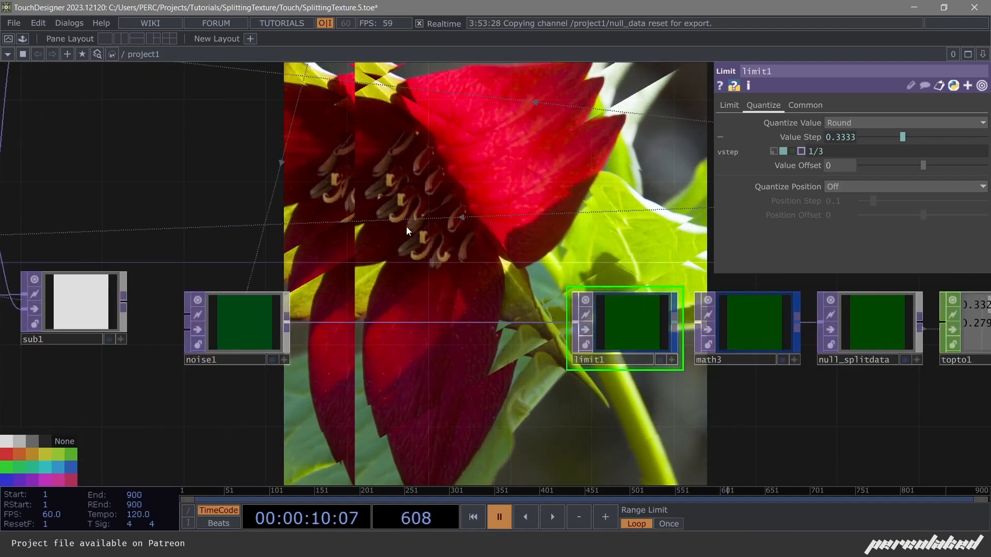
pyautogui.press('space')
pyautogui.moveTo(586, 194); pyautogui.dragTo(523, 258)
pyautogui.moveTo(425, 242); pyautogui.dragTo(159, 242)
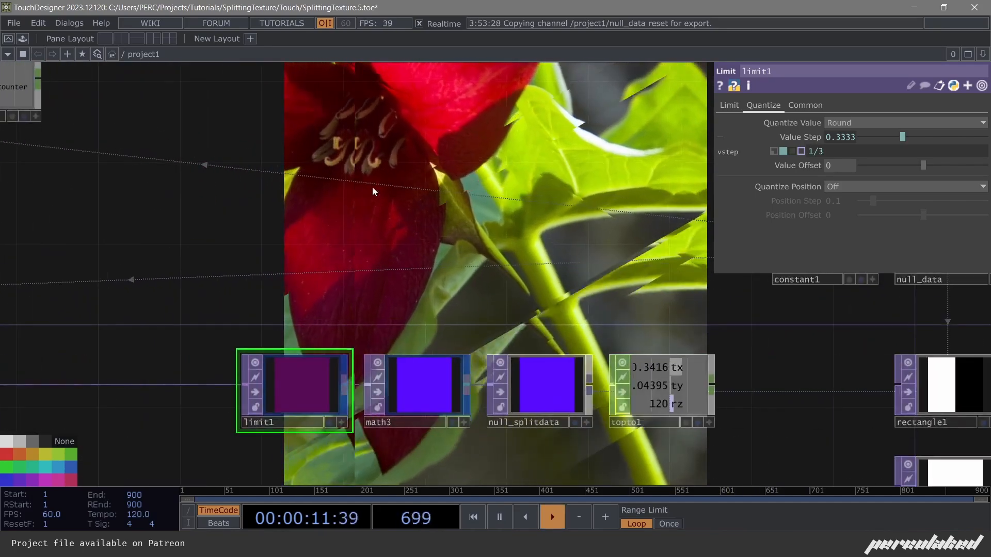
pyautogui.moveTo(342, 243); pyautogui.dragTo(467, 226)
pyautogui.moveTo(593, 261); pyautogui.dragTo(221, 244)
pyautogui.scroll(-5, 221, 243)
pyautogui.moveTo(518, 210); pyautogui.dragTo(456, 222)
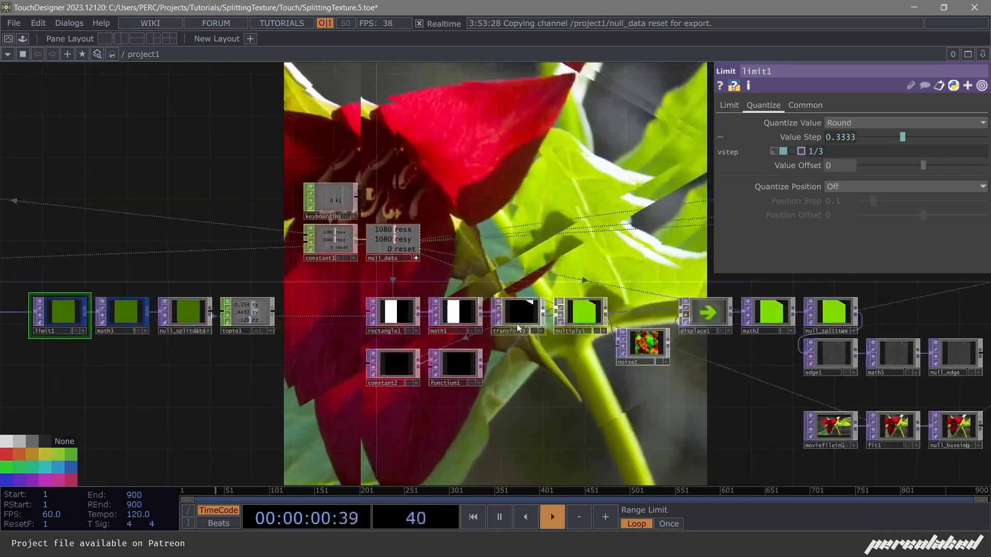
# Insert a second Limit TOP between noise1 and limit1, aligned in the row beside noise1.
pyautogui.moveTo(206, 320); pyautogui.dragTo(424, 291)
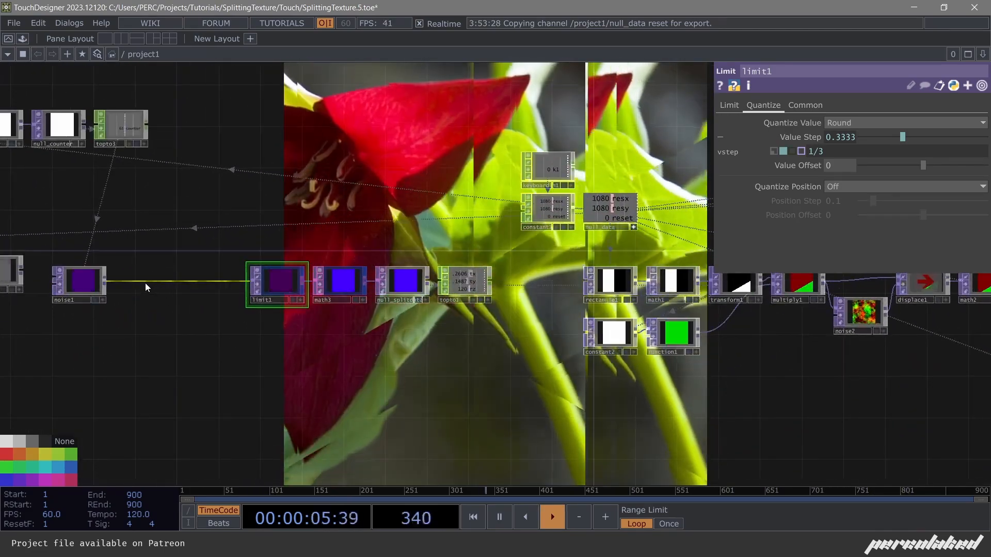
pyautogui.rightClick(146, 283)
pyautogui.click(166, 273)
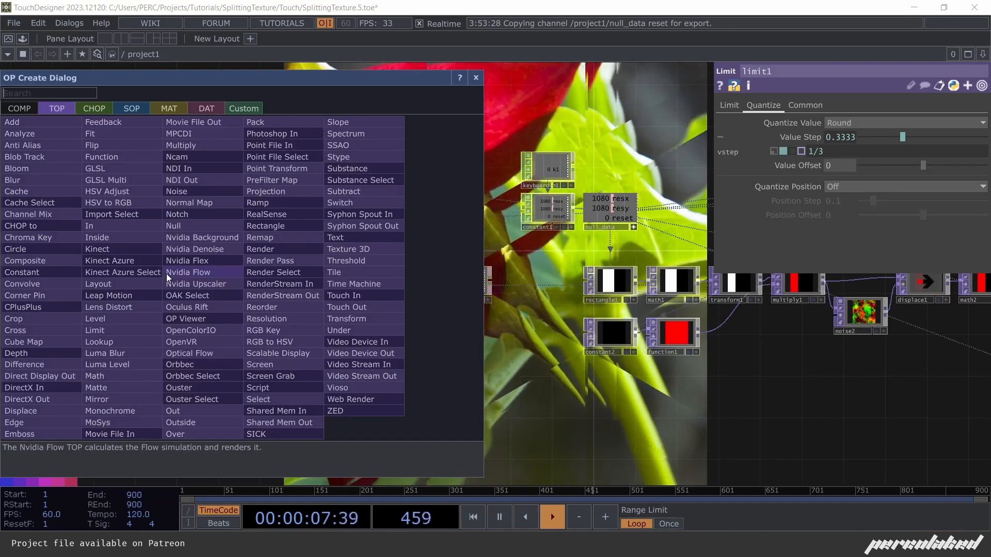
pyautogui.write('b')
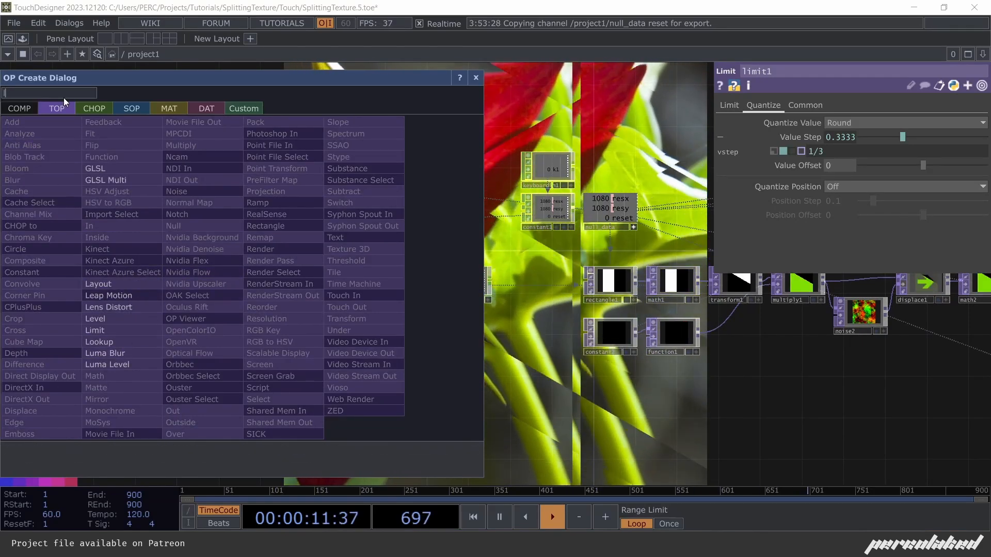
pyautogui.click(140, 329)
pyautogui.click(153, 262)
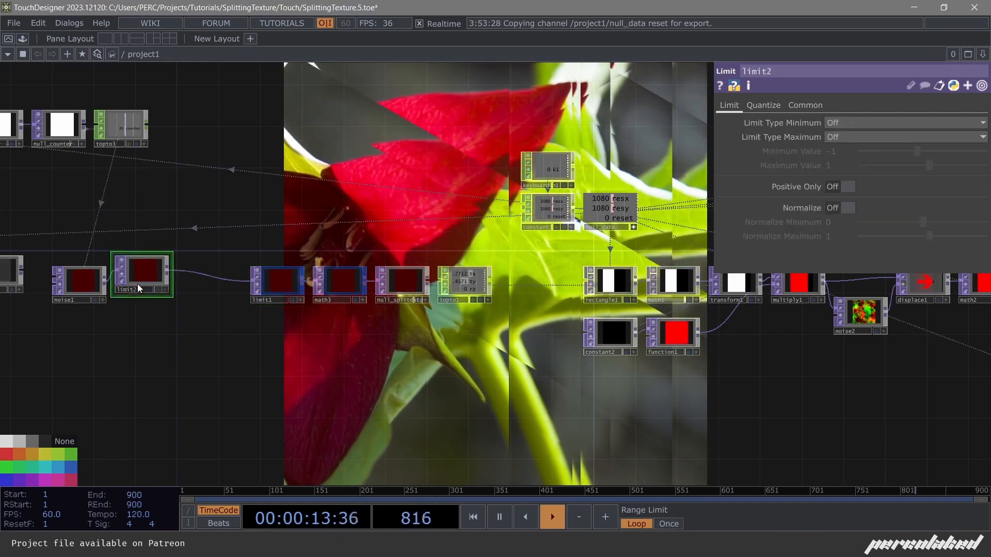
pyautogui.scroll(1, 231, 247)
pyautogui.scroll(2, 231, 246)
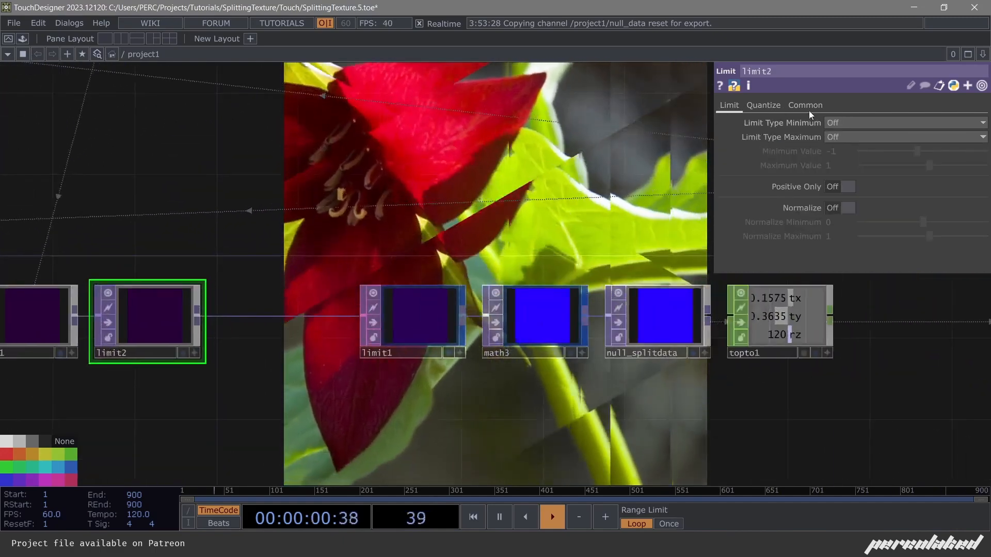
# Restrict limit2's Channel Mask to red and green and set its Quantize Value to Round.
pyautogui.click(805, 105)
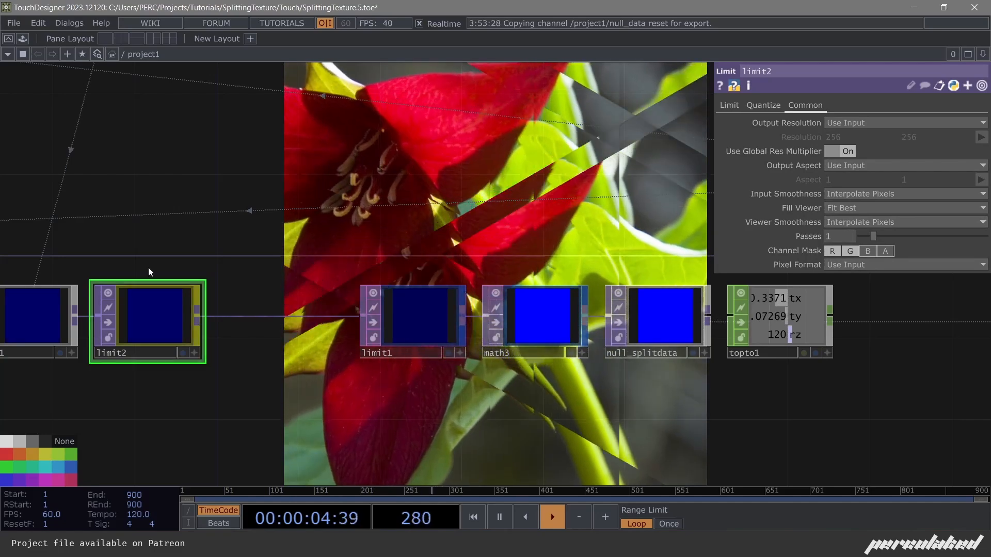
pyautogui.moveTo(147, 267); pyautogui.dragTo(298, 298)
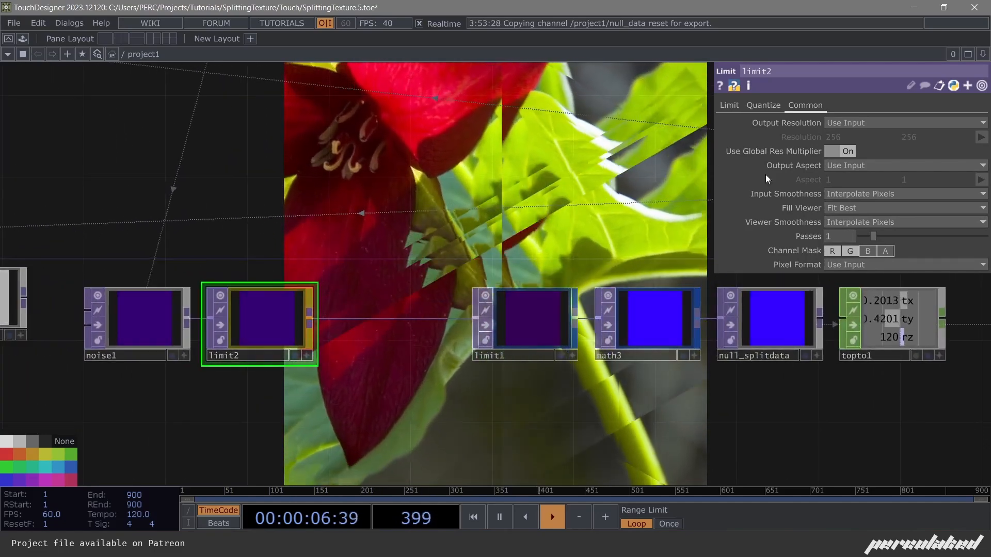
pyautogui.click(760, 106)
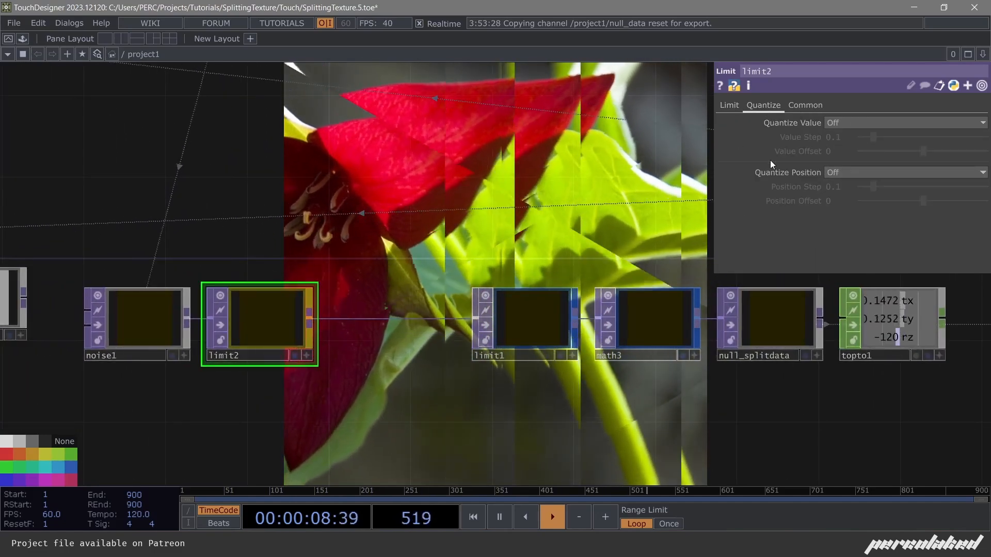
pyautogui.click(845, 123)
pyautogui.click(846, 174)
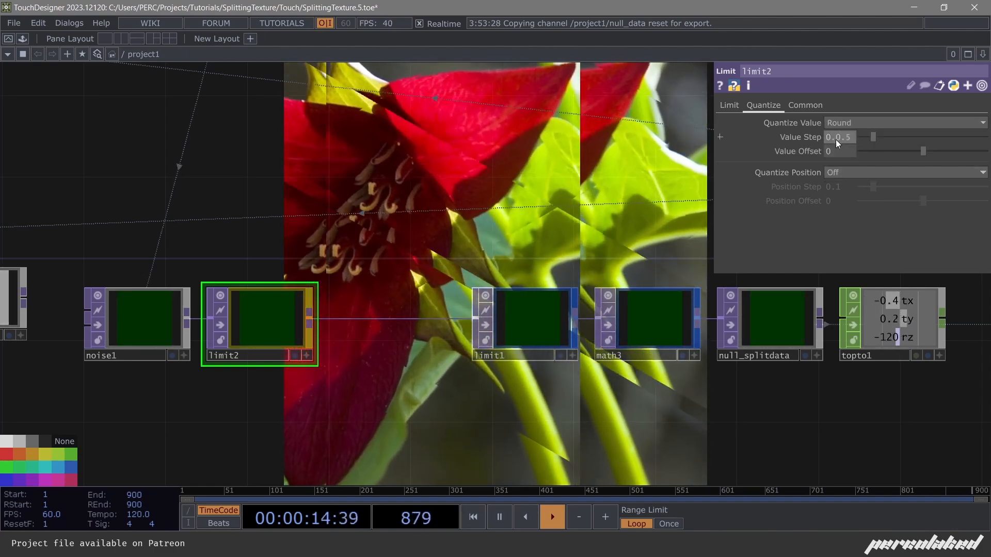
# Try a Value Step of 0.05 on limit2 and settle on 0.5.
pyautogui.write('05')
pyautogui.press('Return')
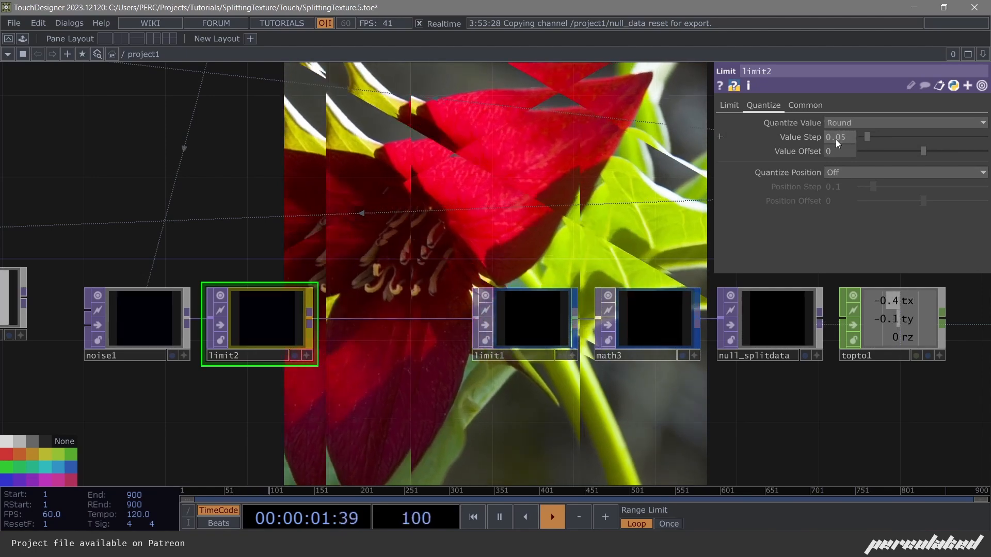
pyautogui.doubleClick(845, 140)
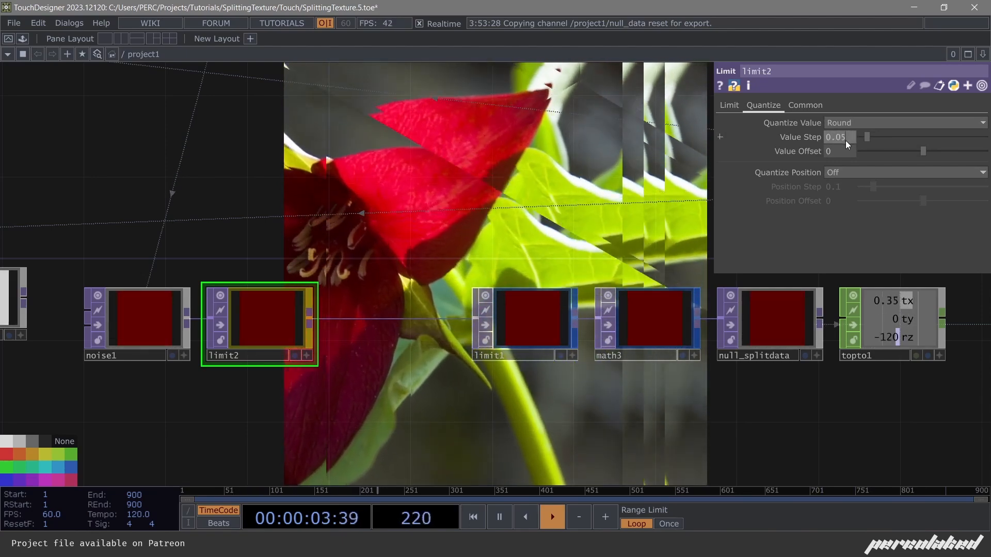
pyautogui.write('5')
pyautogui.press('Return')
# Select the counter and trigger feedback nodes ahead of noise1 and shift them together slightly away from it.
pyautogui.moveTo(567, 236); pyautogui.dragTo(468, 299)
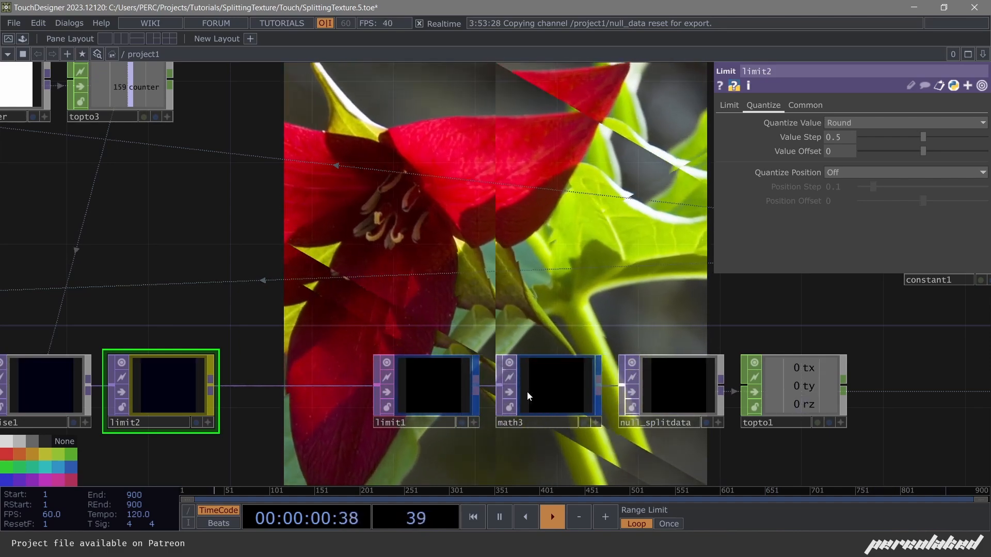
pyautogui.moveTo(532, 276); pyautogui.dragTo(502, 255)
pyautogui.scroll(-10, 502, 255)
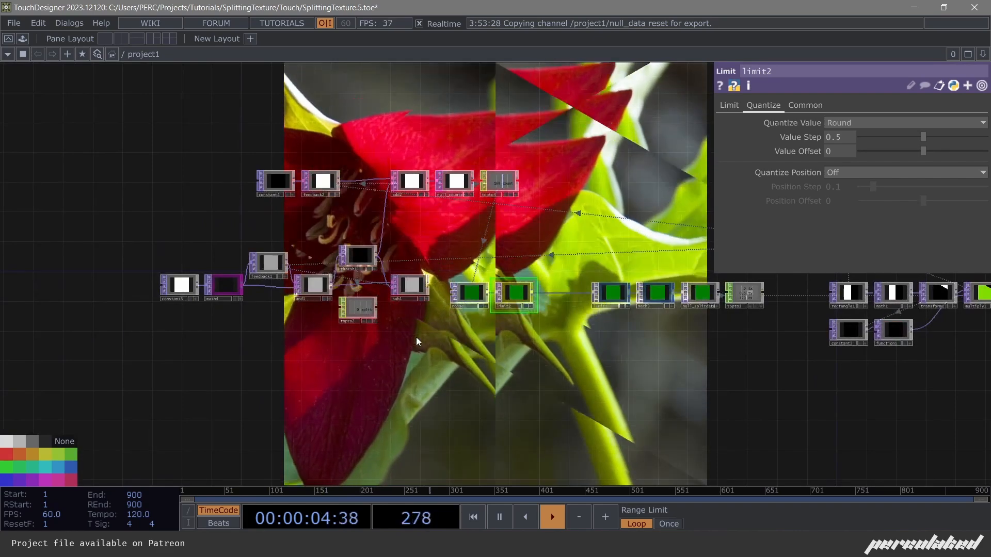
pyautogui.moveTo(416, 336); pyautogui.dragTo(155, 165, button='right')
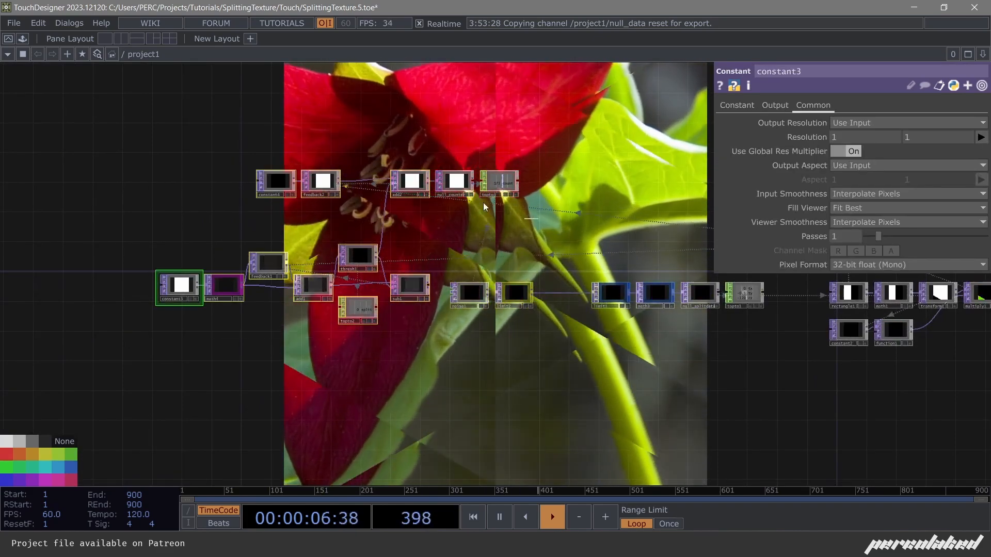
pyautogui.click(455, 182)
pyautogui.keyDown('shift'); pyautogui.moveTo(212, 151); pyautogui.dragTo(410, 332, button='right'); pyautogui.keyUp('shift')
pyautogui.keyDown('shift'); pyautogui.moveTo(131, 305); pyautogui.dragTo(255, 267, button='right'); pyautogui.keyUp('shift')
# Set math4's Multiply expression to 1/4.
pyautogui.scroll(8, 256, 267)
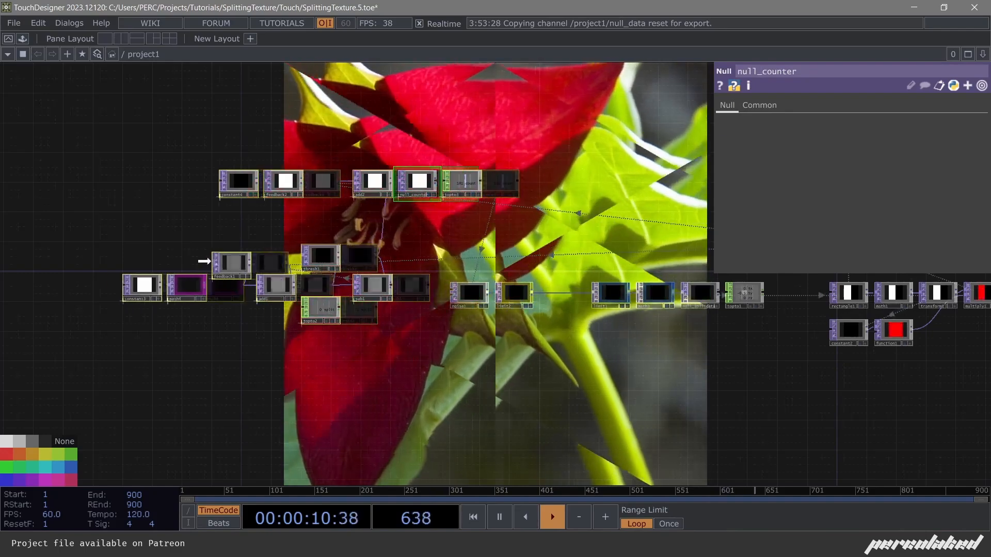
pyautogui.click(170, 258)
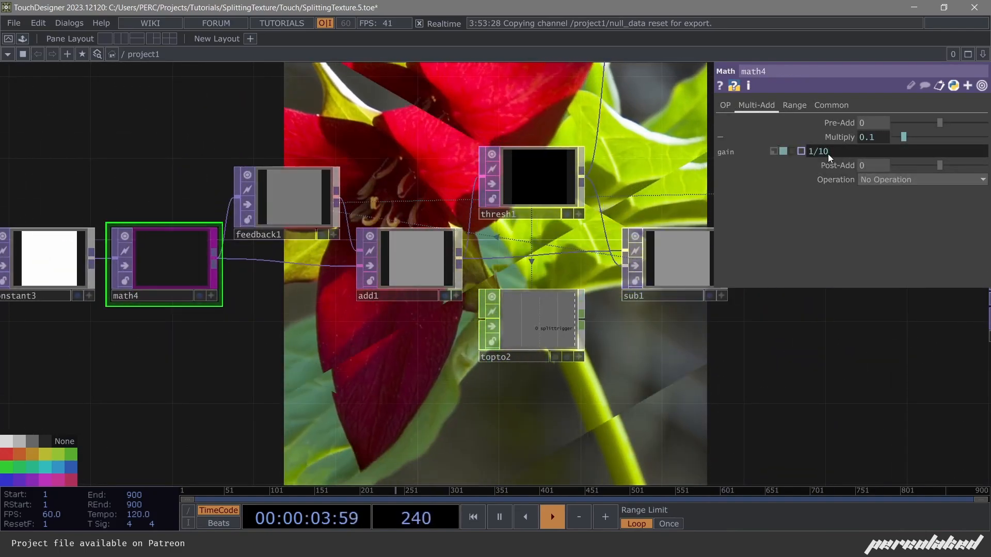
pyautogui.scroll(-5, 203, 316)
pyautogui.moveTo(203, 316); pyautogui.dragTo(325, 422)
pyautogui.moveTo(507, 232); pyautogui.dragTo(292, 391)
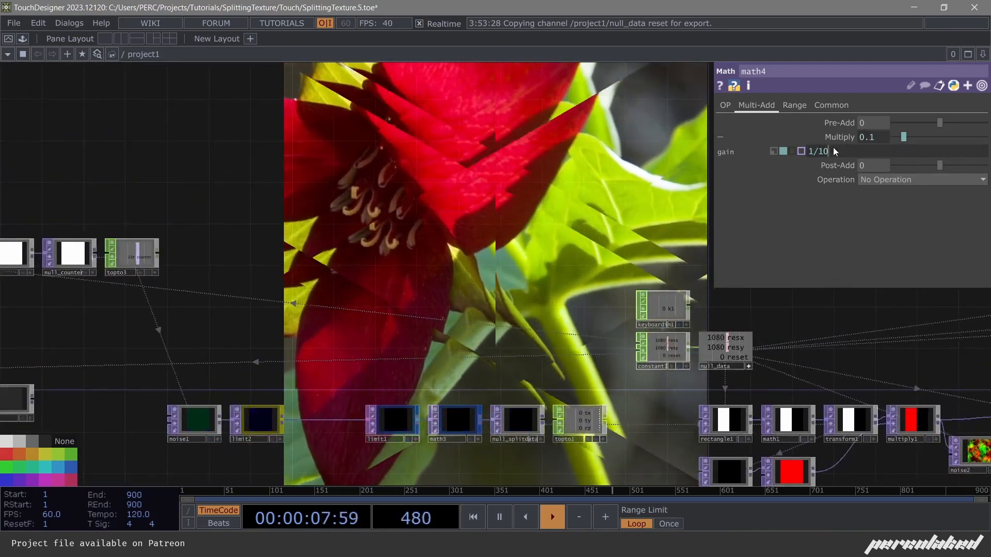
pyautogui.moveTo(831, 149); pyautogui.dragTo(820, 151)
pyautogui.write('1')
pyautogui.press('BackSpace')
pyautogui.write('4')
pyautogui.press('Return')
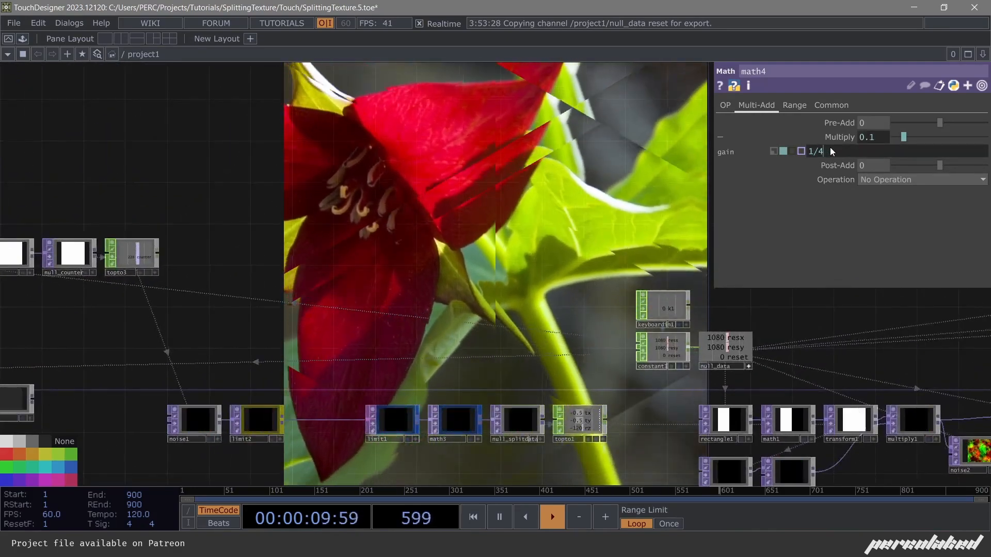
pyautogui.moveTo(540, 302); pyautogui.dragTo(552, 299)
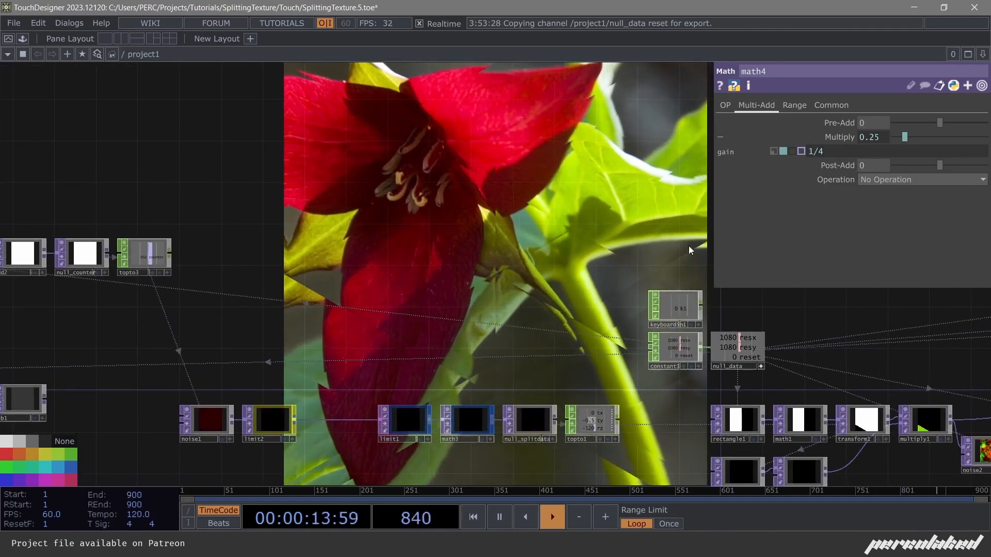
# Pause the timeline and shift noise1 and limit2 together away from limit1 to make room between them.
pyautogui.moveTo(477, 227); pyautogui.dragTo(443, 141)
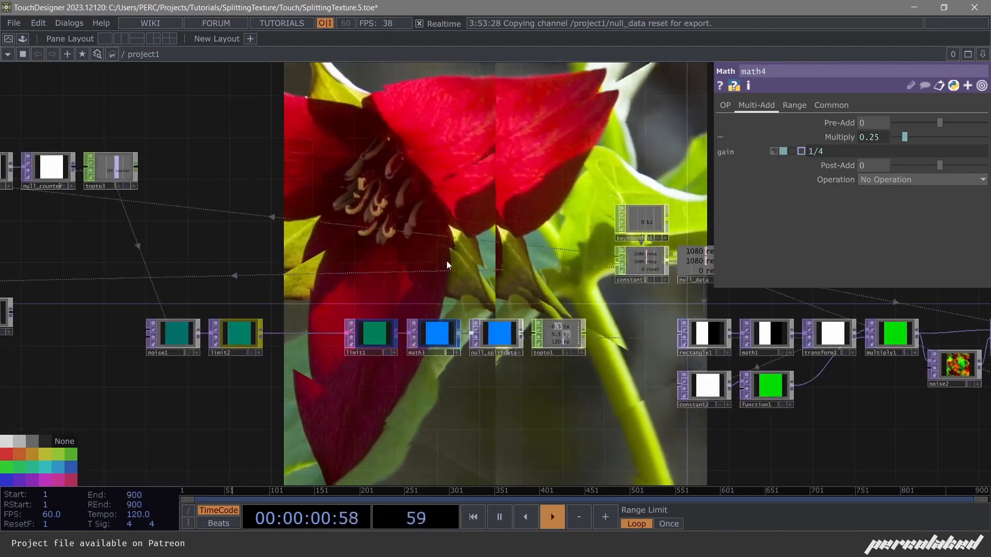
pyautogui.press('space')
pyautogui.click(224, 345)
pyautogui.moveTo(296, 246); pyautogui.dragTo(315, 268)
pyautogui.moveTo(259, 405); pyautogui.dragTo(205, 365, button='right')
pyautogui.moveTo(262, 362); pyautogui.dragTo(240, 362)
# Insert a Math TOP on the connection between limit2 and limit1 and place it in line with them.
pyautogui.rightClick(285, 358)
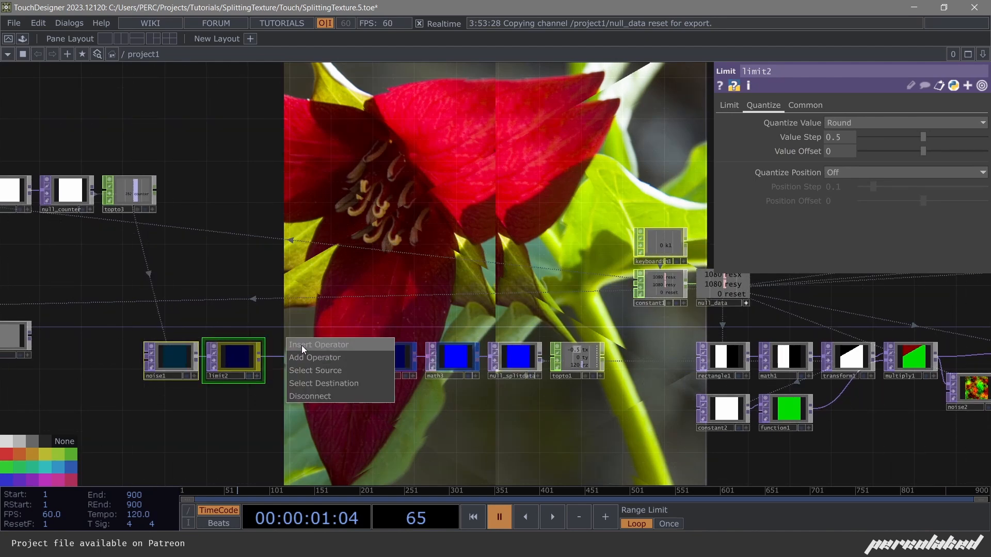
pyautogui.click(301, 345)
pyautogui.write('math')
pyautogui.press('Return')
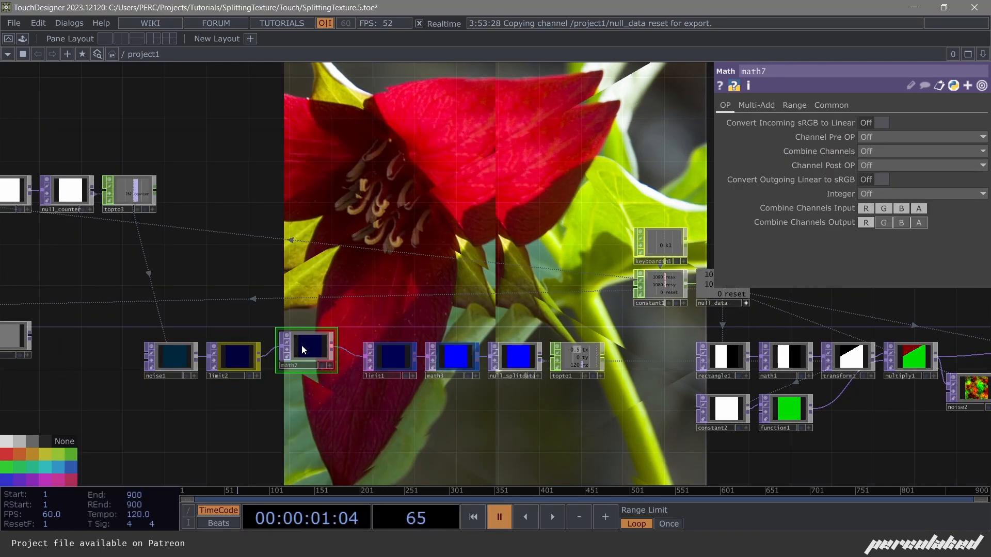
pyautogui.click(303, 350)
# Set math7's Multiply to 0.6 and resume playback.
pyautogui.click(756, 105)
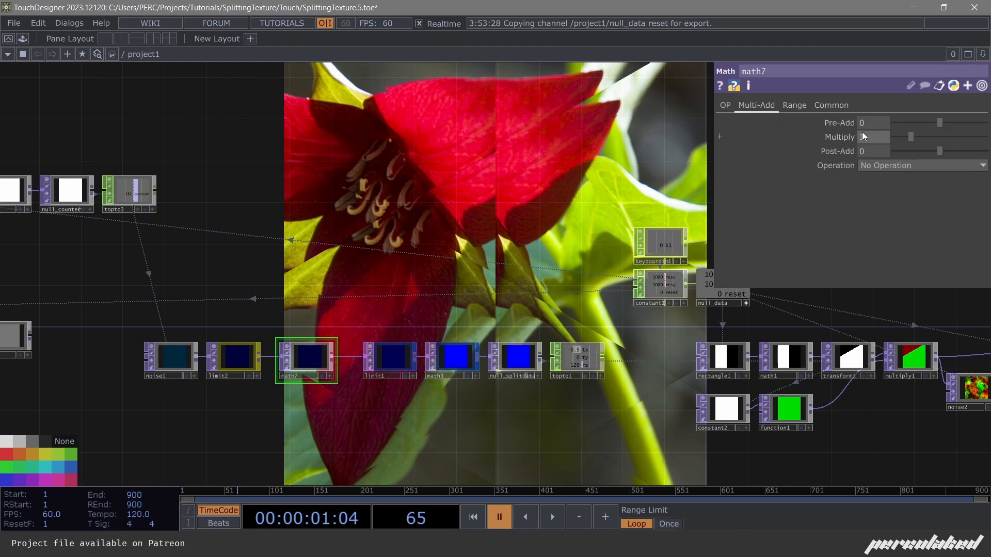
pyautogui.moveTo(862, 135)
pyautogui.mouseDown(button='middle')
pyautogui.moveTo(870, 125)
pyautogui.moveTo(857, 125)
pyautogui.moveTo(866, 124)
pyautogui.mouseUp(button='middle')
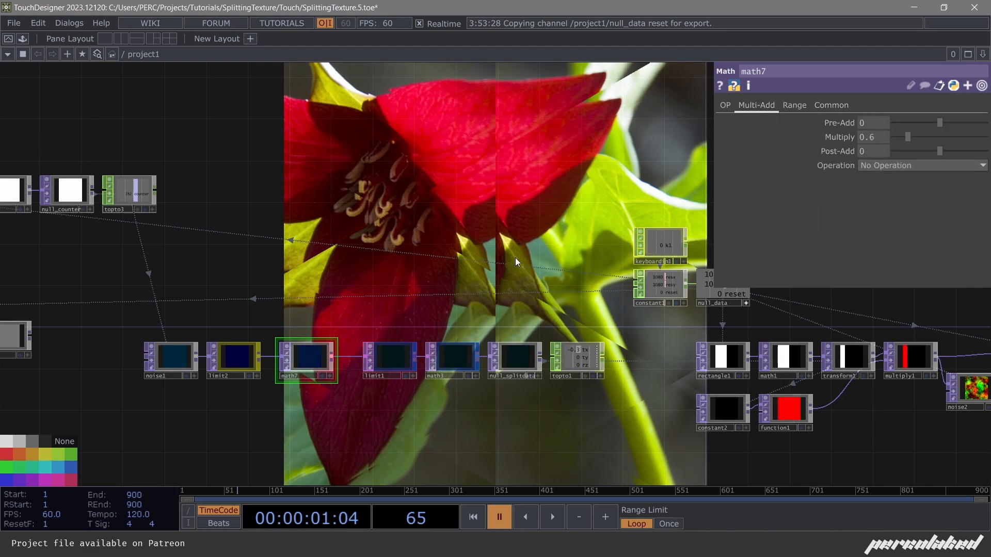
pyautogui.press('space')
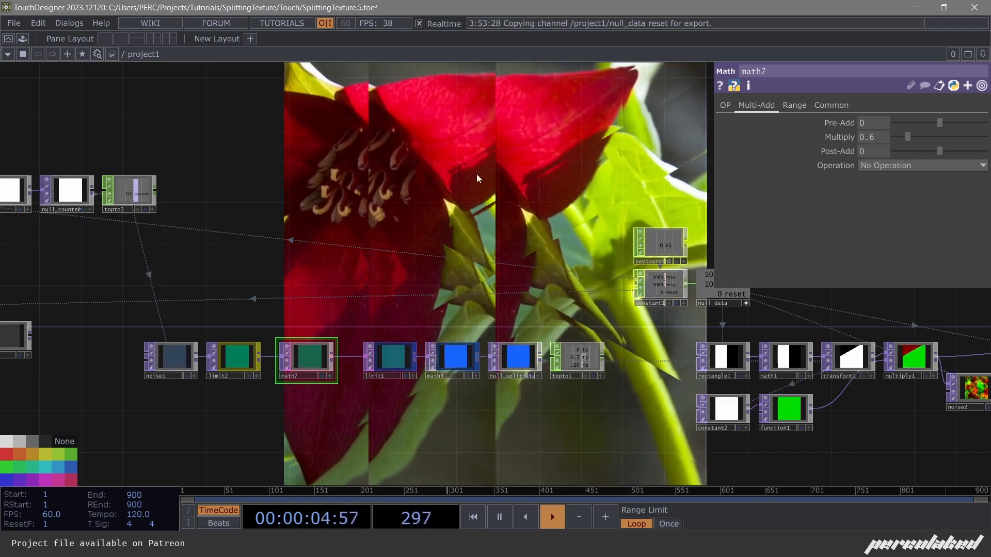
# Colour math7 yellow like limit2 and restrict its Channel Mask to red and green.
pyautogui.moveTo(476, 70); pyautogui.dragTo(494, 129)
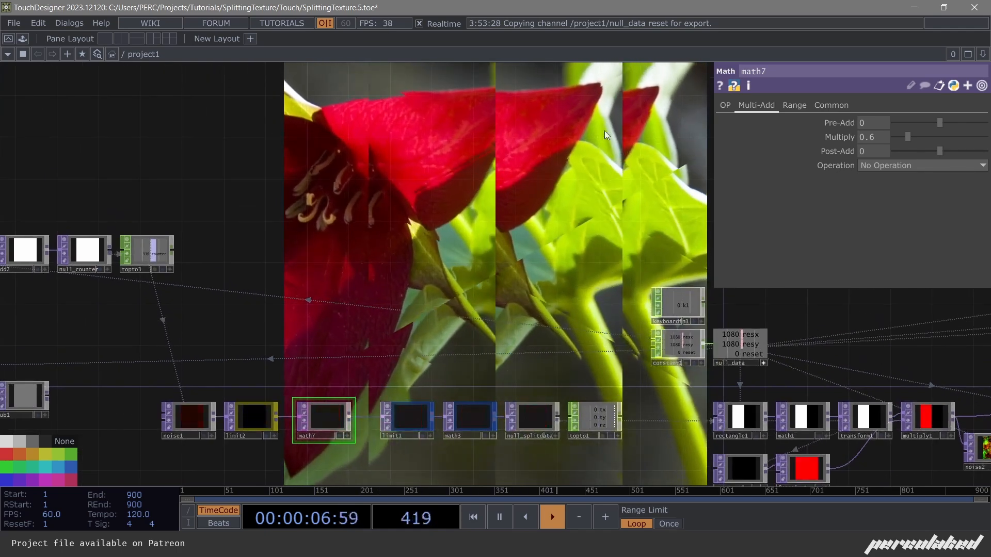
pyautogui.moveTo(302, 464); pyautogui.dragTo(291, 444)
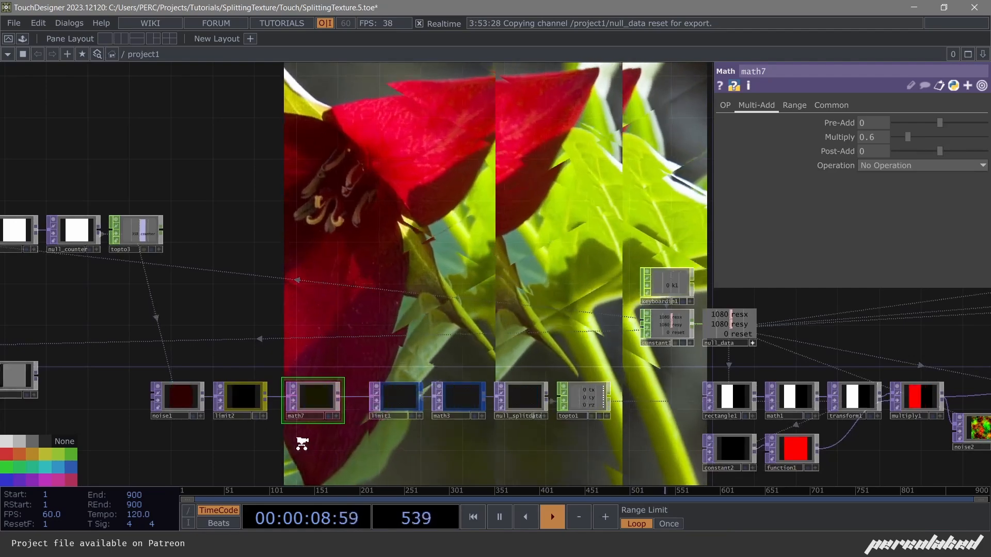
pyautogui.scroll(2, 295, 440)
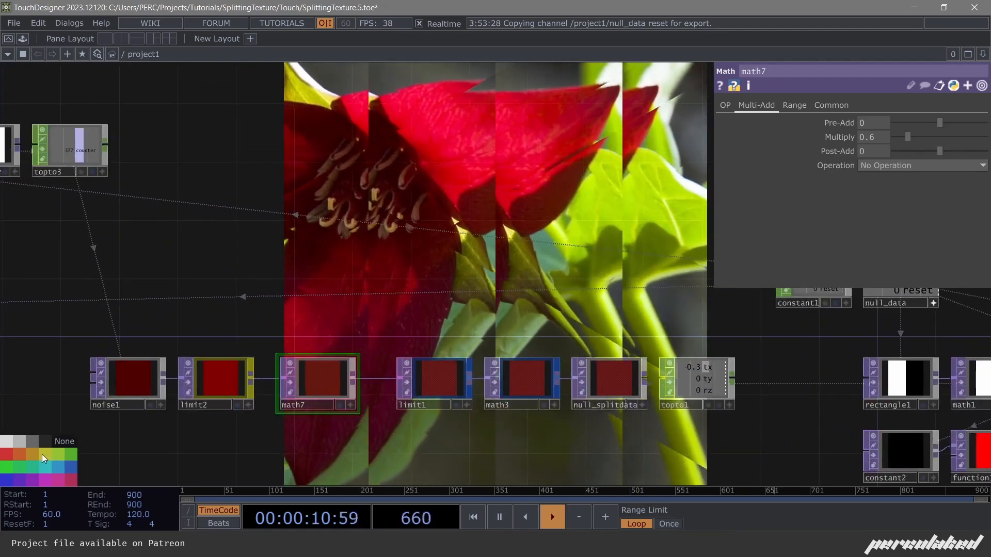
pyautogui.click(821, 106)
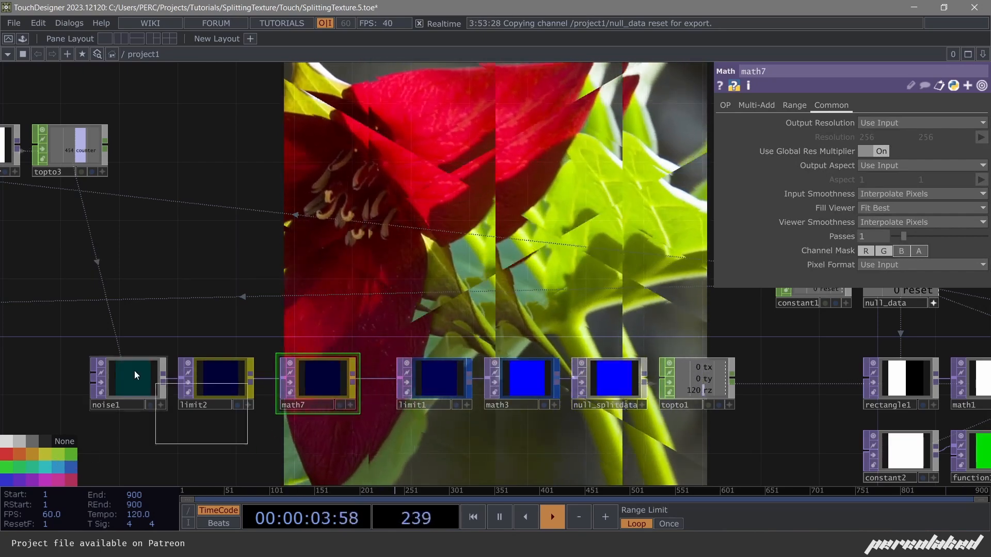
# Move noise1, limit2 and math7 together closer to limit1 to tidy the chain.
pyautogui.click(134, 374)
pyautogui.moveTo(152, 371); pyautogui.dragTo(181, 371)
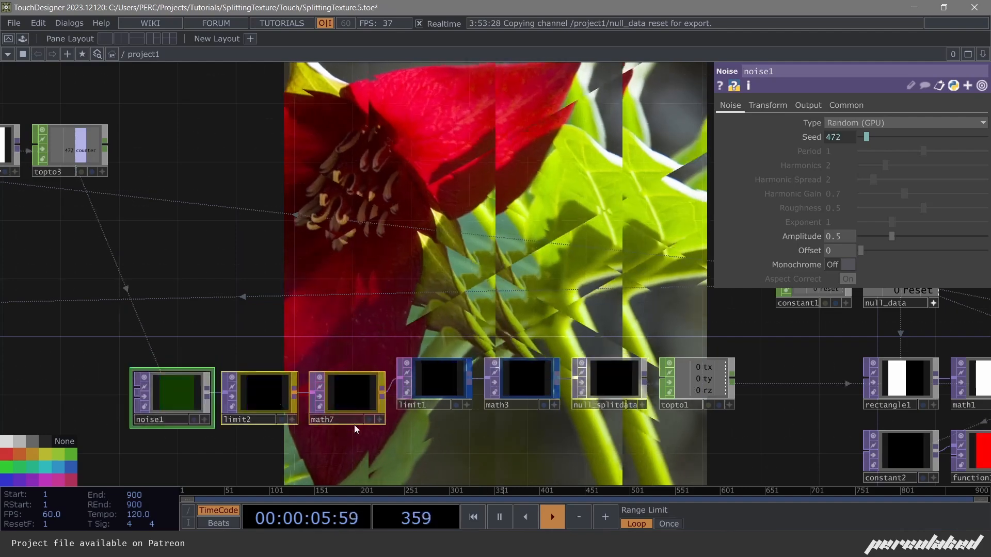
pyautogui.moveTo(353, 392); pyautogui.dragTo(233, 380, button='right')
pyautogui.click(234, 381)
# Bypass limit2 and math7 while keeping limit1 active.
pyautogui.click(501, 299)
pyautogui.moveTo(501, 299); pyautogui.dragTo(482, 338)
pyautogui.click(411, 419)
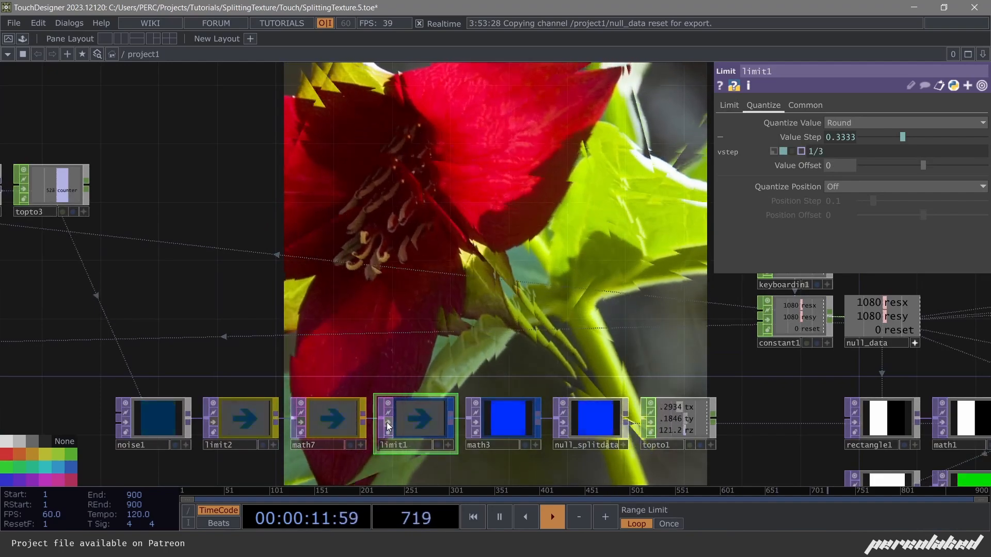
pyautogui.click(389, 423)
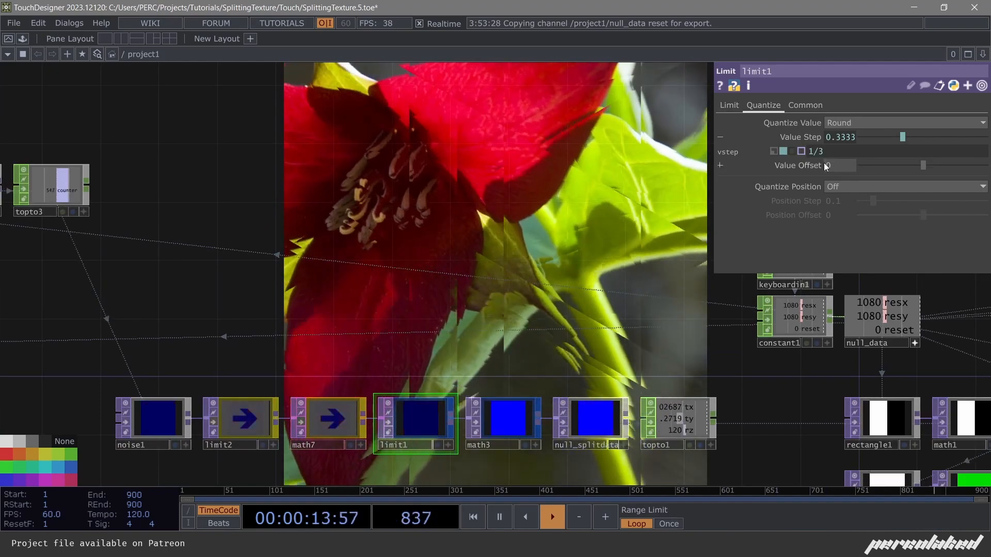
# Set limit1's Value Step expression to 1/9 for finer rotation steps.
pyautogui.click(825, 153)
pyautogui.press('BackSpace')
pyautogui.write('7')
pyautogui.press('BackSpace')
pyautogui.write('9')
pyautogui.press('Return')
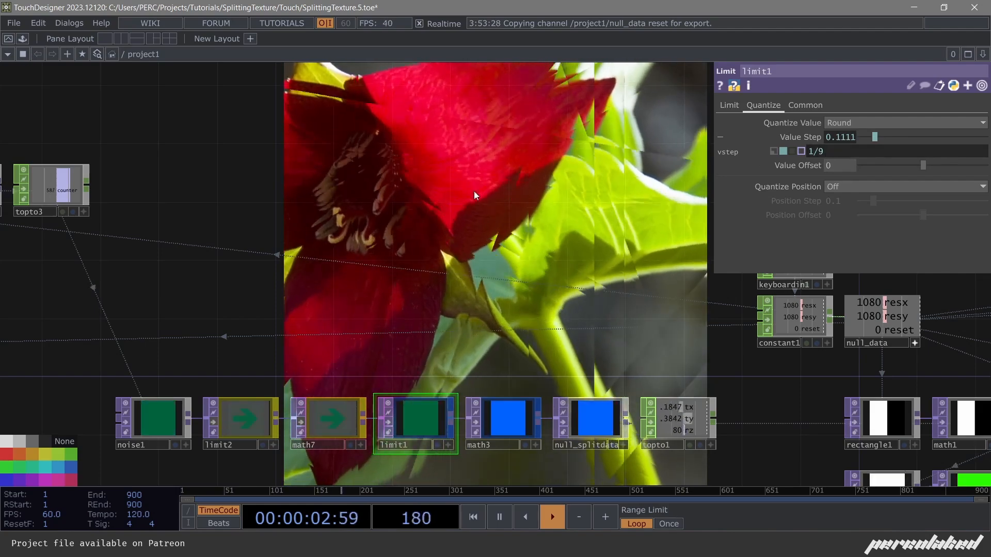
# Set the Multiply expression of math4 in the trigger feedback loop to 1/16.
pyautogui.moveTo(505, 252); pyautogui.dragTo(465, 249)
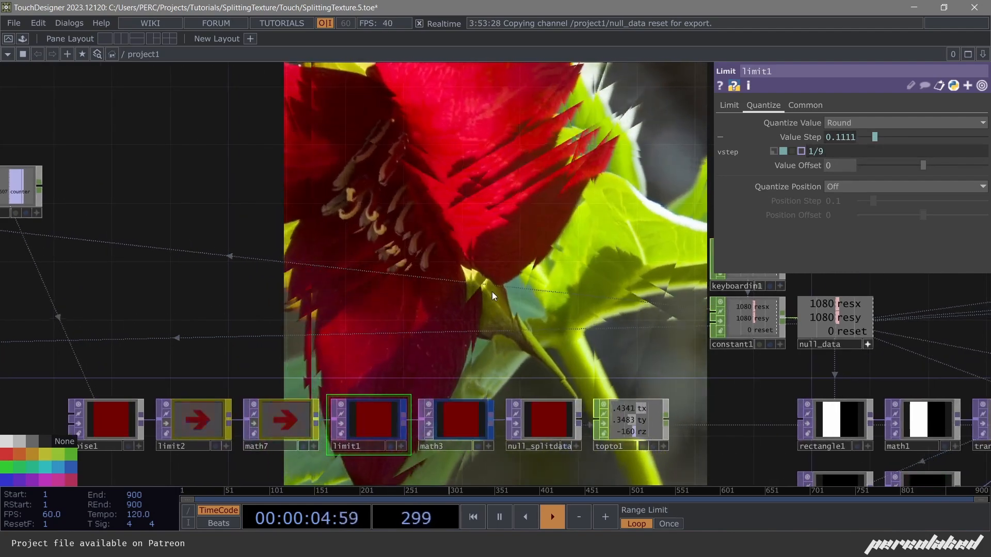
pyautogui.moveTo(491, 298); pyautogui.dragTo(497, 194)
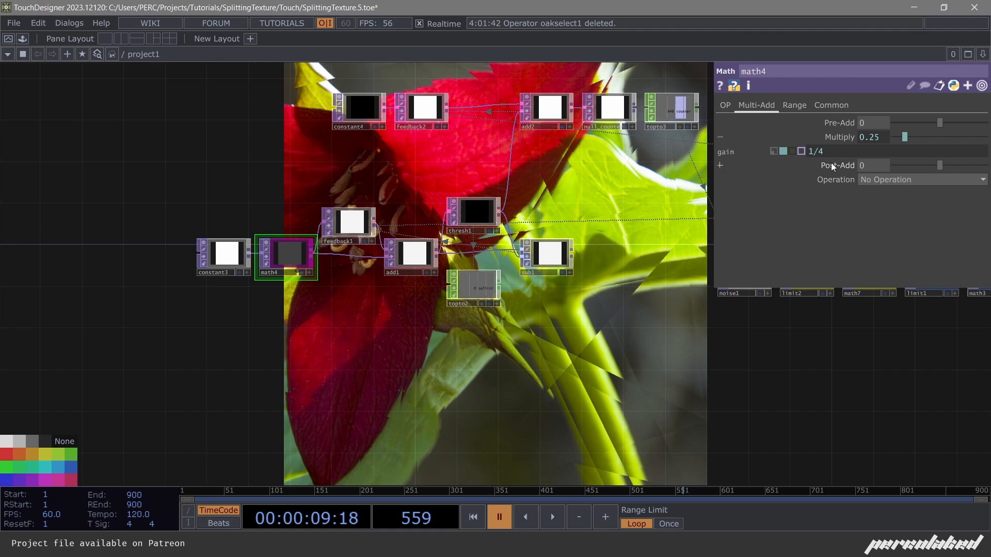
pyautogui.click(833, 155)
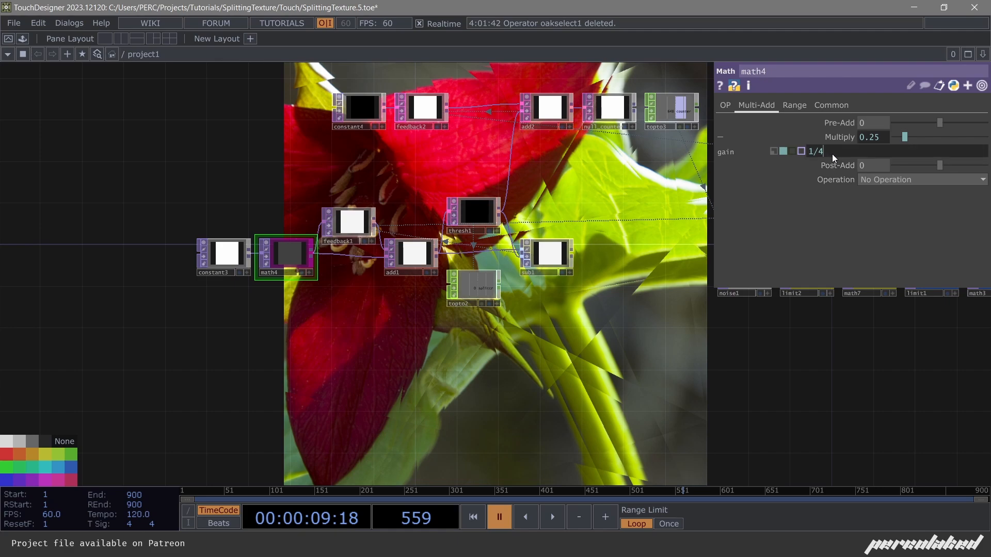
pyautogui.press('BackSpace')
pyautogui.write('16')
pyautogui.press('Return')
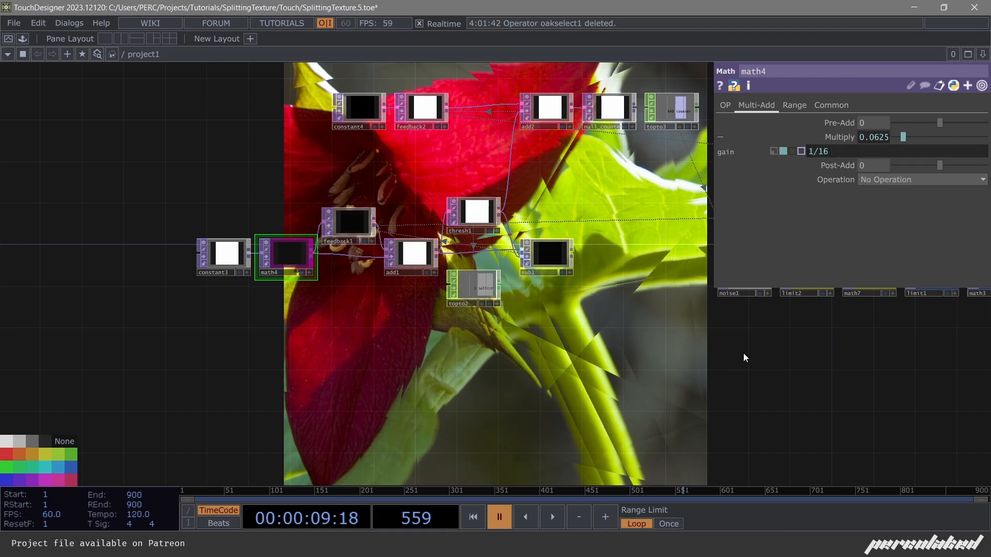
# Play the animation briefly with the new split timing and examine the existing displacement feedback nodes.
pyautogui.moveTo(743, 353); pyautogui.dragTo(327, 346)
pyautogui.scroll(-5, 162, 346)
pyautogui.press('space')
pyautogui.moveTo(783, 305); pyautogui.dragTo(586, 279)
pyautogui.press('space')
pyautogui.scroll(5, 530, 230)
pyautogui.scroll(-4, 521, 225)
pyautogui.moveTo(431, 346); pyautogui.dragTo(410, 260)
pyautogui.scroll(5, 372, 229)
pyautogui.moveTo(583, 185); pyautogui.dragTo(397, 271)
pyautogui.scroll(5, 501, 181)
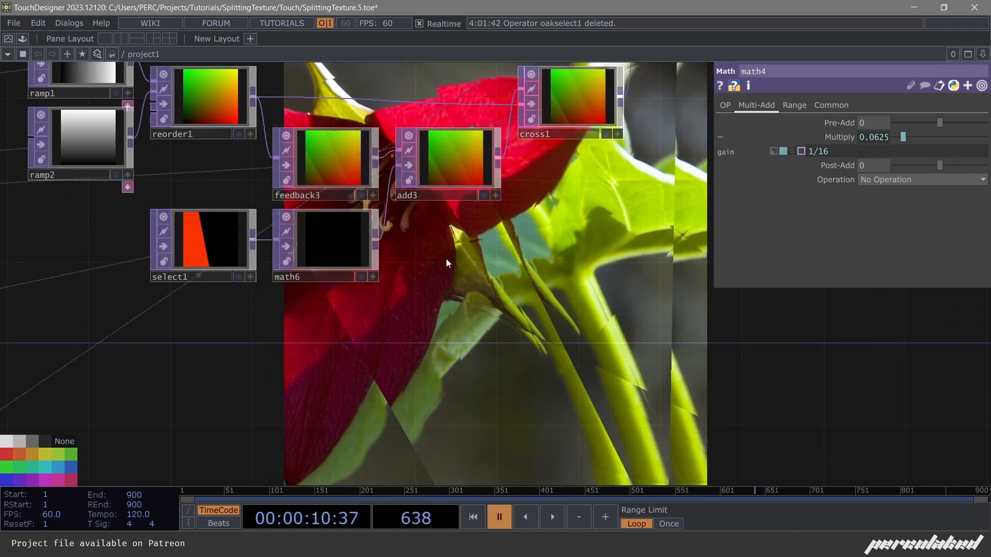
pyautogui.scroll(-3, 425, 259)
# Duplicate the select1 and select2 nodes and place the two copies in the empty area below the displacement feedback group.
pyautogui.click(260, 252)
pyautogui.scroll(6, 260, 252)
pyautogui.scroll(-6, 260, 252)
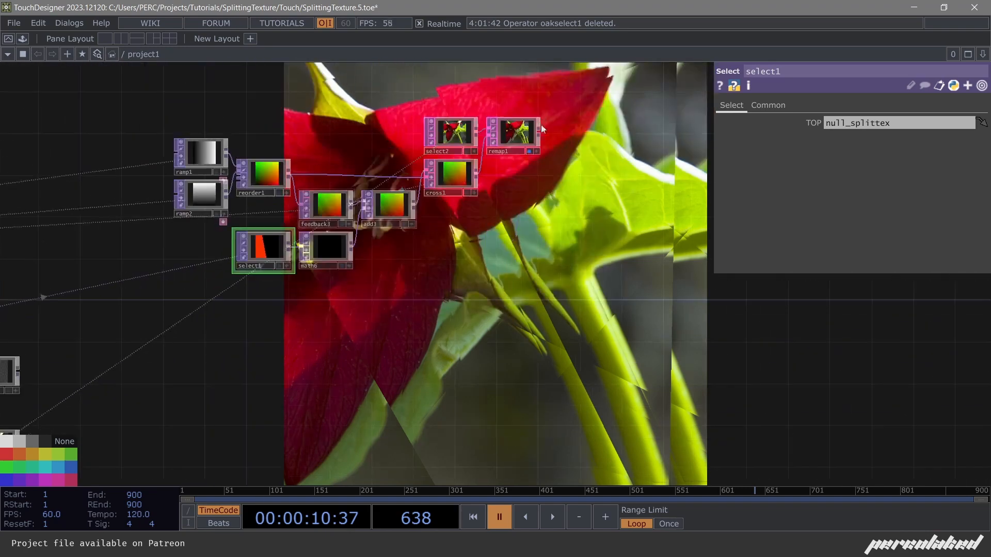
pyautogui.moveTo(221, 354); pyautogui.dragTo(366, 271)
pyautogui.scroll(1, 406, 243)
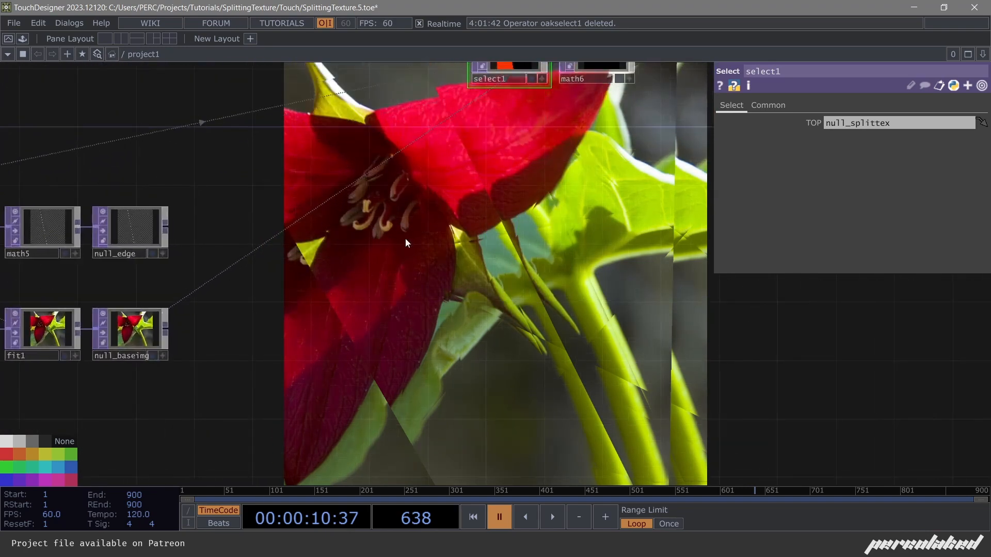
pyautogui.scroll(-3, 391, 244)
pyautogui.moveTo(460, 199); pyautogui.dragTo(421, 293)
pyautogui.scroll(3, 571, 219)
pyautogui.moveTo(577, 247); pyautogui.dragTo(530, 256)
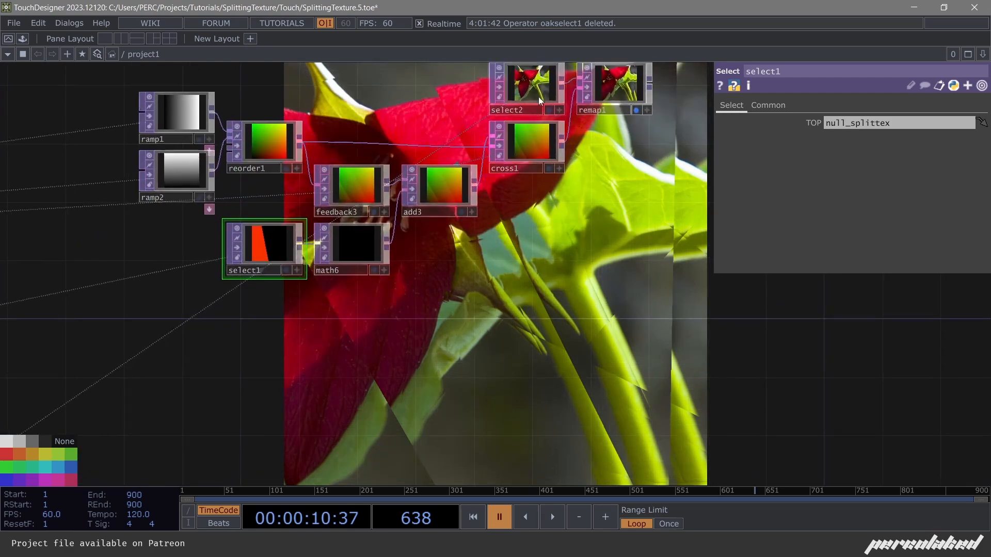
pyautogui.hotkey('ctrl', 'v')
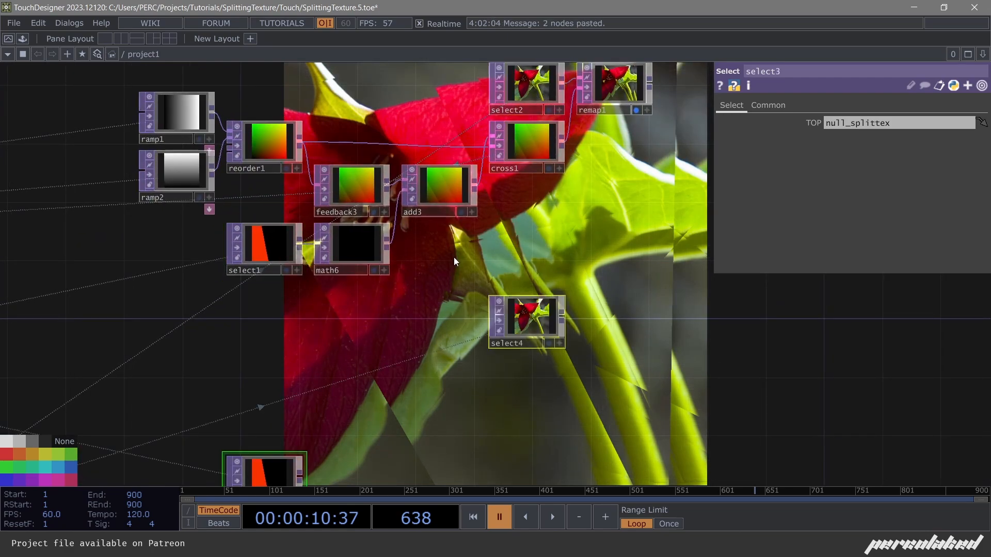
pyautogui.moveTo(540, 331); pyautogui.dragTo(482, 433)
# Add another Select TOP near the copied ones and reference null_edge as its TOP.
pyautogui.moveTo(219, 470); pyautogui.dragTo(475, 271)
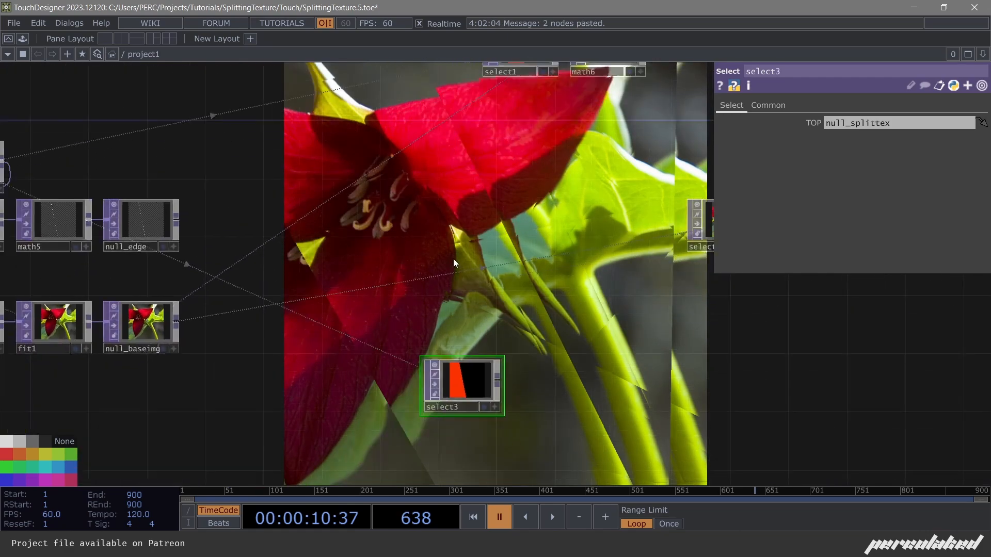
pyautogui.press('Tab')
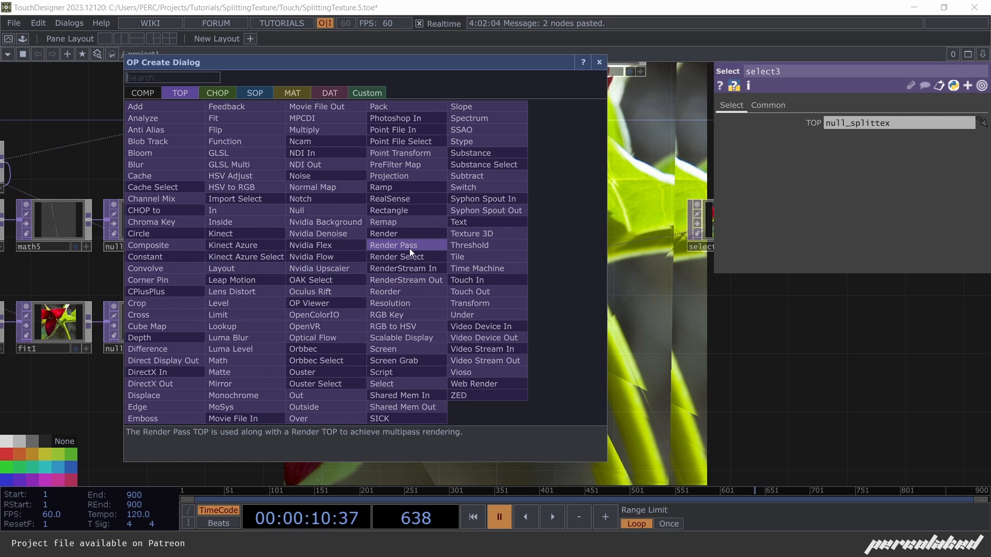
pyautogui.write('s')
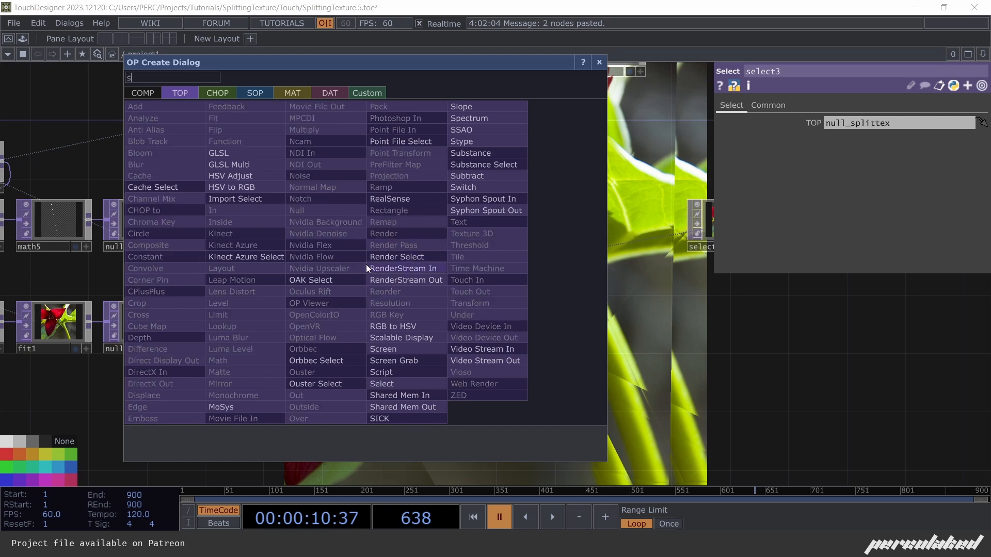
pyautogui.click(431, 240)
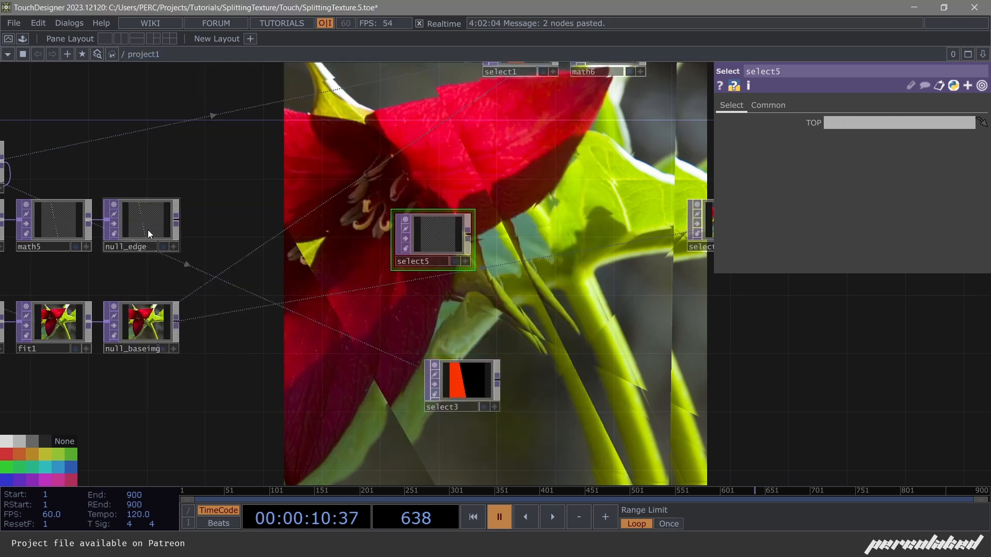
pyautogui.moveTo(147, 230); pyautogui.dragTo(434, 248)
# Arrange the select nodes with select4 stacked directly above select3 and select5 placed below them.
pyautogui.moveTo(526, 270); pyautogui.dragTo(407, 285)
pyautogui.moveTo(303, 254); pyautogui.dragTo(244, 328)
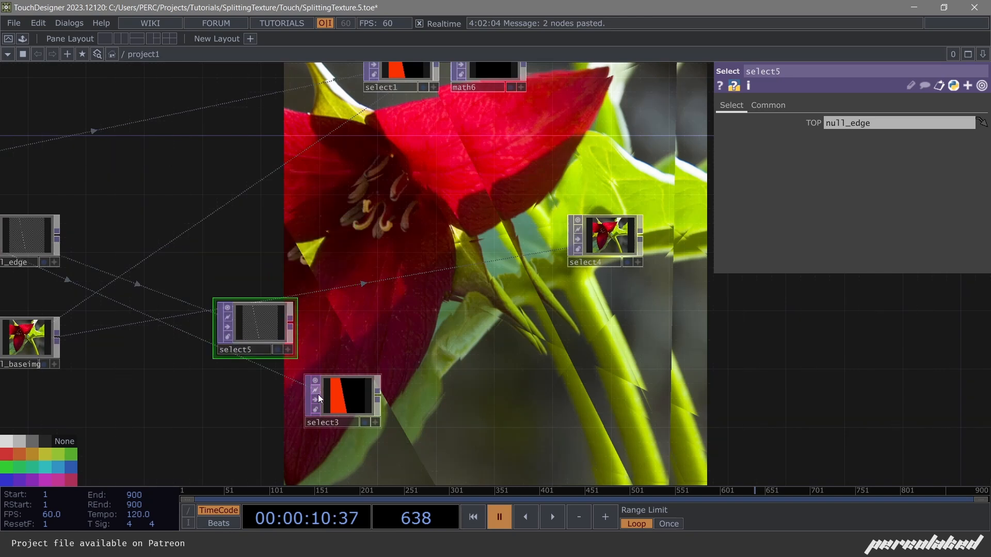
pyautogui.moveTo(351, 394); pyautogui.dragTo(381, 249)
pyautogui.moveTo(275, 330); pyautogui.dragTo(319, 433)
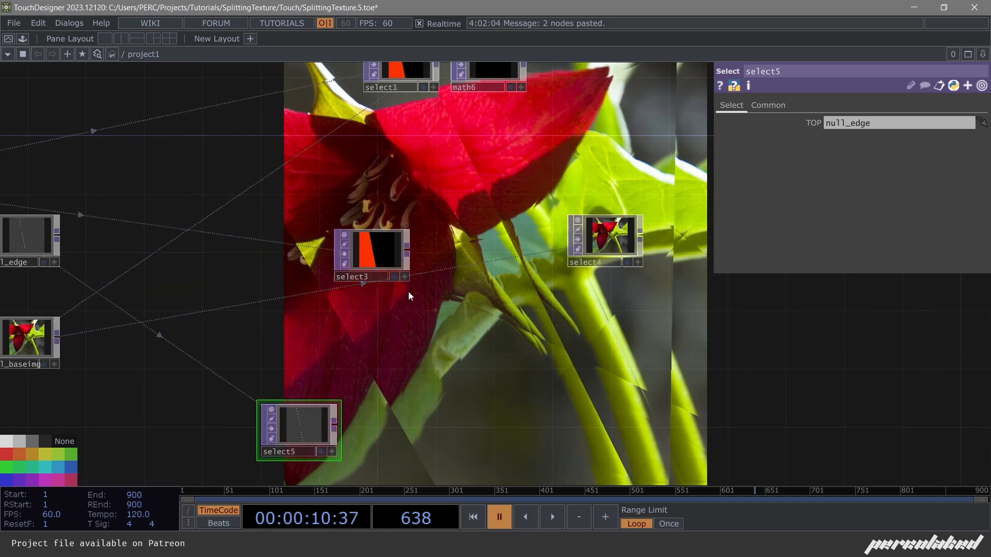
pyautogui.moveTo(381, 251); pyautogui.dragTo(426, 324)
pyautogui.moveTo(611, 237); pyautogui.dragTo(422, 267)
# Add a Feedback TOP fed by the base image from select4 and place it beside that node.
pyautogui.click(452, 265)
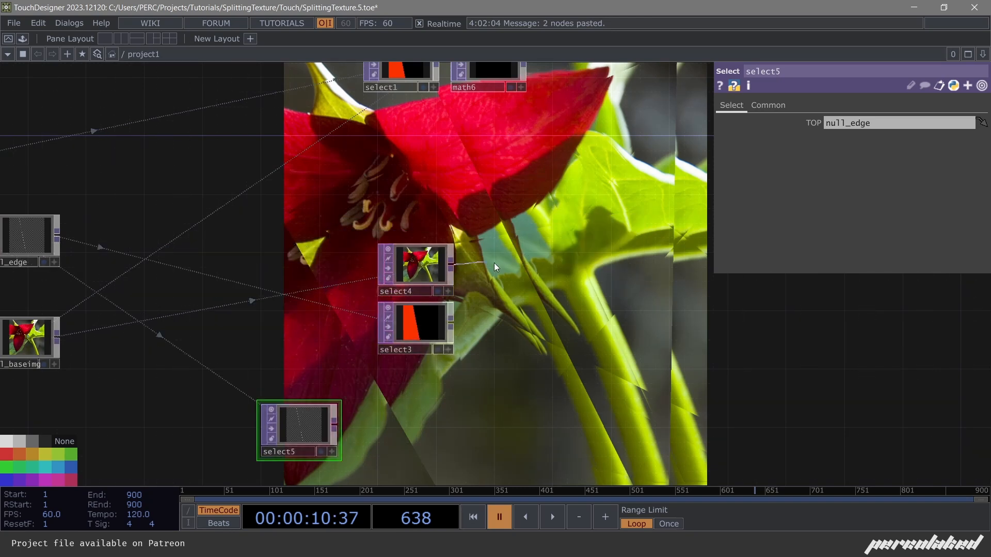
pyautogui.press('Tab')
pyautogui.write('fe')
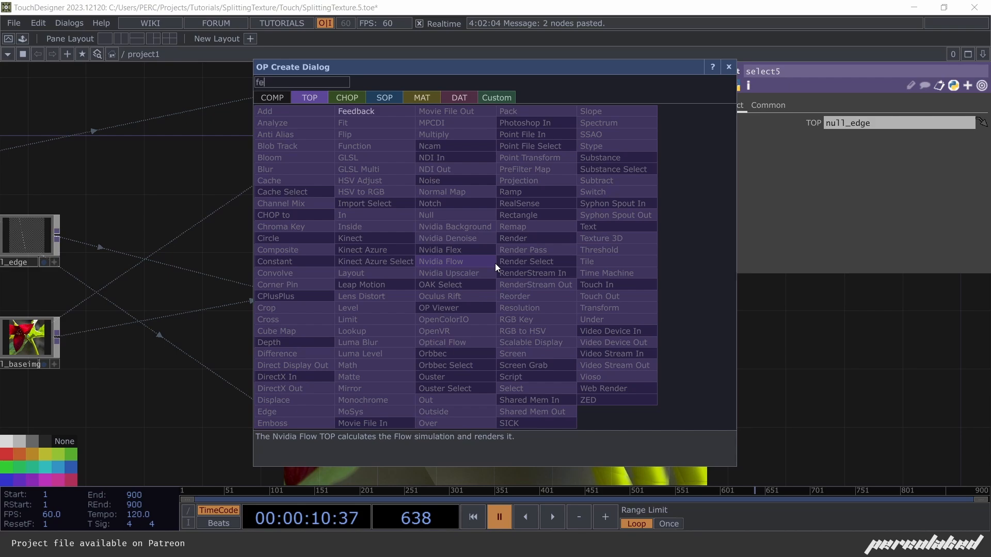
pyautogui.click(357, 111)
pyautogui.click(490, 266)
pyautogui.moveTo(483, 228); pyautogui.dragTo(489, 228)
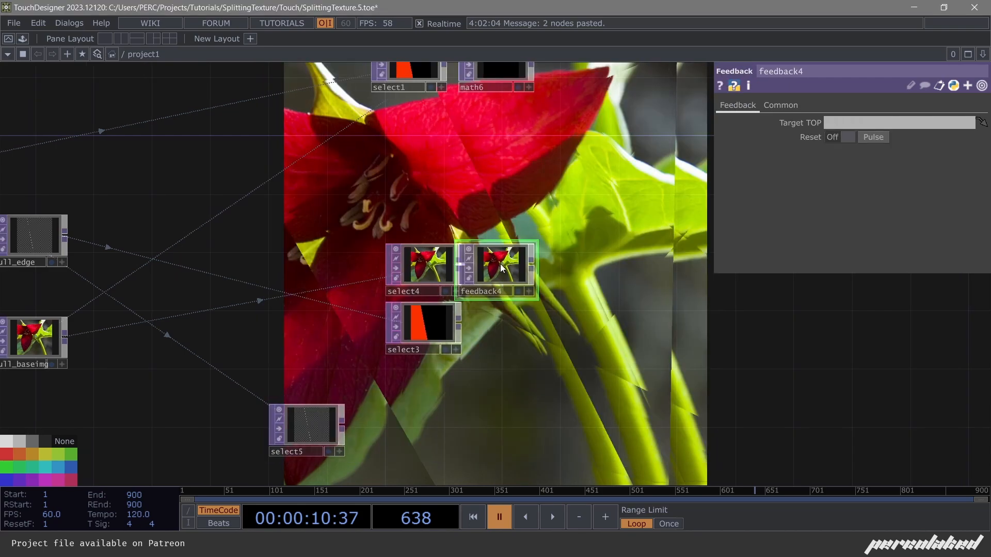
pyautogui.moveTo(498, 268); pyautogui.dragTo(513, 267)
# Link feedback4's Reset parameter to the reset channel of null_data.
pyautogui.moveTo(454, 216); pyautogui.dragTo(865, 302)
pyautogui.moveTo(309, 181); pyautogui.dragTo(784, 214)
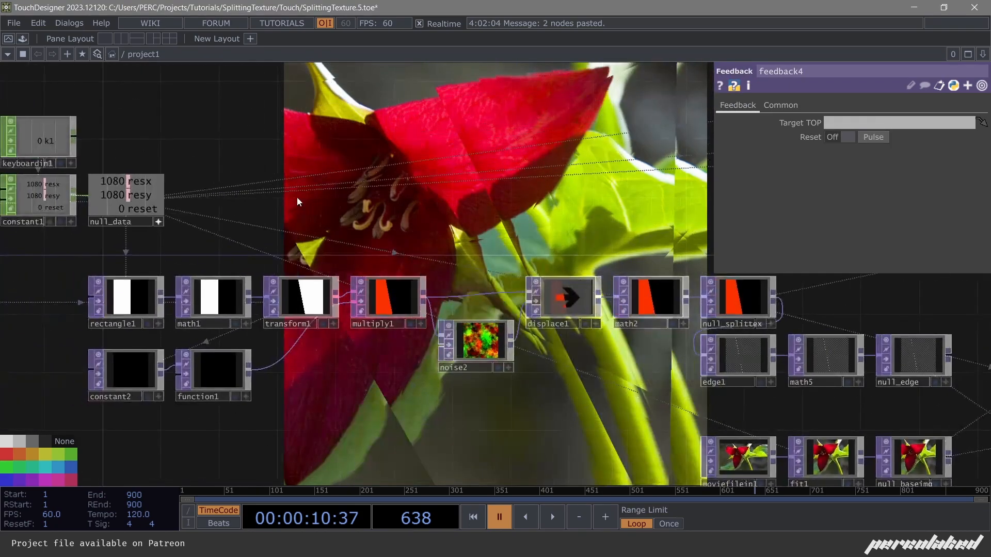
pyautogui.scroll(2, 214, 225)
pyautogui.scroll(1, 215, 226)
pyautogui.moveTo(214, 225); pyautogui.dragTo(289, 244)
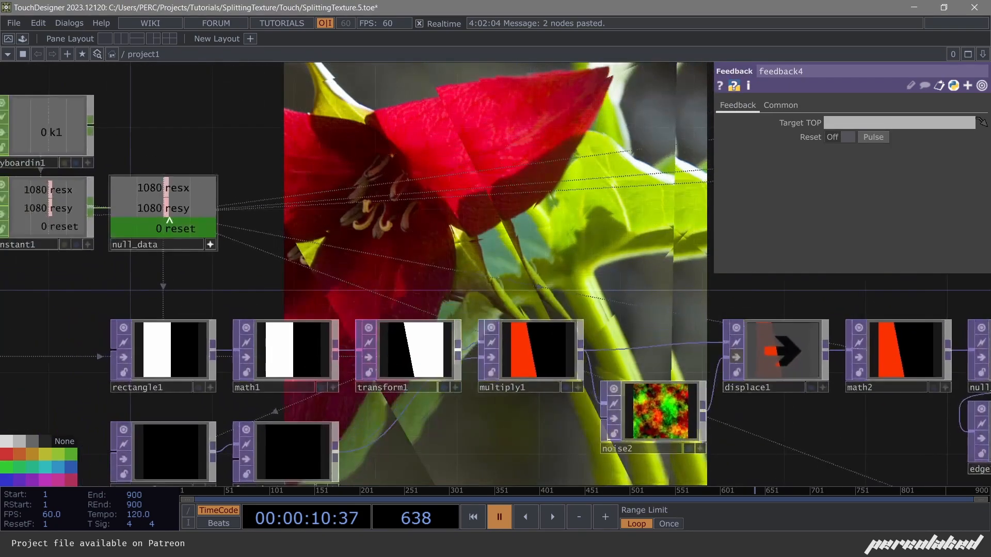
pyautogui.moveTo(845, 140); pyautogui.dragTo(851, 138)
pyautogui.click(851, 139)
pyautogui.moveTo(607, 212); pyautogui.dragTo(295, 194)
pyautogui.moveTo(583, 202); pyautogui.dragTo(160, 188)
pyautogui.scroll(-3, 159, 188)
pyautogui.moveTo(365, 248); pyautogui.dragTo(24, 200)
pyautogui.scroll(4, 351, 274)
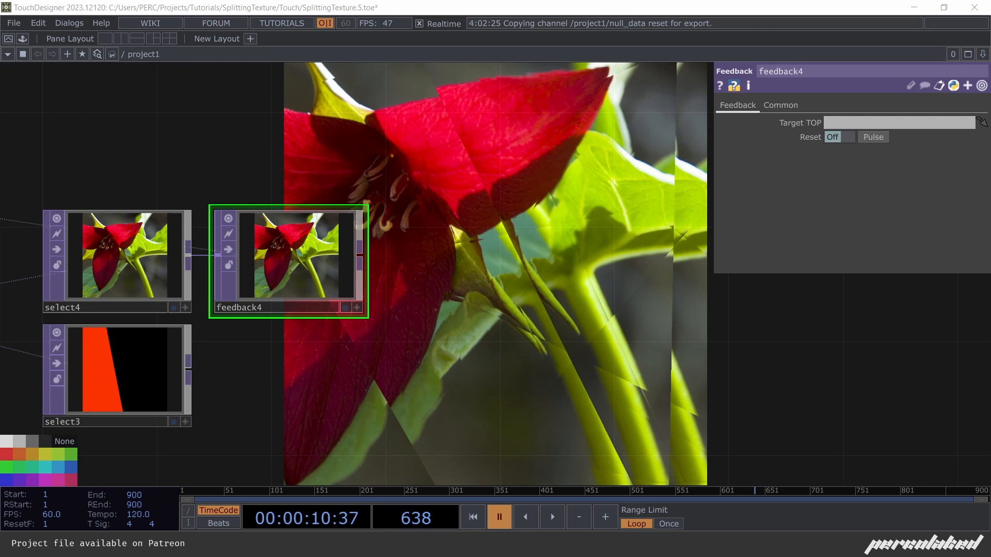
# Add a Displace TOP fed by feedback4 and place it beside that node.
pyautogui.rightClick(370, 253)
pyautogui.write('di')
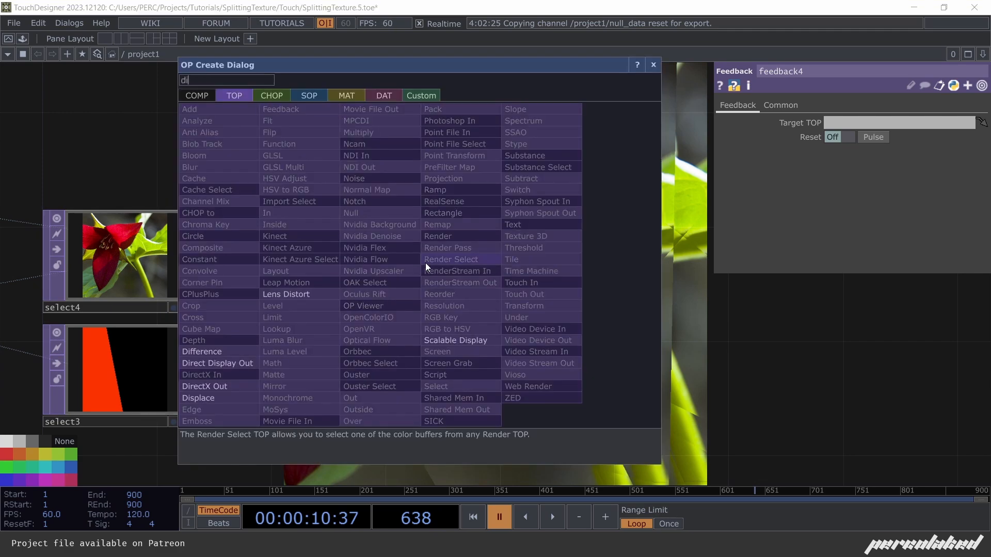
pyautogui.click(201, 398)
pyautogui.click(382, 328)
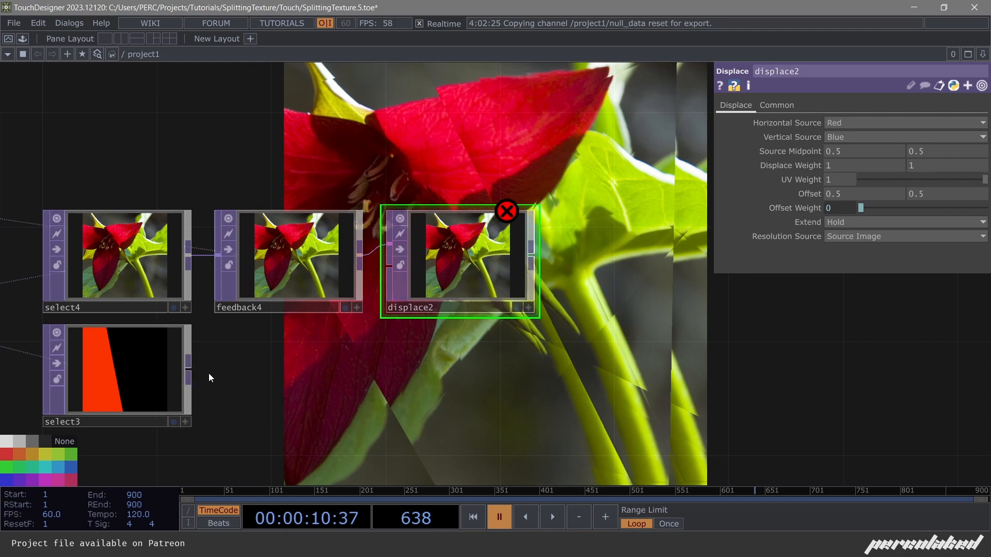
# Add a Math TOP fed by select3 and place it below feedback4.
pyautogui.press('Tab')
pyautogui.write('math')
pyautogui.press('Return')
pyautogui.click(255, 368)
pyautogui.moveTo(254, 368); pyautogui.dragTo(298, 373)
pyautogui.moveTo(505, 412); pyautogui.dragTo(546, 429)
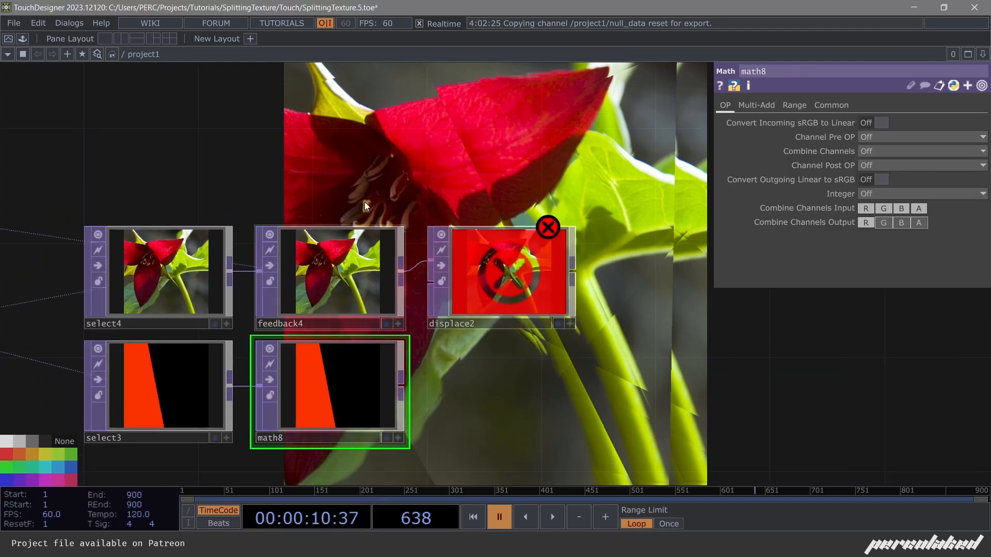
# Reference the resx channel of null_data in math8's Multiply parameter.
pyautogui.moveTo(364, 202); pyautogui.dragTo(456, 229)
pyautogui.scroll(-2, 433, 212)
pyautogui.click(757, 105)
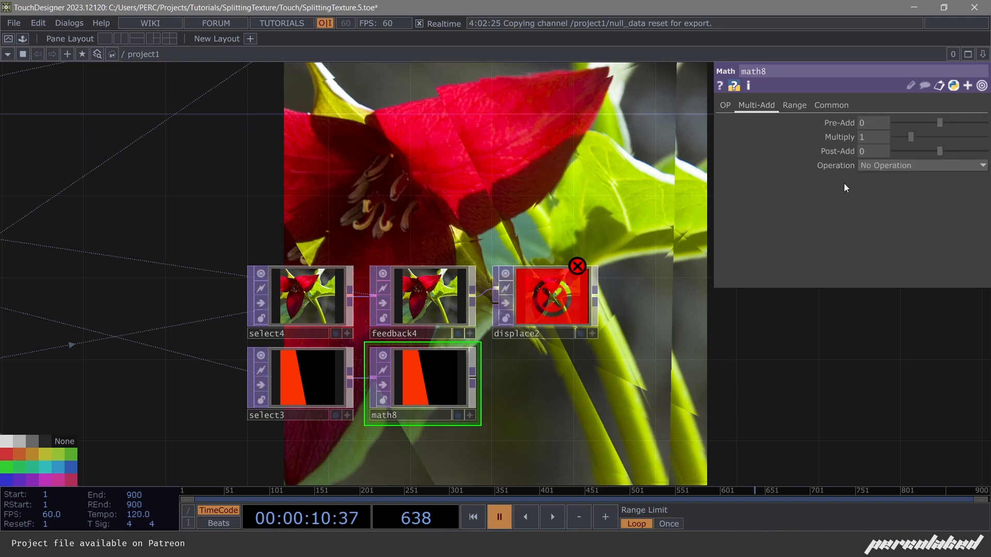
pyautogui.middleClick(871, 139)
pyautogui.press('BackSpace')
pyautogui.press('BackSpace')
pyautogui.moveTo(482, 165); pyautogui.dragTo(680, 230)
pyautogui.scroll(-5, 680, 230)
pyautogui.moveTo(460, 105); pyautogui.dragTo(555, 271)
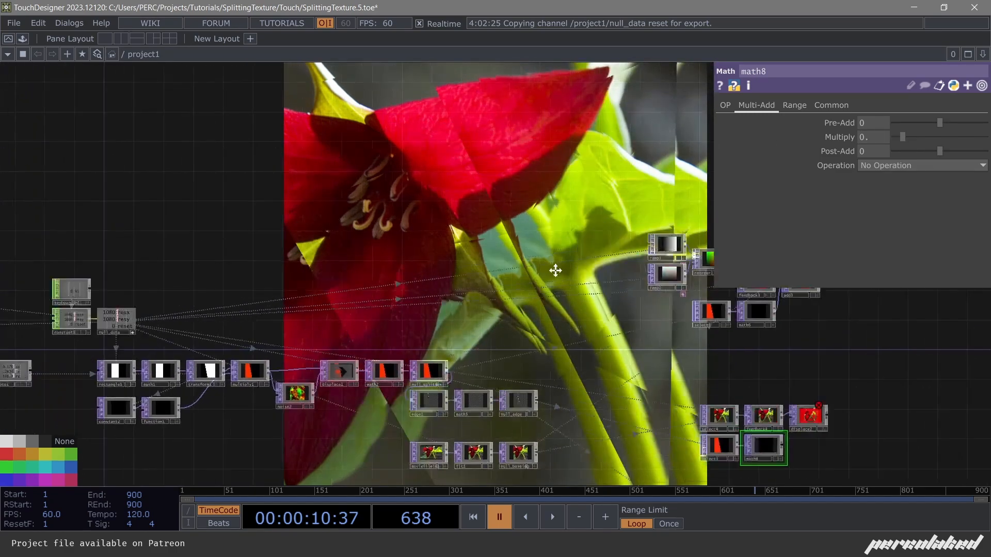
pyautogui.scroll(4, 209, 320)
pyautogui.moveTo(209, 320); pyautogui.dragTo(447, 285)
pyautogui.scroll(1, 381, 305)
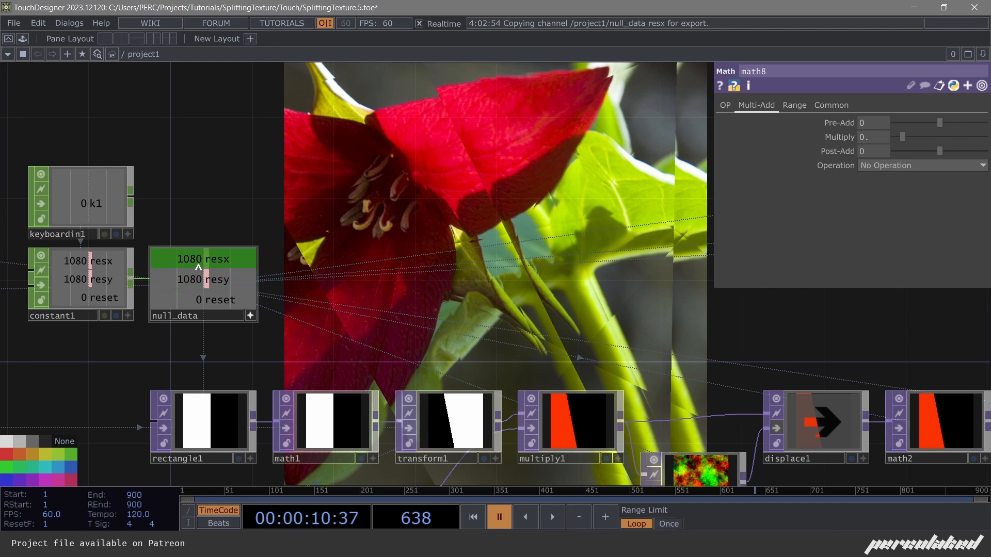
pyautogui.moveTo(865, 143); pyautogui.dragTo(872, 139)
pyautogui.click(875, 135)
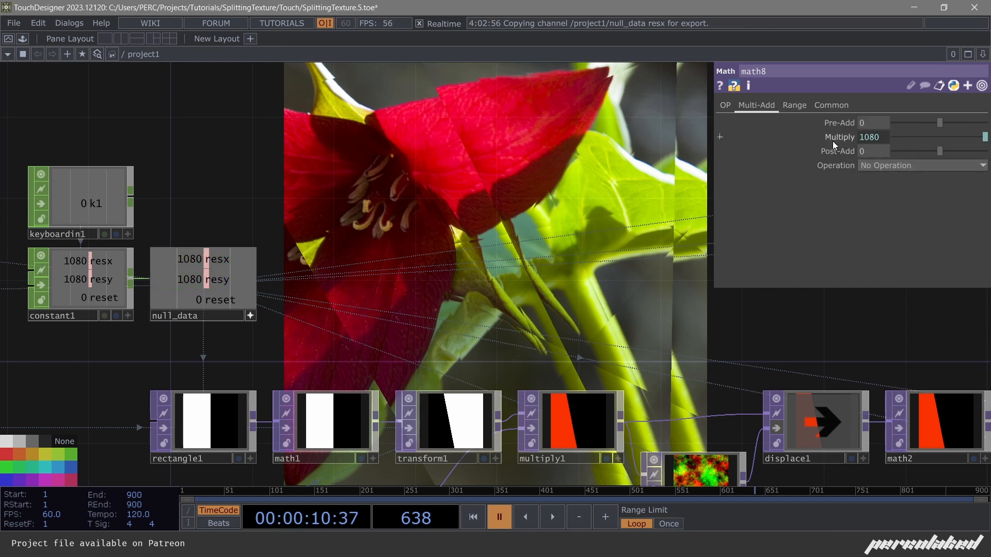
# Turn math8's Multiply expression into the reciprocal 1/op('null_data')['resx'].
pyautogui.click(831, 140)
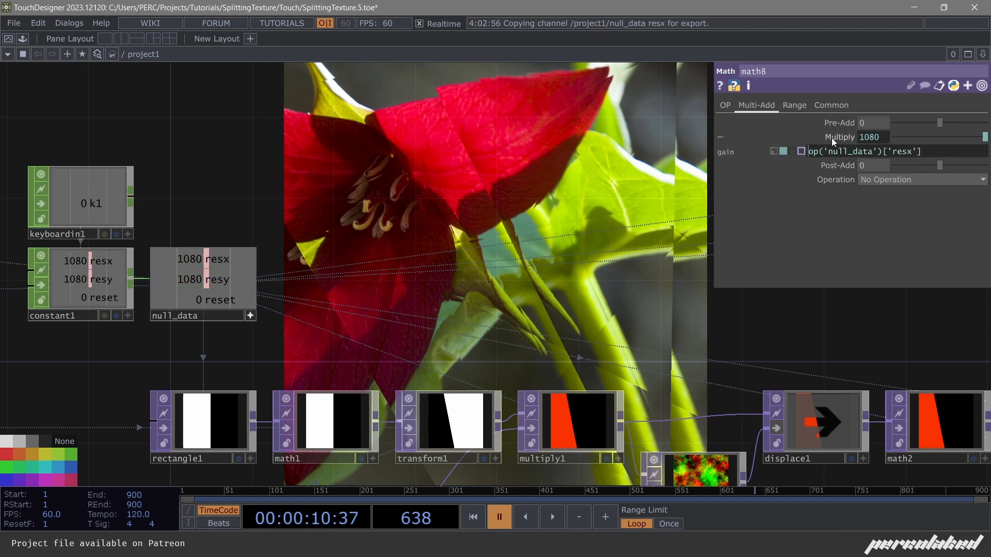
pyautogui.write('1/')
pyautogui.press('Return')
# Connect math8 to displace2's second input and make displace2 the target of feedback4.
pyautogui.moveTo(444, 211); pyautogui.dragTo(190, 174)
pyautogui.scroll(-5, 190, 174)
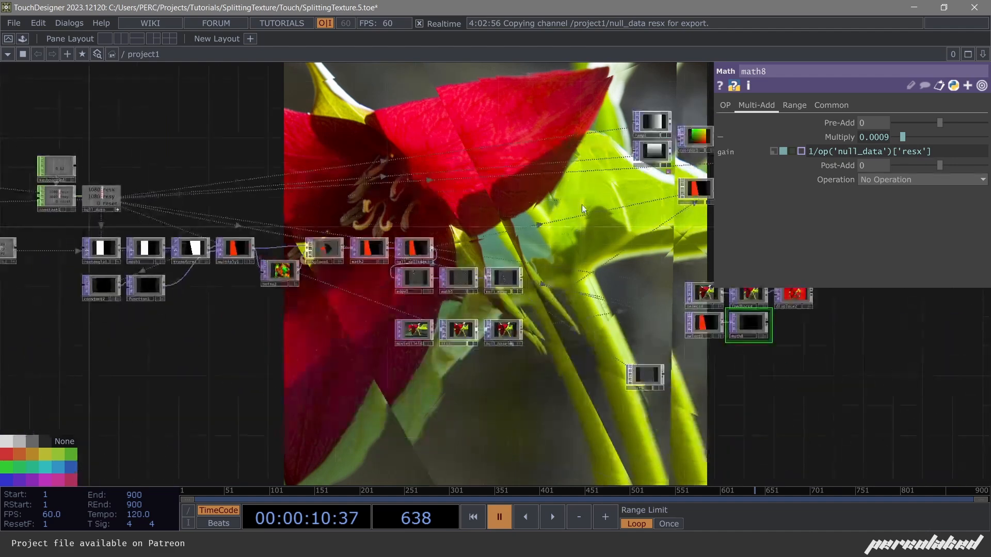
pyautogui.moveTo(807, 327); pyautogui.dragTo(391, 365)
pyautogui.scroll(5, 391, 364)
pyautogui.moveTo(274, 347); pyautogui.dragTo(349, 276)
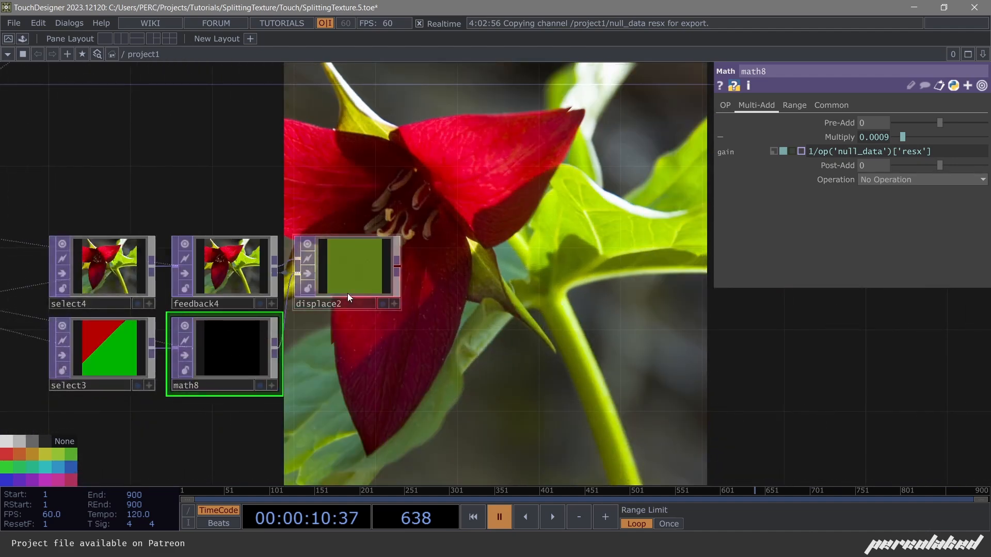
pyautogui.scroll(3, 349, 292)
pyautogui.click(349, 289)
pyautogui.moveTo(338, 352); pyautogui.dragTo(460, 280)
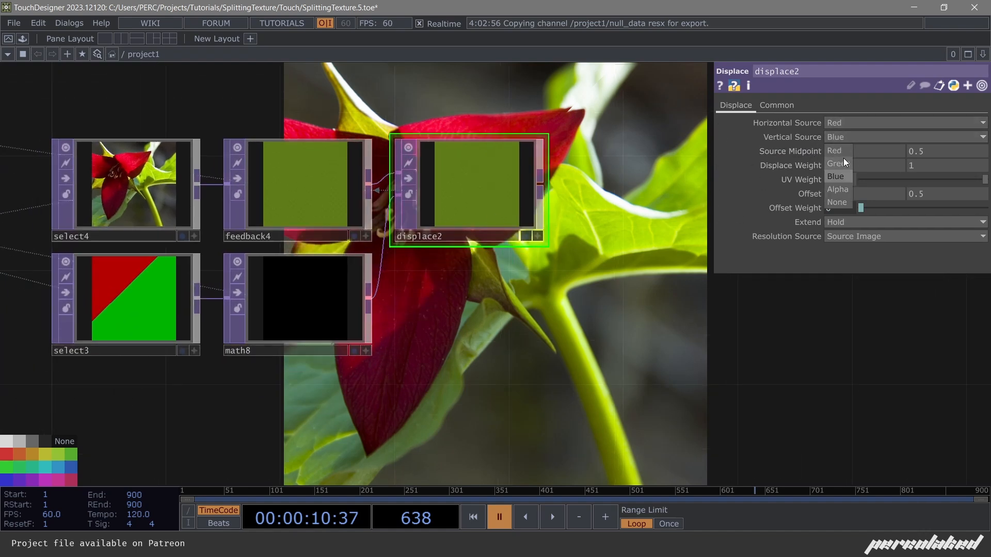
# Set displace2's Vertical Source to Green and both Source Midpoint values to 0.
pyautogui.click(845, 162)
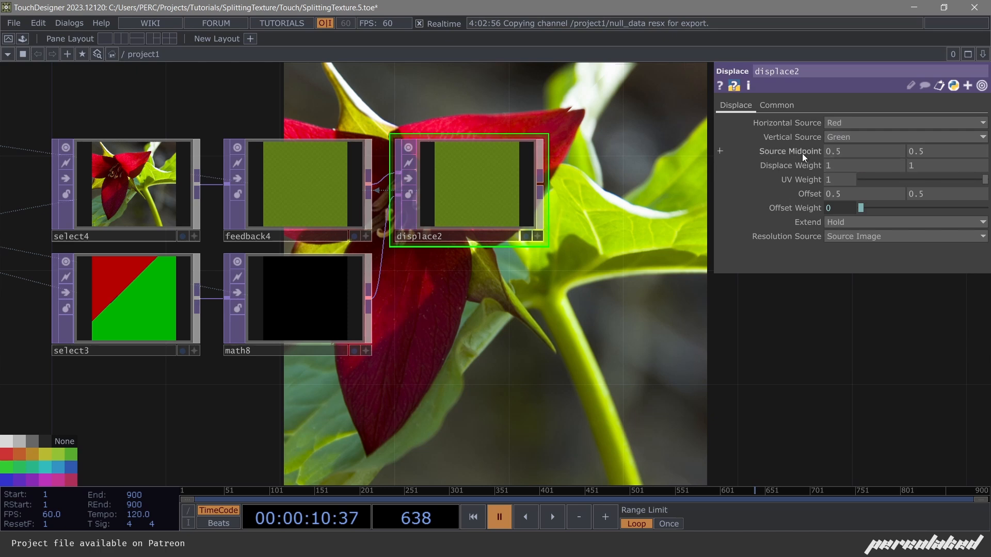
pyautogui.scroll(10, 130, 292)
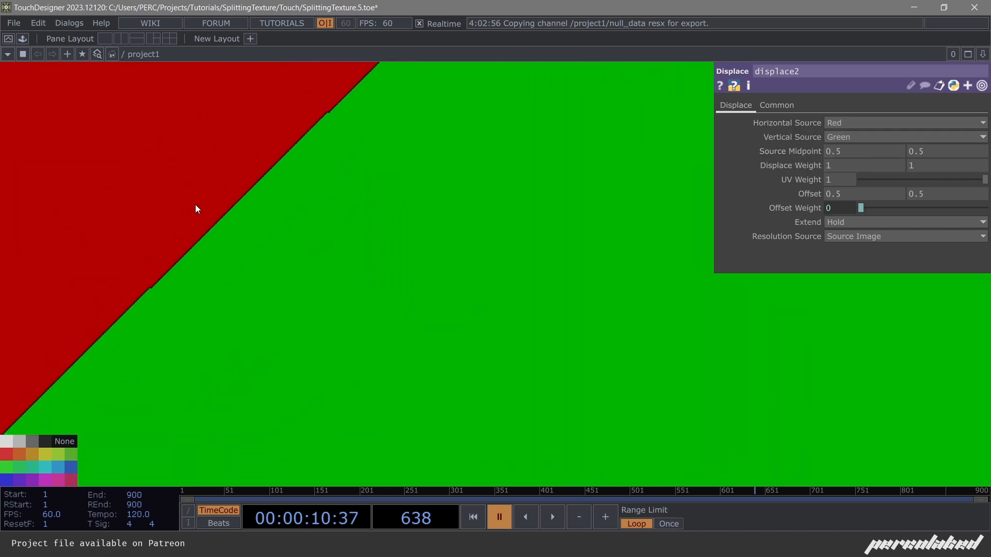
pyautogui.scroll(-10, 195, 204)
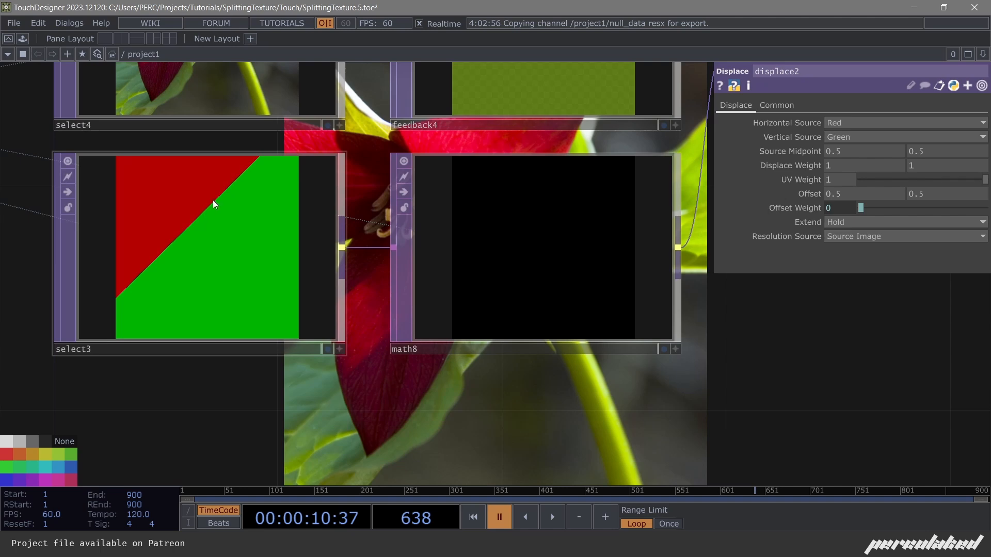
pyautogui.scroll(-5, 215, 203)
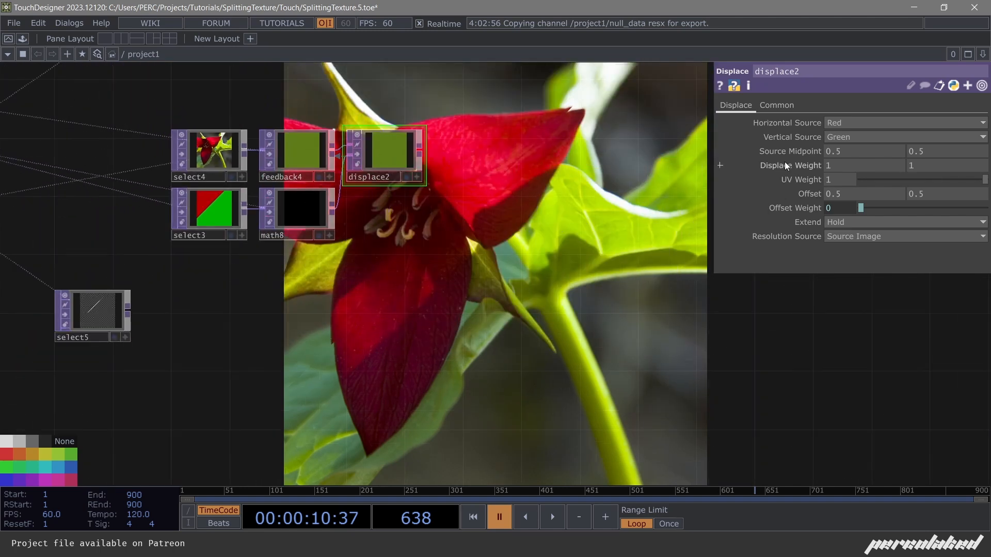
pyautogui.moveTo(805, 150); pyautogui.dragTo(819, 155, button='middle')
# Set select3's Input Smoothness to Nearest Pixel.
pyautogui.scroll(10, 402, 284)
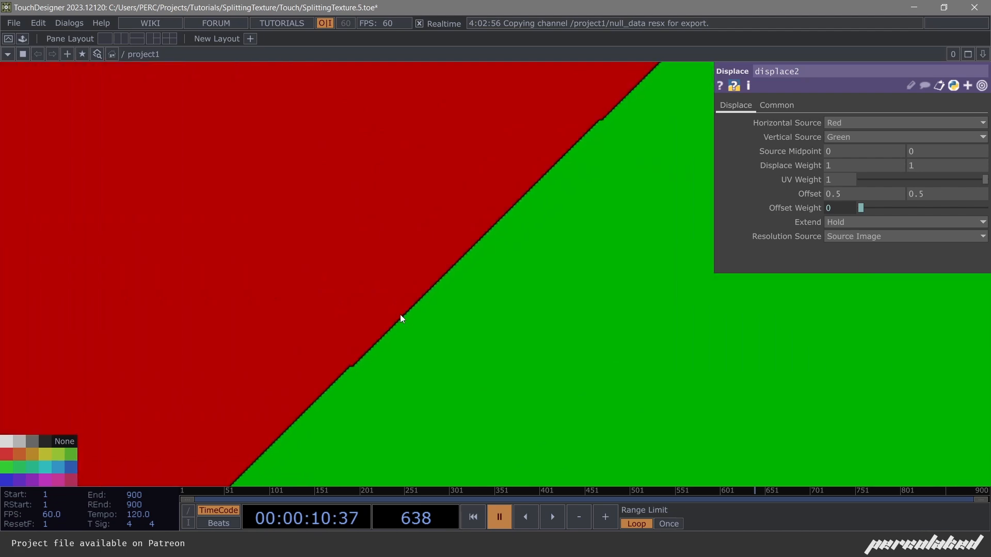
pyautogui.click(408, 314)
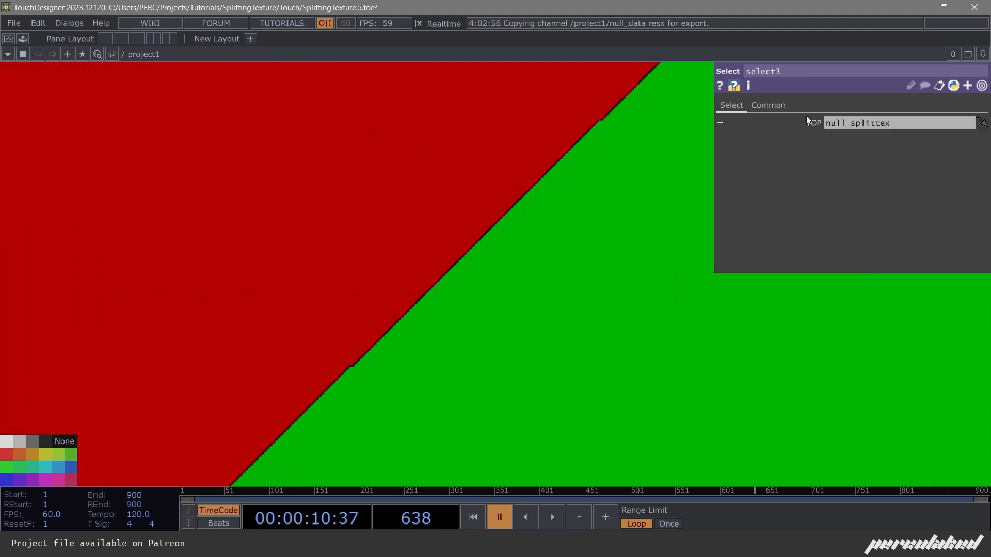
pyautogui.click(768, 105)
pyautogui.click(866, 200)
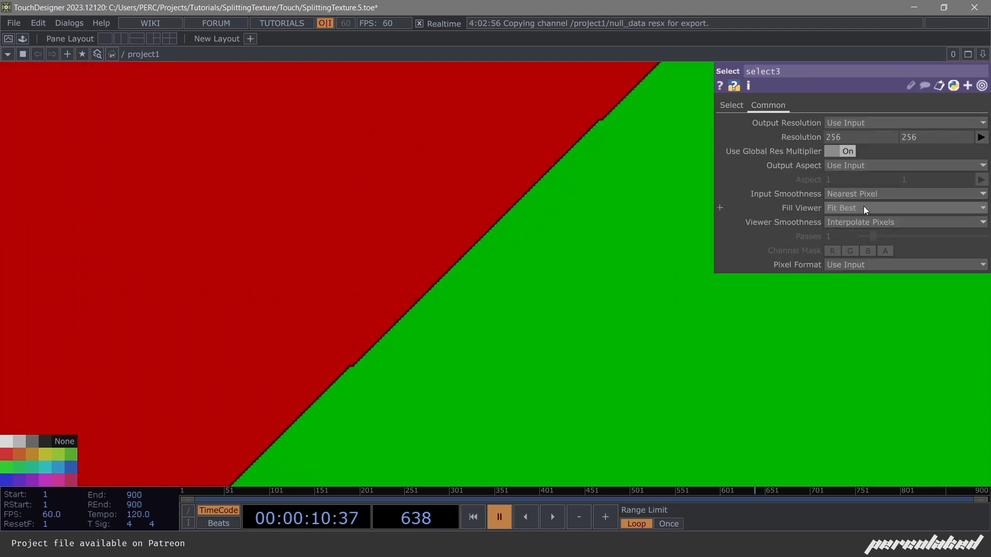
pyautogui.click(863, 206)
# Set select3's Viewer Smoothness to Nearest Pixel and check the red-green split edge up close.
pyautogui.scroll(-5, 495, 227)
pyautogui.scroll(-5, 505, 230)
pyautogui.scroll(-2, 417, 237)
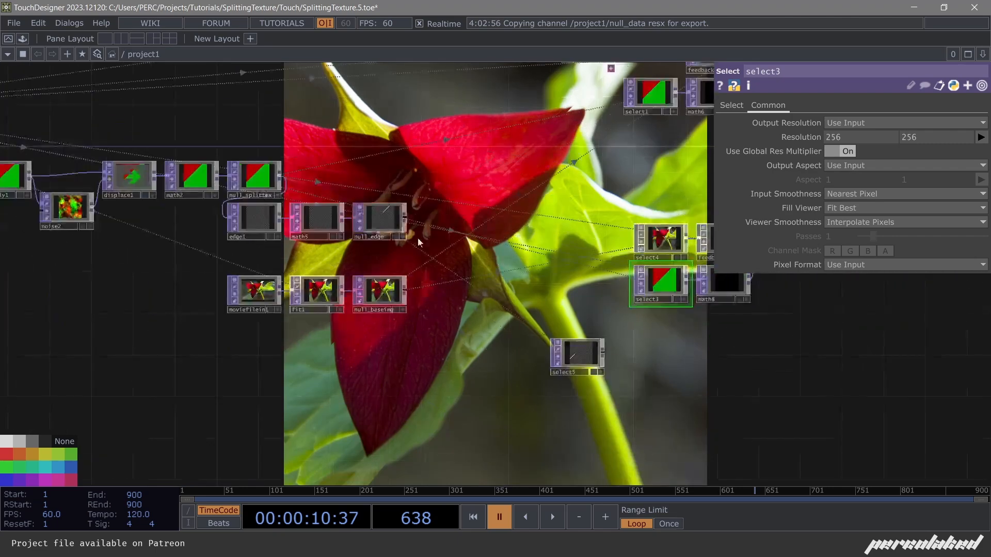
pyautogui.scroll(5, 333, 272)
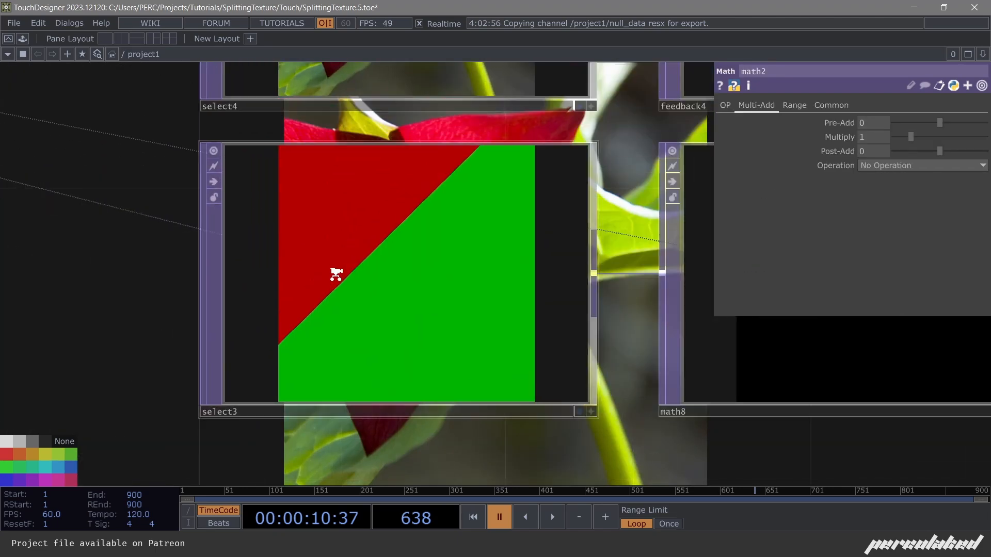
pyautogui.click(334, 273)
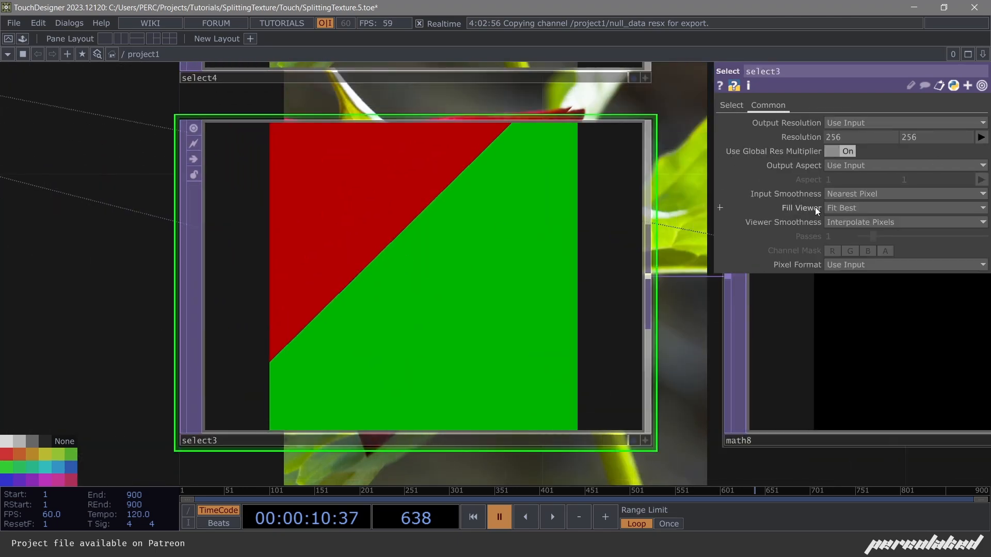
pyautogui.click(877, 222)
pyautogui.click(839, 248)
pyautogui.scroll(6, 338, 243)
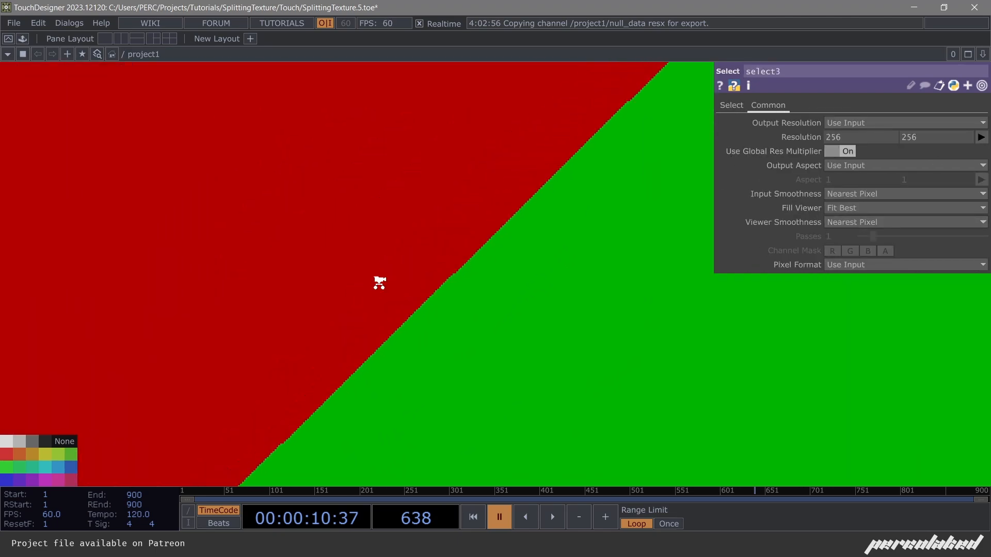
pyautogui.scroll(-8, 380, 287)
pyautogui.scroll(3, 479, 313)
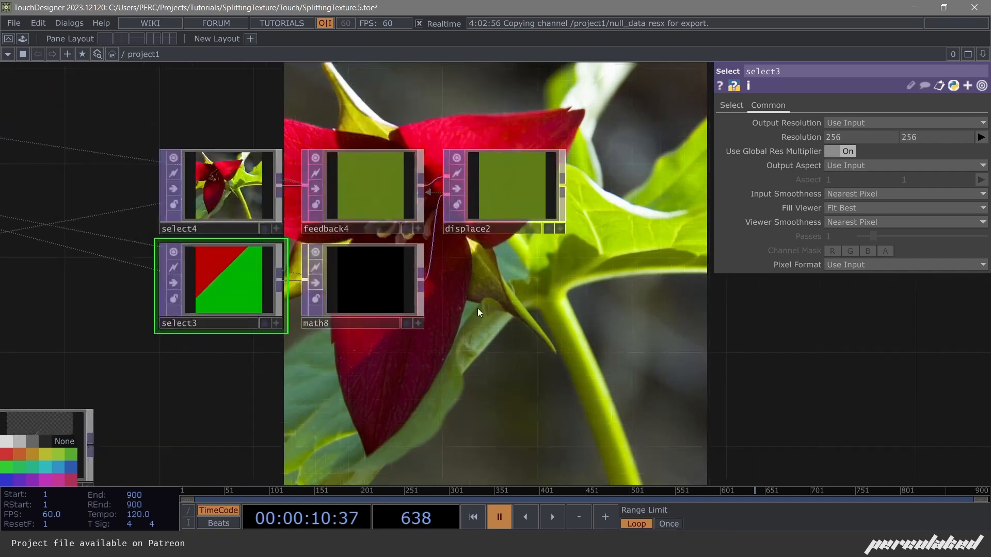
# Play the timeline briefly to inspect the displacement in displace2, and pause it.
pyautogui.click(521, 214)
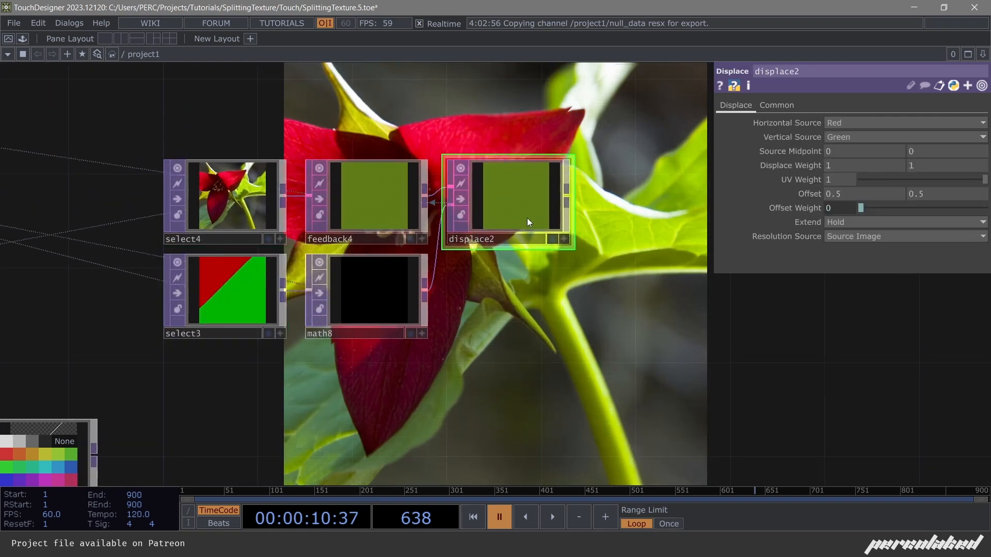
pyautogui.press('space')
pyautogui.scroll(5, 511, 199)
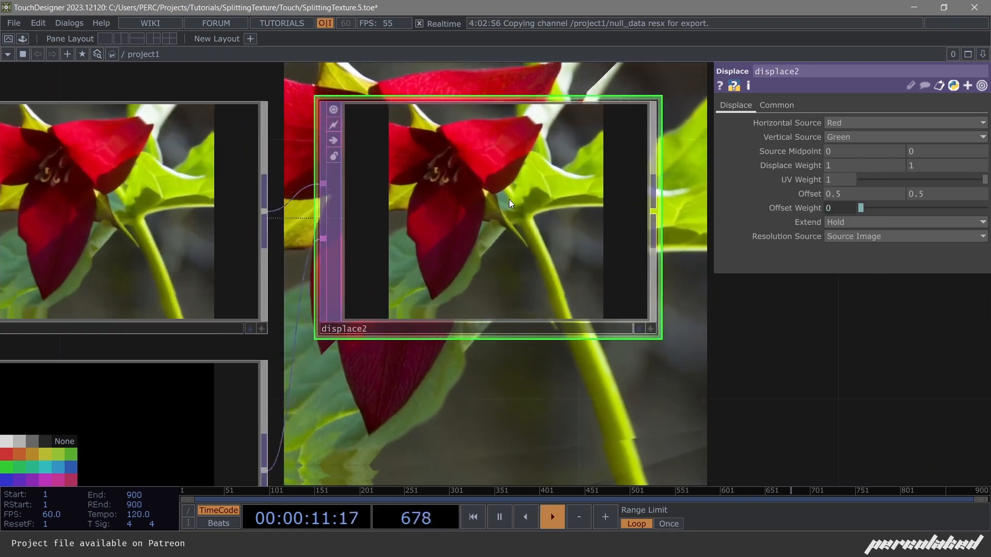
pyautogui.scroll(-6, 436, 230)
pyautogui.press('space')
# Turn off the earlier node's background display and show displace2 as the network background.
pyautogui.moveTo(527, 284); pyautogui.dragTo(515, 503)
pyautogui.moveTo(595, 220); pyautogui.dragTo(526, 341)
pyautogui.click(582, 175)
pyautogui.moveTo(566, 370); pyautogui.dragTo(474, 125)
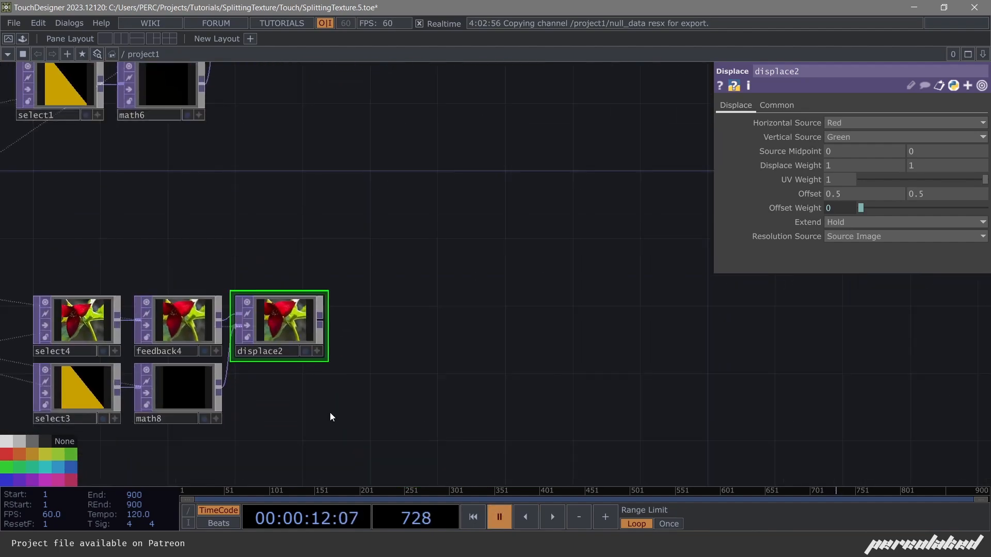
pyautogui.click(306, 351)
# Play the timeline and watch how displace2's feedback displacement develops in the network background.
pyautogui.moveTo(425, 252); pyautogui.dragTo(390, 183)
pyautogui.press('space')
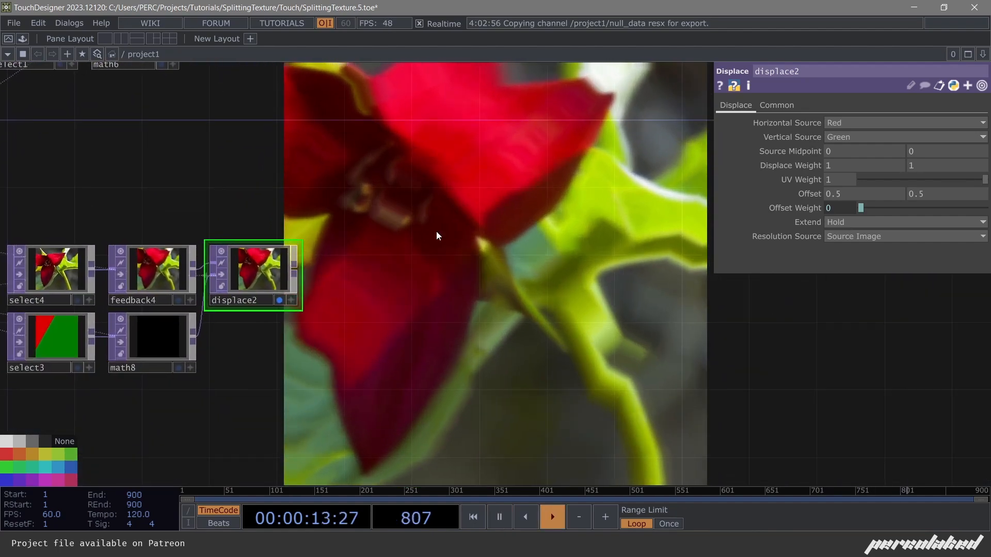
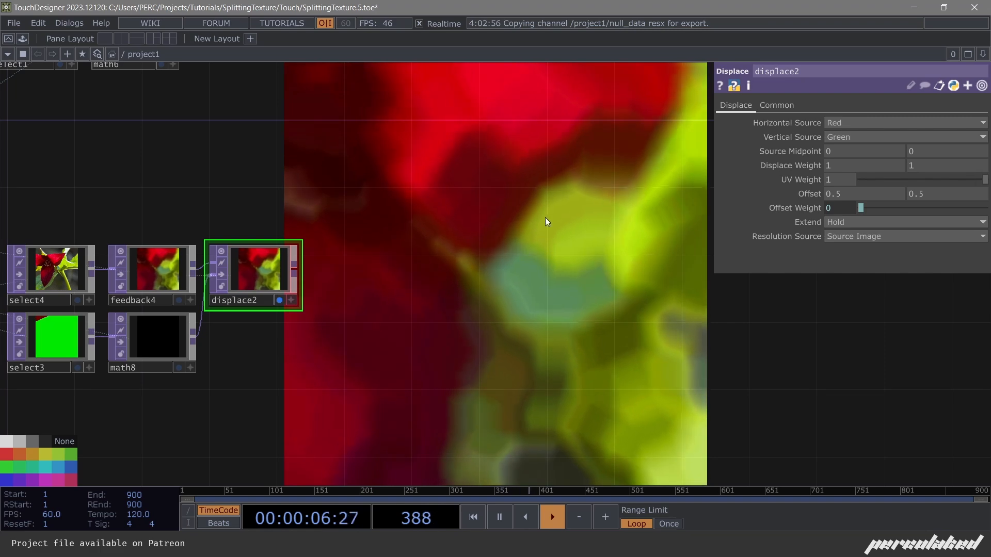
pyautogui.moveTo(406, 263); pyautogui.dragTo(384, 533)
pyautogui.moveTo(462, 325); pyautogui.dragTo(496, 171)
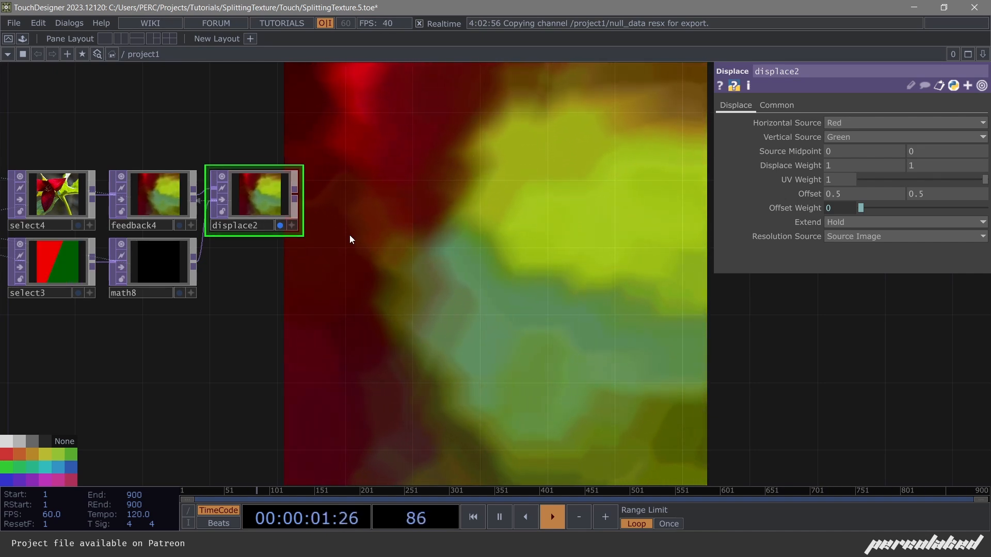
pyautogui.moveTo(352, 234); pyautogui.dragTo(372, 272)
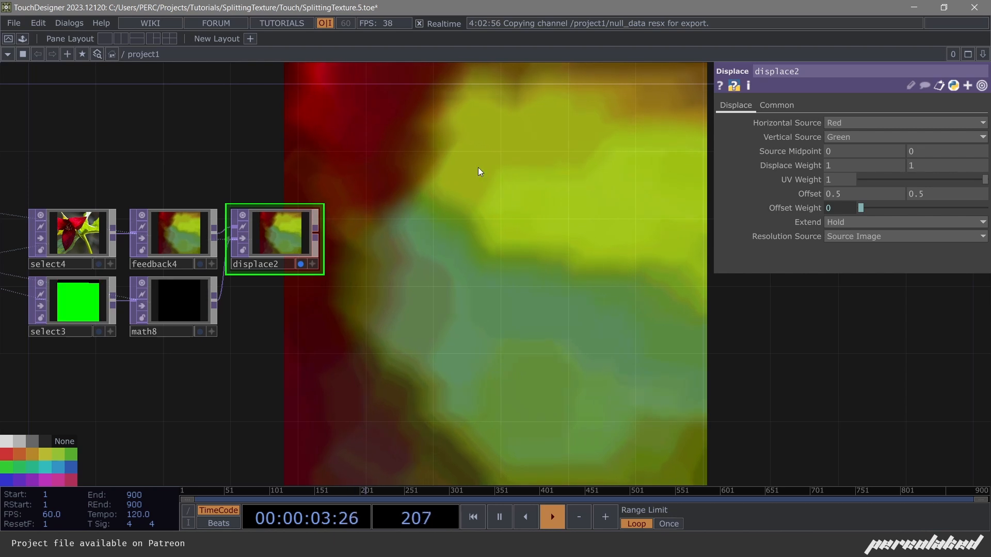
pyautogui.moveTo(346, 168); pyautogui.dragTo(439, 218)
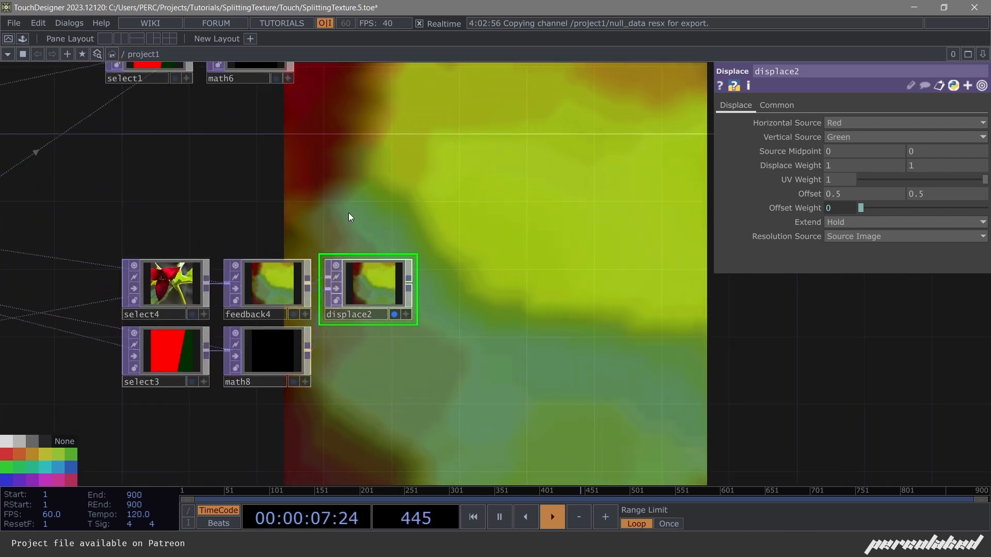
pyautogui.moveTo(331, 209); pyautogui.dragTo(324, 207)
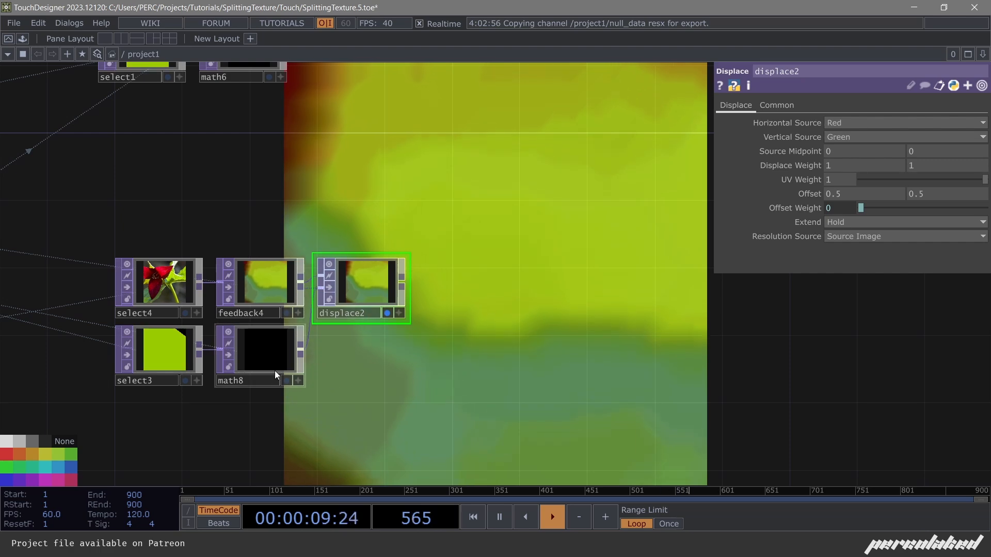
# Pause playback and examine select3's split texture next to math8's output up close.
pyautogui.press('space')
pyautogui.scroll(8, 170, 320)
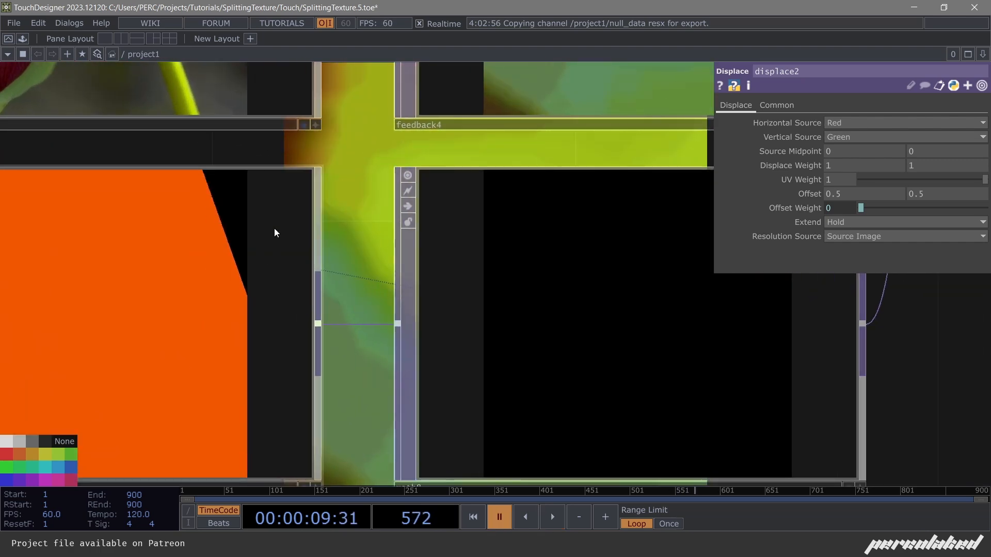
pyautogui.scroll(-5, 220, 247)
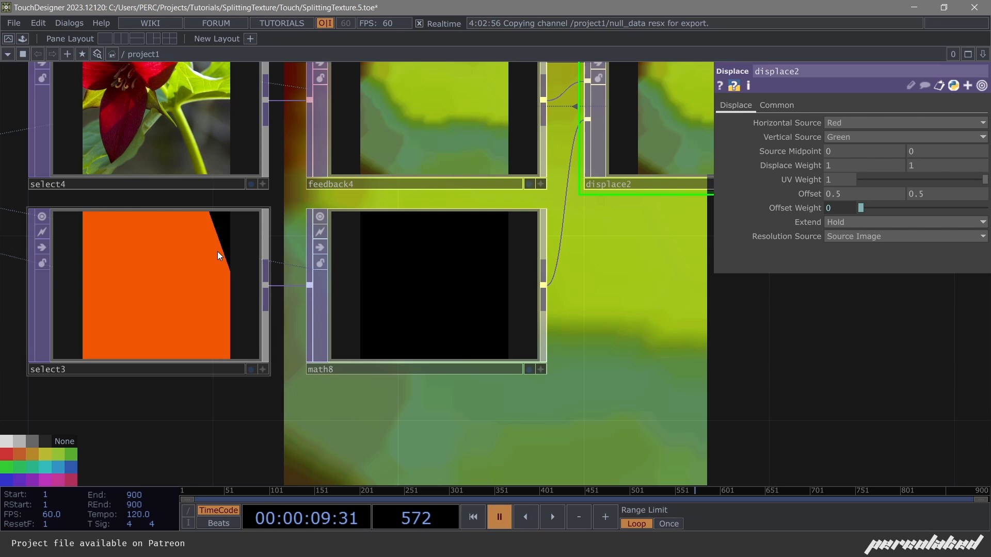
pyautogui.scroll(5, 303, 236)
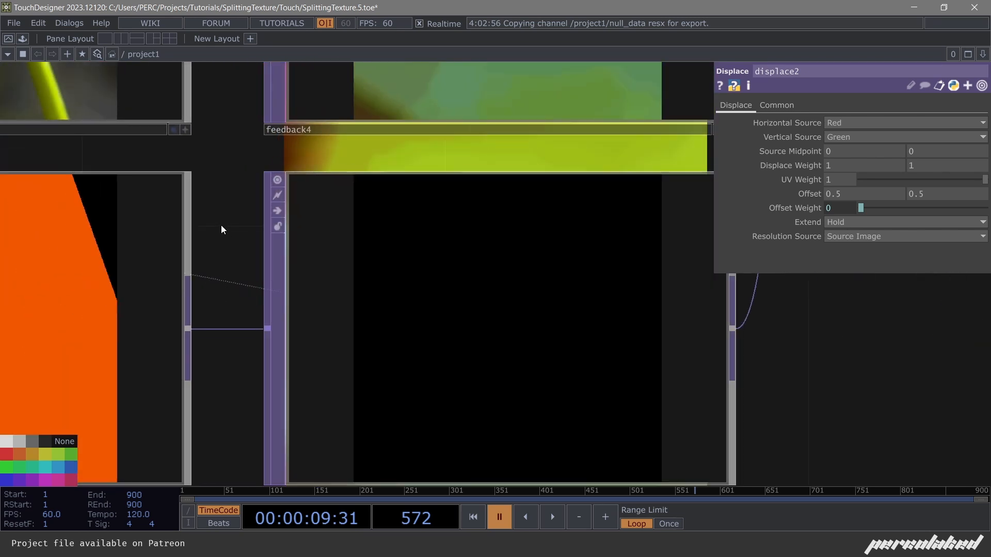
# Play the timeline briefly and examine the diagonal split edge in select3's texture up close.
pyautogui.moveTo(221, 226); pyautogui.dragTo(491, 167)
pyautogui.press('space')
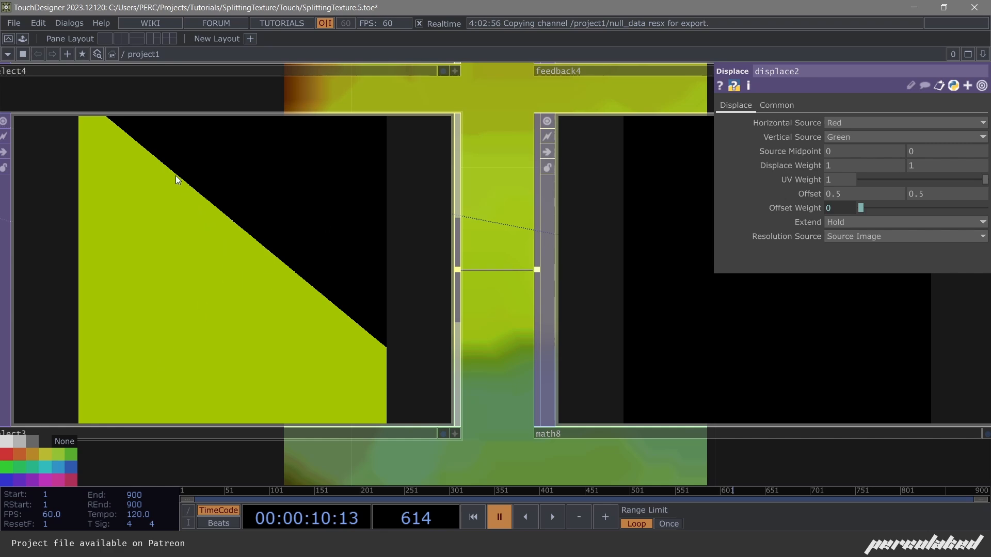
pyautogui.scroll(-5, 271, 250)
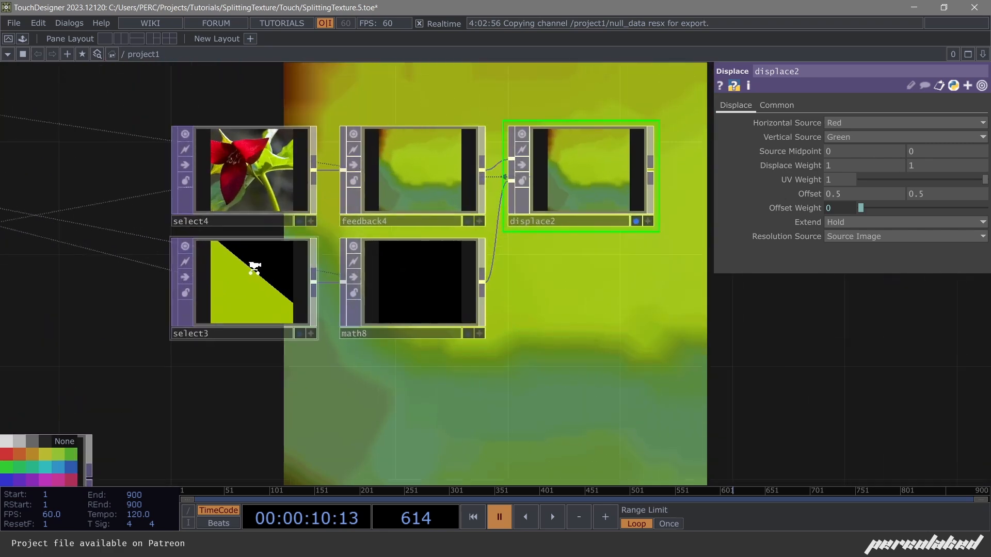
pyautogui.scroll(5, 199, 242)
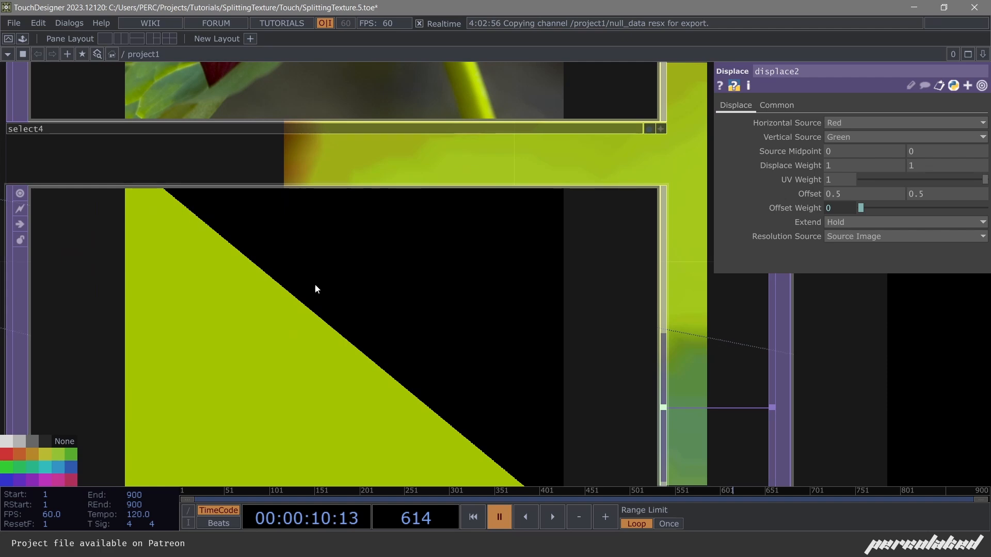
pyautogui.scroll(-5, 465, 361)
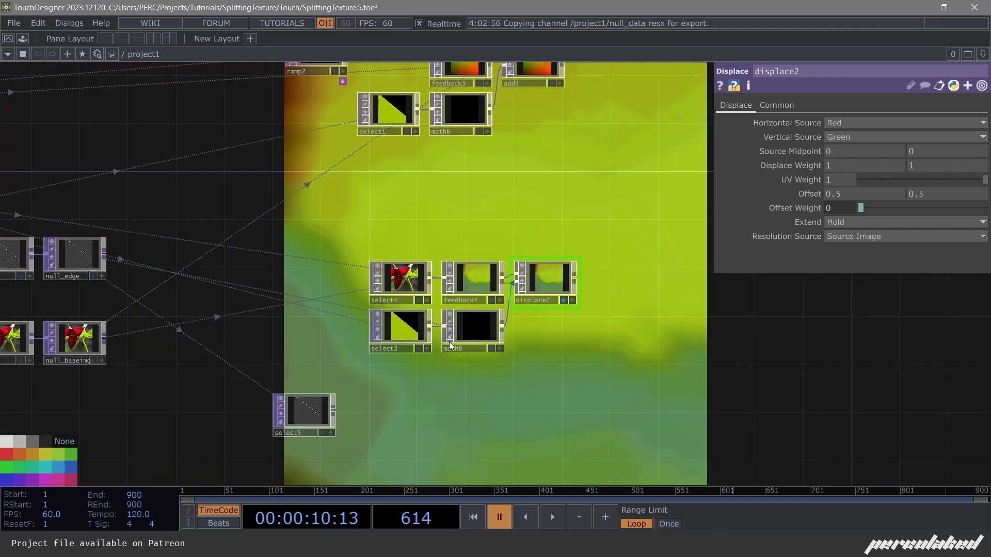
# Move the select5 edge texture node directly above select4 in the second feedback network.
pyautogui.moveTo(284, 411); pyautogui.dragTo(395, 229)
pyautogui.moveTo(448, 238); pyautogui.dragTo(384, 242)
pyautogui.scroll(5, 338, 235)
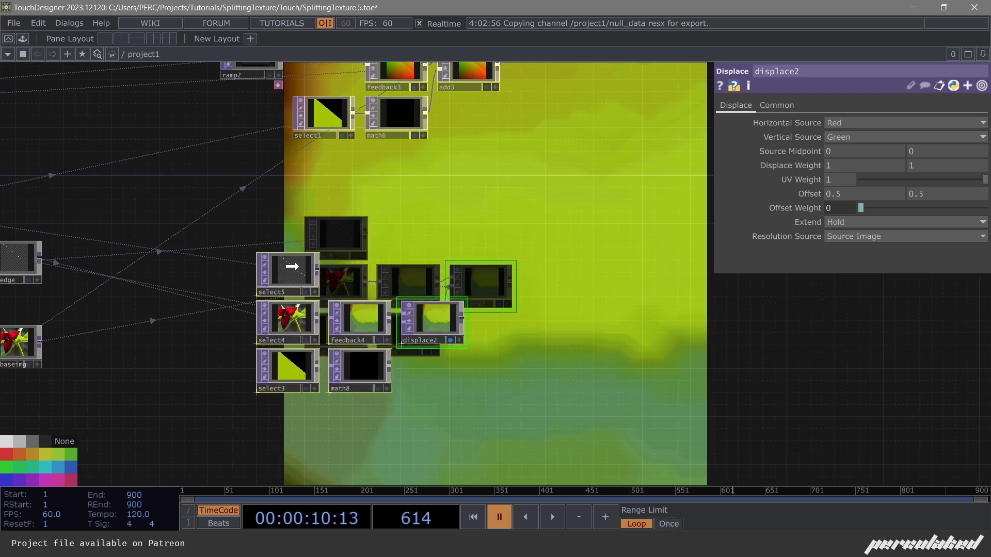
# Multiply select5's edge texture by select4's image in a new Multiply TOP placed above displace2.
pyautogui.click(449, 287)
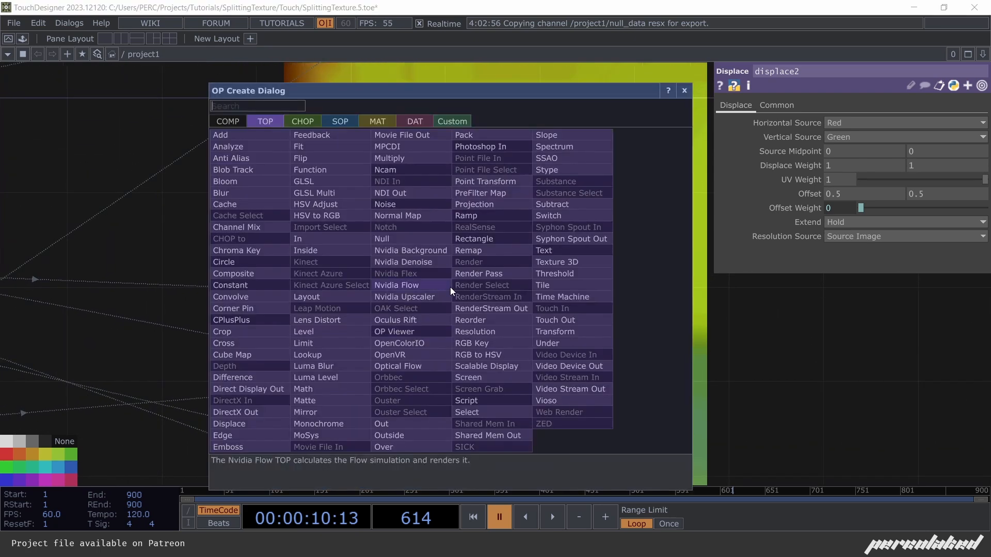
pyautogui.write('m')
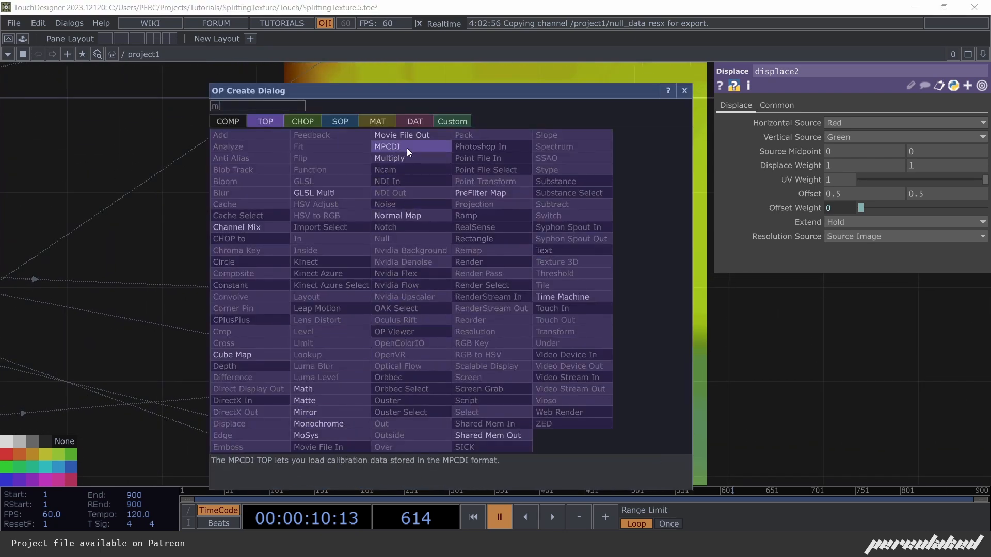
pyautogui.click(397, 158)
pyautogui.click(504, 284)
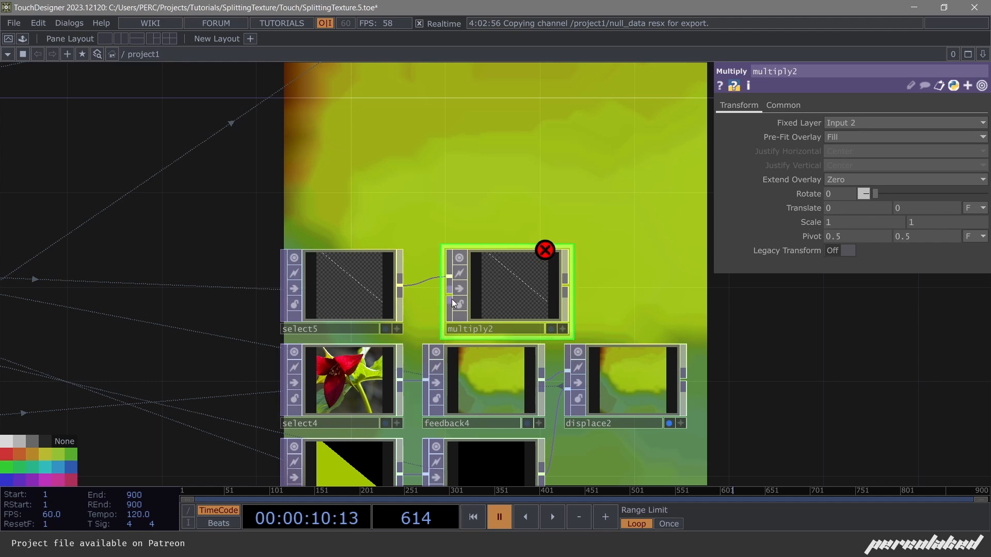
pyautogui.moveTo(404, 378); pyautogui.dragTo(448, 293)
pyautogui.moveTo(536, 250); pyautogui.dragTo(322, 211)
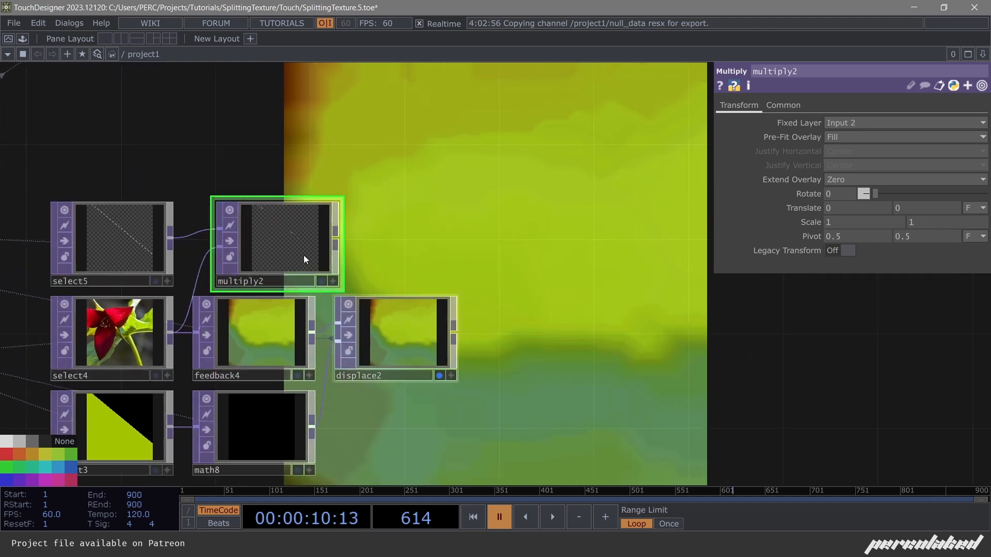
pyautogui.moveTo(304, 256); pyautogui.dragTo(413, 250)
# Add an Under TOP after displace2, with displace2 as its first input and multiply2 as its second.
pyautogui.press('Tab')
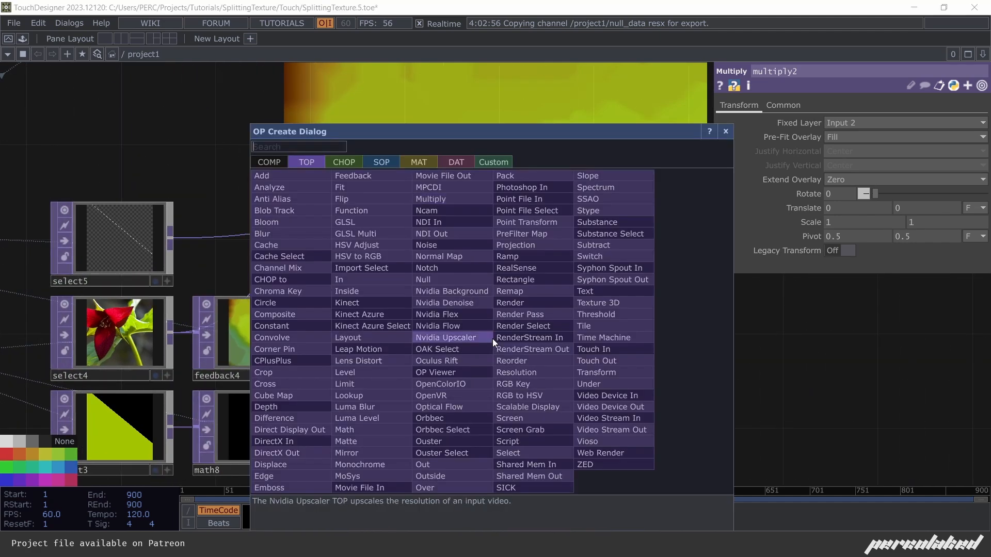
pyautogui.write('un')
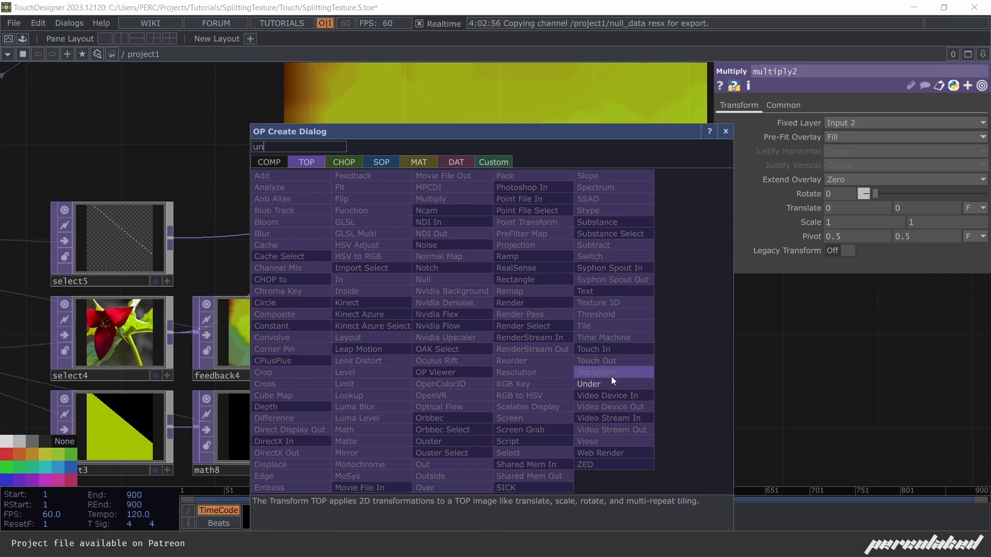
pyautogui.click(613, 382)
pyautogui.click(538, 339)
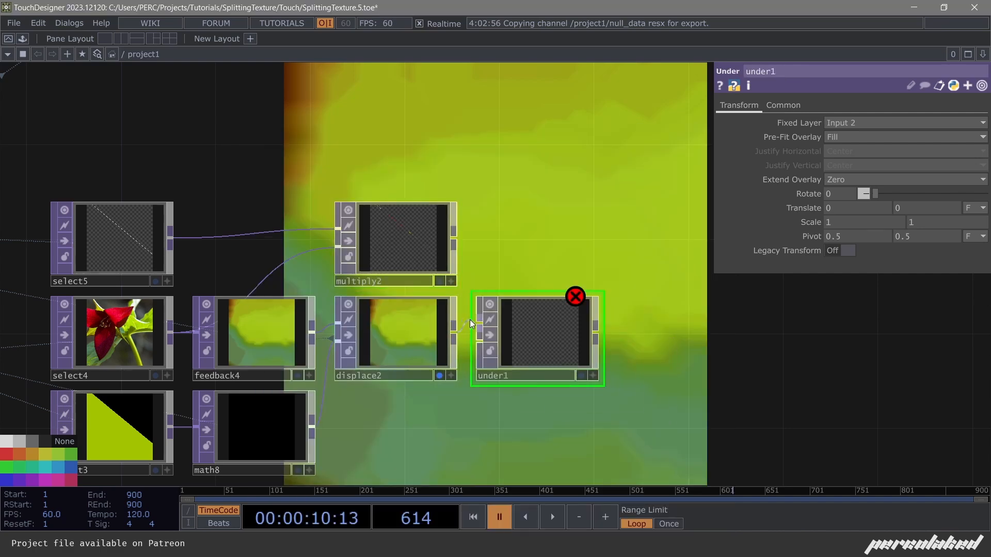
pyautogui.moveTo(454, 326); pyautogui.dragTo(479, 324)
pyautogui.moveTo(455, 240); pyautogui.dragTo(480, 340)
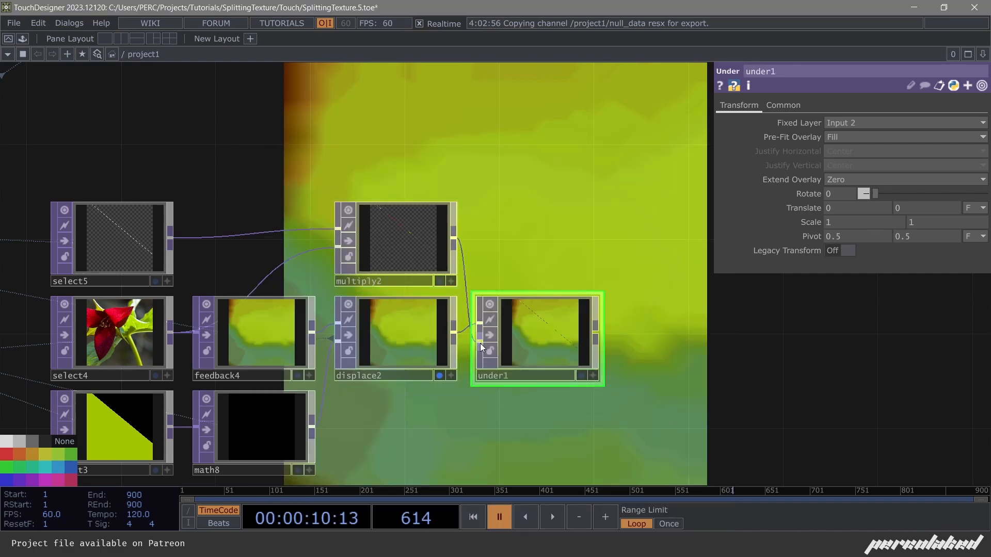
# Assign under1 as the target of feedback4 and start timeline playback.
pyautogui.scroll(5, 431, 343)
pyautogui.scroll(-5, 362, 352)
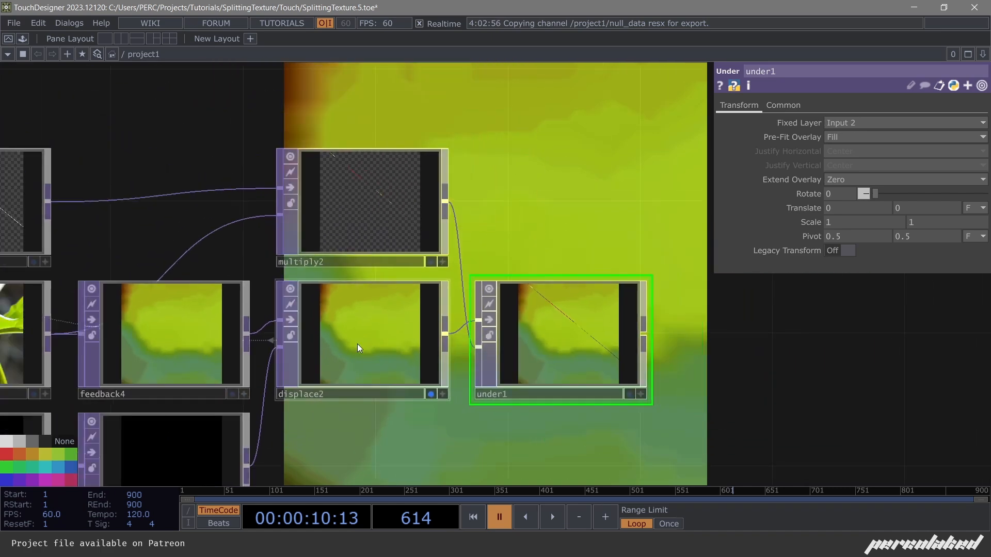
pyautogui.scroll(5, 351, 236)
pyautogui.scroll(-8, 472, 266)
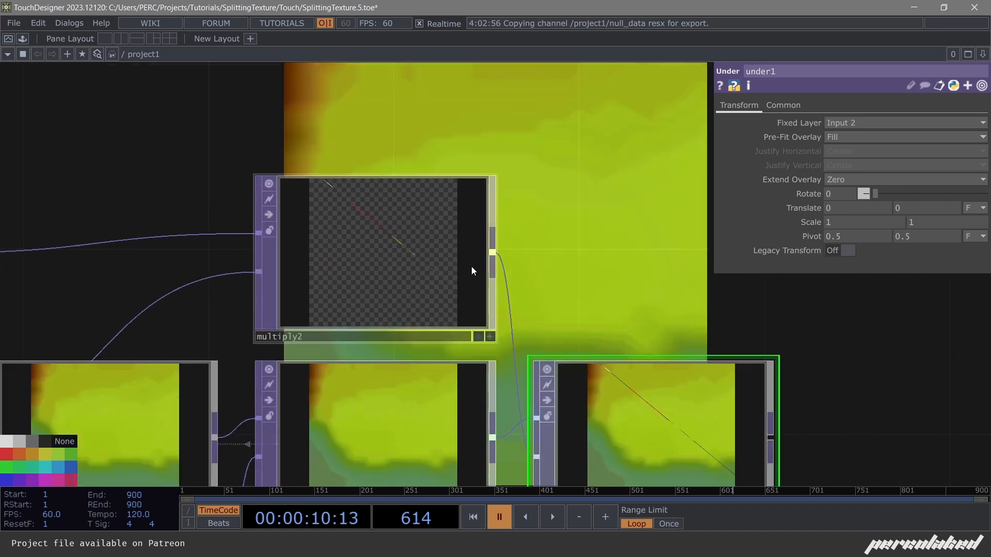
pyautogui.scroll(2, 528, 299)
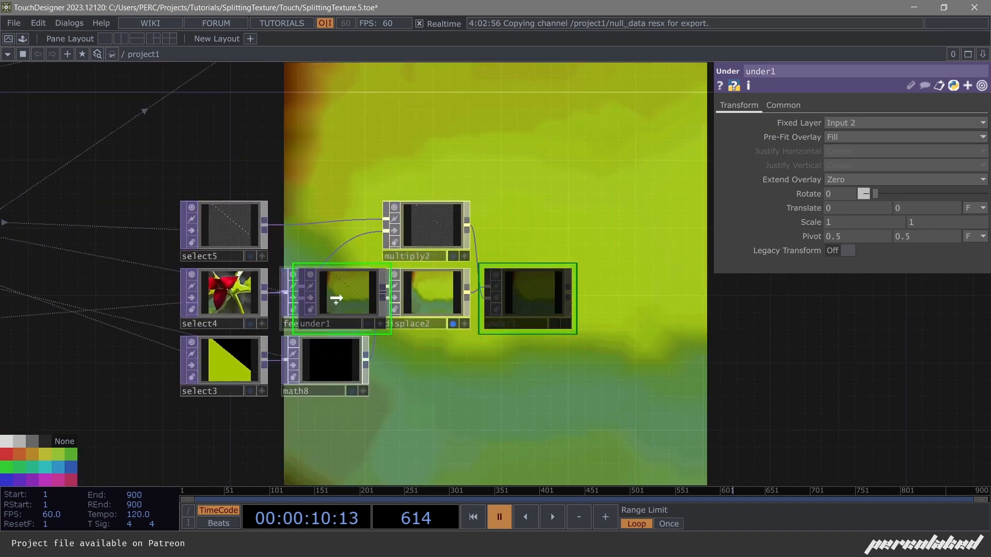
pyautogui.press('space')
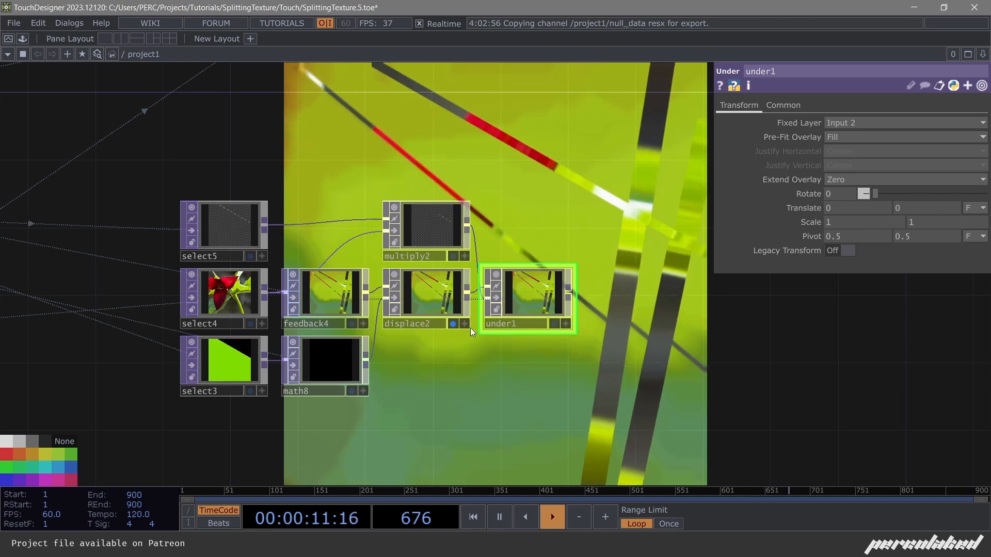
# Switch the network background display from displace2 to under1 and watch the coloured edges feed back.
pyautogui.click(452, 323)
pyautogui.click(554, 324)
pyautogui.moveTo(523, 236); pyautogui.dragTo(446, 314)
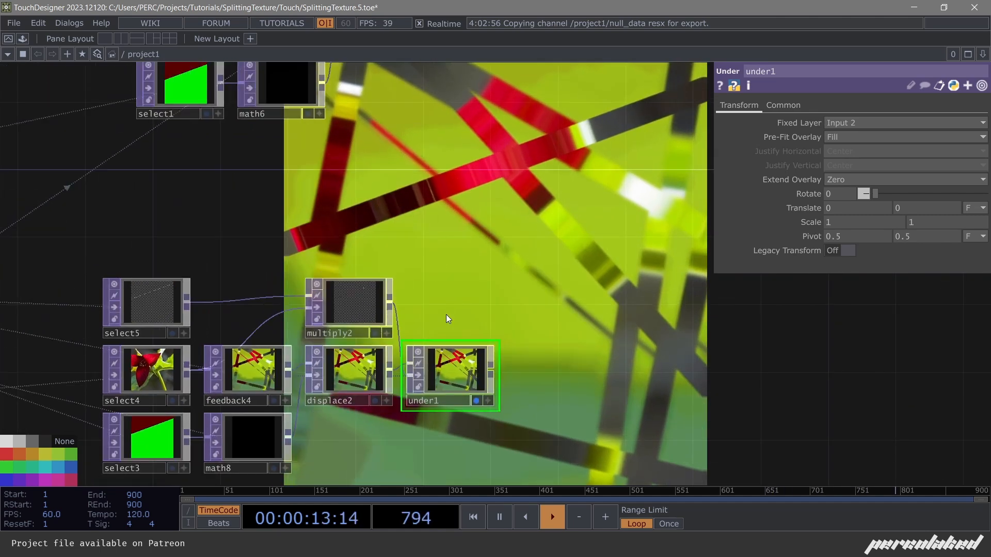
pyautogui.moveTo(578, 274); pyautogui.dragTo(485, 259)
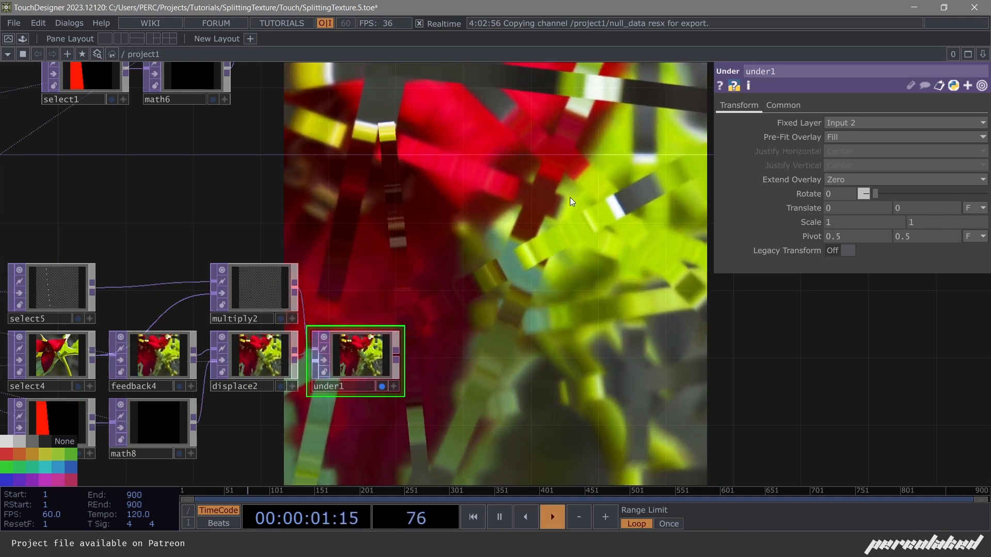
# Set displace2's input smoothness to Nearest Pixel and watch the feedback in the network background.
pyautogui.click(244, 366)
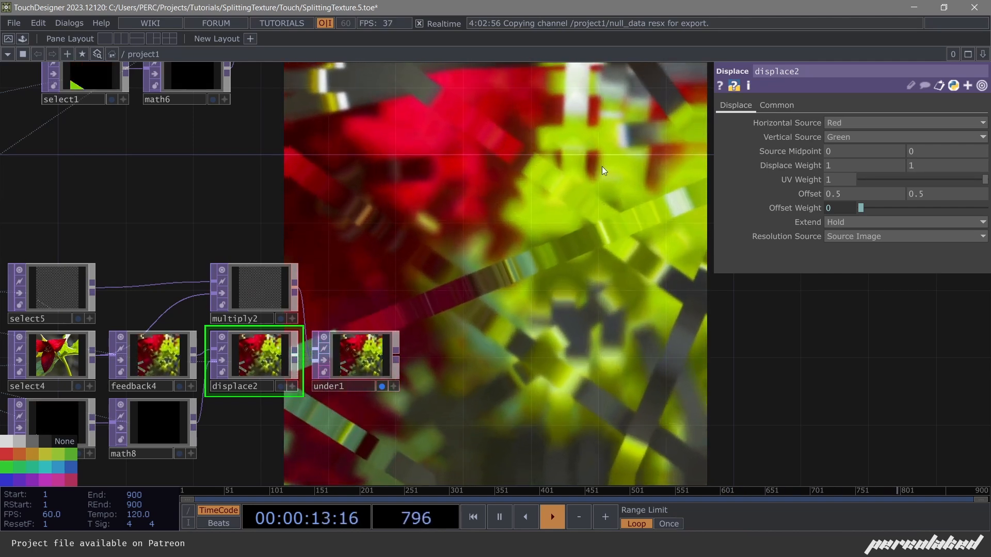
pyautogui.click(776, 105)
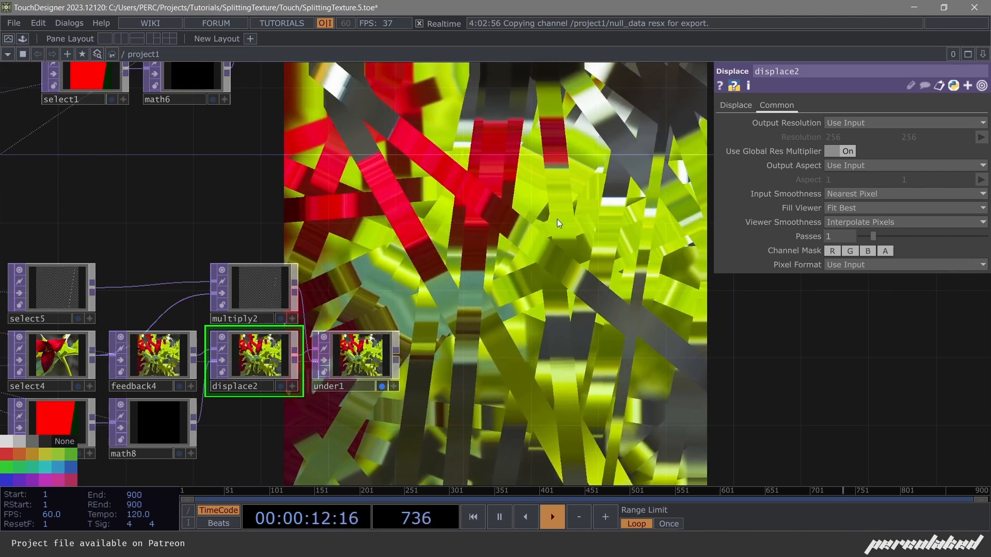
pyautogui.moveTo(514, 251); pyautogui.dragTo(494, 200)
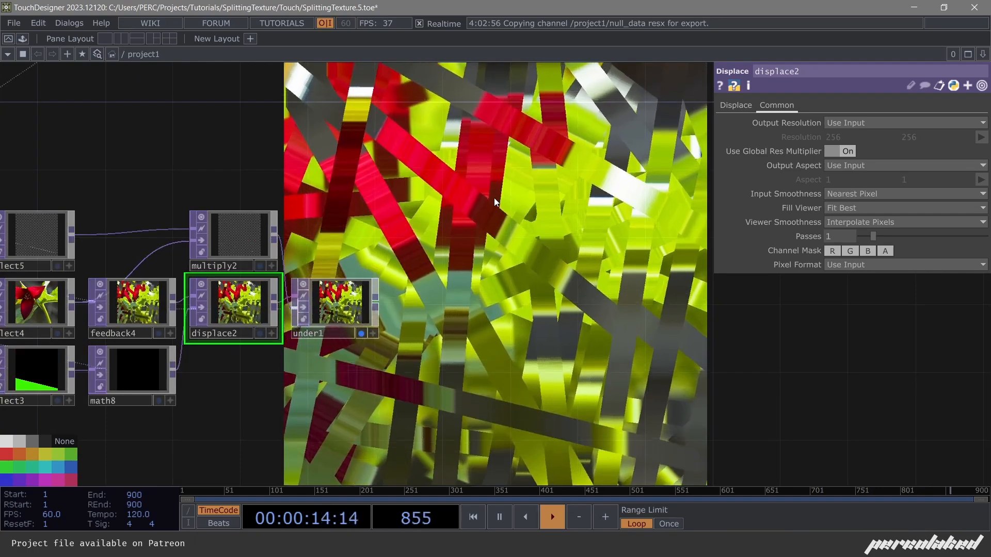
pyautogui.moveTo(268, 361); pyautogui.dragTo(319, 356)
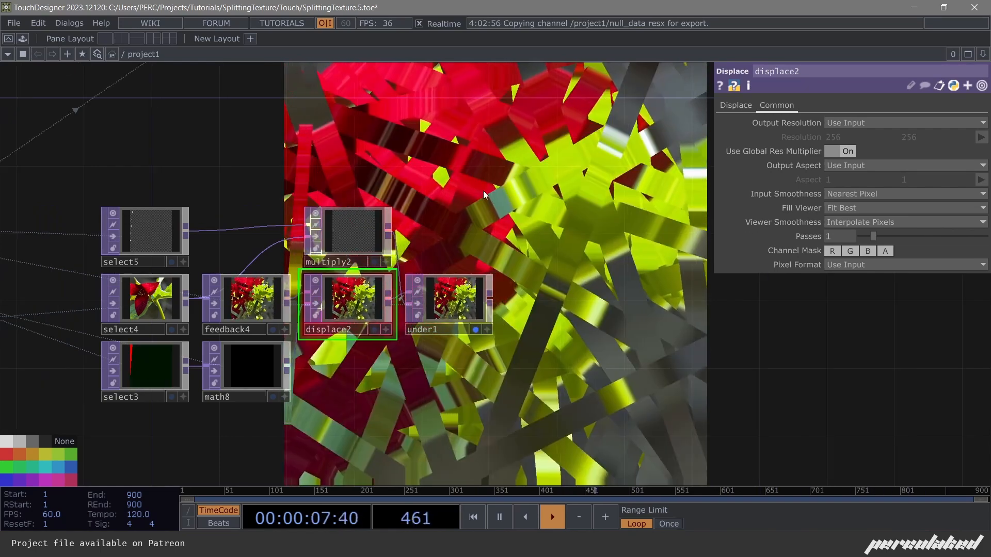
# Locate displace1 and noise2 in the upstream splitting-texture chain.
pyautogui.scroll(-5, 245, 214)
pyautogui.scroll(5, 134, 220)
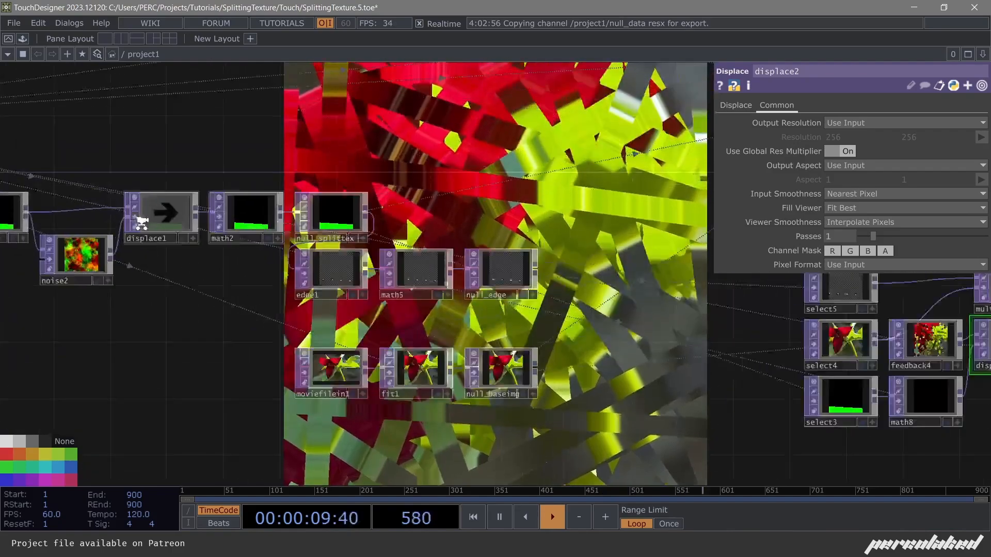
# Reposition the displace2 feedback group, from select5 to under1, slightly lower in the network beneath select1 and math6.
pyautogui.moveTo(504, 196); pyautogui.dragTo(350, 358)
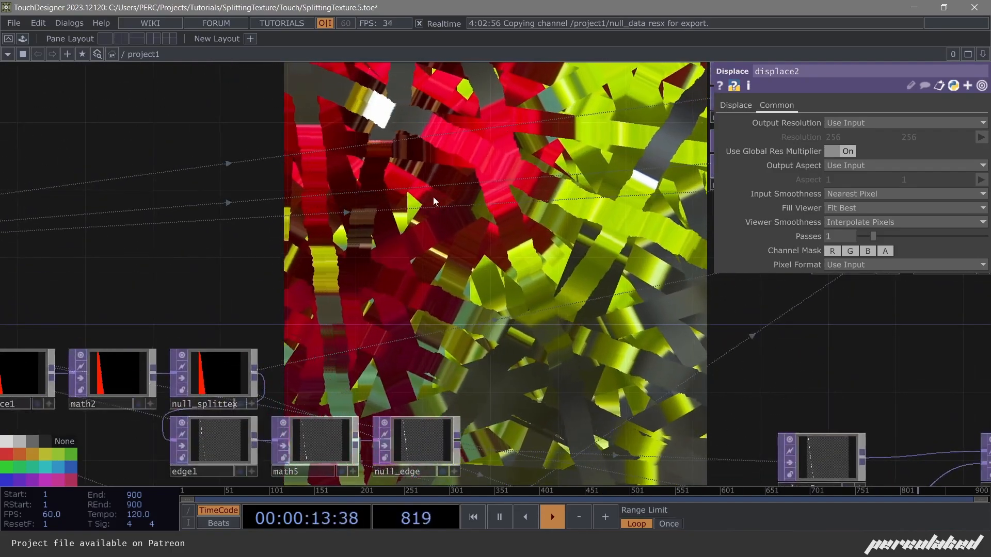
pyautogui.moveTo(404, 248); pyautogui.dragTo(212, 226)
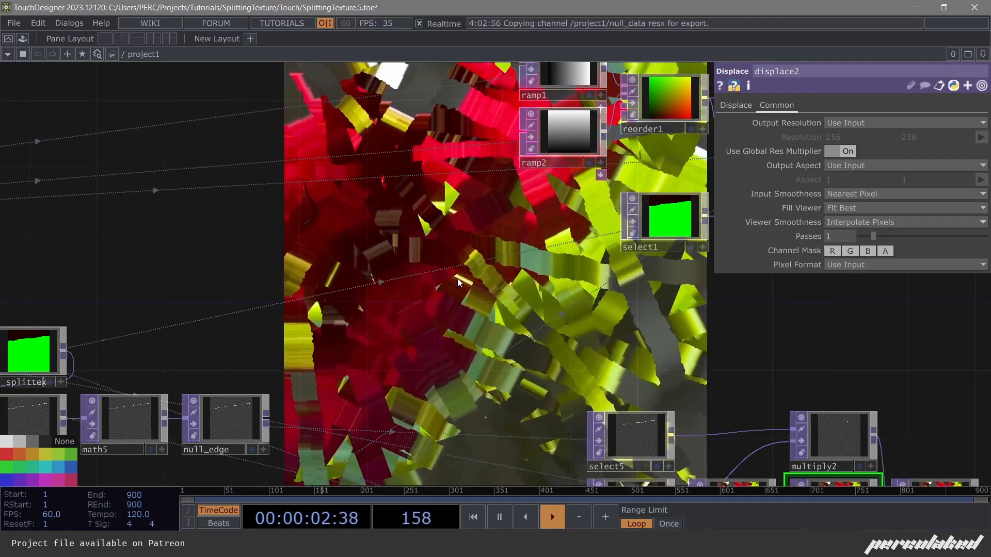
pyautogui.moveTo(424, 263); pyautogui.dragTo(313, 195)
pyautogui.moveTo(335, 245); pyautogui.dragTo(281, 210)
pyautogui.scroll(-3, 307, 230)
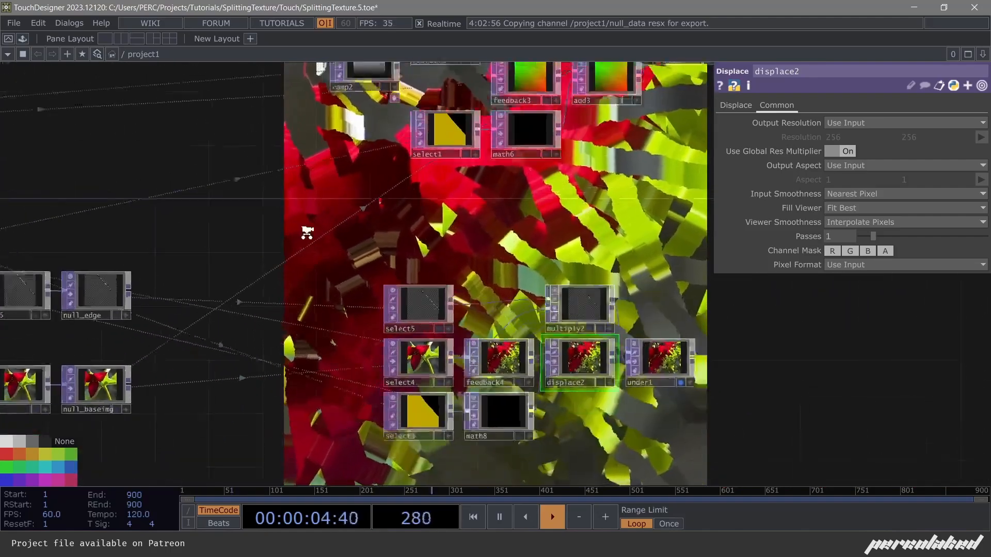
pyautogui.moveTo(504, 245); pyautogui.dragTo(769, 233)
pyautogui.moveTo(522, 204); pyautogui.dragTo(154, 177)
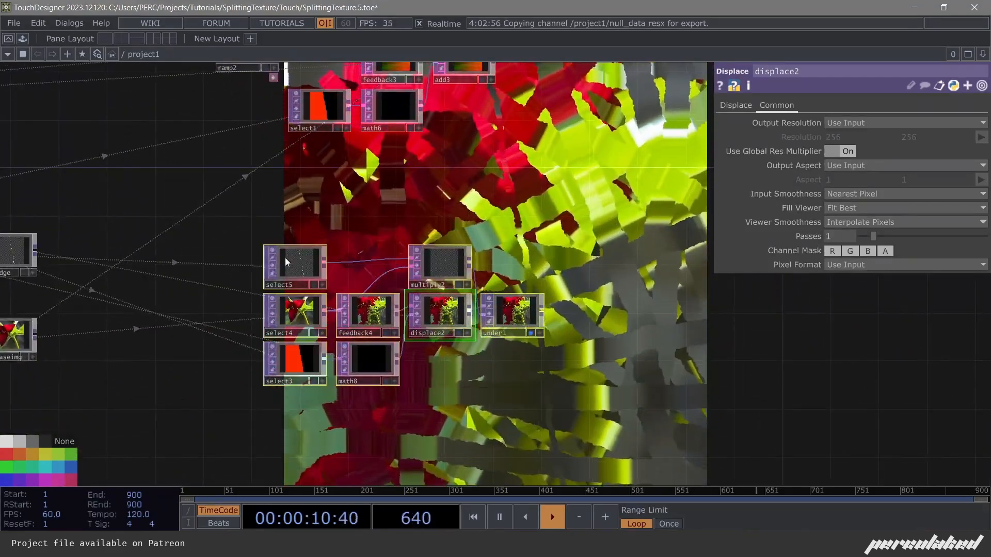
pyautogui.moveTo(383, 318); pyautogui.dragTo(463, 340)
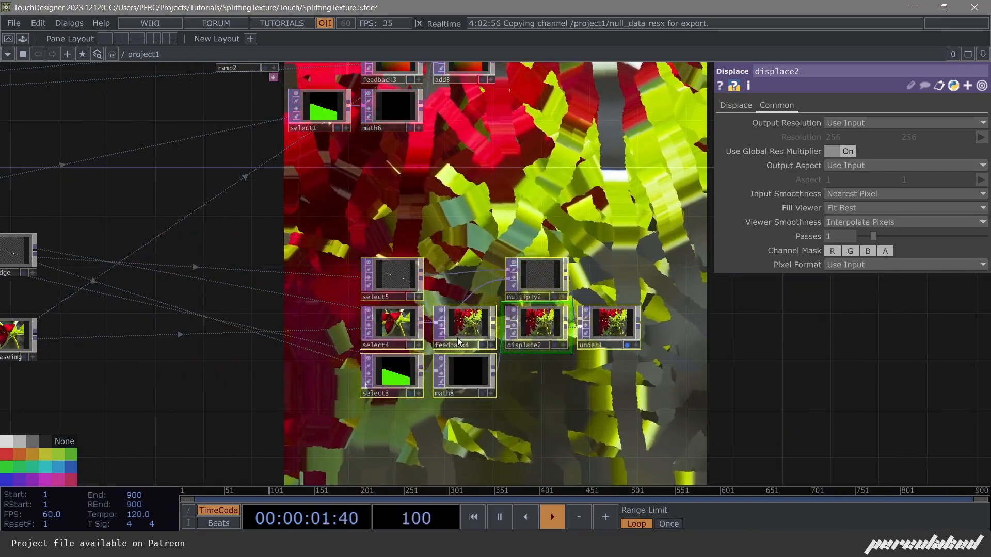
pyautogui.moveTo(667, 377); pyautogui.dragTo(352, 275)
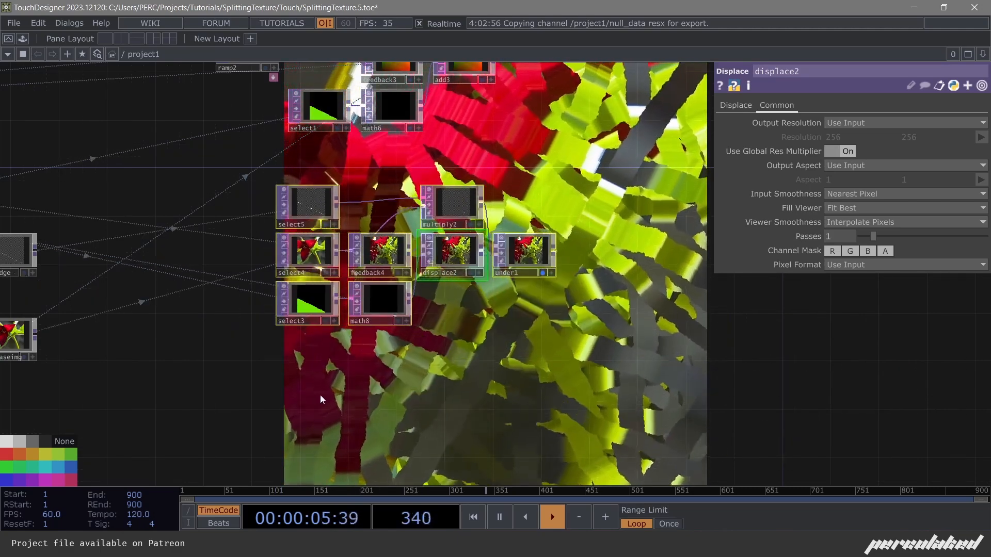
# Turn off the background display of the under1 node and pause the timeline.
pyautogui.moveTo(320, 400); pyautogui.dragTo(382, 403)
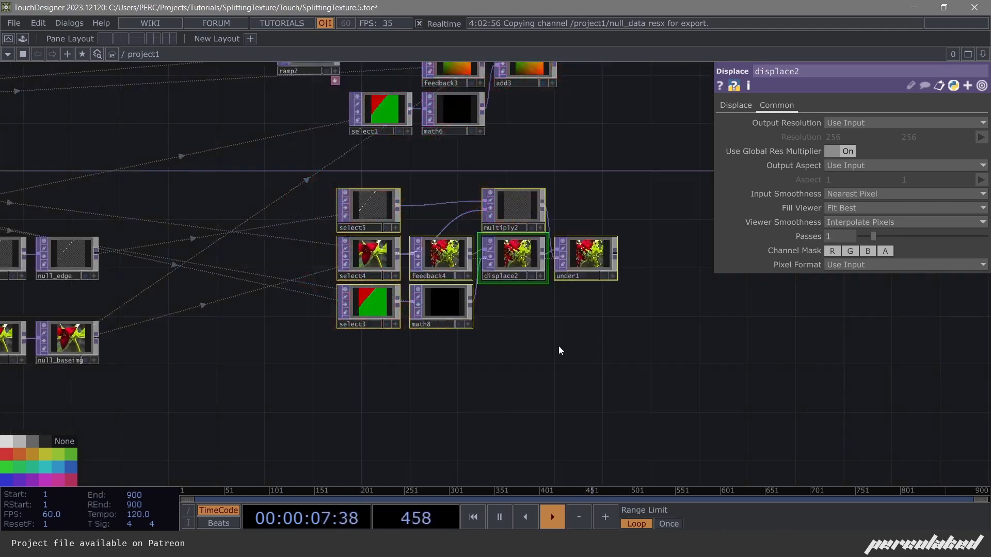
pyautogui.moveTo(524, 380); pyautogui.dragTo(565, 230)
pyautogui.moveTo(426, 313); pyautogui.dragTo(410, 328)
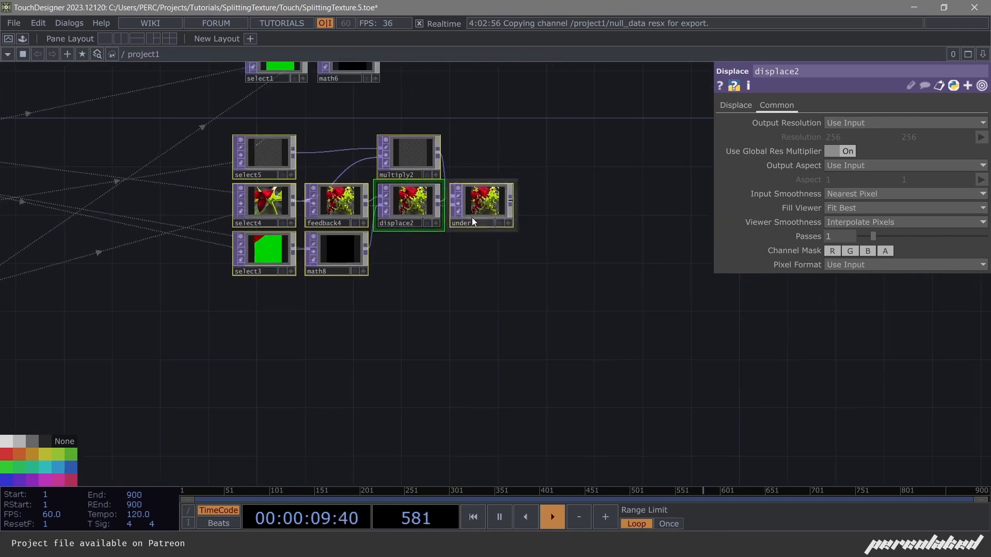
pyautogui.scroll(8, 472, 222)
pyautogui.scroll(-9, 360, 305)
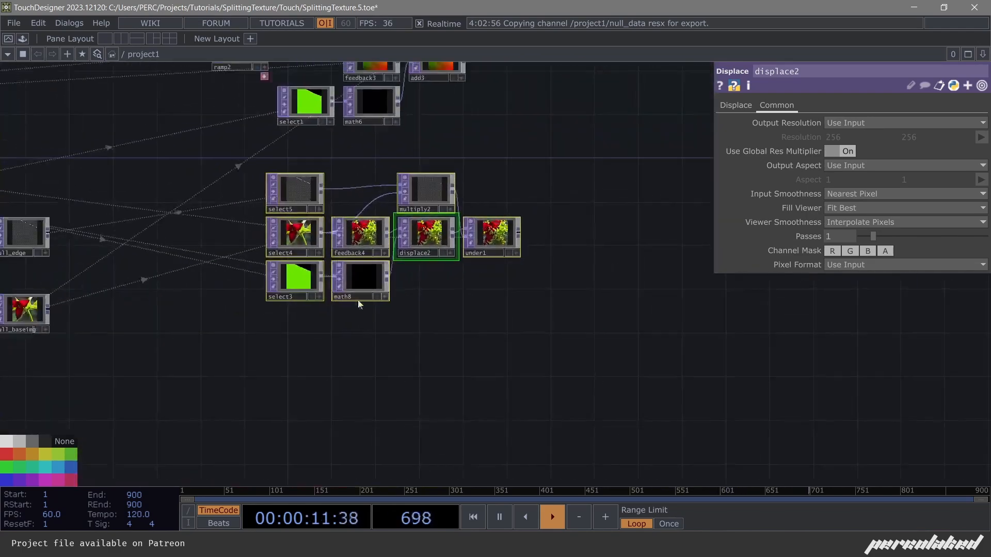
pyautogui.moveTo(177, 358); pyautogui.dragTo(284, 343)
pyautogui.scroll(7, 136, 280)
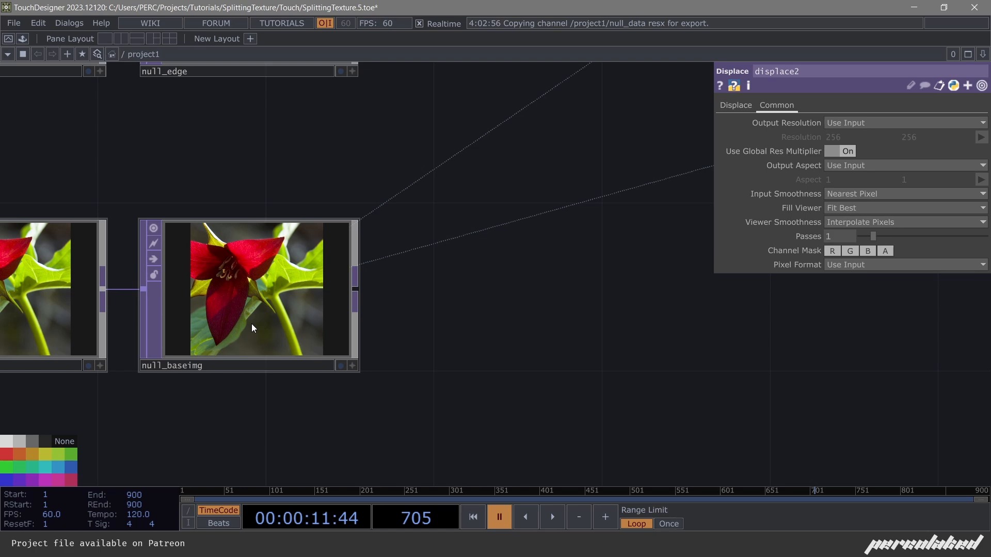
pyautogui.scroll(-4, 268, 323)
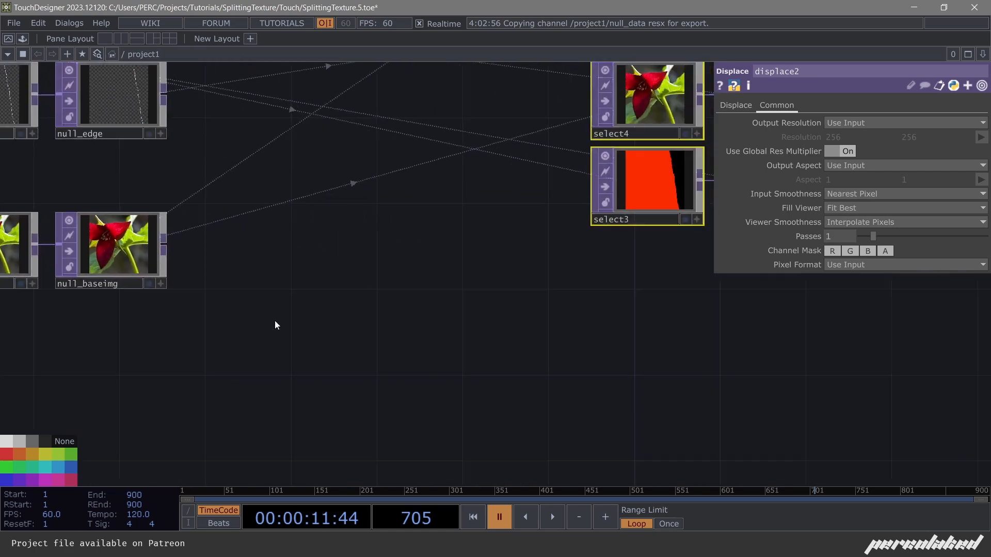
# Duplicate the select3, select4 and select5 nodes and place the copies in the empty area below the existing feedback network.
pyautogui.scroll(-4, 274, 321)
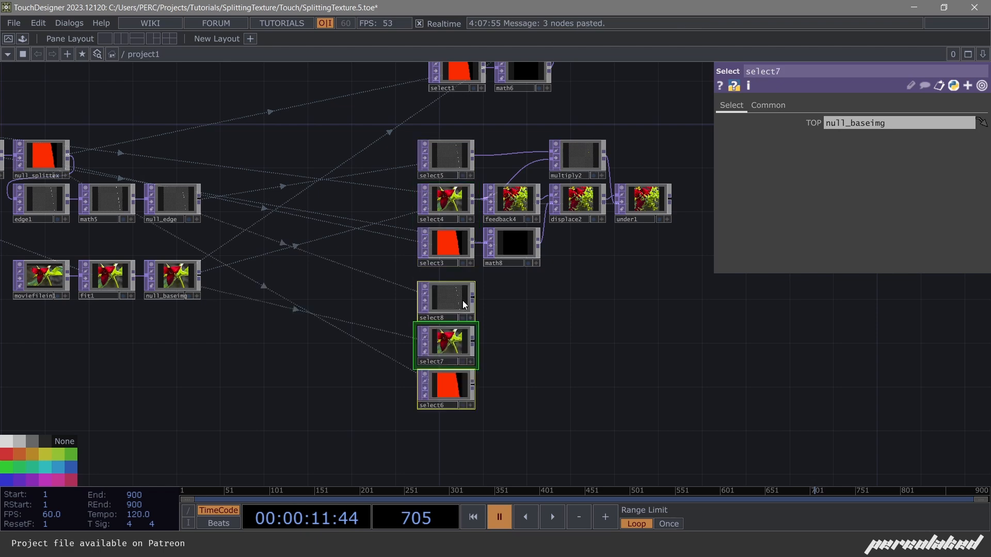
pyautogui.moveTo(462, 302); pyautogui.dragTo(458, 380)
pyautogui.moveTo(481, 396); pyautogui.dragTo(477, 266)
pyautogui.moveTo(456, 284); pyautogui.dragTo(454, 295)
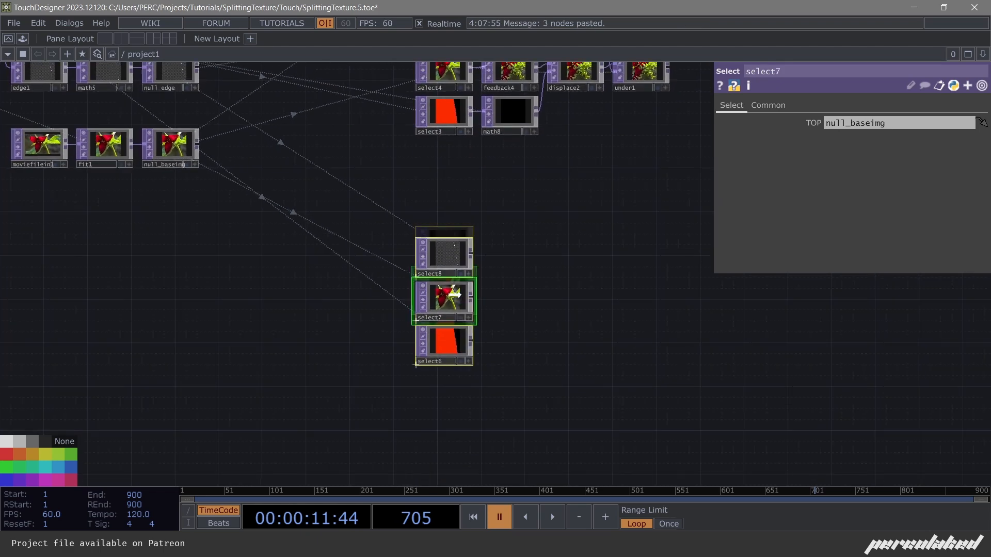
# Connect a new Feedback TOP to the output of the copied base image node, select7.
pyautogui.click(493, 324)
pyautogui.scroll(4, 493, 324)
pyautogui.press('Tab')
pyautogui.click(138, 310)
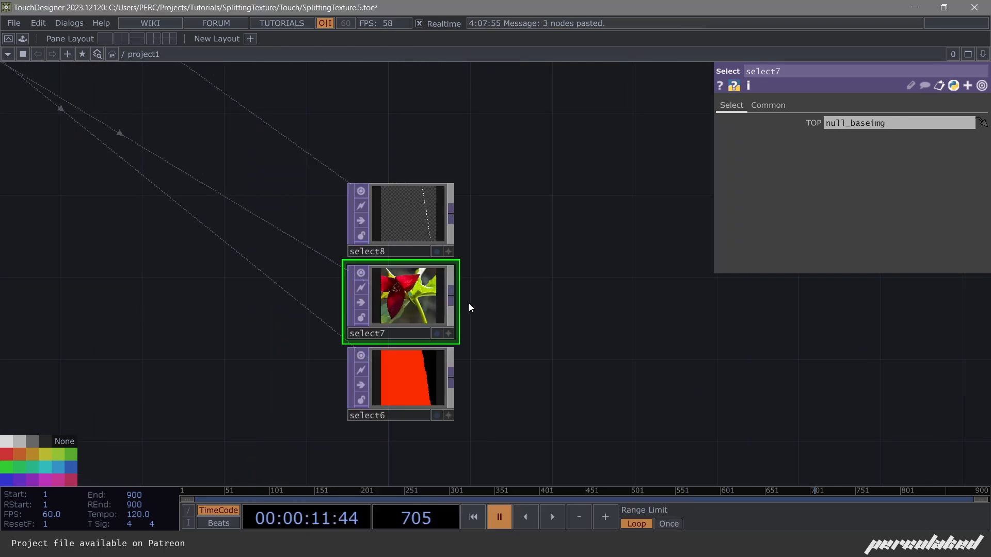
pyautogui.moveTo(486, 300); pyautogui.dragTo(493, 296)
pyautogui.write('f')
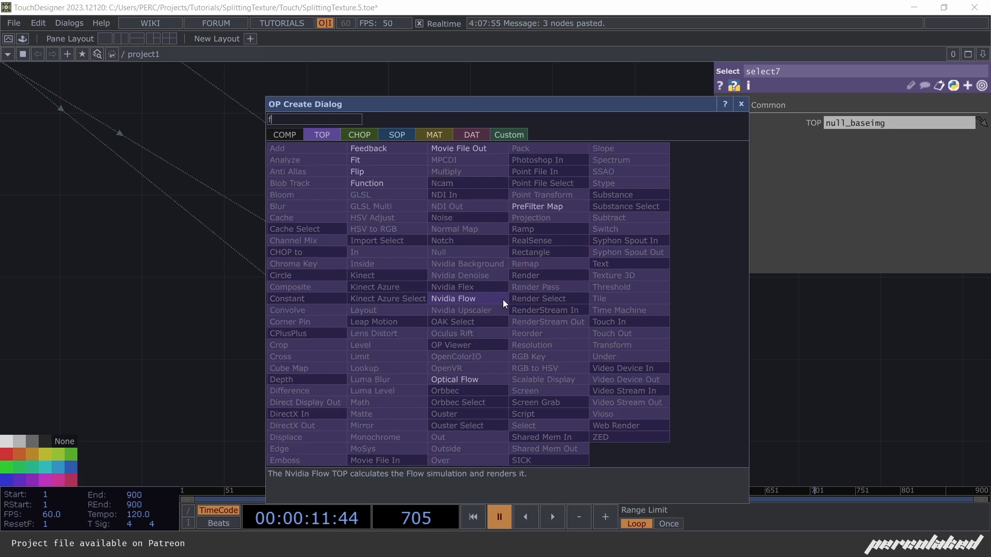
pyautogui.write('eed')
pyautogui.click(400, 145)
pyautogui.click(459, 256)
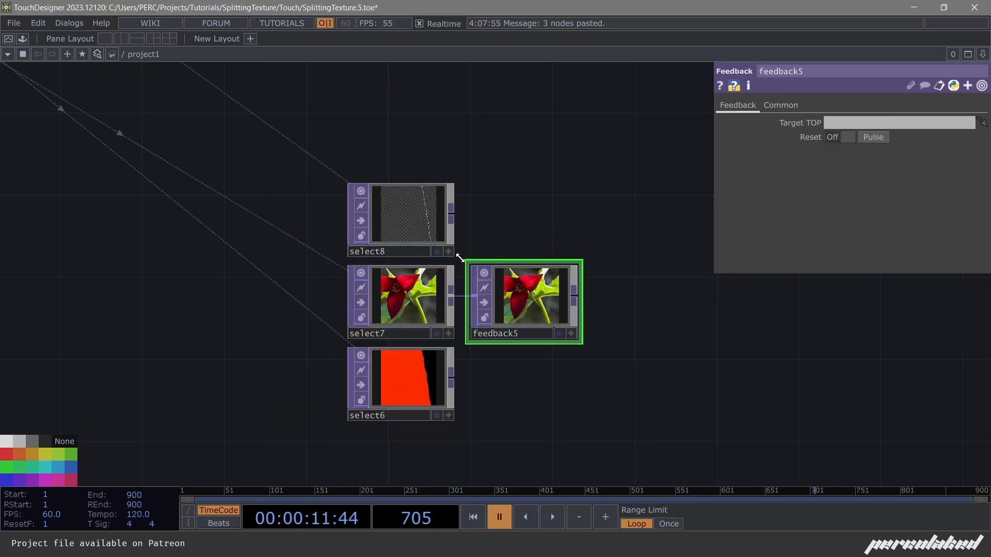
# Export the reset channel of null_data to the Reset parameter of feedback5.
pyautogui.scroll(-3, 444, 256)
pyautogui.moveTo(283, 229); pyautogui.dragTo(495, 357)
pyautogui.scroll(-4, 496, 358)
pyautogui.moveTo(97, 101); pyautogui.dragTo(389, 200)
pyautogui.scroll(5, 389, 200)
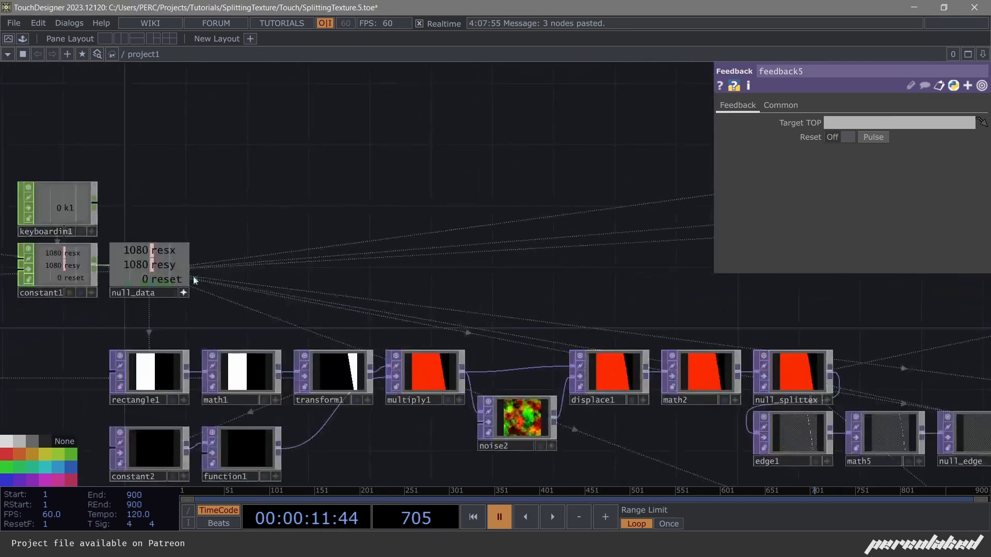
pyautogui.moveTo(602, 295); pyautogui.dragTo(258, 159)
pyautogui.scroll(-5, 479, 314)
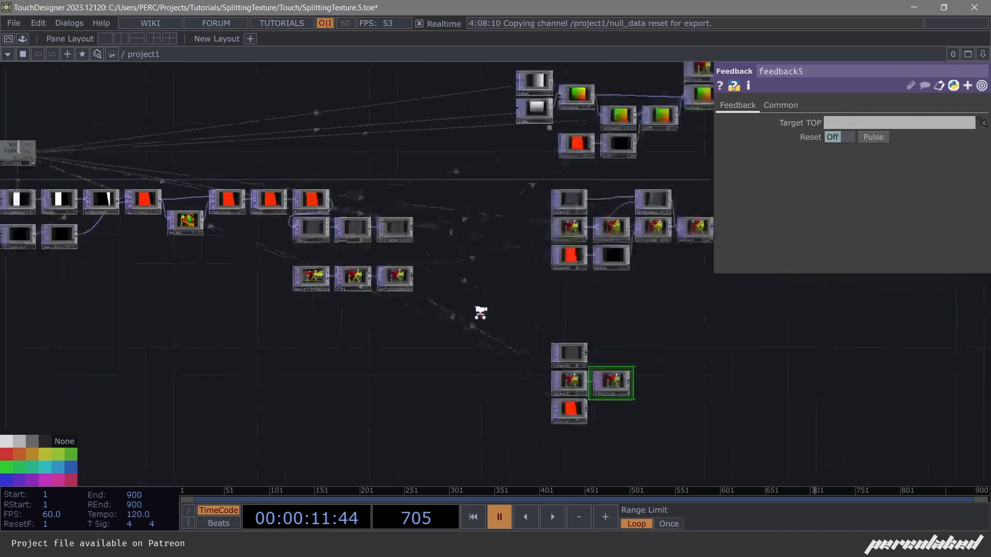
pyautogui.scroll(5, 564, 343)
pyautogui.scroll(-5, 528, 305)
pyautogui.scroll(5, 529, 305)
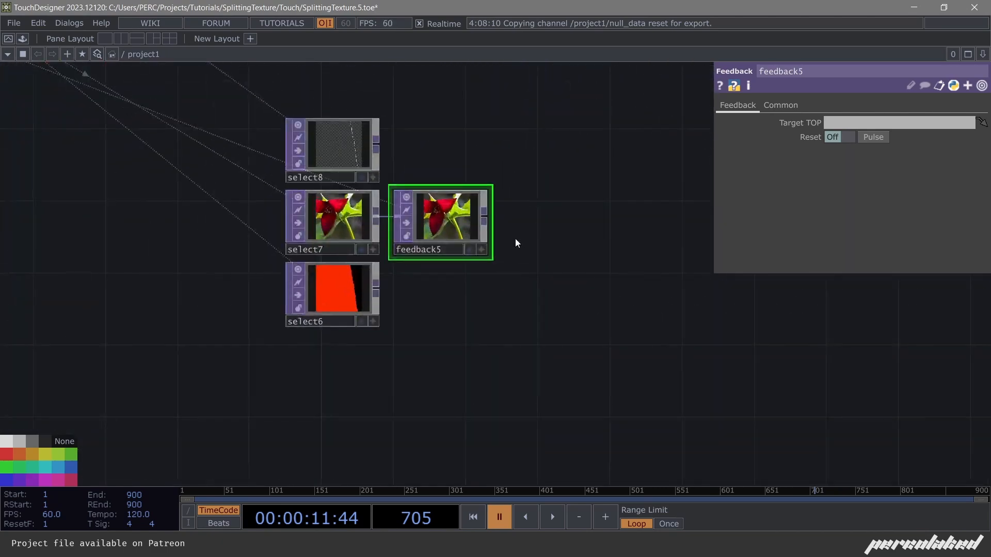
# Examine how the multiply2, displace2 and under1 nodes are wired in the existing feedback network.
pyautogui.scroll(3, 507, 243)
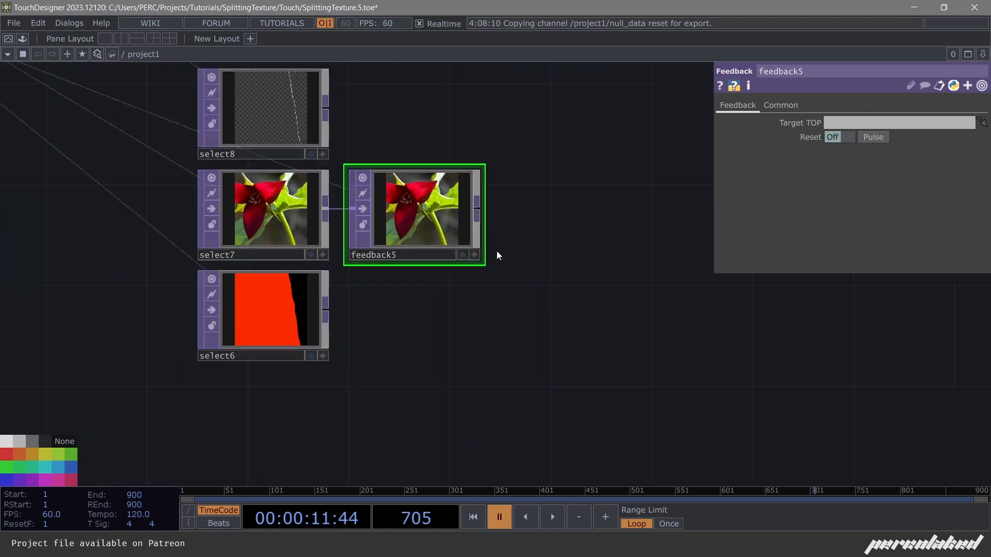
pyautogui.moveTo(462, 243); pyautogui.dragTo(497, 398)
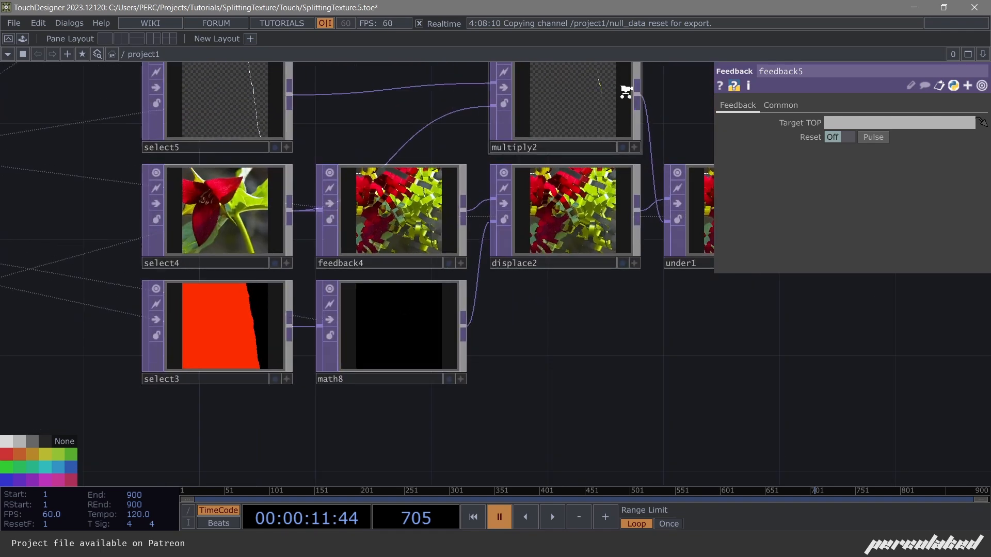
pyautogui.scroll(3, 536, 111)
pyautogui.scroll(-6, 440, 162)
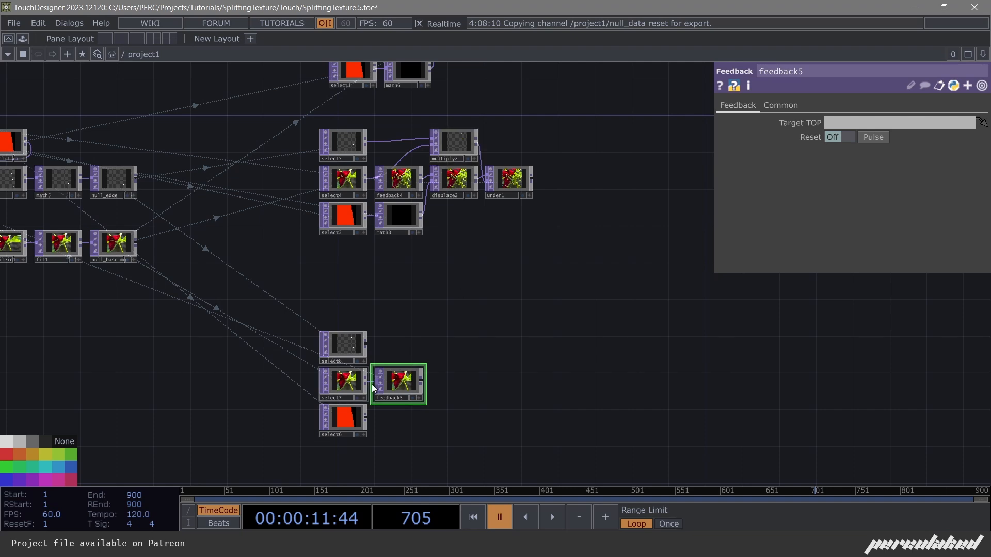
pyautogui.scroll(5, 374, 388)
pyautogui.moveTo(234, 378); pyautogui.dragTo(235, 377)
pyautogui.moveTo(241, 340); pyautogui.dragTo(293, 218)
pyautogui.moveTo(360, 318); pyautogui.dragTo(364, 400)
pyautogui.hotkey('ctrl', 'z')
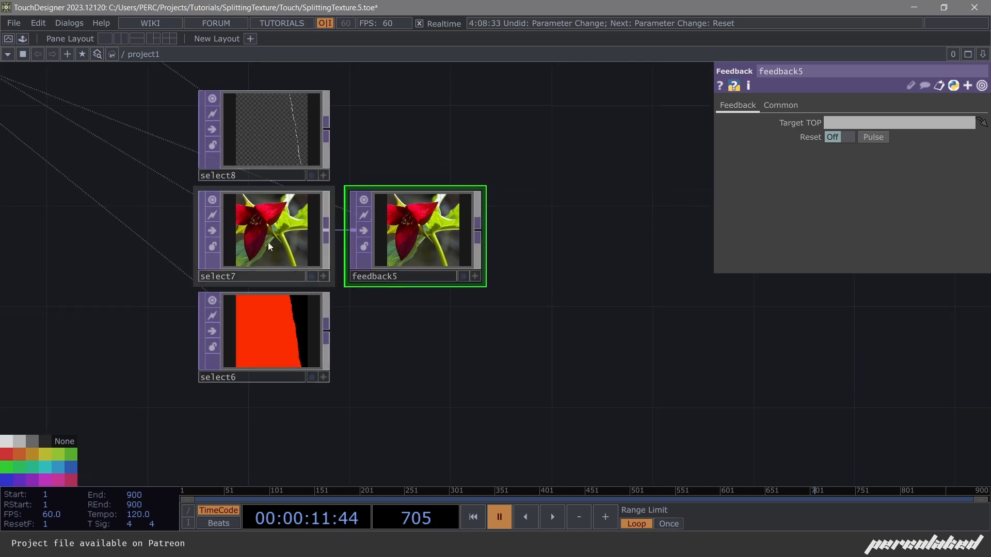
# Move select8 beneath select6 and connect a new Math TOP to its output.
pyautogui.moveTo(227, 176); pyautogui.dragTo(253, 303)
pyautogui.moveTo(586, 365); pyautogui.dragTo(578, 230)
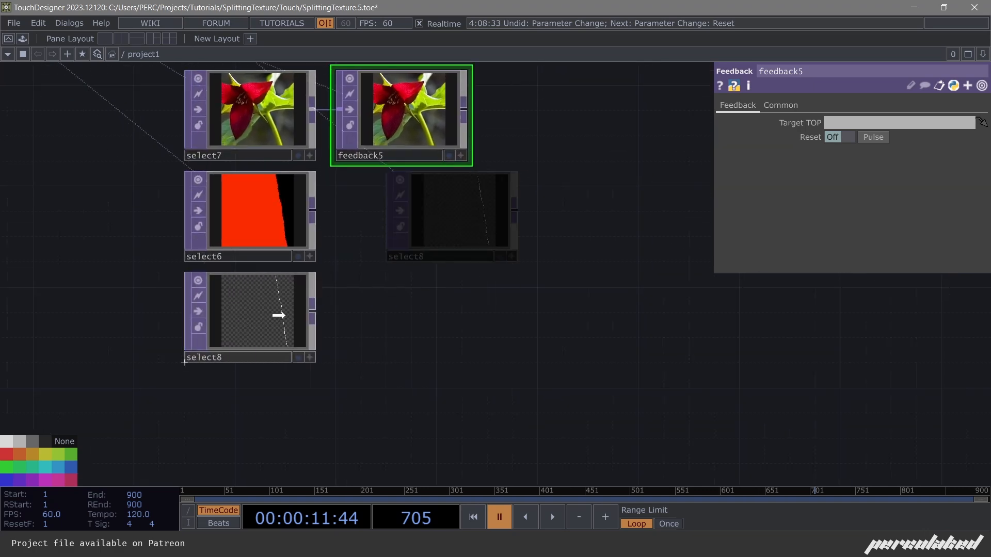
pyautogui.press('Tab')
pyautogui.write('math')
pyautogui.press('Return')
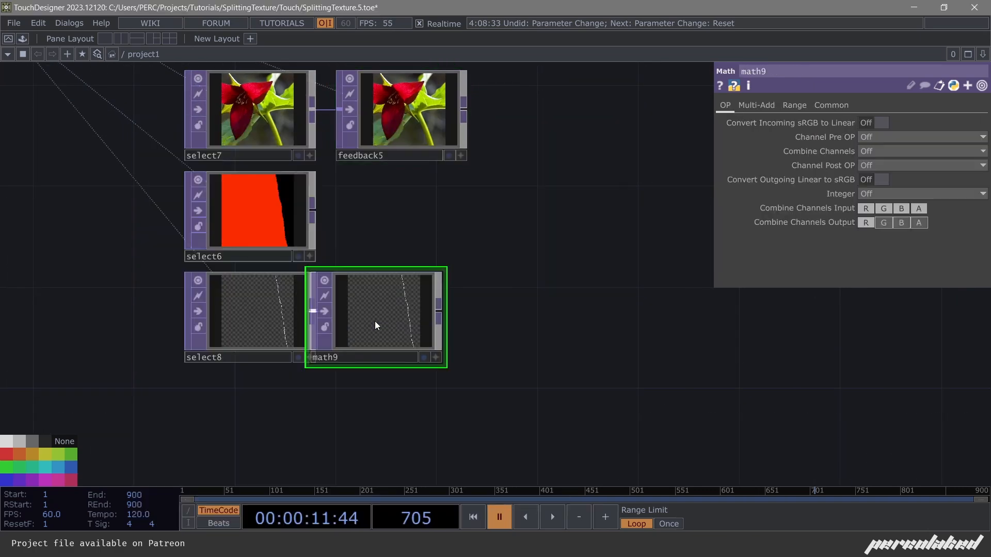
pyautogui.moveTo(375, 322); pyautogui.dragTo(391, 328)
# Invert the edge mask in math9 by setting its To Range to 1 and 0.
pyautogui.click(799, 124)
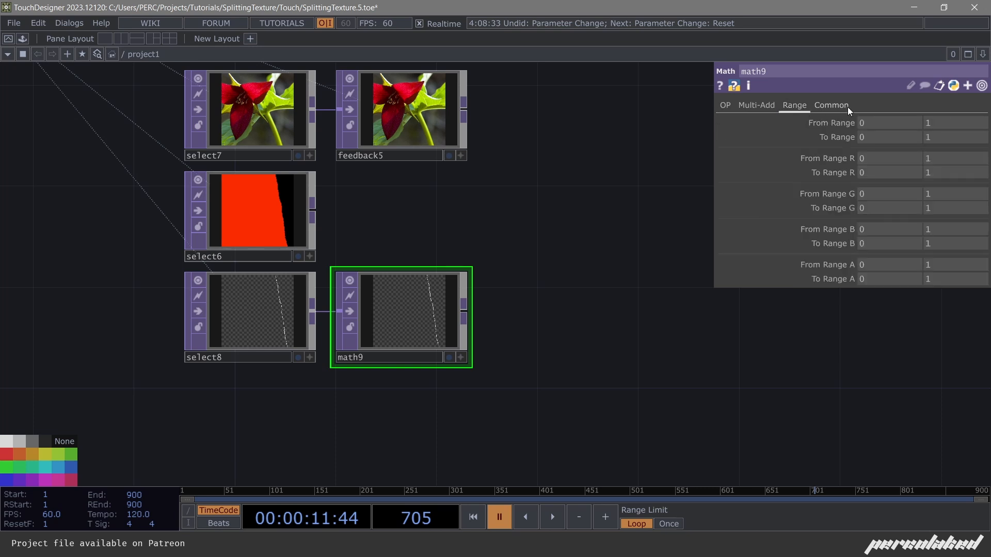
pyautogui.moveTo(886, 135); pyautogui.dragTo(886, 133, button='middle')
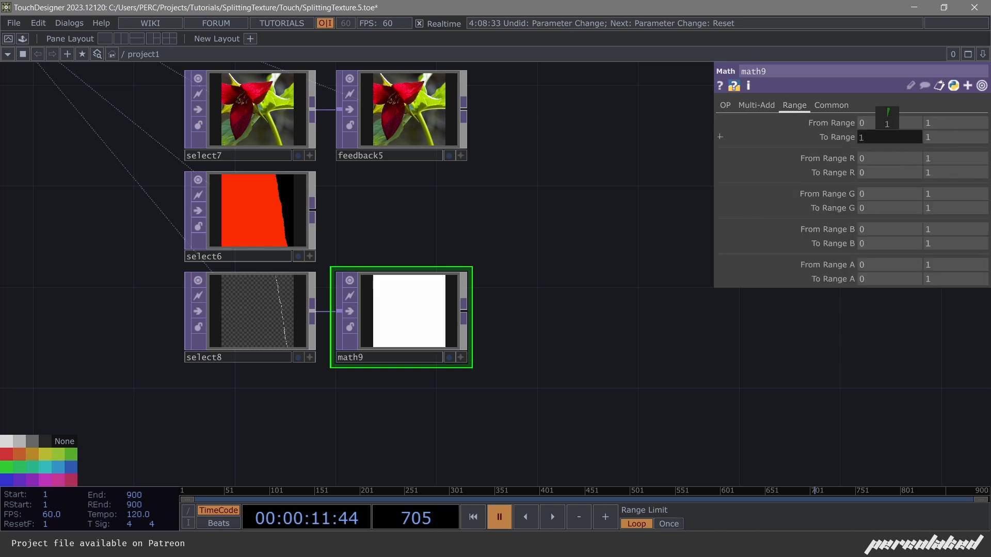
pyautogui.scroll(12, 384, 277)
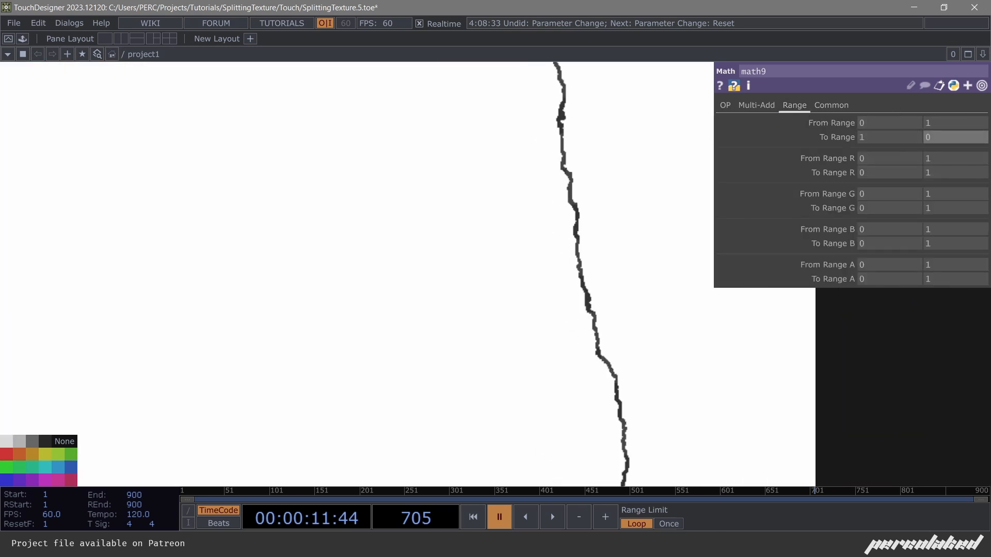
pyautogui.scroll(-12, 362, 247)
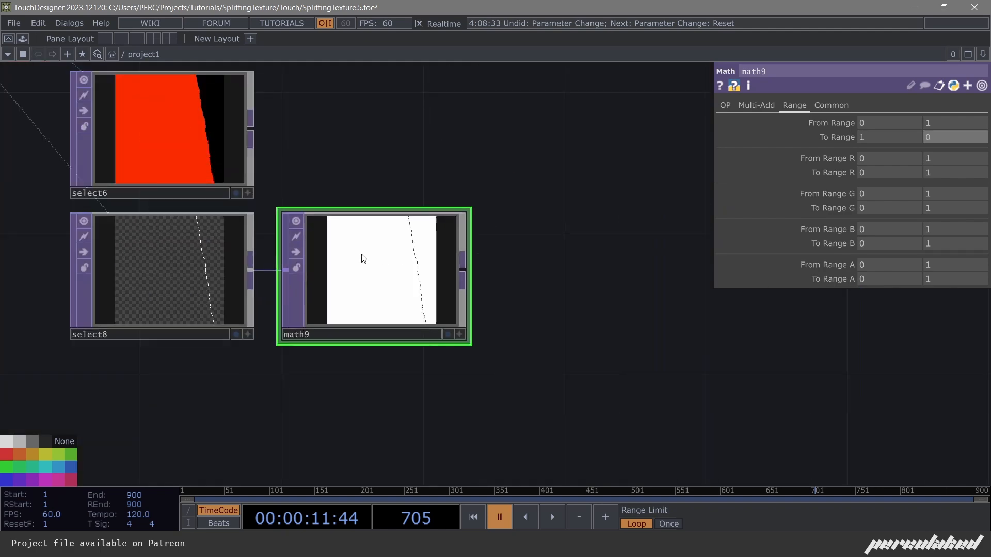
# Move select6 aside, align select7 and feedback5 above select8, and combine feedback5 with math9 in a new Multiply TOP.
pyautogui.moveTo(395, 159); pyautogui.dragTo(395, 191)
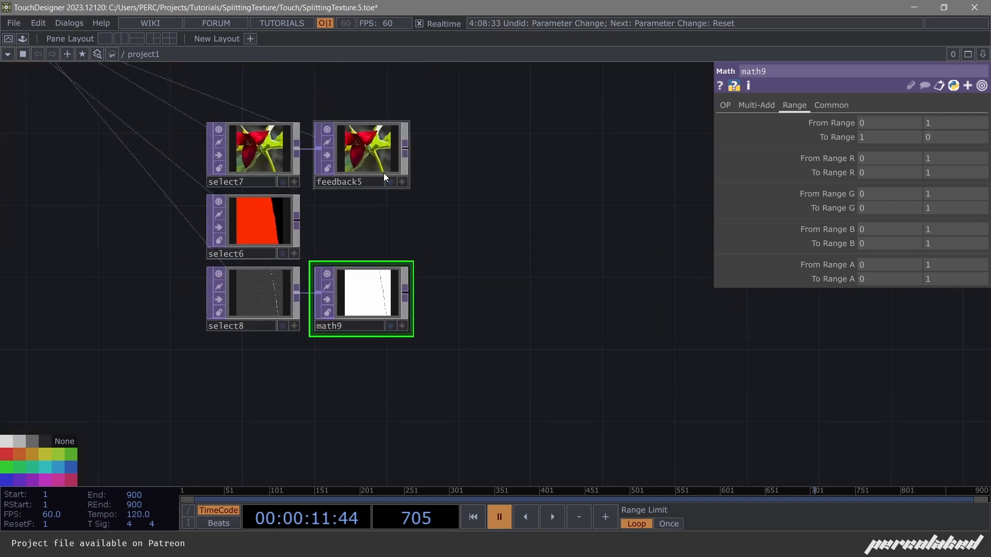
pyautogui.moveTo(344, 166); pyautogui.dragTo(371, 222)
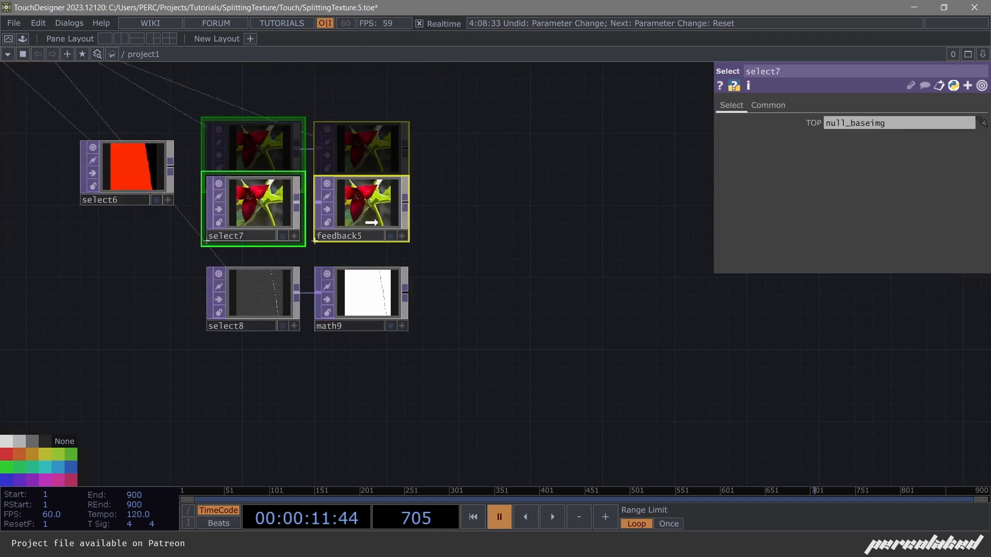
pyautogui.rightClick(412, 205)
pyautogui.write('mu')
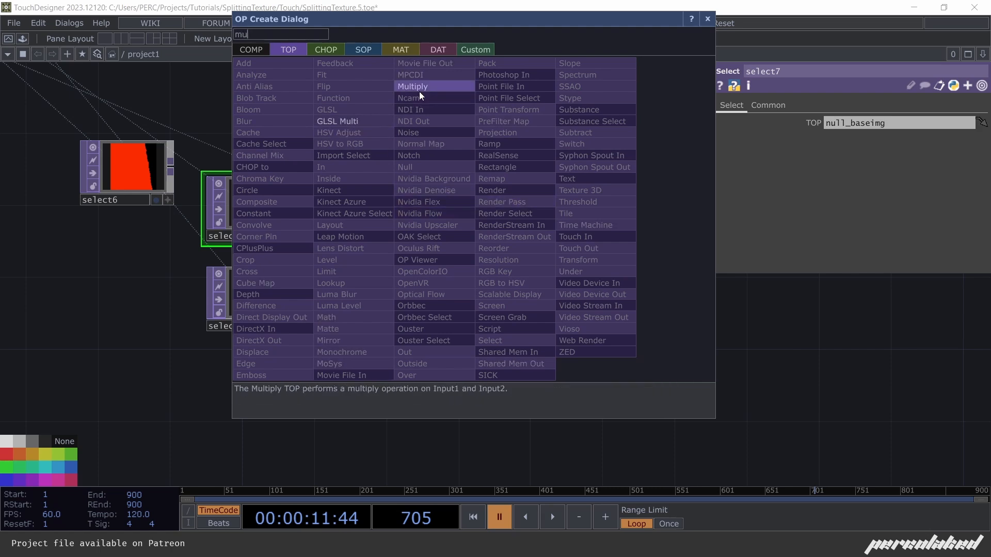
pyautogui.click(418, 88)
pyautogui.click(472, 191)
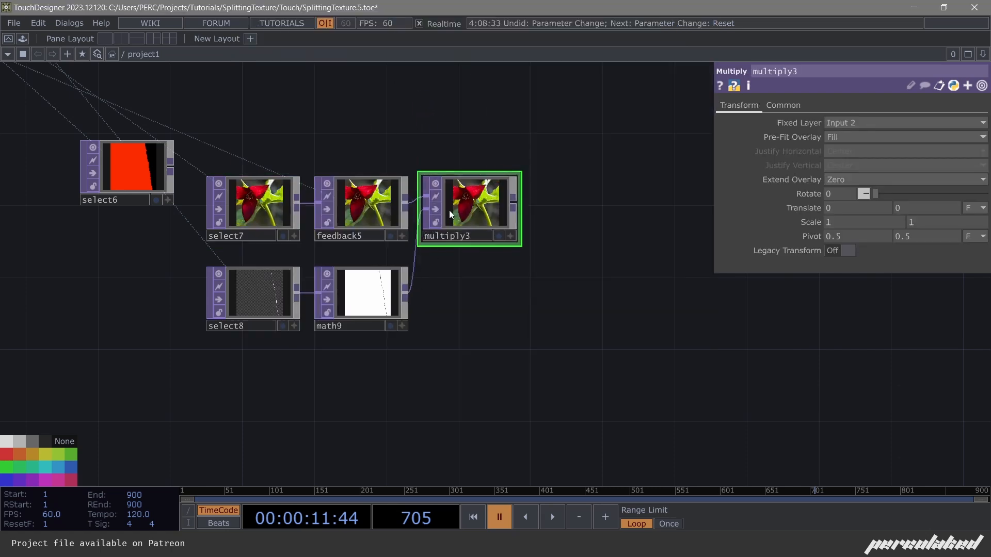
pyautogui.scroll(10, 449, 209)
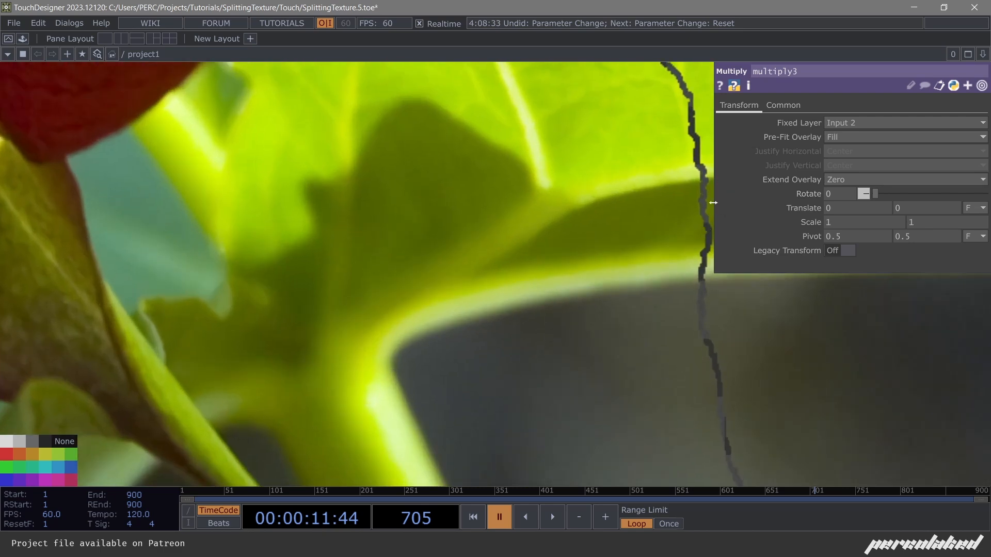
pyautogui.scroll(-8, 659, 236)
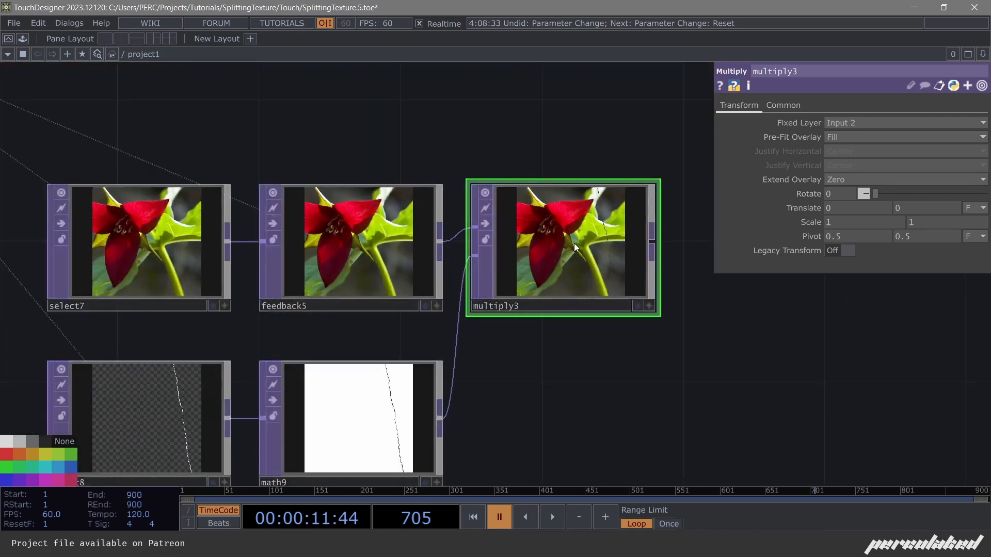
# Display under1's output as the network background and start timeline playback.
pyautogui.scroll(-3, 482, 264)
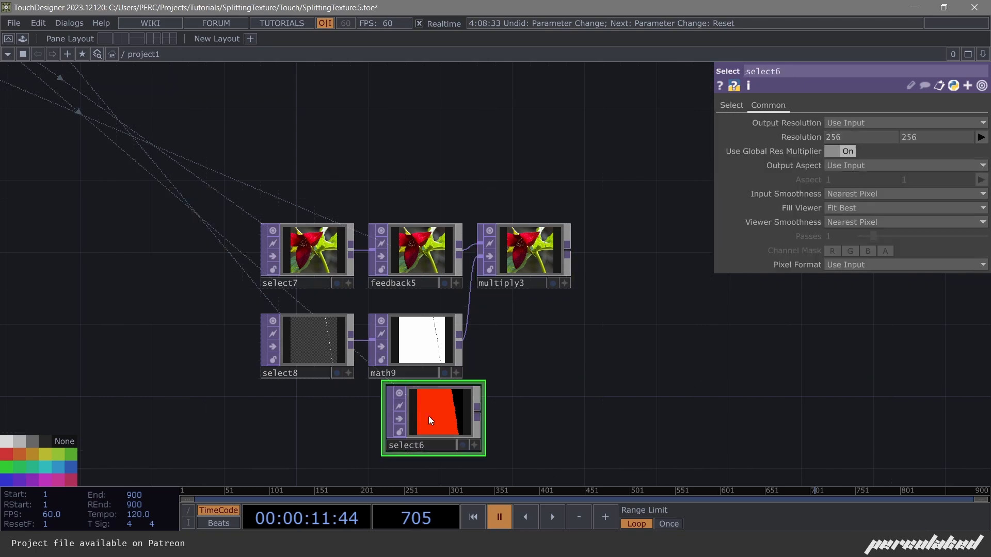
pyautogui.scroll(-4, 414, 413)
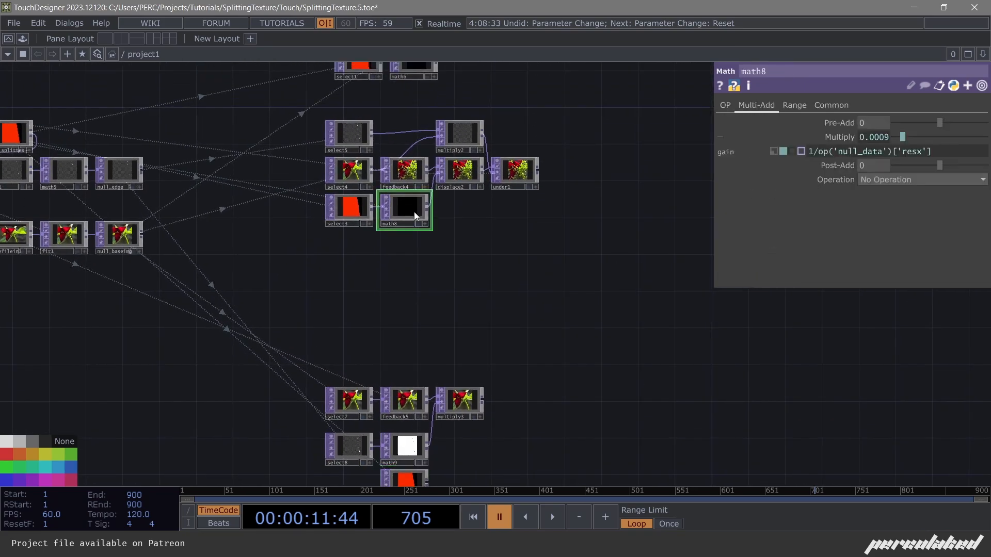
pyautogui.scroll(5, 443, 221)
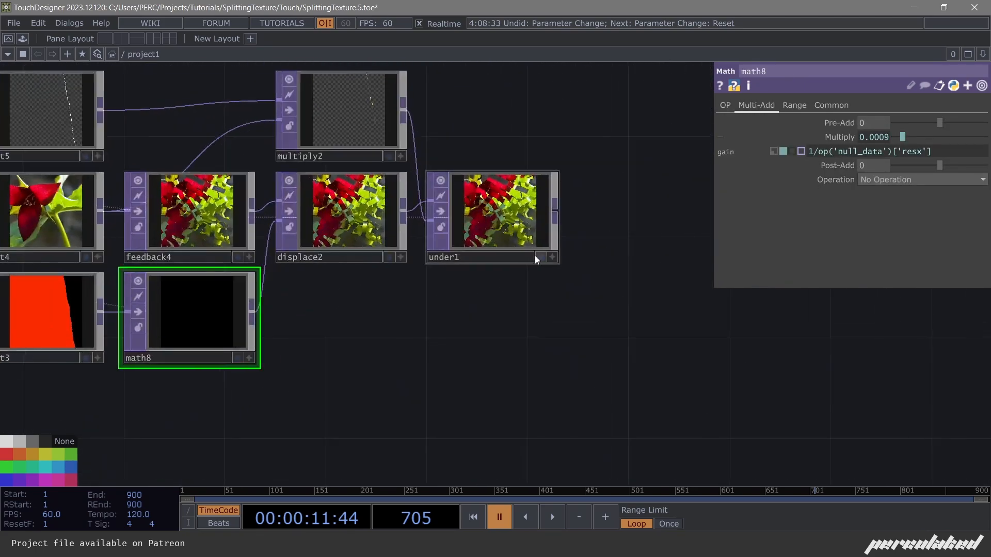
pyautogui.click(539, 256)
pyautogui.moveTo(436, 385); pyautogui.dragTo(436, 310)
pyautogui.press('space')
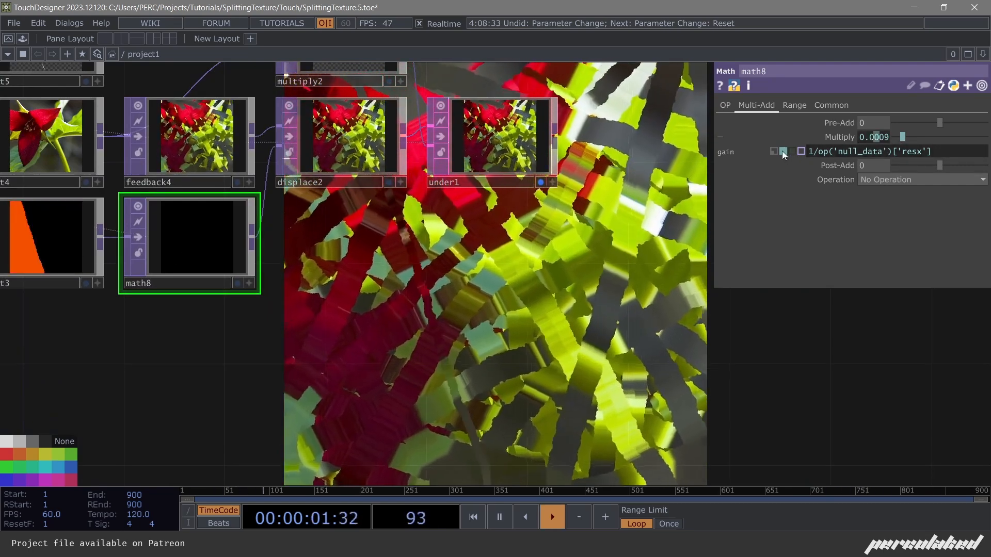
# Switch math8's Multiply from its expression to a constant, trying 0.01 and settling on 0.003.
pyautogui.click(774, 151)
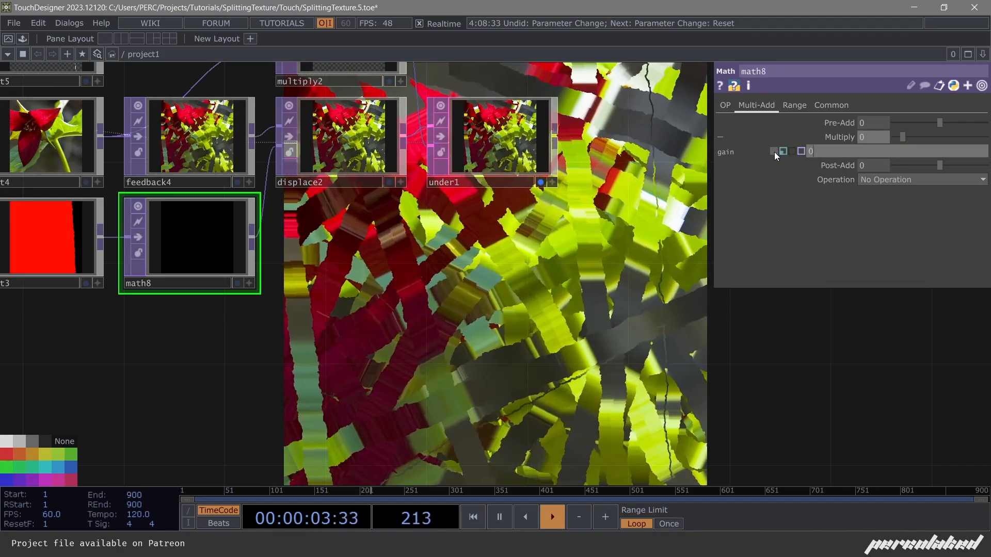
pyautogui.click(836, 151)
pyautogui.write('0.01')
pyautogui.press('Return')
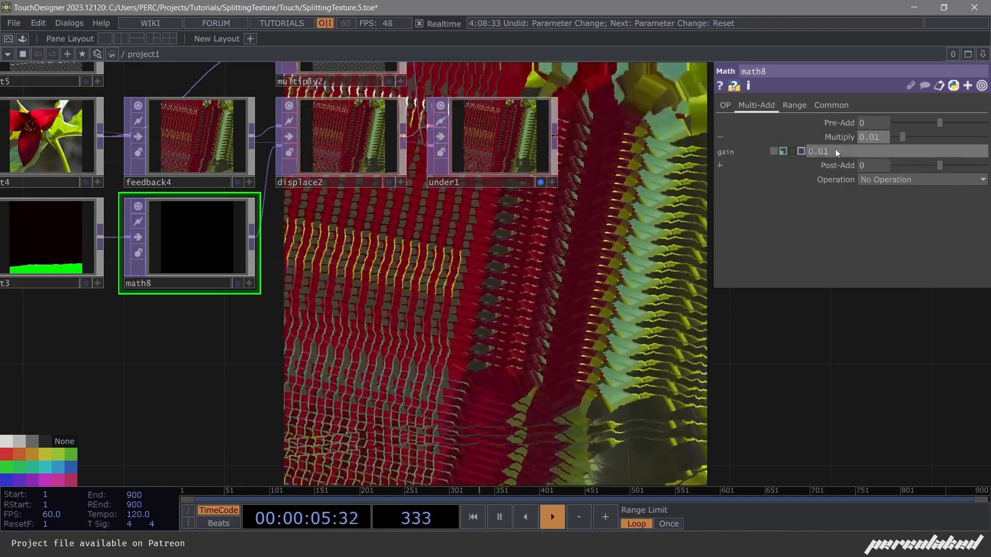
pyautogui.moveTo(869, 151); pyautogui.dragTo(847, 179, button='middle')
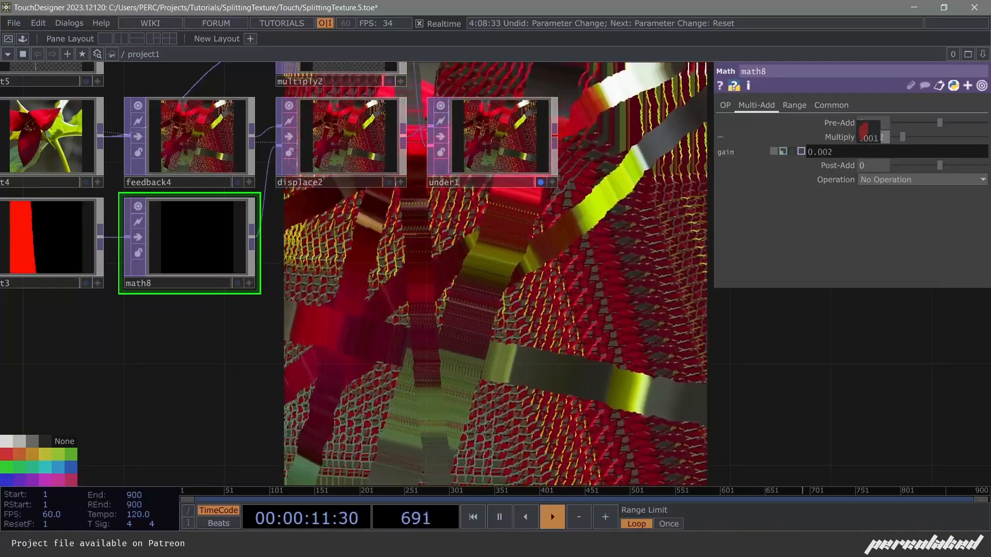
pyautogui.moveTo(848, 179); pyautogui.dragTo(852, 179)
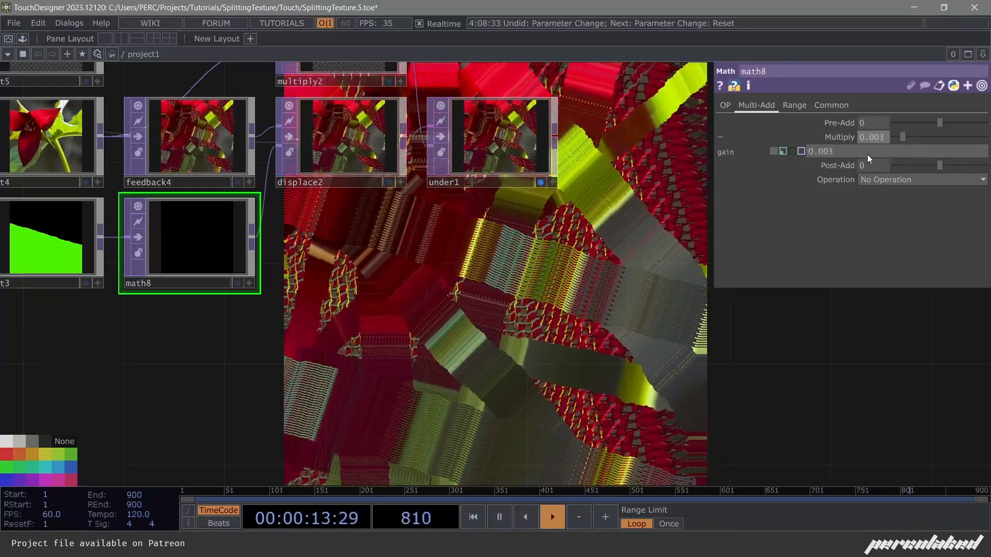
# Examine how the texture in under1 evolves with the adjusted displacement amount.
pyautogui.moveTo(555, 308); pyautogui.dragTo(500, 250)
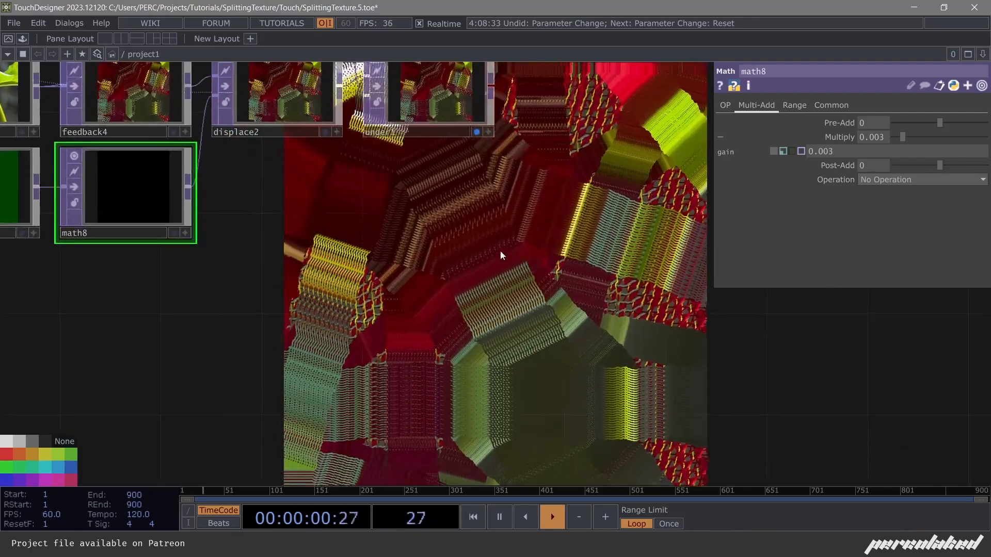
pyautogui.moveTo(519, 297); pyautogui.dragTo(536, 335)
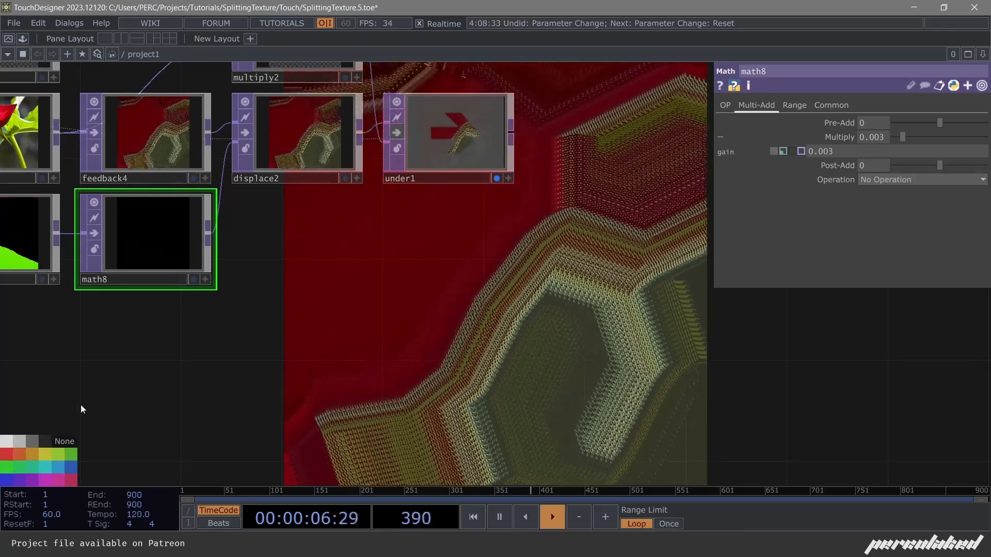
pyautogui.moveTo(158, 291); pyautogui.dragTo(133, 351)
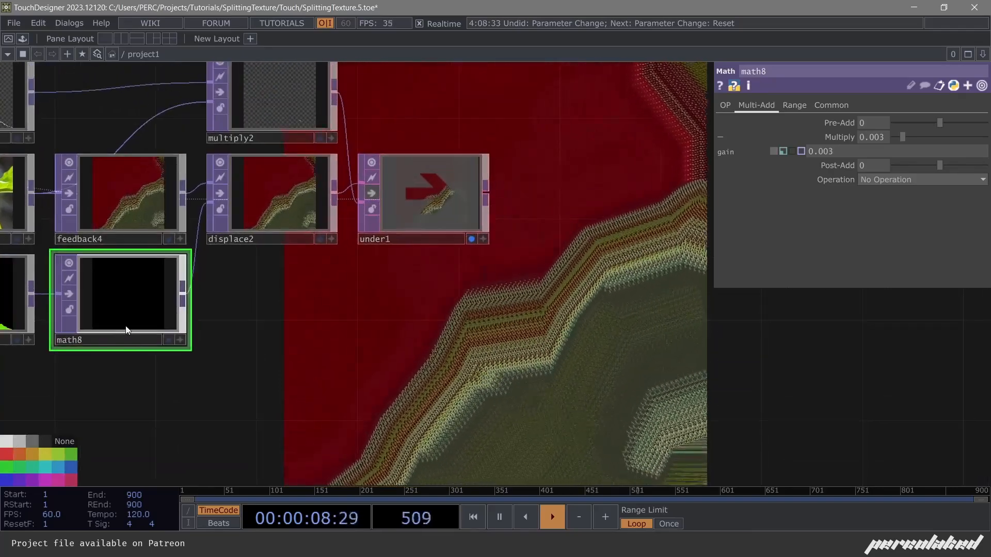
pyautogui.click(380, 206)
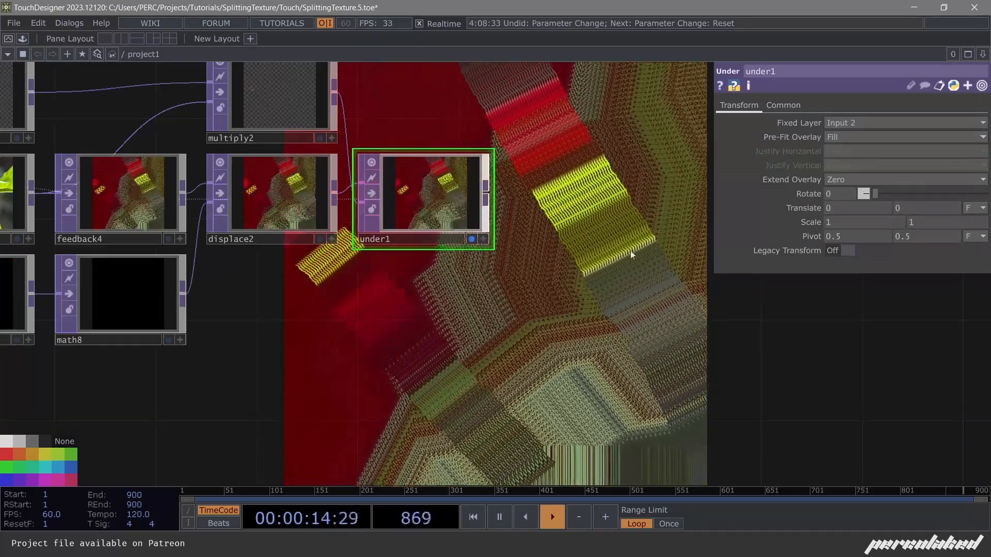
pyautogui.moveTo(501, 300); pyautogui.dragTo(572, 228)
pyautogui.moveTo(412, 311); pyautogui.dragTo(426, 307)
pyautogui.moveTo(385, 366); pyautogui.dragTo(388, 329)
pyautogui.moveTo(337, 282); pyautogui.dragTo(342, 159)
# Duplicate math8 with its 1/op('null_data')['resx'] Multiply expression, keeping the original math8 at the constant 0.003.
pyautogui.scroll(-4, 342, 159)
pyautogui.moveTo(361, 223); pyautogui.dragTo(383, 102)
pyautogui.moveTo(369, 136); pyautogui.dragTo(369, 273)
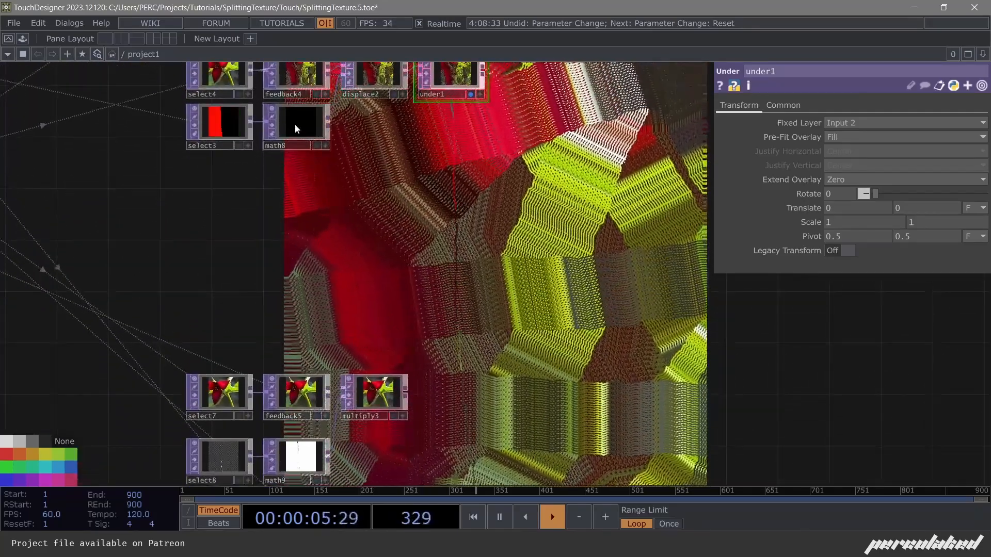
pyautogui.click(295, 124)
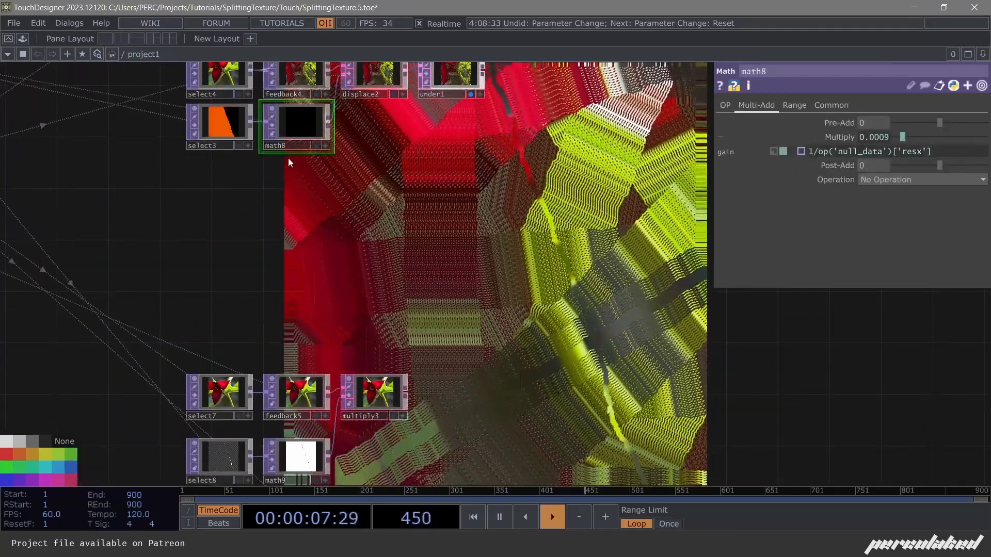
pyautogui.hotkey('ctrl', 'c')
pyautogui.hotkey('ctrl', 'v')
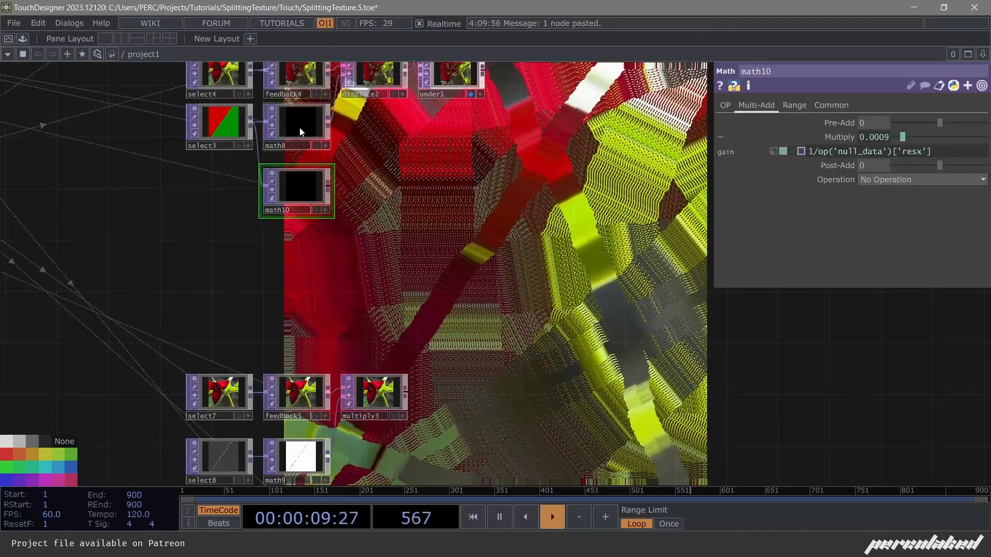
pyautogui.click(293, 126)
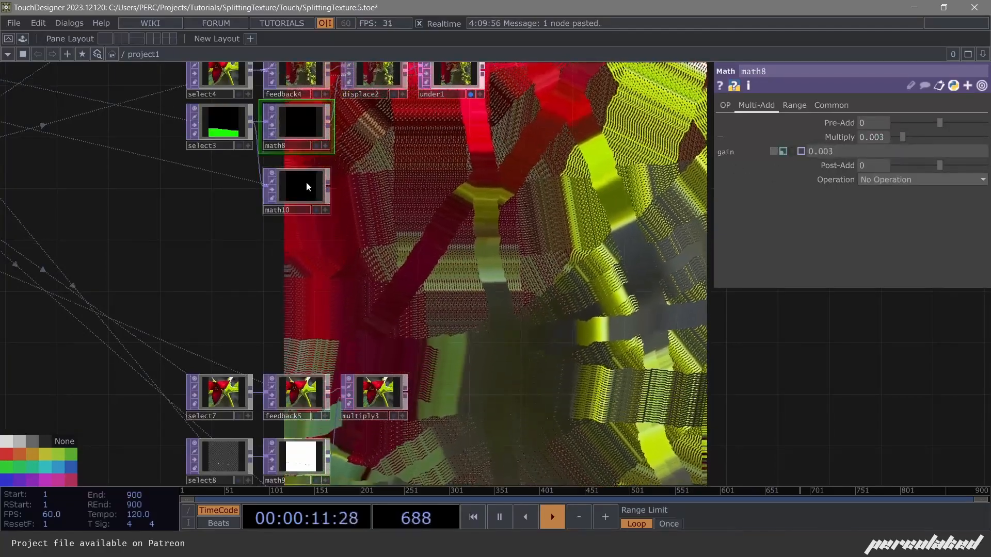
# Move the duplicated Math TOP down into the second feedback network, below multiply3 and beside math9.
pyautogui.moveTo(307, 183); pyautogui.dragTo(332, 300)
pyautogui.moveTo(397, 352); pyautogui.dragTo(406, 326)
pyautogui.click(339, 274)
pyautogui.moveTo(448, 287); pyautogui.dragTo(462, 176)
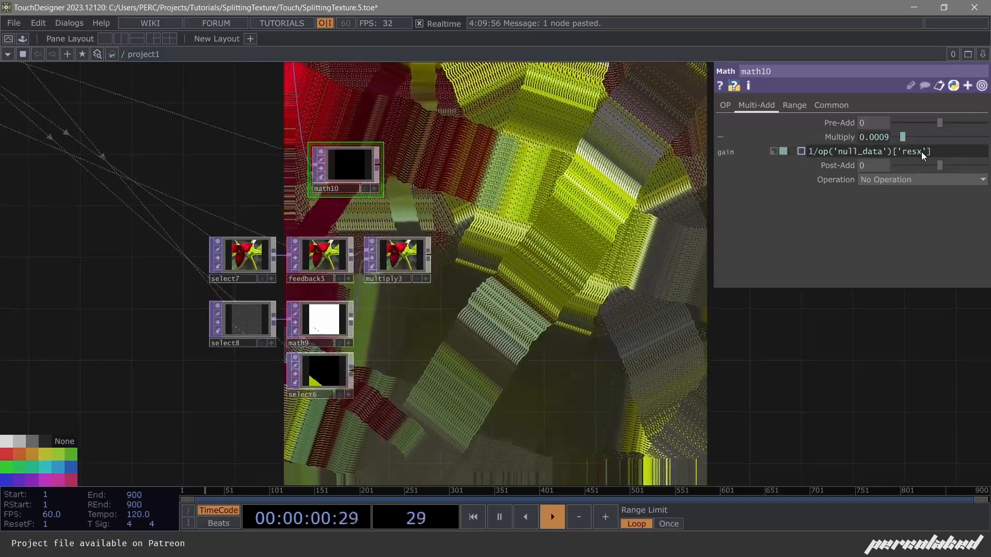
pyautogui.moveTo(346, 166); pyautogui.dragTo(411, 334)
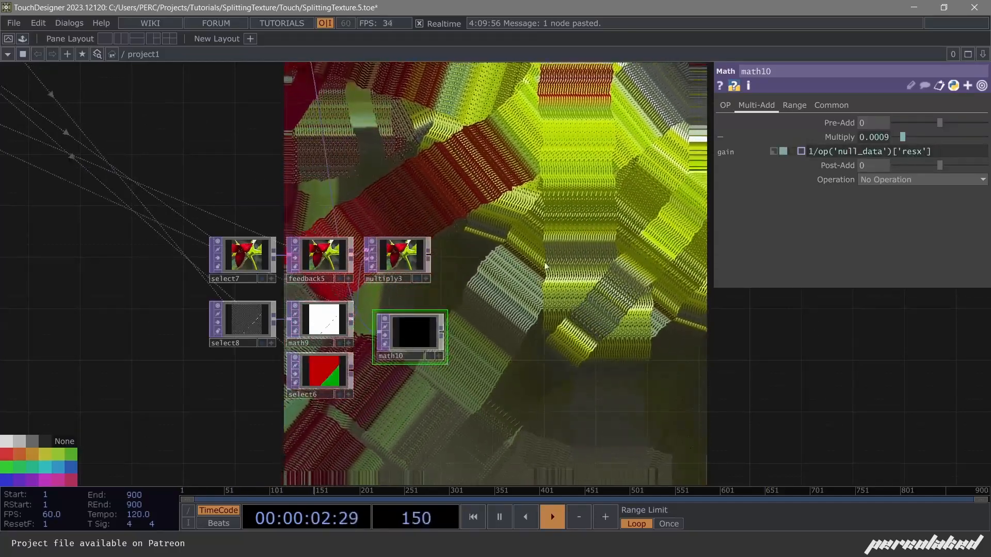
# Turn off the background display of under1.
pyautogui.moveTo(454, 134); pyautogui.dragTo(441, 291)
pyautogui.moveTo(413, 195); pyautogui.dragTo(405, 254)
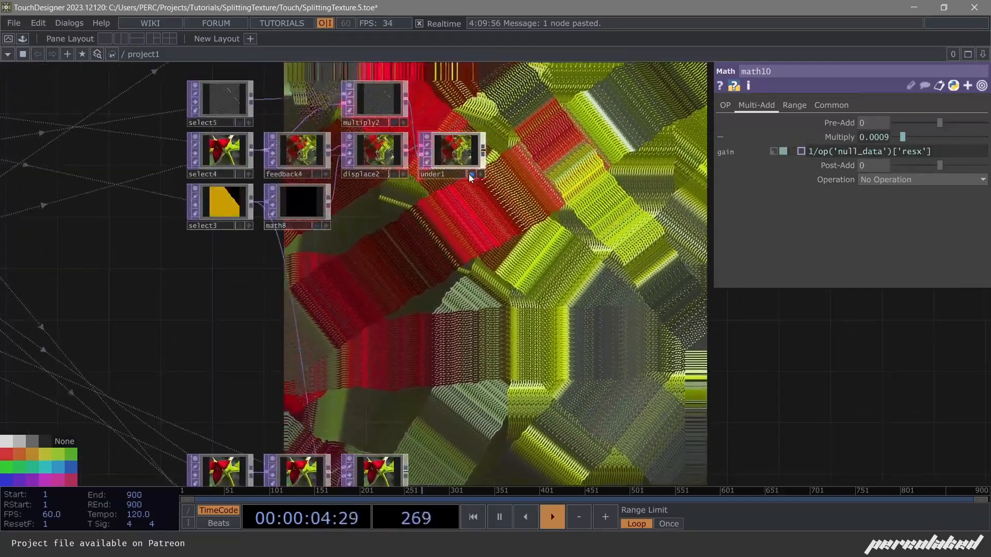
pyautogui.click(471, 175)
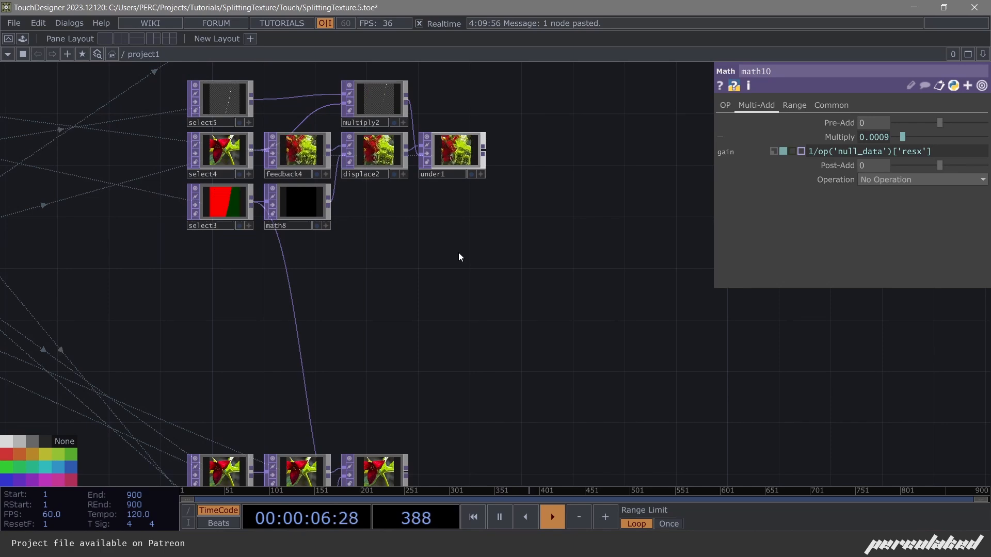
# Rewire math10's input to select6 and align math10 beside it.
pyautogui.moveTo(453, 184); pyautogui.dragTo(442, 136)
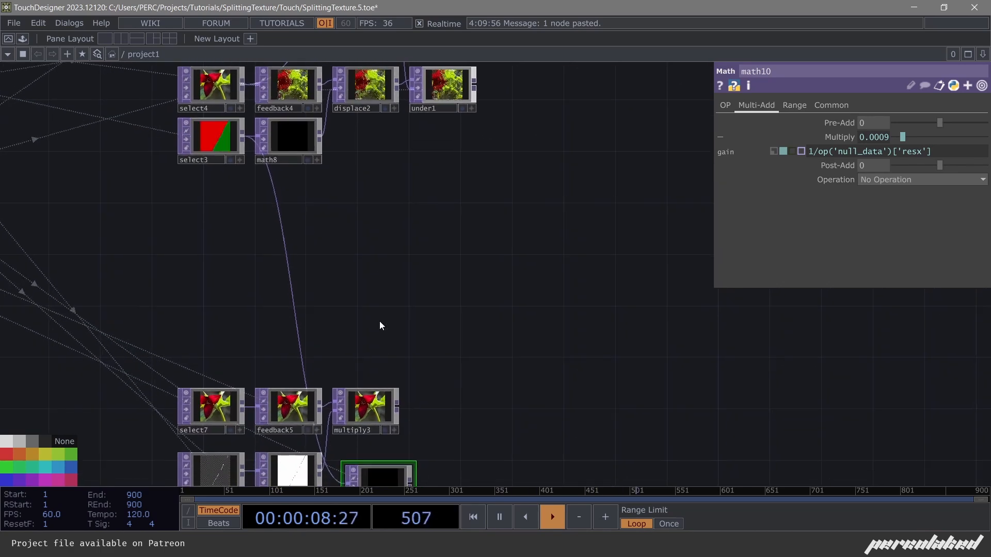
pyautogui.moveTo(465, 349); pyautogui.dragTo(454, 259)
pyautogui.moveTo(376, 407); pyautogui.dragTo(361, 435)
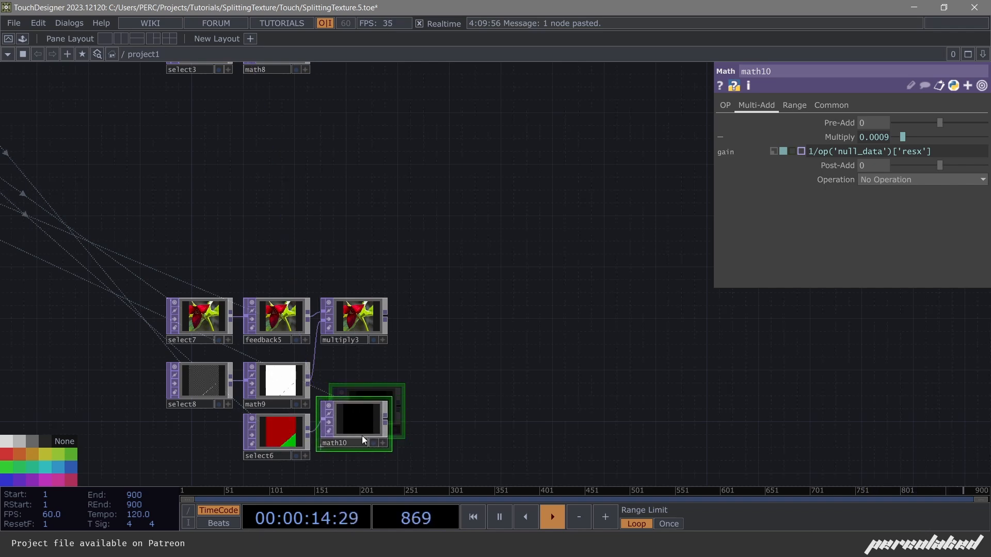
# Compare the under1 result of the first feedback network with multiply3 in the second network.
pyautogui.moveTo(428, 298); pyautogui.dragTo(420, 401)
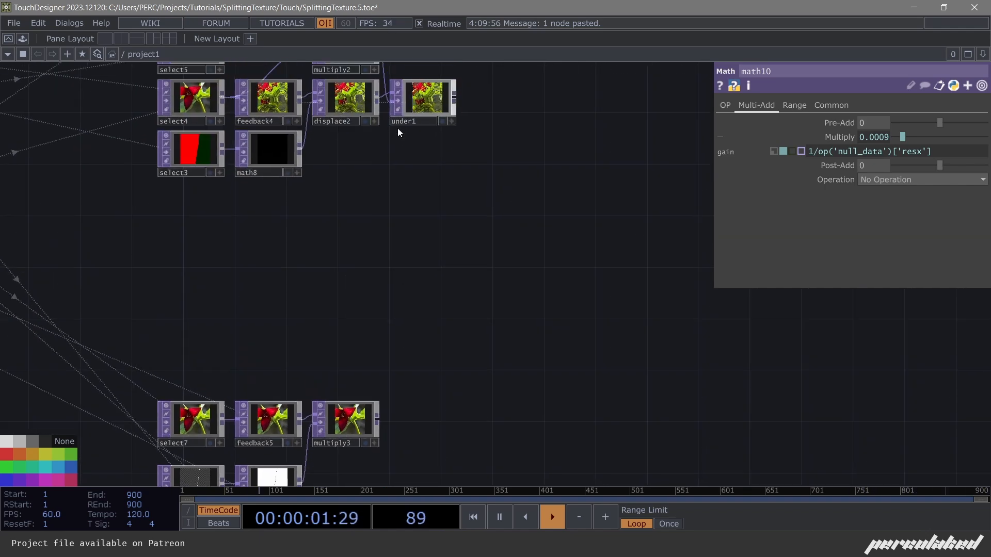
pyautogui.scroll(5, 441, 94)
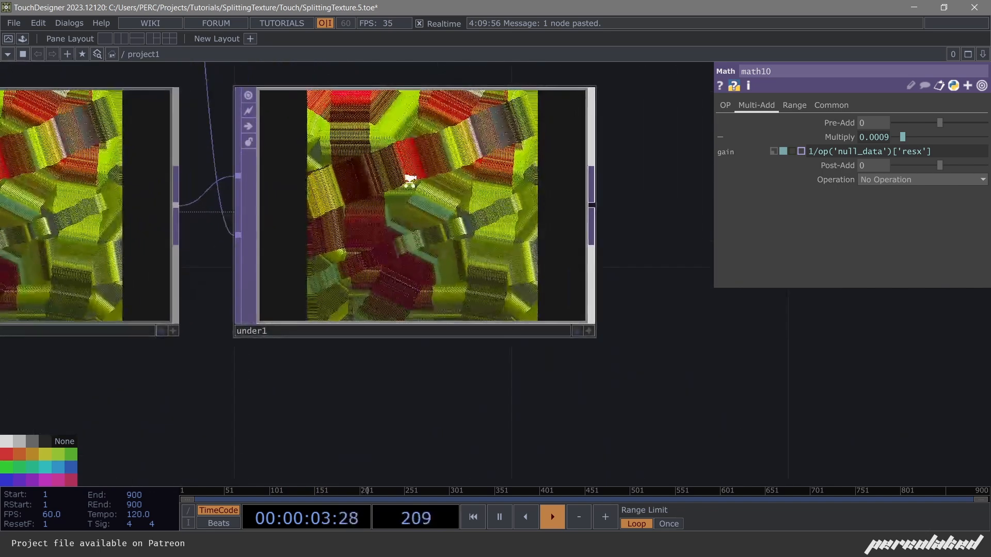
pyautogui.scroll(-6, 404, 161)
pyautogui.moveTo(333, 406); pyautogui.dragTo(324, 301)
pyautogui.scroll(10, 341, 361)
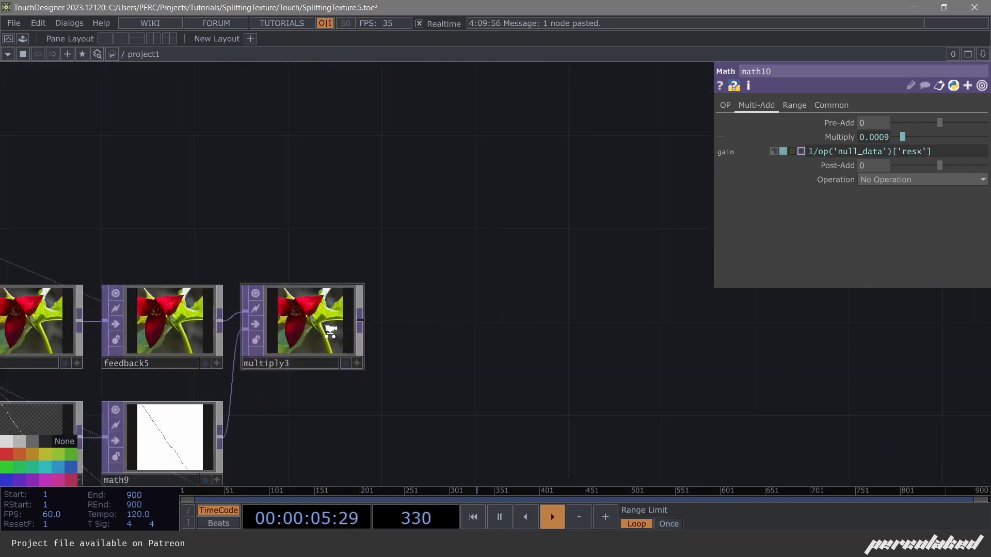
pyautogui.scroll(-10, 238, 295)
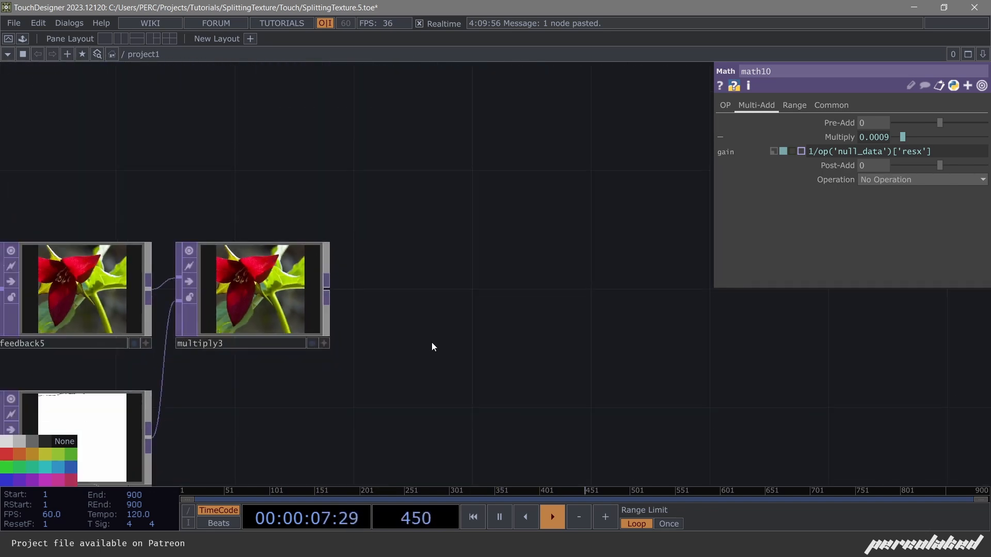
pyautogui.moveTo(431, 347); pyautogui.dragTo(436, 261)
pyautogui.scroll(-2, 404, 215)
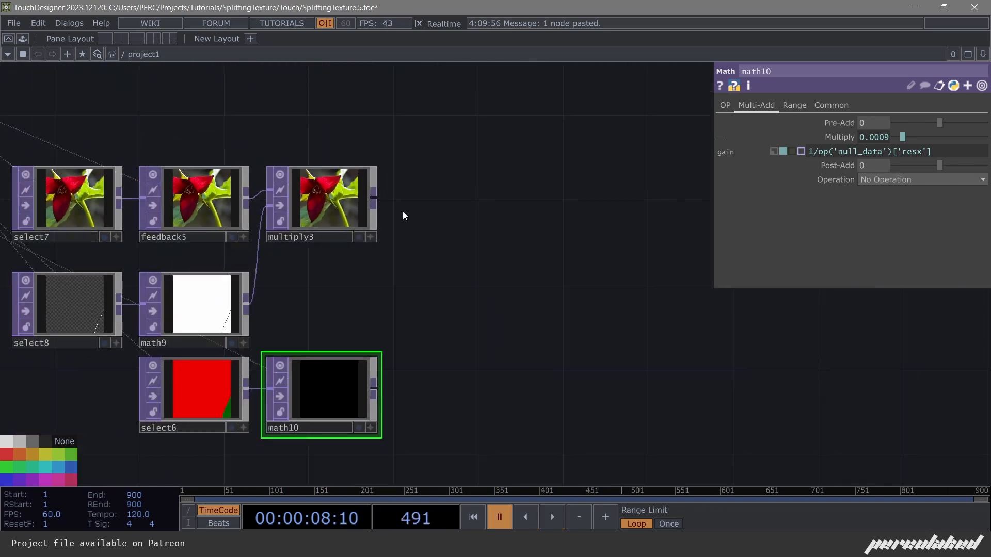
# Add a Displace TOP after multiply3 and connect math10 to its second input.
pyautogui.rightClick(379, 199)
pyautogui.write('de')
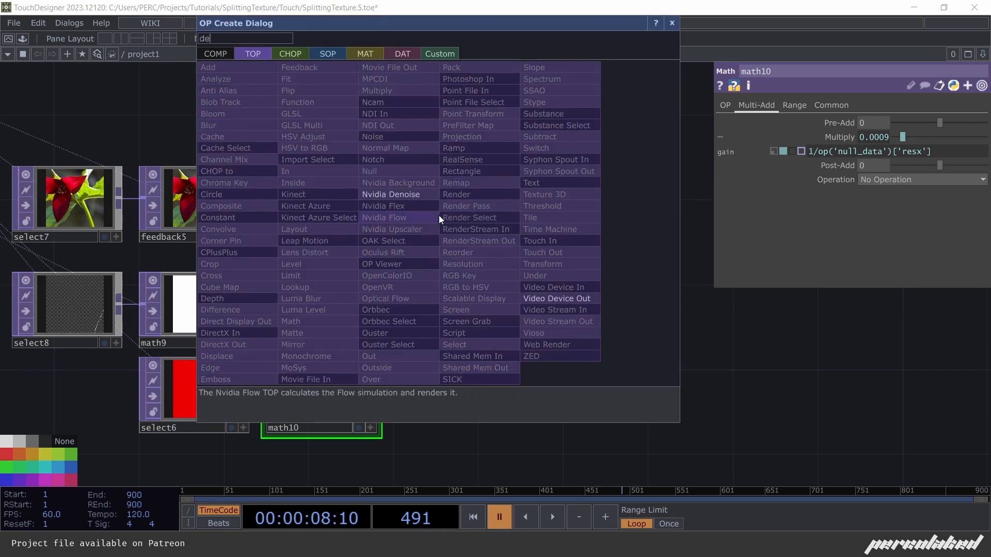
pyautogui.press('BackSpace')
pyautogui.write('i')
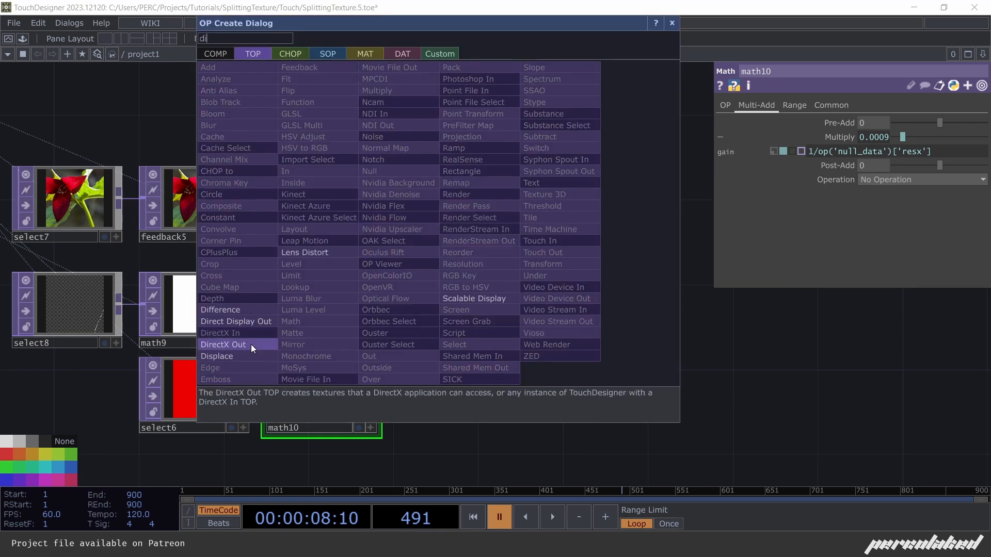
pyautogui.click(250, 355)
pyautogui.click(461, 208)
pyautogui.click(354, 392)
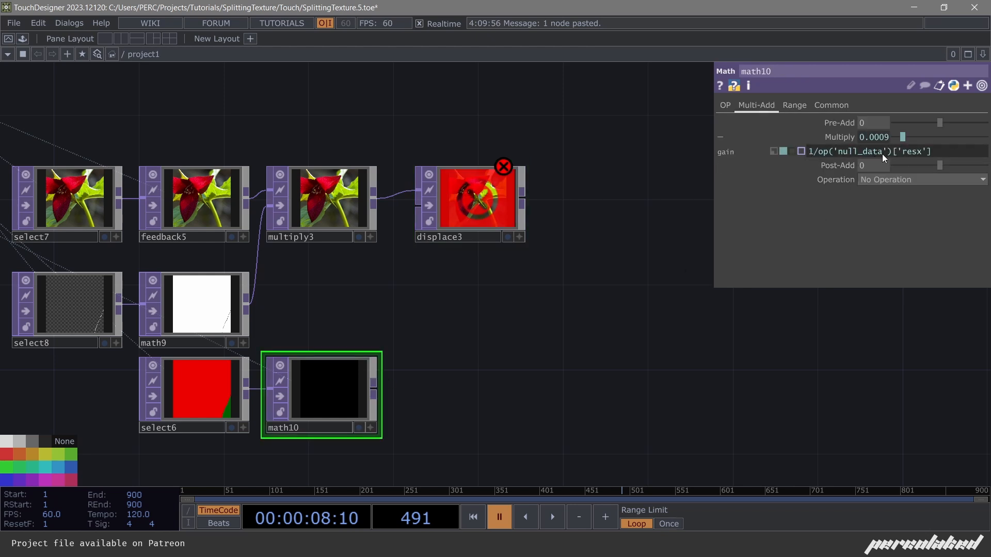
pyautogui.moveTo(419, 238); pyautogui.dragTo(460, 200)
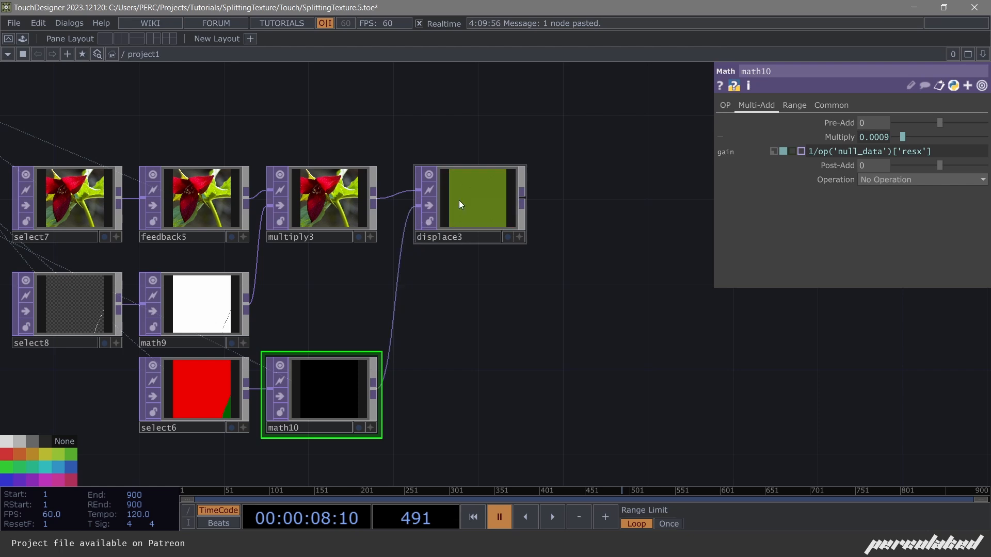
# Set displace3's Vertical Source to Green and both Source Midpoint values to 0, and check the result in playback.
pyautogui.click(462, 203)
pyautogui.scroll(3, 463, 209)
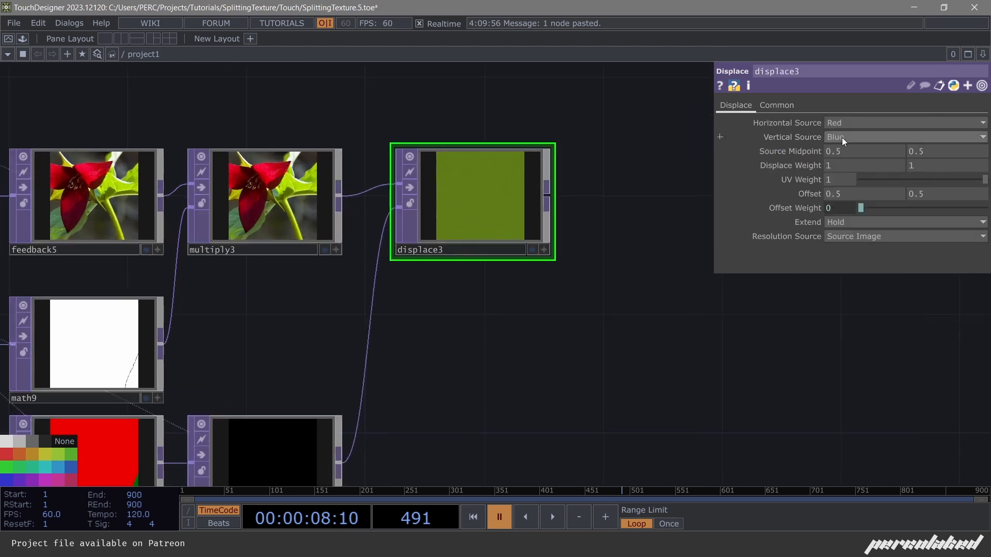
pyautogui.click(841, 137)
pyautogui.click(839, 162)
pyautogui.moveTo(807, 152)
pyautogui.mouseDown(button='middle')
pyautogui.moveTo(794, 129)
pyautogui.moveTo(807, 153)
pyautogui.mouseUp(button='middle')
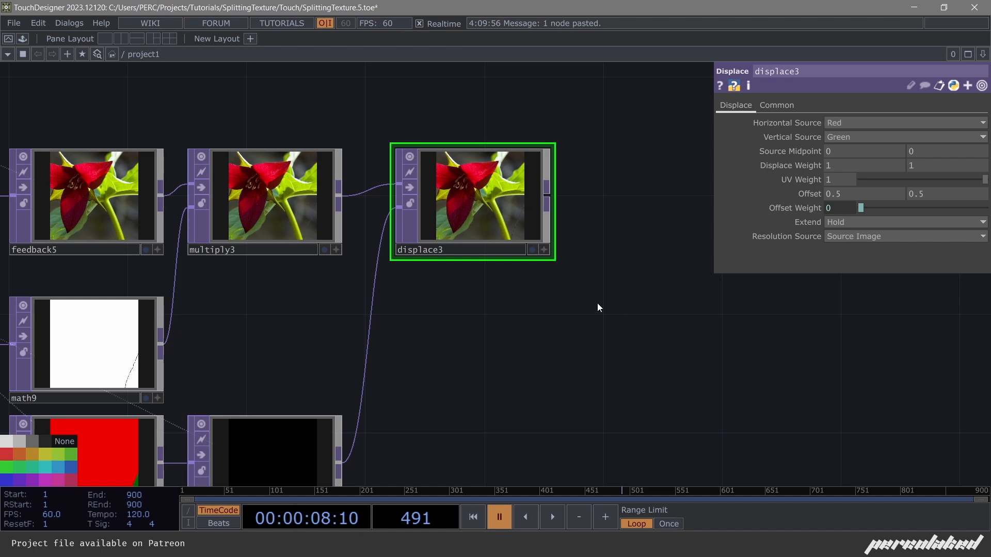
pyautogui.scroll(2, 487, 197)
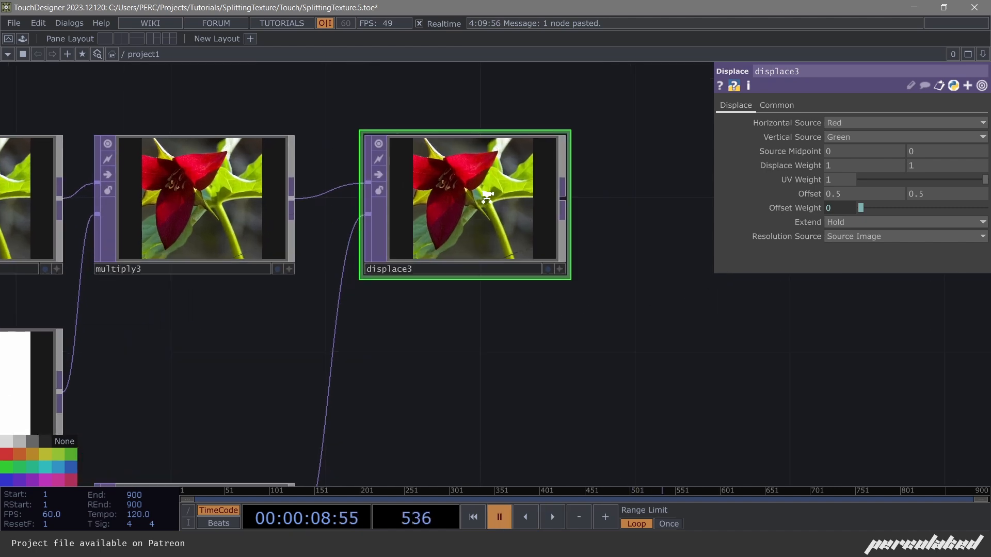
pyautogui.scroll(1, 487, 197)
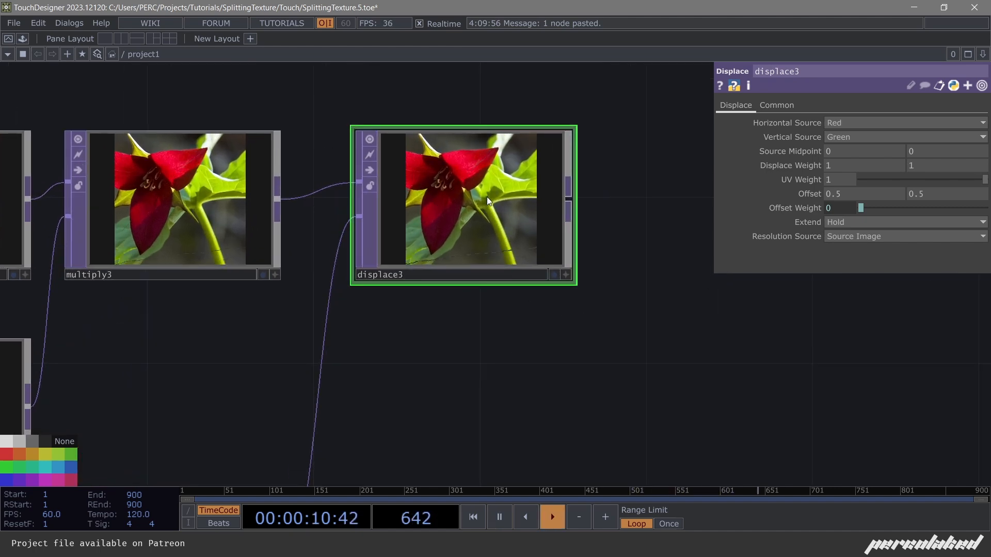
# Check displace3 in paused and running playback, and show its output as the network background.
pyautogui.scroll(-4, 487, 197)
pyautogui.press('space')
pyautogui.moveTo(464, 203)
pyautogui.mouseDown()
pyautogui.moveTo(464, 324)
pyautogui.moveTo(281, 213)
pyautogui.moveTo(464, 204)
pyautogui.mouseUp()
pyautogui.scroll(3, 494, 197)
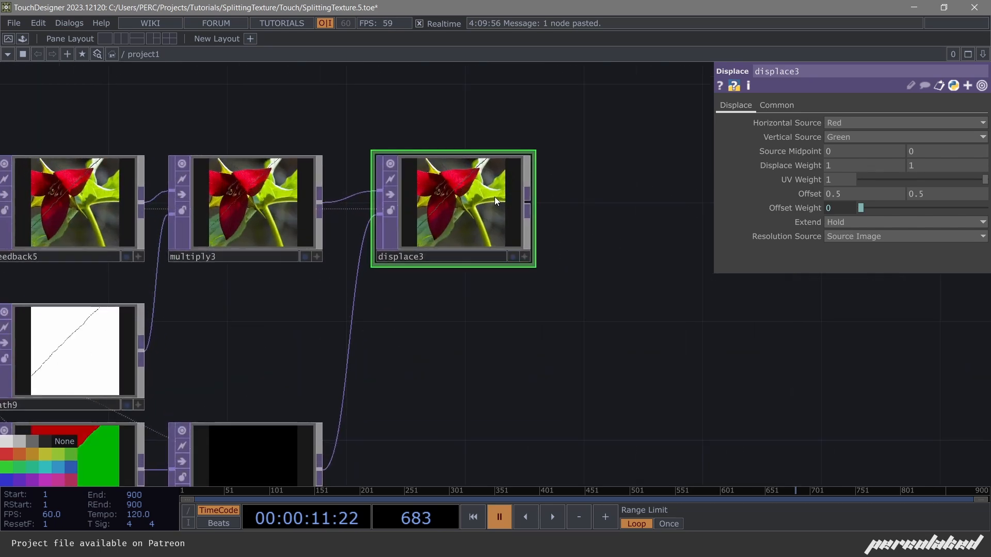
pyautogui.press('space')
pyautogui.scroll(5, 445, 194)
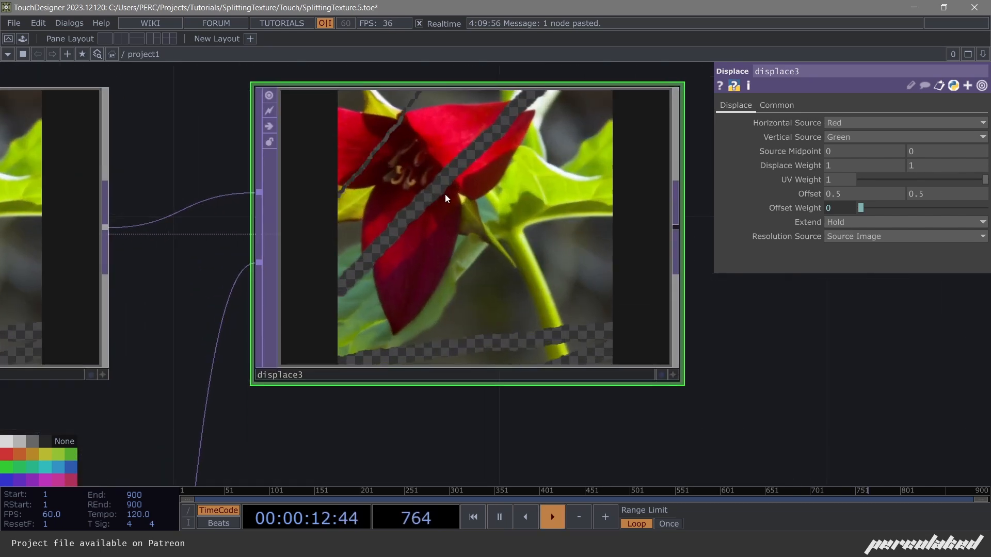
pyautogui.click(661, 375)
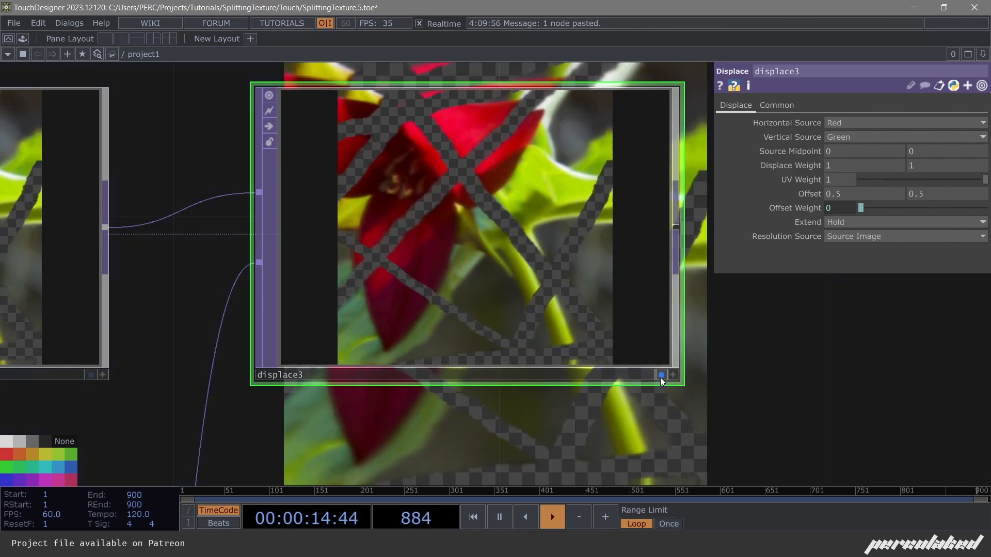
pyautogui.scroll(-6, 660, 376)
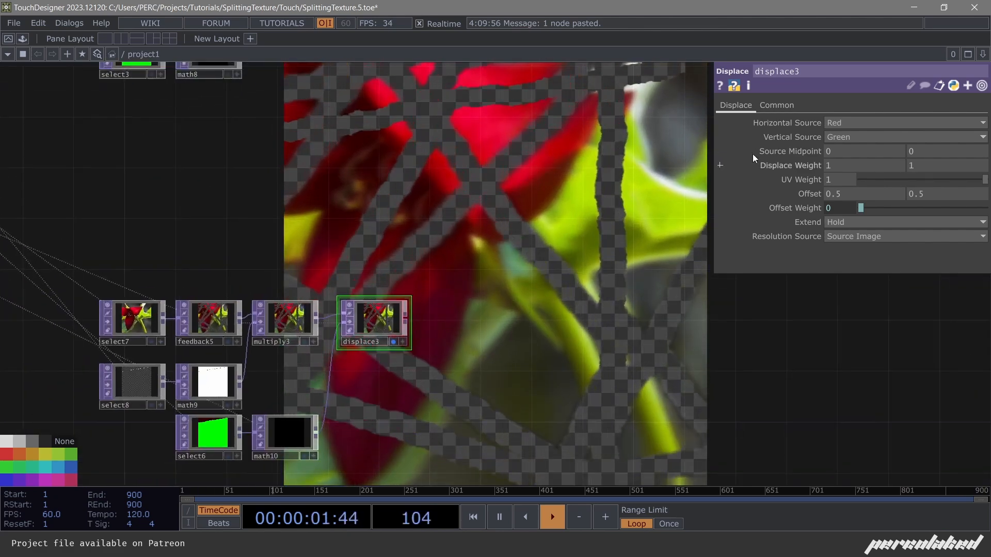
# Set displace3's Input Smoothness to Nearest Pixel.
pyautogui.click(775, 107)
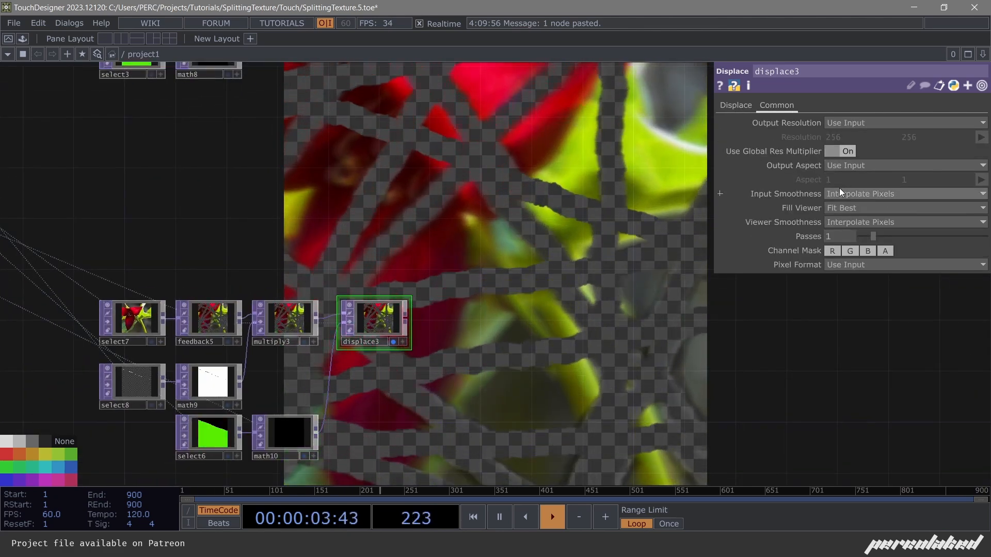
pyautogui.click(839, 192)
pyautogui.click(849, 204)
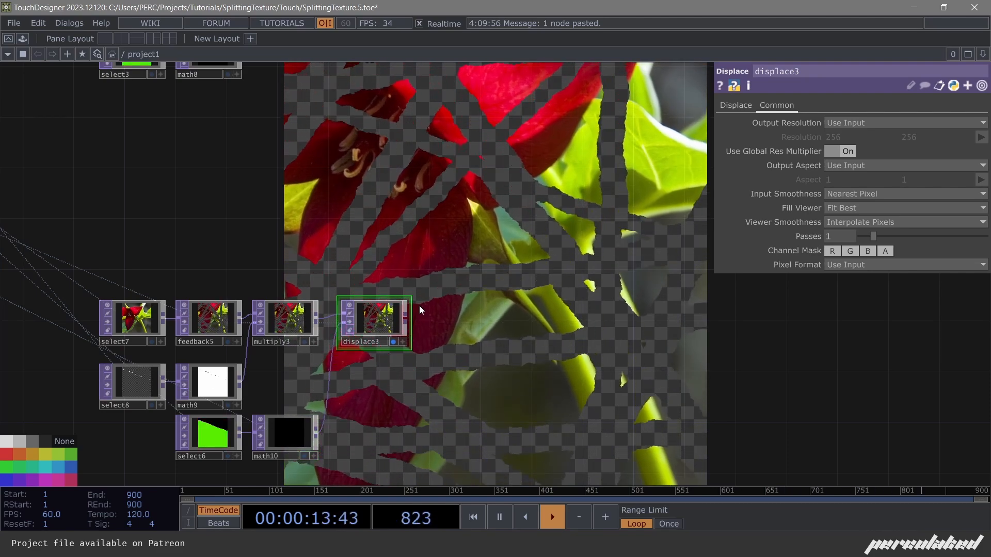
# Place displace3 closer to multiply3 and raise select7 above the feedback5 row with playback paused.
pyautogui.moveTo(272, 101); pyautogui.dragTo(269, 181)
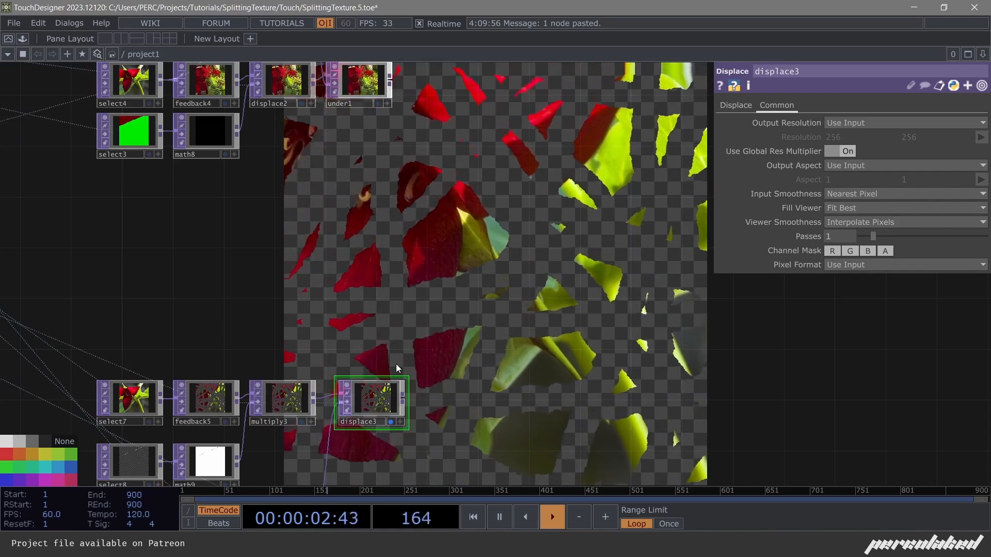
pyautogui.moveTo(398, 368); pyautogui.dragTo(407, 250)
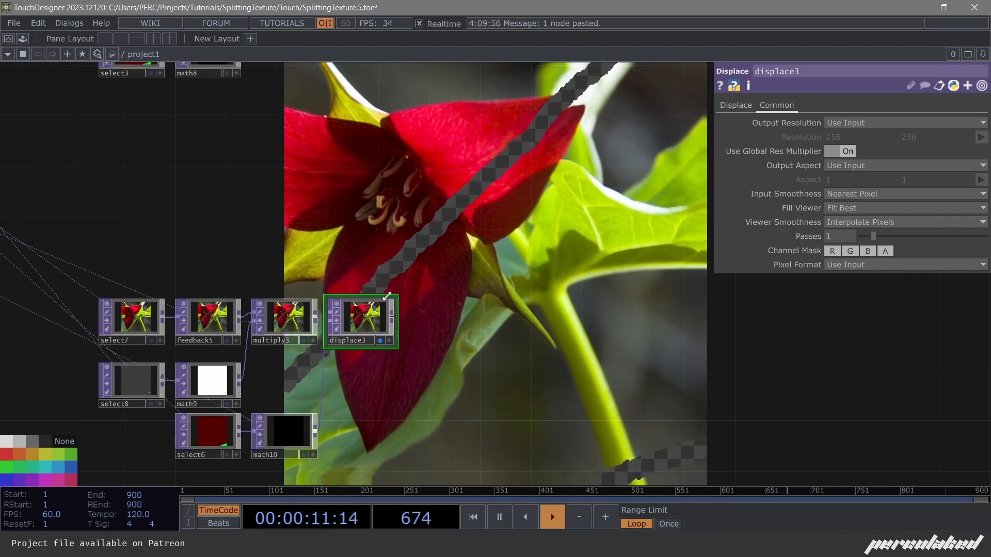
pyautogui.press('space')
pyautogui.moveTo(372, 254); pyautogui.dragTo(414, 251)
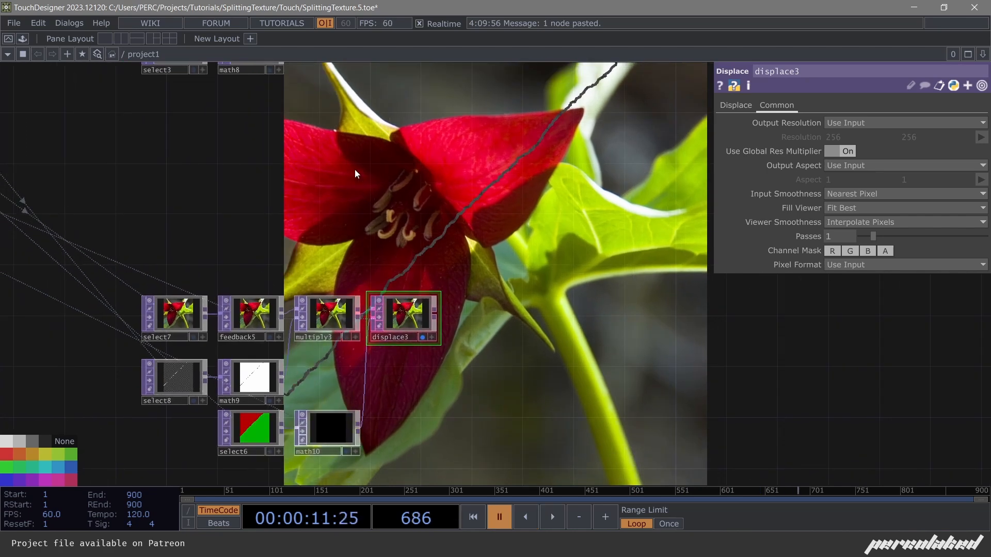
pyautogui.moveTo(184, 316); pyautogui.dragTo(184, 287)
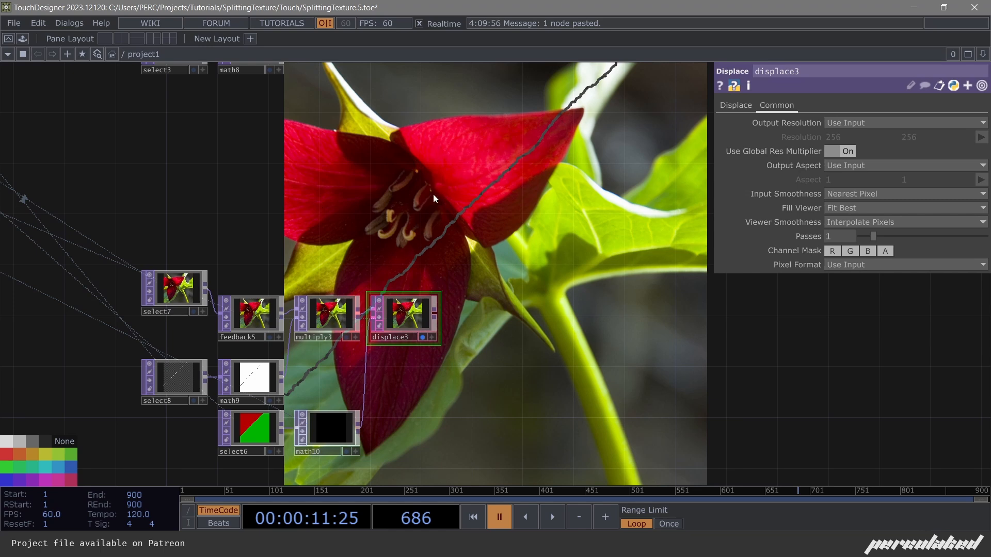
# Advance playback briefly, then compare the first network's displace2 and under1 chain with math9, select6 and displace3 in the second network.
pyautogui.press('space')
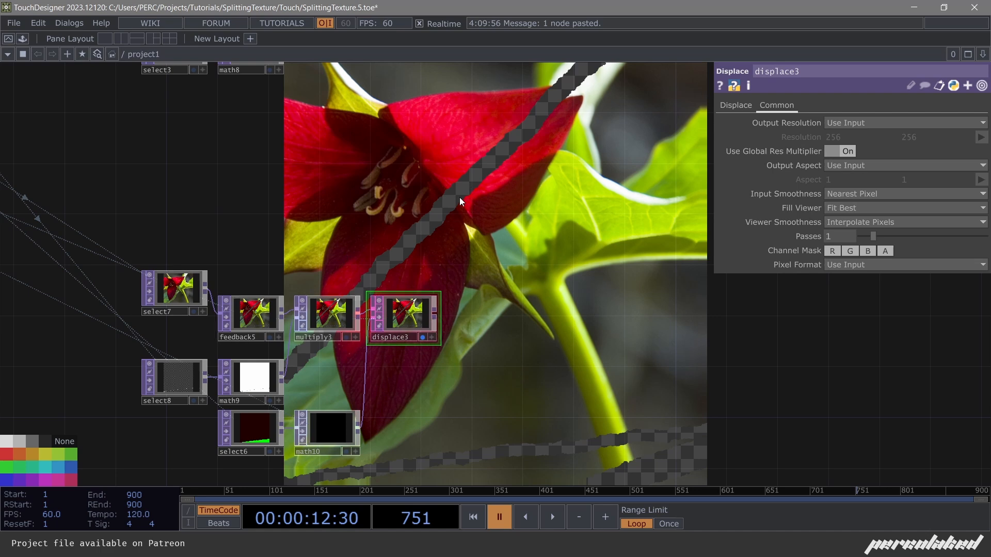
pyautogui.moveTo(503, 252); pyautogui.dragTo(502, 406)
pyautogui.scroll(5, 417, 144)
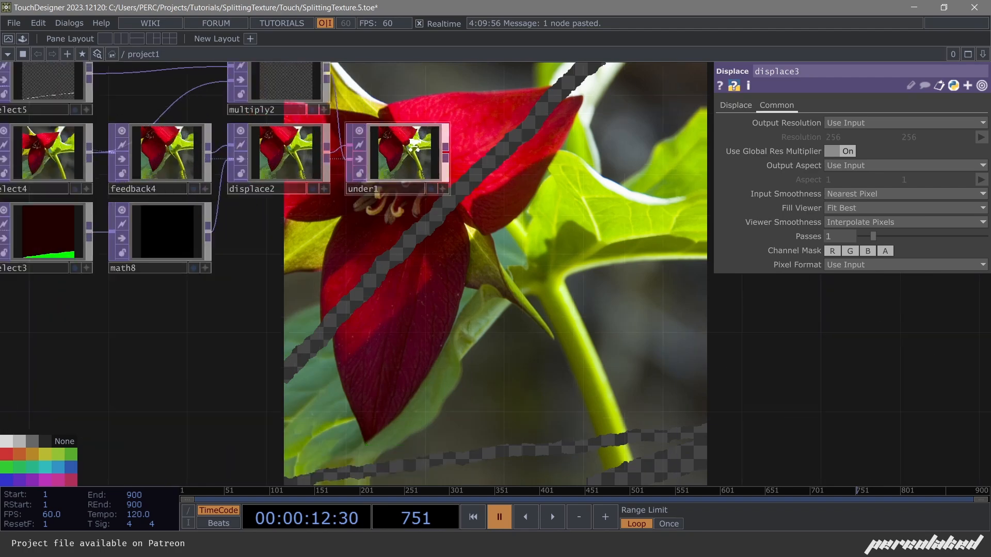
pyautogui.scroll(-5, 397, 155)
pyautogui.moveTo(449, 207); pyautogui.dragTo(441, 150)
pyautogui.moveTo(439, 289); pyautogui.dragTo(441, 181)
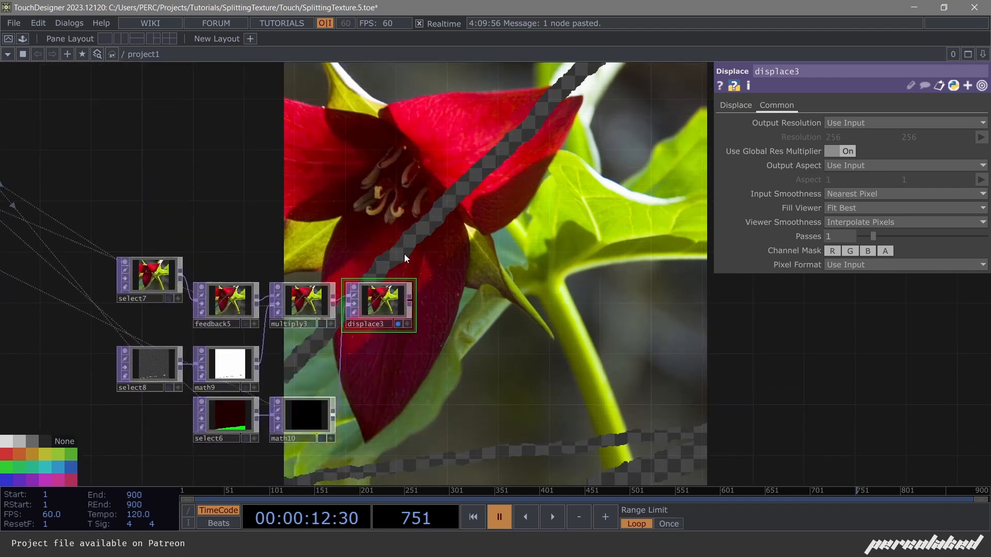
pyautogui.scroll(2, 389, 269)
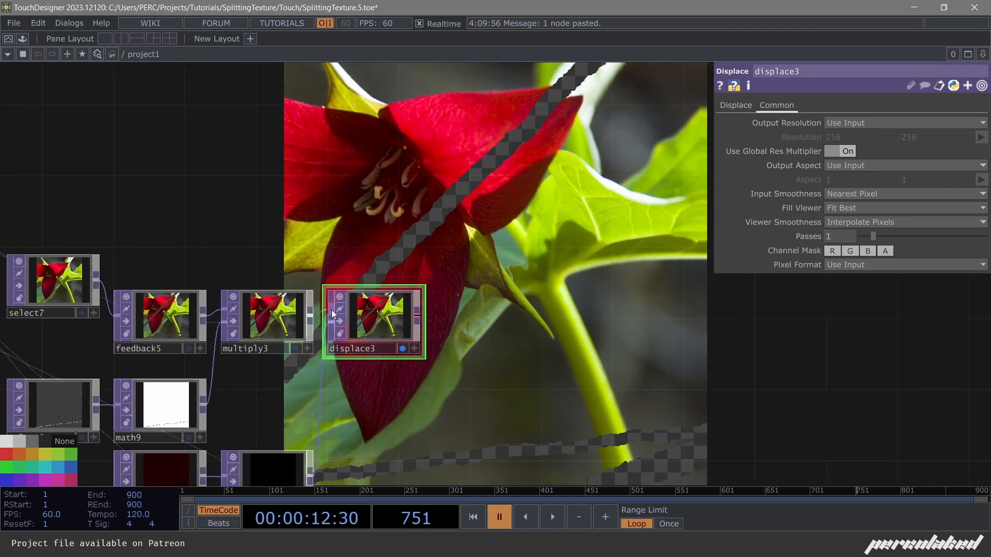
pyautogui.moveTo(254, 243); pyautogui.dragTo(360, 189)
pyautogui.scroll(3, 154, 397)
pyautogui.moveTo(227, 410); pyautogui.dragTo(190, 284)
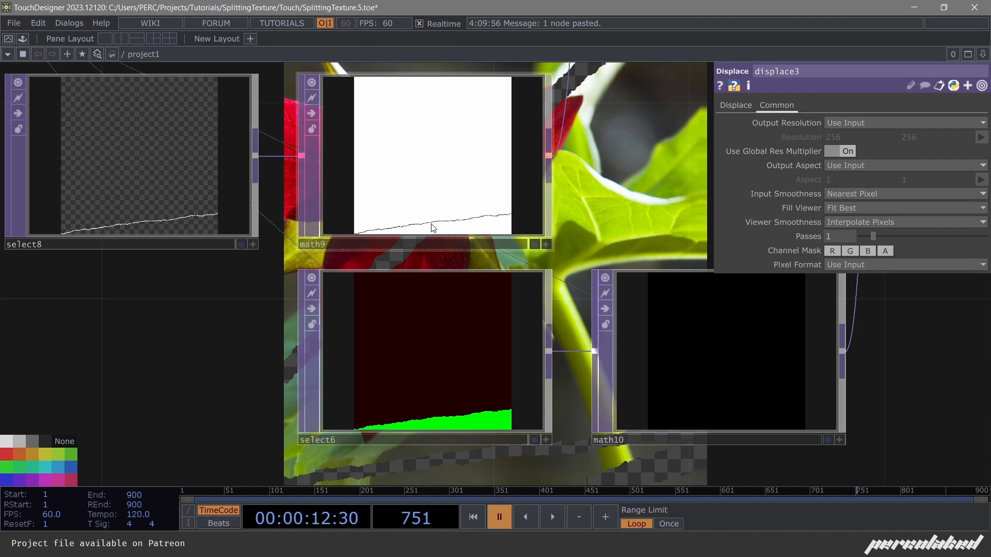
pyautogui.scroll(-8, 431, 227)
pyautogui.moveTo(510, 137); pyautogui.dragTo(501, 170)
pyautogui.scroll(5, 501, 171)
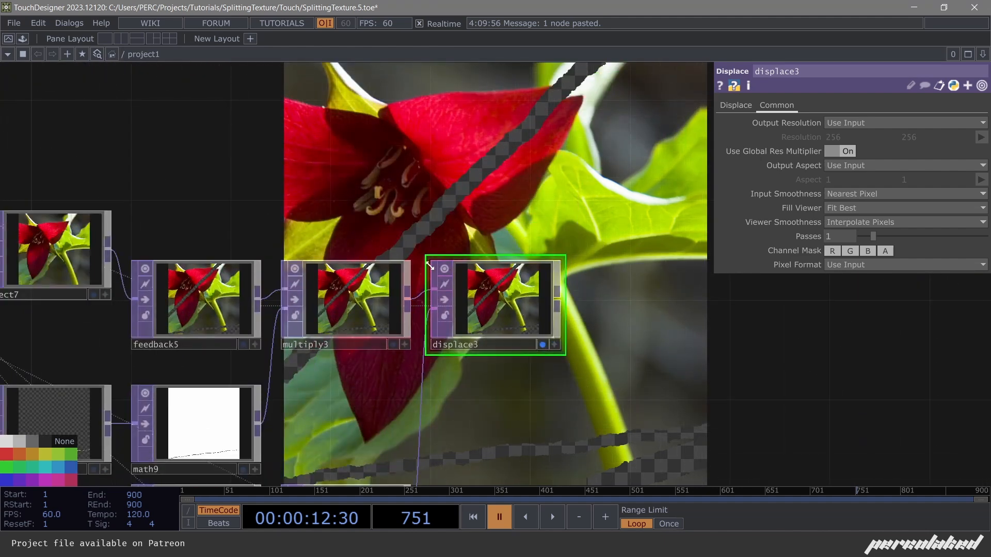
# Add an Over TOP above displace3 after multiply3 and connect select7 to its second input.
pyautogui.click(465, 202)
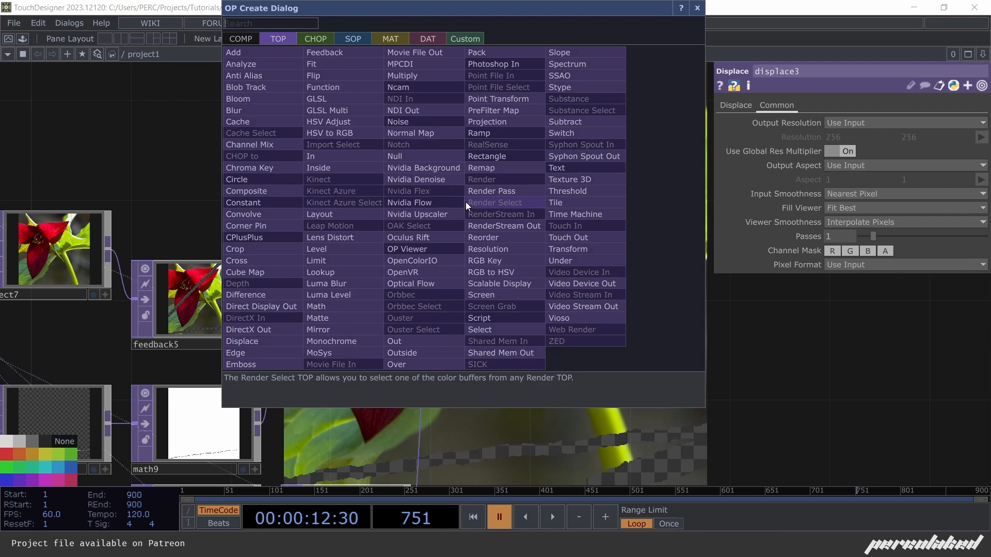
pyautogui.write('ove')
pyautogui.press('Return')
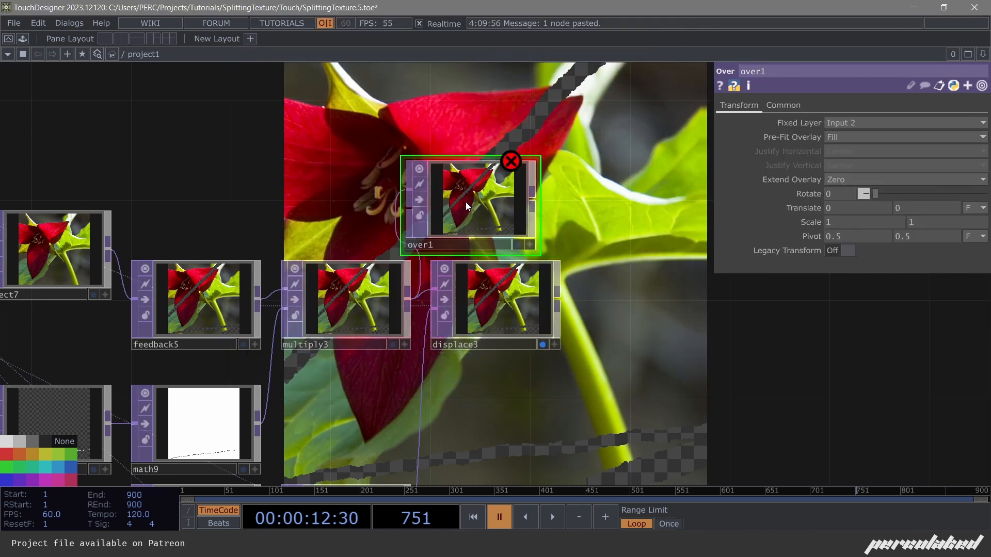
pyautogui.scroll(3, 519, 196)
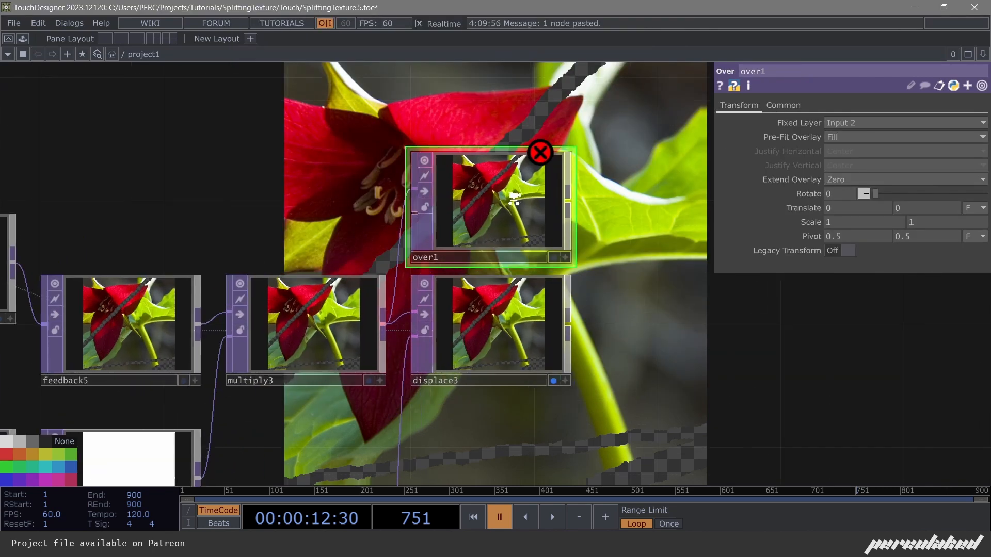
pyautogui.scroll(-3, 163, 222)
pyautogui.moveTo(198, 224); pyautogui.dragTo(252, 229)
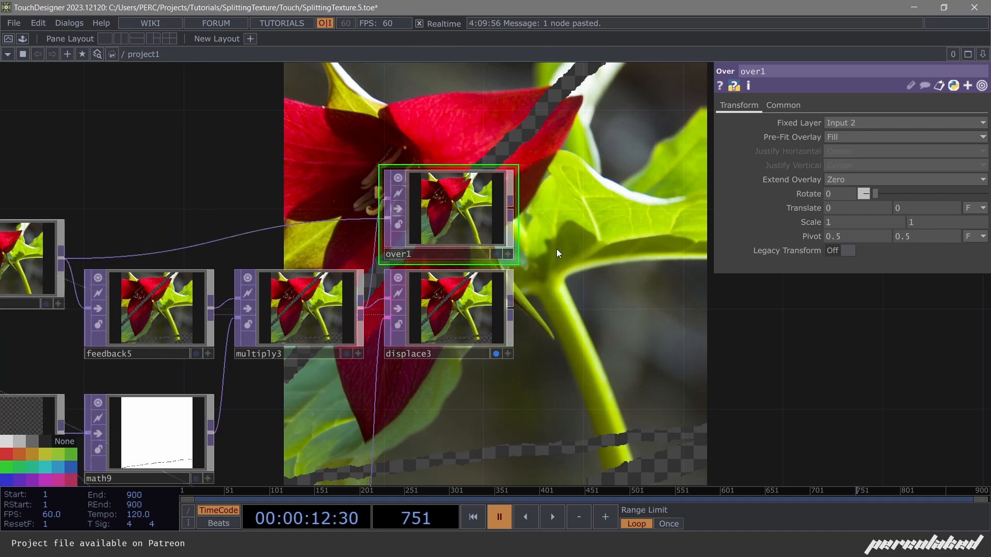
# Add a Switch TOP after displace3 and over1, connecting displace3 as its first input and over1 as its second.
pyautogui.click(561, 264)
pyautogui.write('sw')
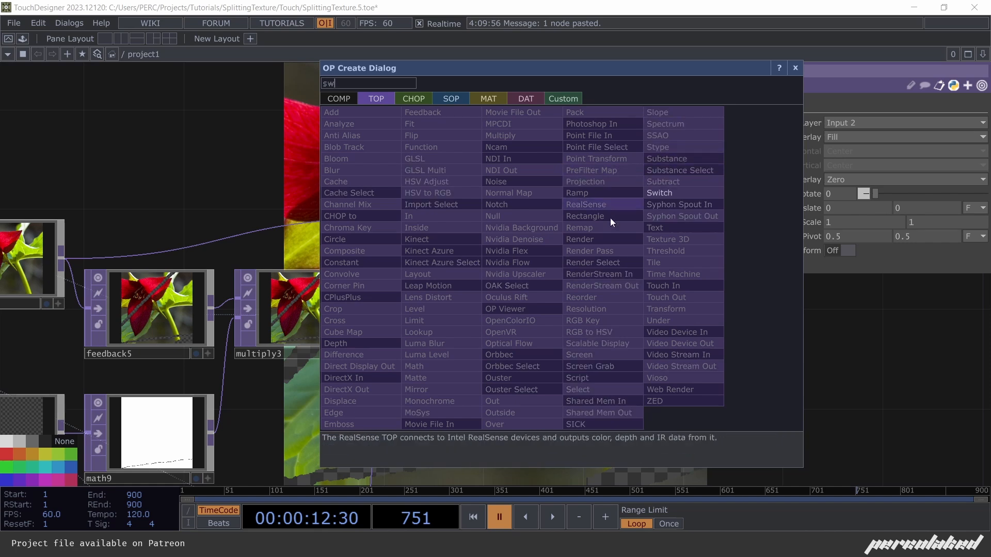
pyautogui.click(663, 193)
pyautogui.click(601, 258)
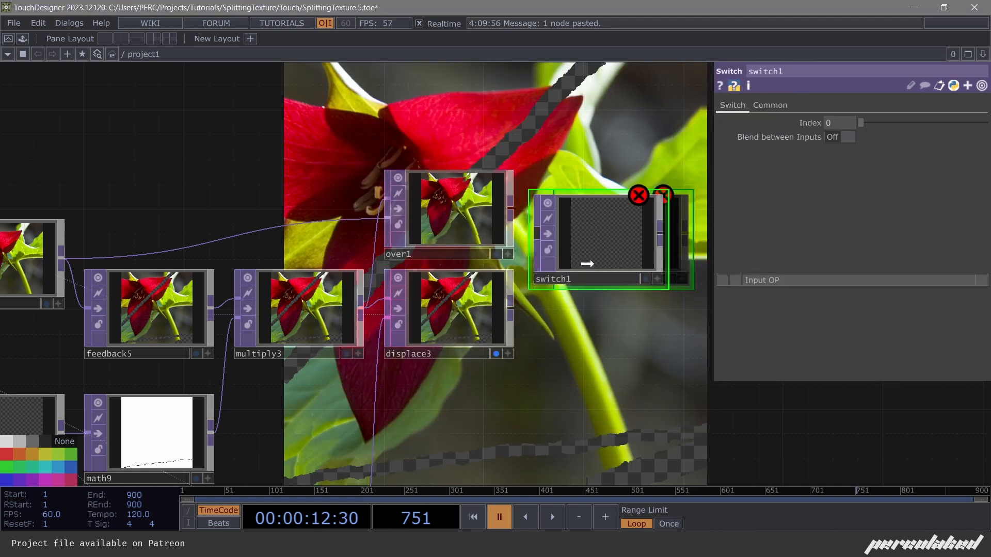
pyautogui.moveTo(290, 437); pyautogui.dragTo(302, 401)
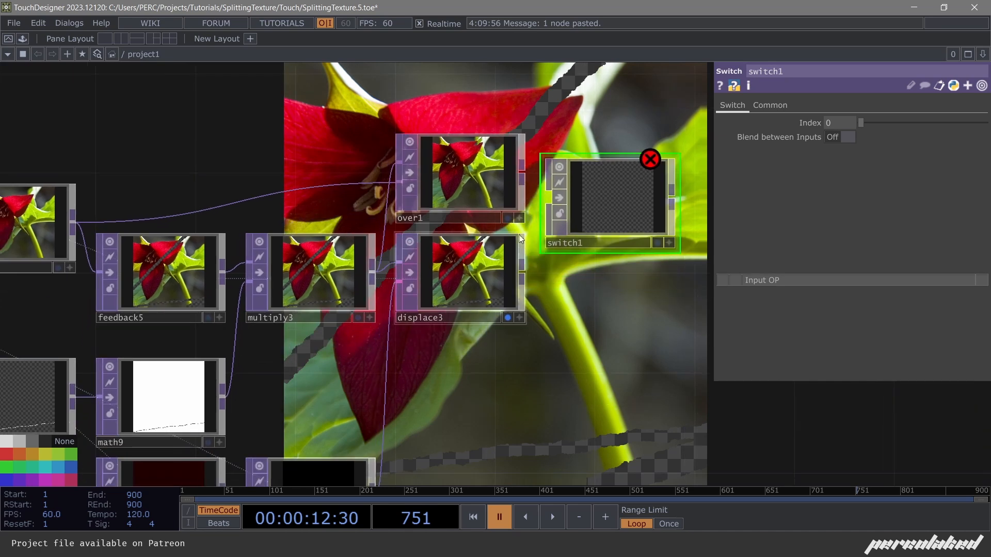
pyautogui.moveTo(521, 272); pyautogui.dragTo(548, 212)
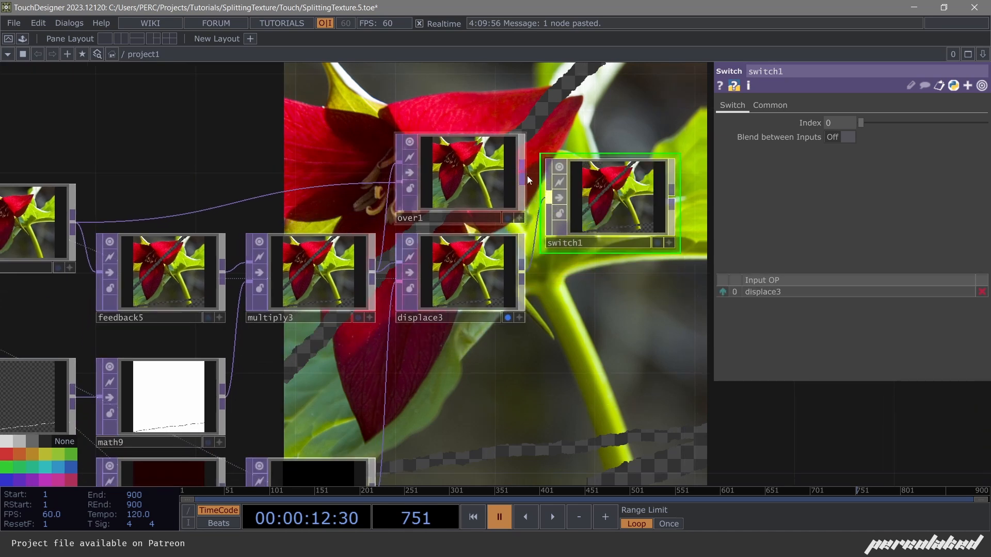
pyautogui.moveTo(527, 176); pyautogui.dragTo(553, 218)
pyautogui.scroll(2, 553, 218)
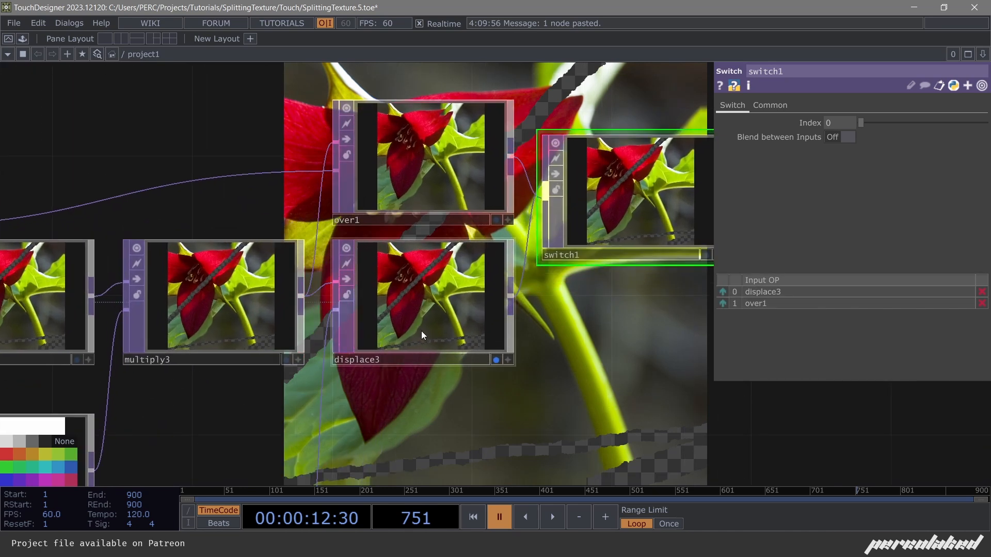
pyautogui.scroll(-1, 588, 229)
pyautogui.scroll(-1, 588, 229)
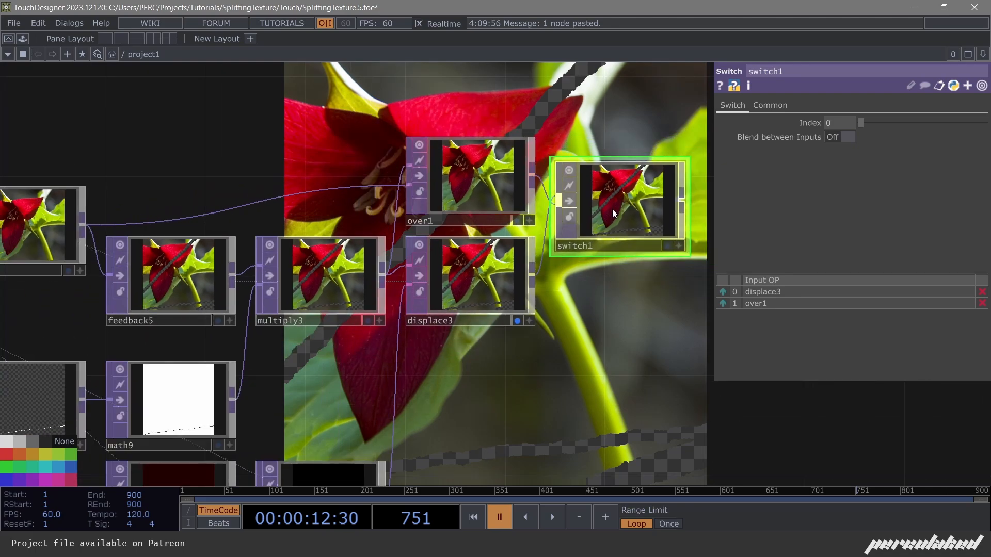
# Activate the viewer of the topto2 CHOP that holds the splittrigger channel.
pyautogui.scroll(-4, 608, 212)
pyautogui.scroll(5, 510, 179)
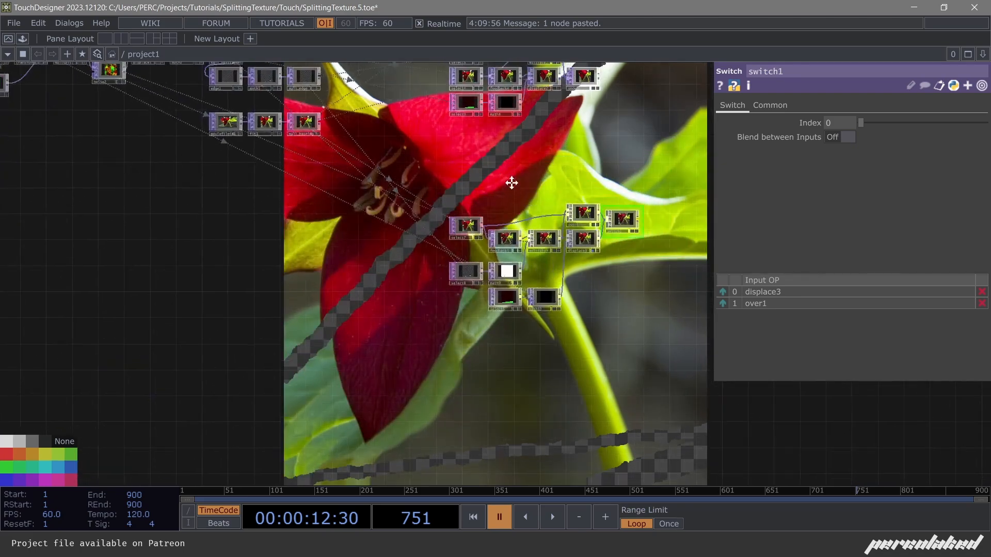
pyautogui.scroll(-5, 527, 303)
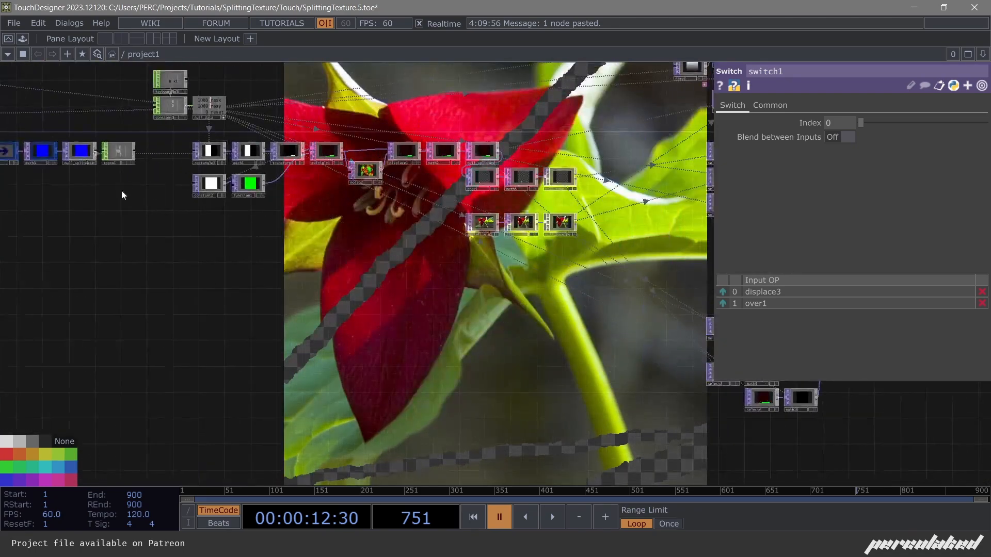
pyautogui.scroll(8, 232, 235)
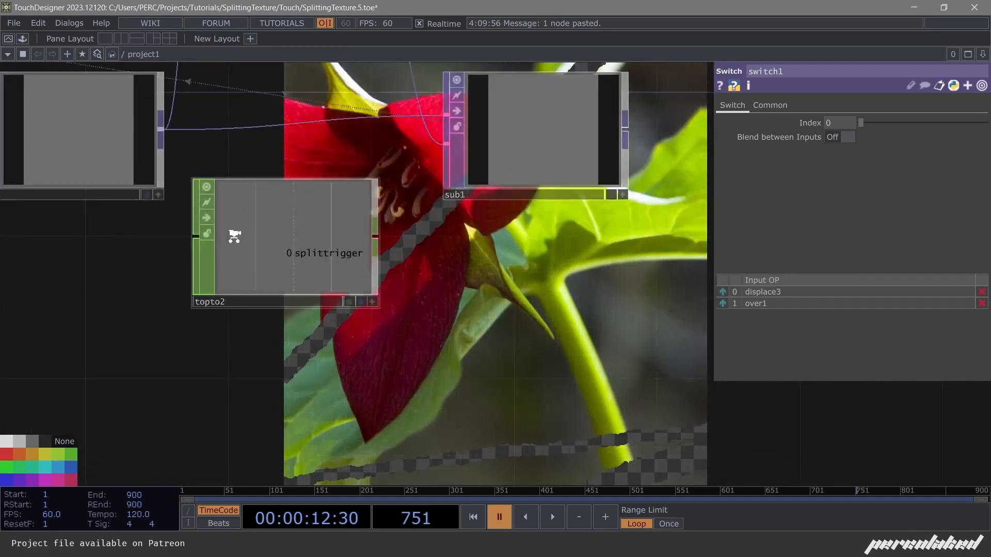
pyautogui.click(341, 248)
pyautogui.scroll(-3, 276, 254)
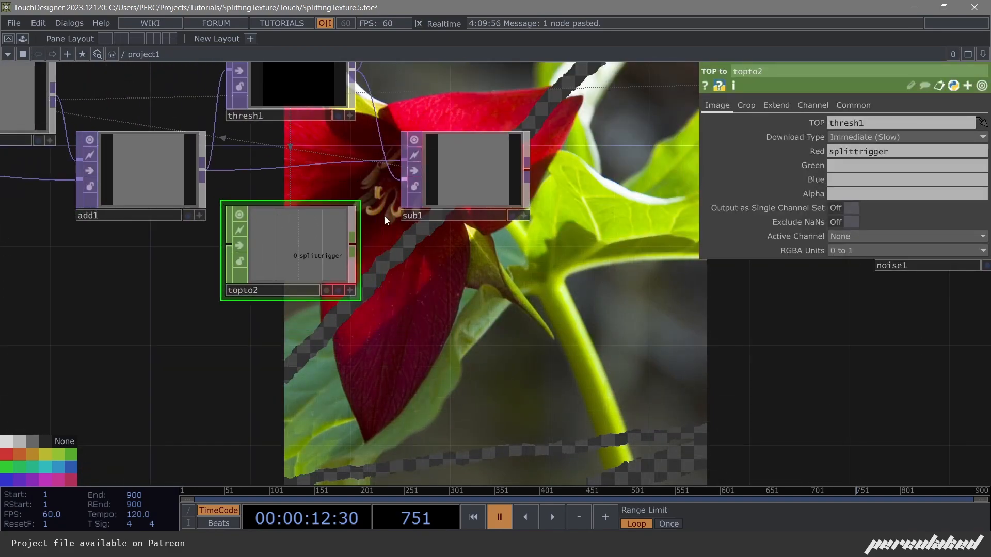
pyautogui.scroll(-5, 253, 248)
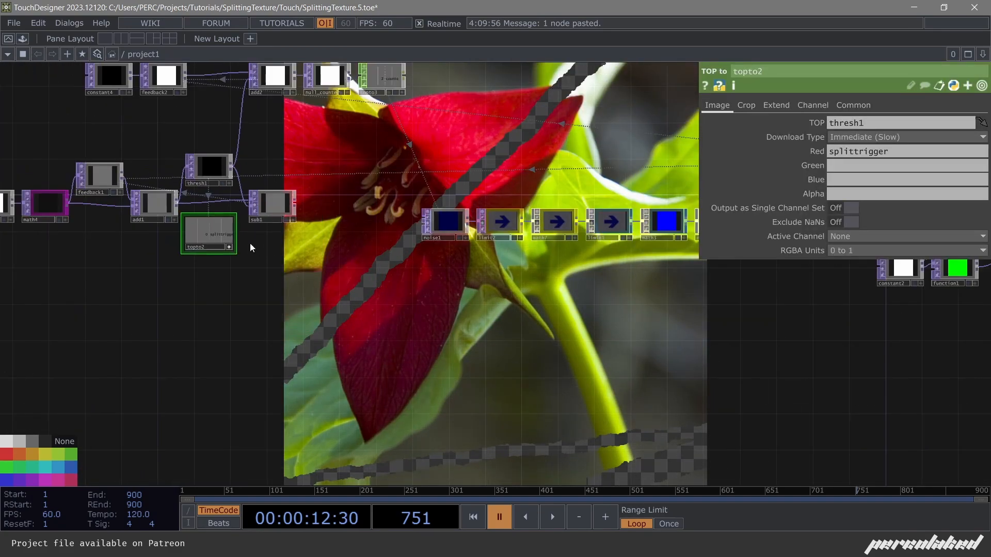
pyautogui.scroll(-3, 244, 240)
# Drive switch1's Index with the splittrigger channel from topto2.
pyautogui.moveTo(507, 364); pyautogui.dragTo(158, 296)
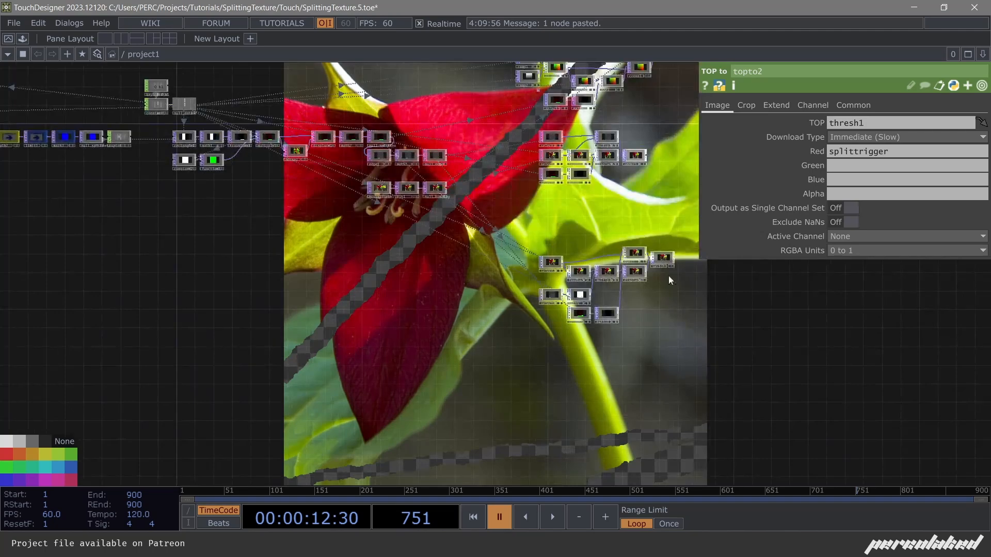
pyautogui.scroll(5, 675, 261)
pyautogui.click(643, 258)
pyautogui.moveTo(435, 220); pyautogui.dragTo(823, 289)
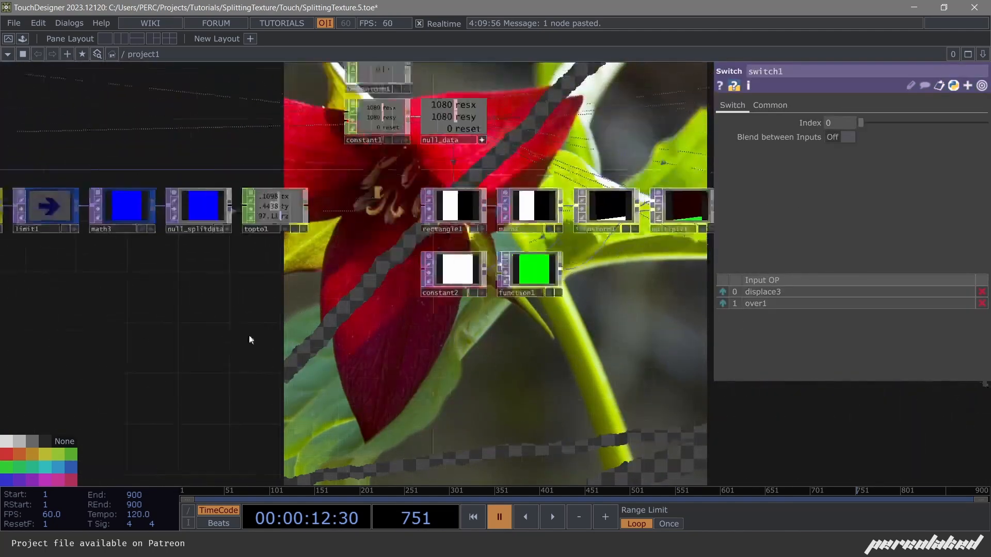
pyautogui.moveTo(71, 317); pyautogui.dragTo(516, 321)
pyautogui.moveTo(171, 276); pyautogui.dragTo(593, 341)
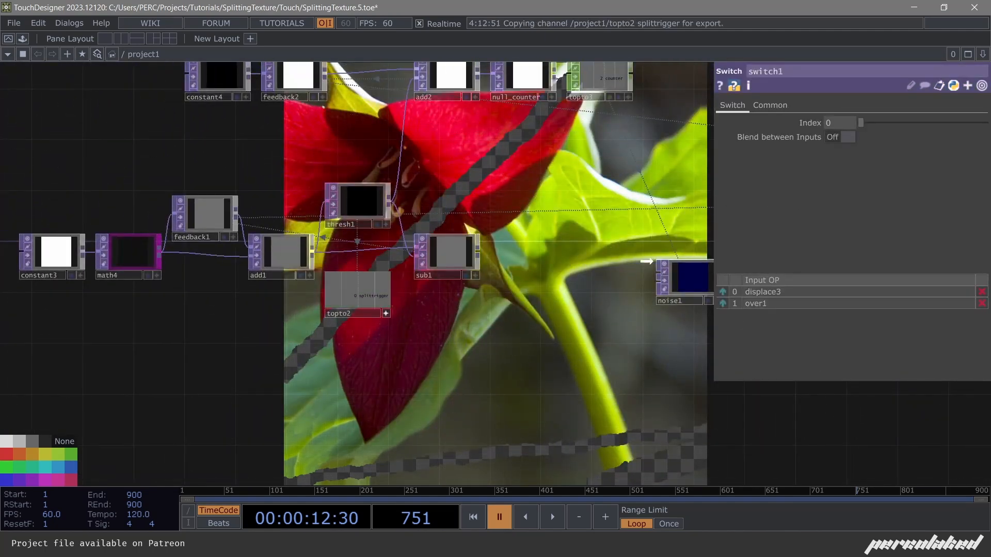
pyautogui.moveTo(839, 122); pyautogui.dragTo(839, 119)
pyautogui.click(842, 114)
pyautogui.moveTo(418, 338); pyautogui.dragTo(169, 244)
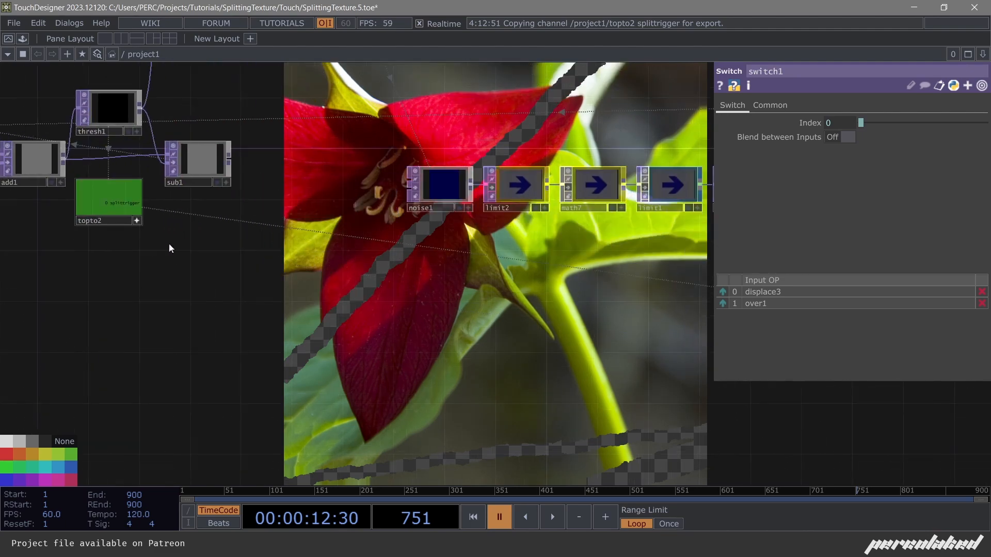
# Set feedback5's Target TOP to switch1 and resume timeline playback.
pyautogui.moveTo(493, 342); pyautogui.dragTo(274, 256)
pyautogui.scroll(-6, 261, 252)
pyautogui.moveTo(406, 334); pyautogui.dragTo(273, 283)
pyautogui.scroll(5, 491, 253)
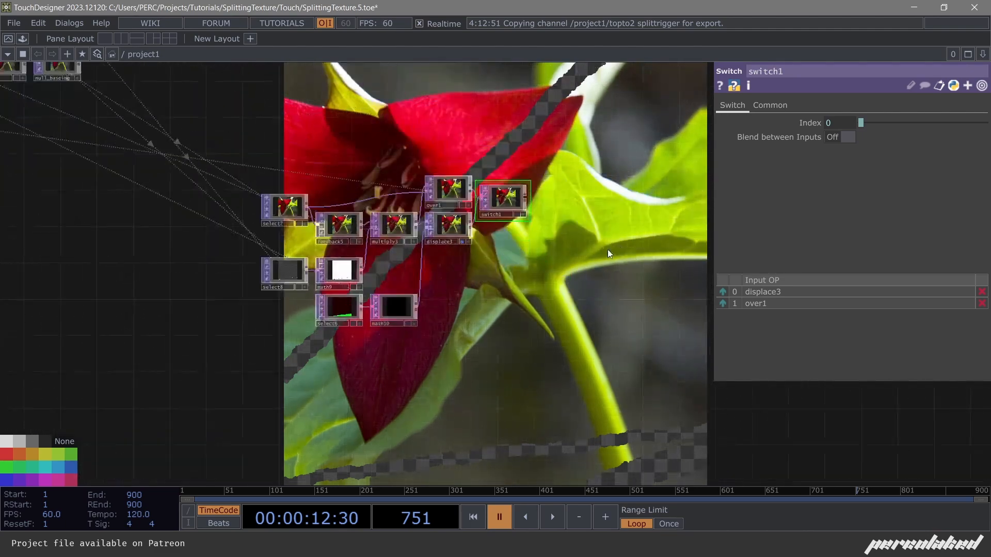
pyautogui.scroll(4, 493, 237)
pyautogui.scroll(-3, 494, 237)
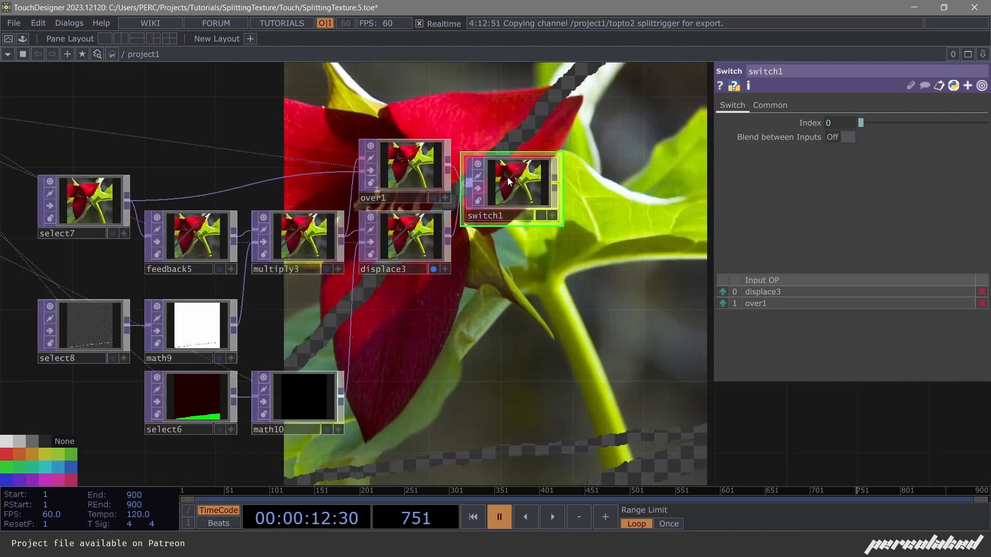
pyautogui.click(200, 244)
pyautogui.moveTo(511, 304); pyautogui.dragTo(468, 280)
pyautogui.press('space')
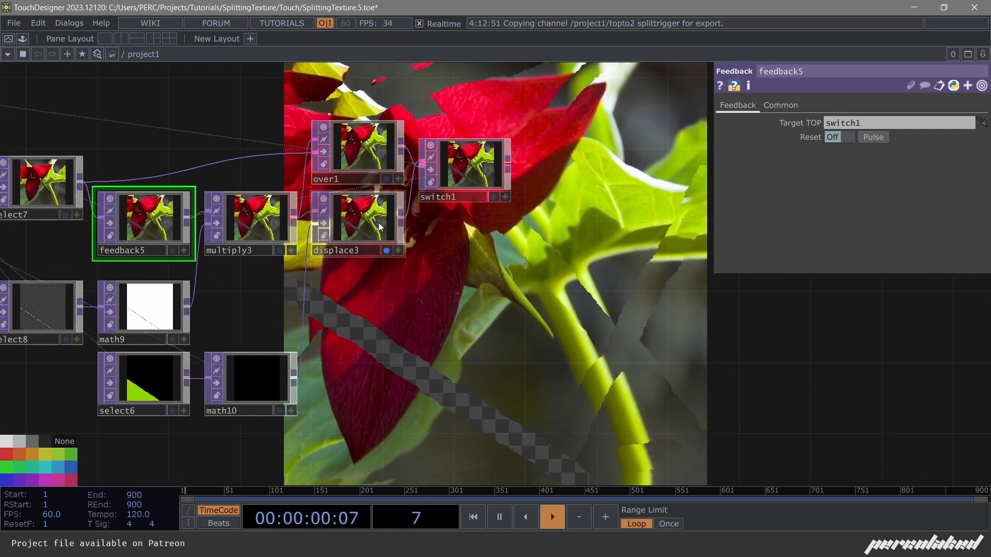
# Show over1 instead of displace3 as the network background and pause the timeline.
pyautogui.click(386, 250)
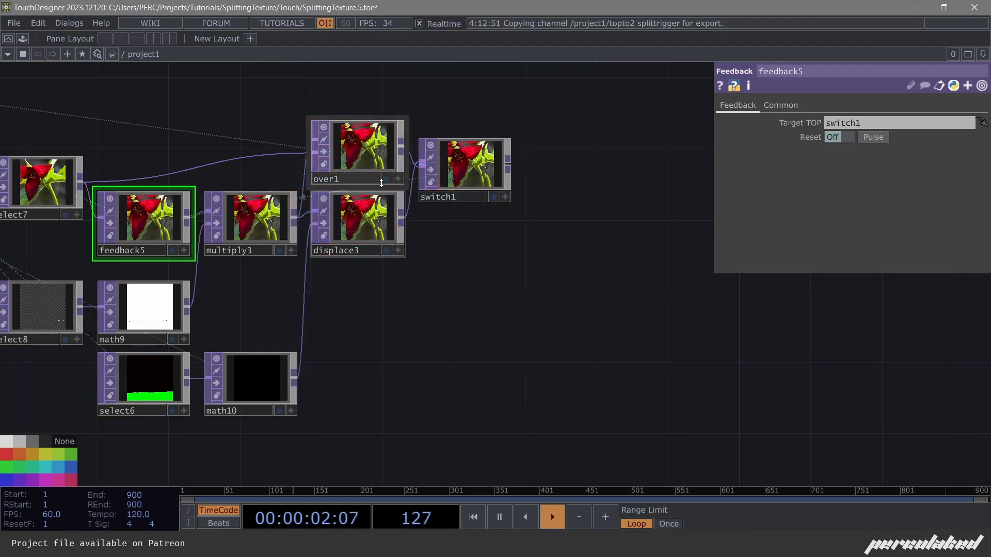
pyautogui.click(387, 179)
pyautogui.moveTo(484, 292); pyautogui.dragTo(475, 359)
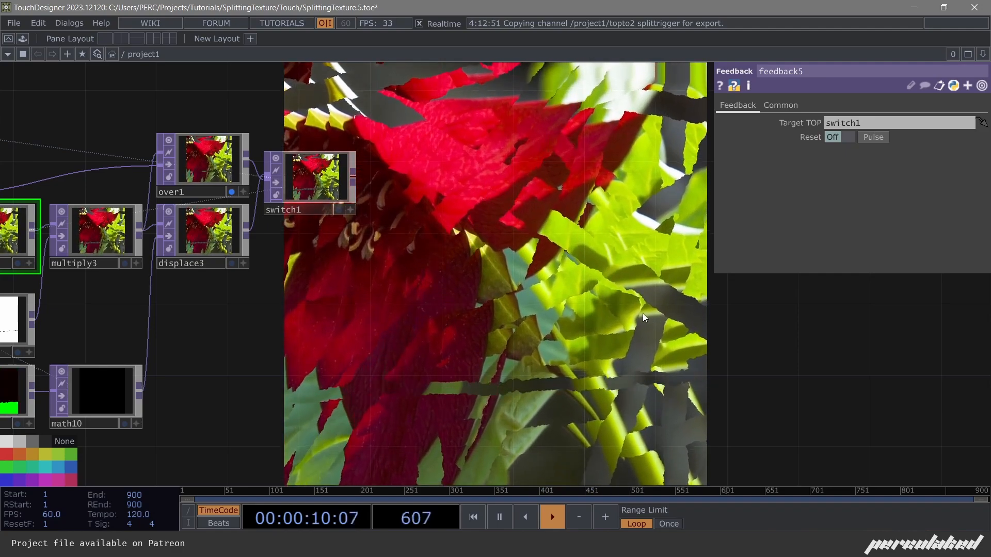
pyautogui.press('h')
pyautogui.press('space')
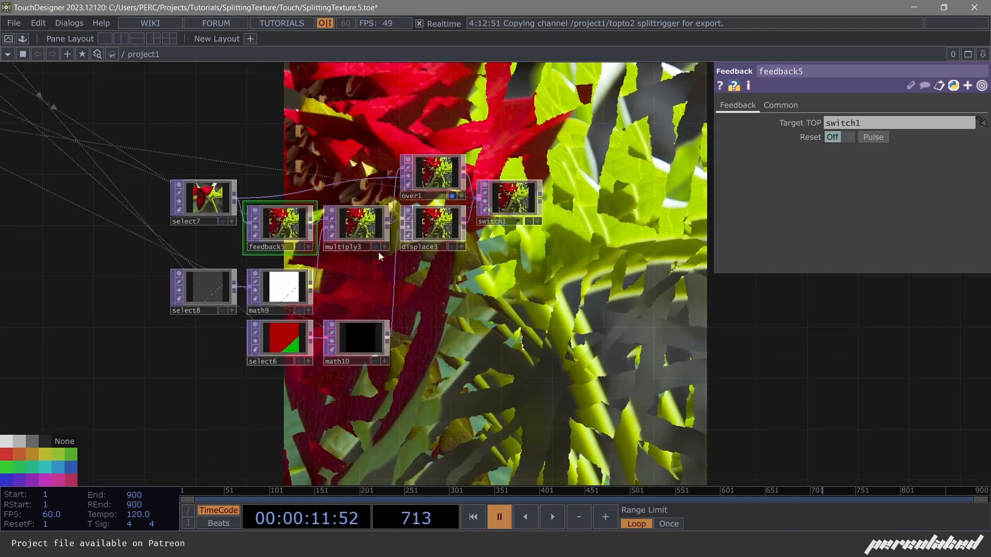
# Examine the second feedback network and the edge line in the displace3 image up close.
pyautogui.moveTo(547, 356); pyautogui.dragTo(546, 359)
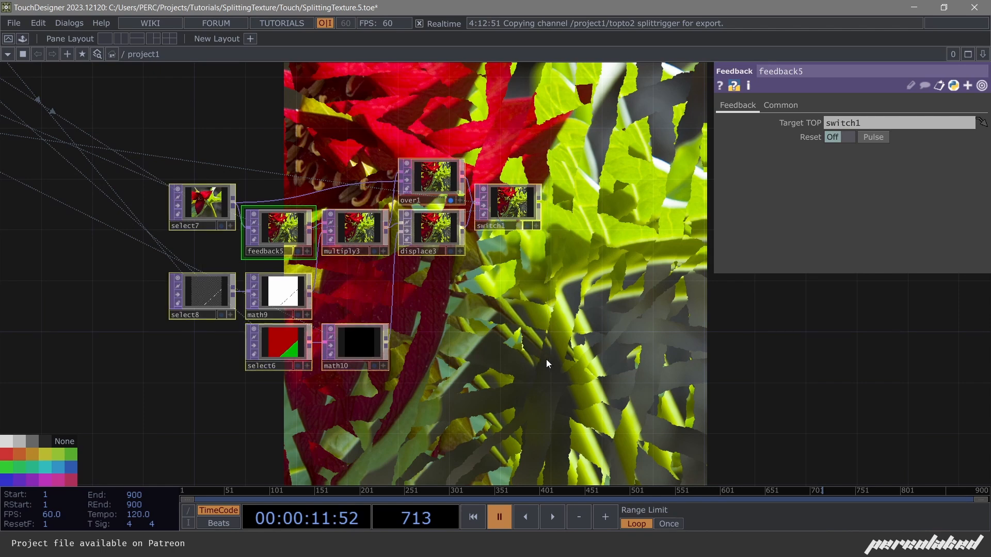
pyautogui.moveTo(364, 242); pyautogui.dragTo(328, 289)
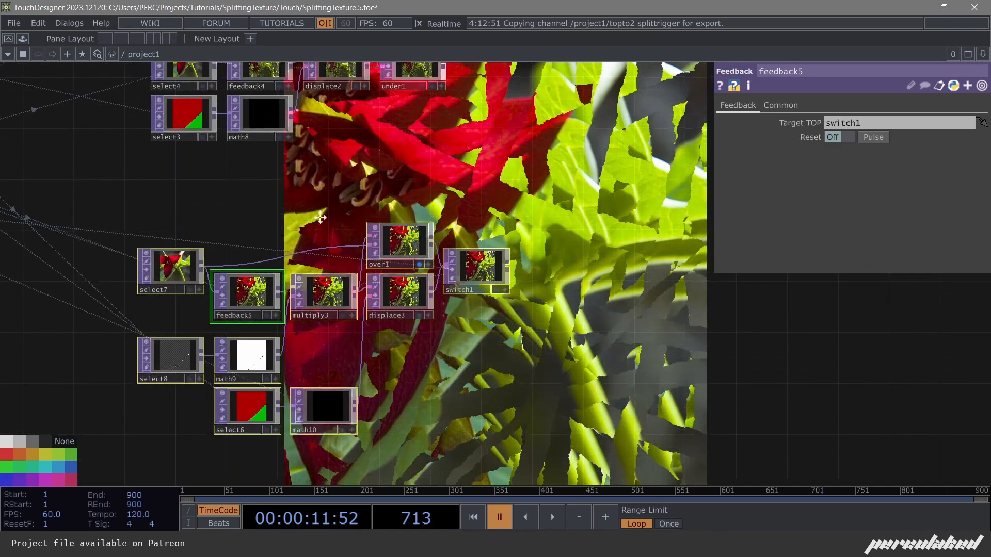
pyautogui.scroll(-5, 278, 289)
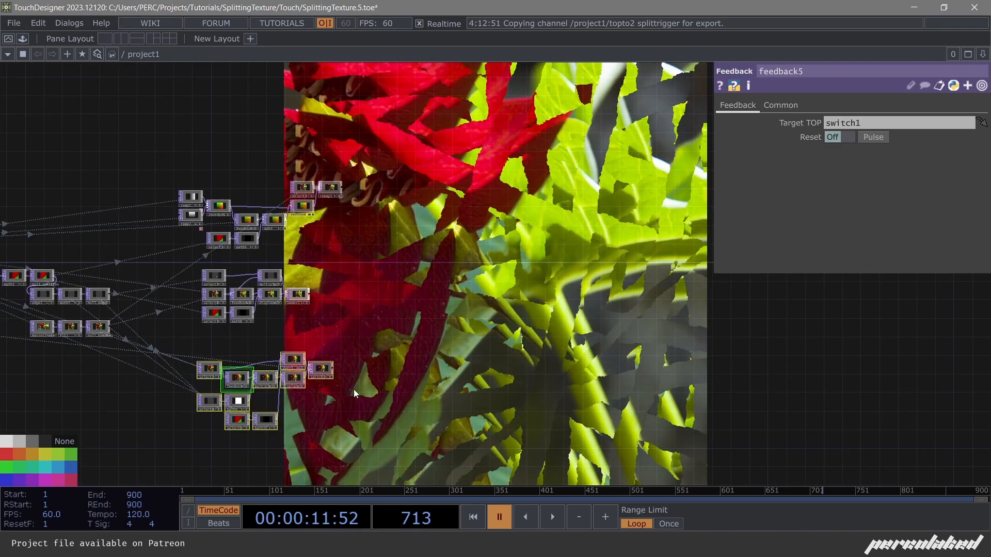
pyautogui.moveTo(354, 393); pyautogui.dragTo(379, 281)
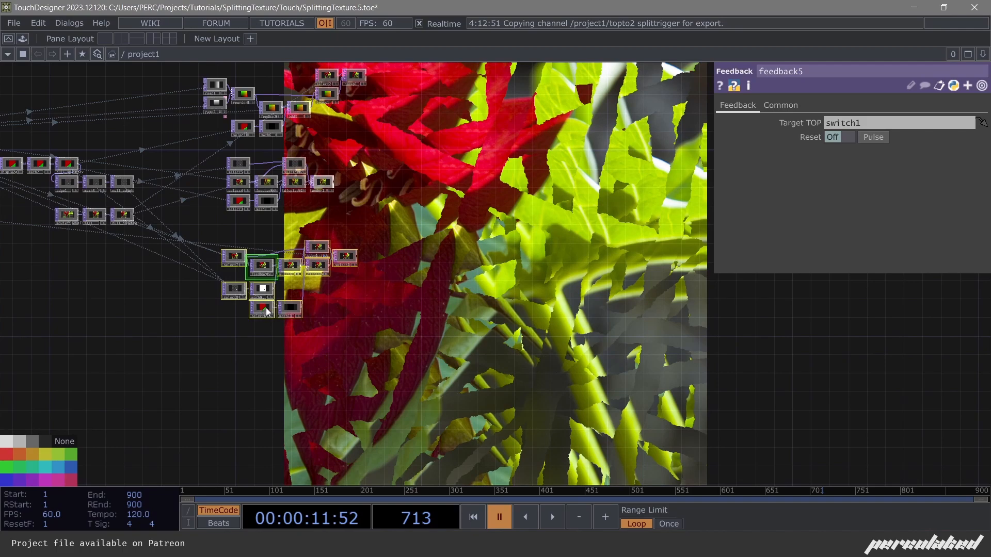
pyautogui.scroll(4, 266, 311)
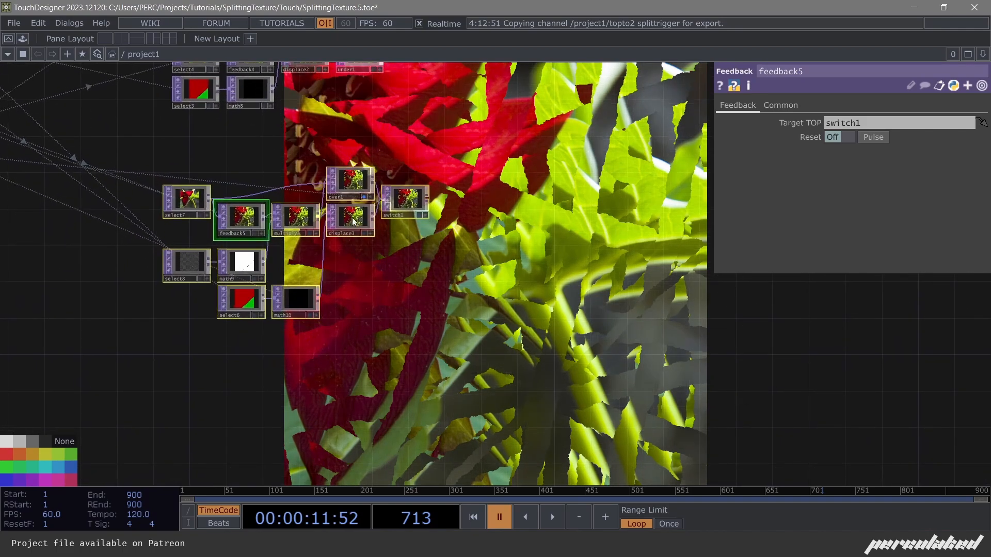
pyautogui.scroll(10, 354, 221)
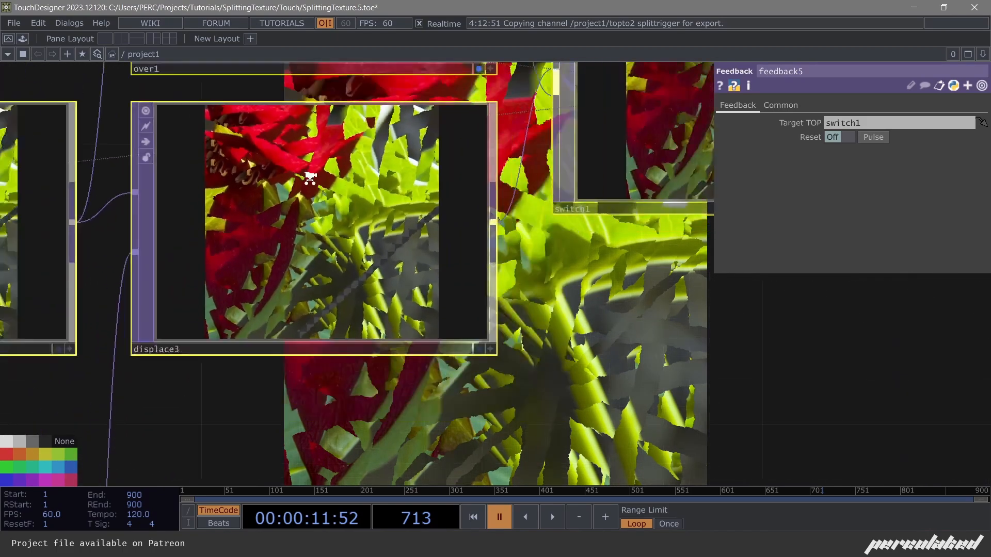
pyautogui.scroll(3, 309, 178)
pyautogui.scroll(-10, 328, 178)
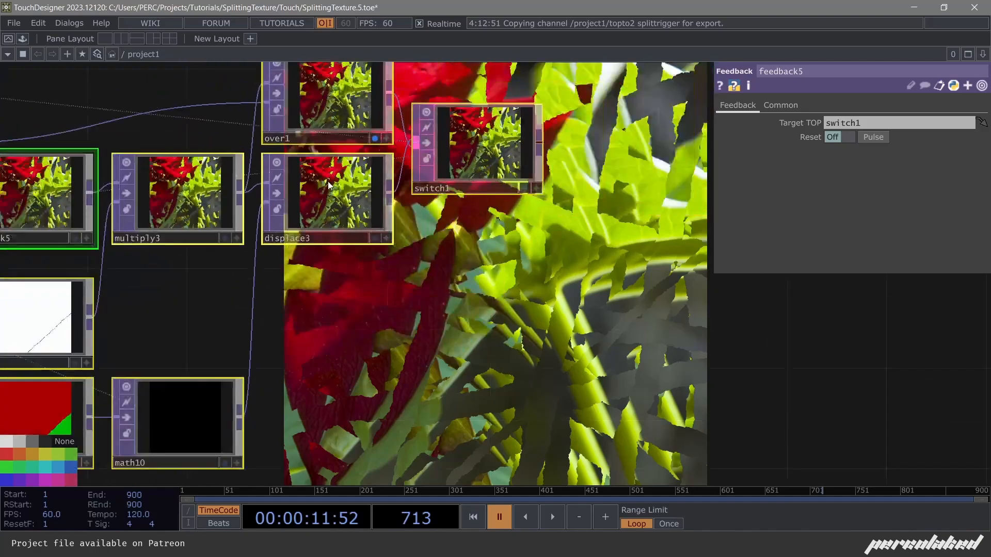
pyautogui.scroll(-3, 329, 184)
pyautogui.scroll(4, 328, 181)
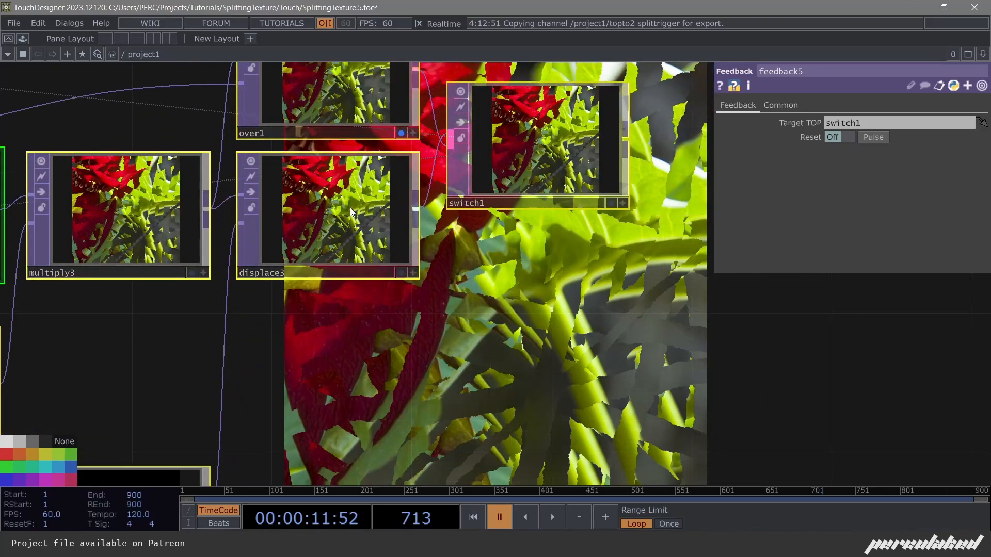
pyautogui.scroll(-6, 449, 270)
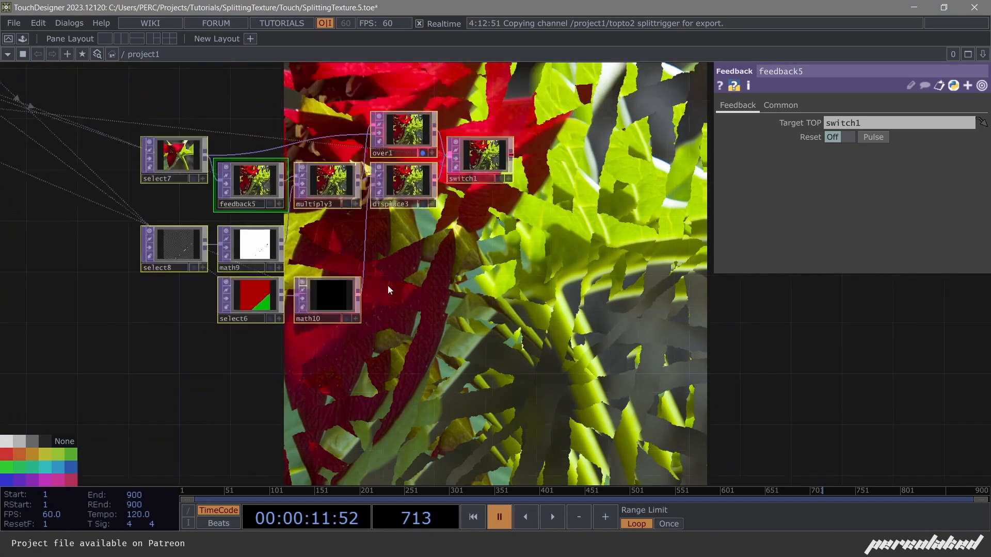
# Duplicate select8, which references null_edge, and place the copy in the empty space below the second feedback network.
pyautogui.click(163, 253)
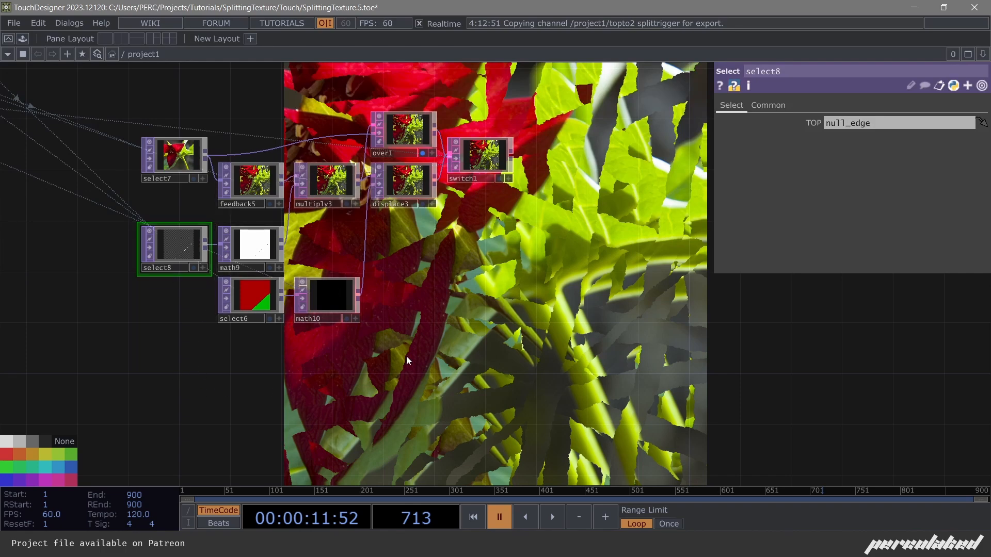
pyautogui.scroll(4, 327, 196)
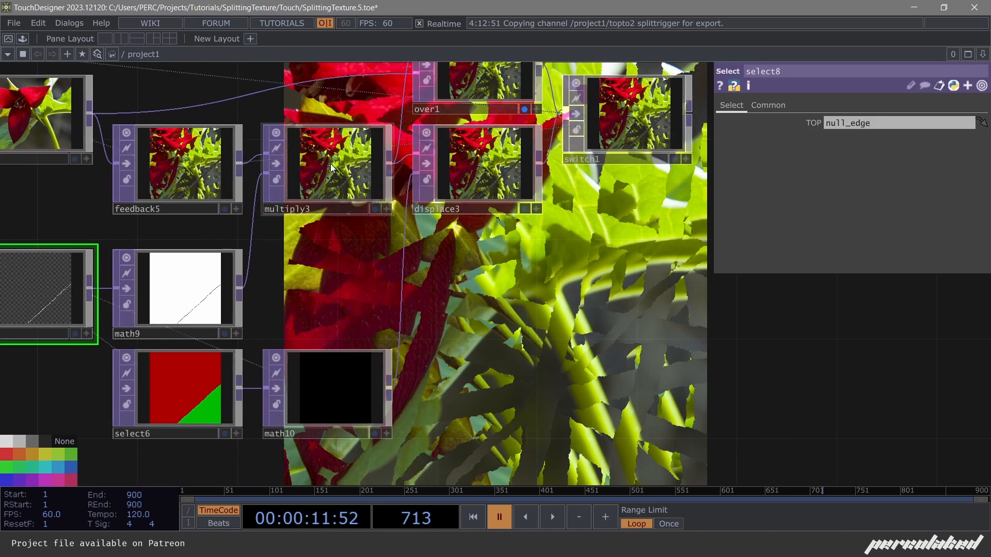
pyautogui.scroll(-2, 261, 234)
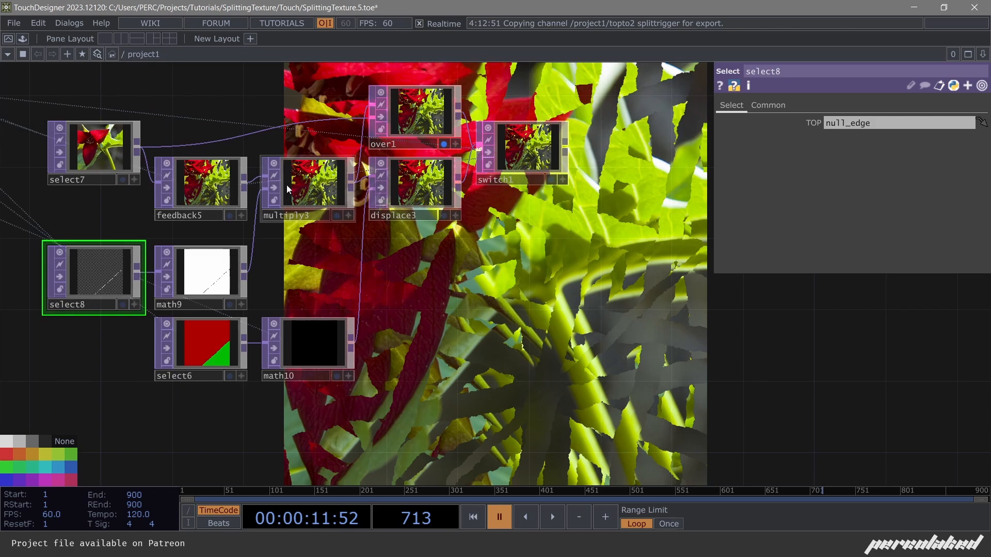
pyautogui.scroll(5, 326, 191)
pyautogui.scroll(-3, 277, 166)
pyautogui.moveTo(253, 280); pyautogui.dragTo(435, 227)
pyautogui.scroll(-2, 181, 267)
pyautogui.scroll(1, 161, 276)
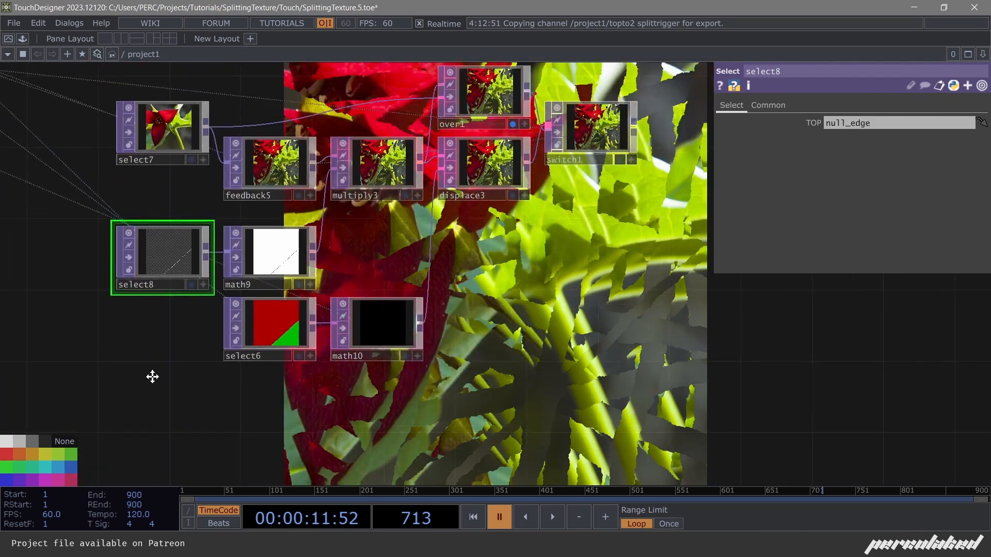
pyautogui.moveTo(153, 376); pyautogui.dragTo(178, 395)
pyautogui.hotkey('ctrl', 'v')
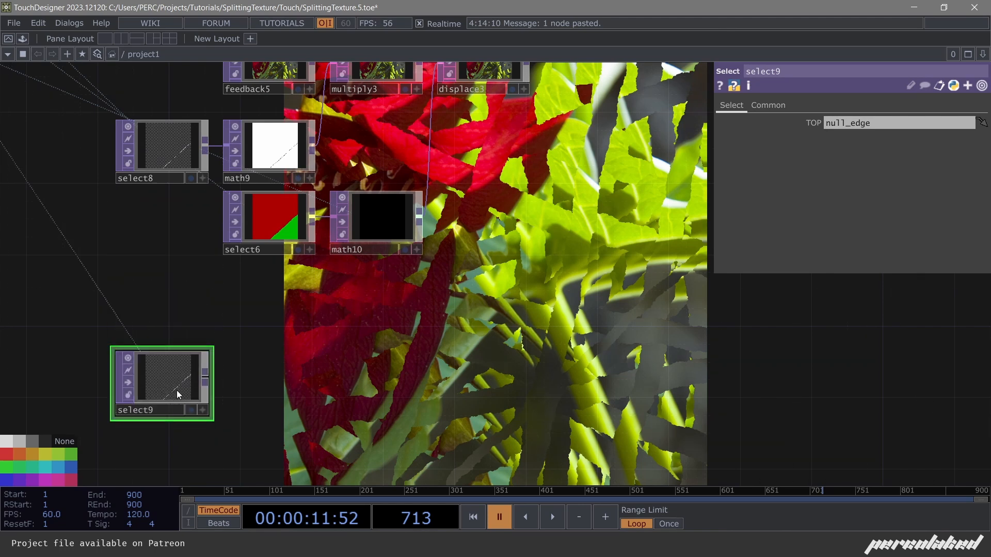
pyautogui.moveTo(296, 312); pyautogui.dragTo(314, 245)
pyautogui.moveTo(175, 314); pyautogui.dragTo(183, 373)
pyautogui.scroll(-2, 206, 253)
pyautogui.moveTo(206, 250); pyautogui.dragTo(224, 196)
pyautogui.scroll(-2, 223, 196)
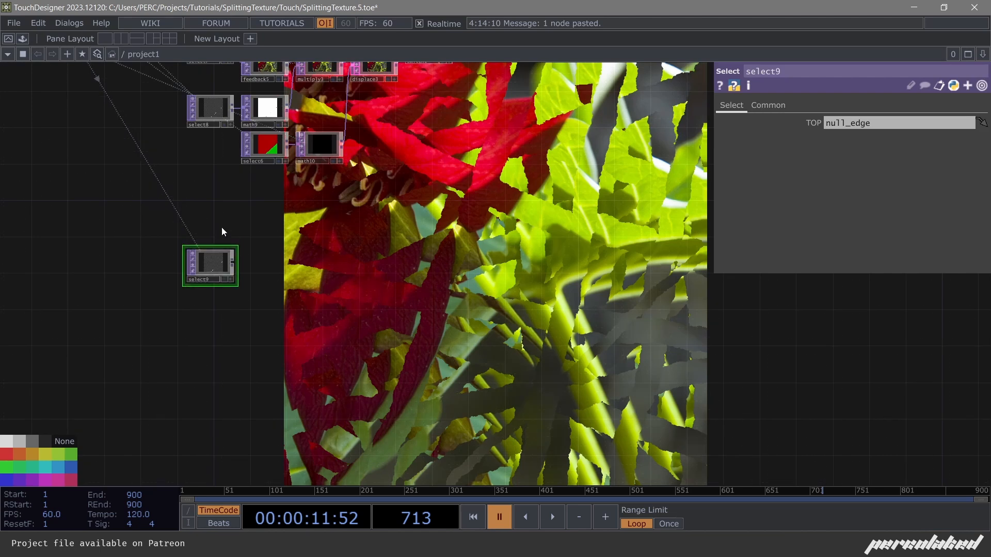
pyautogui.scroll(3, 223, 232)
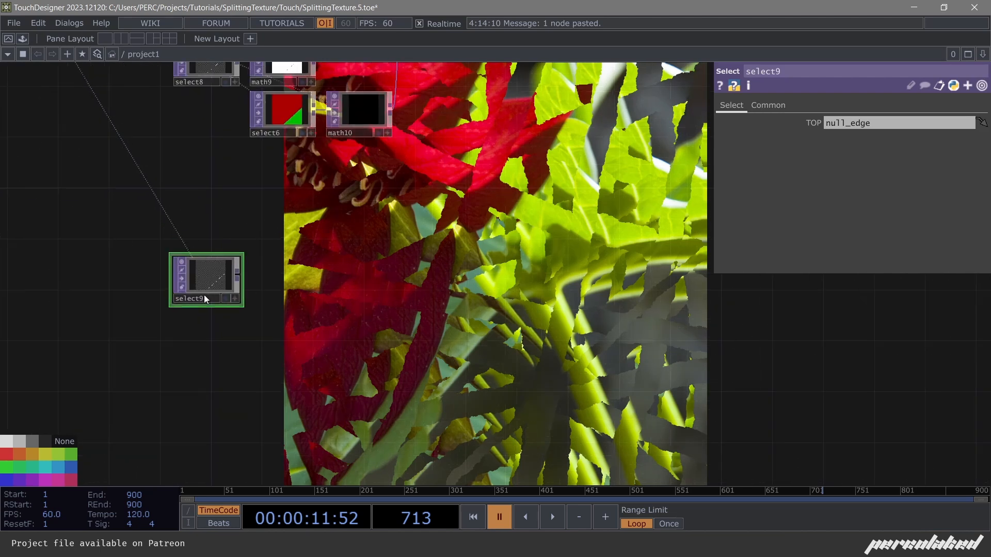
# Add a Math TOP after select9, placed beside it.
pyautogui.click(284, 274)
pyautogui.write('math')
pyautogui.press('Return')
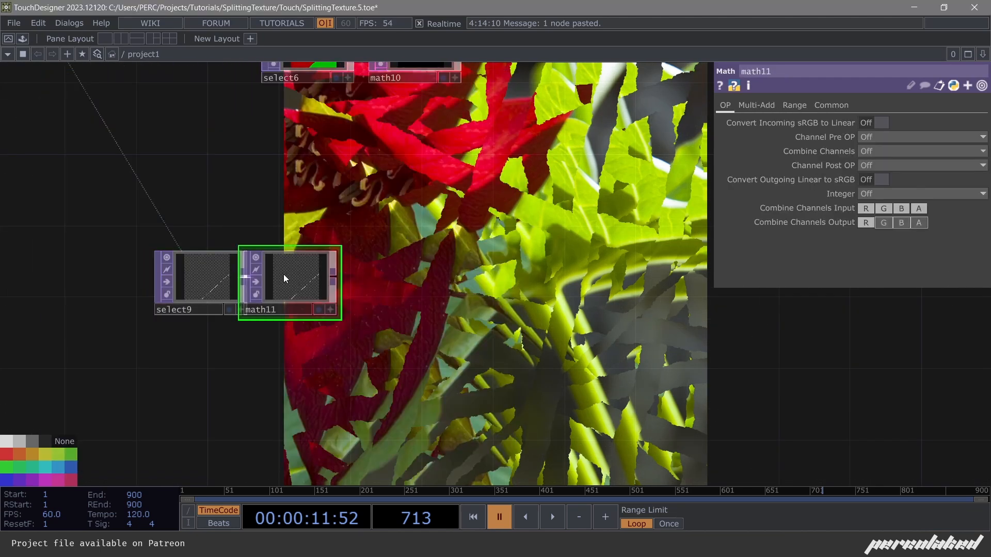
pyautogui.click(281, 275)
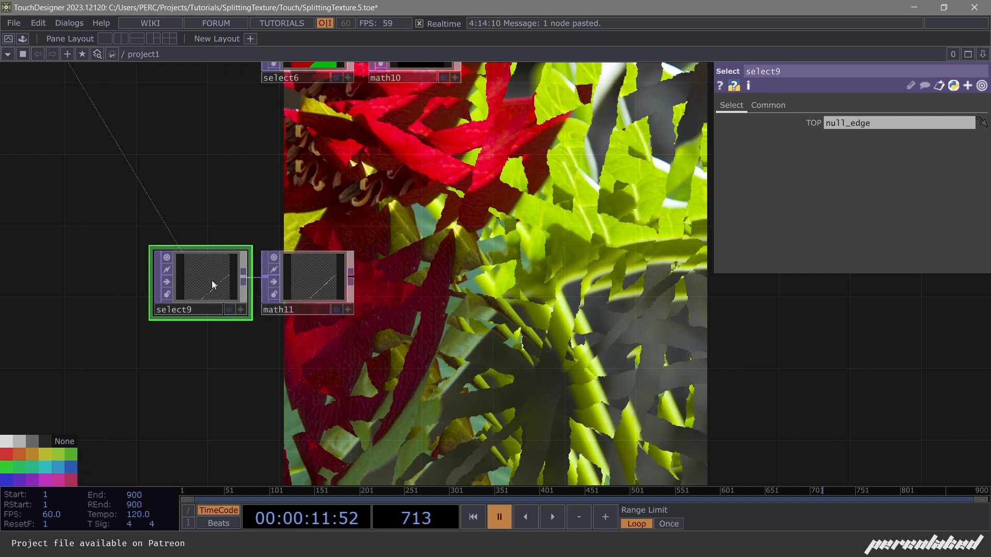
# Set select9's Pixel Format to 32-bit float (Mono).
pyautogui.click(771, 105)
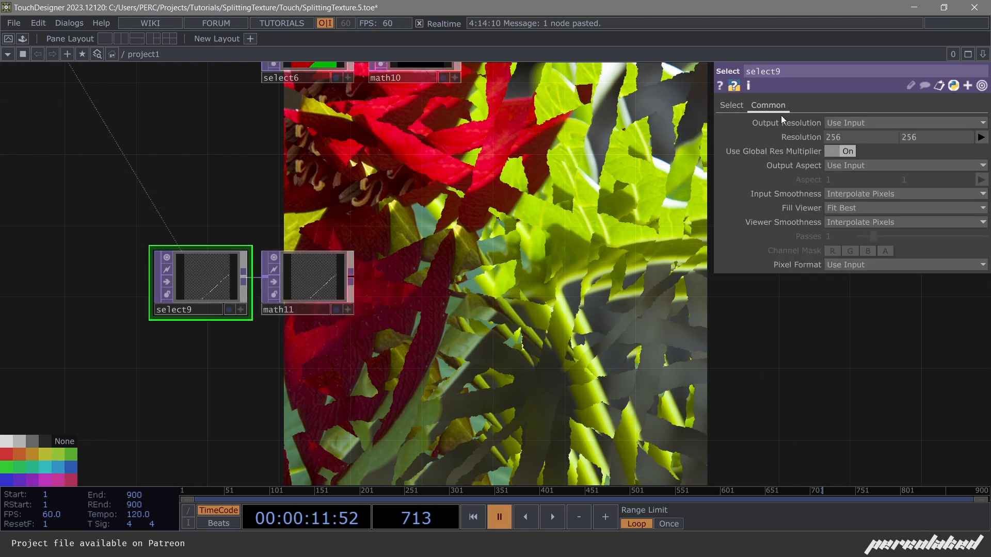
pyautogui.click(852, 264)
pyautogui.click(868, 165)
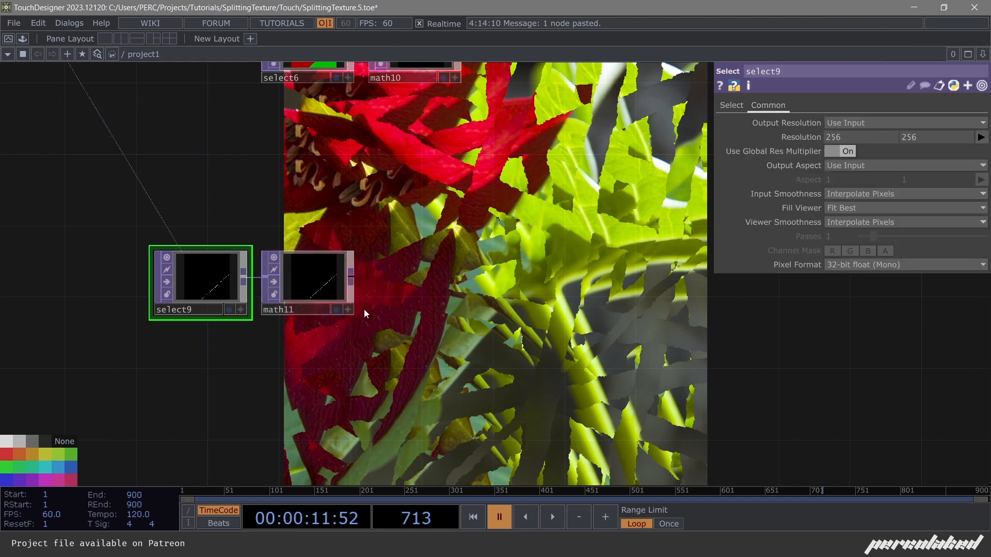
# Invert the edge mask in math11 by setting its To Range to 1 and 0.
pyautogui.click(308, 267)
pyautogui.scroll(5, 308, 271)
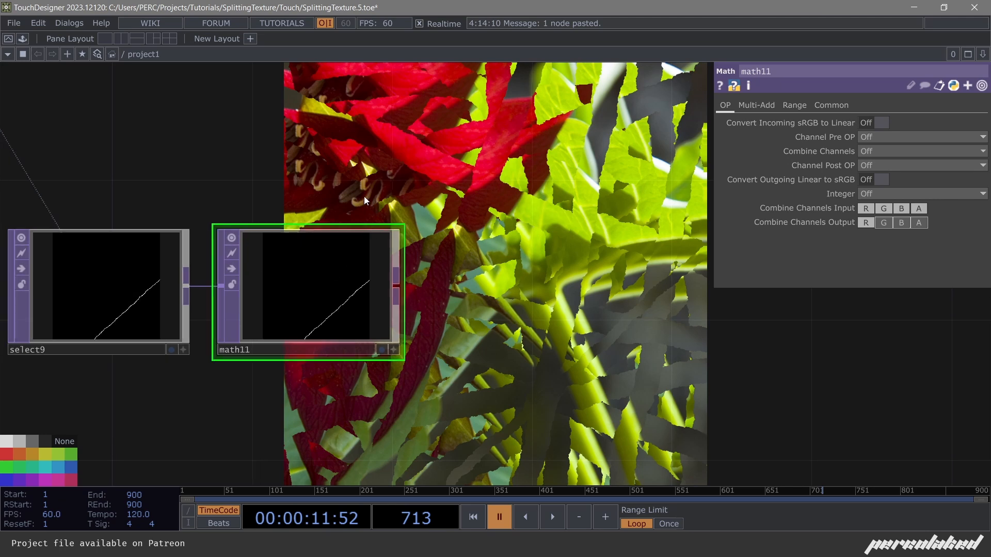
pyautogui.click(752, 110)
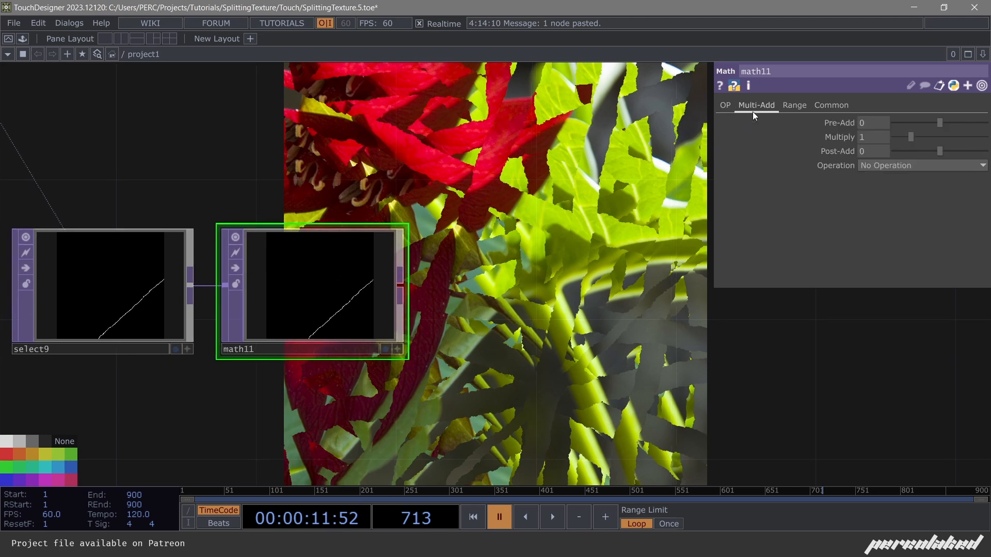
pyautogui.click(790, 104)
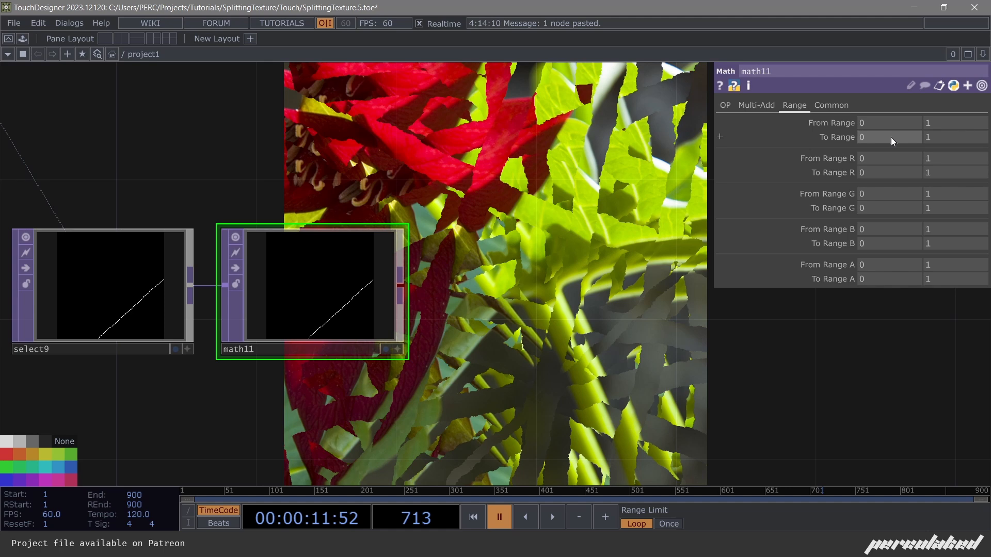
pyautogui.click(890, 137)
pyautogui.write('1')
pyautogui.press('Tab')
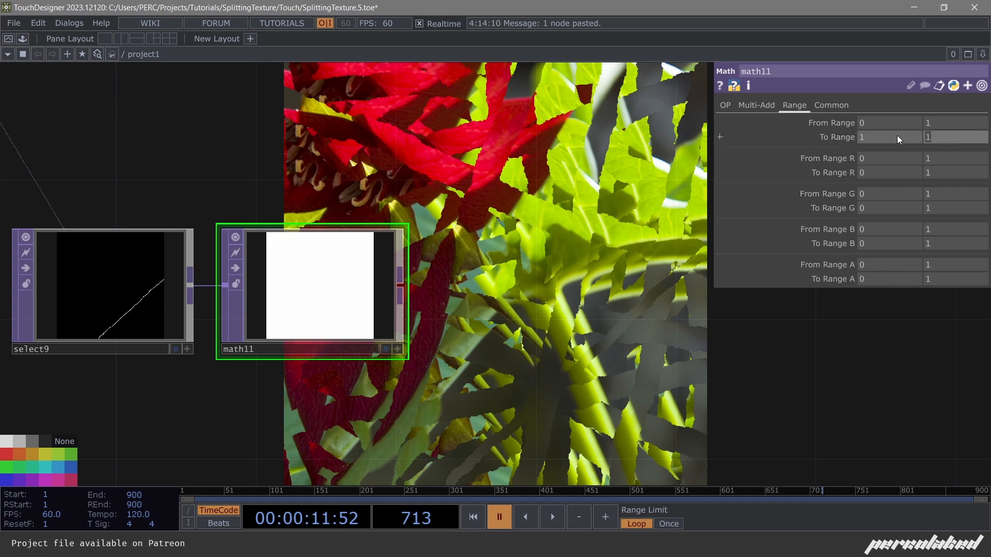
pyautogui.write('0')
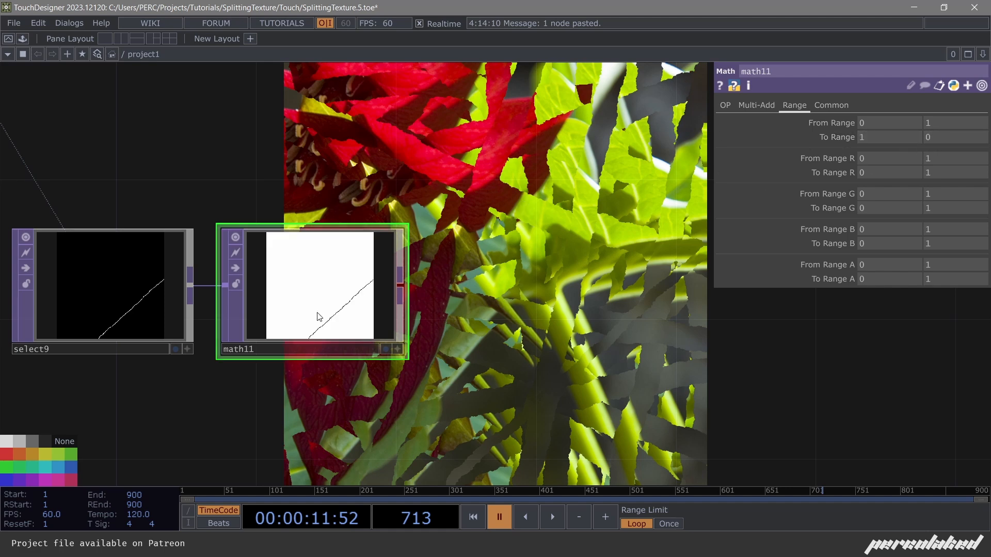
# Compare the inverted edge line in math11 with the edge line in the second feedback network's image.
pyautogui.scroll(5, 319, 316)
pyautogui.scroll(-5, 247, 331)
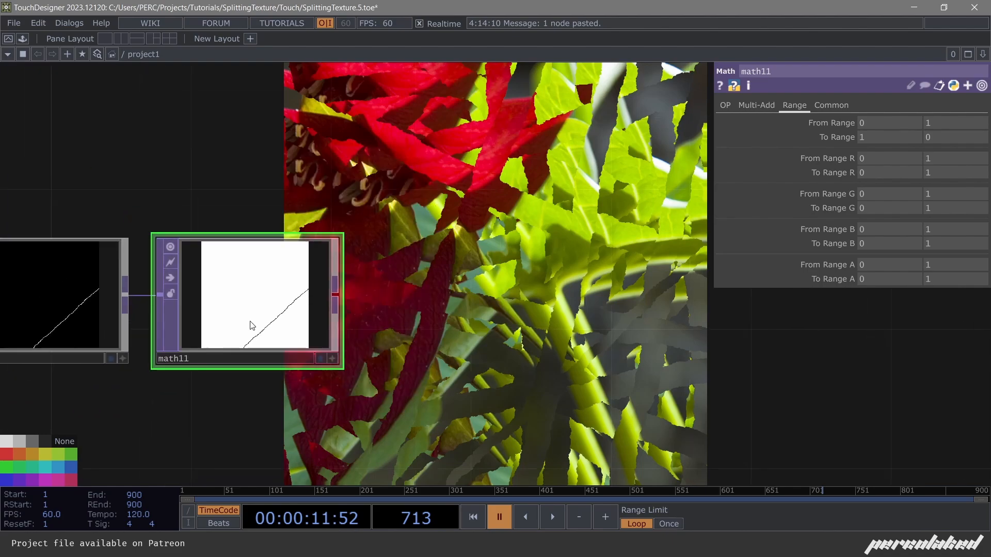
pyautogui.scroll(-5, 363, 305)
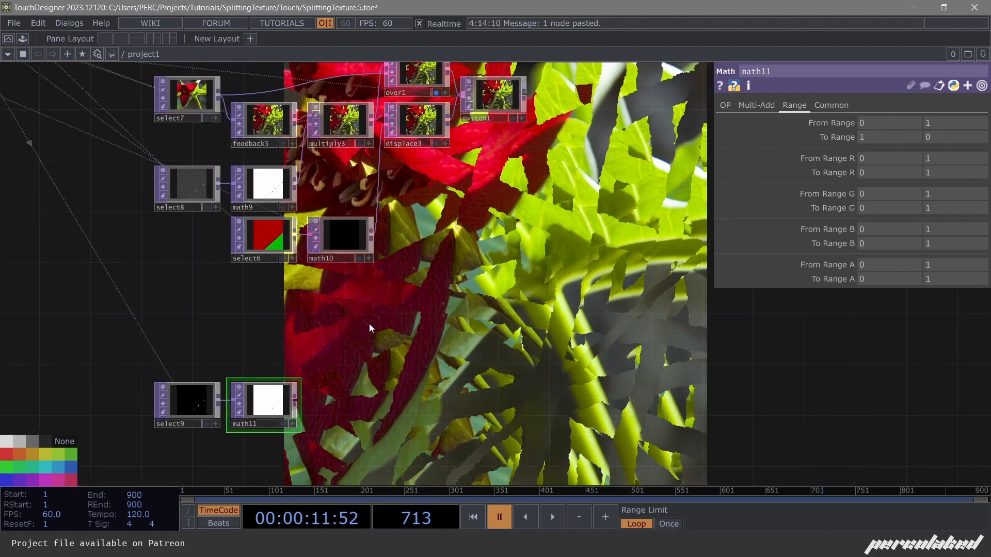
pyautogui.scroll(10, 309, 155)
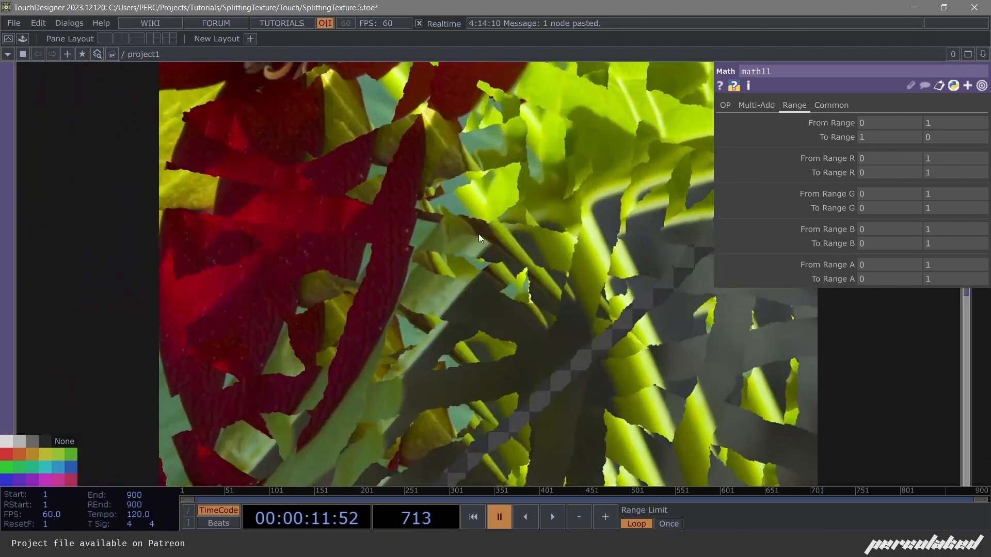
pyautogui.scroll(-6, 479, 238)
pyautogui.scroll(6, 227, 429)
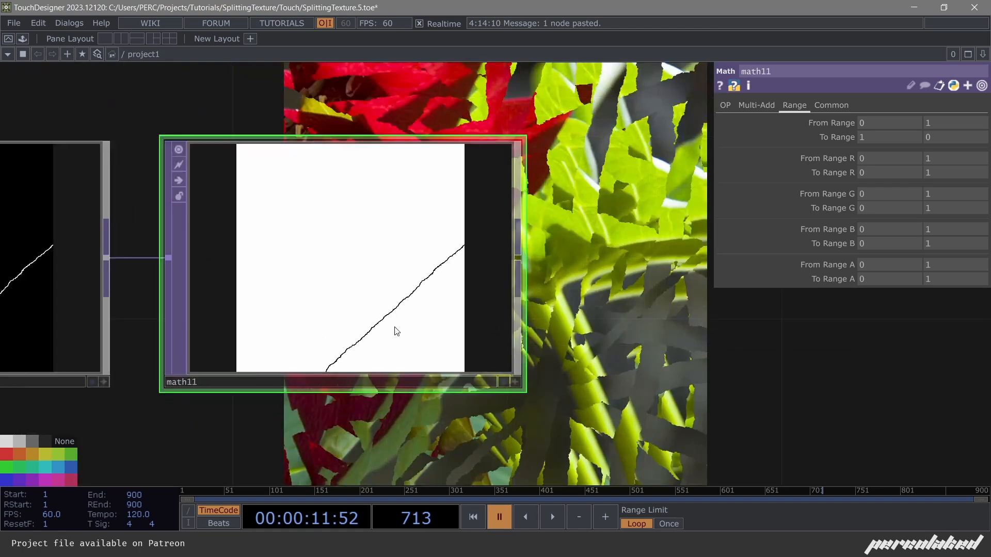
# Add a Feedback TOP fed by math11, placed after it in the network.
pyautogui.scroll(-3, 394, 327)
pyautogui.moveTo(574, 282); pyautogui.dragTo(386, 267)
pyautogui.scroll(4, 290, 279)
pyautogui.scroll(-6, 293, 278)
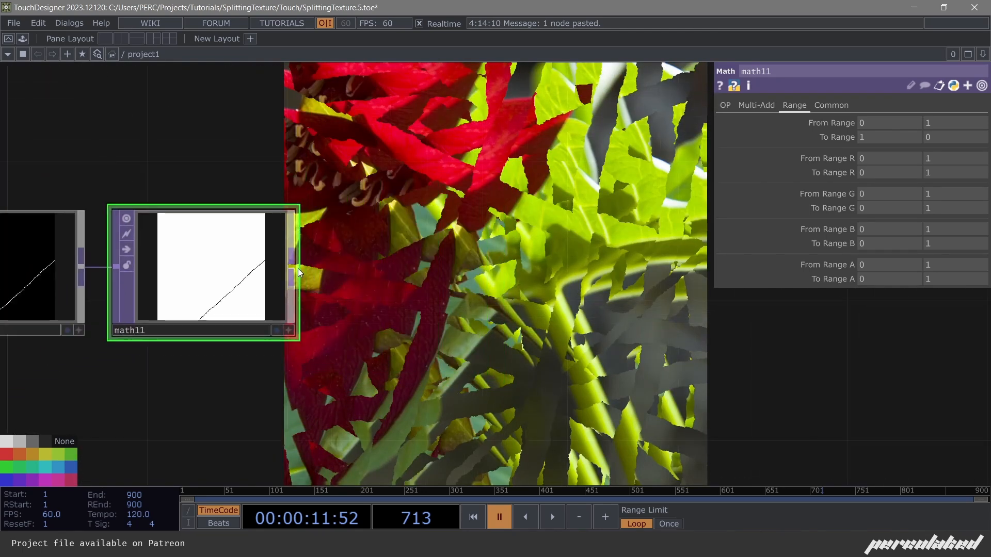
pyautogui.moveTo(298, 267); pyautogui.dragTo(261, 317)
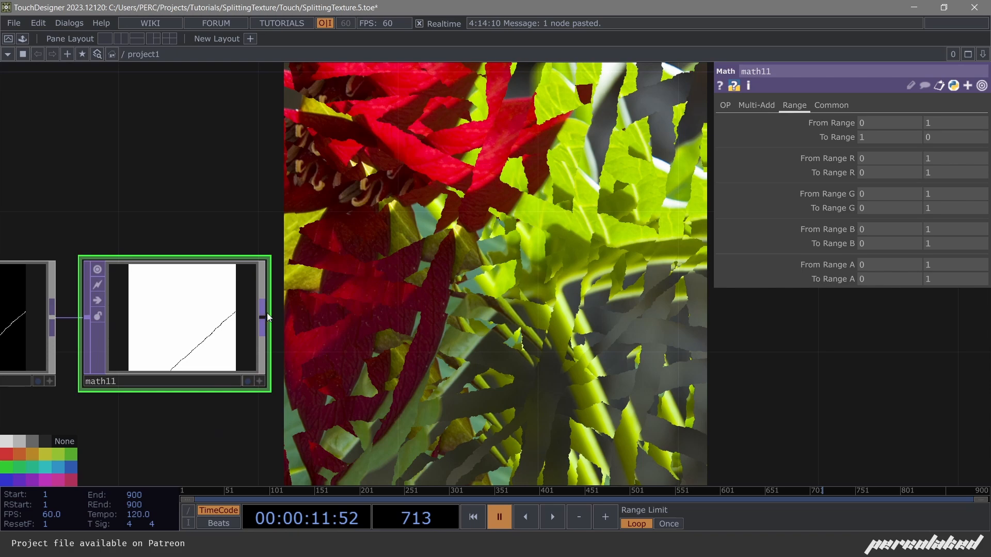
pyautogui.click(263, 317)
pyautogui.click(373, 193)
pyautogui.write('f')
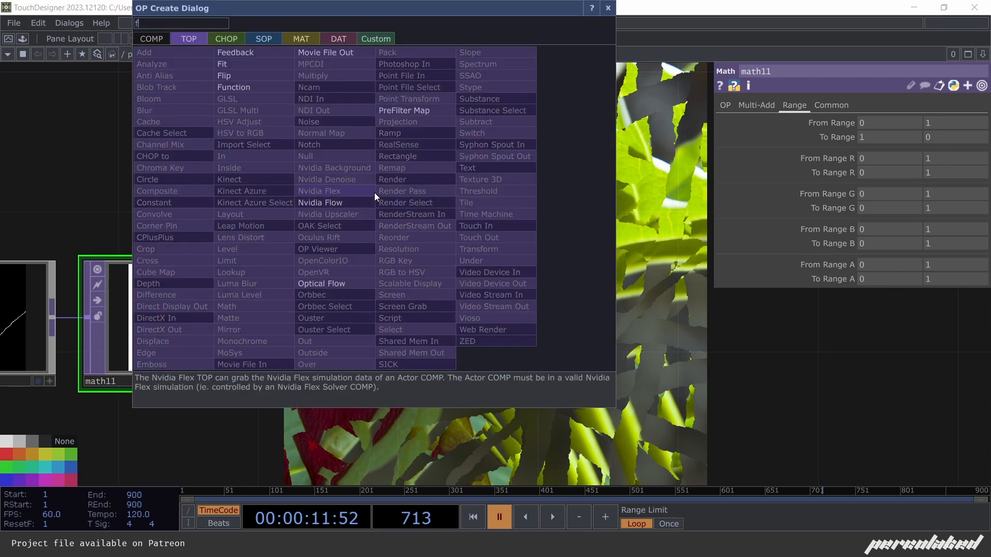
pyautogui.click(256, 55)
pyautogui.click(416, 157)
# Link feedback6's Reset parameter to the reset channel of null_data.
pyautogui.scroll(-6, 415, 158)
pyautogui.moveTo(132, 75); pyautogui.dragTo(367, 281)
pyautogui.moveTo(117, 147); pyautogui.dragTo(341, 301)
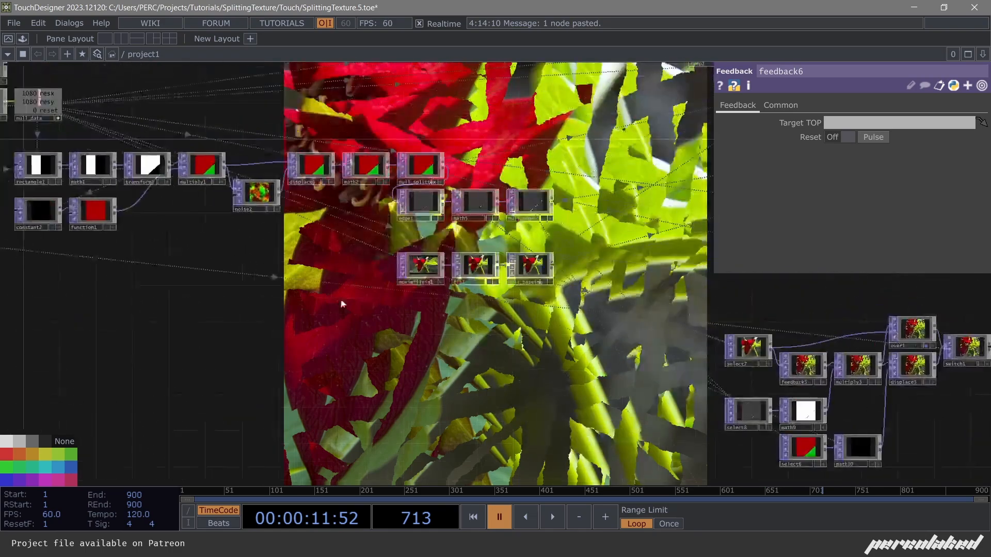
pyautogui.moveTo(71, 93); pyautogui.dragTo(252, 203)
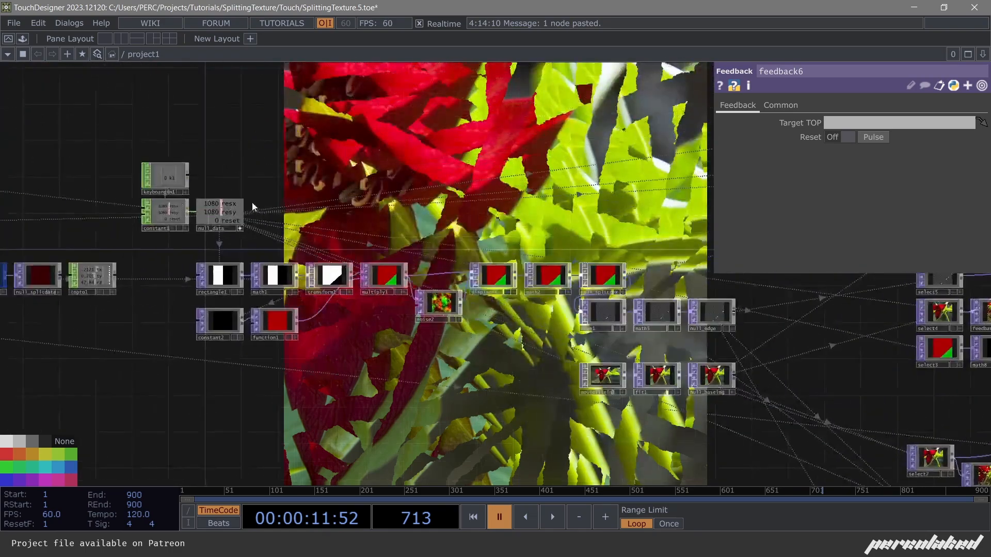
pyautogui.moveTo(842, 144); pyautogui.dragTo(843, 138)
pyautogui.click(845, 132)
pyautogui.moveTo(513, 285); pyautogui.dragTo(216, 140)
pyautogui.moveTo(550, 411); pyautogui.dragTo(203, 179)
pyautogui.scroll(1, 389, 276)
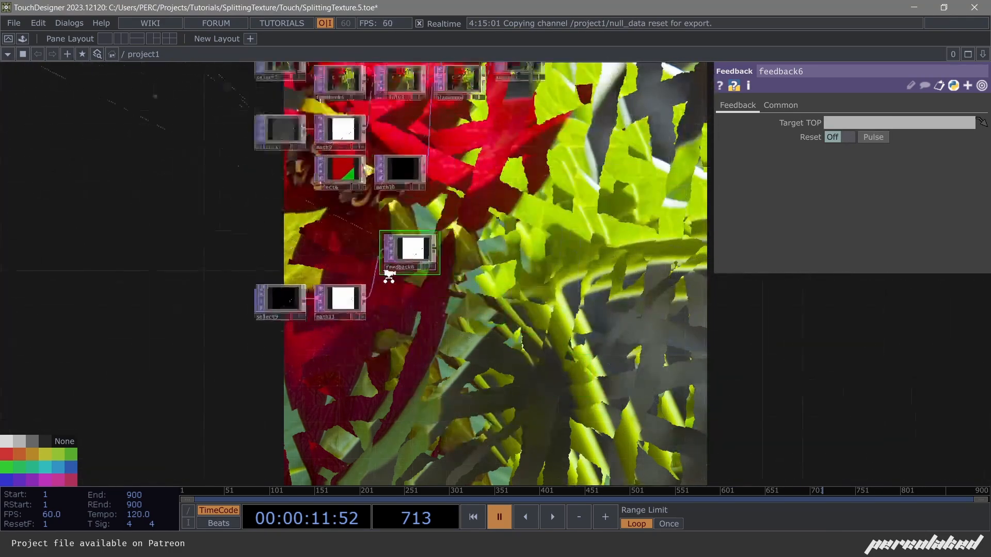
pyautogui.scroll(5, 389, 276)
pyautogui.moveTo(463, 219); pyautogui.dragTo(464, 269)
pyautogui.moveTo(503, 307); pyautogui.dragTo(436, 261)
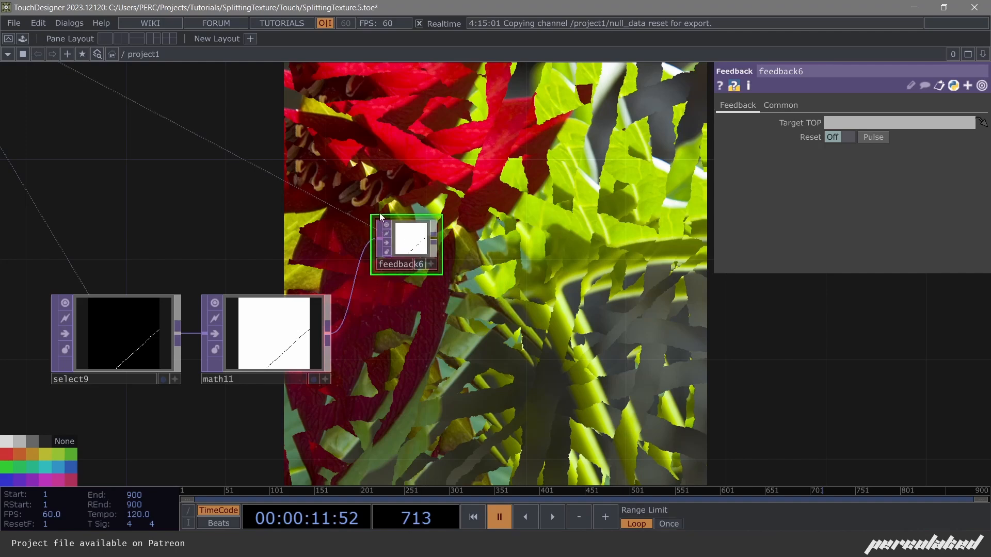
pyautogui.hotkey('ctrl', 'z')
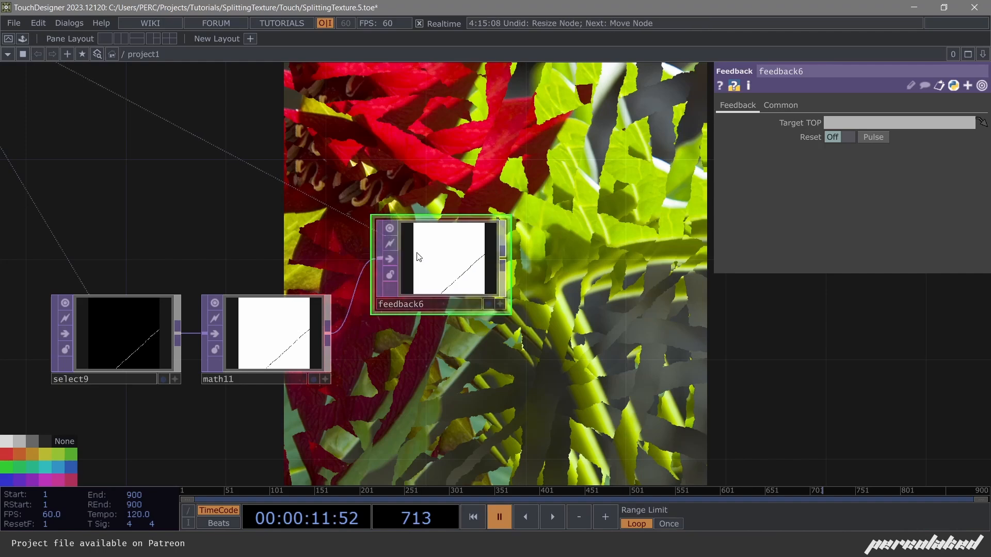
pyautogui.hotkey('ctrl', 'z')
# Add a Displace TOP after feedback6, using the feedback image as its first input.
pyautogui.click(537, 285)
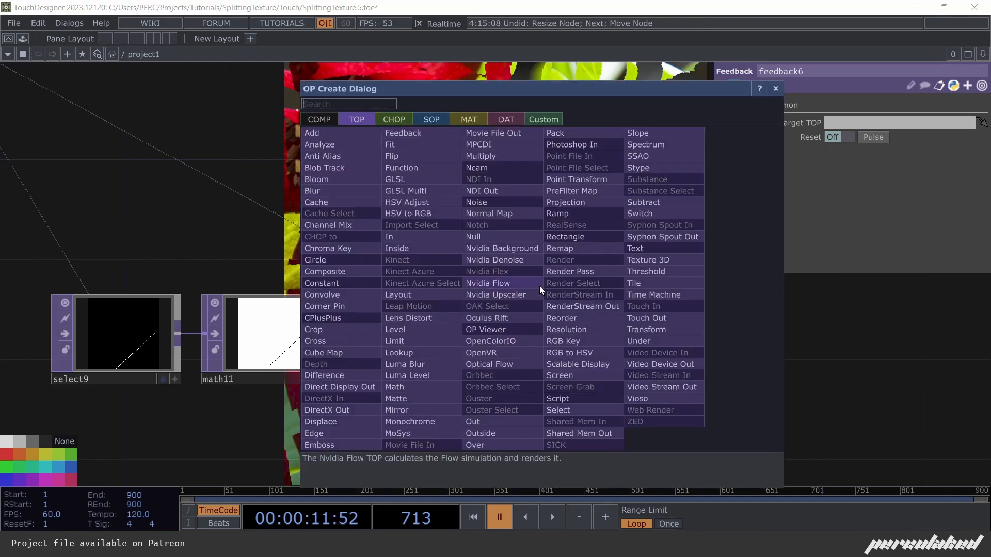
pyautogui.write('d')
pyautogui.click(343, 420)
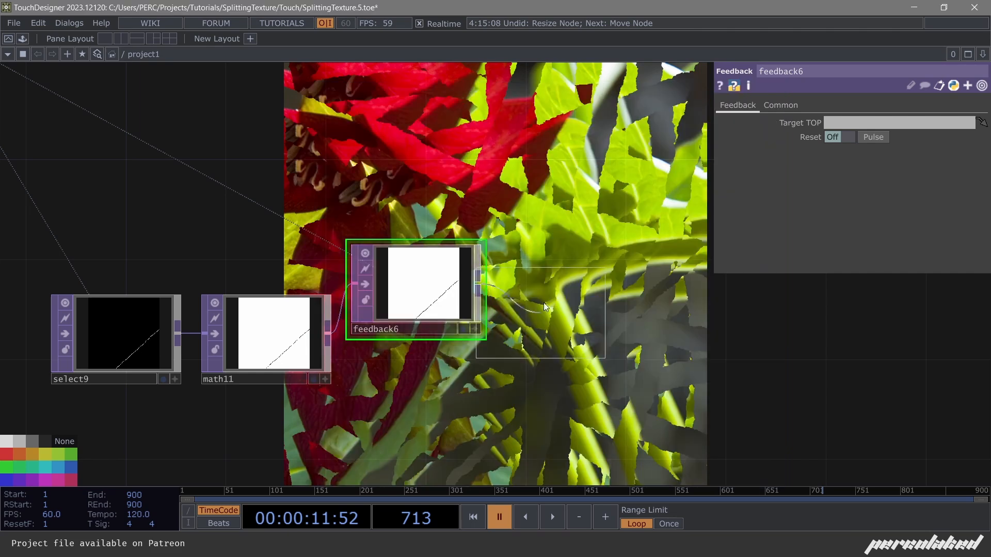
pyautogui.click(553, 271)
pyautogui.scroll(-3, 555, 341)
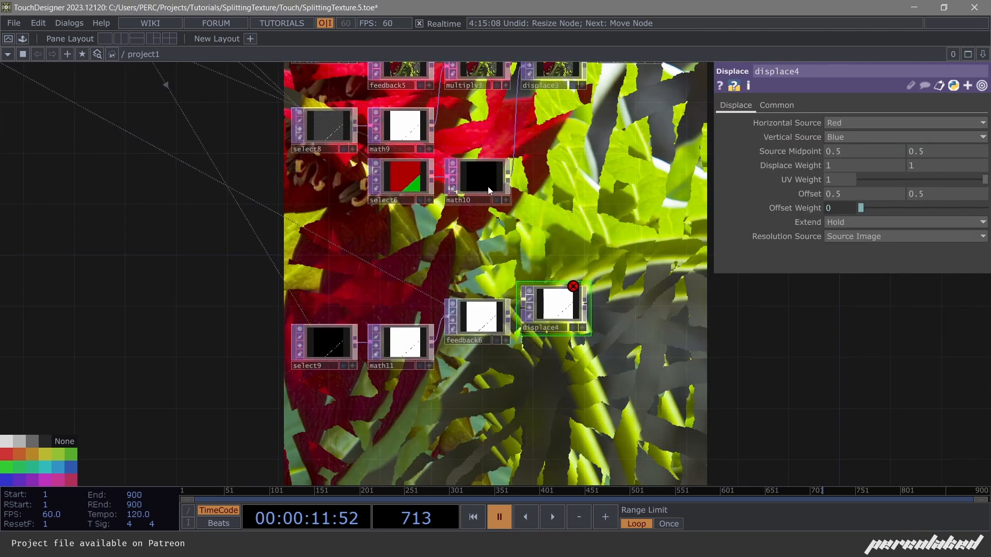
# Add a Select TOP that references math10 and connect it to displace4's second input.
pyautogui.click(488, 179)
pyautogui.moveTo(500, 126); pyautogui.dragTo(443, 217)
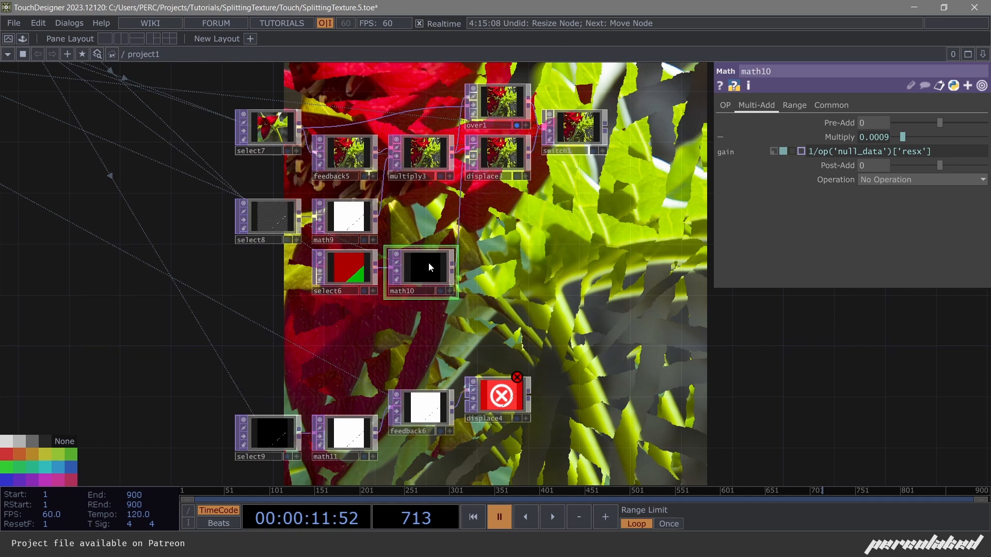
pyautogui.moveTo(454, 326); pyautogui.dragTo(444, 254)
pyautogui.press('Tab')
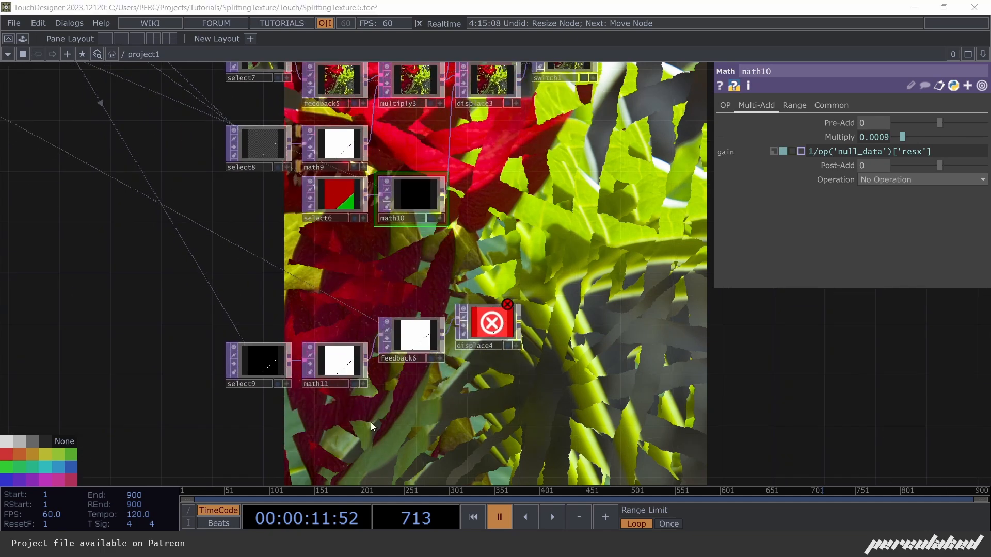
pyautogui.write('s')
pyautogui.click(404, 453)
pyautogui.click(407, 399)
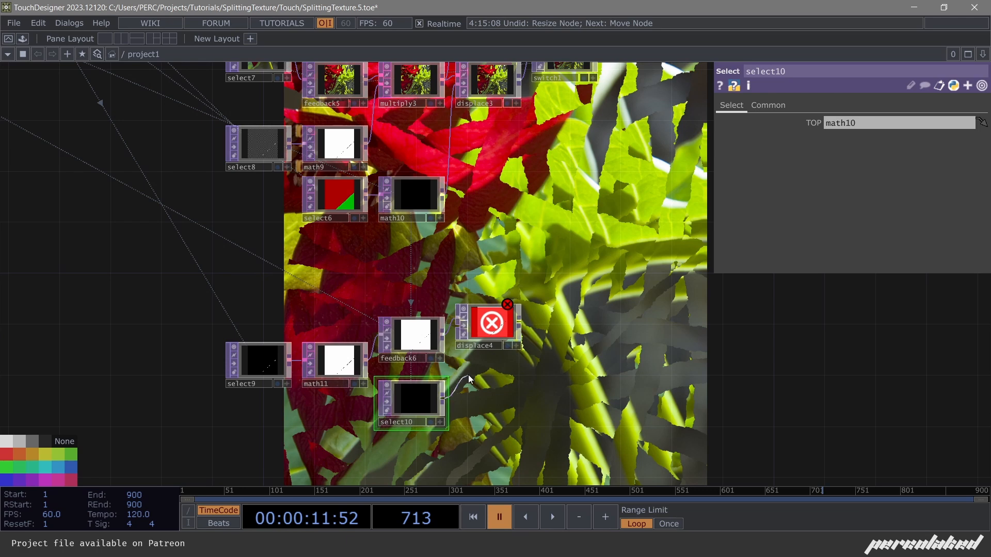
pyautogui.click(487, 333)
# Move displace4 and select10 away from feedback6 and lower select9 and math11 to make room for another node.
pyautogui.moveTo(489, 412); pyautogui.dragTo(454, 388)
pyautogui.moveTo(455, 339); pyautogui.dragTo(605, 317)
pyautogui.scroll(5, 471, 347)
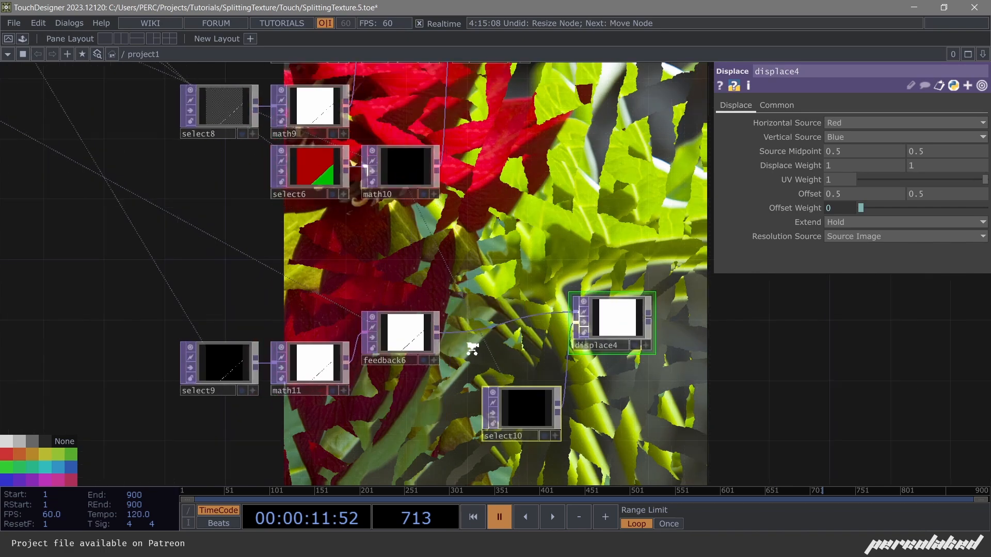
pyautogui.moveTo(356, 430); pyautogui.dragTo(160, 340)
pyautogui.moveTo(164, 338); pyautogui.dragTo(164, 392)
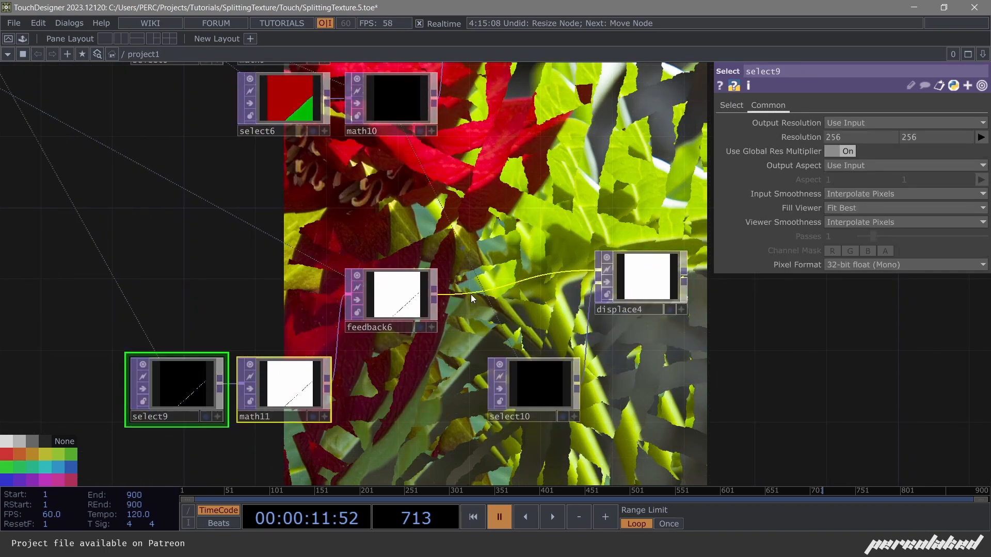
# Insert a Multiply TOP on the wire between feedback6 and displace4.
pyautogui.rightClick(470, 294)
pyautogui.click(484, 283)
pyautogui.write('mu')
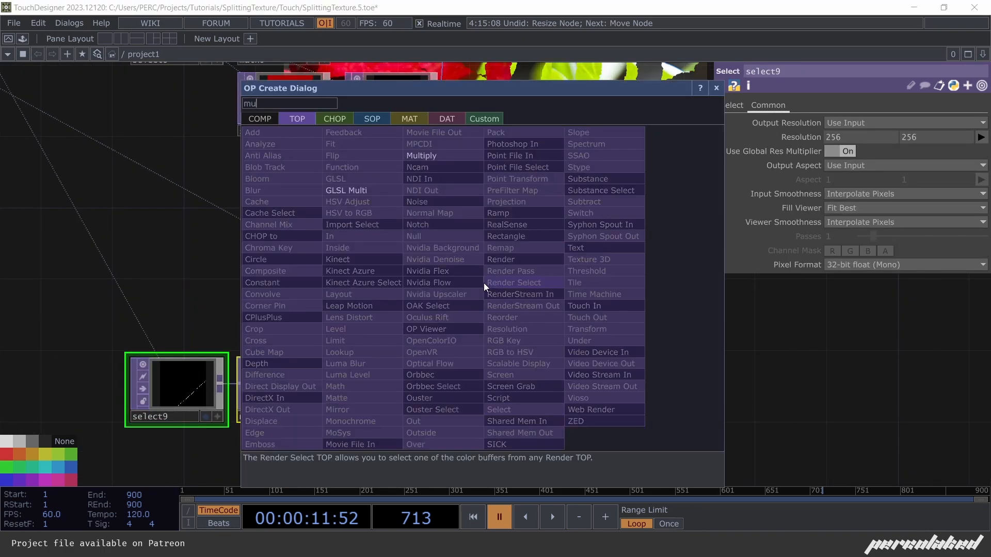
pyautogui.click(430, 157)
pyautogui.click(495, 298)
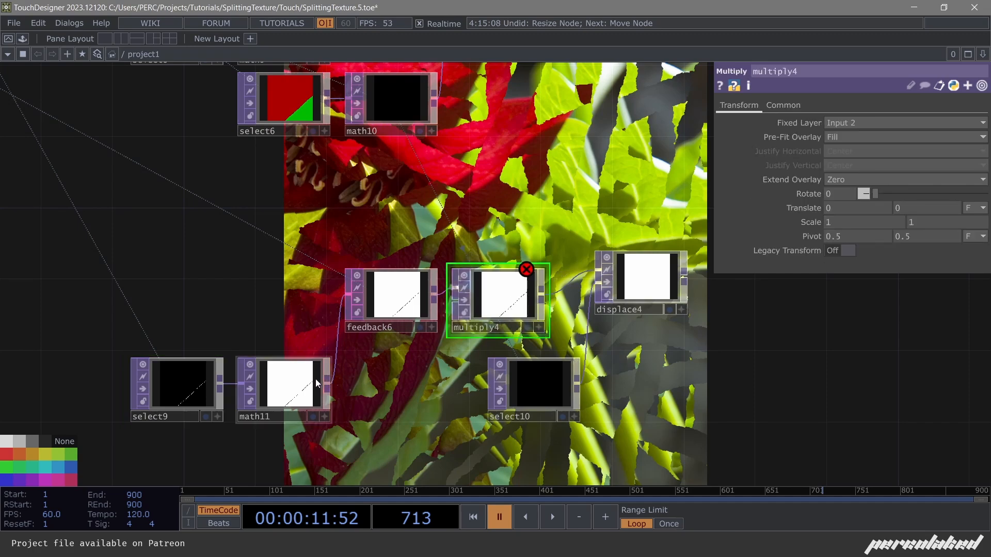
# Connect math11 to the second input of multiply4.
pyautogui.scroll(4, 320, 385)
pyautogui.scroll(-2, 320, 385)
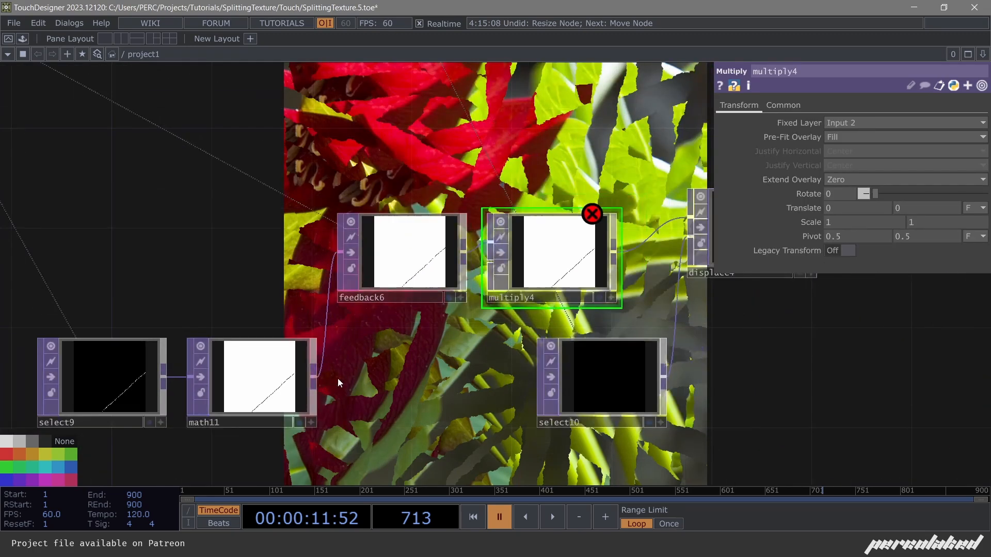
pyautogui.moveTo(314, 379); pyautogui.dragTo(502, 290)
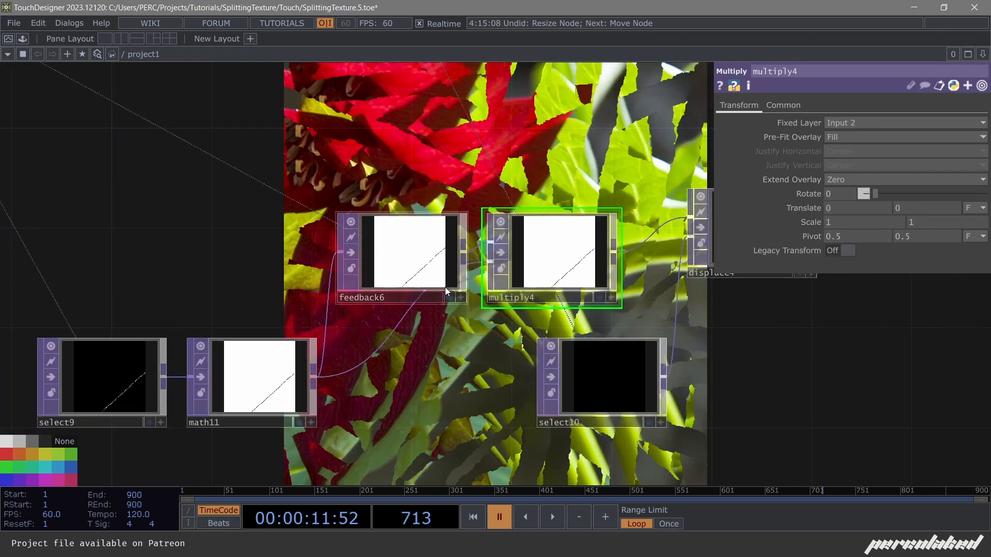
pyautogui.moveTo(430, 378); pyautogui.dragTo(452, 324)
# Tidy the mask network's layout, placing select10 directly below multiply4 and displace4 beside the two.
pyautogui.moveTo(330, 429); pyautogui.dragTo(170, 312, button='right')
pyautogui.moveTo(318, 325); pyautogui.dragTo(319, 301)
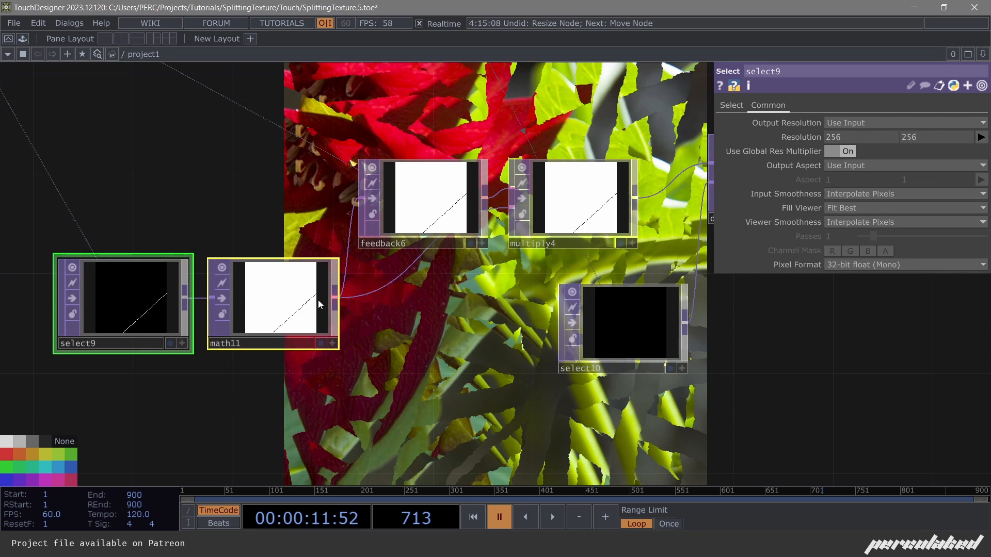
pyautogui.moveTo(387, 340); pyautogui.dragTo(214, 338)
pyautogui.moveTo(441, 316); pyautogui.dragTo(391, 292)
pyautogui.moveTo(614, 205); pyautogui.dragTo(564, 230)
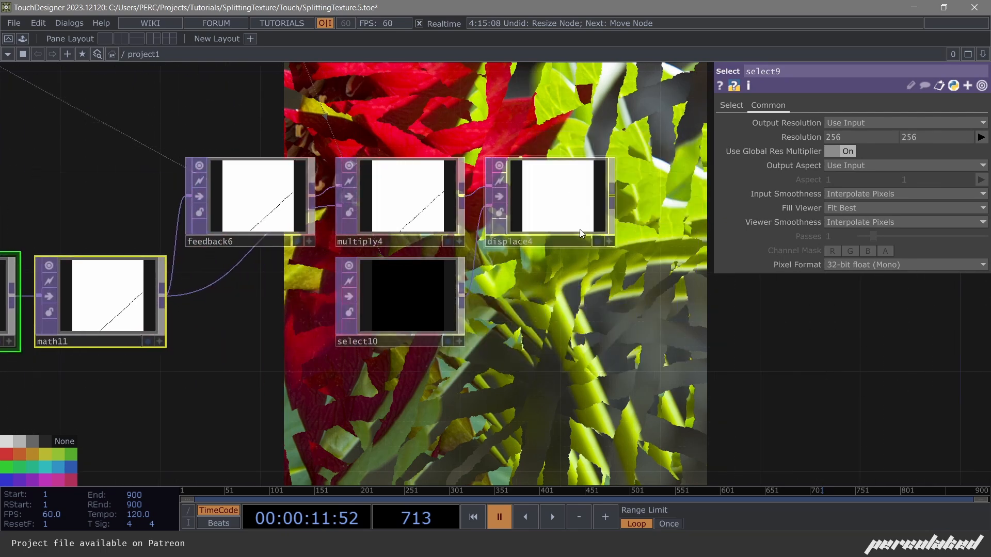
pyautogui.moveTo(519, 282); pyautogui.dragTo(320, 318)
pyautogui.moveTo(378, 213); pyautogui.dragTo(377, 164)
pyautogui.moveTo(496, 251); pyautogui.dragTo(361, 263)
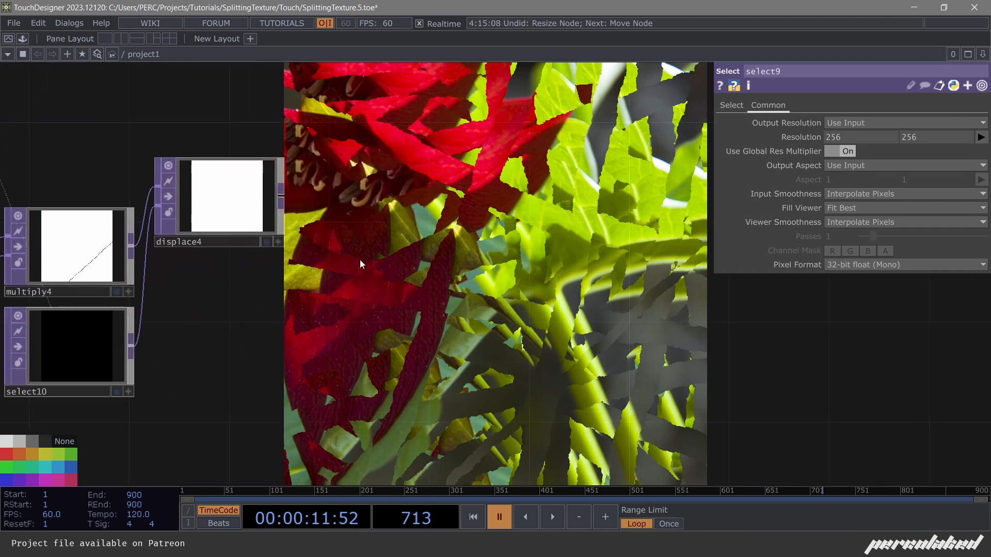
pyautogui.moveTo(272, 193); pyautogui.dragTo(272, 218)
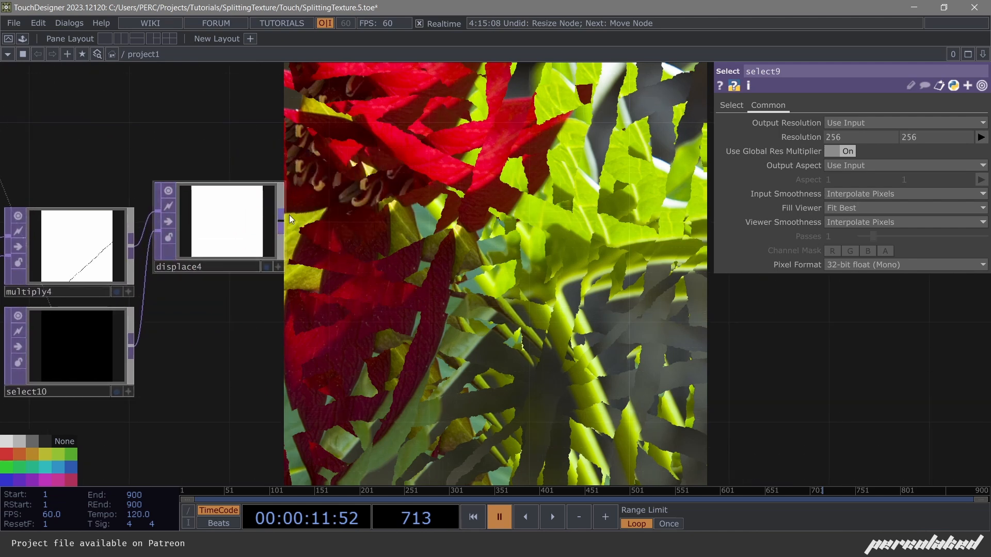
# Add a Math TOP after displace4, placed beside it.
pyautogui.click(281, 222)
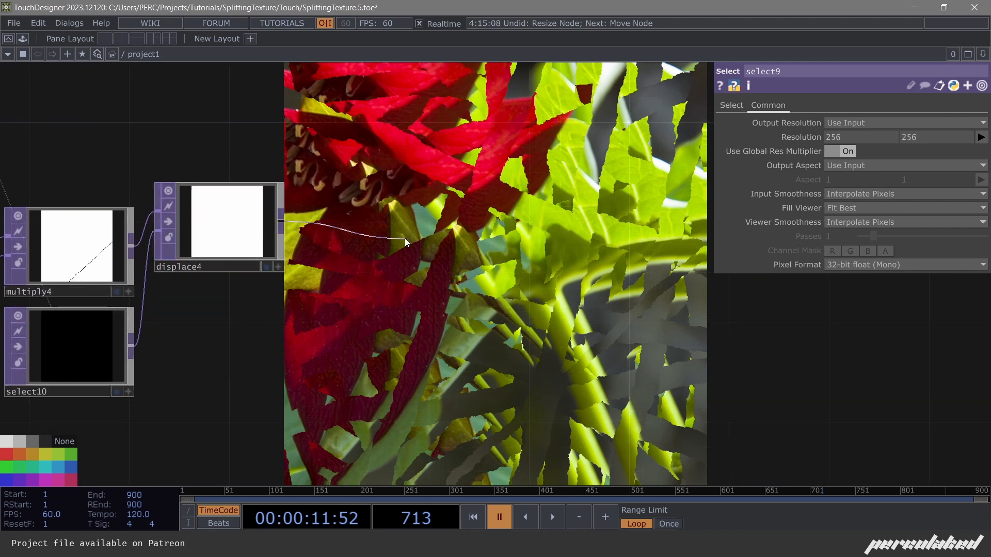
pyautogui.click(404, 237)
pyautogui.write('math')
pyautogui.press('Return')
pyautogui.click(406, 243)
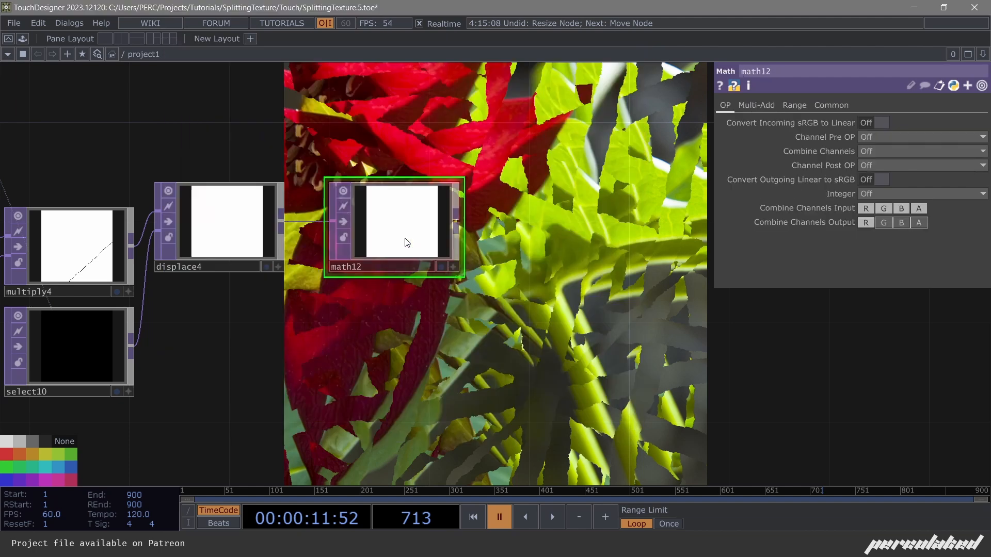
# Set feedback6's Target TOP to displace4 to close the mask feedback loop.
pyautogui.moveTo(366, 369); pyautogui.dragTo(671, 281)
pyautogui.press('space')
pyautogui.press('space')
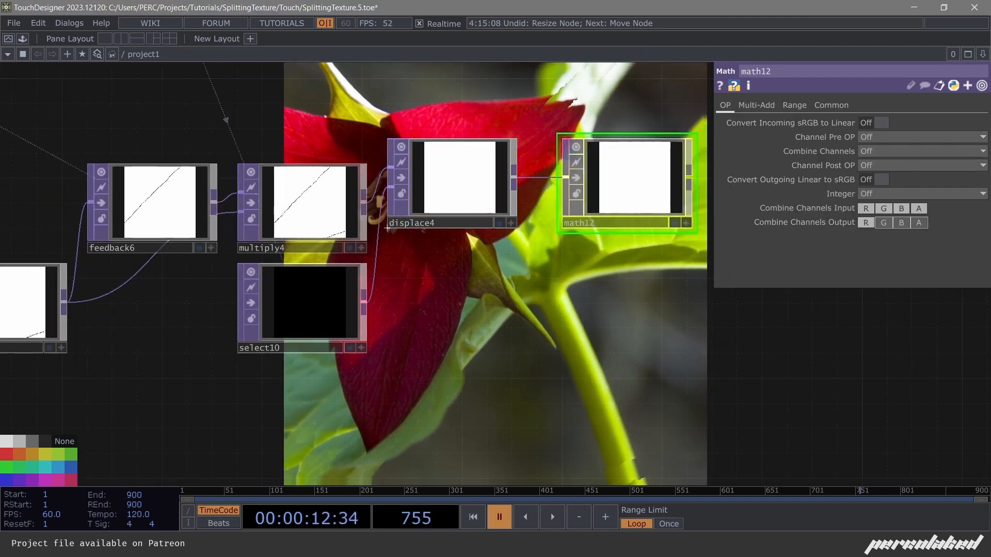
pyautogui.moveTo(387, 228); pyautogui.dragTo(129, 207)
pyautogui.click(133, 208)
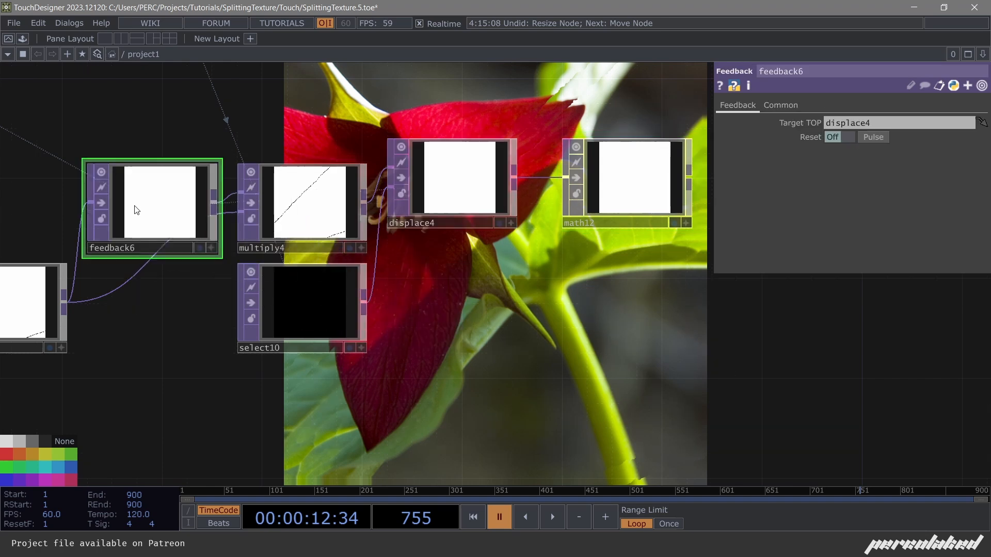
# Set displace4's Vertical Source to Green and its Source Midpoint to 0 and 0.
pyautogui.press('space')
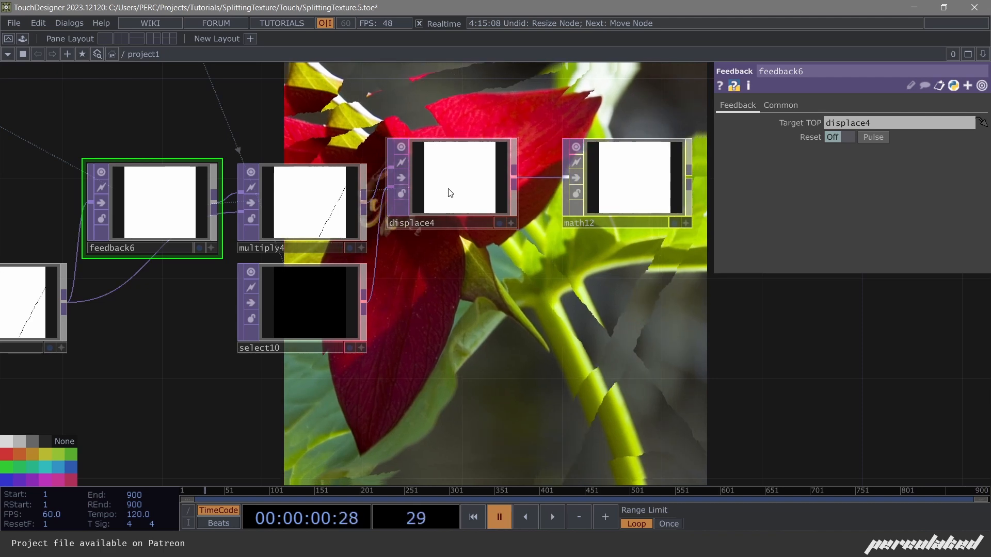
pyautogui.press('space')
pyautogui.click(471, 201)
pyautogui.click(850, 135)
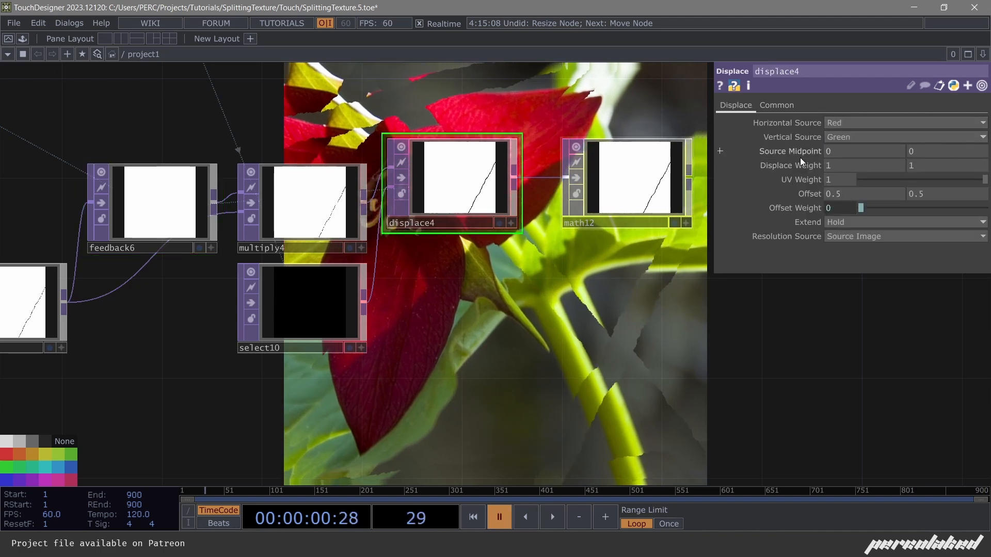
# Play the timeline and examine how the displaced edge mask accumulates in displace4 and math12.
pyautogui.moveTo(624, 323); pyautogui.dragTo(648, 340)
pyautogui.press('space')
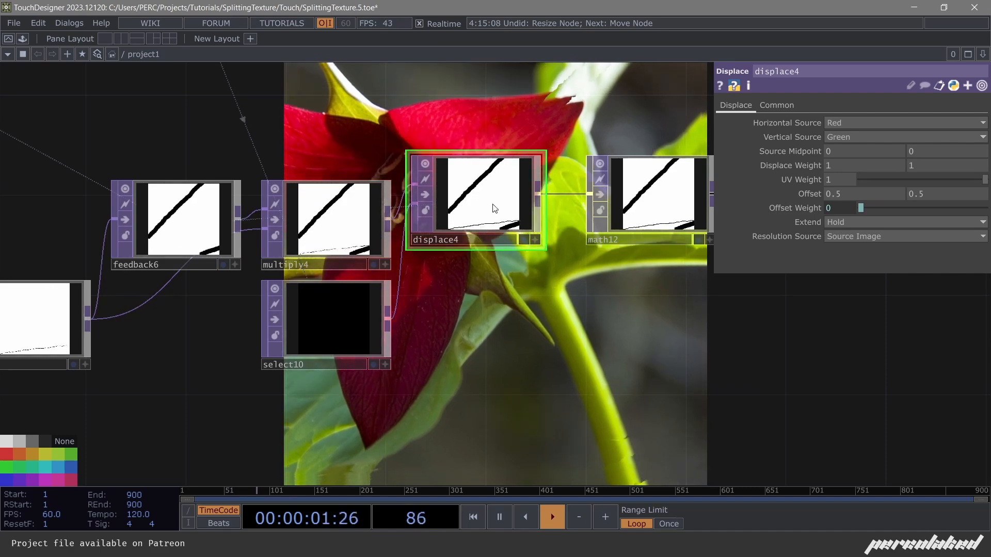
pyautogui.scroll(5, 494, 208)
pyautogui.scroll(-2, 420, 184)
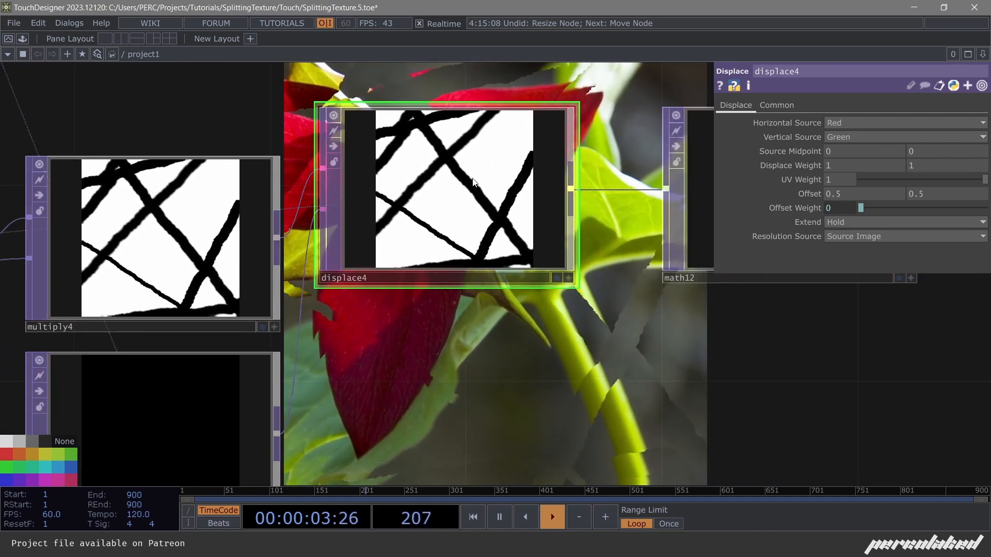
pyautogui.scroll(-4, 470, 187)
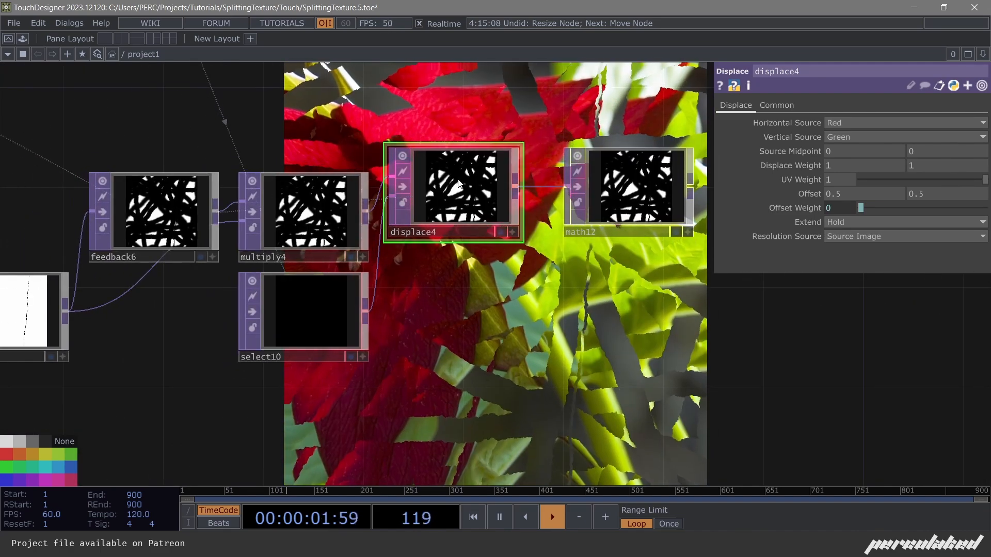
pyautogui.scroll(3, 462, 194)
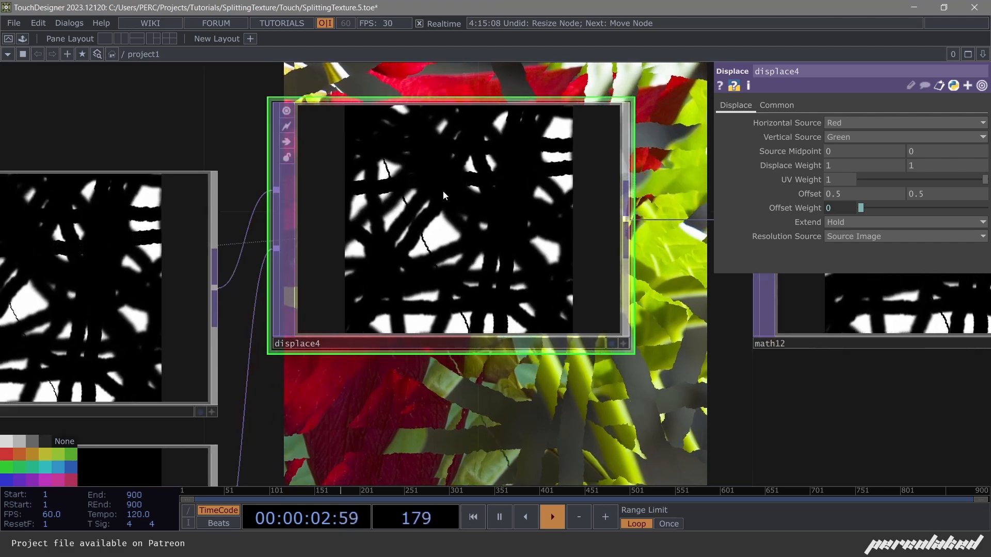
pyautogui.scroll(-4, 444, 195)
pyautogui.click(581, 205)
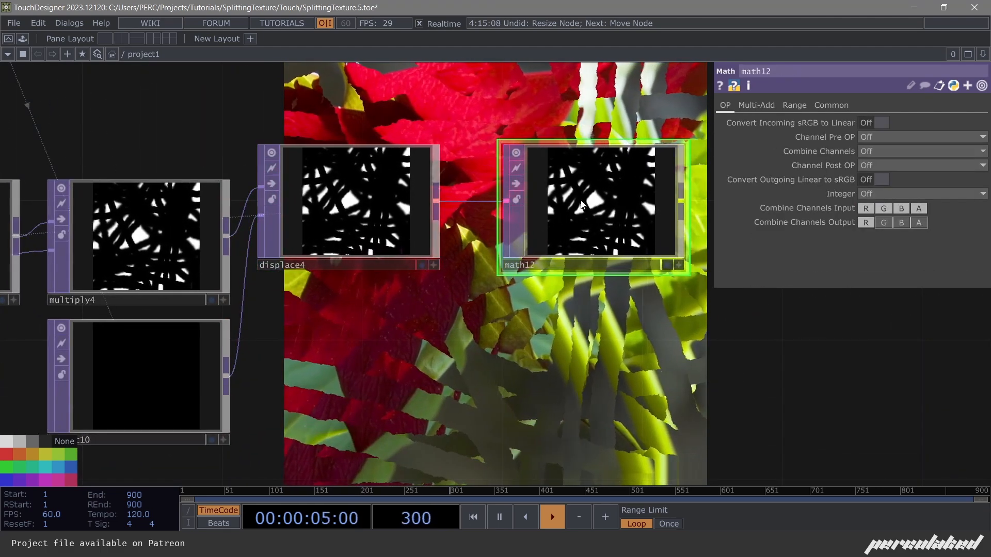
# Set math12's Pre-Add to 0.03 and pause the timeline.
pyautogui.click(755, 105)
pyautogui.moveTo(877, 137); pyautogui.dragTo(879, 99, button='middle')
pyautogui.scroll(-2, 595, 223)
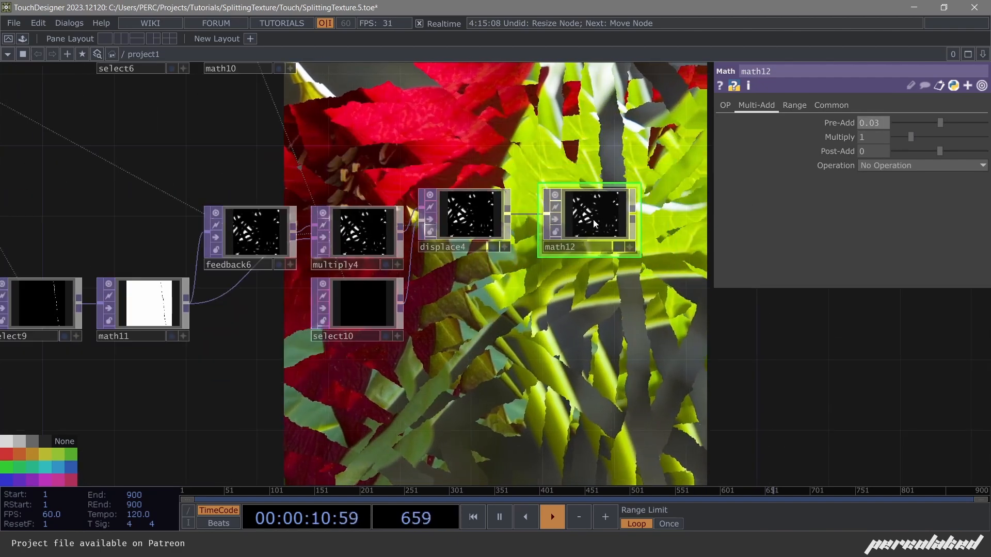
pyautogui.moveTo(614, 300); pyautogui.dragTo(485, 302)
pyautogui.press('space')
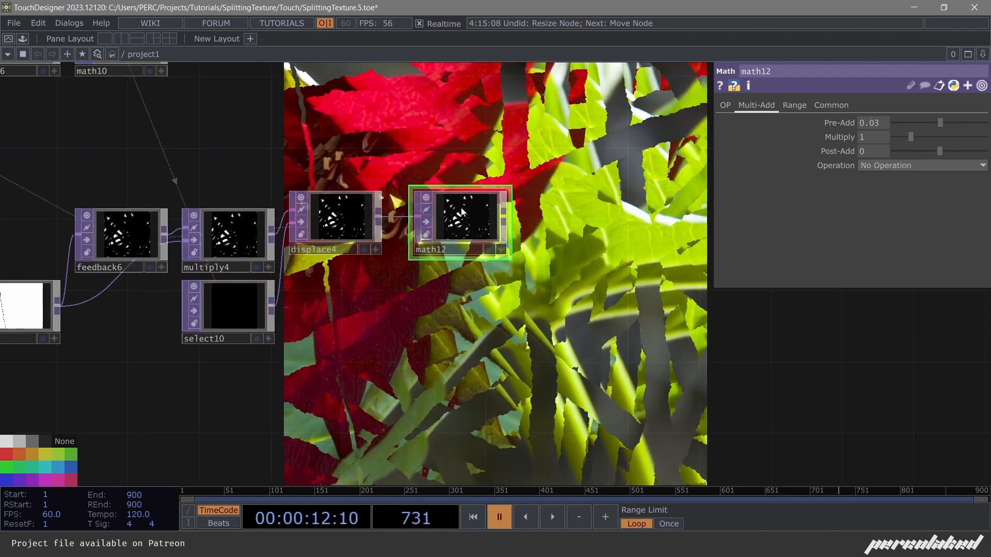
# Add a Limit TOP after math12 and line it up beside it.
pyautogui.scroll(3, 461, 211)
pyautogui.press('Tab')
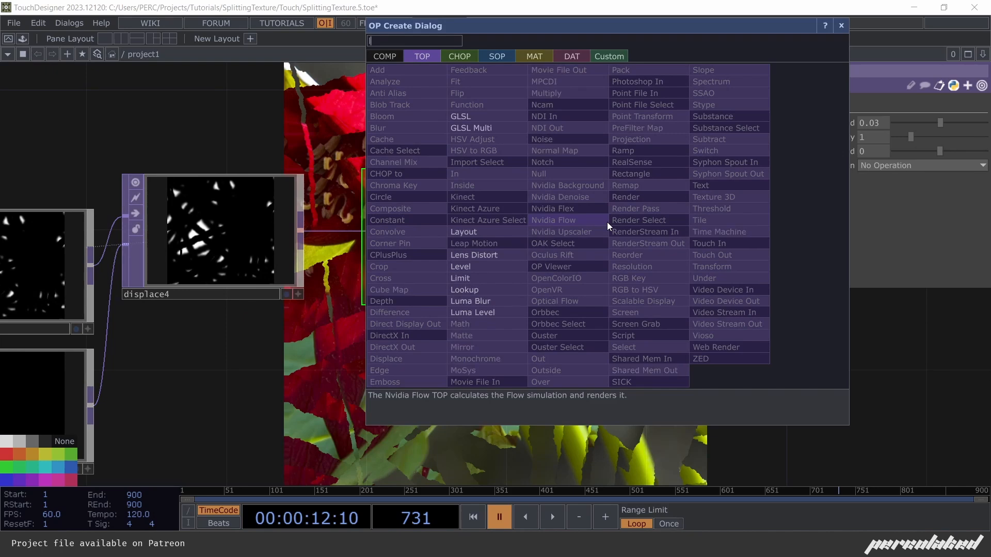
pyautogui.click(483, 279)
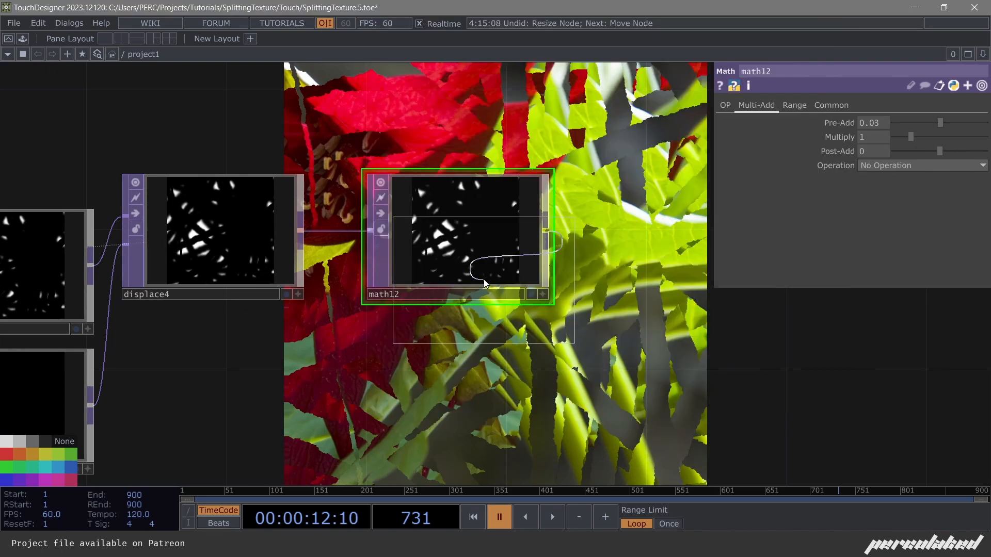
pyautogui.click(638, 236)
pyautogui.moveTo(639, 149); pyautogui.dragTo(575, 150)
pyautogui.moveTo(592, 226); pyautogui.dragTo(621, 226)
pyautogui.moveTo(663, 146); pyautogui.dragTo(655, 146)
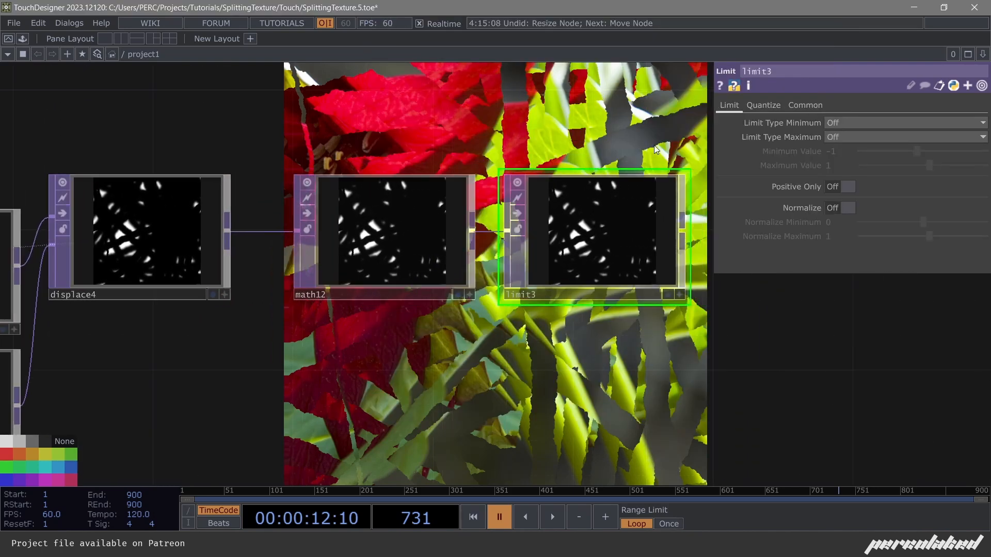
# Set limit3's minimum and maximum limit types to Clamp, with a minimum value of 0 and a maximum value of 1.
pyautogui.click(845, 160)
pyautogui.click(847, 136)
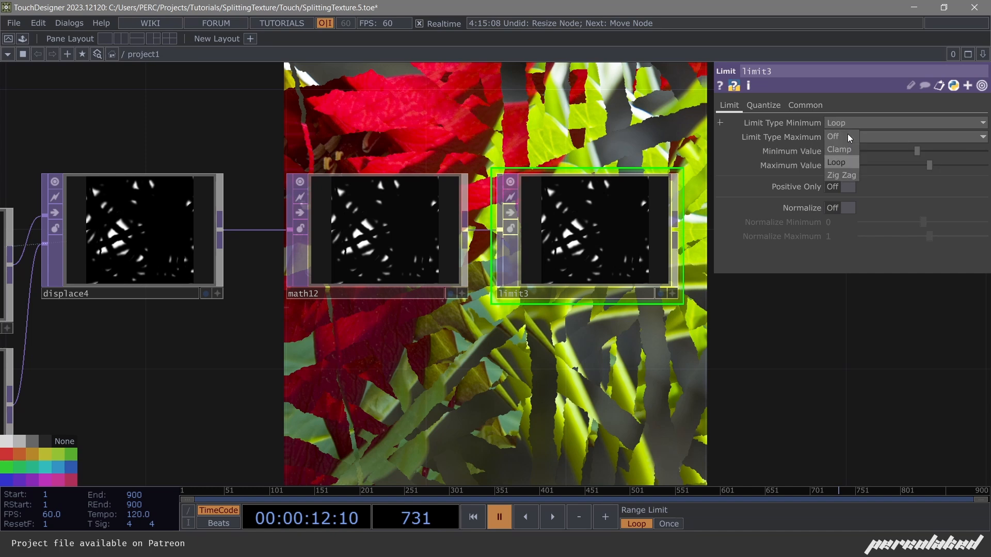
pyautogui.write('9')
pyautogui.press('Return')
# Add a Null TOP after limit3, place it at the end of the mask chain and name it null_shadows.
pyautogui.scroll(-3, 481, 199)
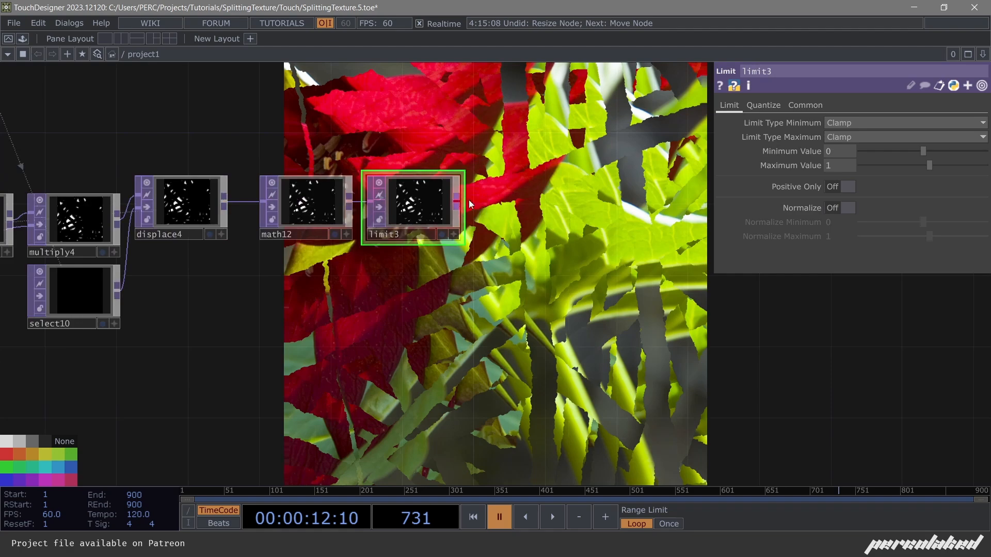
pyautogui.rightClick(457, 199)
pyautogui.click(410, 220)
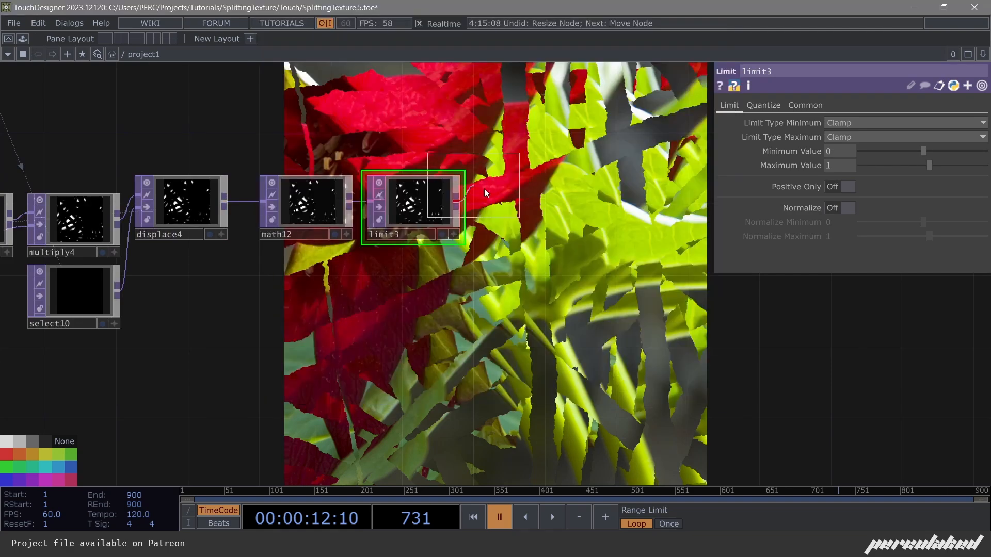
pyautogui.click(484, 188)
pyautogui.scroll(-4, 587, 247)
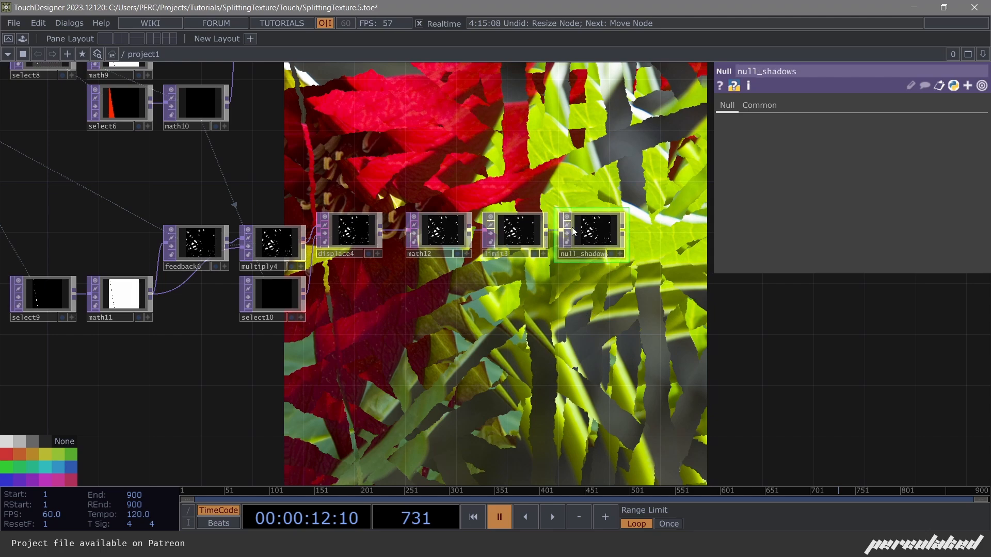
# Play the timeline and examine how the edge trails fade in displace4 and the nodes after it, including displace4's Common parameters.
pyautogui.press('space')
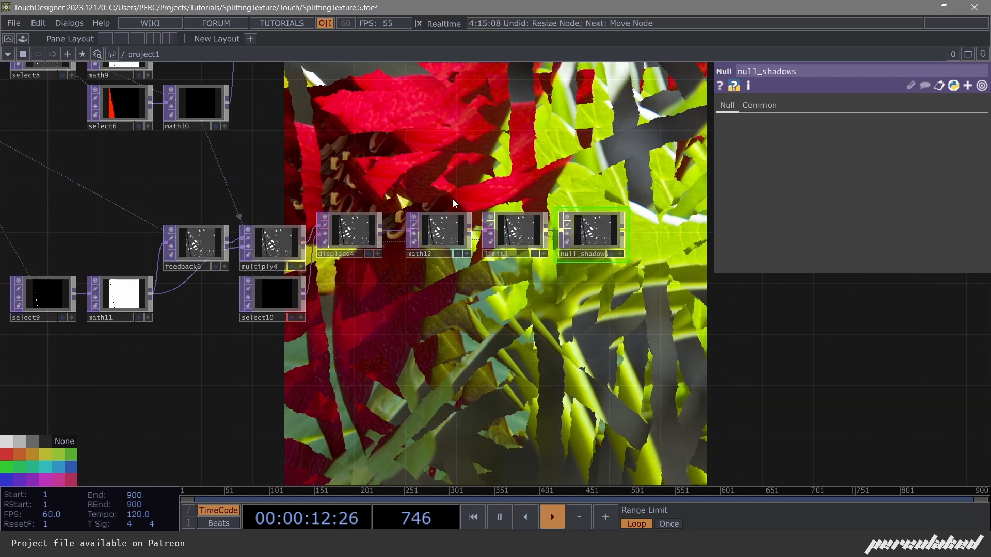
pyautogui.scroll(5, 532, 256)
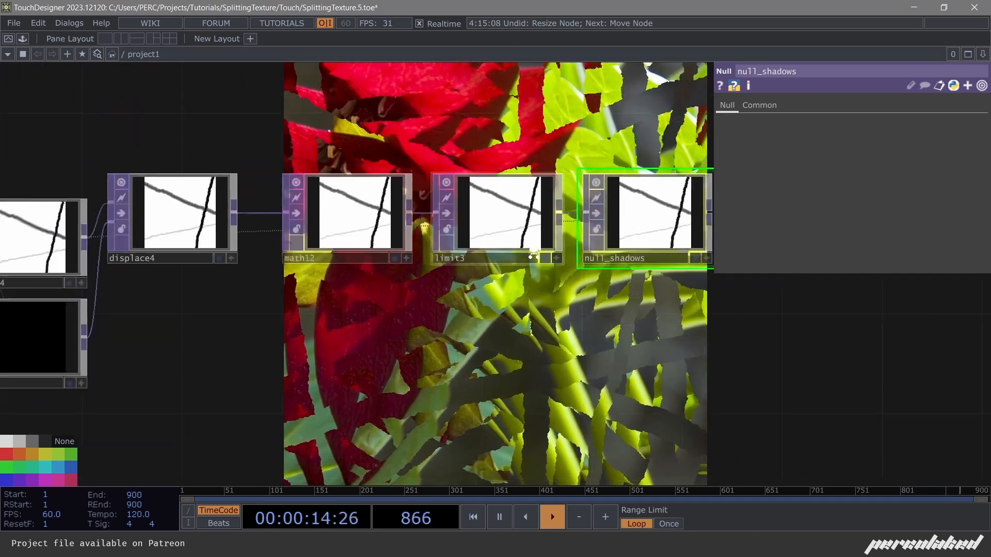
pyautogui.scroll(-2, 533, 255)
pyautogui.moveTo(431, 333); pyautogui.dragTo(500, 336)
pyautogui.click(344, 230)
pyautogui.scroll(6, 346, 228)
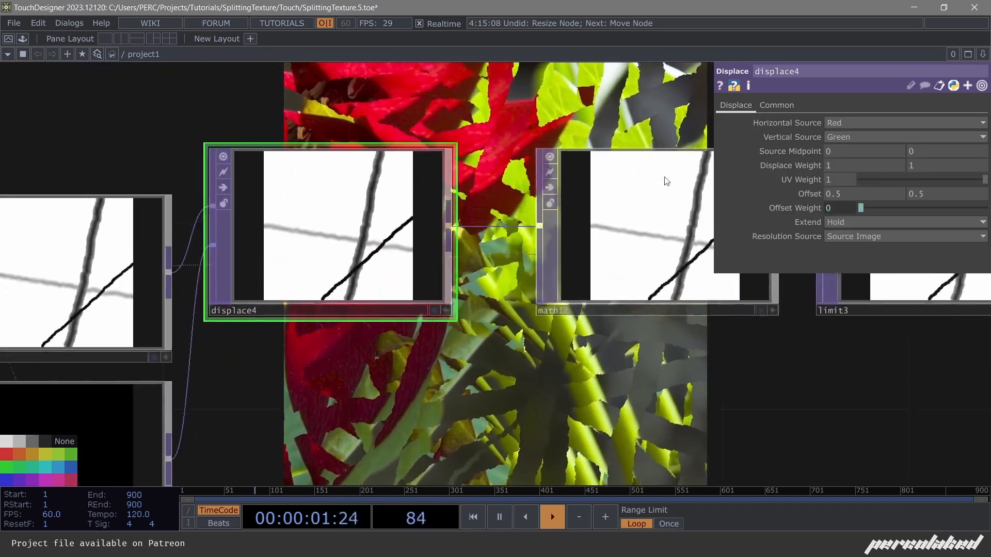
pyautogui.click(776, 105)
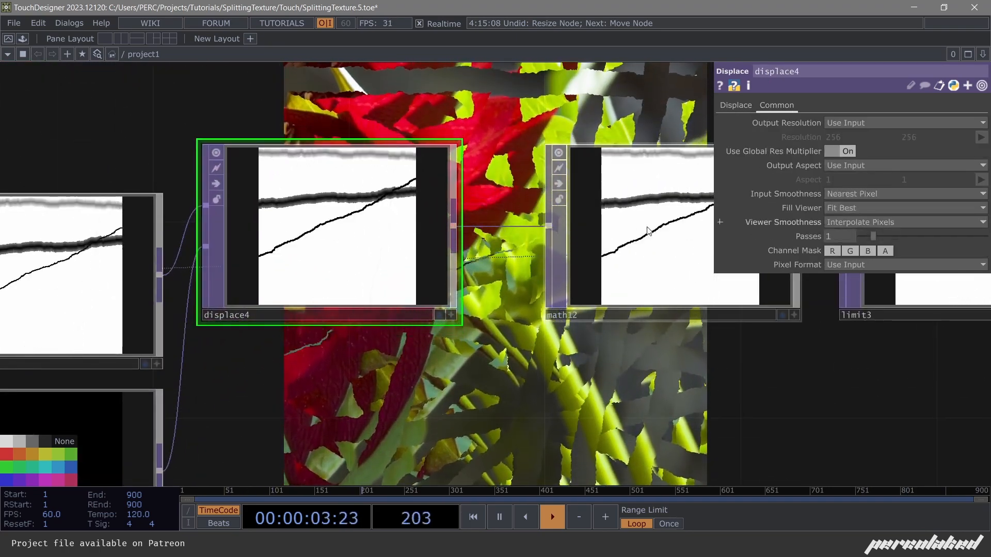
pyautogui.scroll(-3, 643, 243)
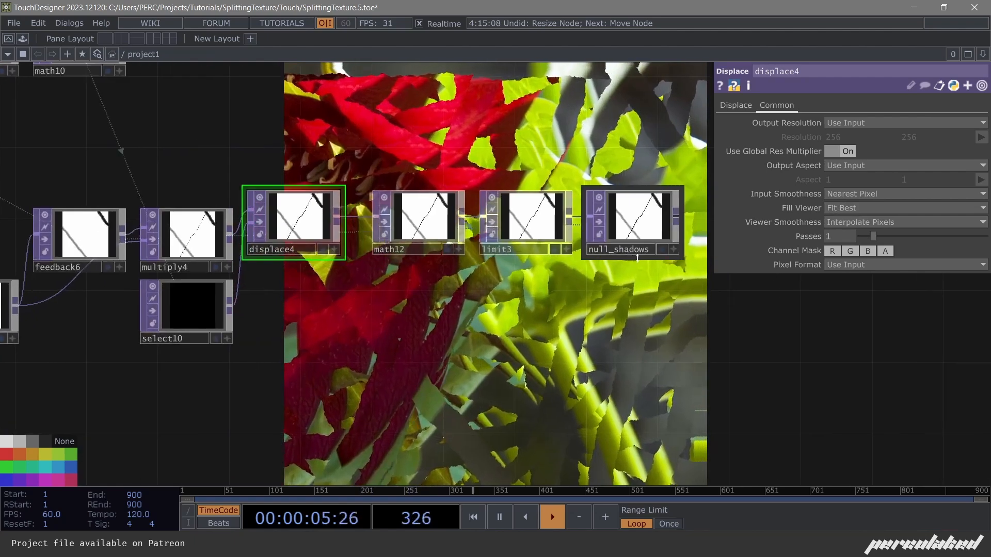
pyautogui.scroll(4, 637, 258)
# Set math12's Pre-Add to 0.005 while watching the mask trails in null_shadows.
pyautogui.click(173, 221)
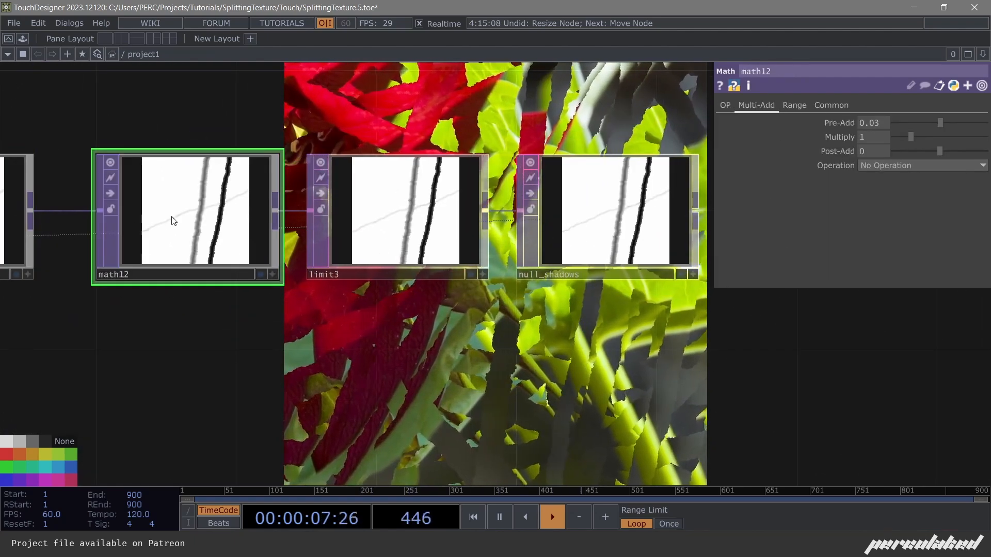
pyautogui.scroll(3, 614, 196)
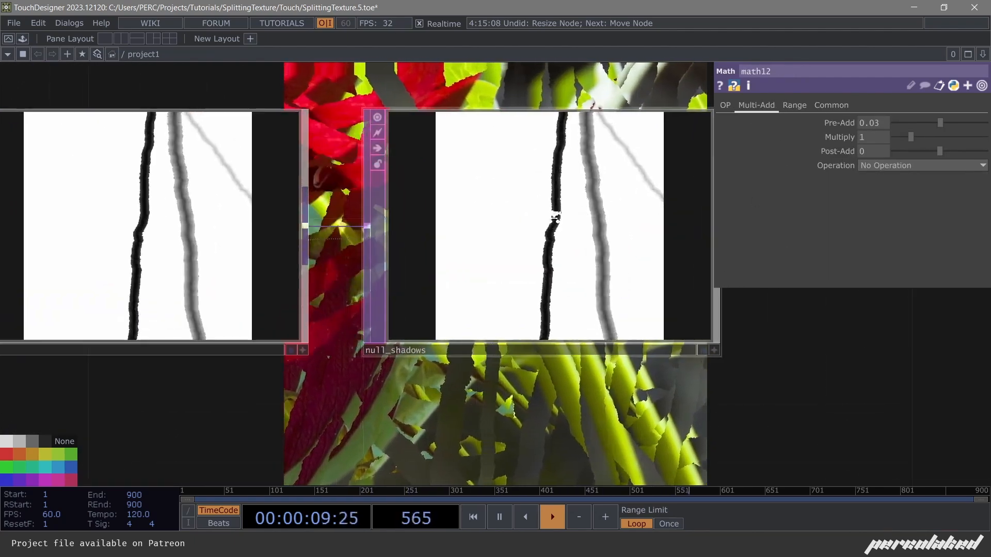
pyautogui.scroll(2, 546, 219)
pyautogui.moveTo(875, 124)
pyautogui.mouseDown(button='middle')
pyautogui.moveTo(879, 150)
pyautogui.moveTo(879, 127)
pyautogui.mouseUp(button='middle')
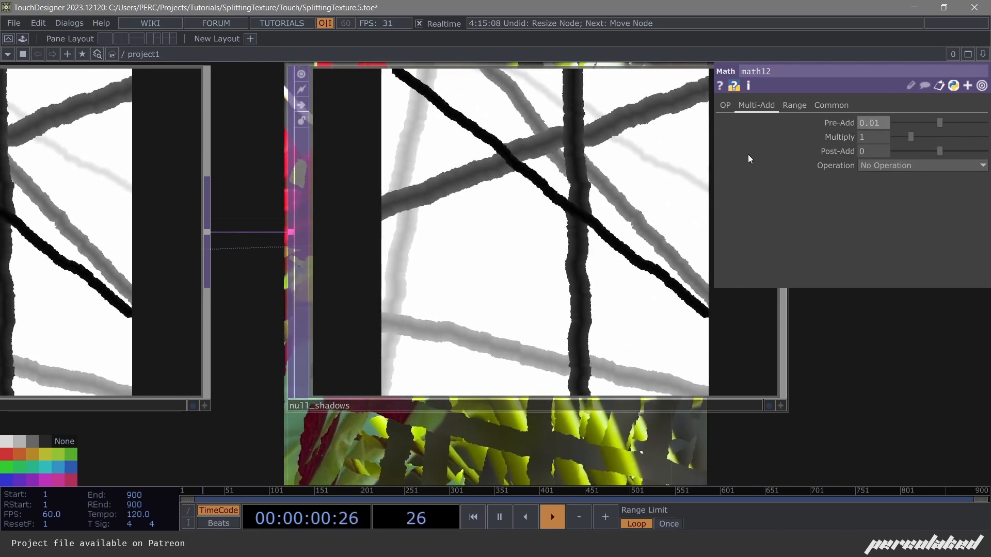
pyautogui.moveTo(879, 126); pyautogui.dragTo(889, 151, button='middle')
pyautogui.scroll(-5, 489, 216)
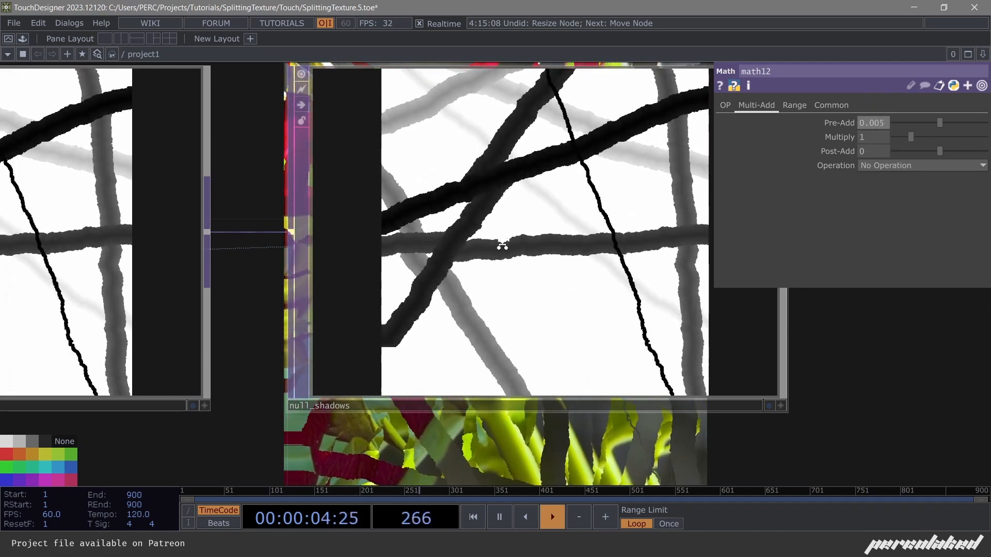
pyautogui.scroll(-1, 489, 217)
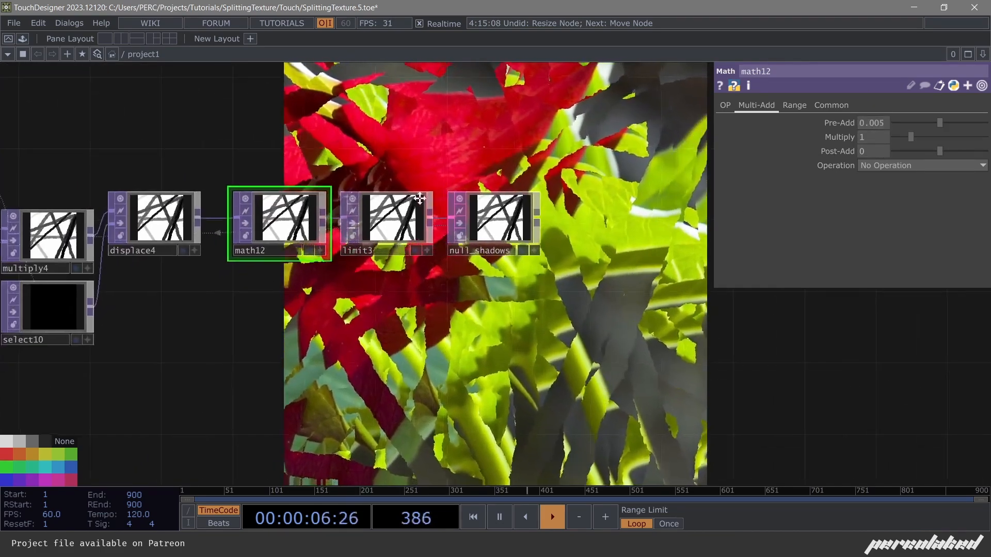
# Pause the timeline and add a Multiply TOP in the space above null_shadows.
pyautogui.moveTo(546, 258); pyautogui.dragTo(412, 332)
pyautogui.press('space')
pyautogui.press('space')
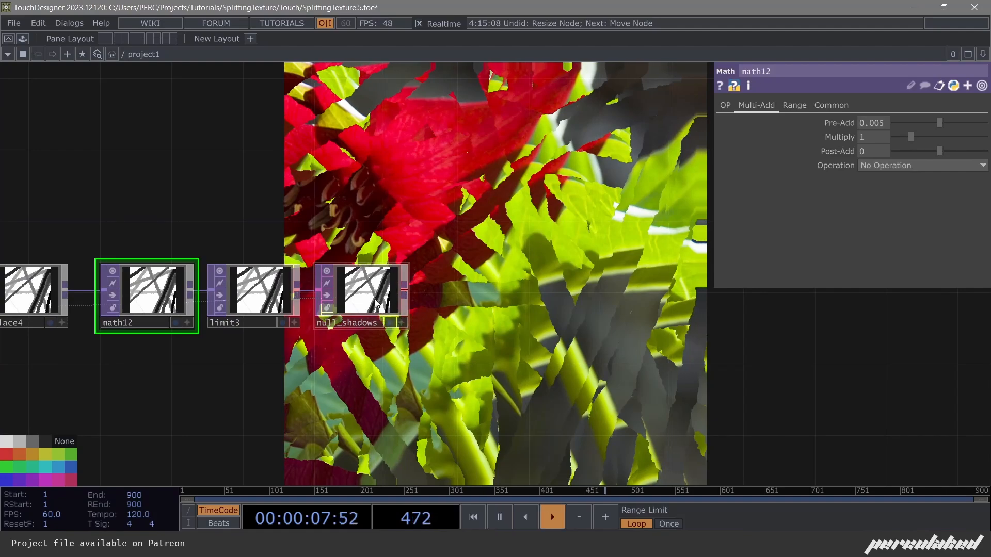
pyautogui.scroll(3, 374, 298)
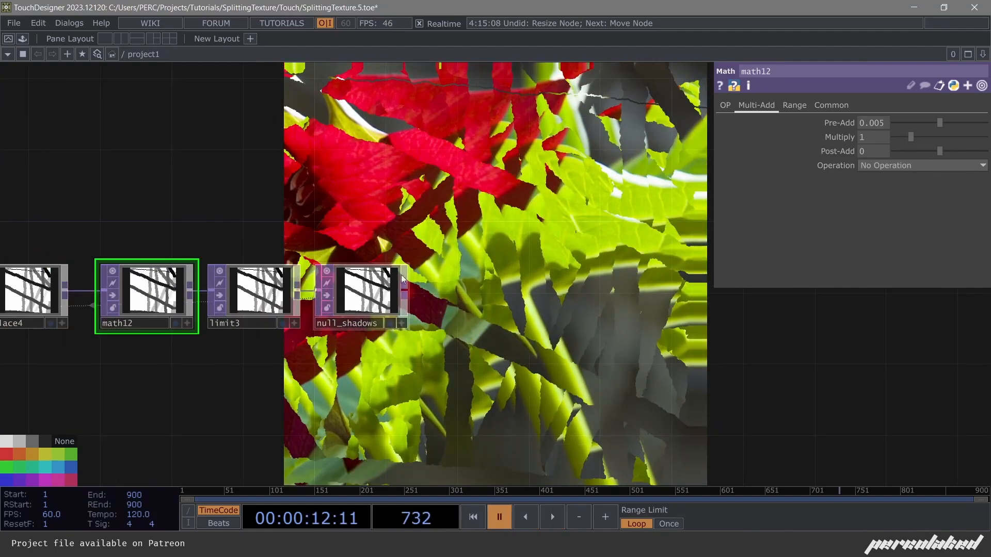
pyautogui.scroll(-4, 400, 275)
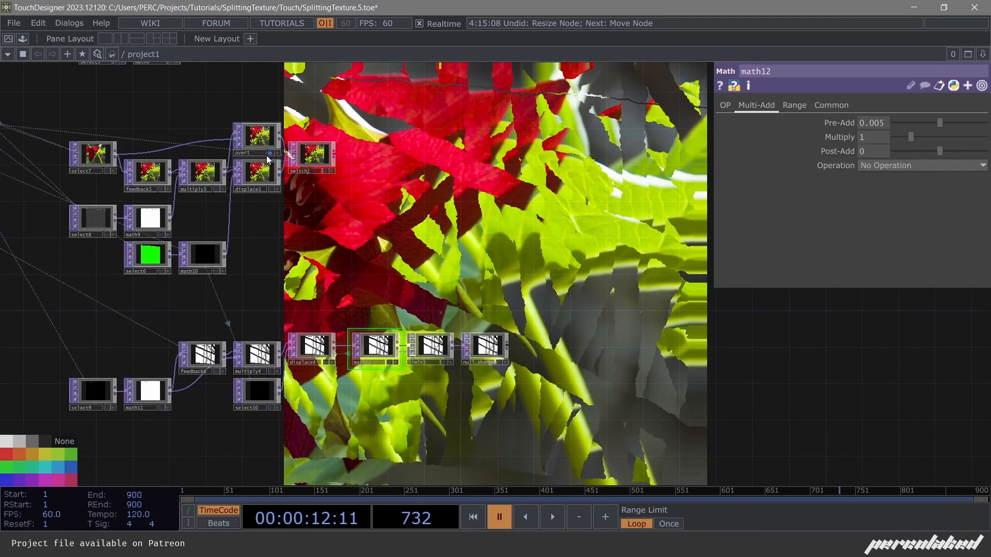
pyautogui.press('Tab')
pyautogui.write('m')
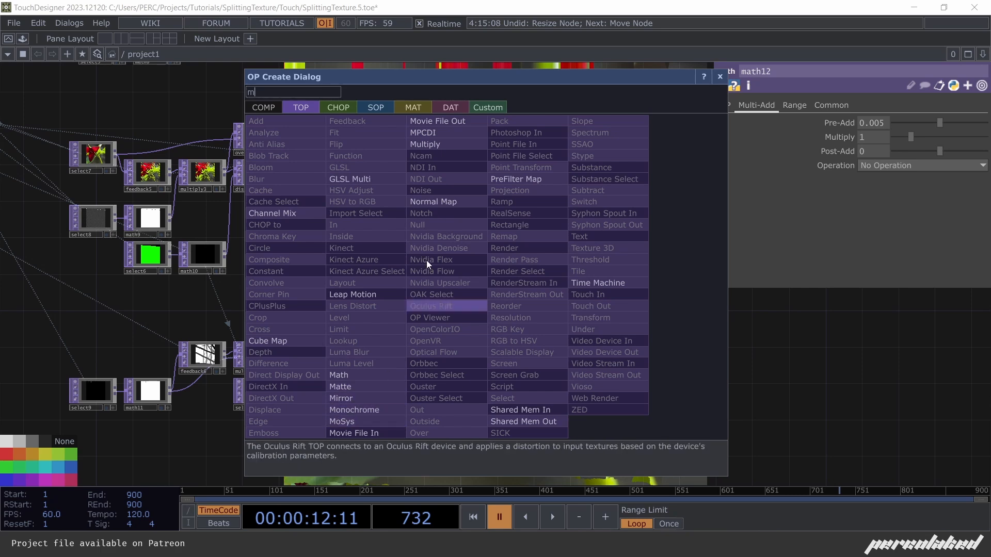
pyautogui.click(424, 144)
pyautogui.click(493, 251)
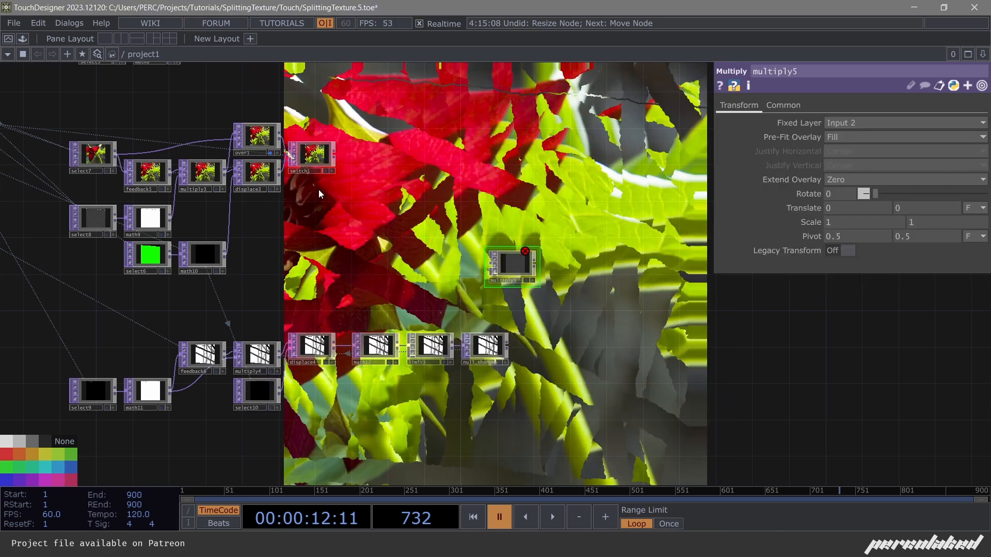
# Connect switch1 to multiply5's first input and null_shadows to its second, and move multiply5 slightly away from its sources.
pyautogui.scroll(2, 253, 116)
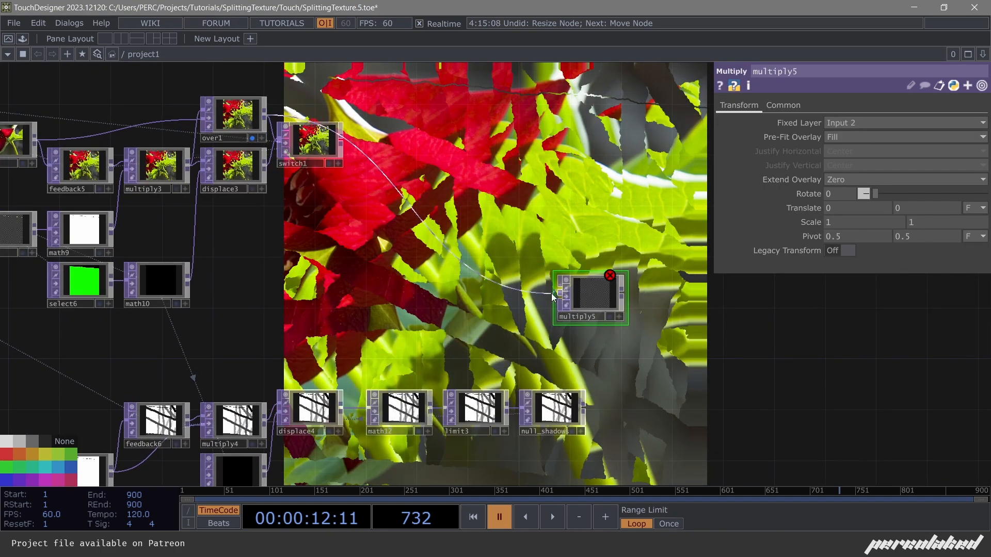
pyautogui.click(562, 318)
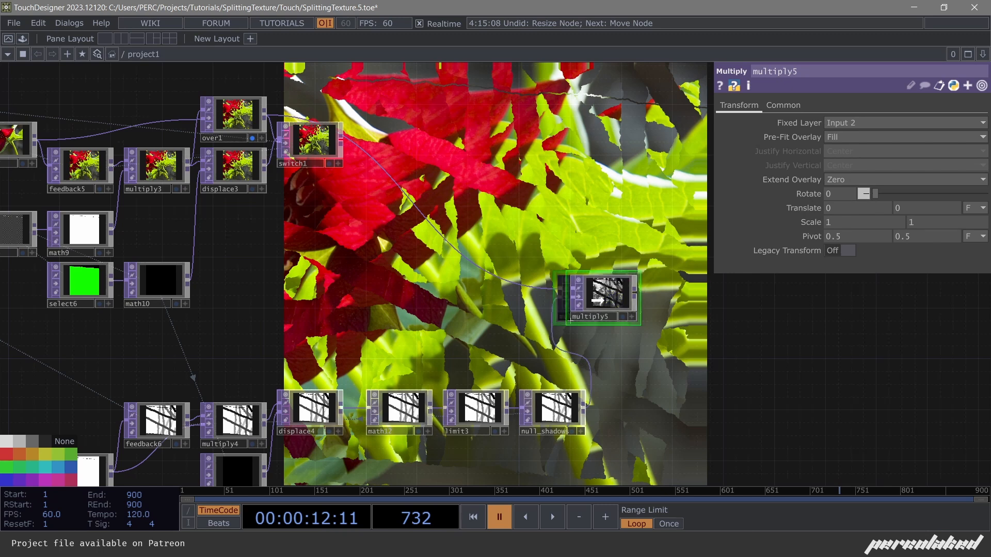
pyautogui.moveTo(616, 319); pyautogui.dragTo(641, 320)
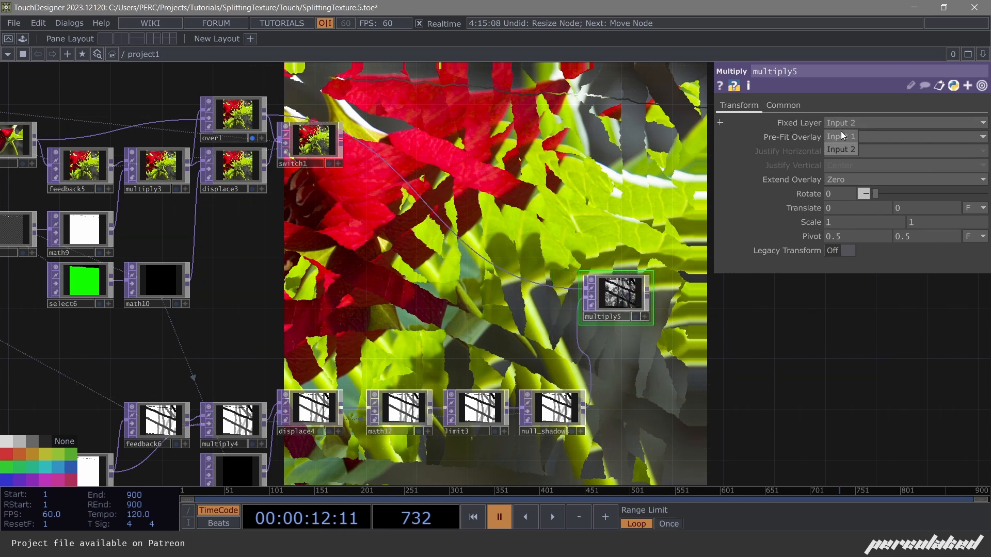
# Set multiply5's Fixed Layer to Input 1 and display multiply5 as the network background instead of over1.
pyautogui.click(637, 318)
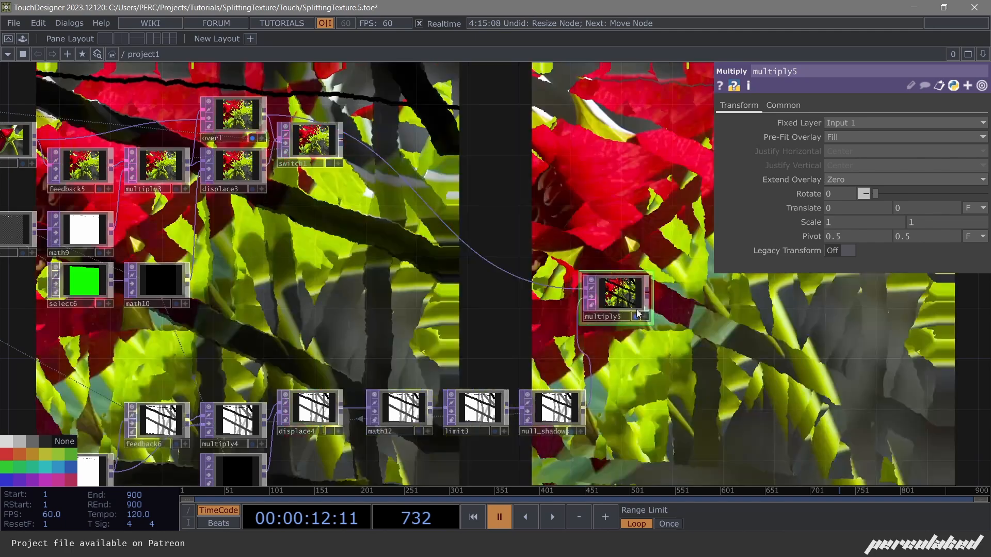
pyautogui.moveTo(557, 178); pyautogui.dragTo(538, 342)
pyautogui.click(233, 303)
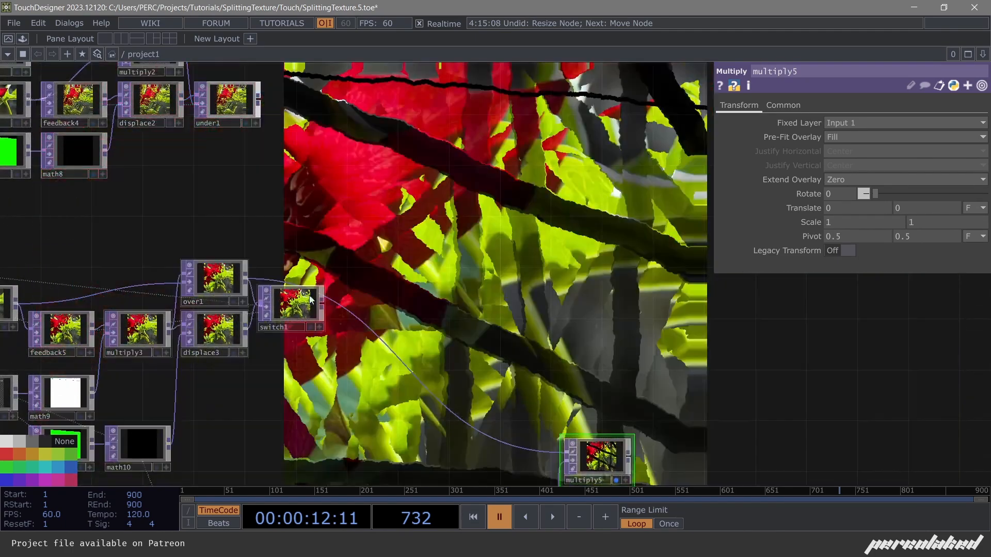
# Play the timeline to examine the split image multiplied by the shadow mask, and pause it.
pyautogui.press('space')
pyautogui.moveTo(596, 361); pyautogui.dragTo(467, 242)
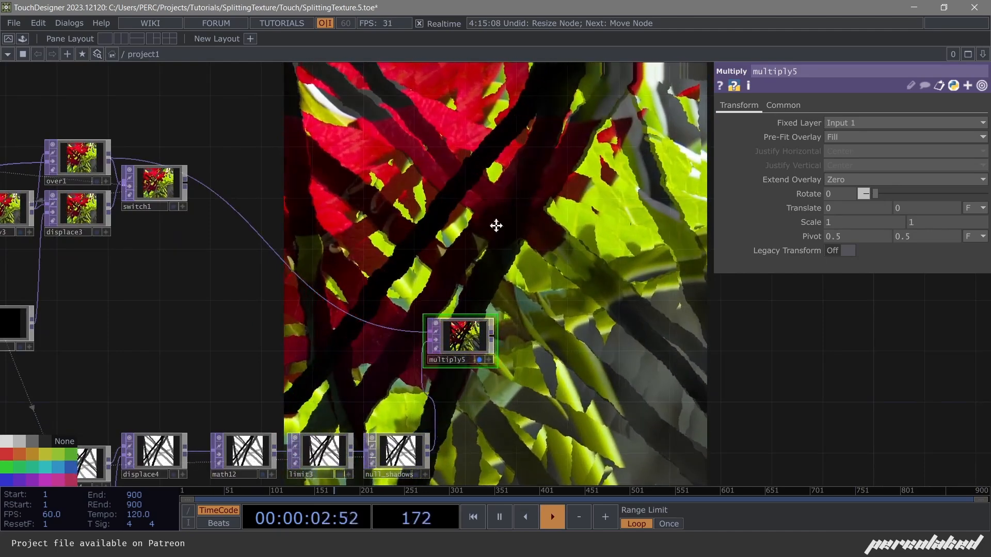
pyautogui.moveTo(495, 226); pyautogui.dragTo(623, 217)
pyautogui.press('space')
pyautogui.moveTo(308, 274); pyautogui.dragTo(339, 262)
pyautogui.scroll(3, 306, 162)
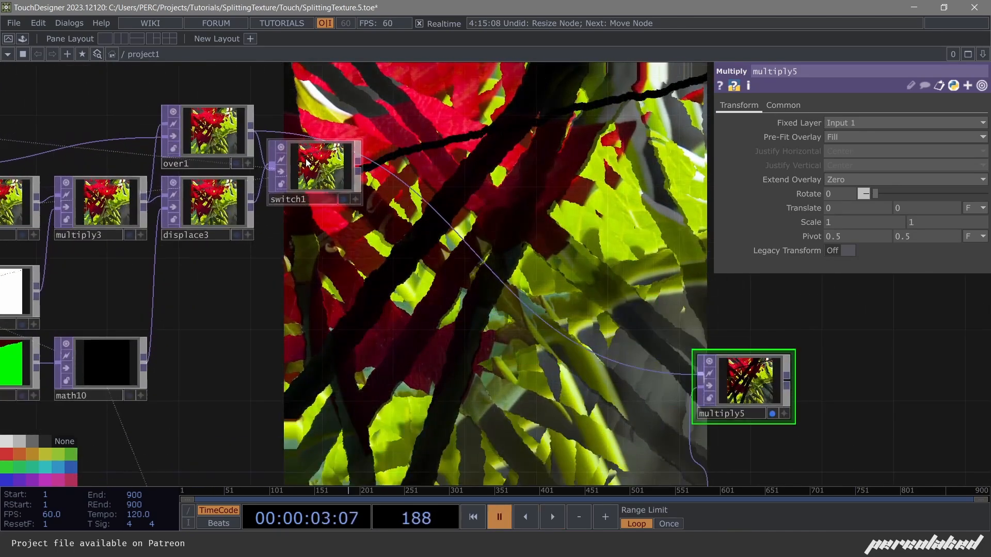
# Inspect switch1's inputs, the select8 and math9 edge mask, and both feedback networks leading to the composite.
pyautogui.click(325, 191)
pyautogui.moveTo(408, 283); pyautogui.dragTo(656, 199)
pyautogui.scroll(6, 118, 217)
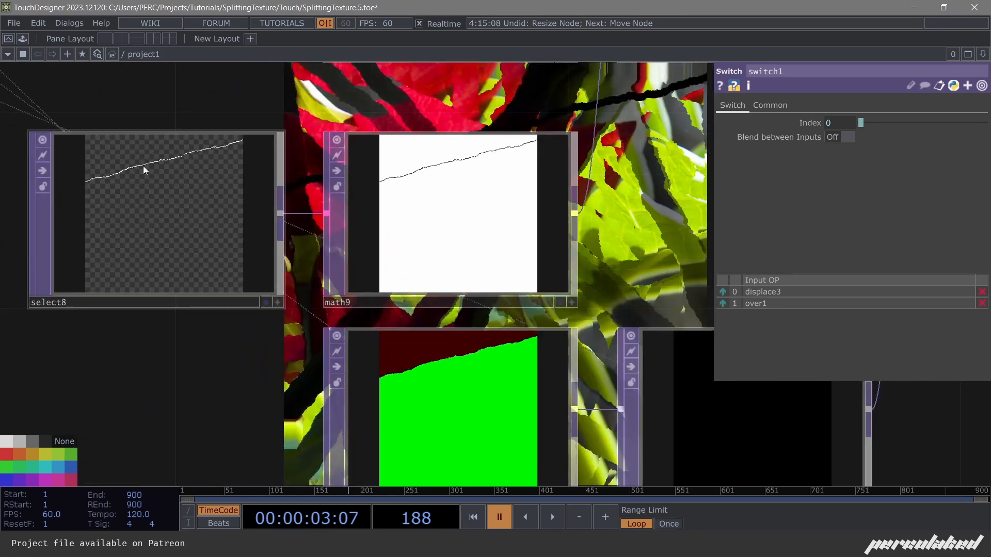
pyautogui.scroll(-6, 137, 177)
pyautogui.scroll(3, 422, 178)
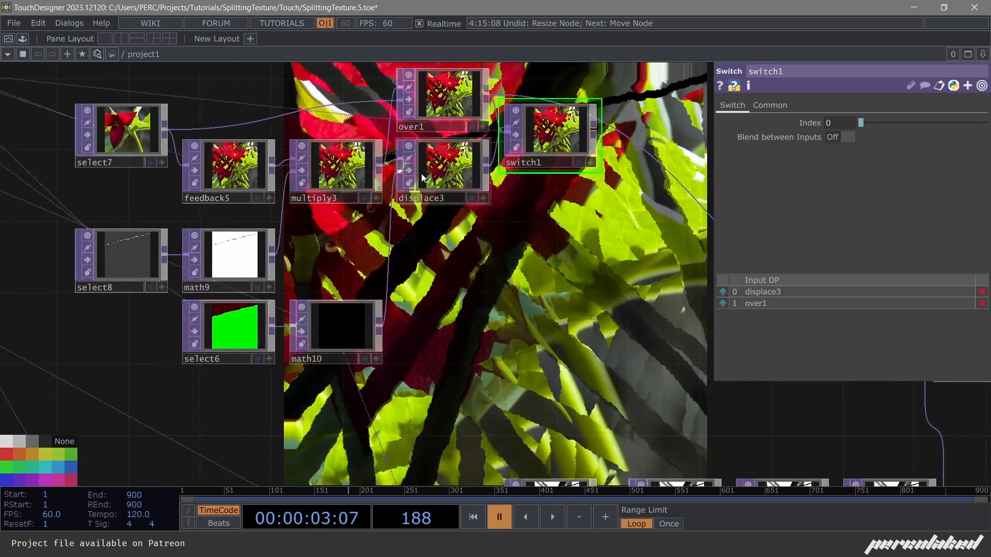
pyautogui.moveTo(441, 247); pyautogui.dragTo(347, 221)
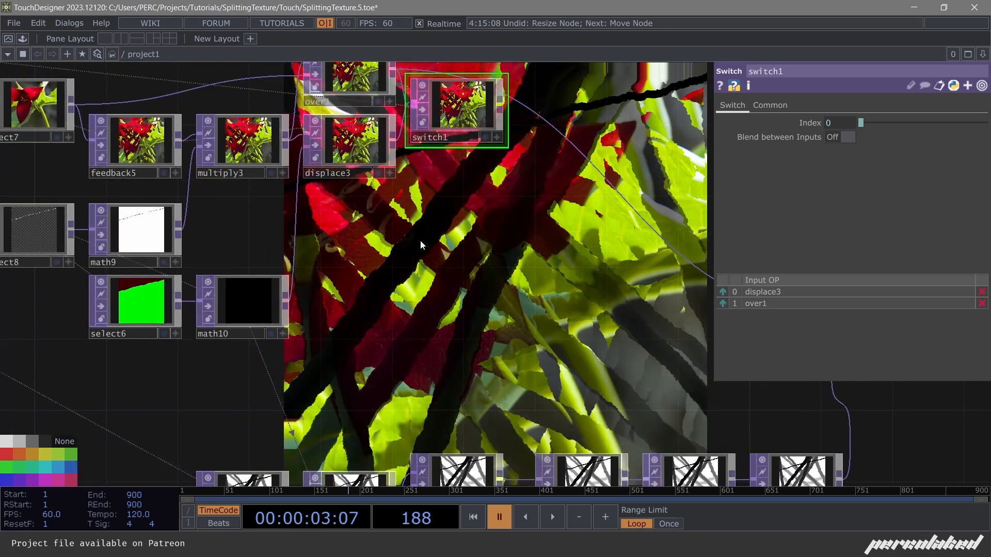
pyautogui.moveTo(420, 239); pyautogui.dragTo(380, 189)
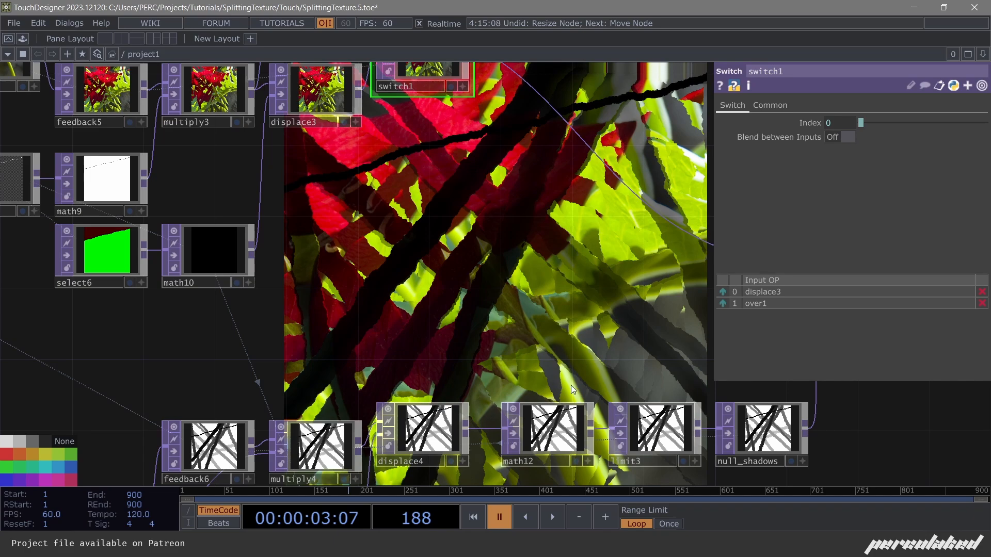
# Raise displace4 above the shadow row and shift the shadow feedback nodes away from math12 to make room for another node.
pyautogui.moveTo(497, 413); pyautogui.dragTo(455, 322)
pyautogui.scroll(-3, 400, 259)
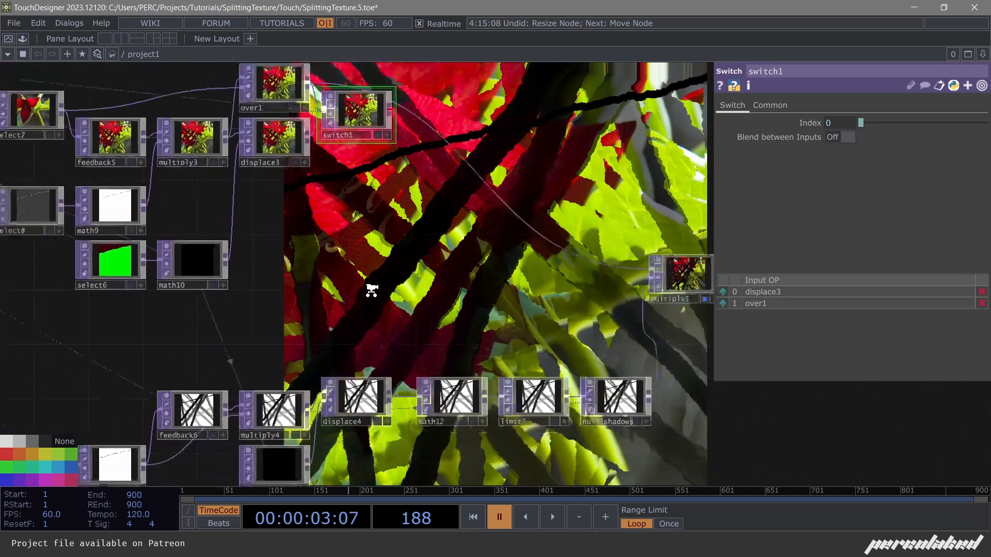
pyautogui.moveTo(369, 219); pyautogui.dragTo(435, 148)
pyautogui.moveTo(416, 327); pyautogui.dragTo(414, 293)
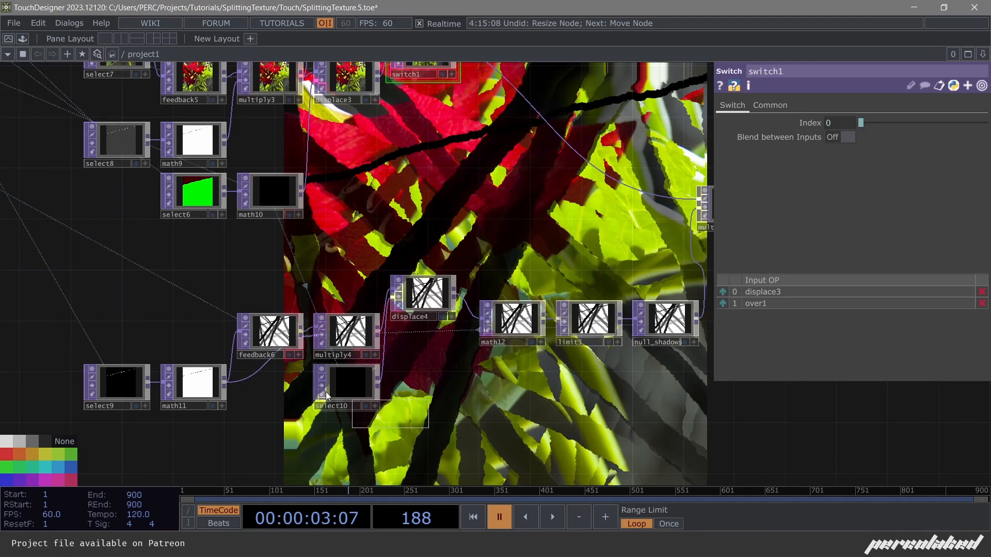
pyautogui.moveTo(325, 397); pyautogui.dragTo(114, 316, button='right')
pyautogui.moveTo(413, 284); pyautogui.dragTo(361, 271)
pyautogui.moveTo(413, 170); pyautogui.dragTo(415, 222)
# Duplicate switch1 and place the copy clear of the original, below it in the network.
pyautogui.click(418, 123)
pyautogui.hotkey('ctrl', 'c')
pyautogui.hotkey('ctrl', 'v')
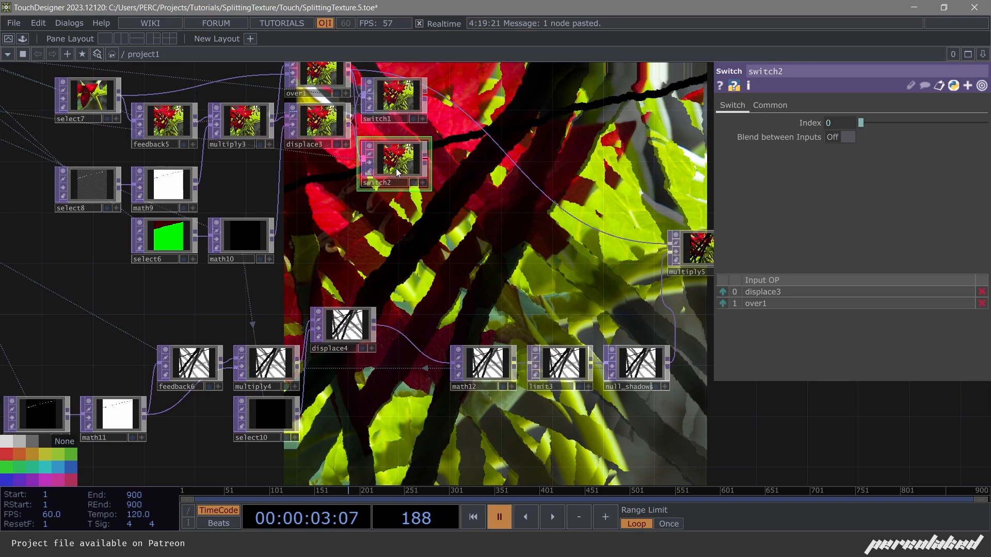
pyautogui.moveTo(397, 160); pyautogui.dragTo(459, 147)
pyautogui.scroll(1, 461, 270)
pyautogui.scroll(1, 459, 267)
pyautogui.moveTo(394, 296); pyautogui.dragTo(397, 397)
pyautogui.scroll(5, 317, 153)
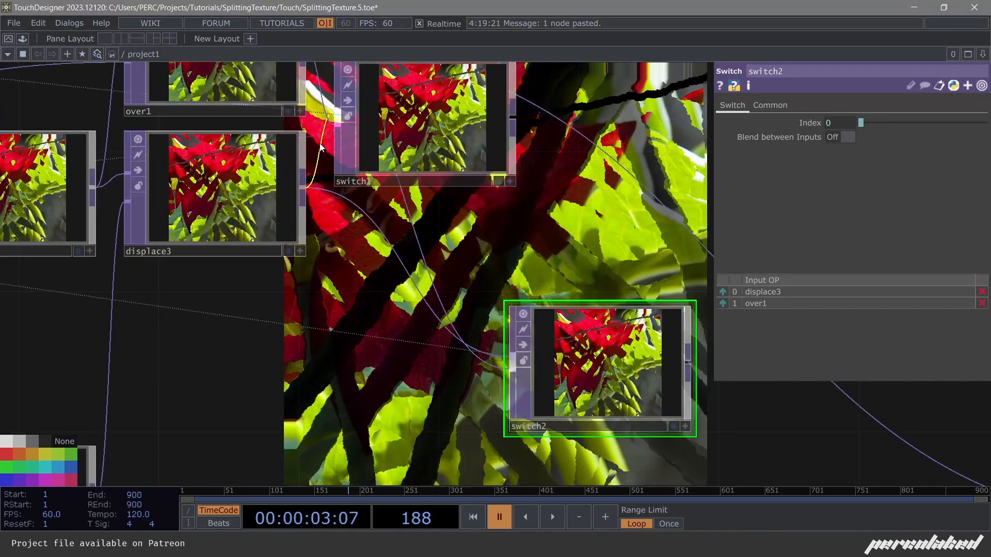
# Move switch2 beside displace4 and remove its displace3 and over1 inputs.
pyautogui.scroll(-8, 235, 109)
pyautogui.scroll(3, 235, 109)
pyautogui.moveTo(247, 278); pyautogui.dragTo(250, 141)
pyautogui.moveTo(419, 111); pyautogui.dragTo(402, 255)
pyautogui.click(982, 292)
pyautogui.click(982, 292)
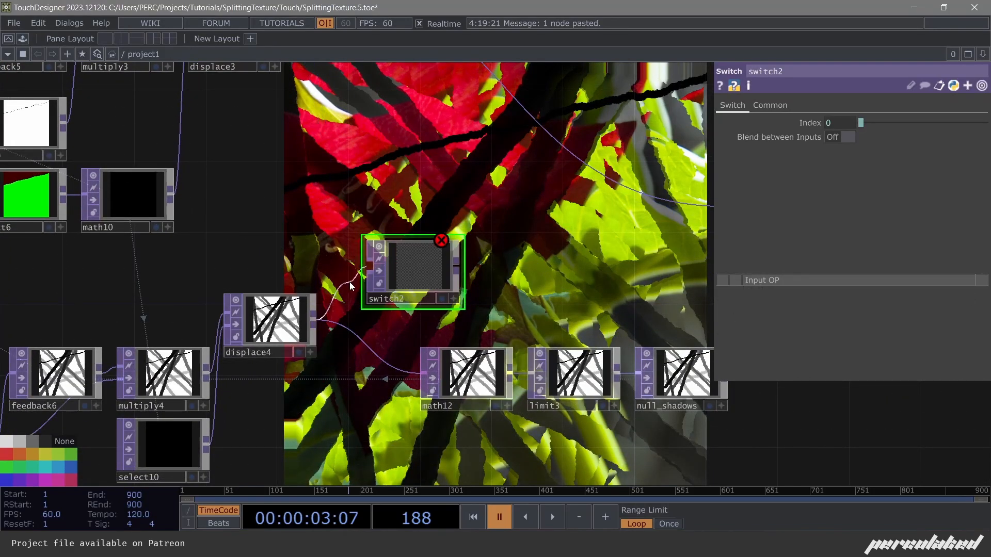
# Connect displace4 and multiply4 as switch2's inputs, feed switch2 into math12, and line it up with the shadow row.
pyautogui.moveTo(351, 286); pyautogui.dragTo(367, 267)
pyautogui.moveTo(206, 375); pyautogui.dragTo(354, 319)
pyautogui.moveTo(364, 83); pyautogui.dragTo(334, 60)
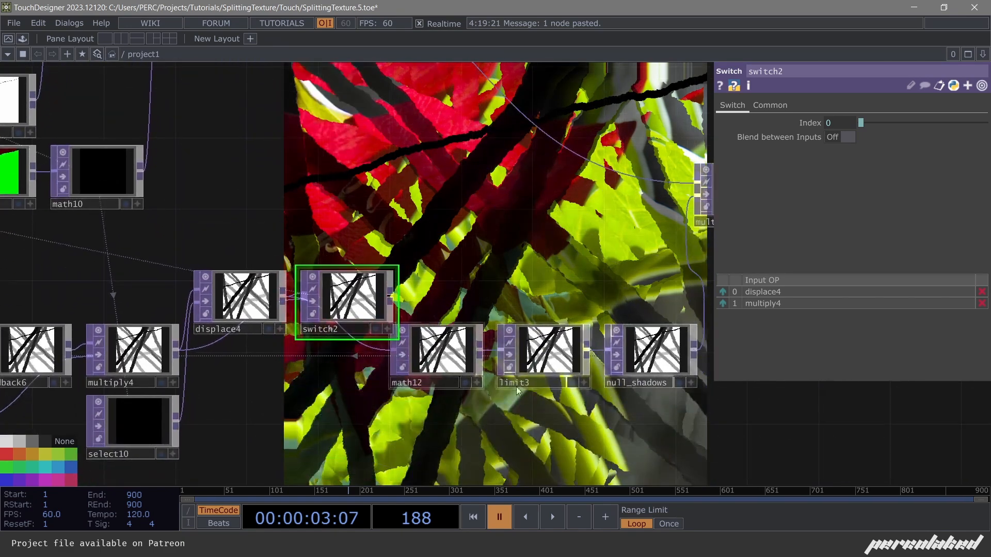
pyautogui.moveTo(434, 362); pyautogui.dragTo(412, 351)
pyautogui.moveTo(412, 350)
pyautogui.mouseDown()
pyautogui.moveTo(428, 349)
pyautogui.moveTo(408, 351)
pyautogui.mouseUp()
pyautogui.moveTo(344, 304)
pyautogui.mouseDown()
pyautogui.moveTo(341, 339)
pyautogui.moveTo(343, 301)
pyautogui.mouseUp()
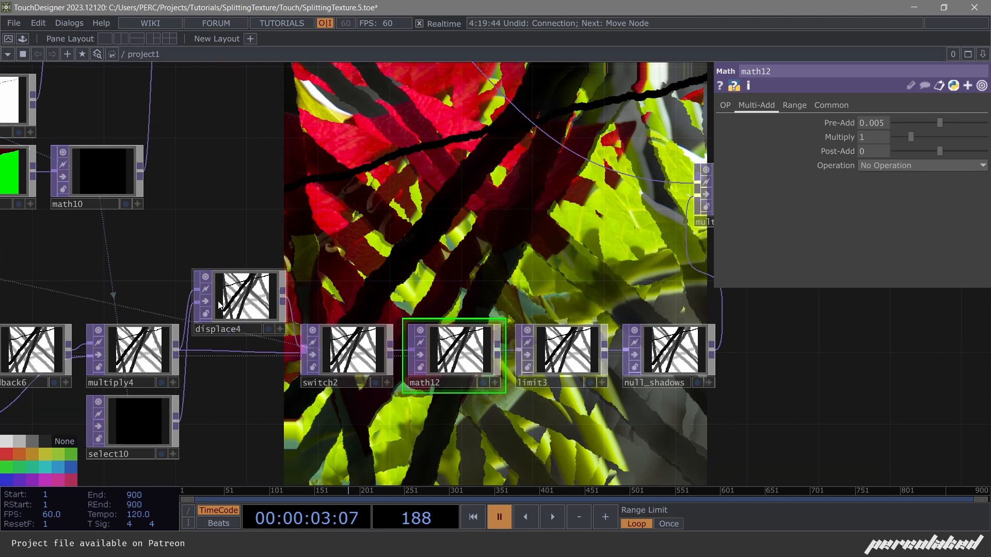
# Play the timeline to examine the shadows along the split edges up close in multiply5's output, and pause it.
pyautogui.scroll(-3, 393, 228)
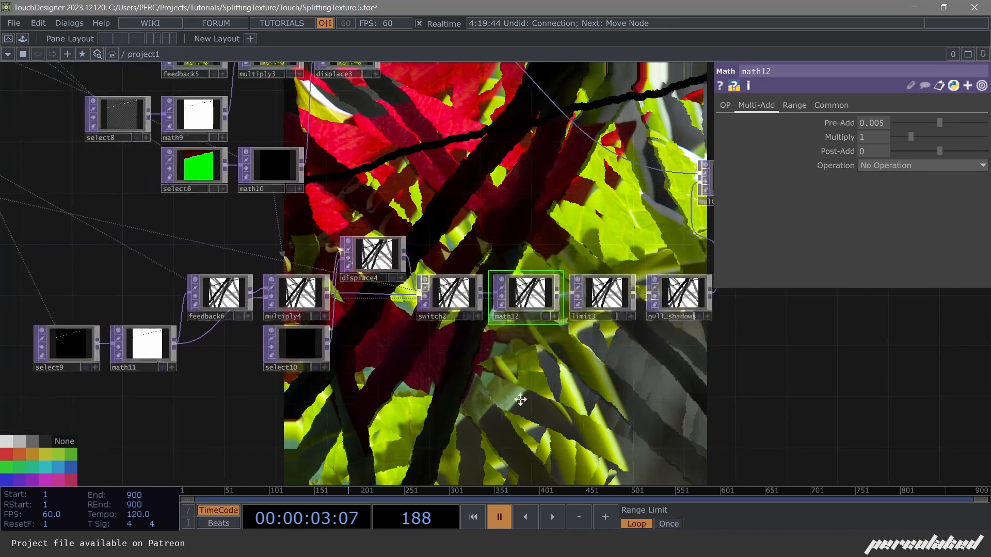
pyautogui.moveTo(489, 190); pyautogui.dragTo(511, 167)
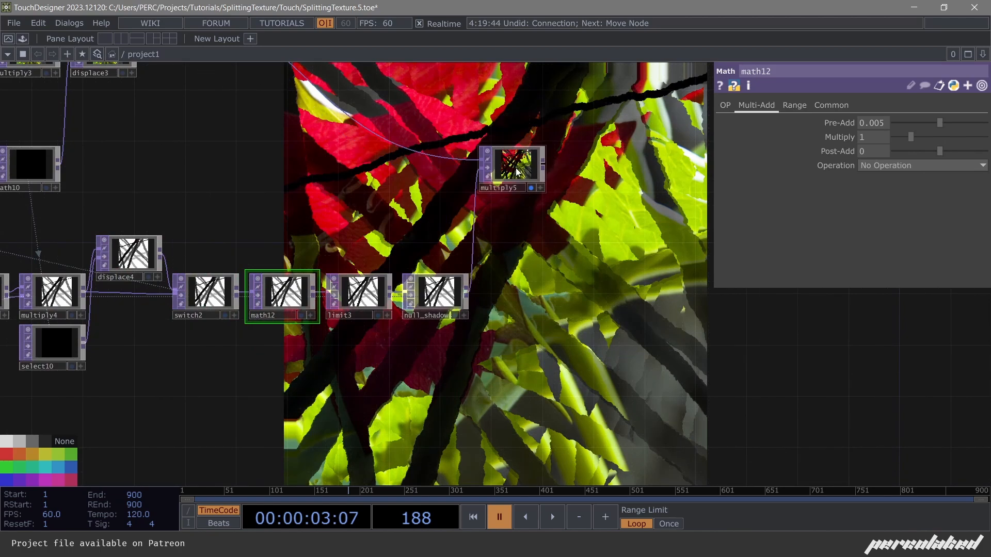
pyautogui.moveTo(423, 196); pyautogui.dragTo(435, 210)
pyautogui.press('space')
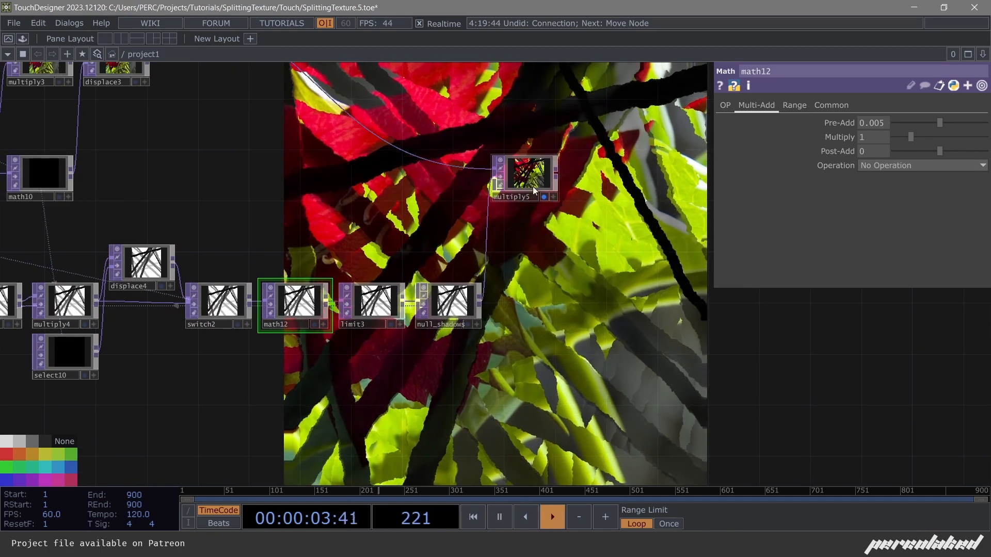
pyautogui.moveTo(608, 198); pyautogui.dragTo(599, 235)
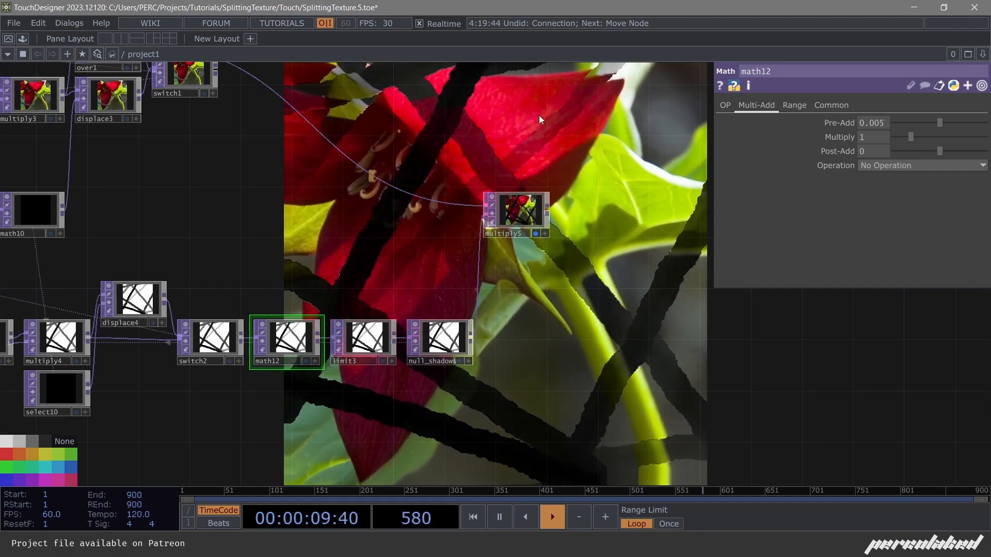
pyautogui.scroll(6, 527, 210)
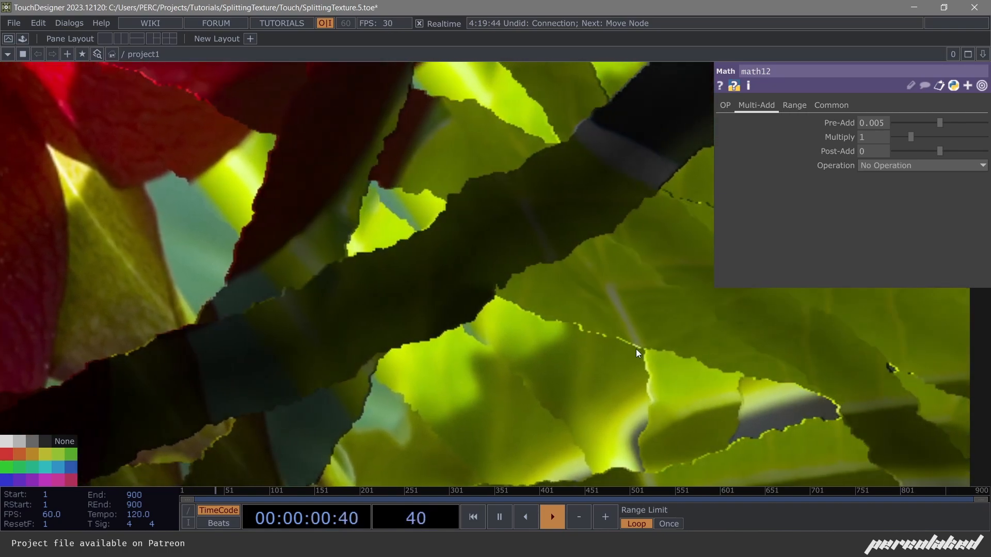
pyautogui.press('space')
pyautogui.scroll(-6, 552, 240)
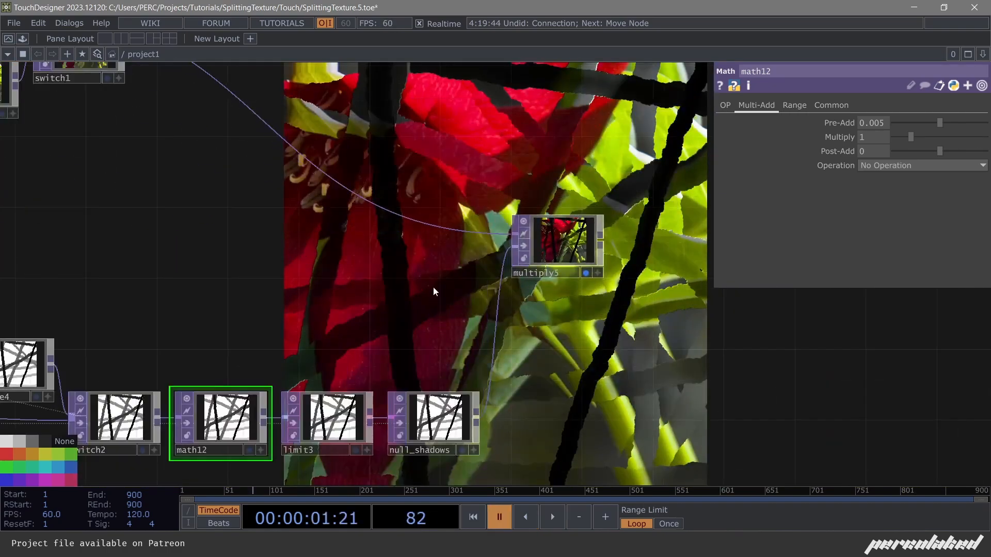
# Add a Select TOP that references switch1 and place it between switch1 and multiply5.
pyautogui.press('Tab')
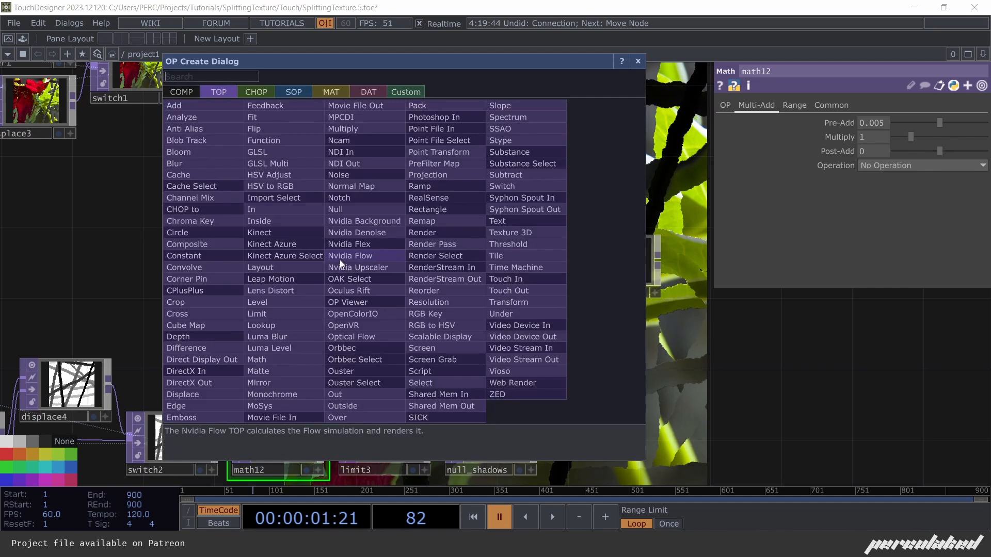
pyautogui.write('se')
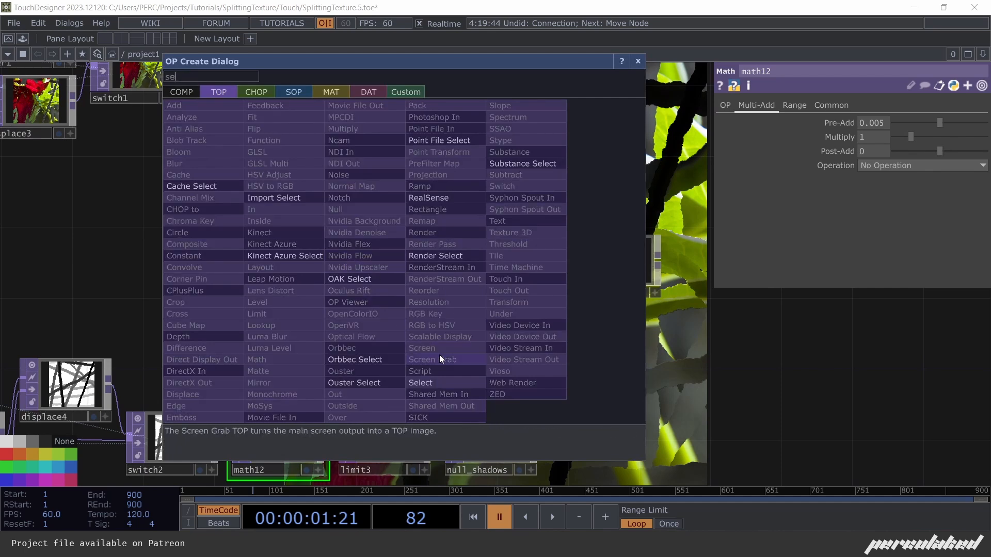
pyautogui.click(443, 382)
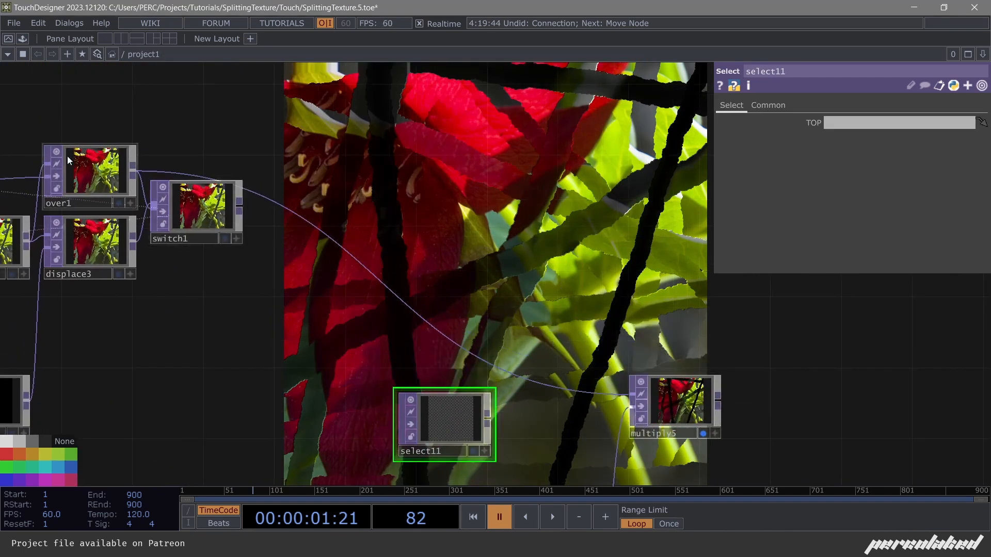
pyautogui.click(393, 374)
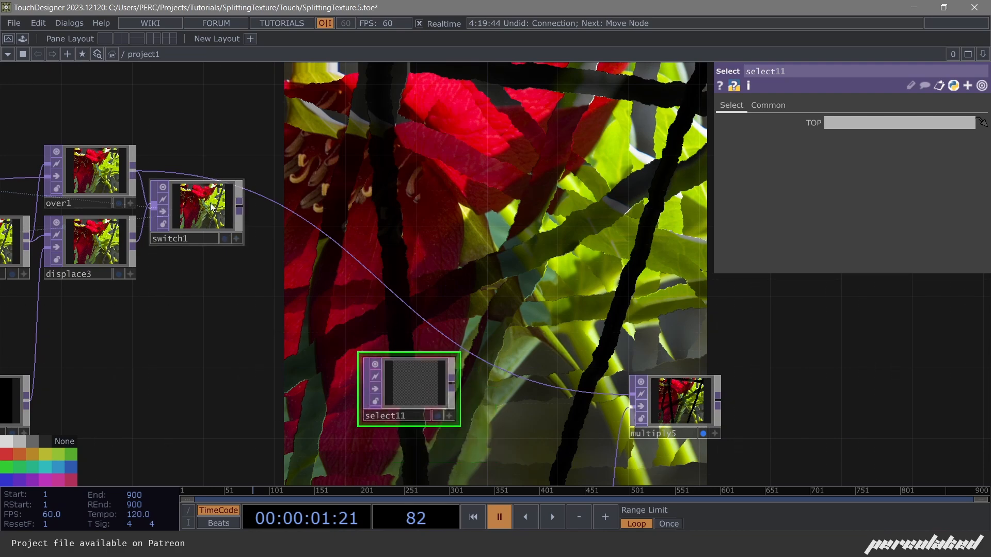
pyautogui.moveTo(210, 203); pyautogui.dragTo(403, 367)
pyautogui.moveTo(402, 369); pyautogui.dragTo(473, 262)
pyautogui.moveTo(366, 308); pyautogui.dragTo(311, 205)
pyautogui.moveTo(444, 190); pyautogui.dragTo(446, 208)
# Examine the transparent gaps between the split pieces in select11's image.
pyautogui.scroll(10, 452, 205)
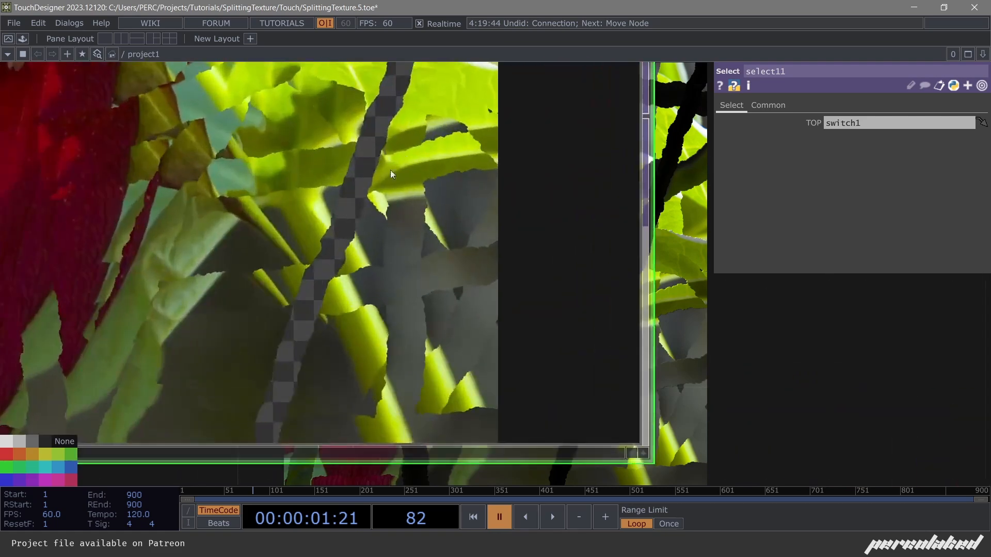
pyautogui.scroll(-8, 324, 218)
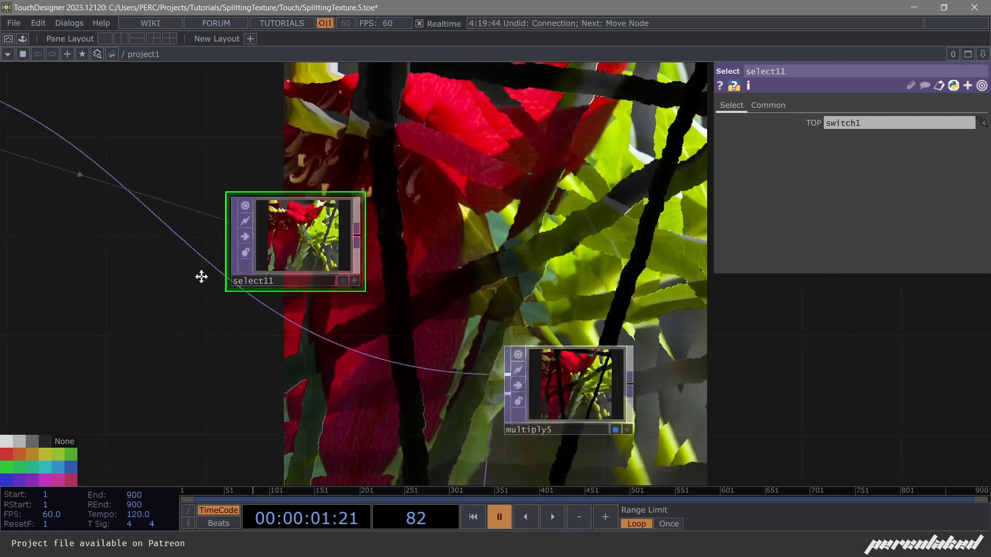
pyautogui.scroll(8, 637, 370)
pyautogui.scroll(3, 315, 277)
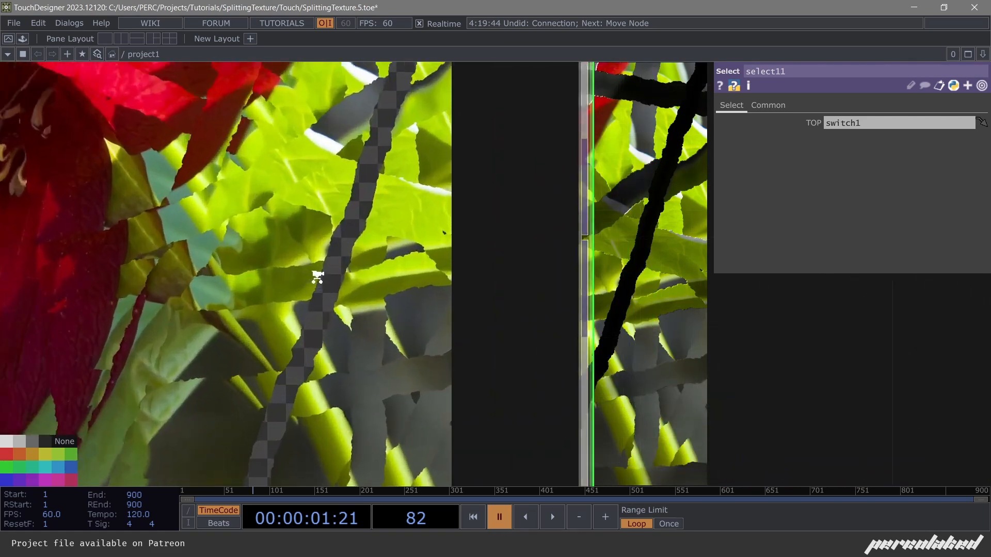
pyautogui.scroll(-12, 316, 278)
pyautogui.moveTo(259, 313); pyautogui.dragTo(414, 258)
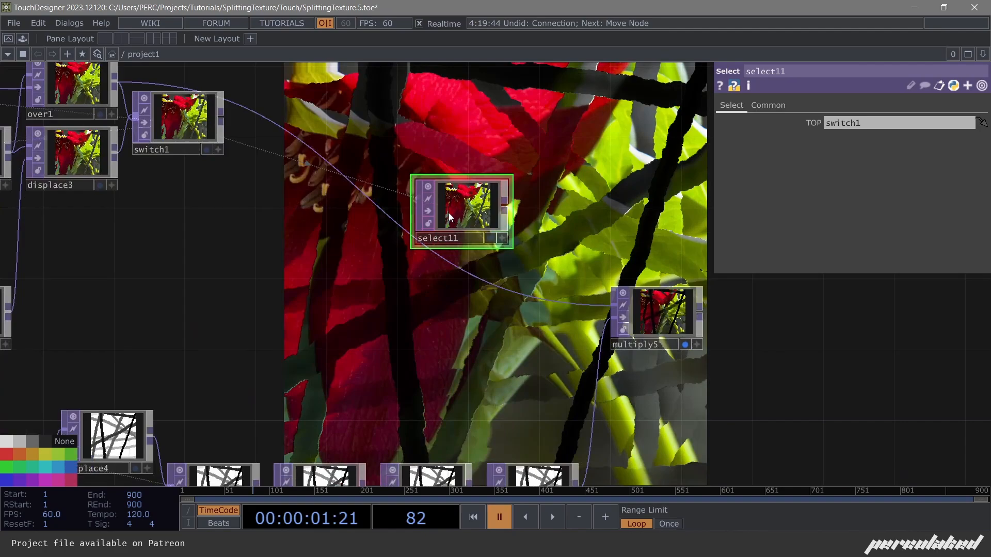
# Duplicate select11, place the copy below it, and set the copy's source TOP to select7.
pyautogui.hotkey('ctrl', 'c')
pyautogui.hotkey('ctrl', 'v')
pyautogui.moveTo(419, 325); pyautogui.dragTo(609, 322)
pyautogui.scroll(-5, 610, 322)
pyautogui.scroll(4, 301, 219)
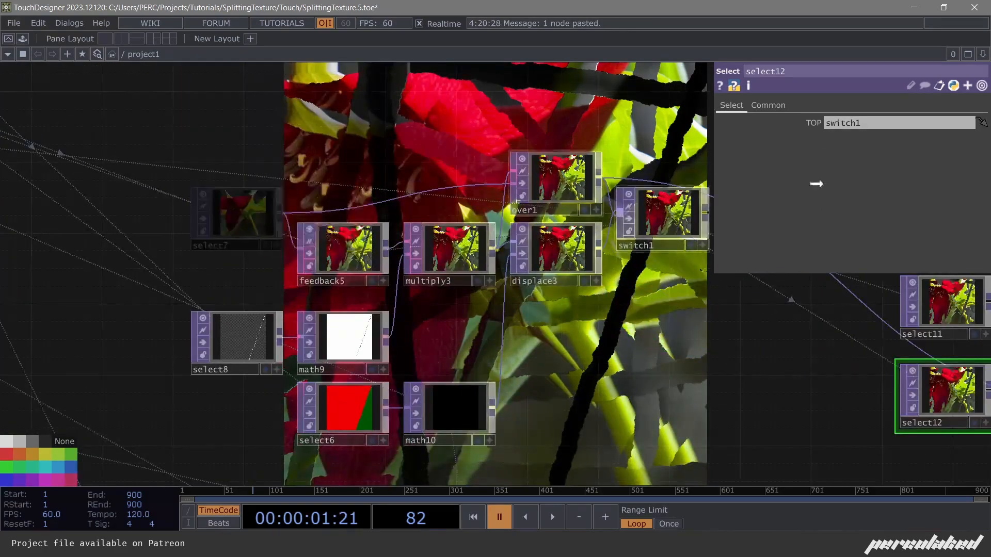
pyautogui.moveTo(849, 123); pyautogui.dragTo(849, 123)
pyautogui.moveTo(770, 371); pyautogui.dragTo(199, 280)
pyautogui.moveTo(113, 261); pyautogui.dragTo(502, 259)
pyautogui.scroll(-5, 502, 258)
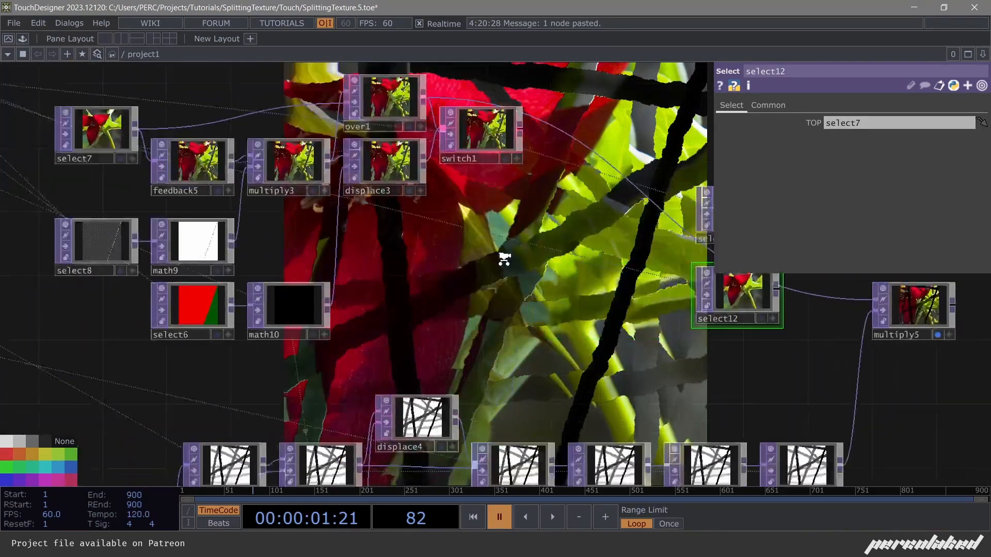
pyautogui.moveTo(139, 270); pyautogui.dragTo(399, 321)
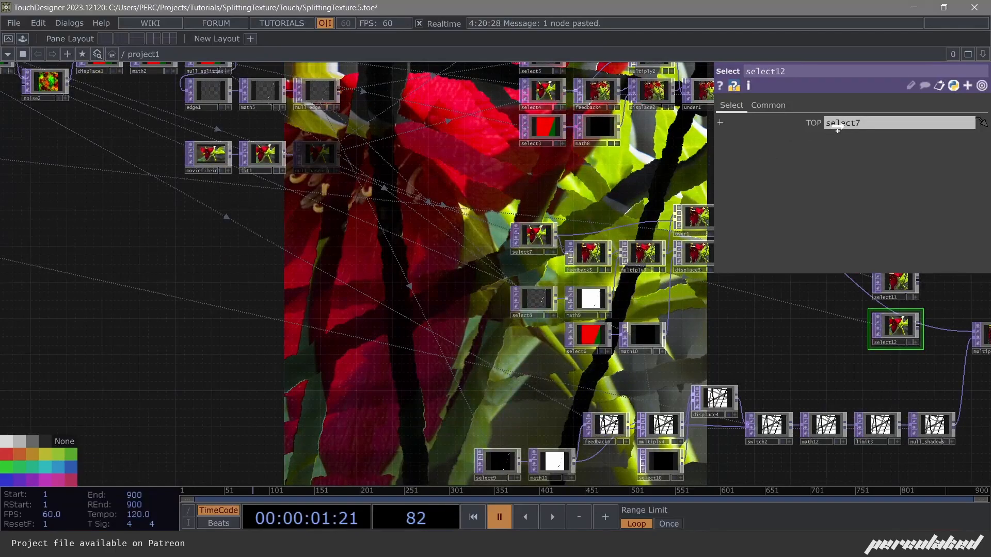
pyautogui.moveTo(444, 219); pyautogui.dragTo(317, 206)
pyautogui.moveTo(665, 399); pyautogui.dragTo(537, 322)
pyautogui.scroll(5, 450, 271)
pyautogui.moveTo(403, 299); pyautogui.dragTo(84, 265)
pyautogui.scroll(-5, 84, 266)
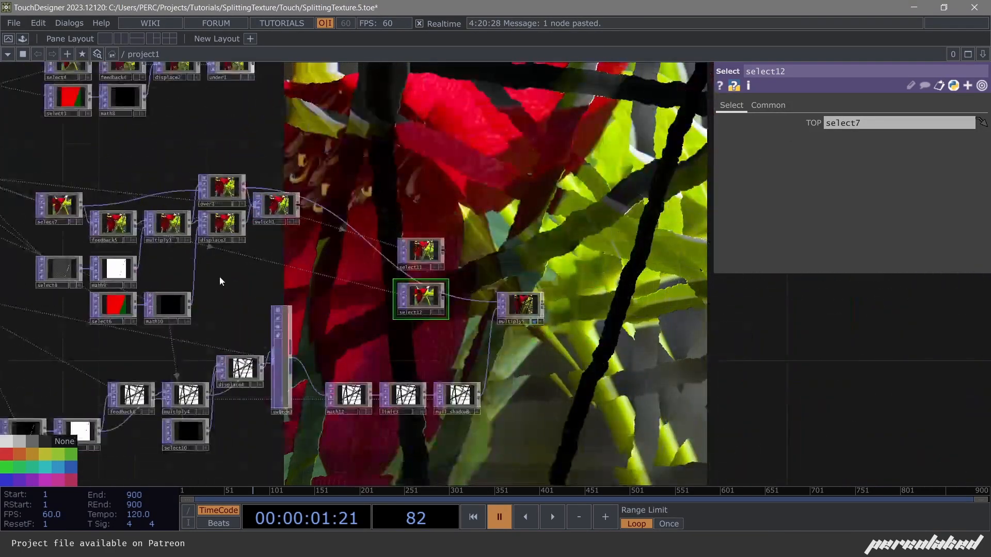
pyautogui.hotkey('ctrl', 'z')
pyautogui.moveTo(455, 298); pyautogui.dragTo(406, 298)
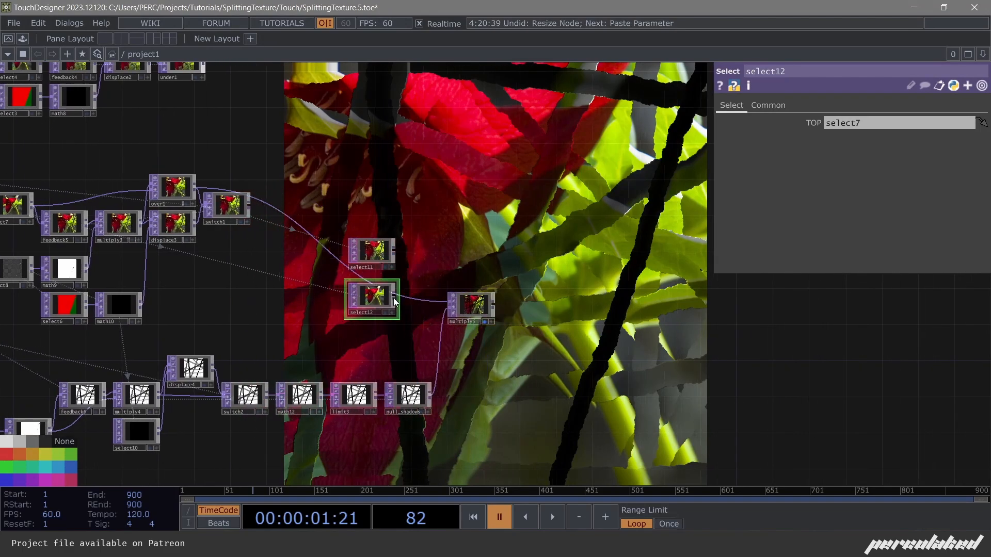
# Add an Over TOP after select11 with select11 as its first input.
pyautogui.scroll(5, 406, 298)
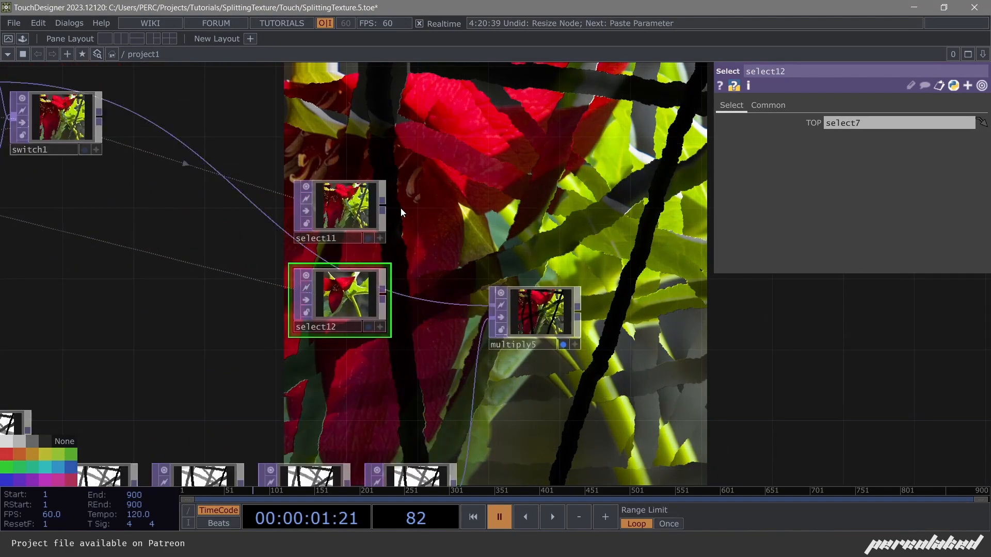
pyautogui.press('Tab')
pyautogui.write('over')
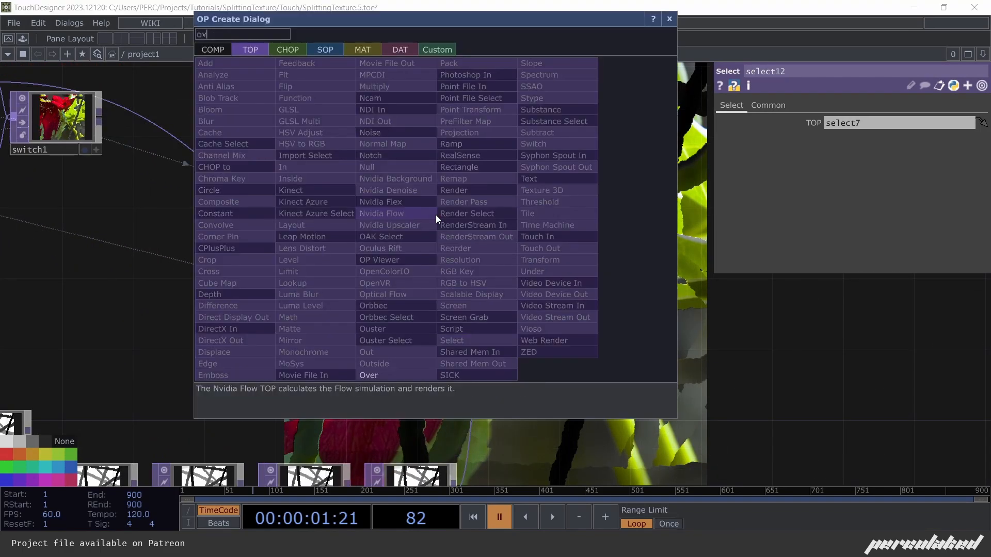
pyautogui.press('Return')
pyautogui.click(436, 215)
pyautogui.moveTo(436, 214); pyautogui.dragTo(453, 214)
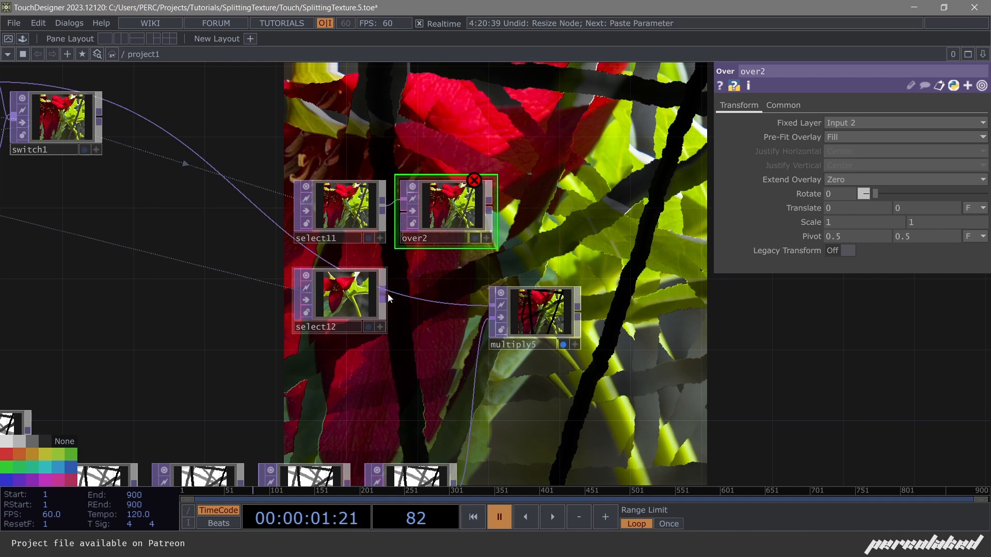
# Connect select12 to over2's second input, feed over2 into multiply5's first input, and group these nodes closely together.
pyautogui.moveTo(361, 295); pyautogui.dragTo(361, 278)
pyautogui.moveTo(424, 188); pyautogui.dragTo(424, 222)
pyautogui.moveTo(440, 256); pyautogui.dragTo(447, 263)
pyautogui.moveTo(477, 244); pyautogui.dragTo(491, 305)
# Play the timeline to examine the shadowed composite with the original image filling the gaps between the split pieces.
pyautogui.press('space')
pyautogui.moveTo(566, 183); pyautogui.dragTo(548, 210)
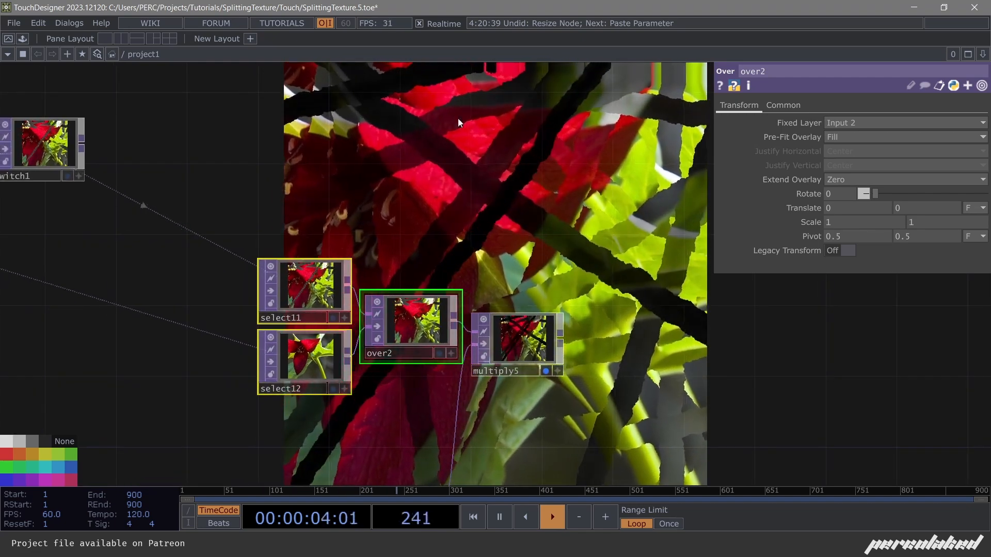
pyautogui.moveTo(548, 166); pyautogui.dragTo(414, 70)
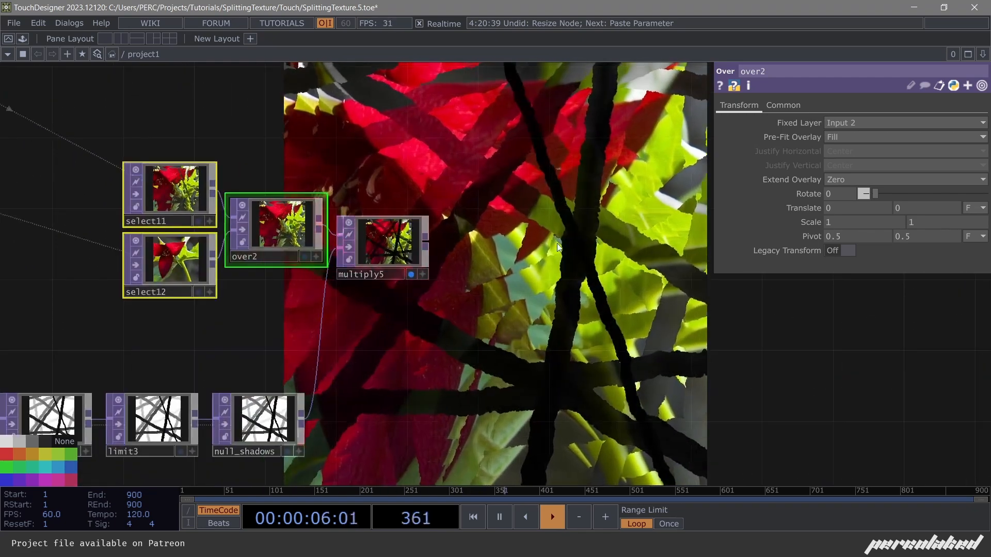
pyautogui.moveTo(317, 418); pyautogui.dragTo(302, 330)
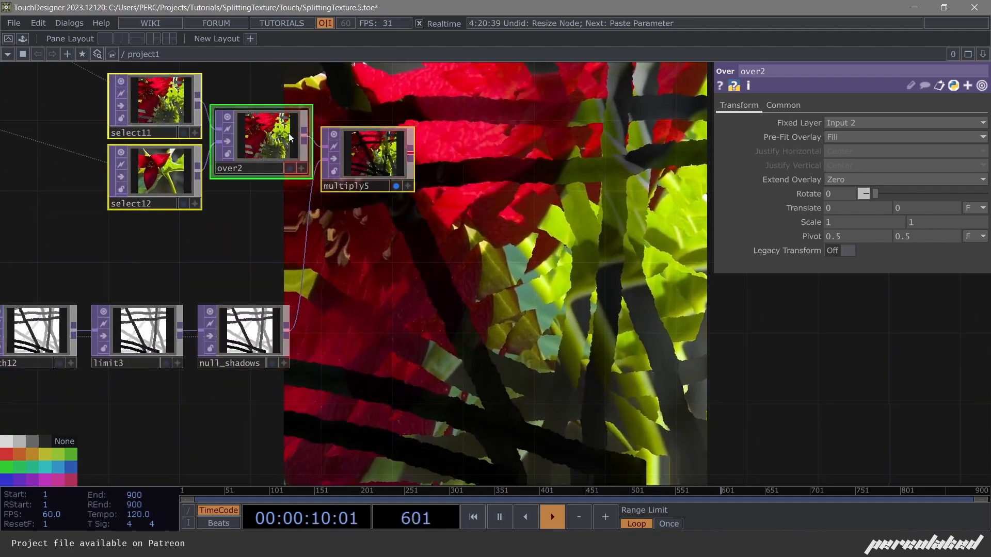
pyautogui.moveTo(289, 133); pyautogui.dragTo(307, 133)
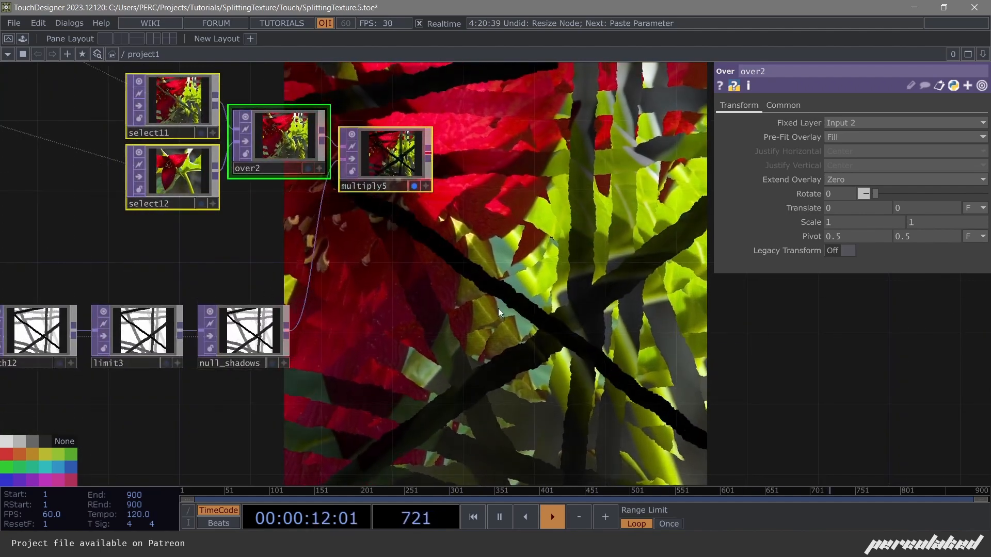
pyautogui.moveTo(541, 291); pyautogui.dragTo(521, 245)
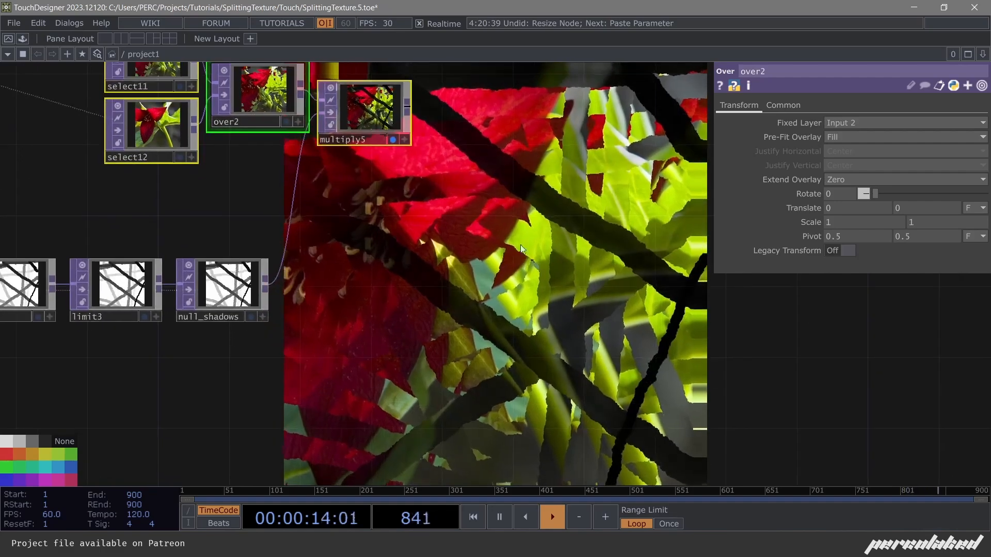
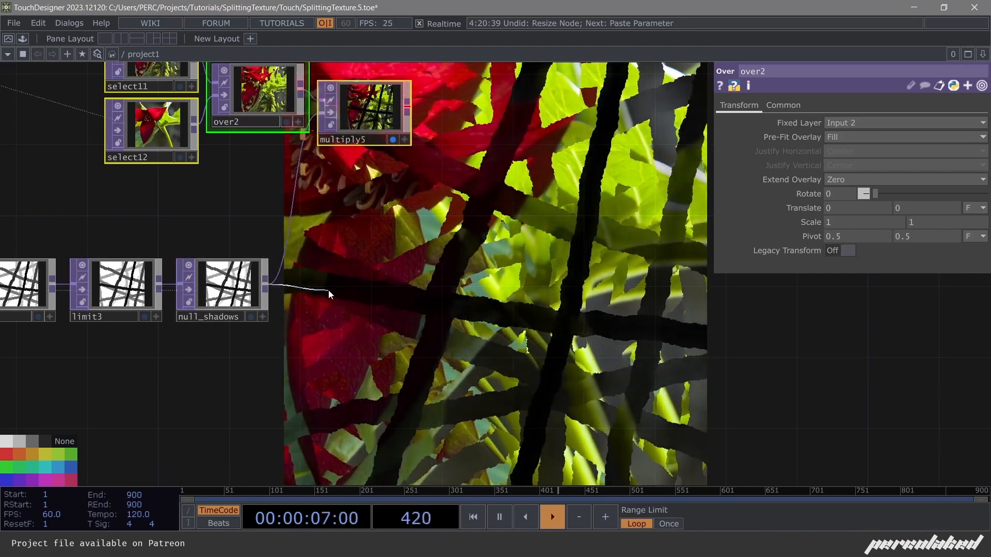
# Pause the timeline, add a Math TOP after null_shadows, and set its To Range to 1 and 0.
pyautogui.press('space')
pyautogui.rightClick(266, 286)
pyautogui.write('math')
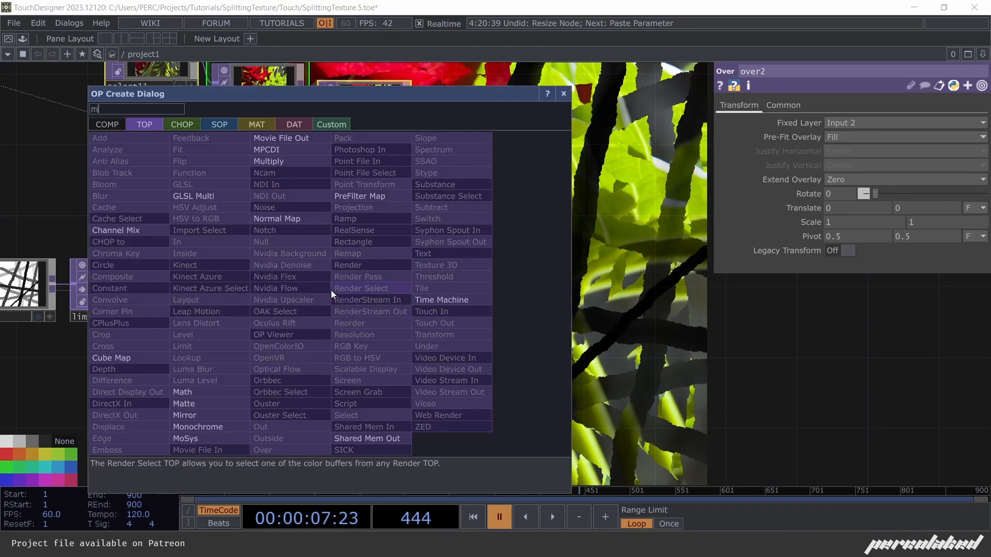
pyautogui.press('Return')
pyautogui.click(330, 291)
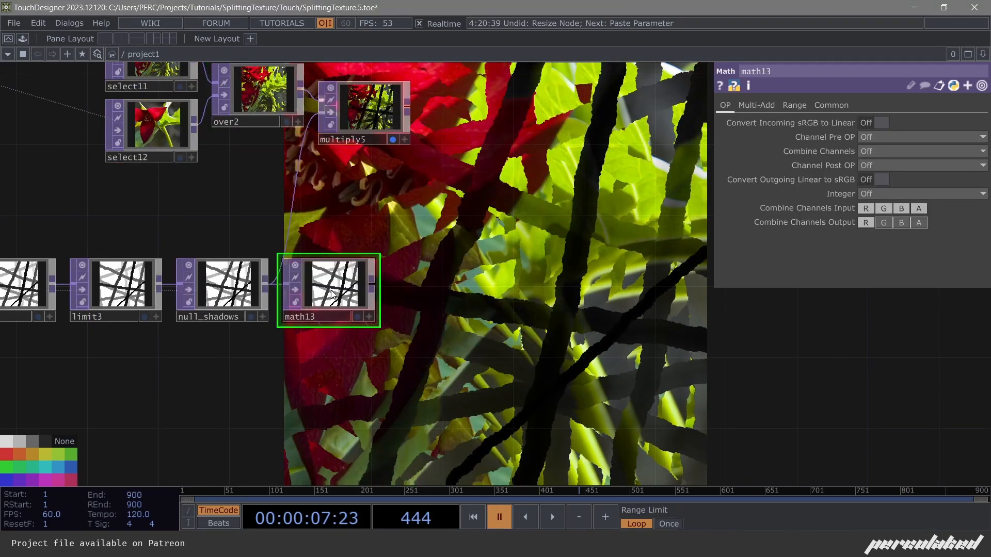
pyautogui.click(788, 104)
pyautogui.click(891, 136)
pyautogui.write('1')
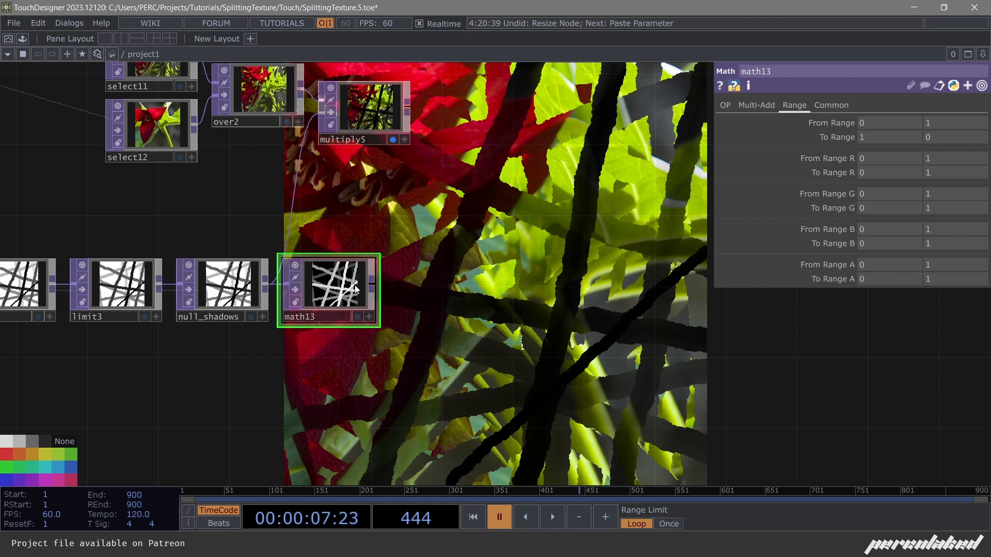
# Try feeding math13 into multiply5's second input during playback, and reconnect null_shadows in its place.
pyautogui.moveTo(372, 282); pyautogui.dragTo(290, 212)
pyautogui.press('space')
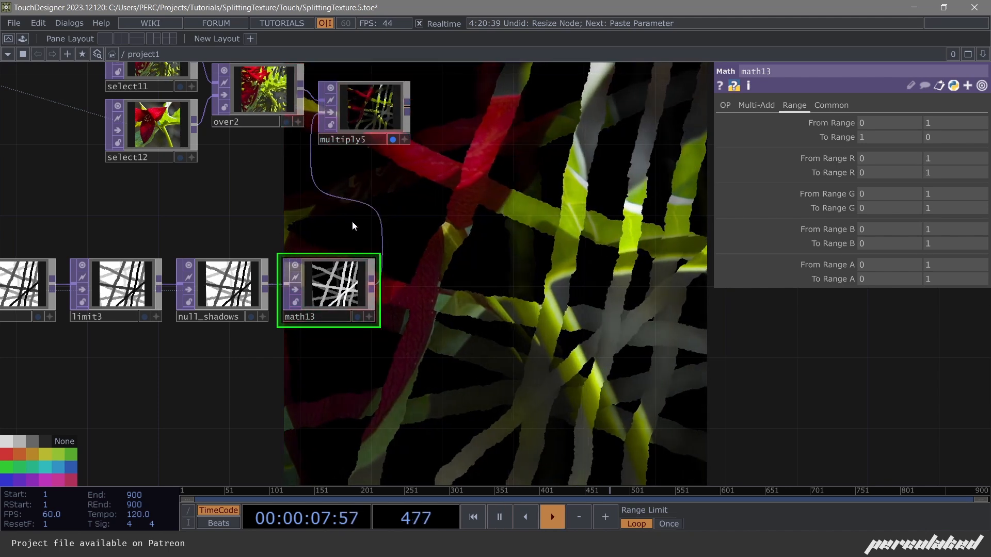
pyautogui.press('space')
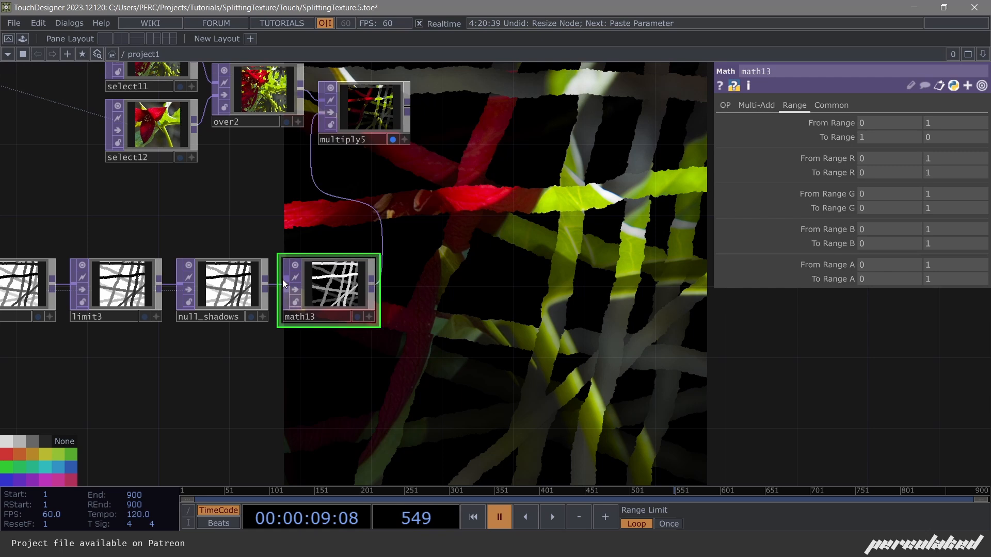
pyautogui.moveTo(322, 227); pyautogui.dragTo(321, 111)
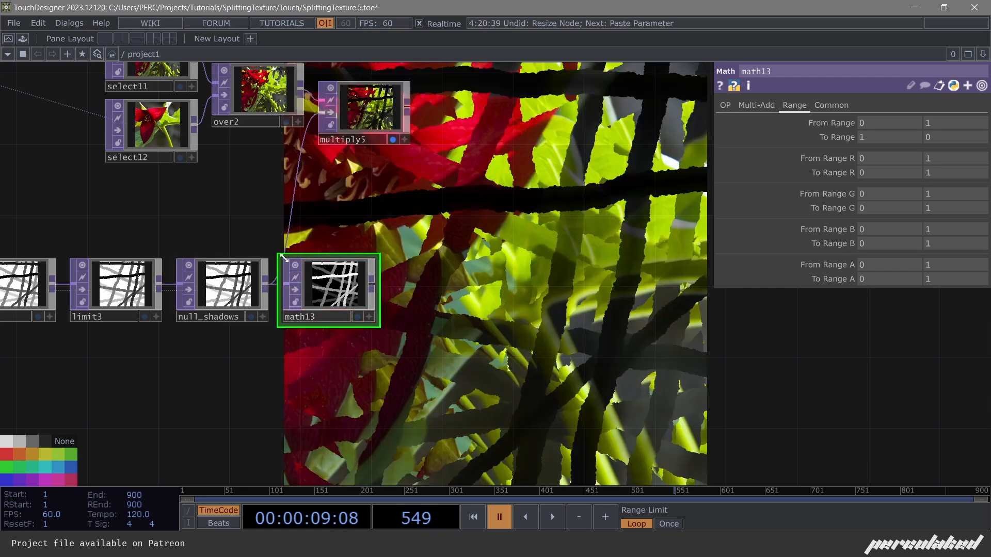
# Branch a Blur TOP off null_shadows and place it below math13.
pyautogui.click(295, 387)
pyautogui.write('b')
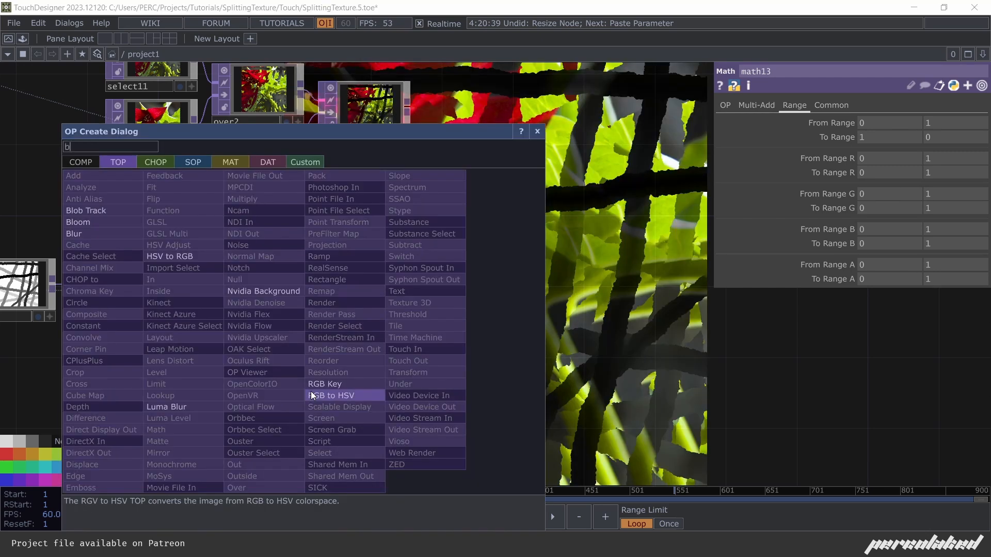
pyautogui.click(74, 233)
pyautogui.click(336, 381)
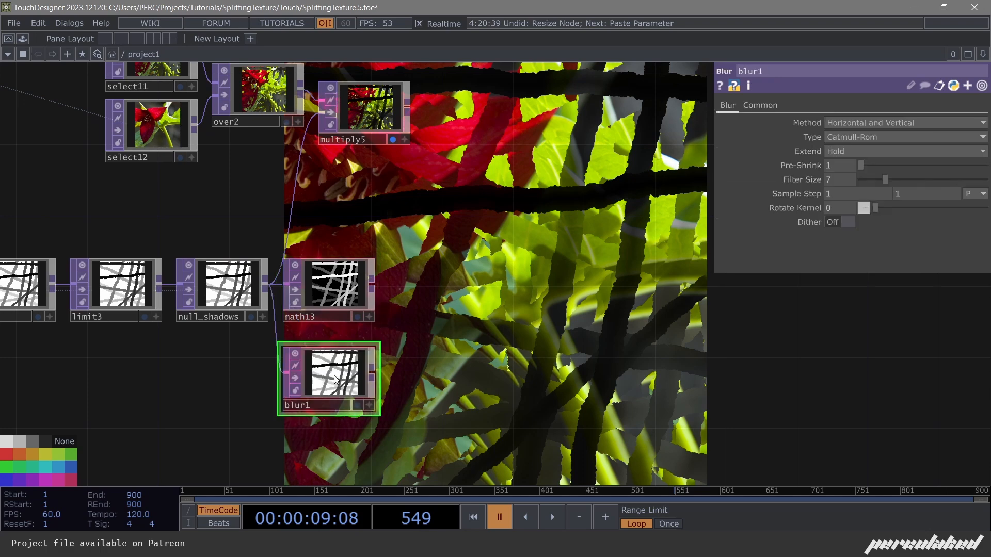
pyautogui.scroll(3, 227, 301)
pyautogui.moveTo(309, 340); pyautogui.dragTo(328, 351, button='middle')
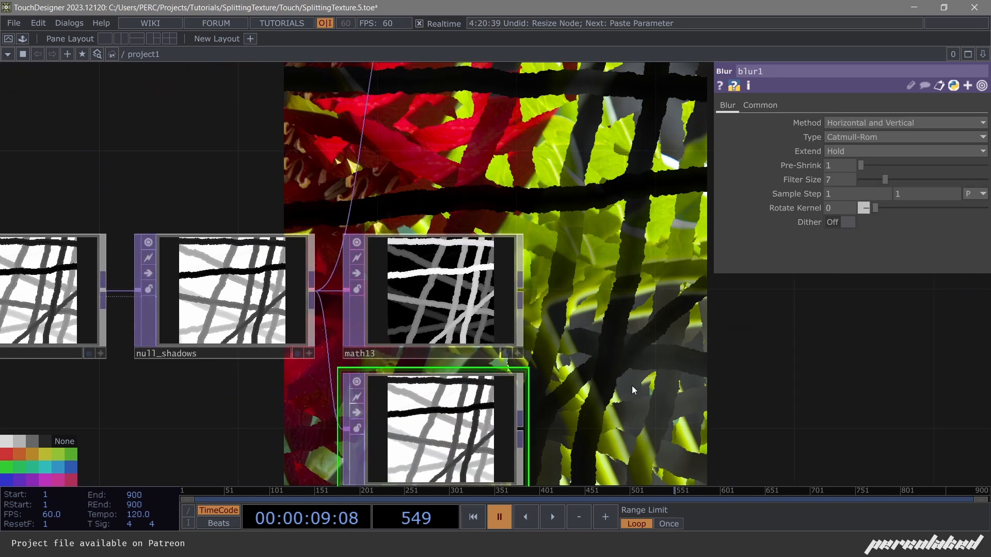
pyautogui.moveTo(706, 346); pyautogui.dragTo(654, 278)
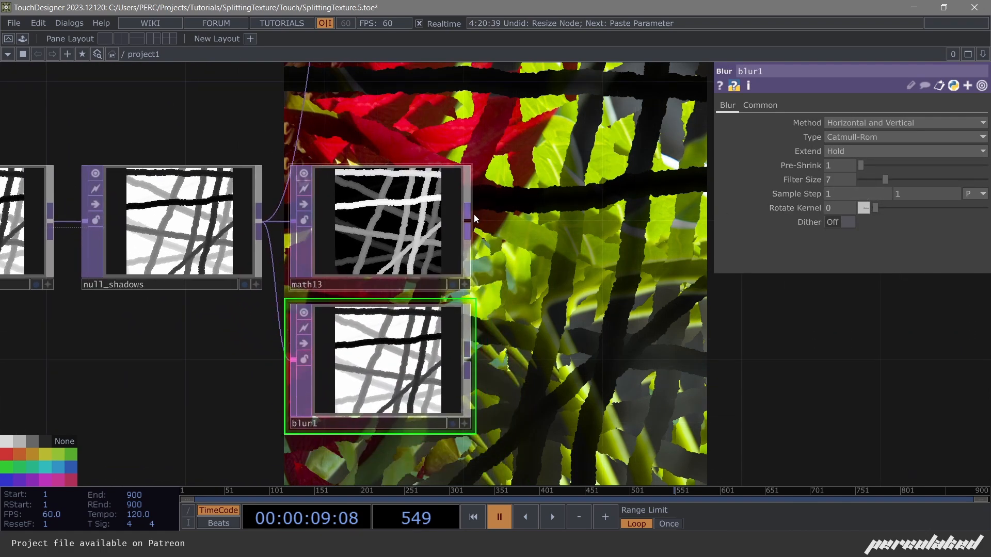
# Add a Multiply TOP beside math13 that combines math13 as first input with blur1 as second input.
pyautogui.press('Tab')
pyautogui.write('mu')
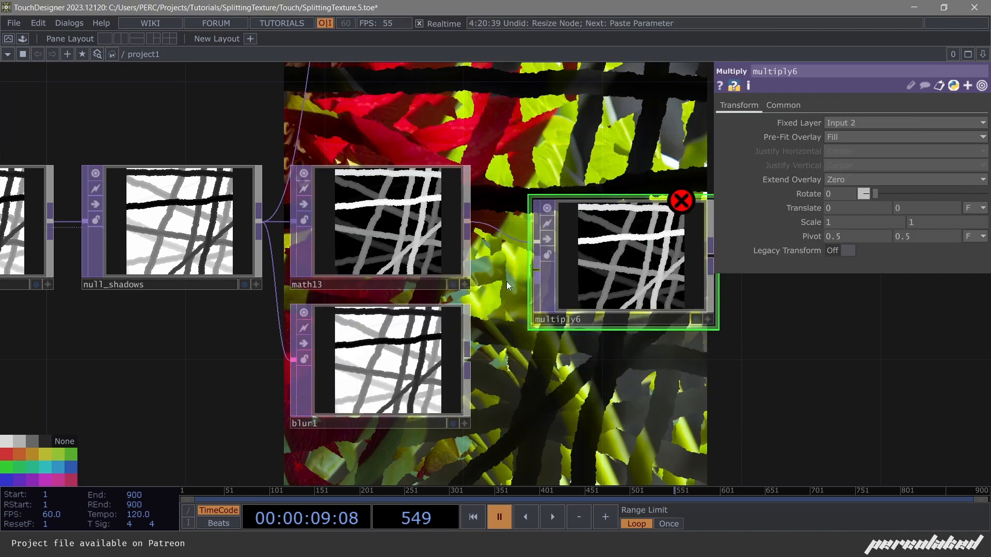
pyautogui.moveTo(594, 268); pyautogui.dragTo(580, 222)
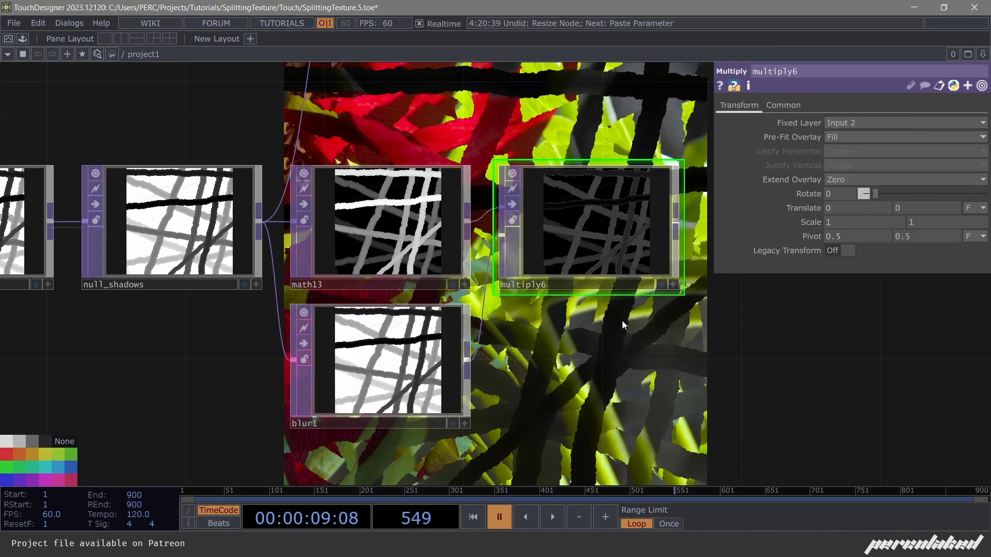
pyautogui.moveTo(621, 321); pyautogui.dragTo(542, 330)
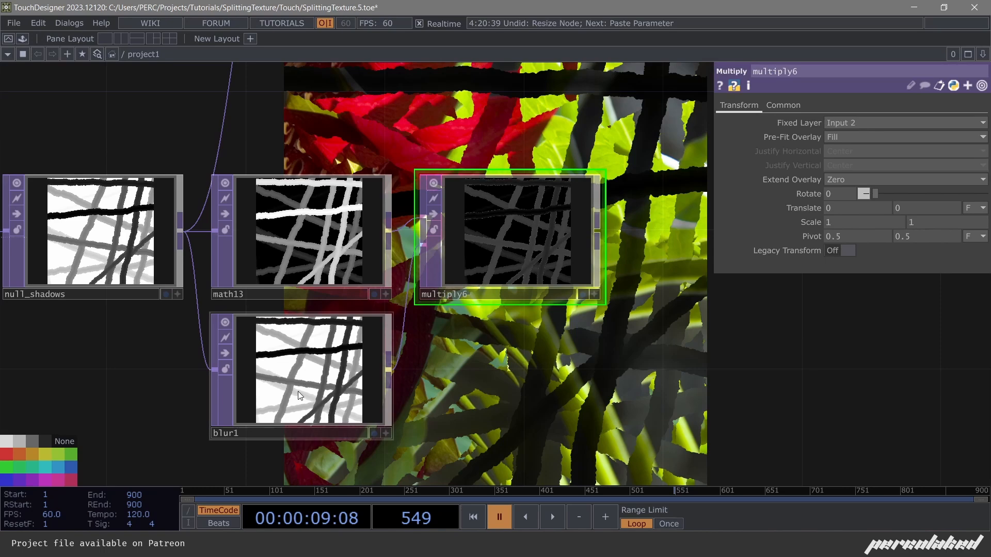
# Set blur1's Pre-Shrink to 2 and Filter Size to 10, and examine the edges in multiply6 during playback.
pyautogui.scroll(2, 548, 236)
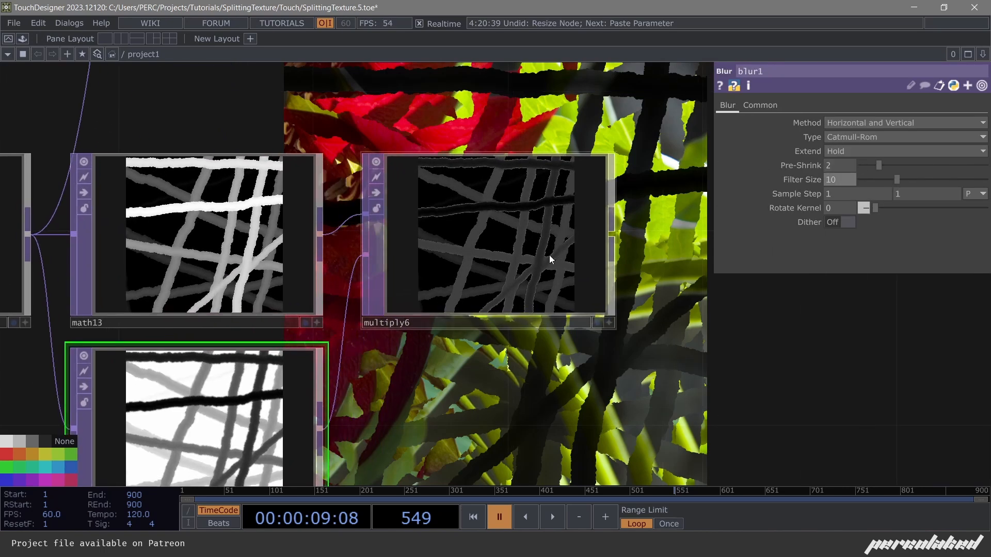
pyautogui.scroll(3, 549, 255)
pyautogui.scroll(-2, 515, 232)
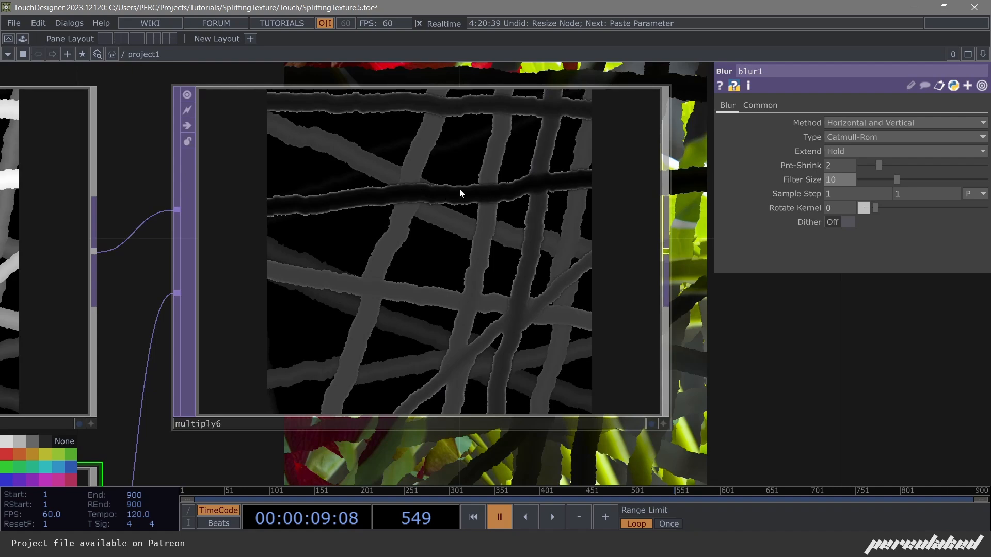
pyautogui.scroll(5, 461, 193)
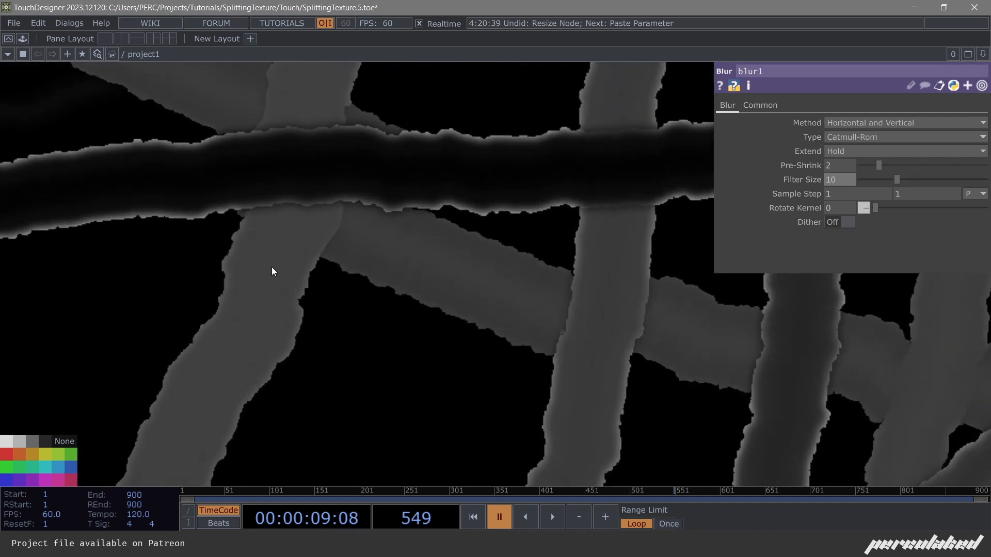
pyautogui.scroll(-4, 272, 270)
pyautogui.scroll(-3, 416, 198)
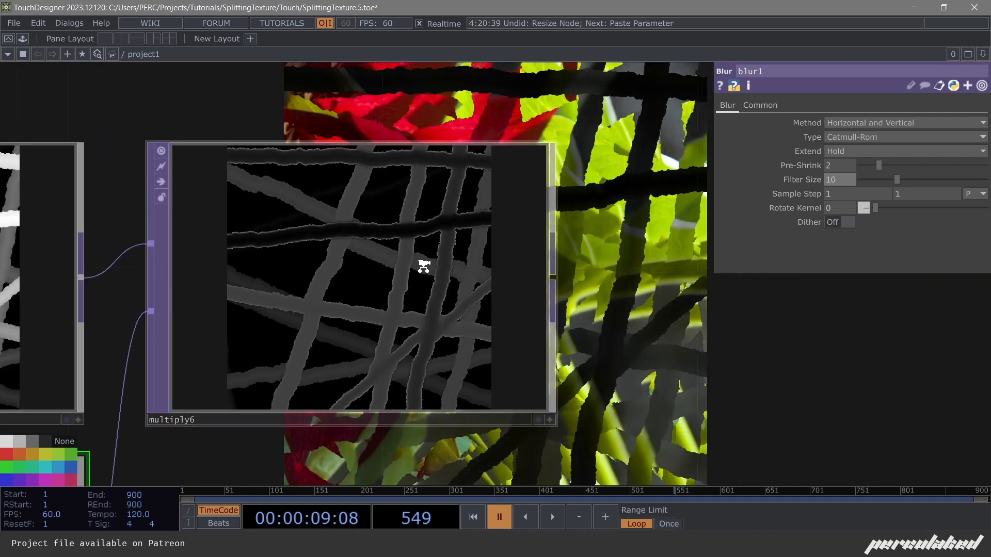
pyautogui.scroll(5, 422, 263)
pyautogui.press('space')
pyautogui.scroll(-5, 326, 211)
pyautogui.press('space')
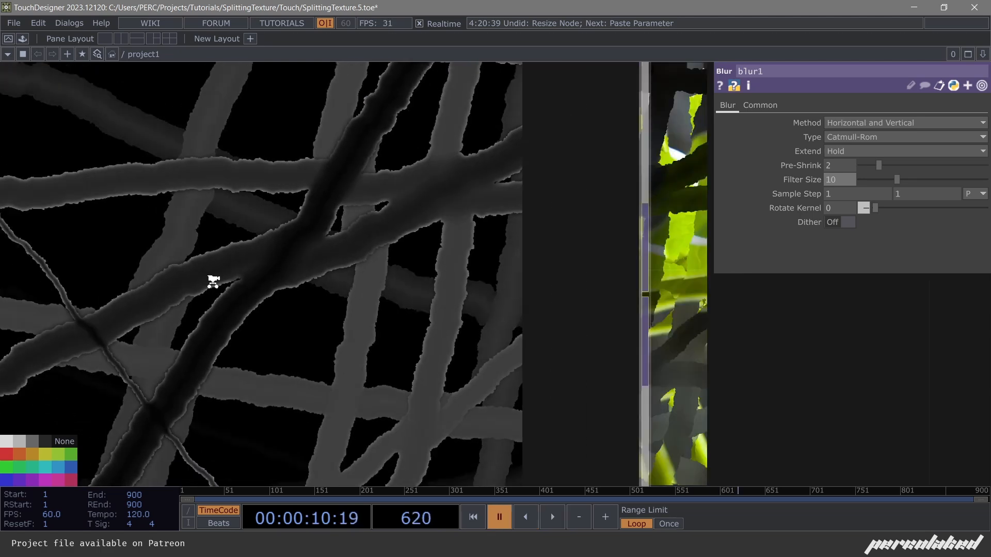
# Add a Math TOP after multiply6 and place it alongside.
pyautogui.press('Tab')
pyautogui.write('mht')
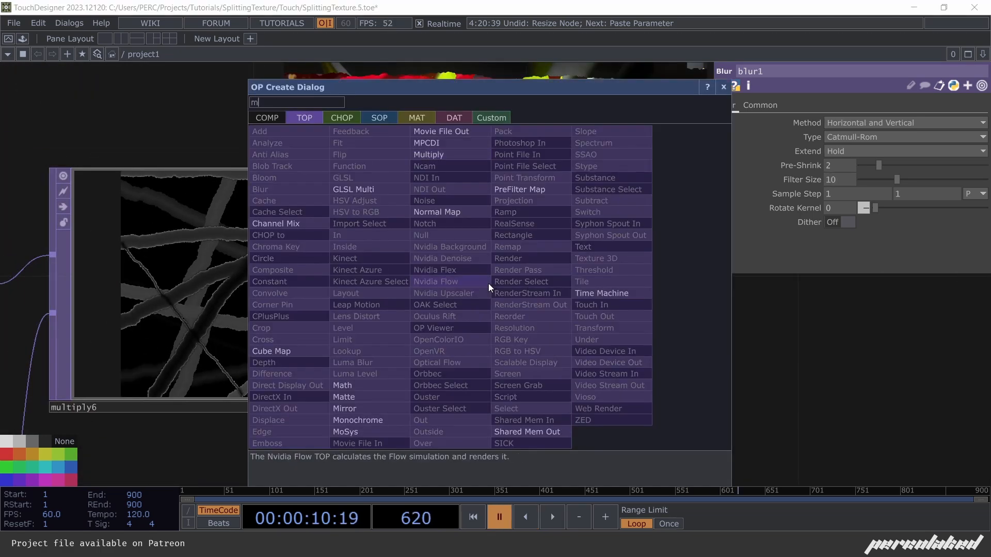
pyautogui.press('BackSpace')
pyautogui.press('BackSpace')
pyautogui.press('BackSpace')
pyautogui.write('ath')
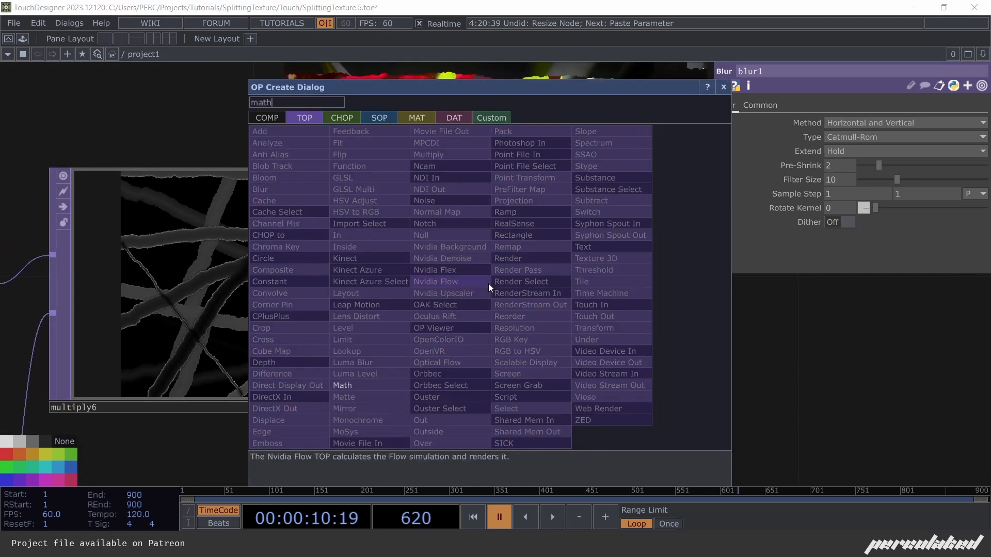
pyautogui.press('Return')
pyautogui.click(488, 283)
pyautogui.moveTo(488, 283); pyautogui.dragTo(627, 279)
pyautogui.scroll(-5, 477, 259)
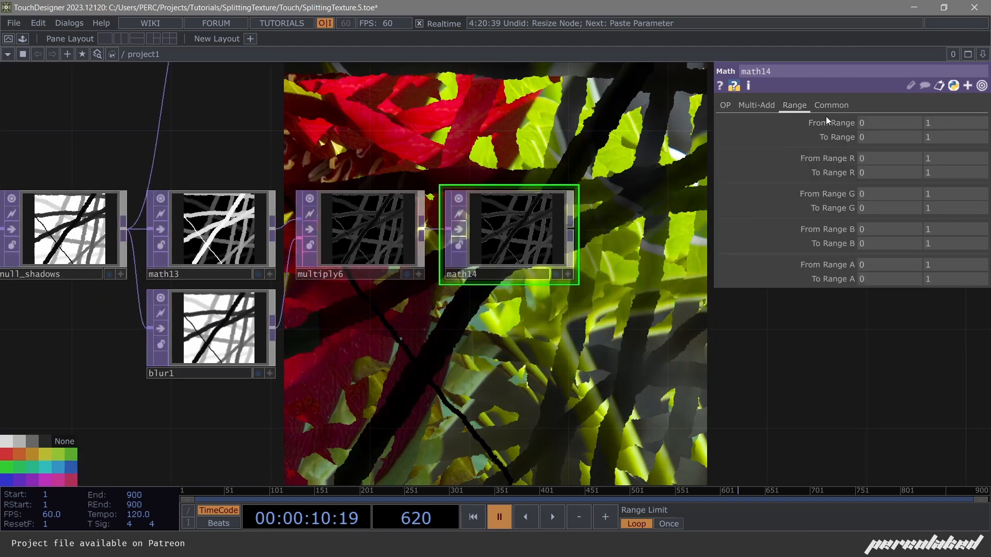
# Invert math14 by setting its To Range to 1 and 0, and examine its output during playback.
pyautogui.click(795, 105)
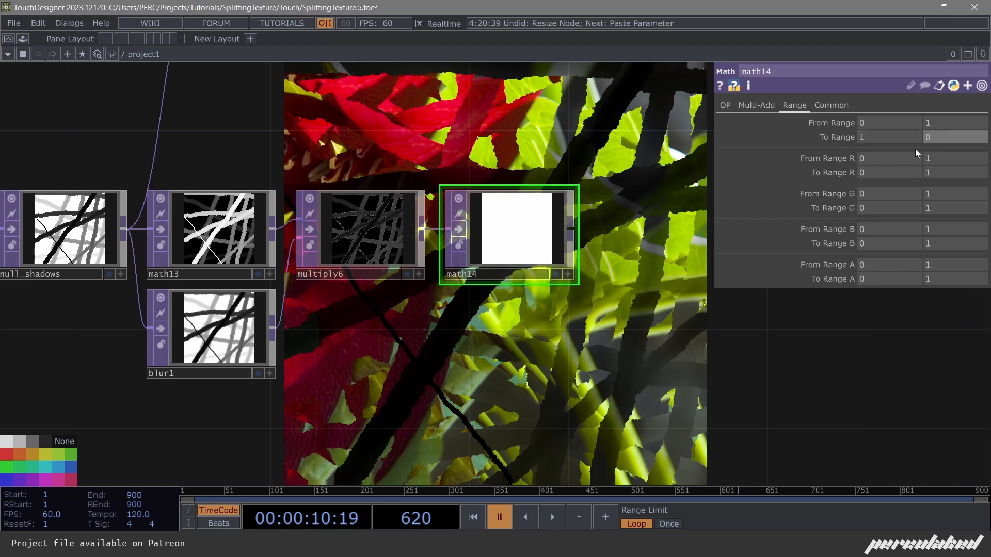
pyautogui.press('Return')
pyautogui.scroll(5, 573, 216)
pyautogui.press('space')
pyautogui.scroll(4, 331, 262)
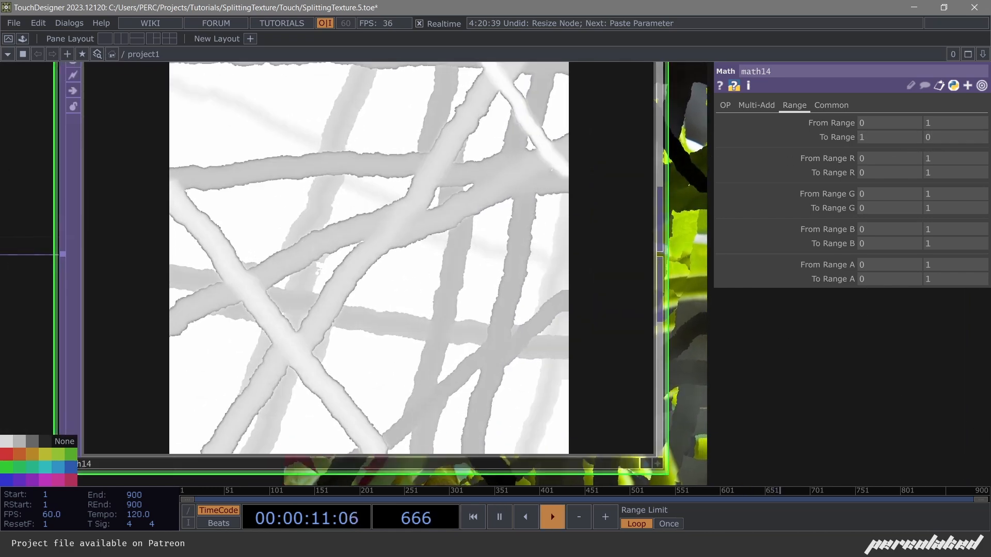
pyautogui.scroll(-7, 343, 271)
pyautogui.press('space')
pyautogui.scroll(-2, 348, 272)
pyautogui.scroll(5, 348, 272)
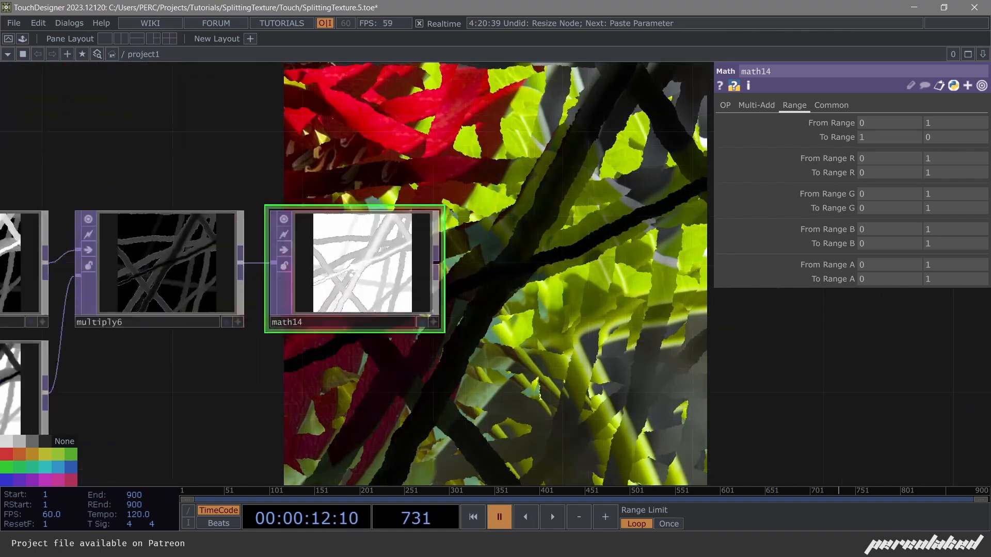
# Move the select11, select12, over2 and multiply5 group above math14, connect math14 to multiply5's second input, and resume playback.
pyautogui.scroll(-8, 354, 269)
pyautogui.moveTo(359, 228); pyautogui.dragTo(361, 242)
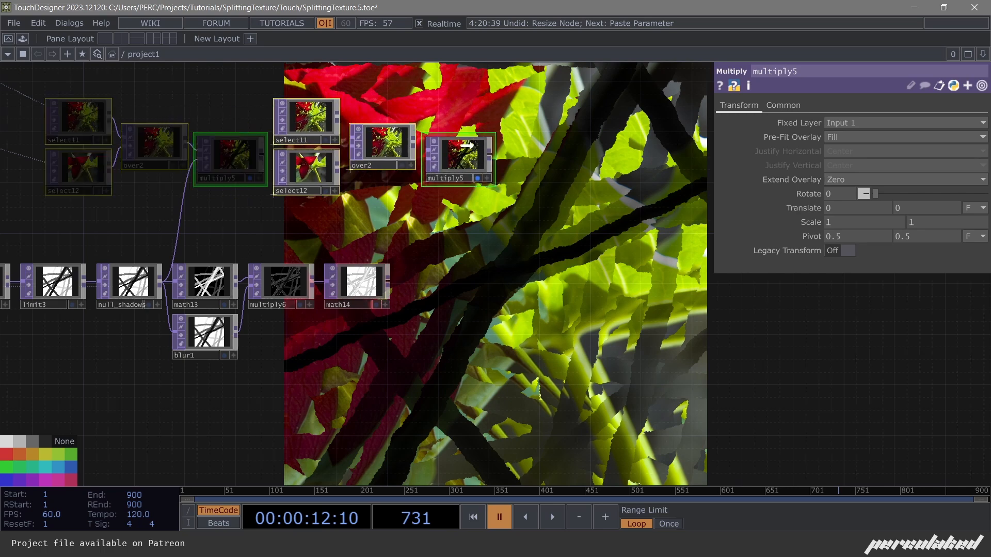
pyautogui.click(298, 211)
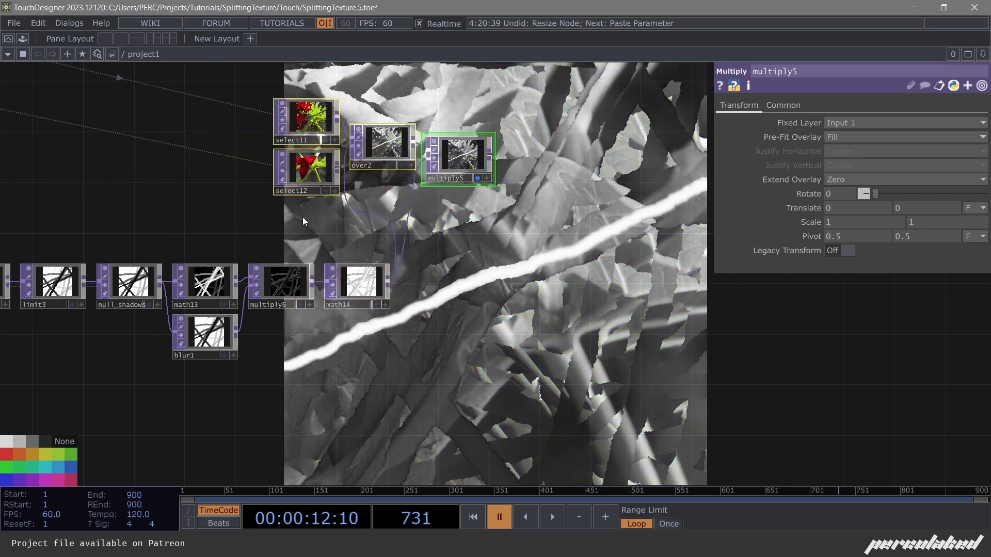
pyautogui.press('space')
pyautogui.moveTo(504, 303); pyautogui.dragTo(478, 330)
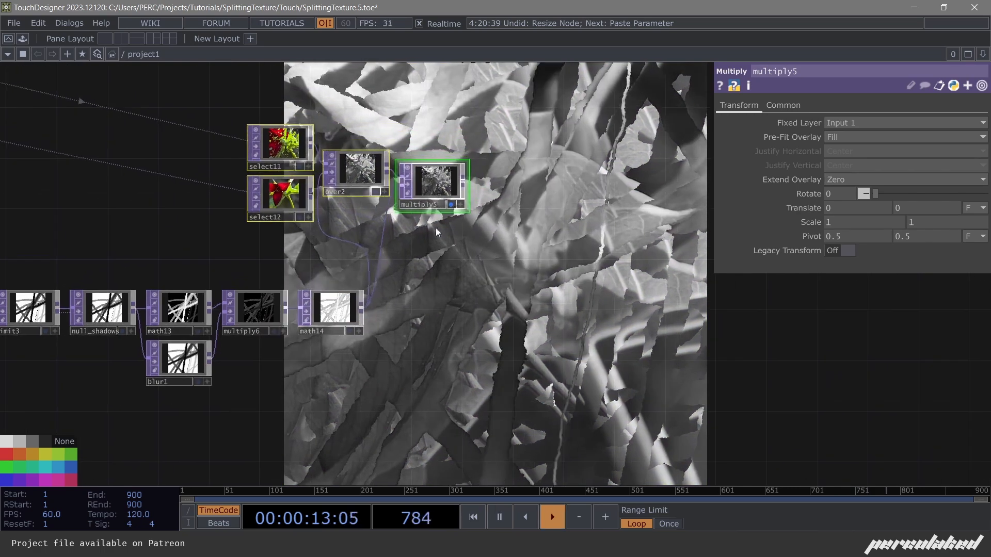
# Reconnect select12 to over2's second input in place of math14.
pyautogui.click(437, 191)
pyautogui.scroll(4, 367, 202)
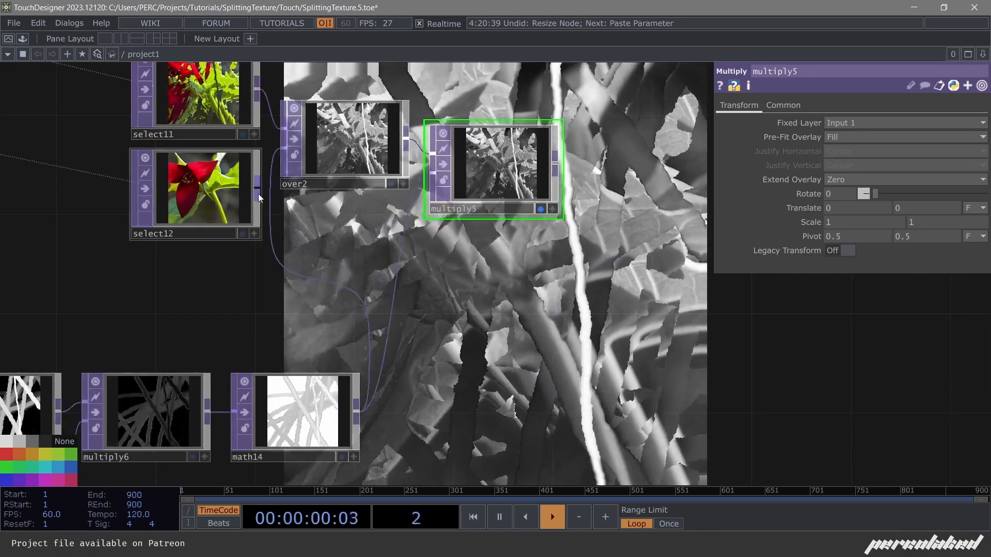
pyautogui.scroll(-4, 478, 332)
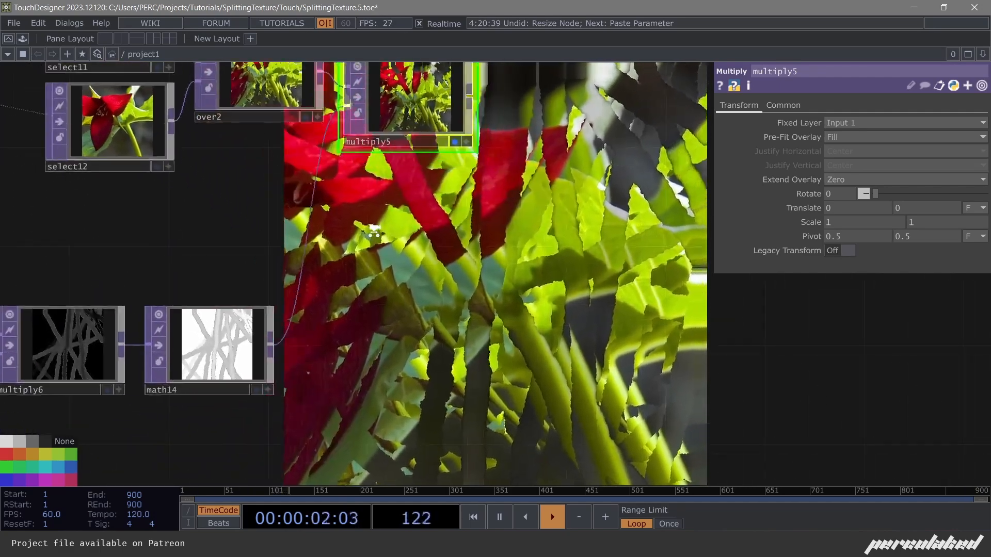
pyautogui.moveTo(615, 308); pyautogui.dragTo(626, 333)
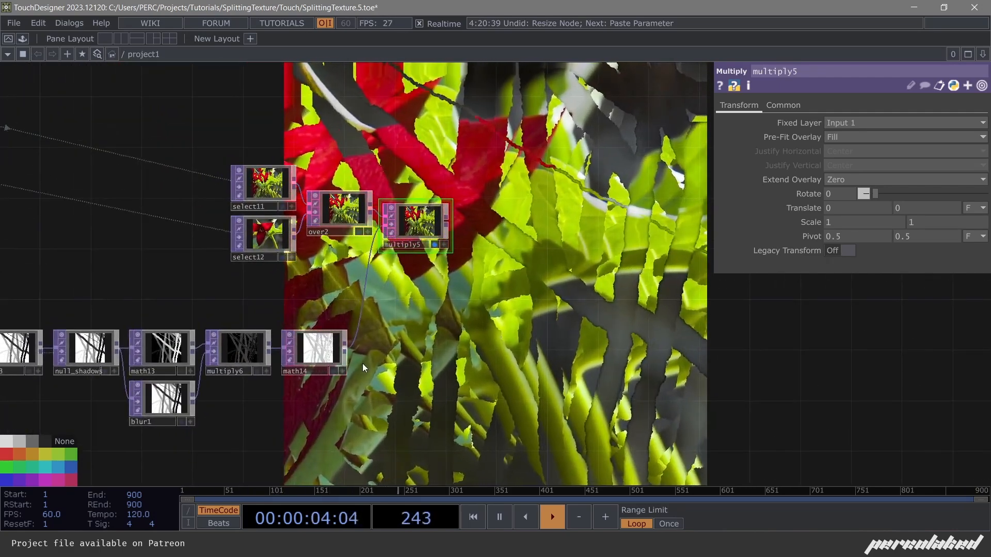
# Set the second To Range value of math14 to -1.3 to deepen the edge shadows in the composite.
pyautogui.click(335, 344)
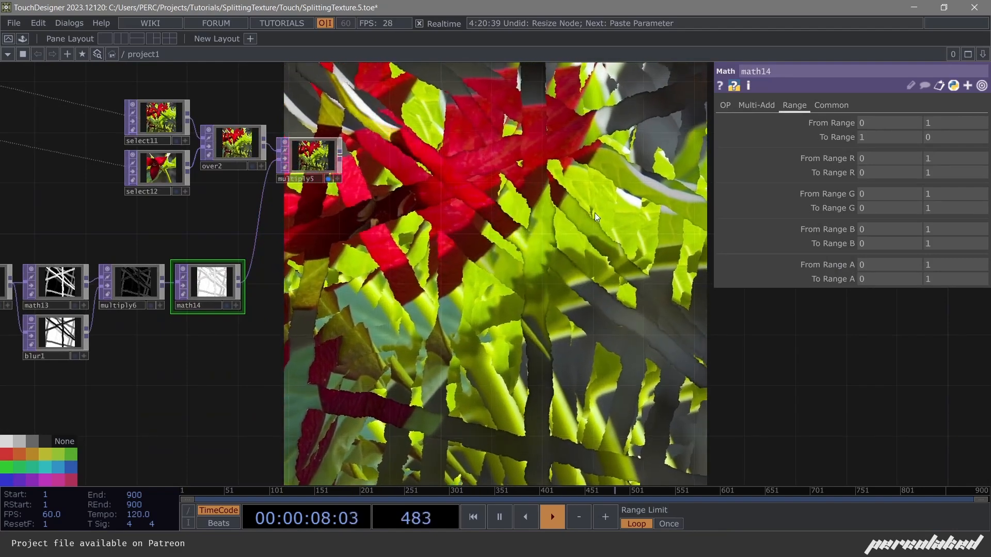
pyautogui.moveTo(942, 135); pyautogui.dragTo(938, 119, button='middle')
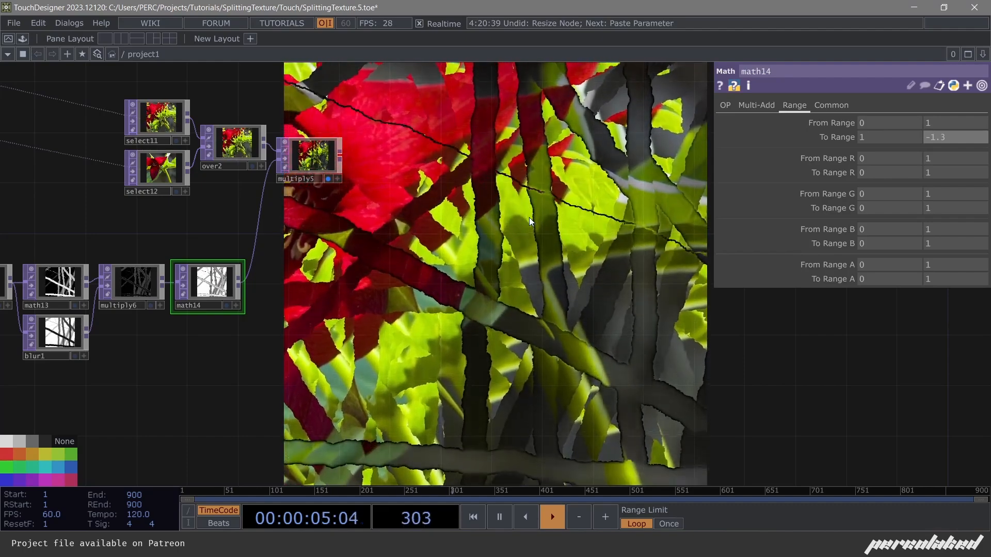
pyautogui.moveTo(542, 336); pyautogui.dragTo(658, 343)
pyautogui.moveTo(658, 344); pyautogui.dragTo(353, 348, button='middle')
pyautogui.moveTo(353, 384); pyautogui.dragTo(411, 381)
# Select the shadow and compositing nodes and review the complete network while the timeline plays.
pyautogui.moveTo(498, 415); pyautogui.dragTo(99, 316, button='right')
pyautogui.moveTo(594, 383); pyautogui.dragTo(120, 298, button='right')
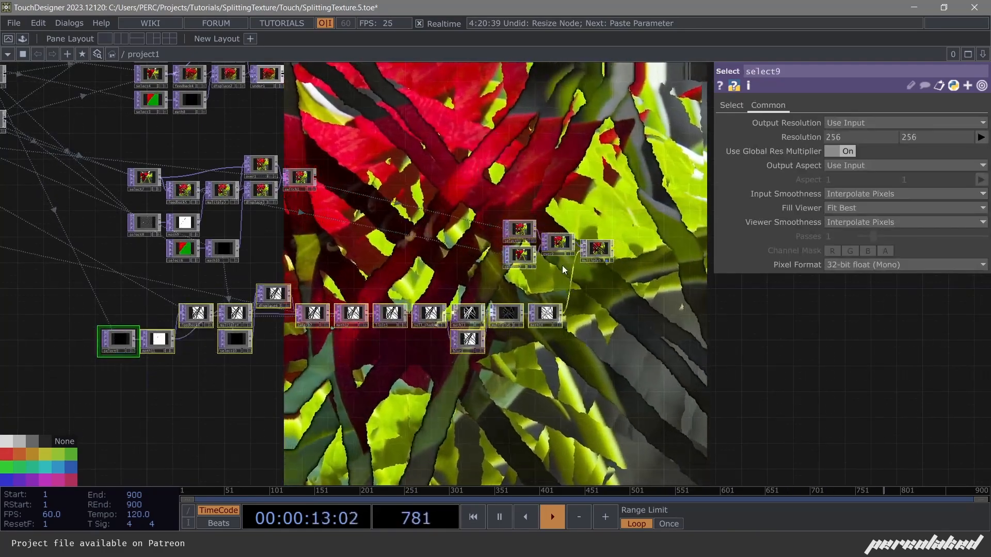
pyautogui.scroll(1, 600, 276)
pyautogui.scroll(5, 599, 276)
pyautogui.moveTo(407, 276); pyautogui.dragTo(522, 289)
pyautogui.scroll(-6, 522, 289)
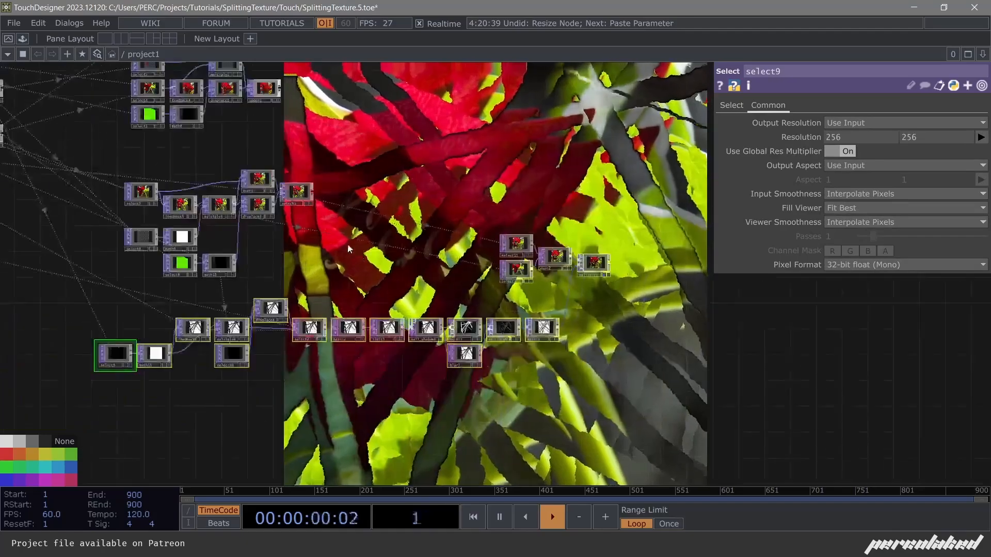
pyautogui.moveTo(97, 222); pyautogui.dragTo(413, 372)
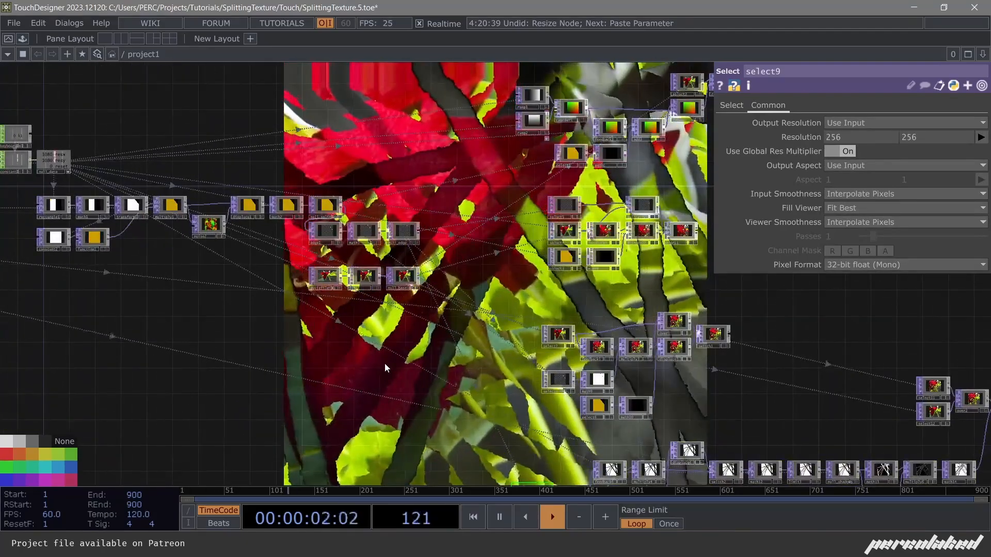
# Set the Value Step expression of limit1's quantization to 1/4 so the splits use coarser rotation angles.
pyautogui.moveTo(234, 338); pyautogui.dragTo(501, 357)
pyautogui.moveTo(202, 302); pyautogui.dragTo(392, 327)
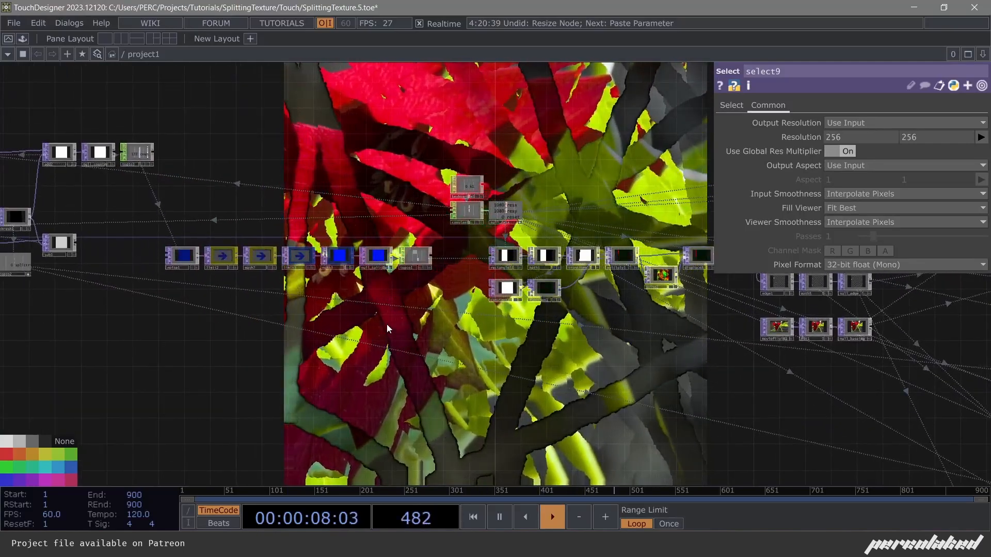
pyautogui.scroll(5, 306, 271)
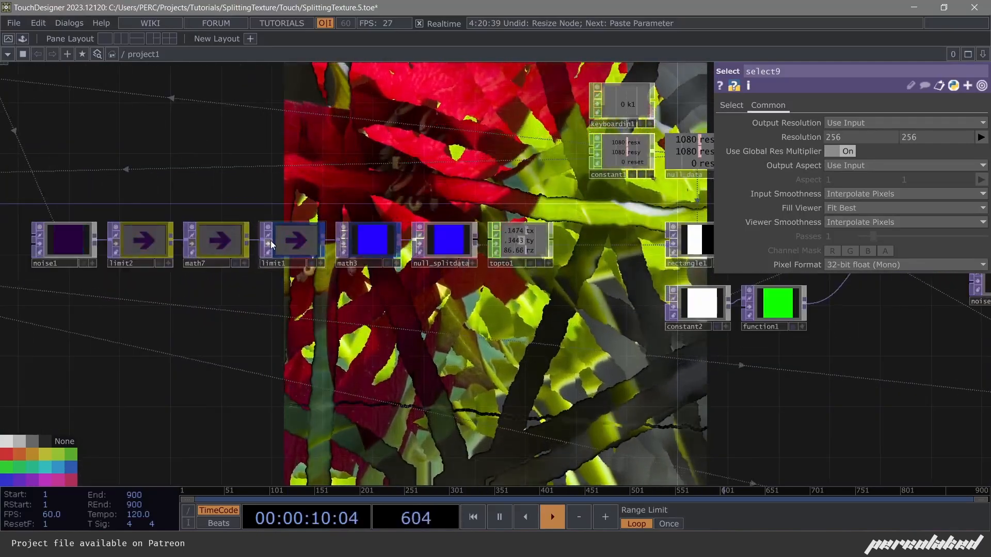
pyautogui.click(271, 241)
pyautogui.click(303, 240)
pyautogui.moveTo(309, 219); pyautogui.dragTo(313, 335)
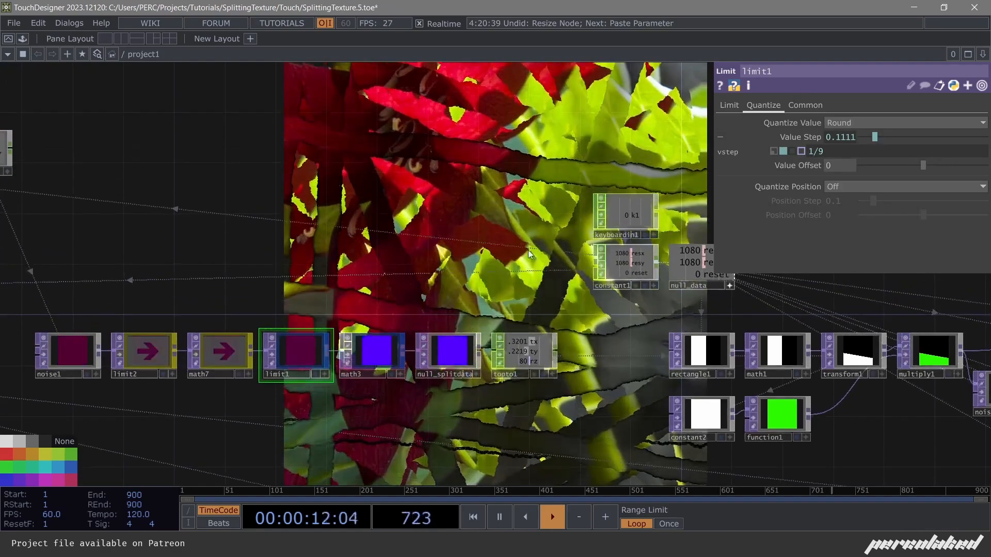
pyautogui.moveTo(832, 151); pyautogui.dragTo(820, 165)
pyautogui.write('4')
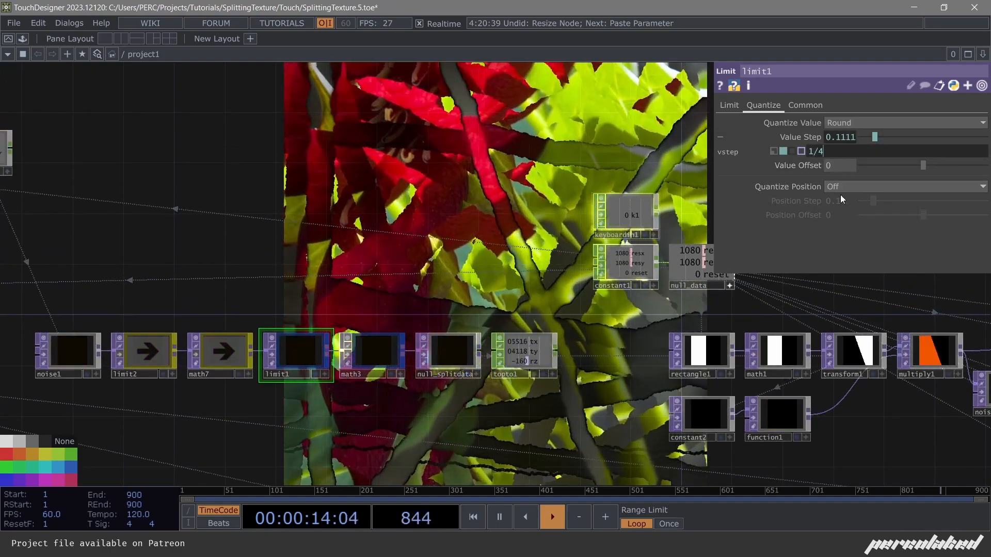
pyautogui.press('Return')
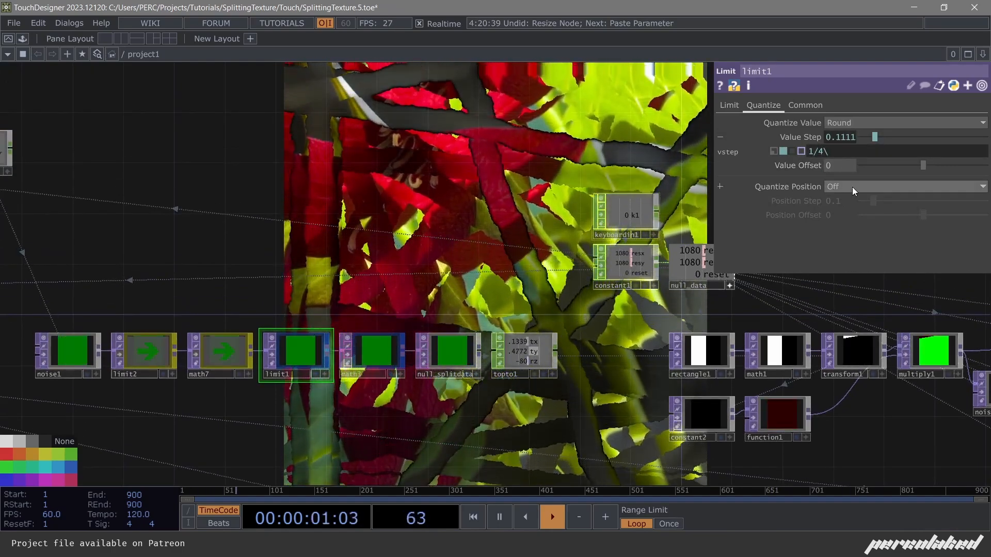
# Examine how the coarser quantization shapes the split pattern in the background output, looking across the whole network during playback.
pyautogui.moveTo(348, 108); pyautogui.dragTo(375, 207)
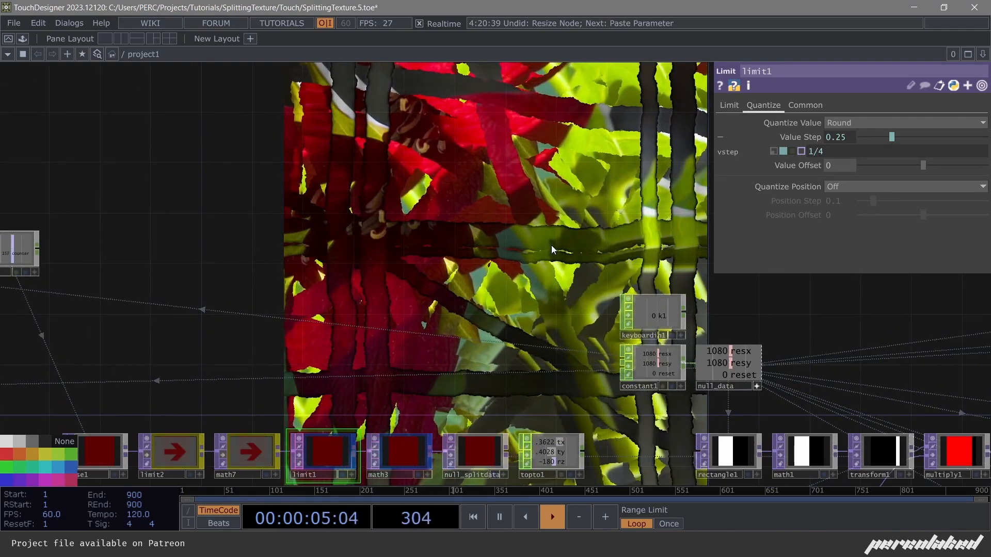
pyautogui.moveTo(482, 404); pyautogui.dragTo(540, 308)
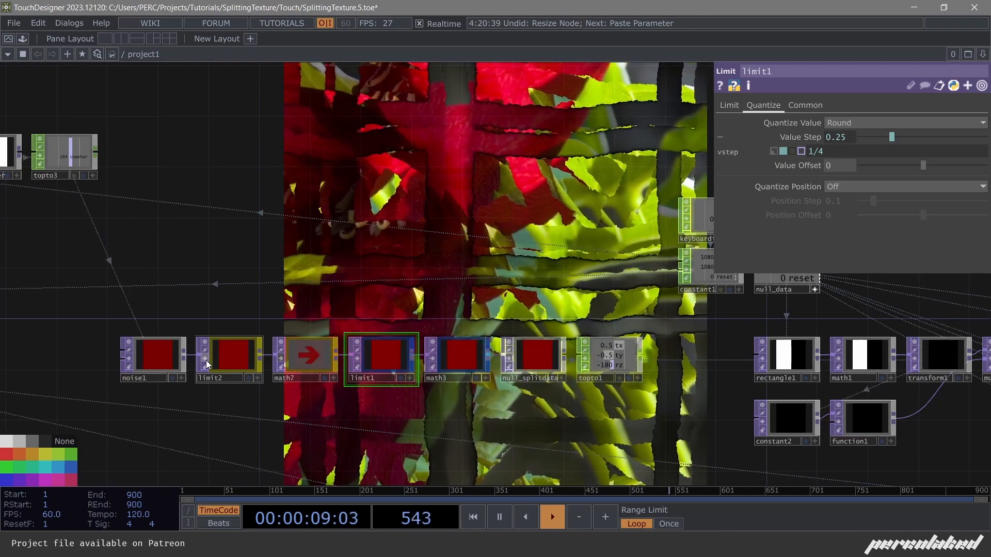
pyautogui.moveTo(376, 268); pyautogui.dragTo(381, 285)
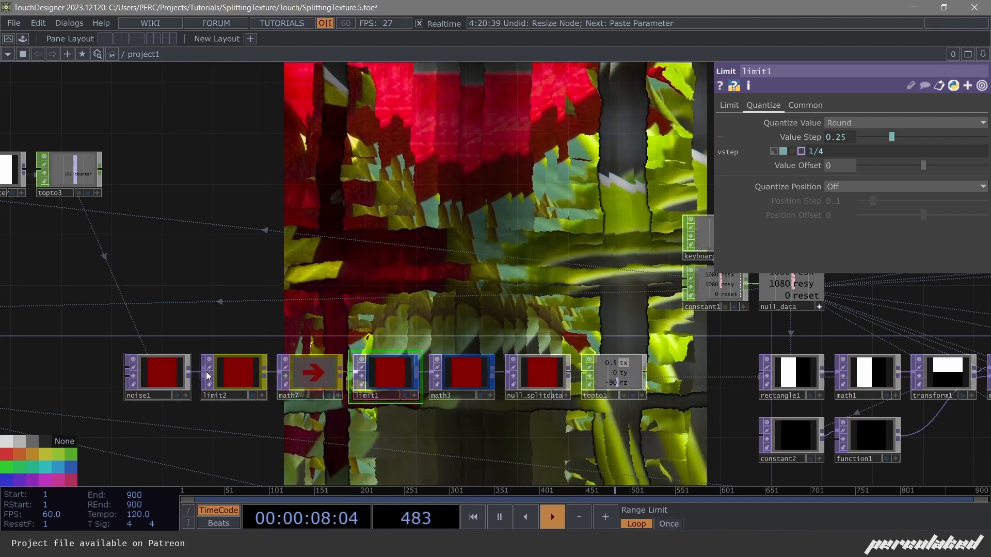
pyautogui.scroll(-5, 211, 373)
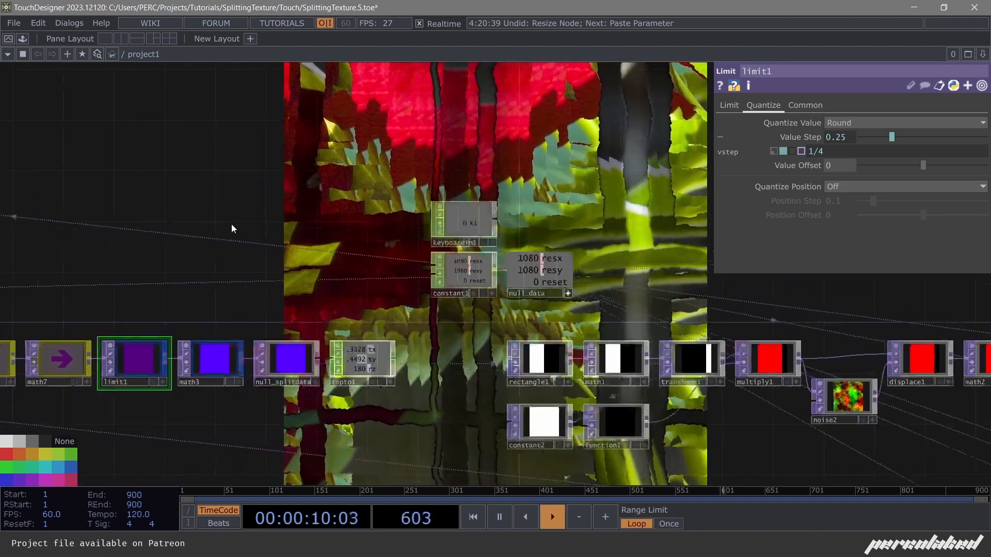
pyautogui.moveTo(603, 390); pyautogui.dragTo(376, 343)
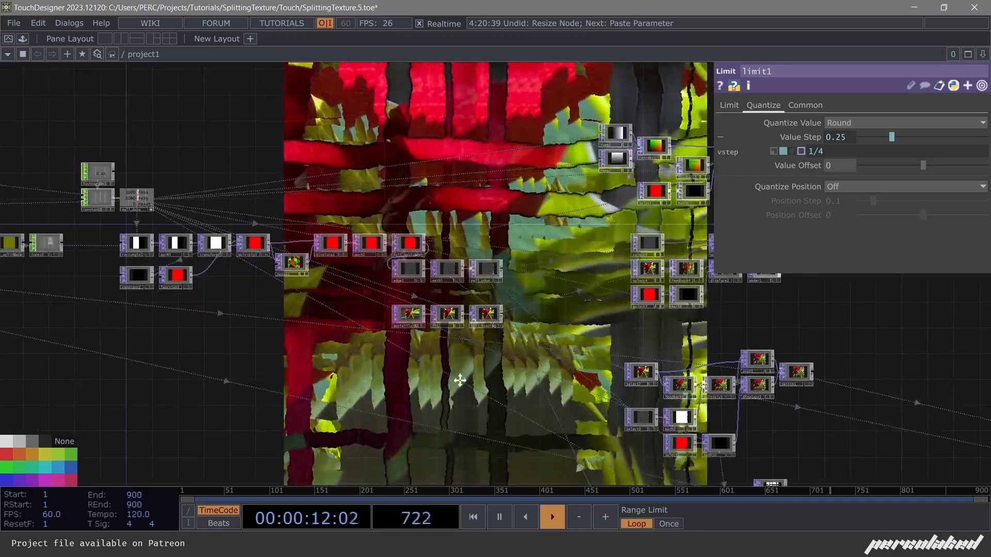
pyautogui.moveTo(526, 367); pyautogui.dragTo(419, 356)
pyautogui.moveTo(692, 333); pyautogui.dragTo(504, 339)
pyautogui.moveTo(539, 241); pyautogui.dragTo(521, 290)
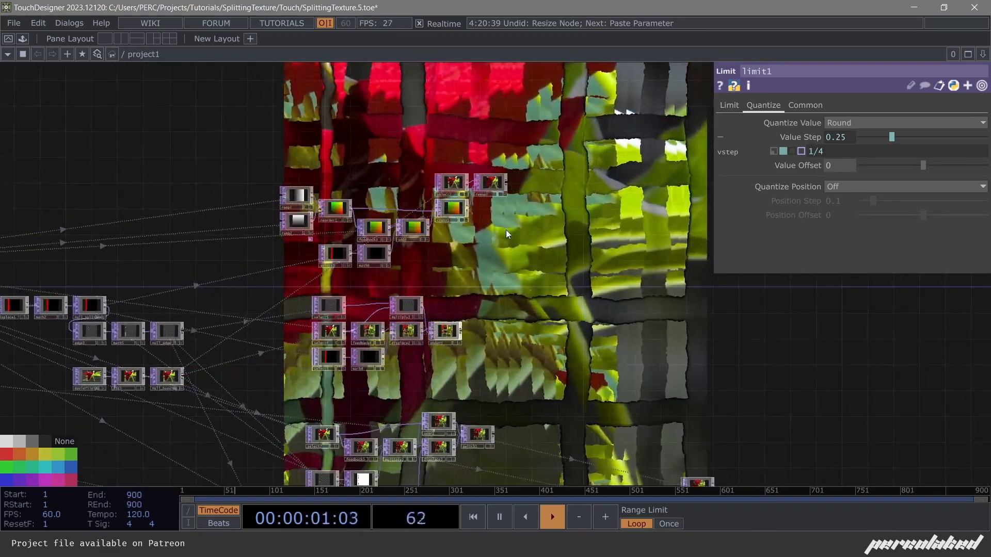
pyautogui.moveTo(575, 354); pyautogui.dragTo(515, 262)
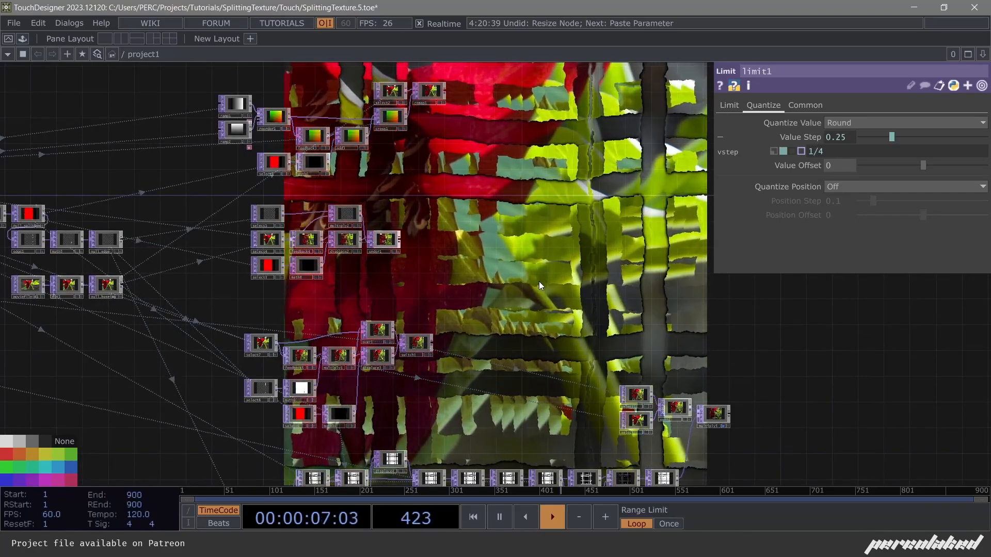
pyautogui.moveTo(539, 281); pyautogui.dragTo(642, 291)
pyautogui.moveTo(282, 342); pyautogui.dragTo(530, 310)
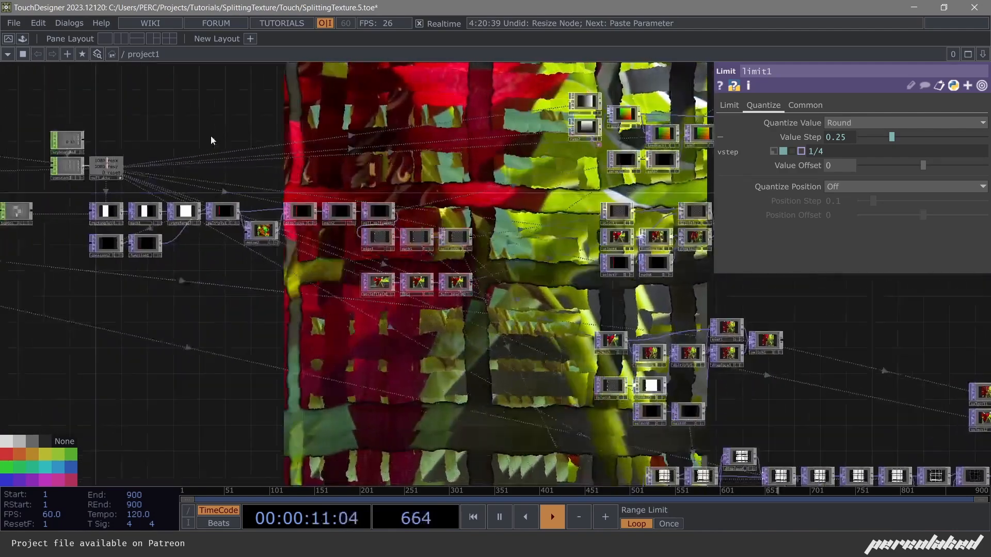
pyautogui.moveTo(342, 367); pyautogui.dragTo(488, 346)
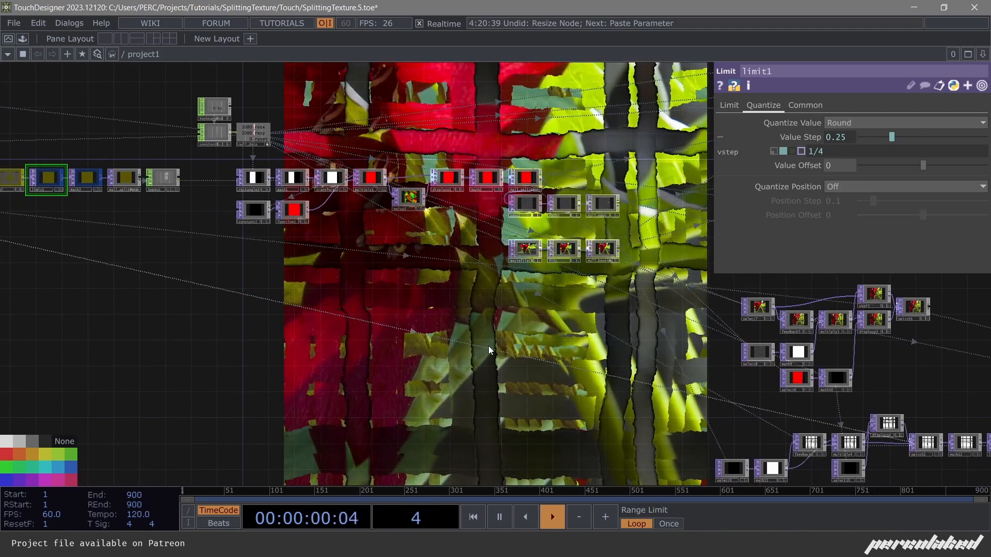
pyautogui.moveTo(488, 346); pyautogui.dragTo(392, 398)
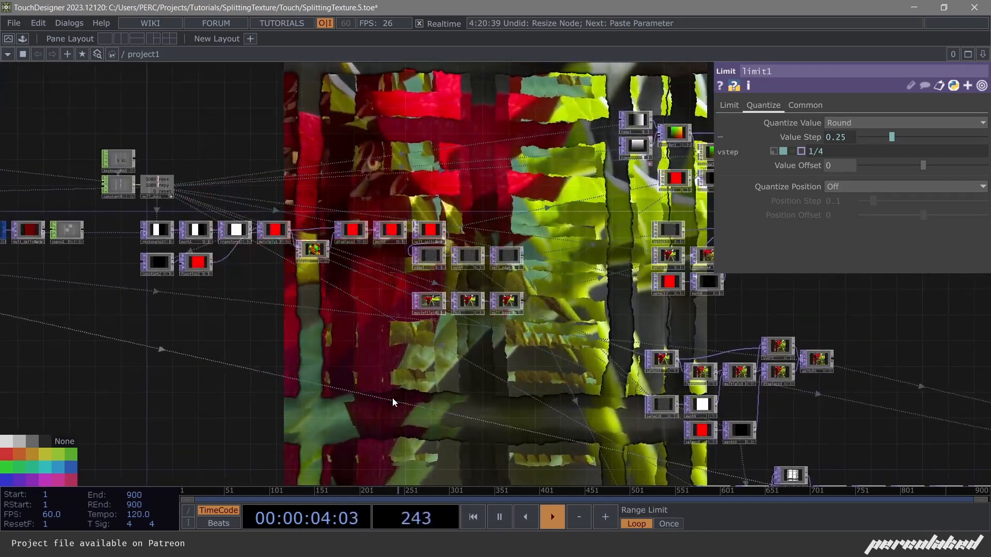